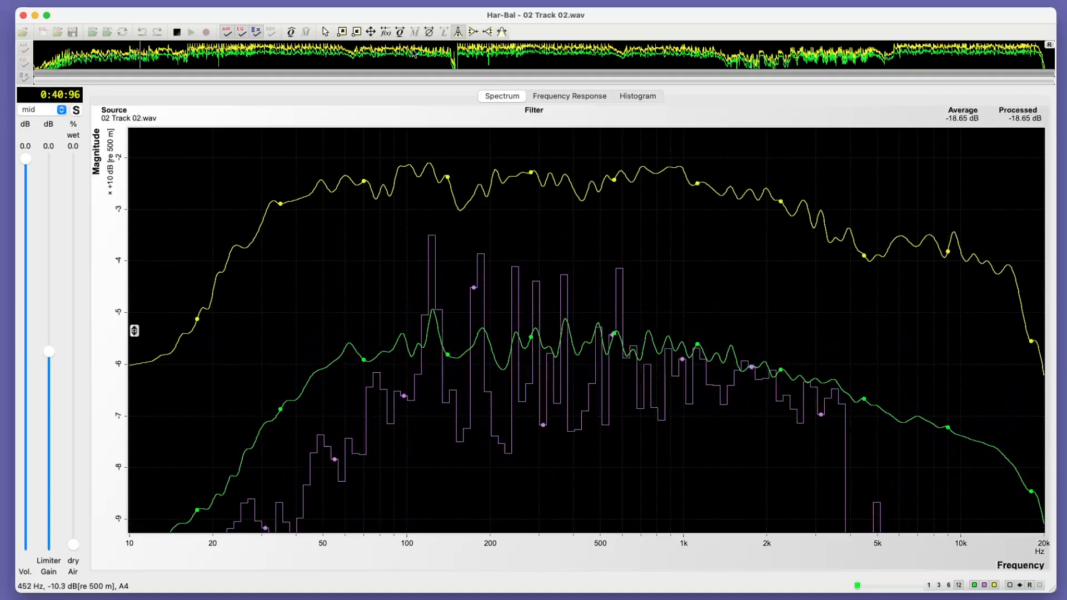
# Audition the track at several points across its length to compare its musical sections, and stop playback
pyautogui.click(326, 33)
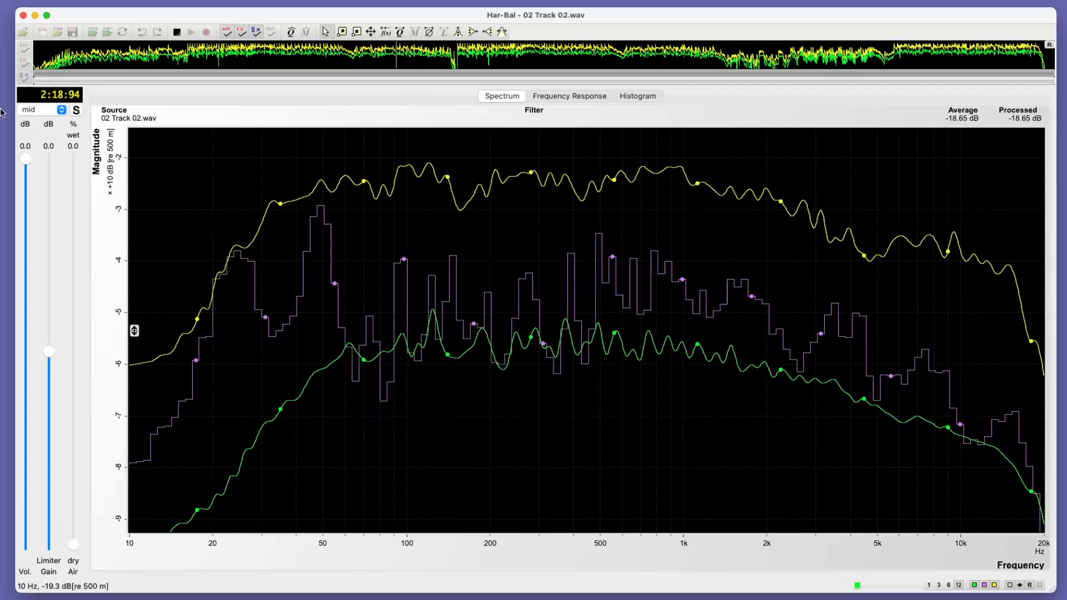
pyautogui.click(448, 60)
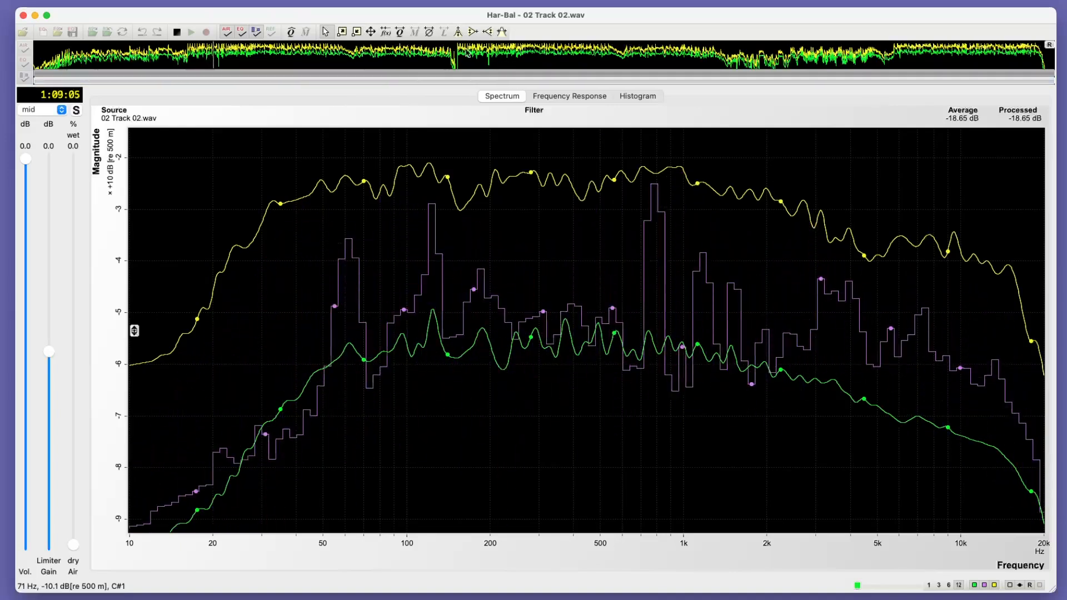
pyautogui.click(483, 60)
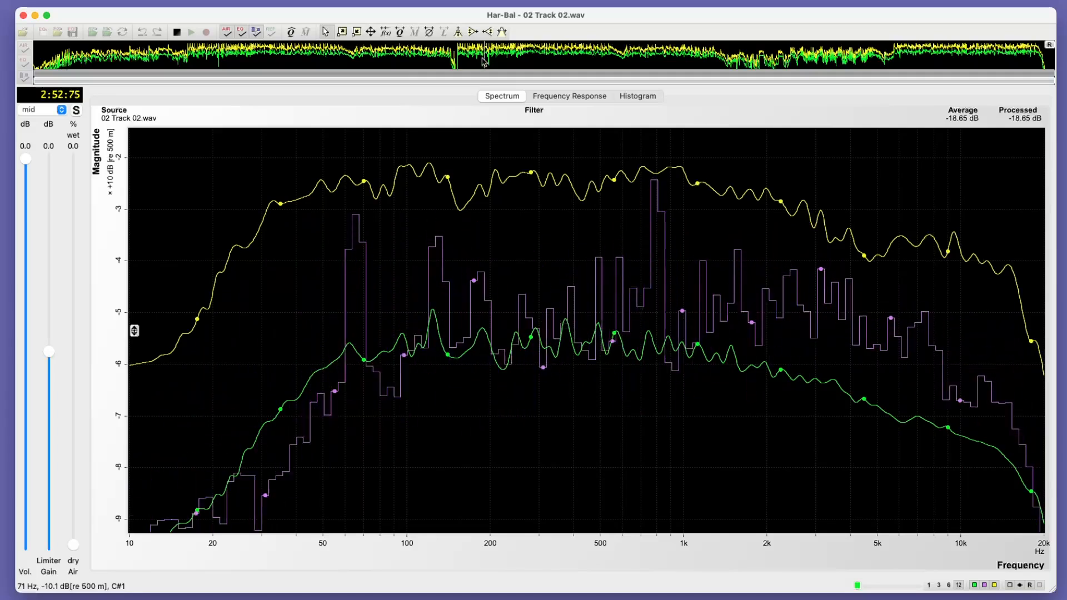
pyautogui.click(514, 58)
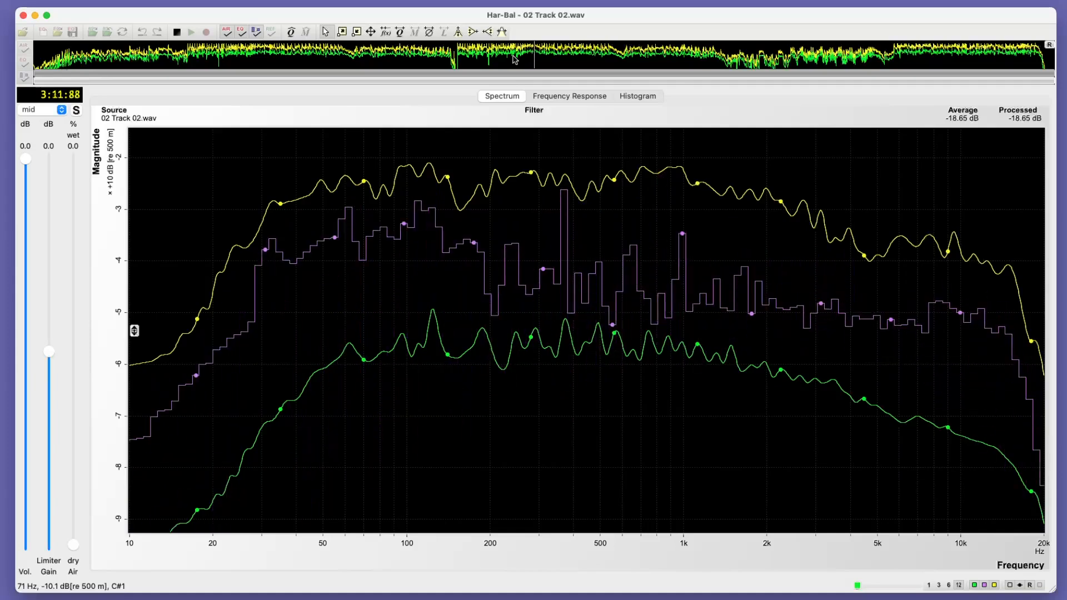
pyautogui.click(260, 54)
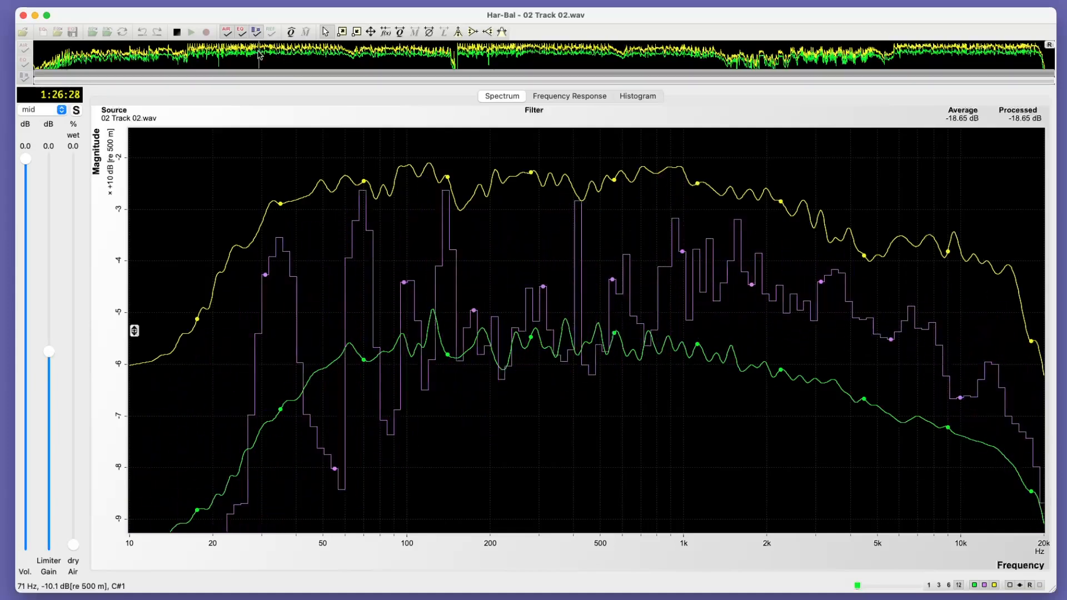
pyautogui.click(257, 56)
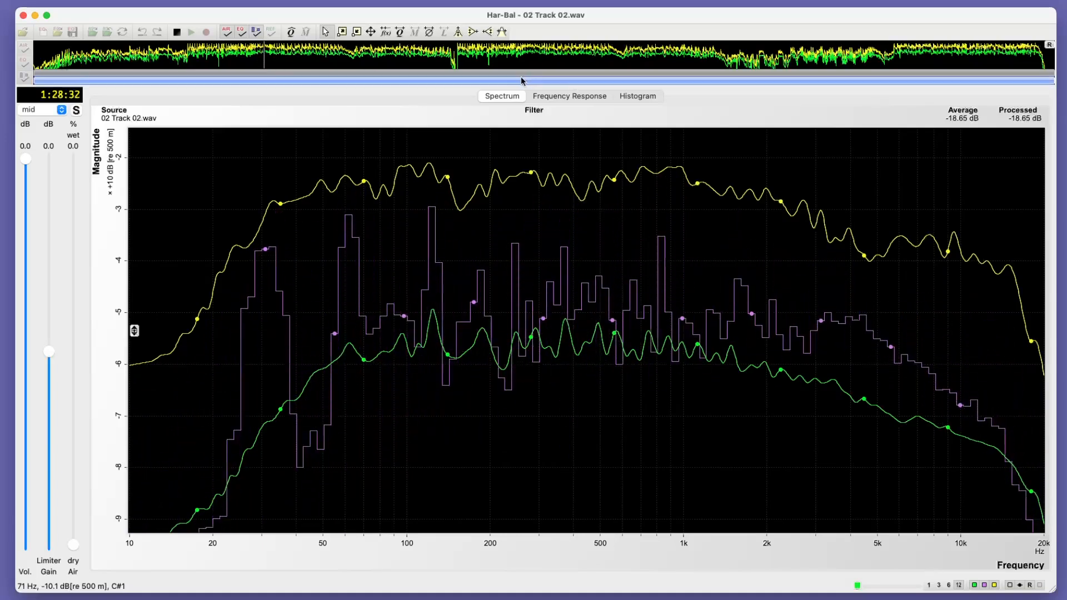
pyautogui.click(529, 59)
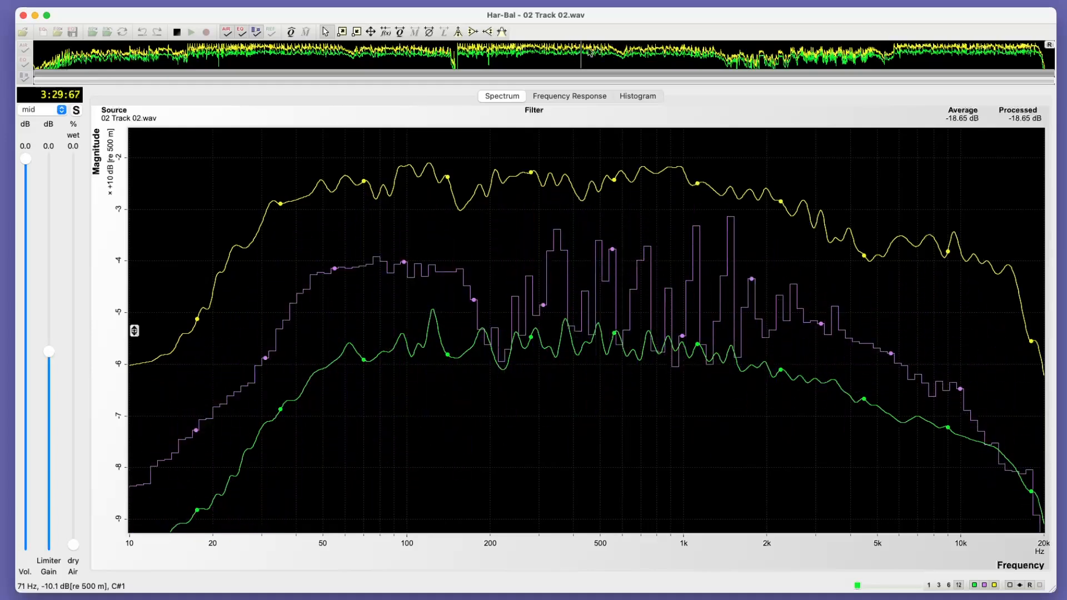
pyautogui.click(624, 53)
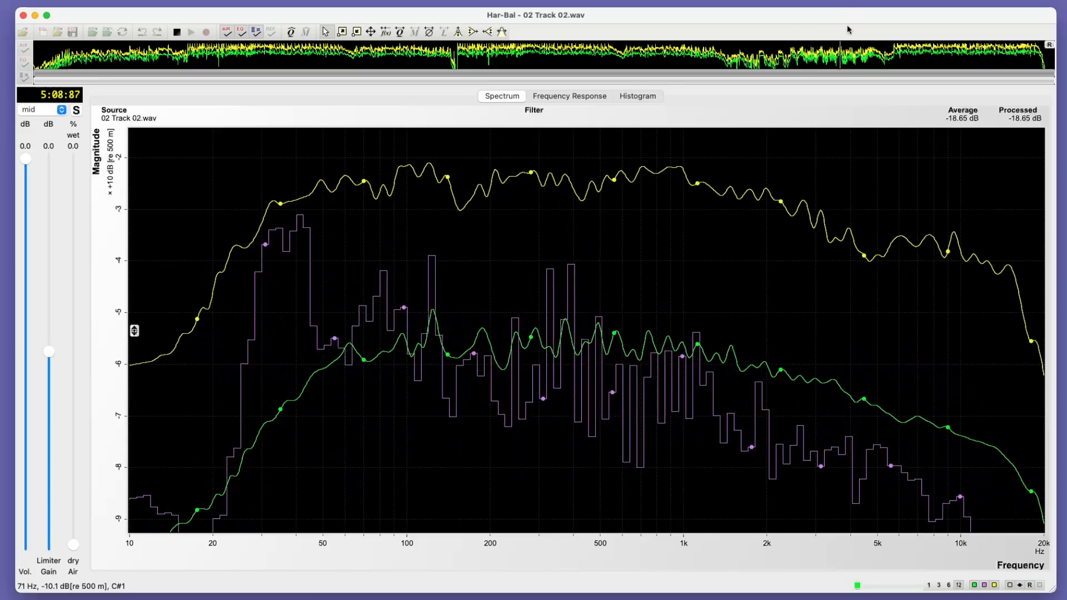
pyautogui.click(887, 57)
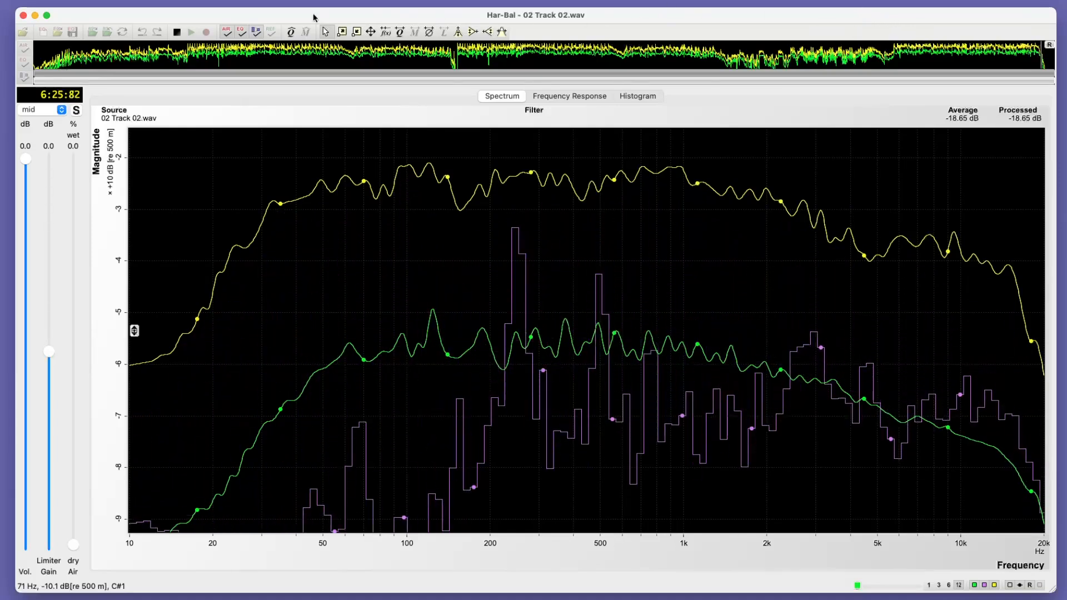
pyautogui.click(176, 33)
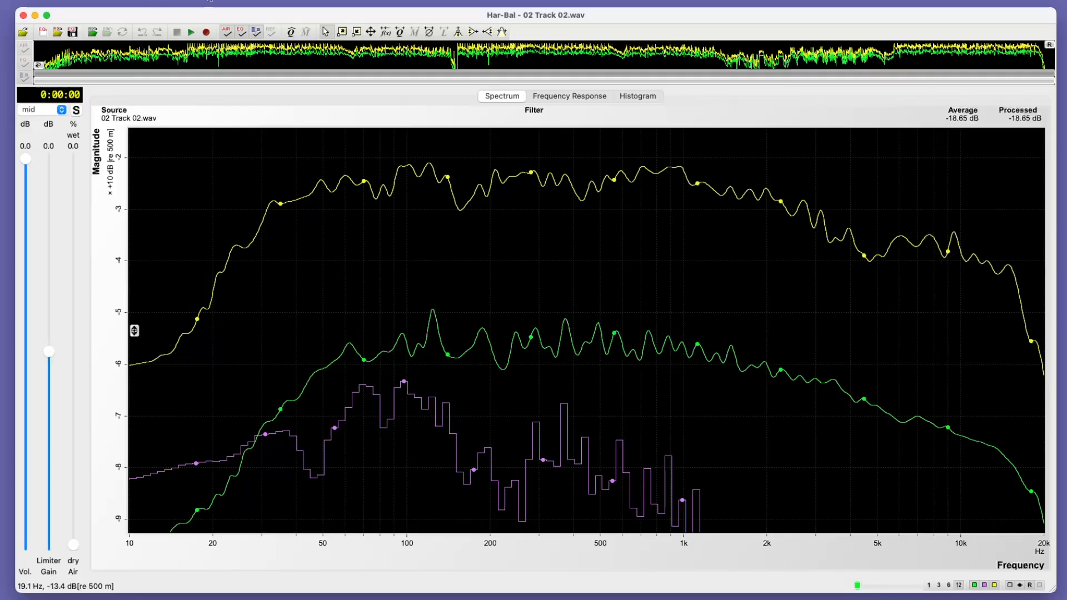
# Play the track from the start, enlarge the timeline around 0:22, and add a section marker at about 0:22
pyautogui.click(191, 33)
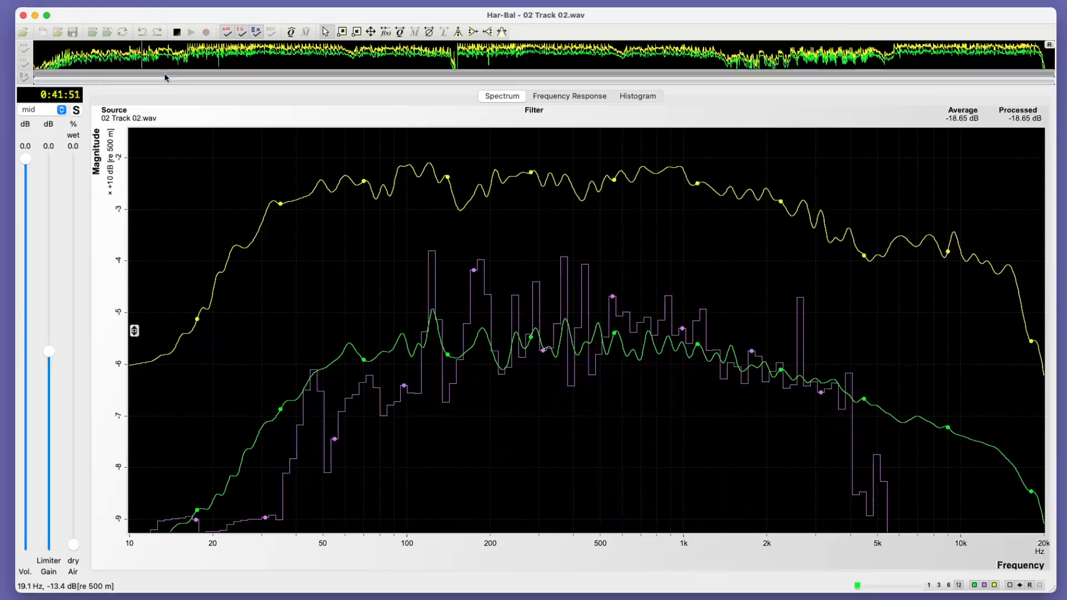
pyautogui.click(99, 59)
pyautogui.click(87, 59)
pyautogui.click(87, 60)
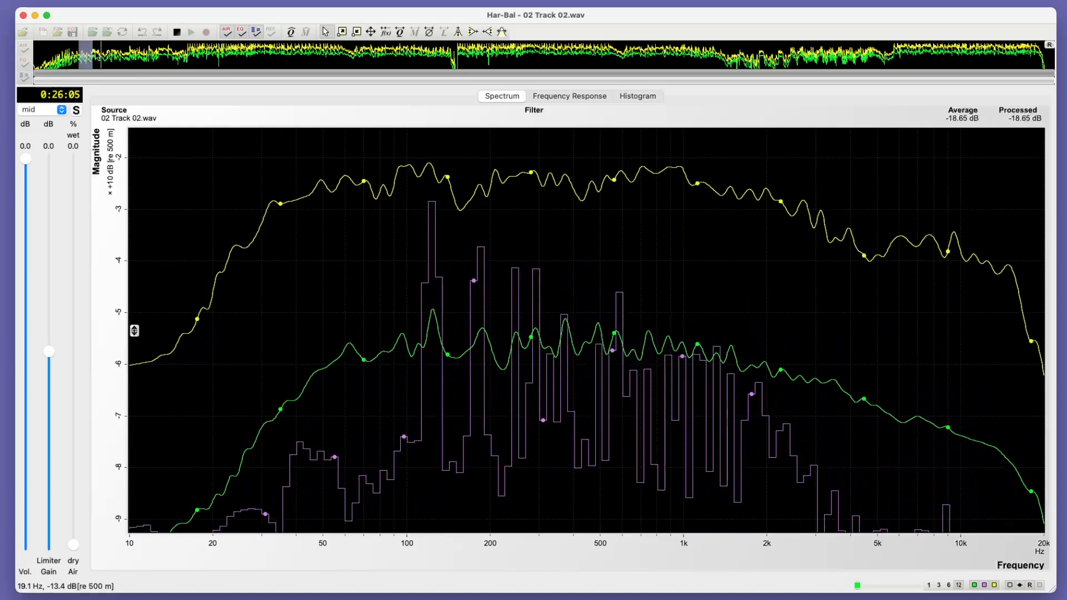
pyautogui.moveTo(78, 58); pyautogui.dragTo(108, 57)
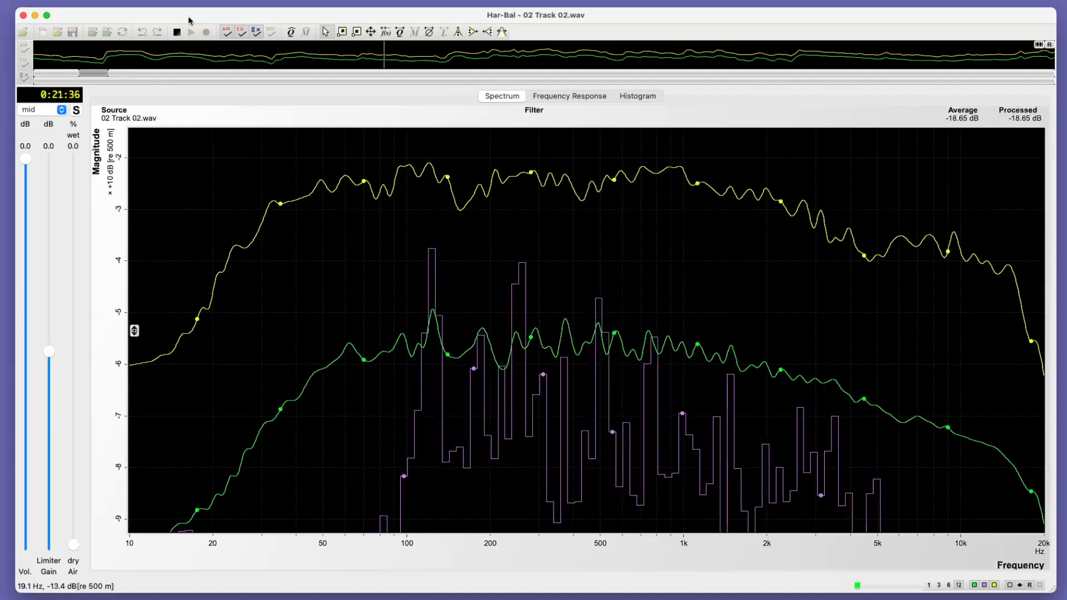
pyautogui.click(441, 49)
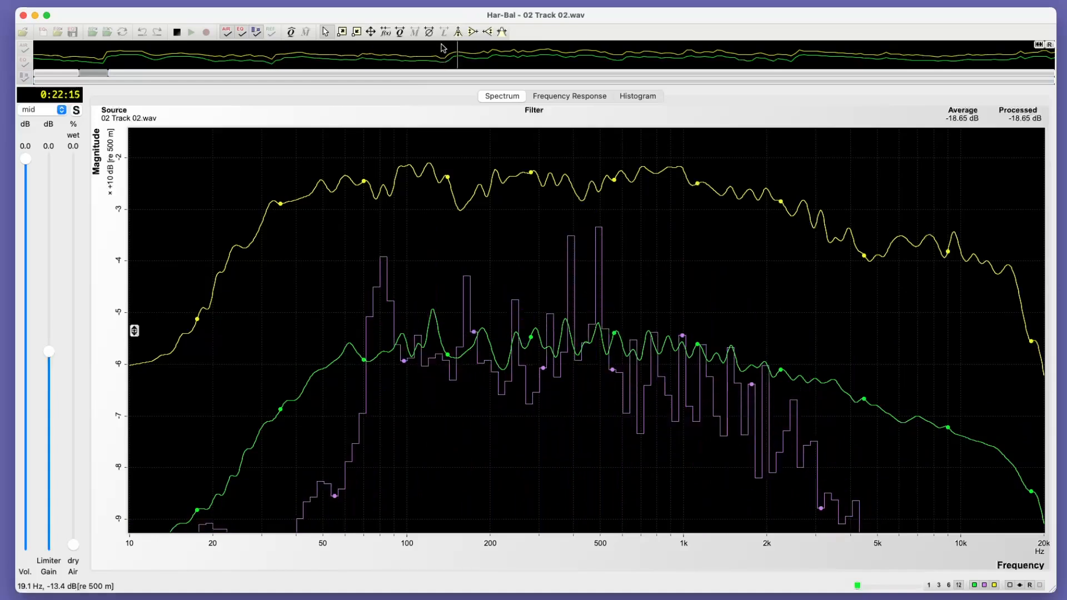
pyautogui.click(442, 49)
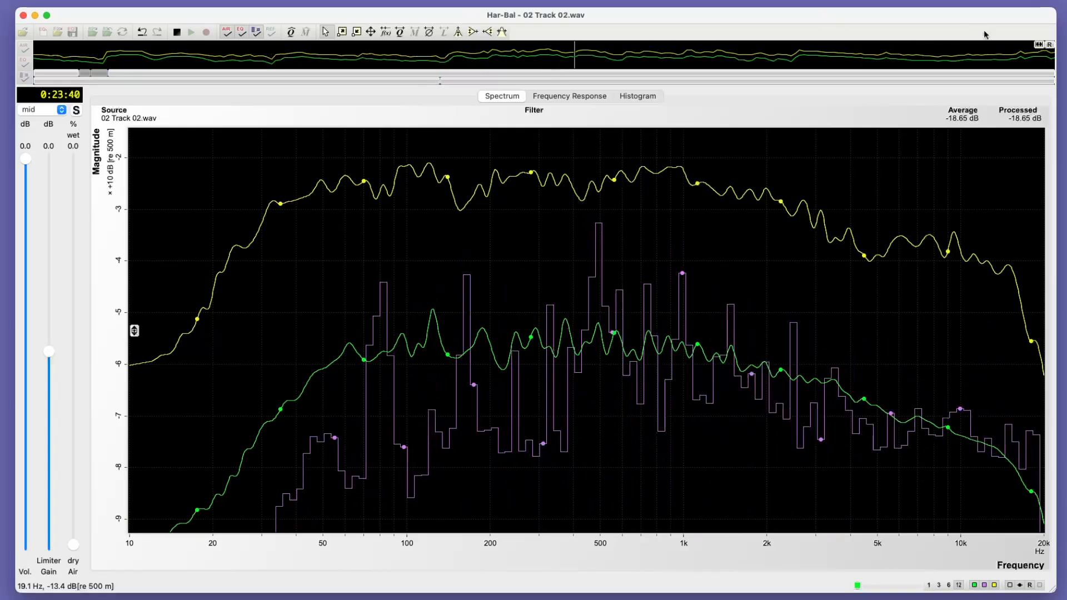
# Add a section marker at about 0:59, where the louder passage begins
pyautogui.click(1038, 44)
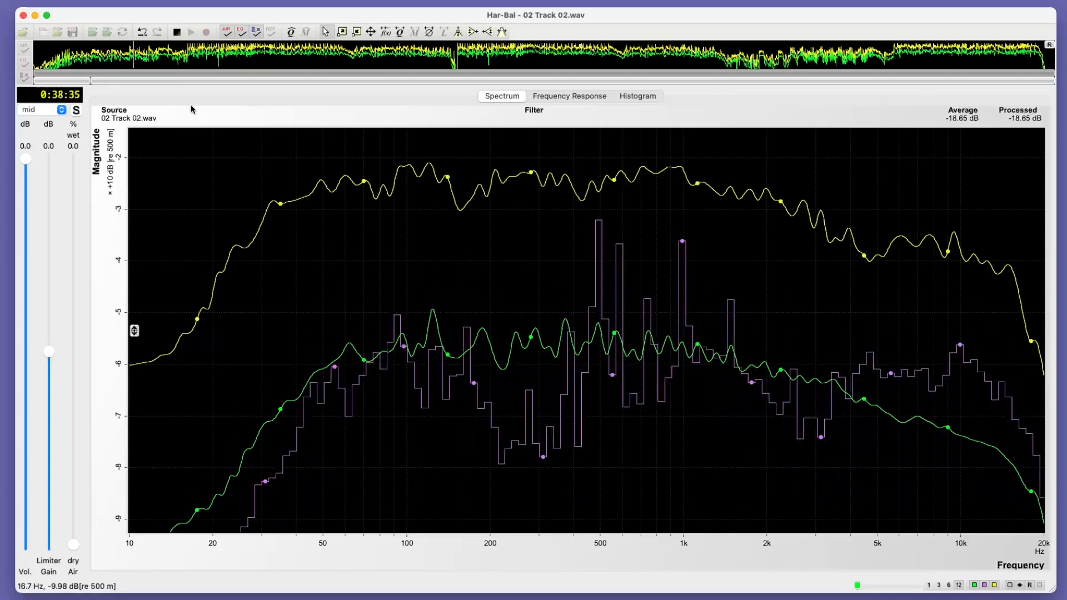
pyautogui.click(177, 59)
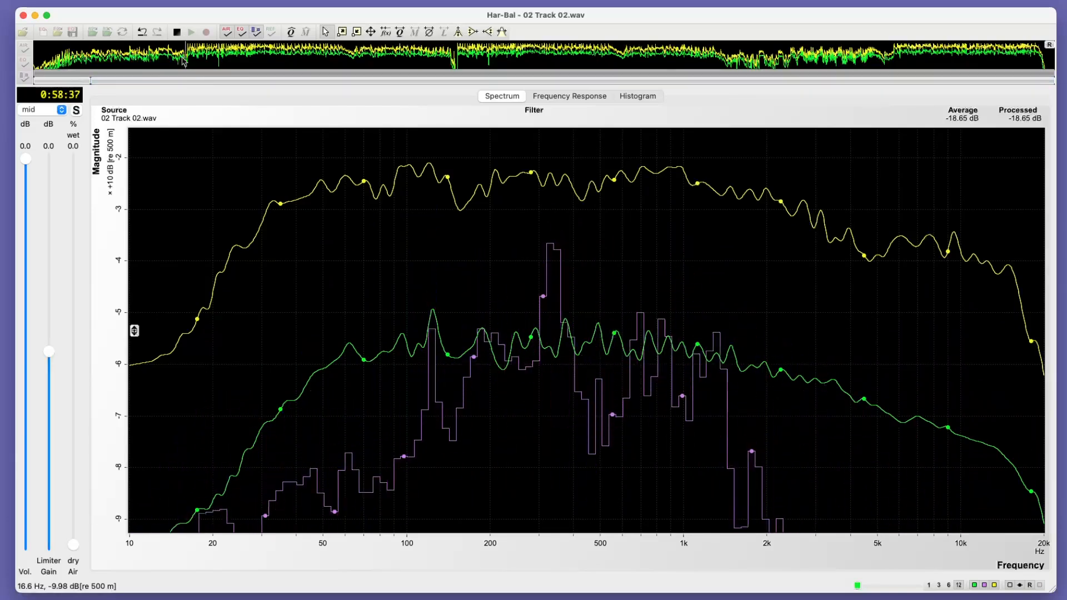
pyautogui.moveTo(178, 58); pyautogui.dragTo(213, 59)
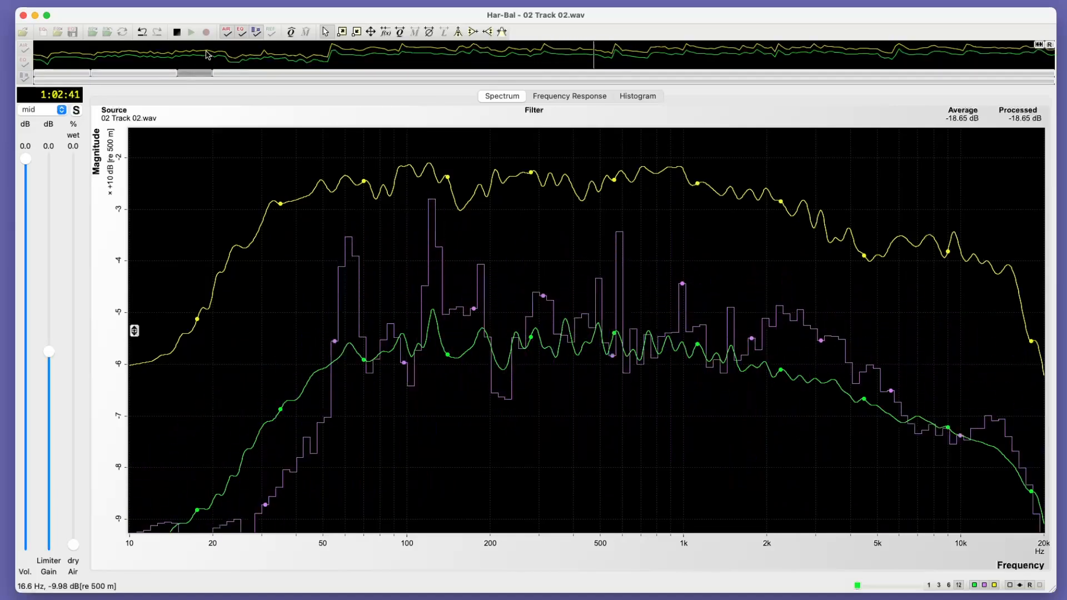
pyautogui.click(216, 59)
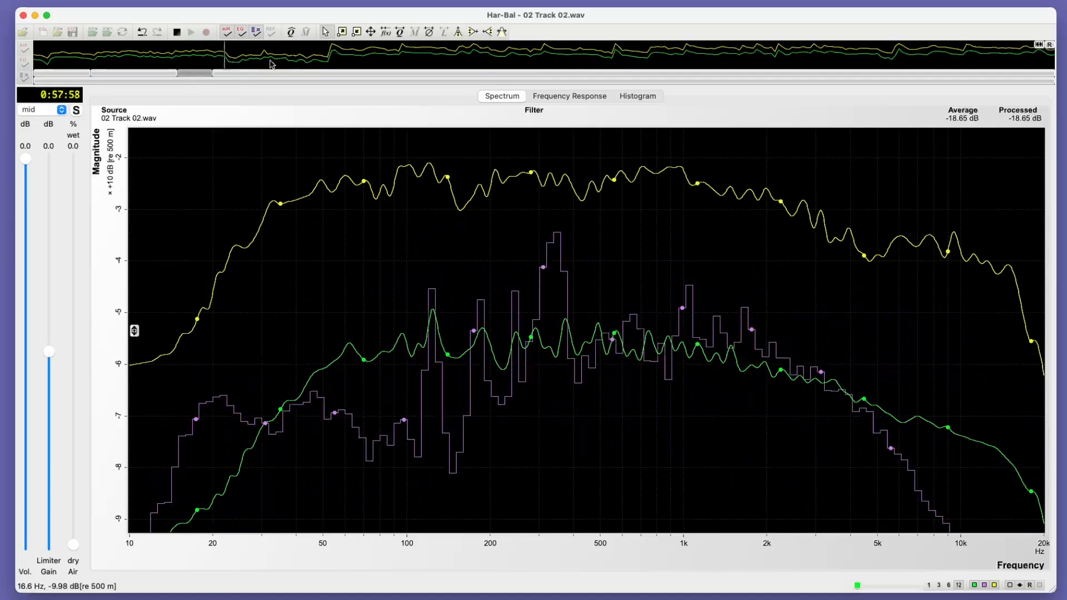
pyautogui.click(327, 60)
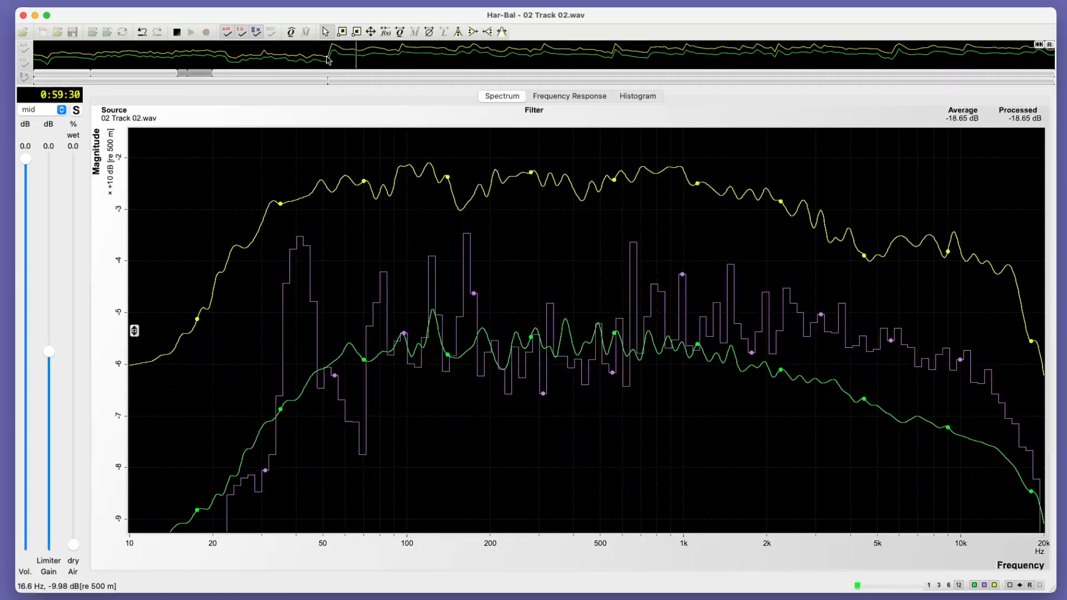
# Audition the passage around 1:25 in an enlarged timeline and add a section marker at about 1:25
pyautogui.click(1038, 44)
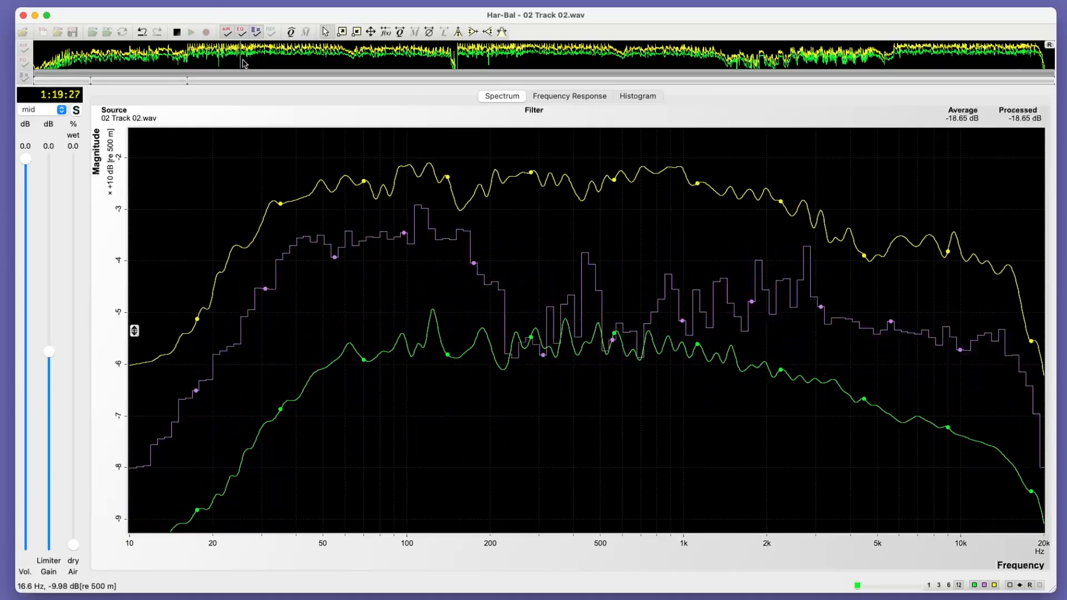
pyautogui.moveTo(225, 56); pyautogui.dragTo(302, 62)
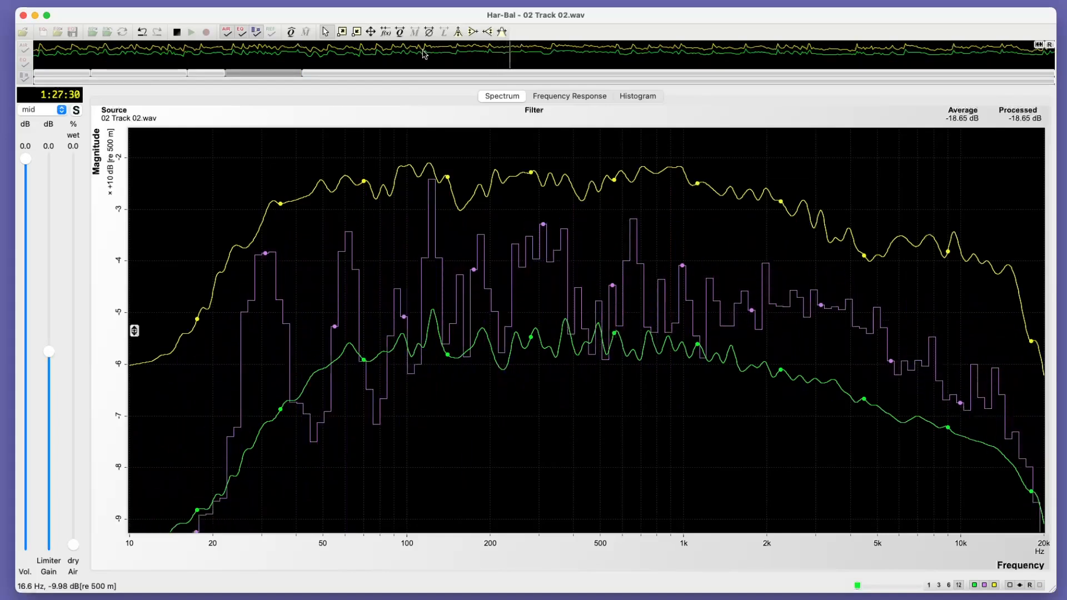
pyautogui.click(424, 54)
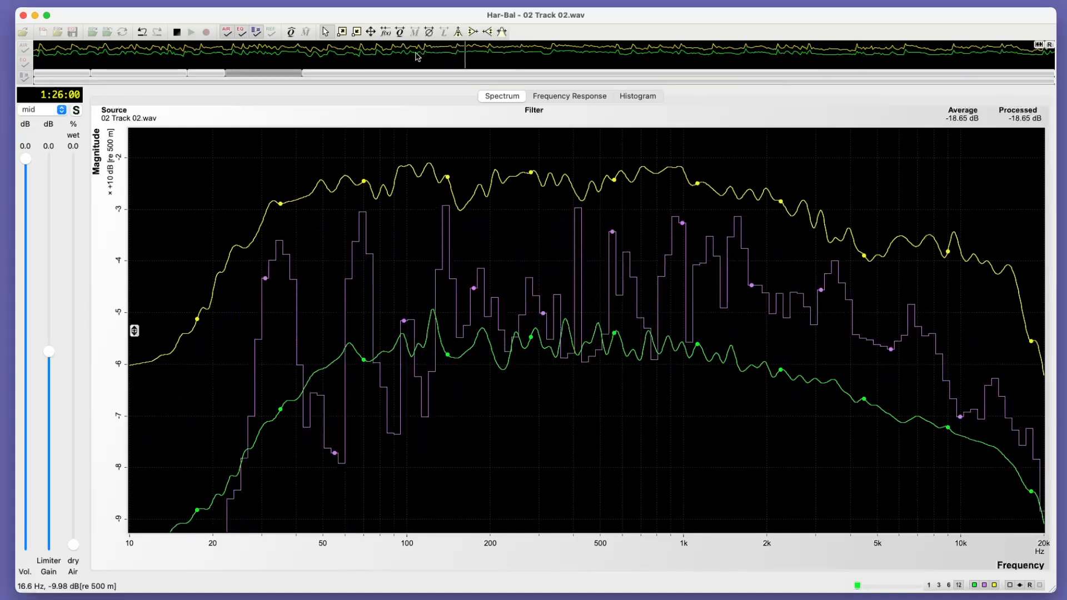
pyautogui.click(423, 54)
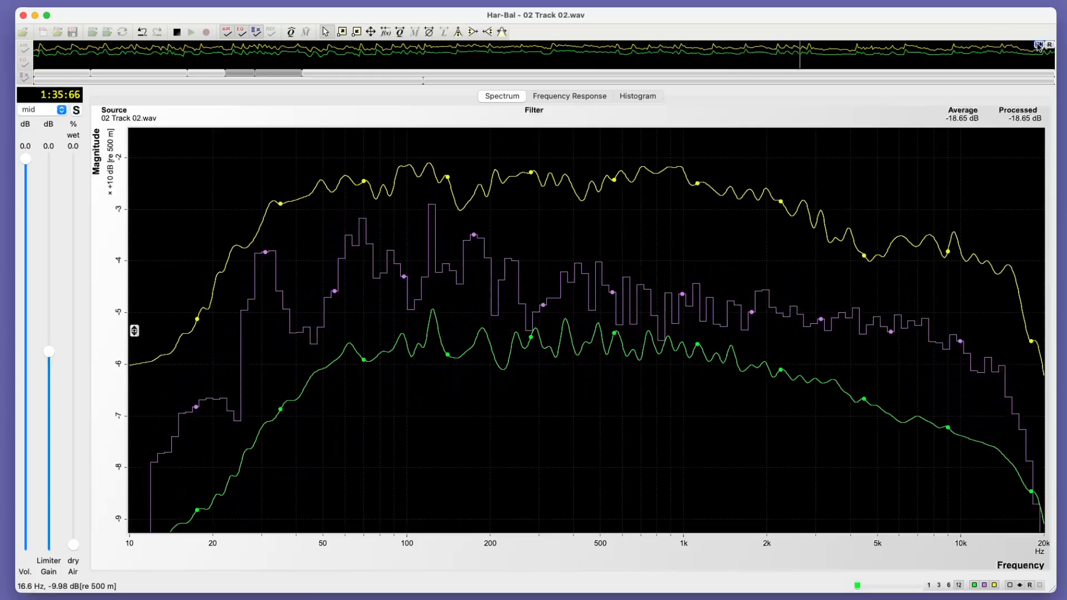
# Replay the passage around 1:36 to find the section change and add a section marker at about 1:36
pyautogui.click(800, 52)
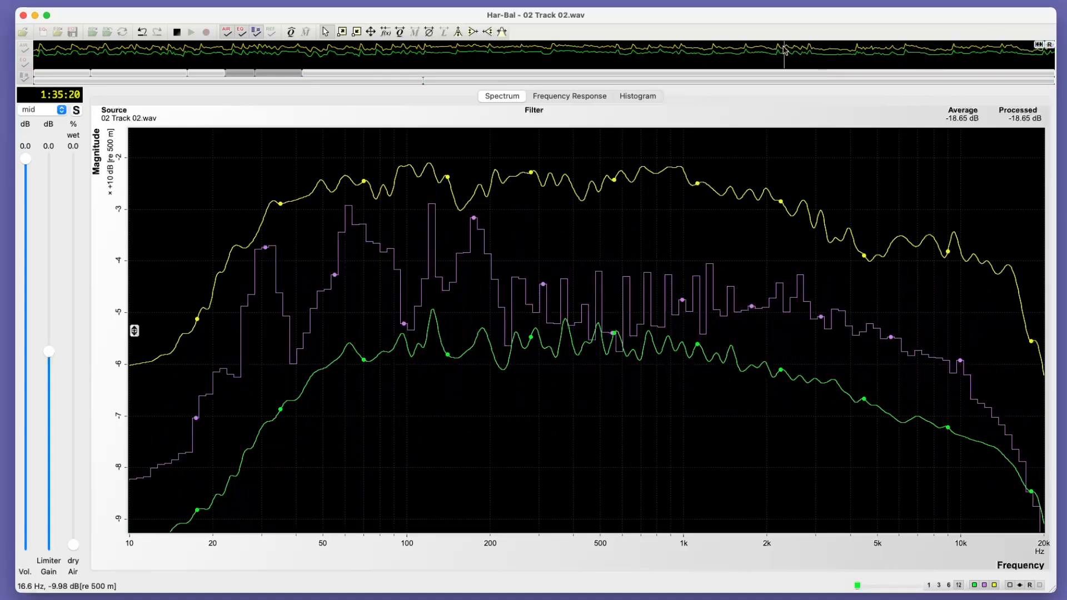
pyautogui.click(815, 53)
pyautogui.click(812, 53)
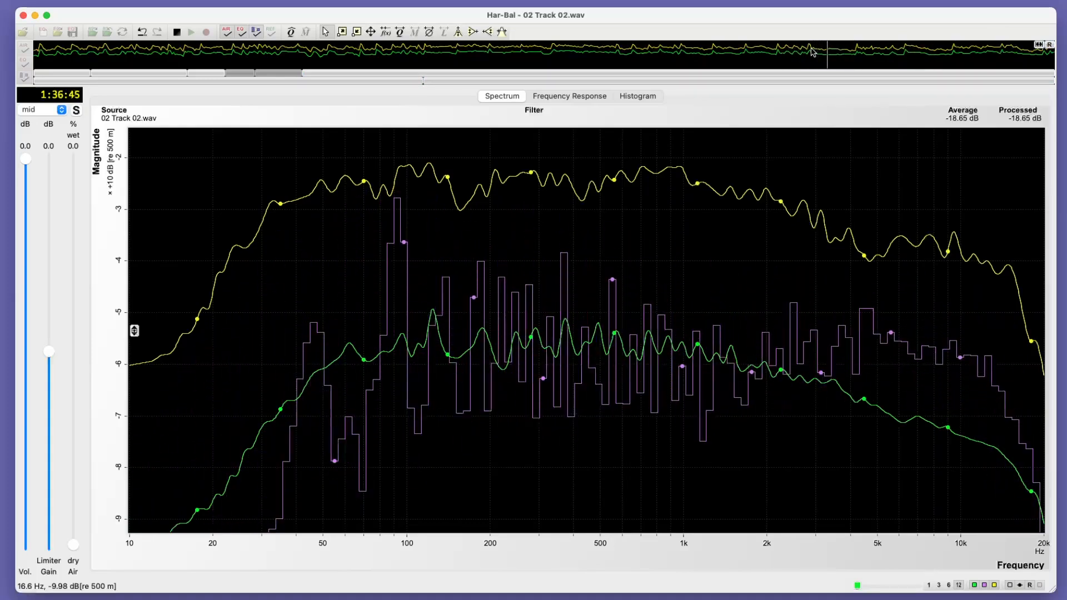
pyautogui.click(777, 51)
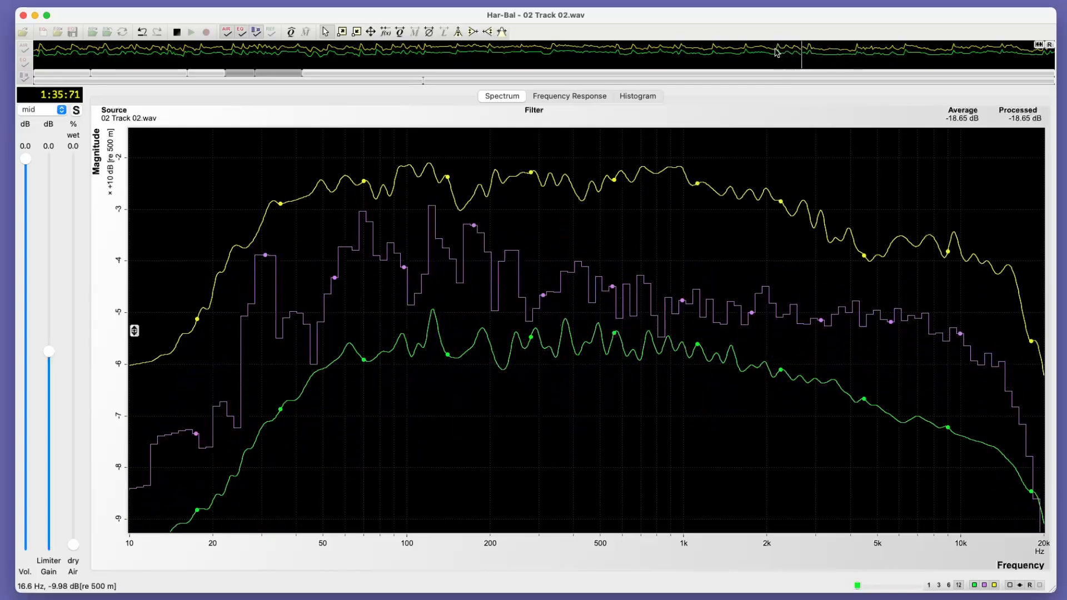
pyautogui.click(810, 52)
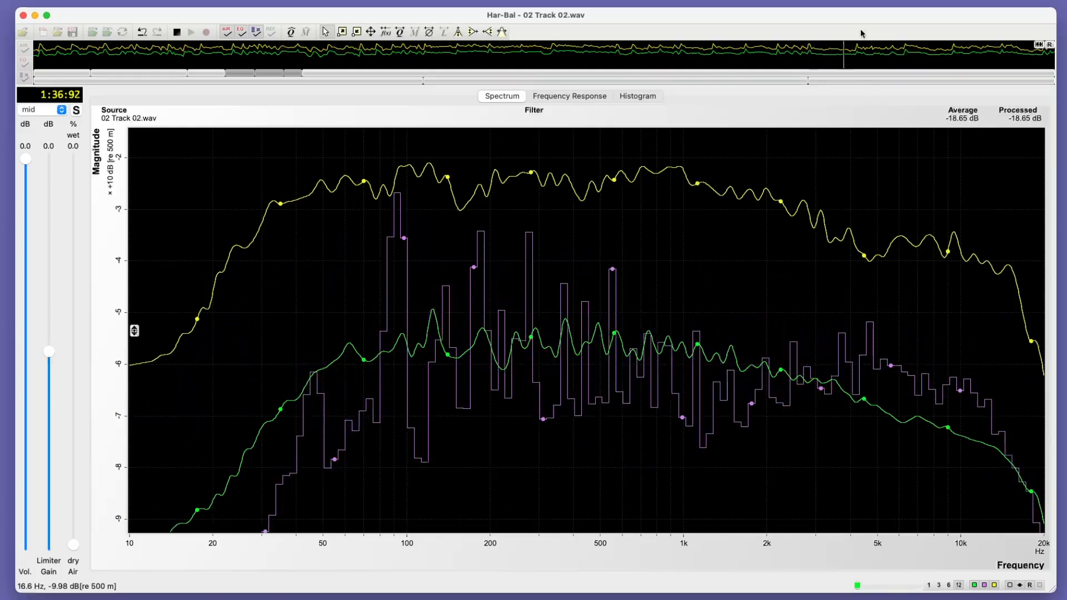
# Audition the next stretch of the timeline and add a section marker at about 1:58
pyautogui.click(1043, 77)
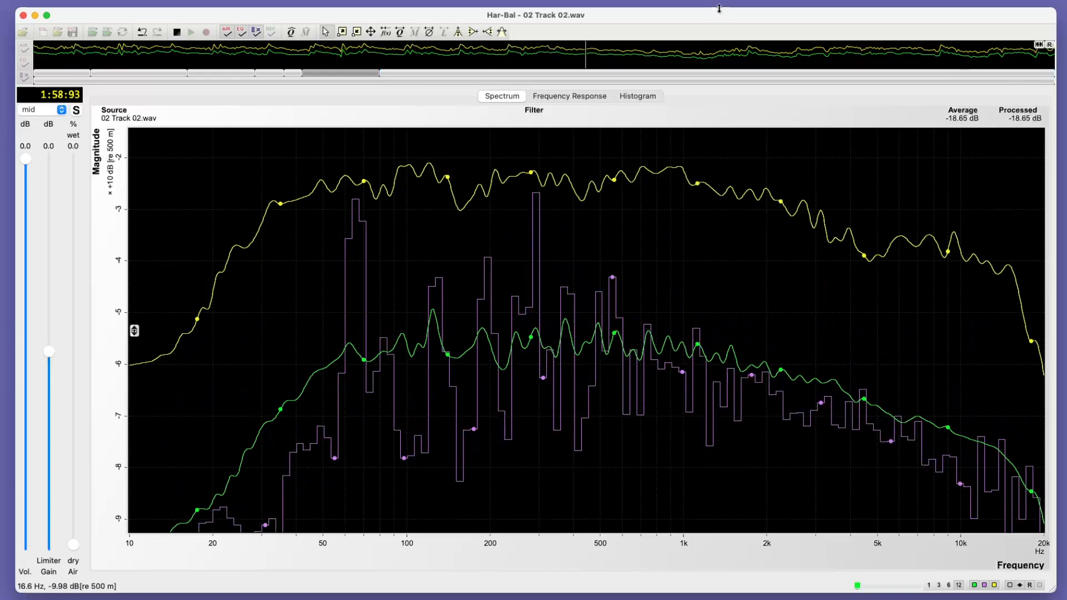
pyautogui.click(548, 58)
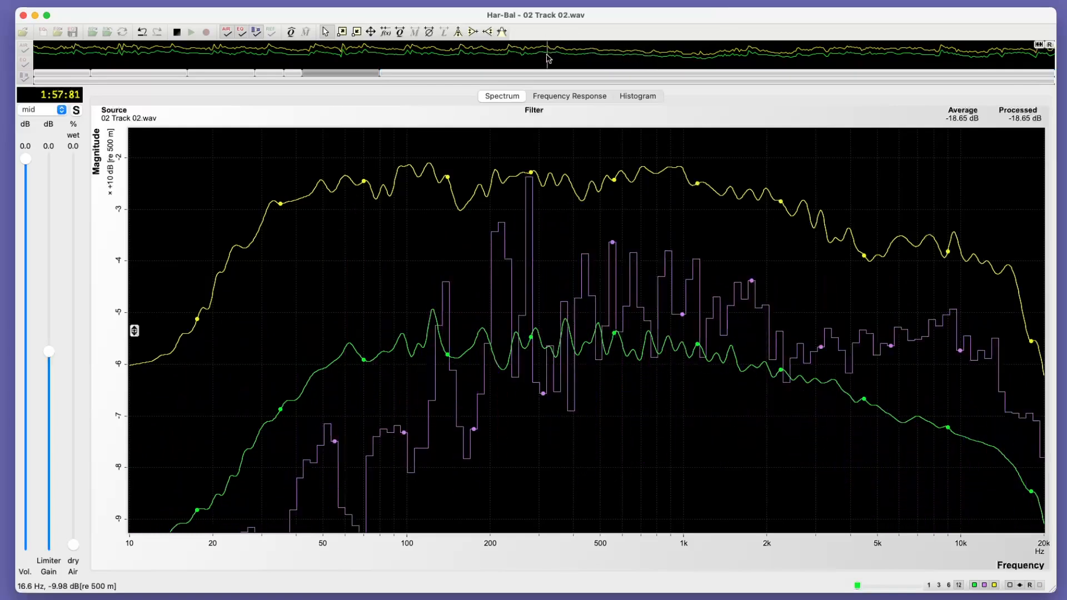
pyautogui.click(554, 59)
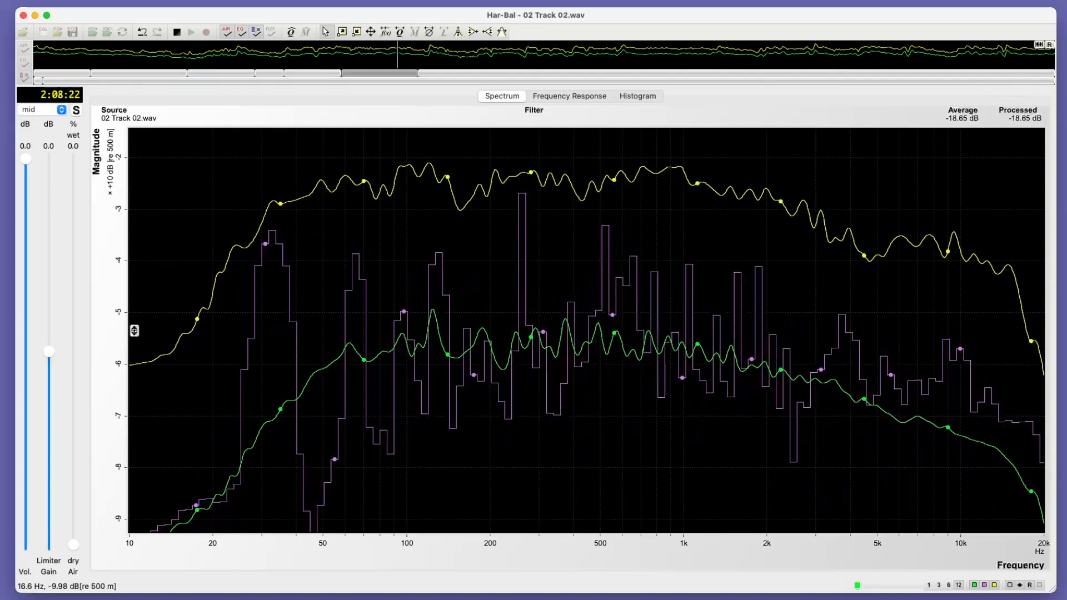
# Add a section marker at about 2:42, where the music resumes after the quiet break
pyautogui.click(1037, 46)
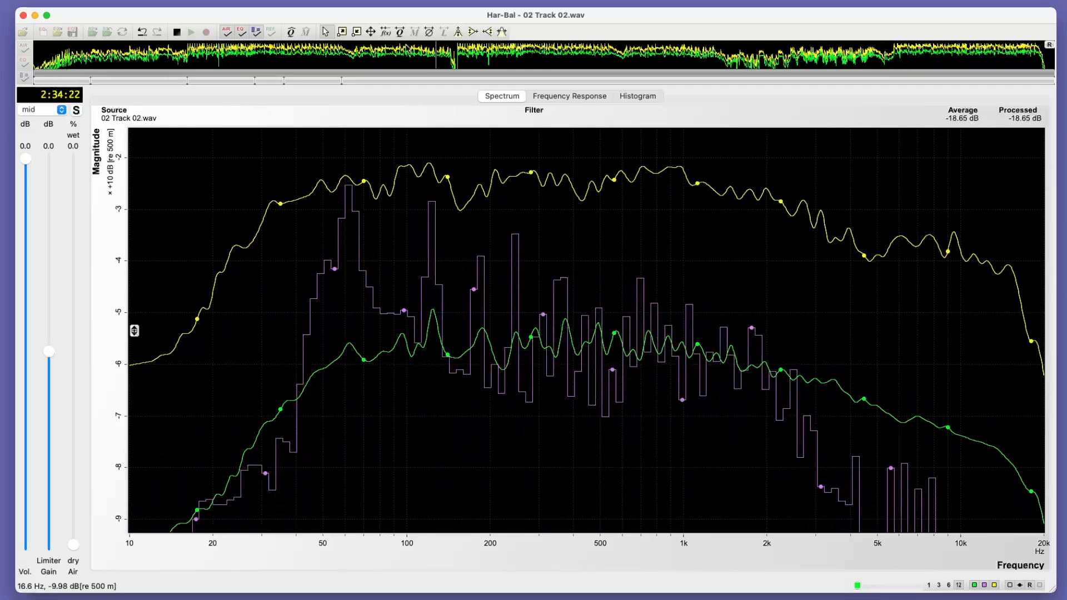
pyautogui.moveTo(431, 57); pyautogui.dragTo(528, 56)
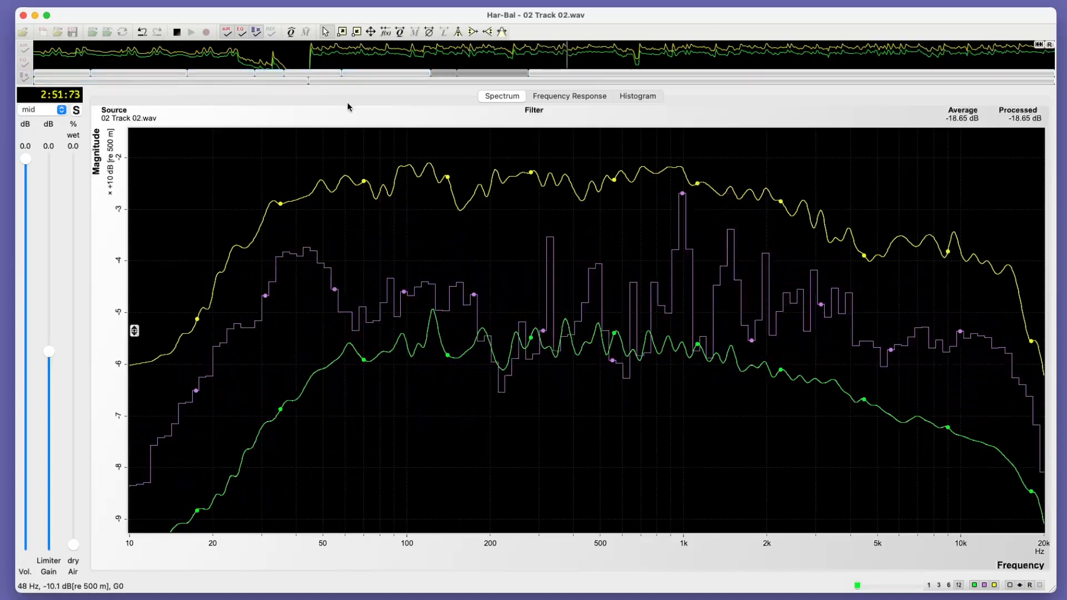
# Audition the passage from about 2:57 onward and add section markers at about 3:08 and 3:19
pyautogui.click(721, 60)
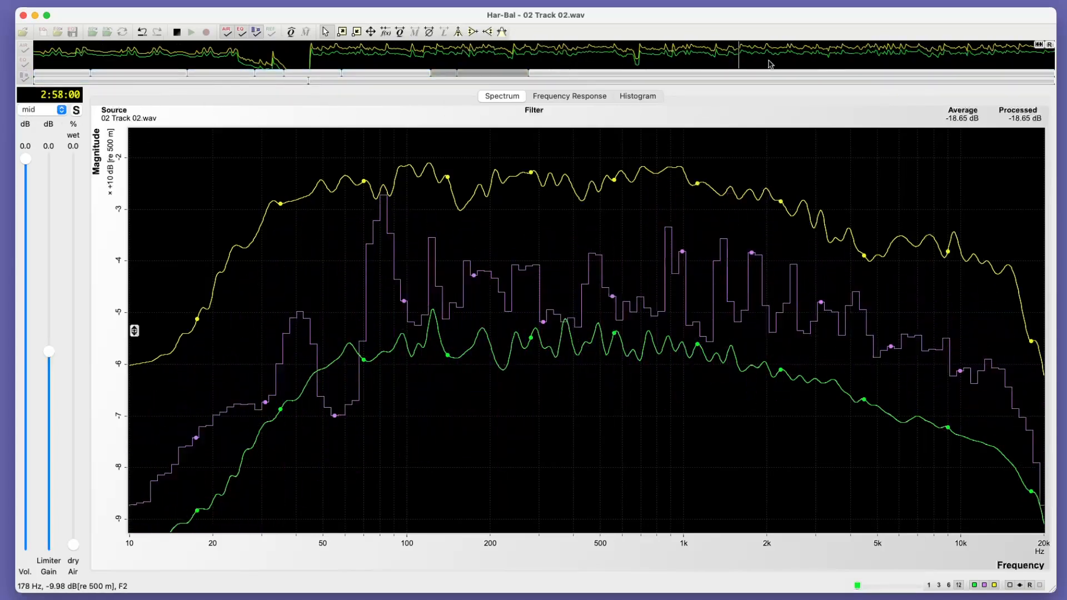
pyautogui.click(893, 62)
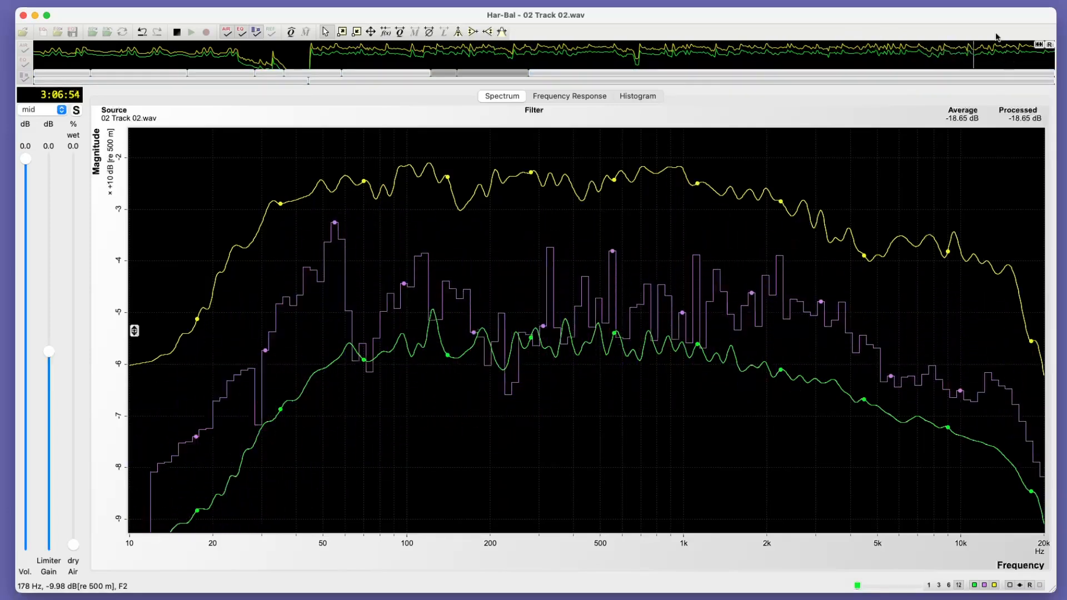
pyautogui.click(1020, 57)
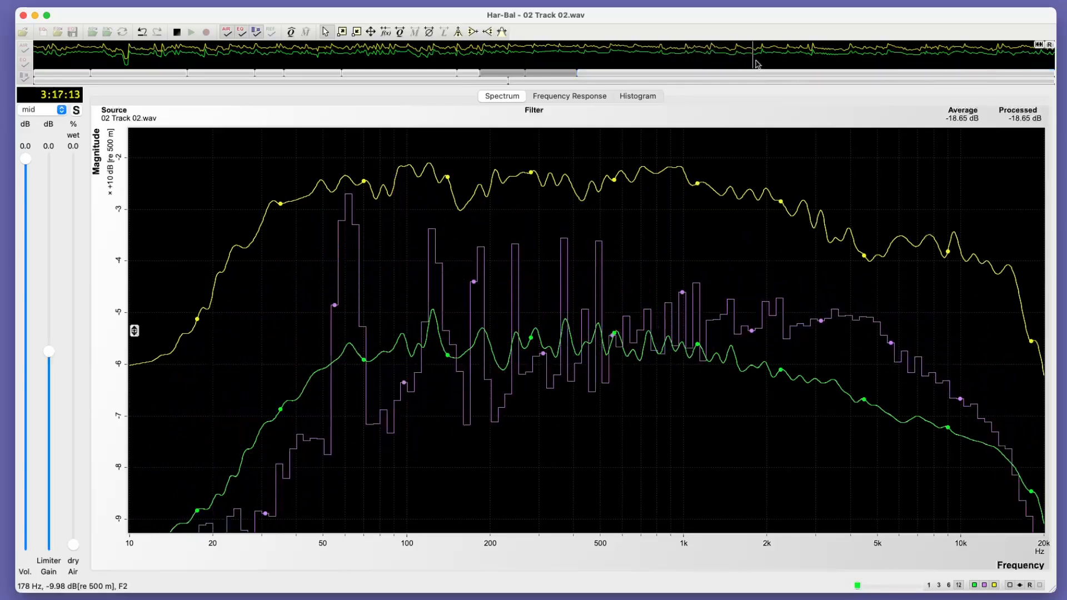
pyautogui.click(811, 56)
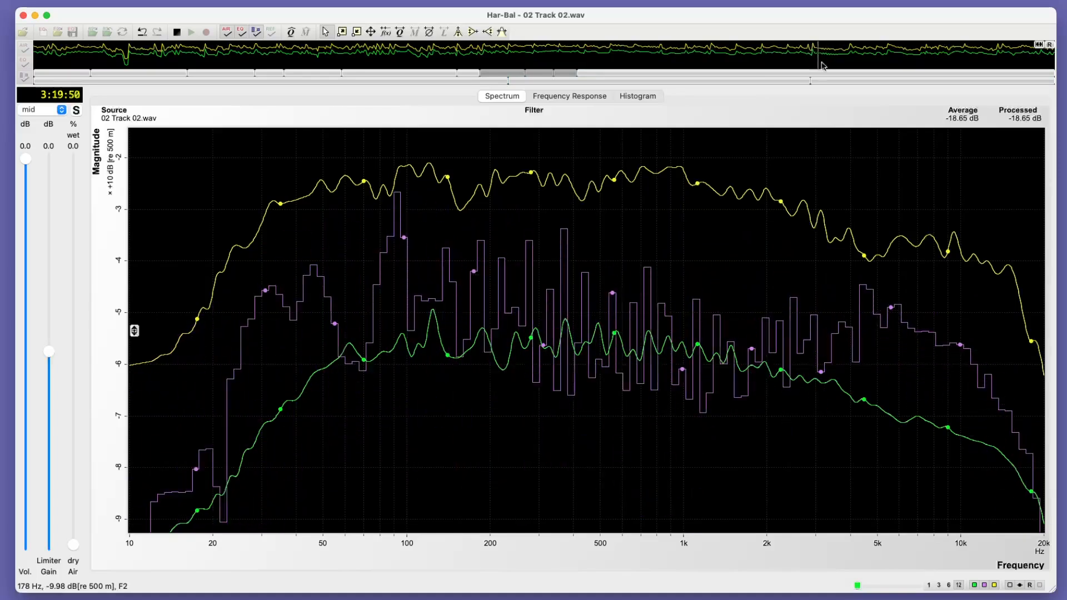
# Audition the next stretch of the timeline, replay the dip in level, and add a section marker at about 3:42
pyautogui.click(1029, 75)
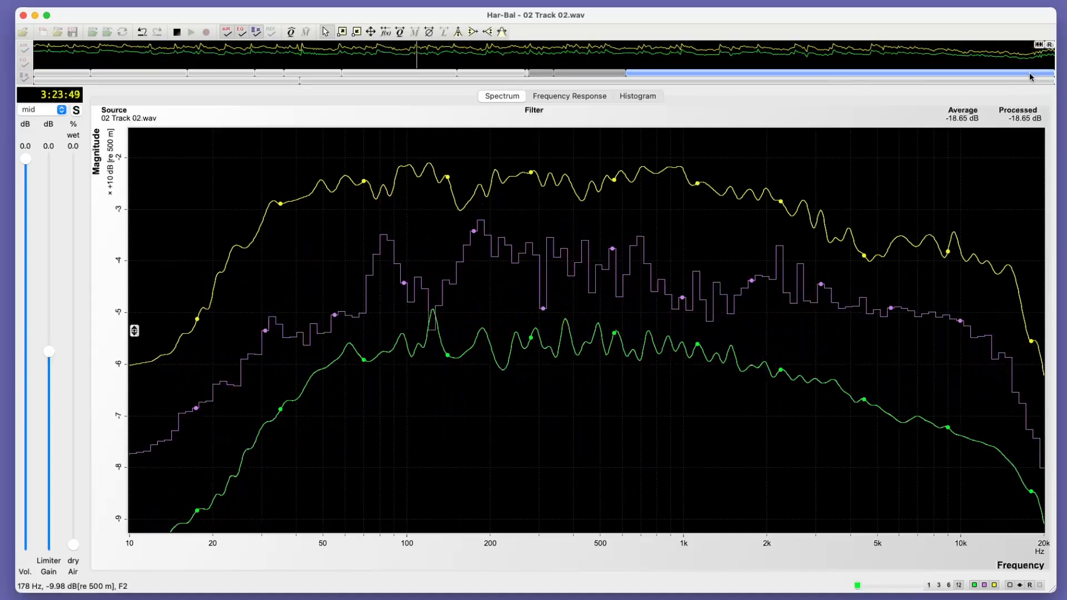
pyautogui.click(1030, 74)
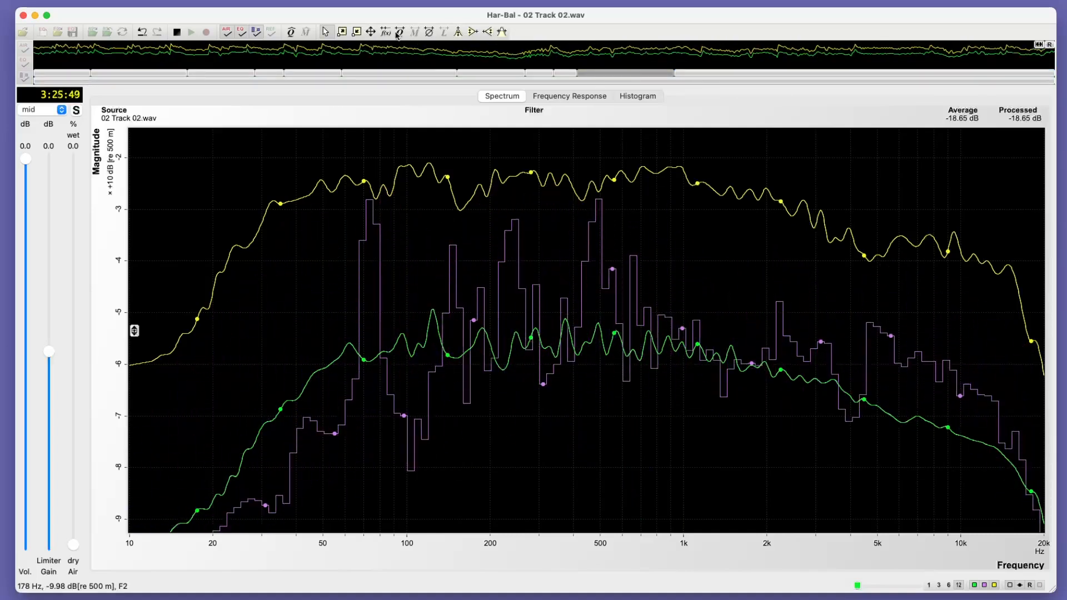
pyautogui.click(335, 53)
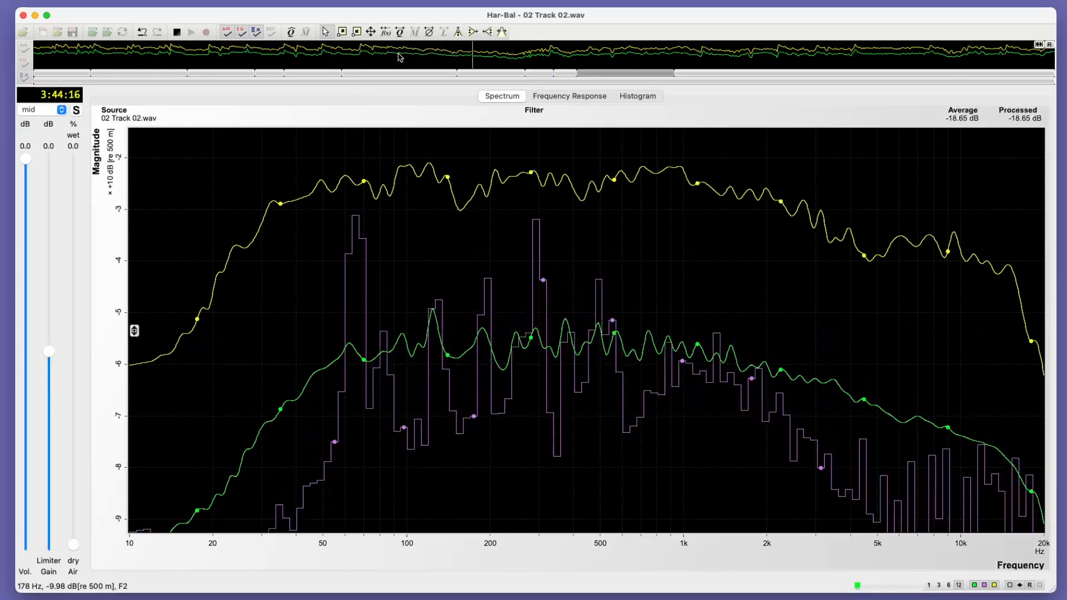
pyautogui.click(402, 55)
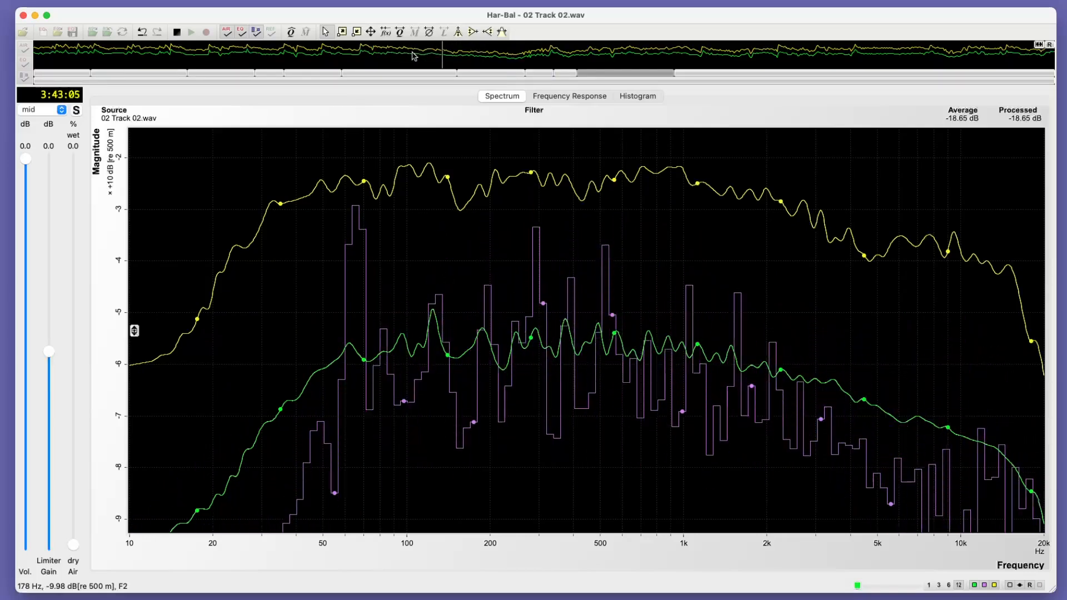
pyautogui.click(406, 54)
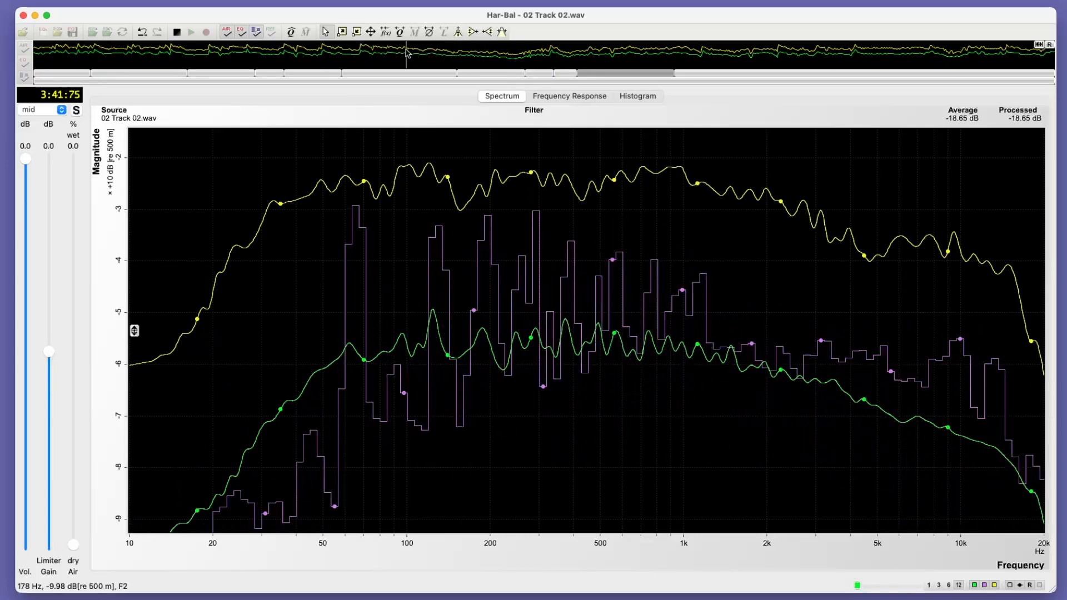
pyautogui.click(407, 53)
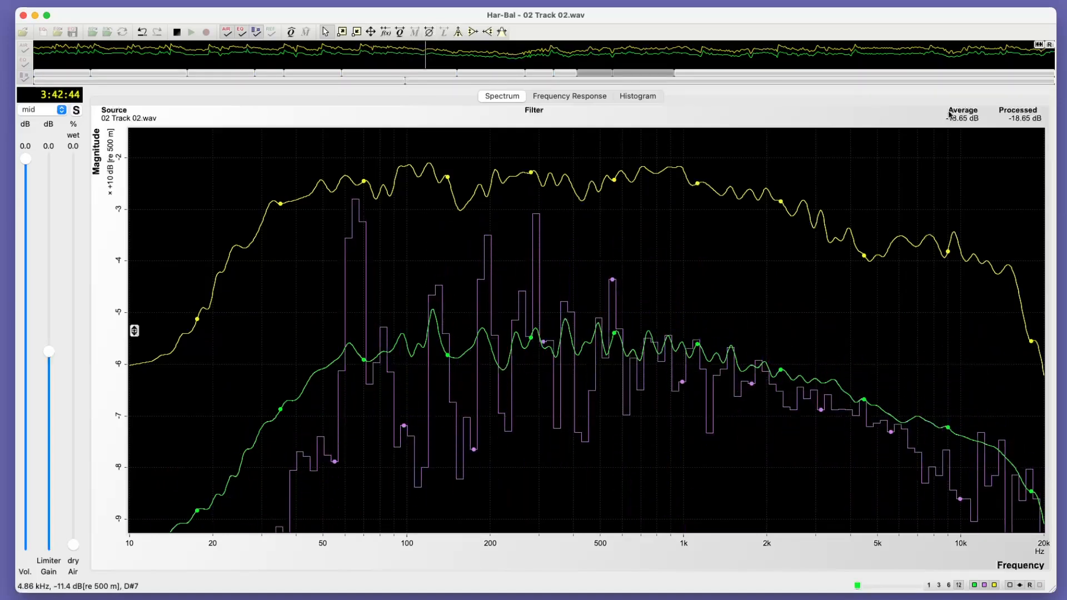
# Audition the music beyond 3:42 and add a section marker at about 4:23, where it turns quieter
pyautogui.click(1042, 59)
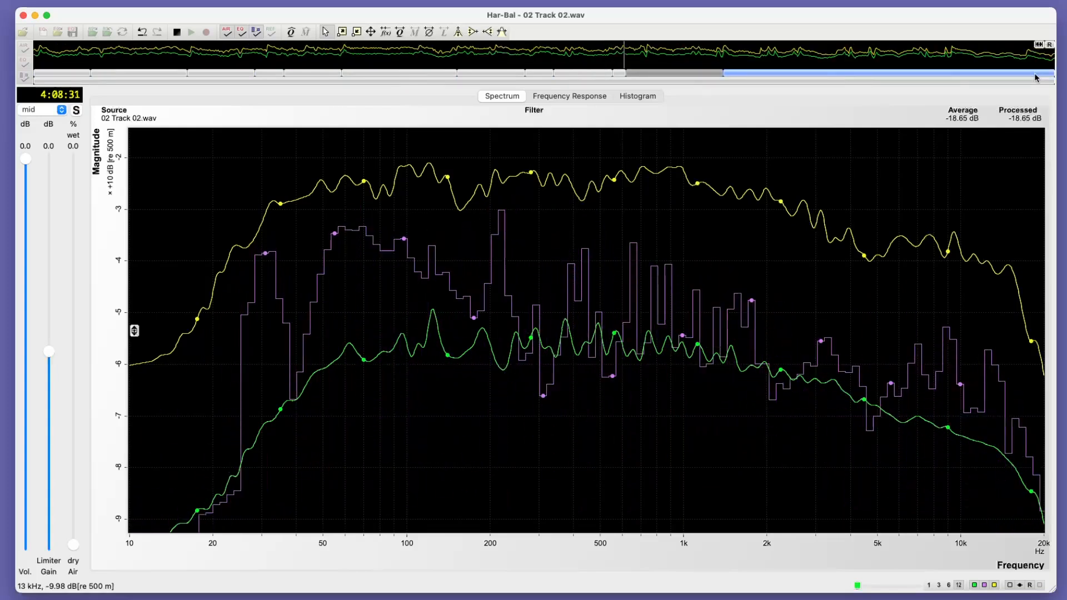
pyautogui.click(404, 60)
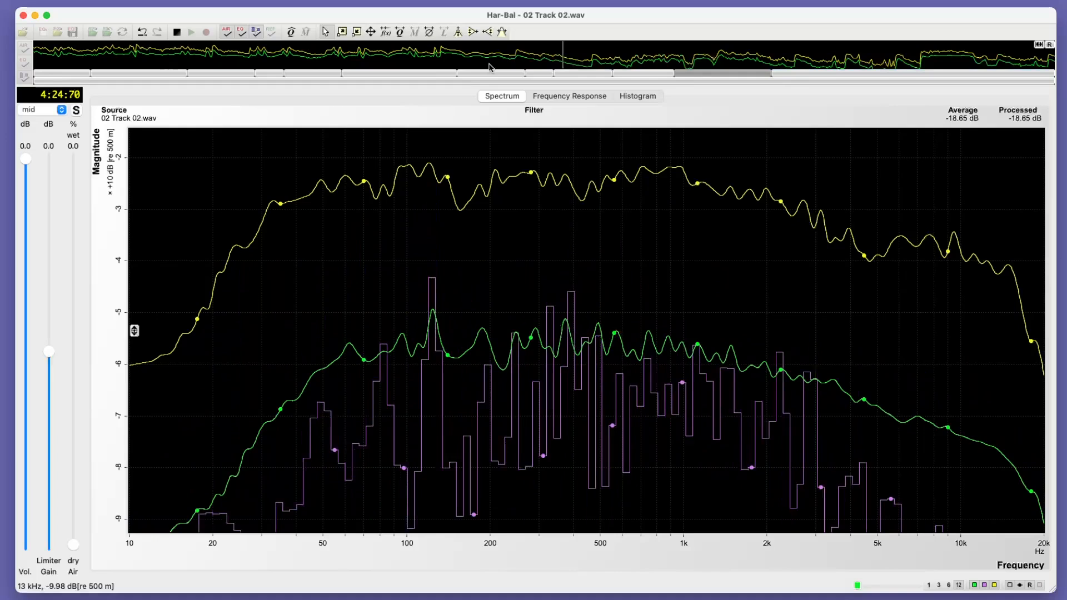
pyautogui.click(512, 54)
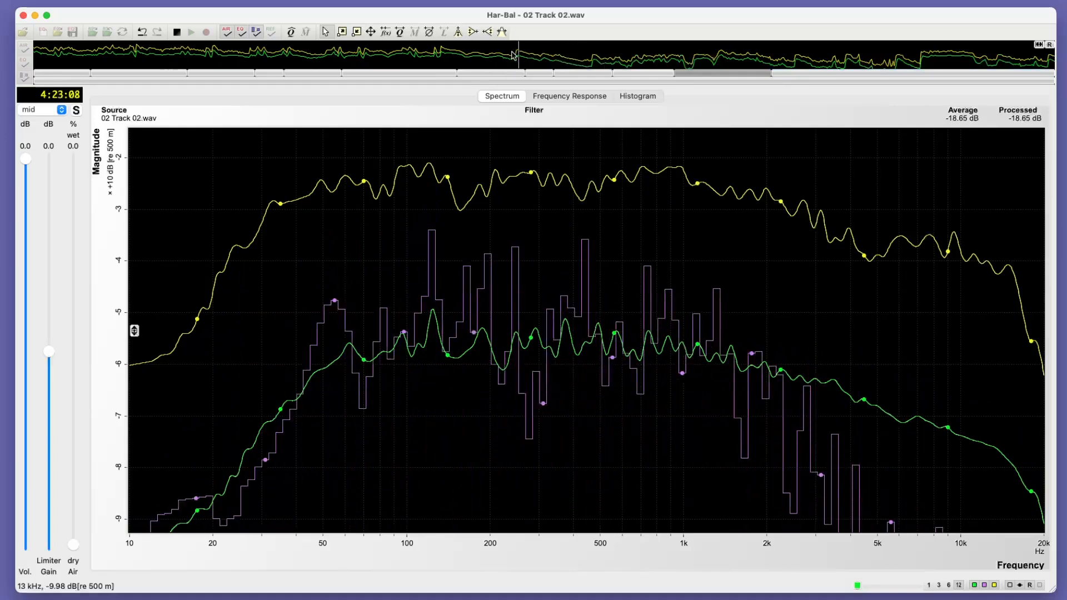
pyautogui.click(516, 56)
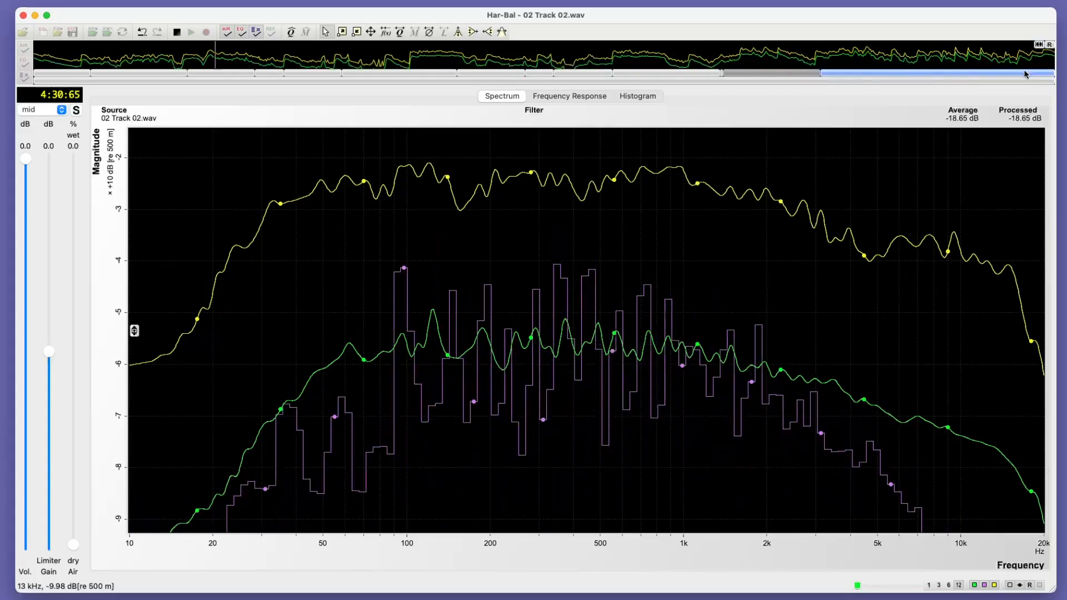
# Audition the quiet part after 4:23 in an enlarged timeline and add a section marker at about 4:49
pyautogui.click(1038, 45)
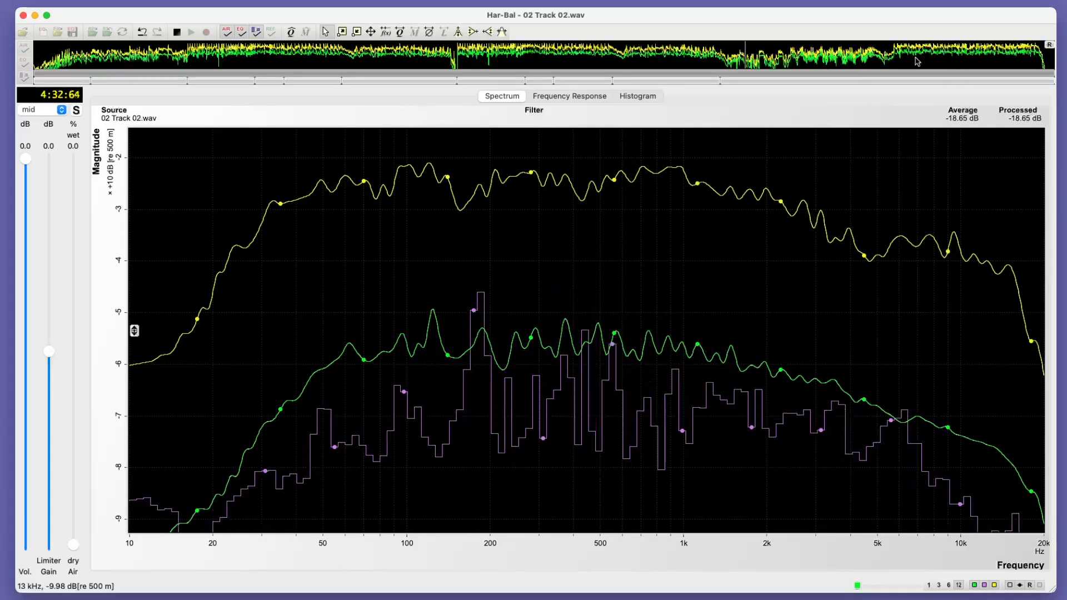
pyautogui.click(782, 64)
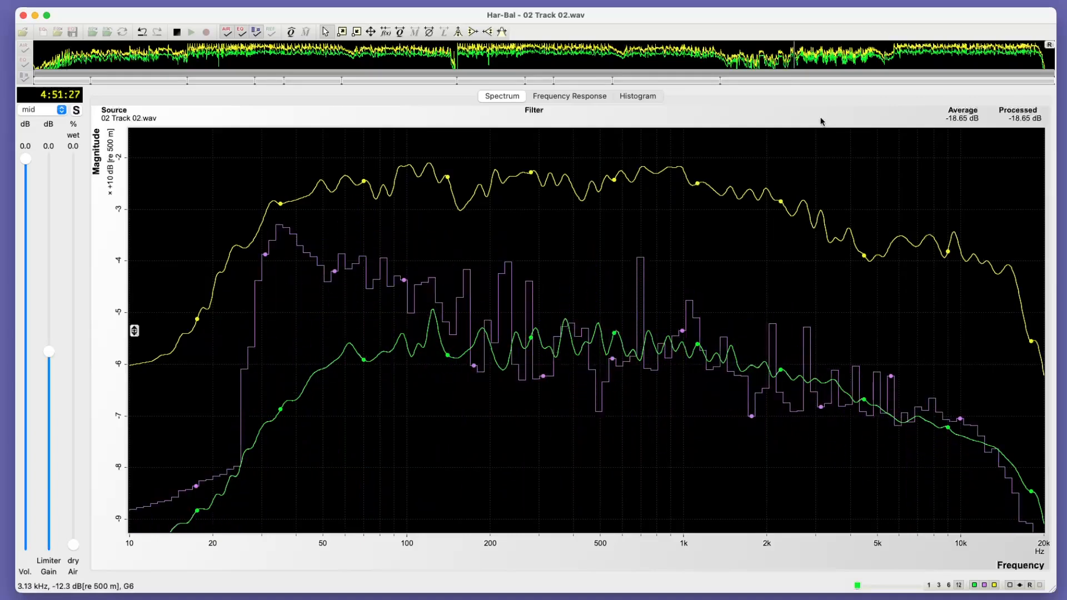
pyautogui.click(852, 82)
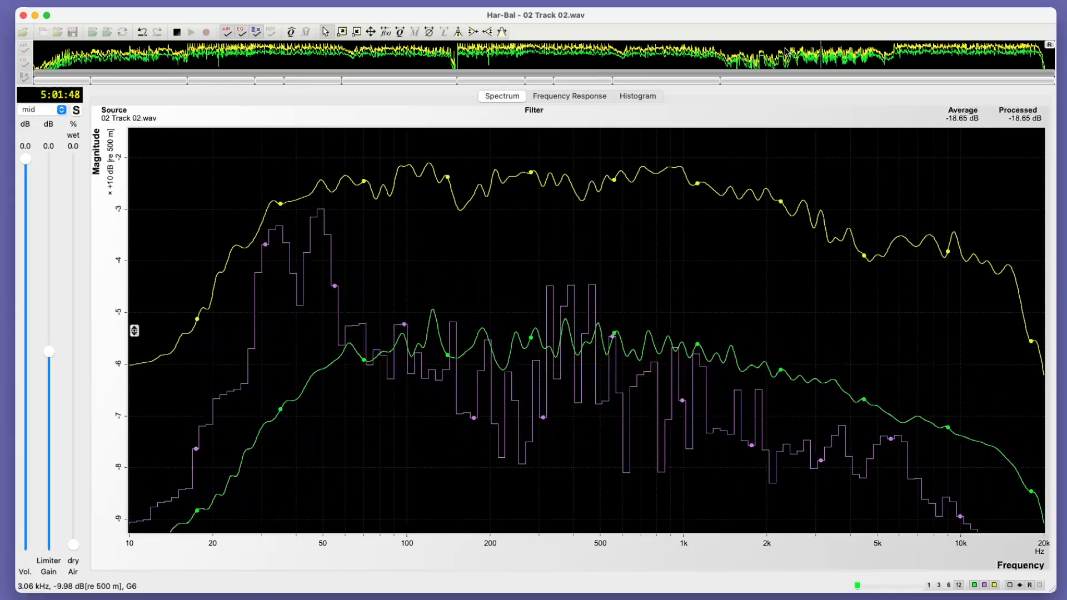
pyautogui.moveTo(782, 50); pyautogui.dragTo(836, 53)
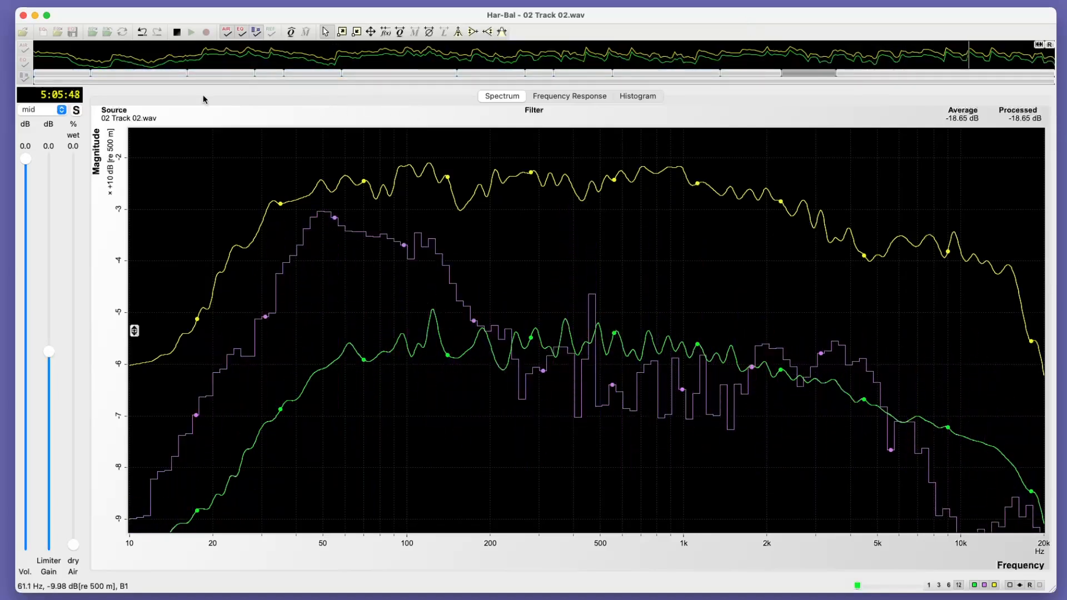
pyautogui.click(152, 64)
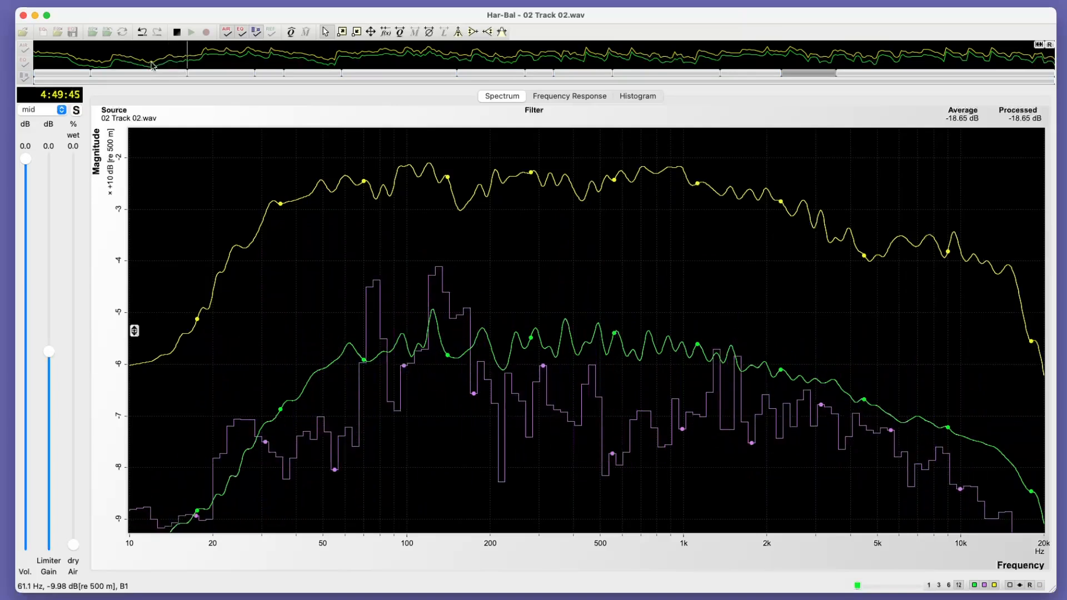
pyautogui.click(152, 66)
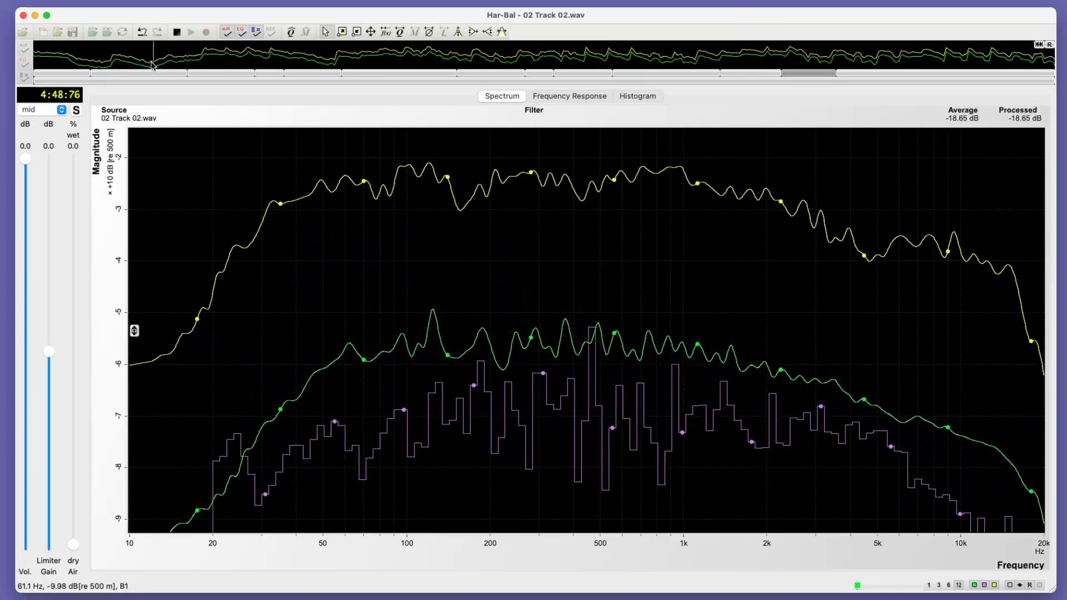
pyautogui.click(152, 66)
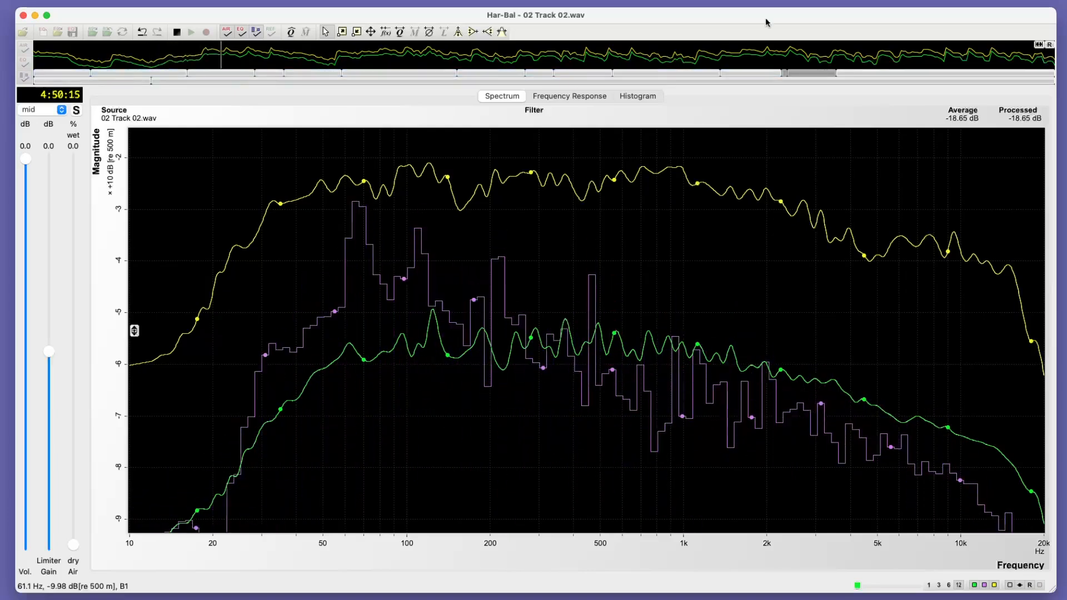
# Enlarge the timeline around the loud re-entry, add a section marker at about 5:29, and stop playback
pyautogui.click(1039, 45)
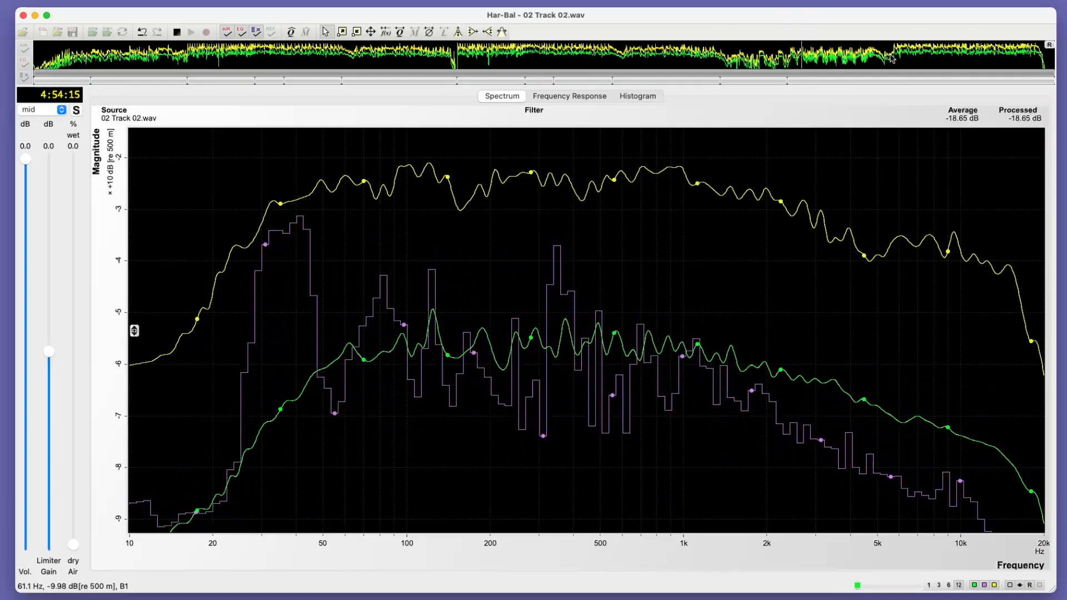
pyautogui.click(891, 57)
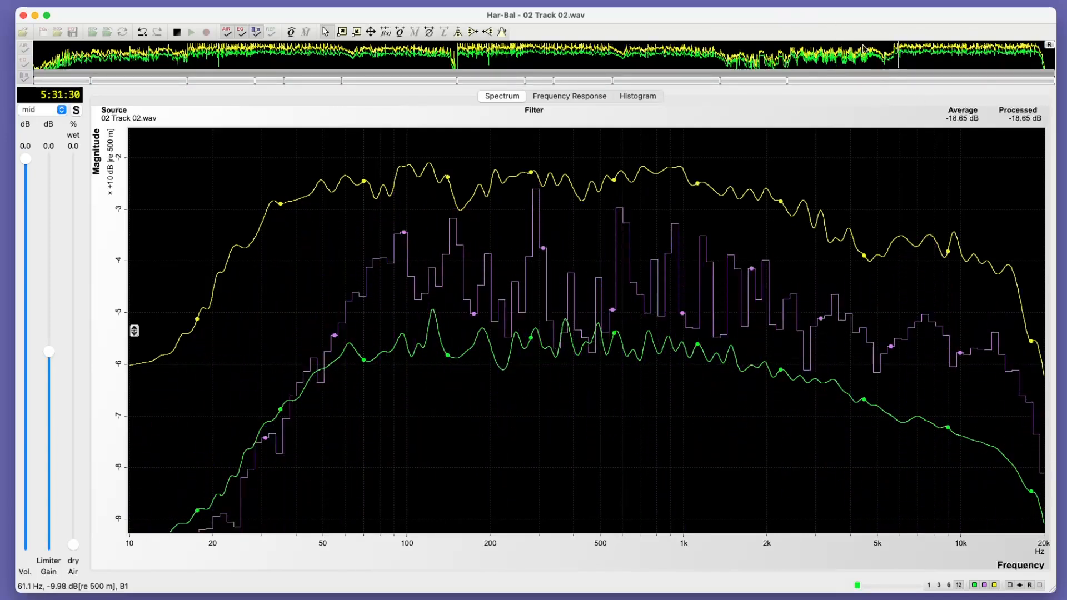
pyautogui.moveTo(871, 54); pyautogui.dragTo(932, 56)
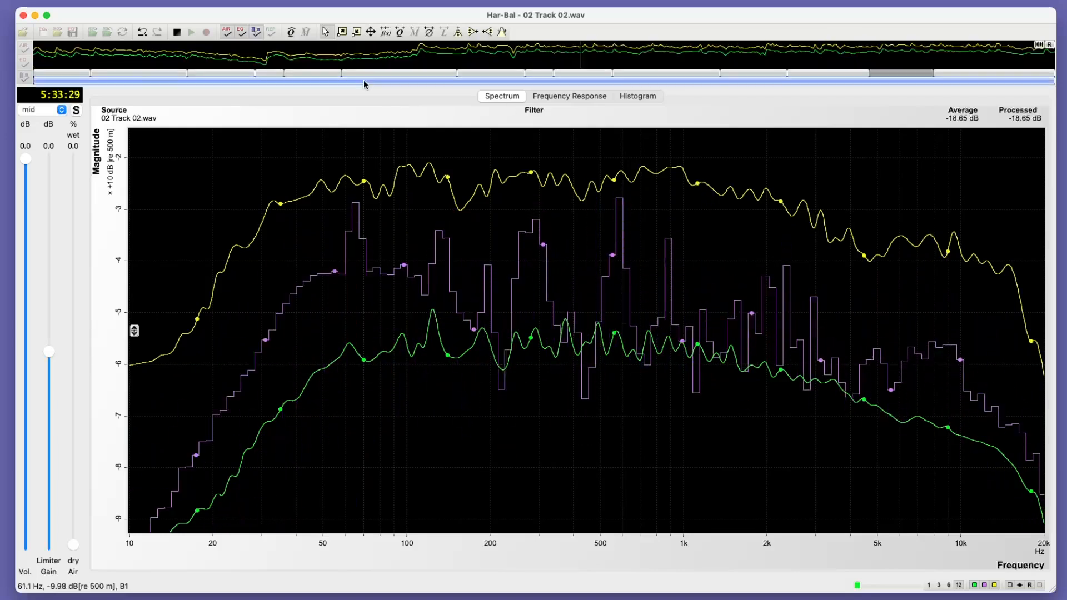
pyautogui.click(418, 53)
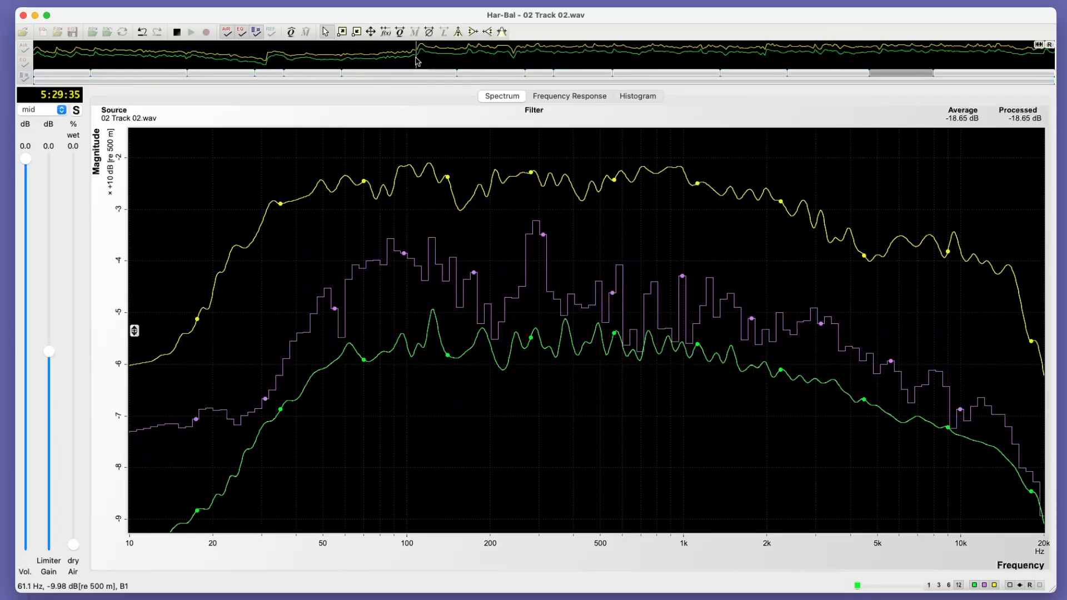
pyautogui.click(352, 62)
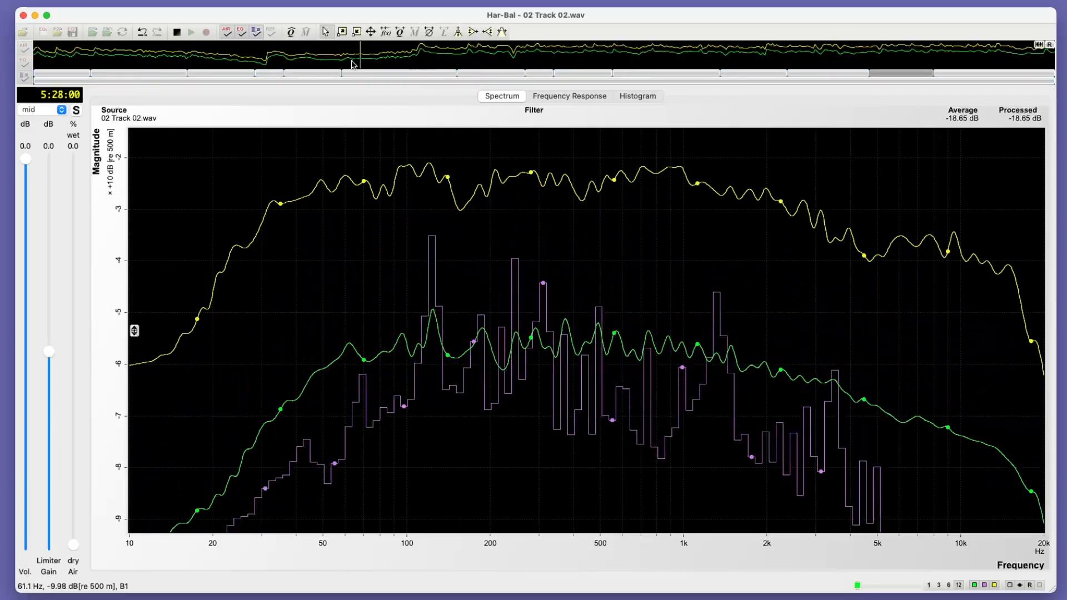
pyautogui.click(414, 58)
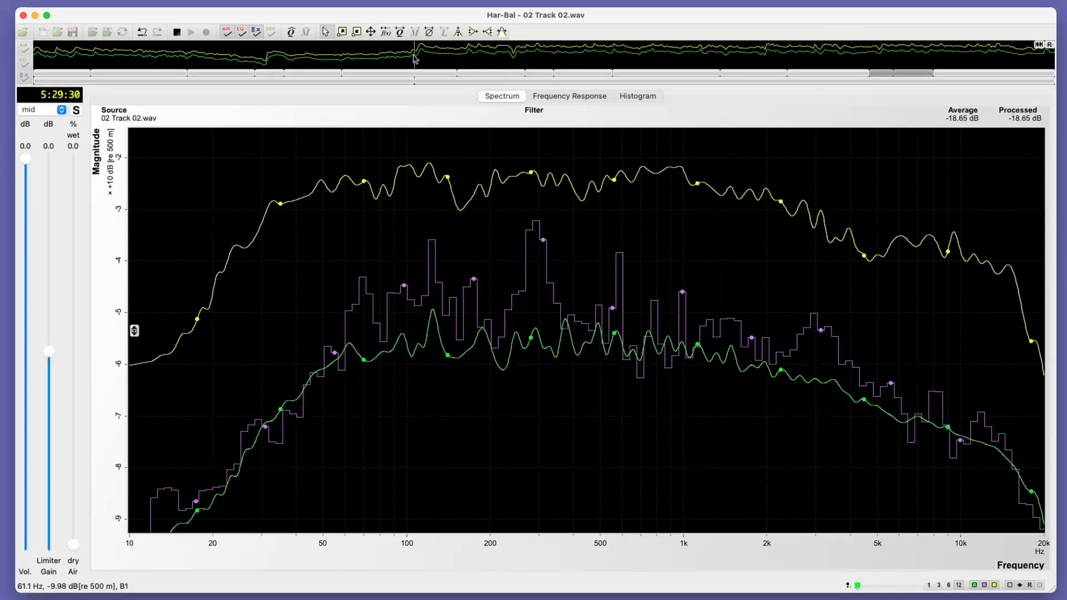
pyautogui.click(1038, 44)
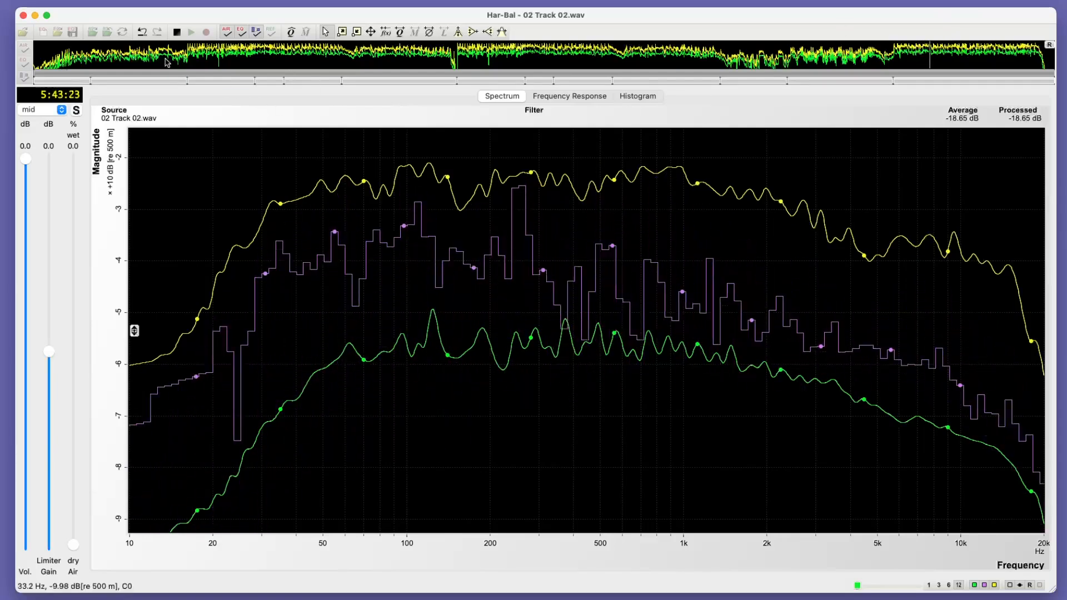
pyautogui.click(177, 33)
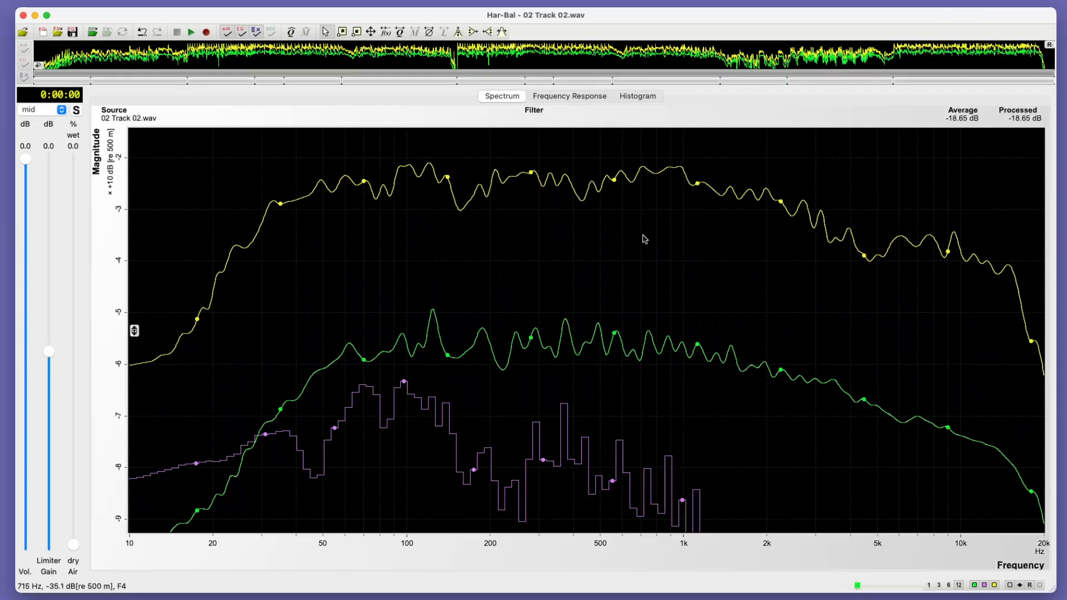
# Examine the spectrum of the last section, from about 5:29 to the end, and of the section from about 0:59 to 1:25
pyautogui.click(968, 81)
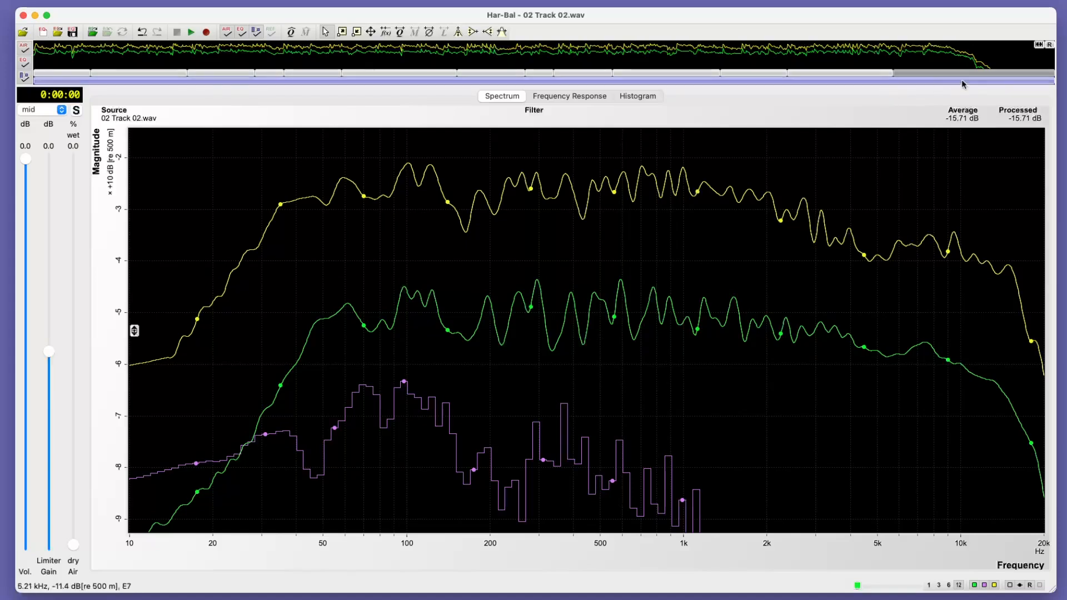
pyautogui.click(1038, 48)
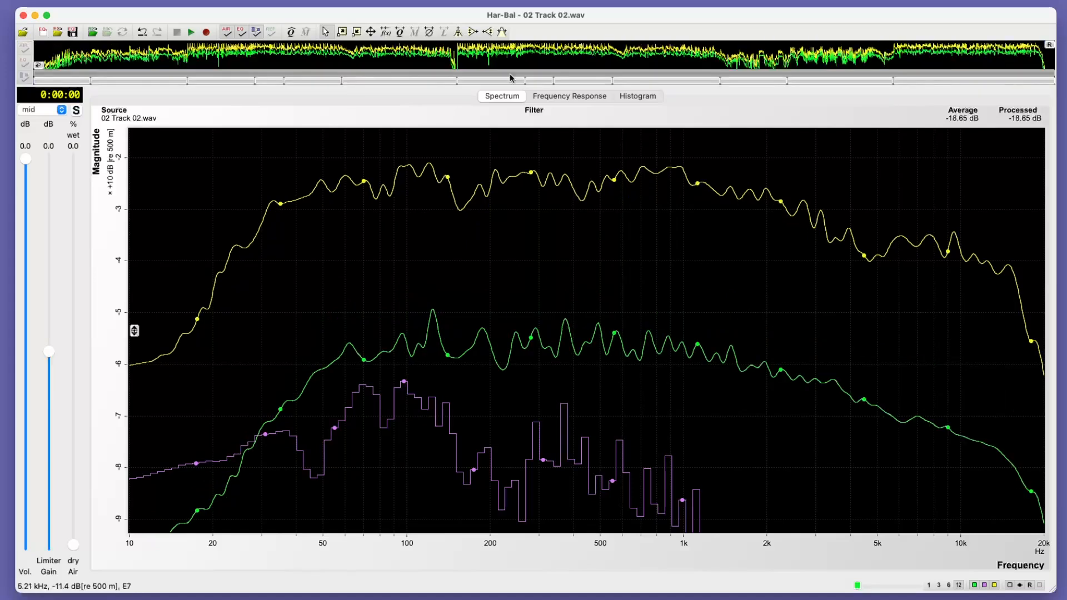
pyautogui.click(207, 81)
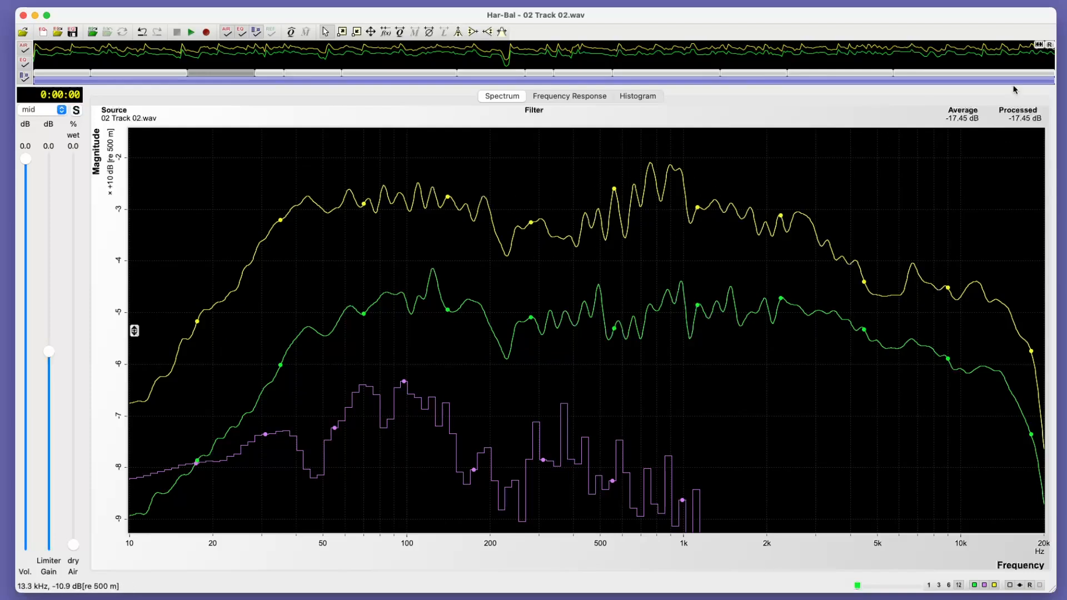
pyautogui.click(1040, 45)
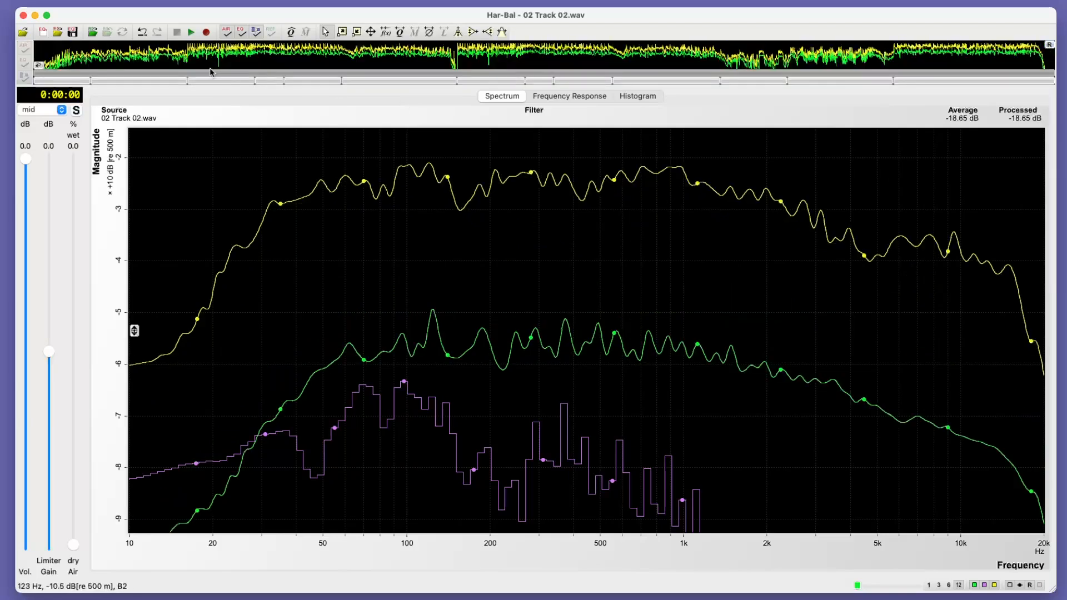
# Show the spectrum of the section from about 1:25 to 1:36 at 1/3-octave resolution
pyautogui.click(266, 83)
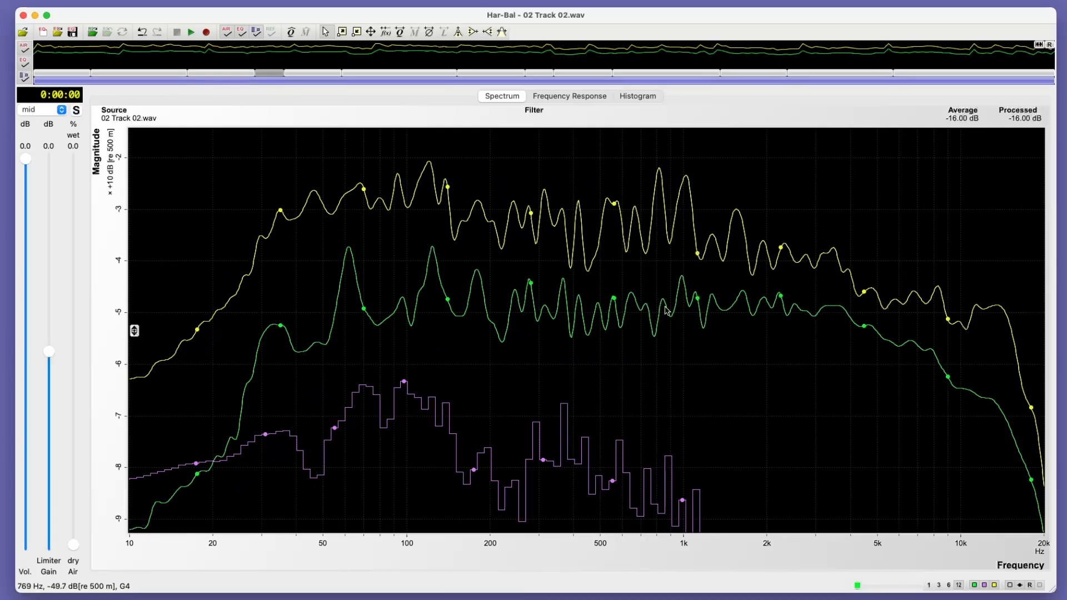
pyautogui.click(937, 586)
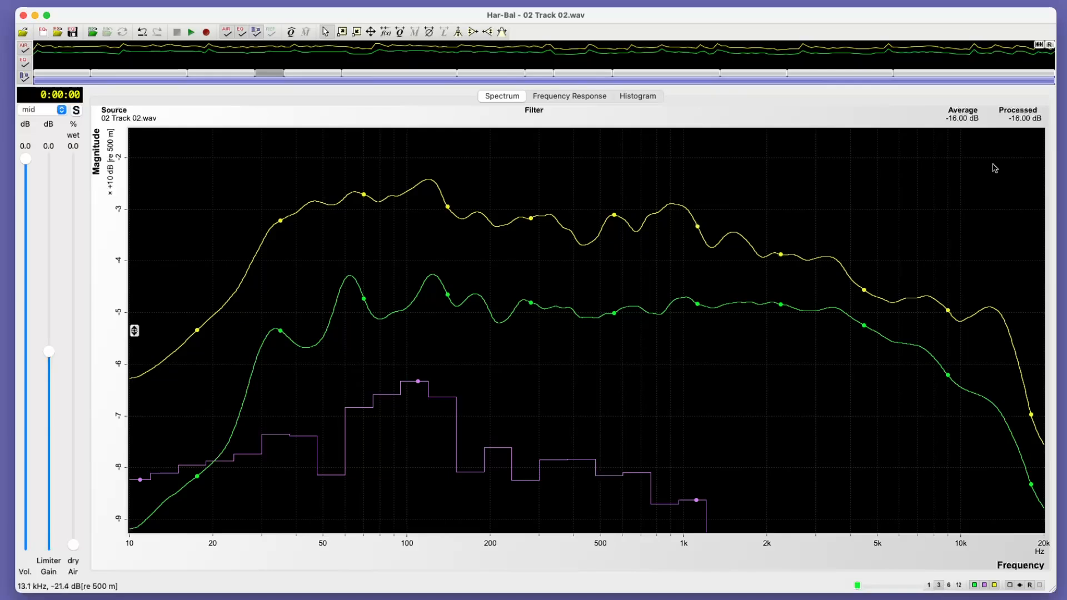
# Examine the spectra of the section starting at about 1:36 and the section directly following it
pyautogui.click(1039, 46)
pyautogui.click(313, 82)
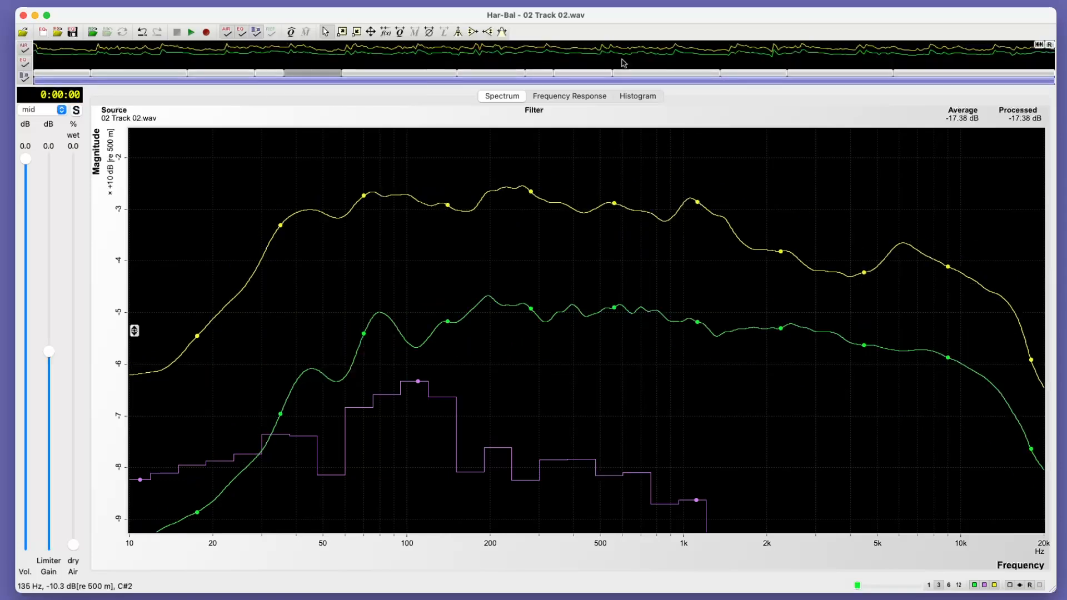
pyautogui.click(1037, 45)
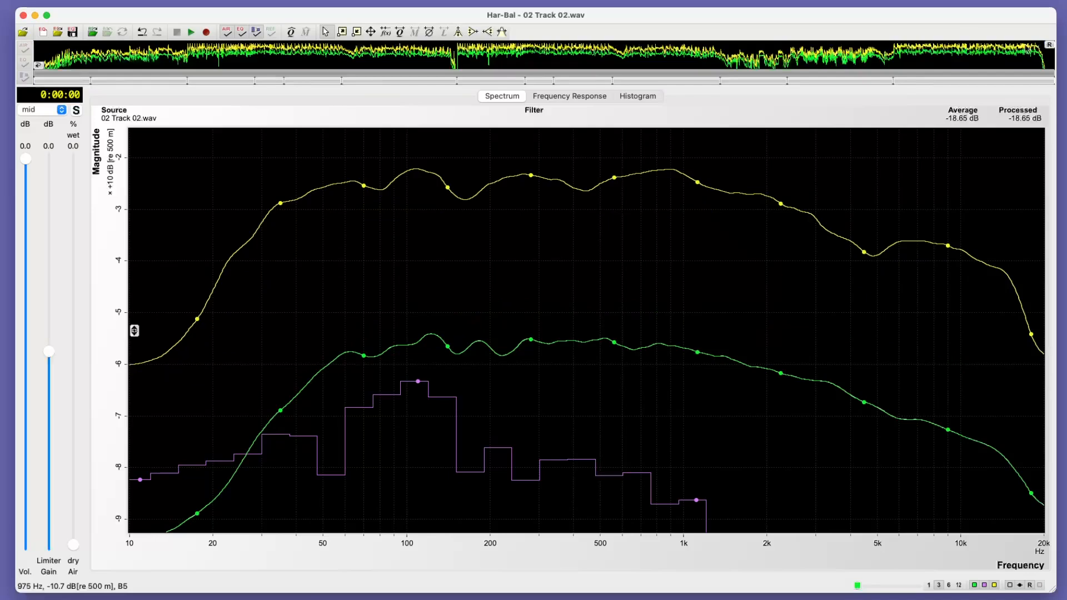
pyautogui.click(393, 81)
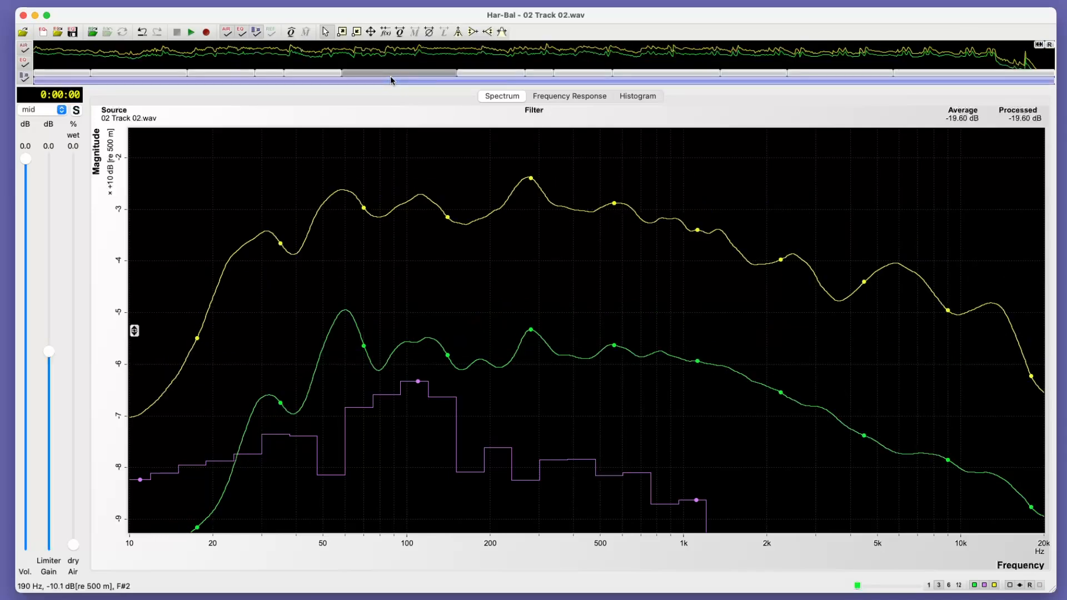
# Examine the spectrum of the loud section in the middle of the track and of the short section right after it
pyautogui.click(1038, 47)
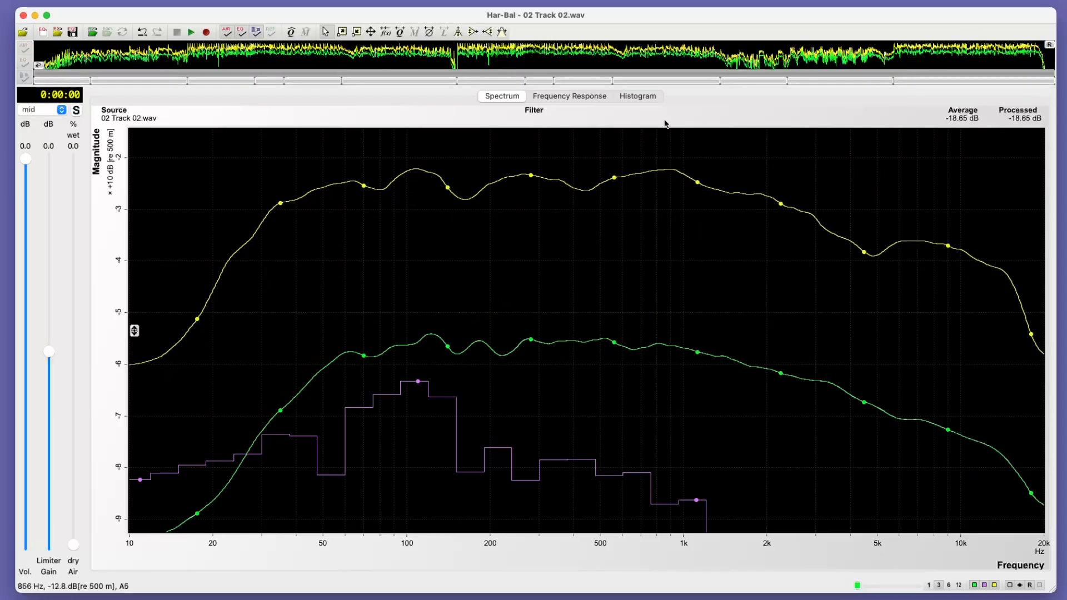
pyautogui.click(503, 82)
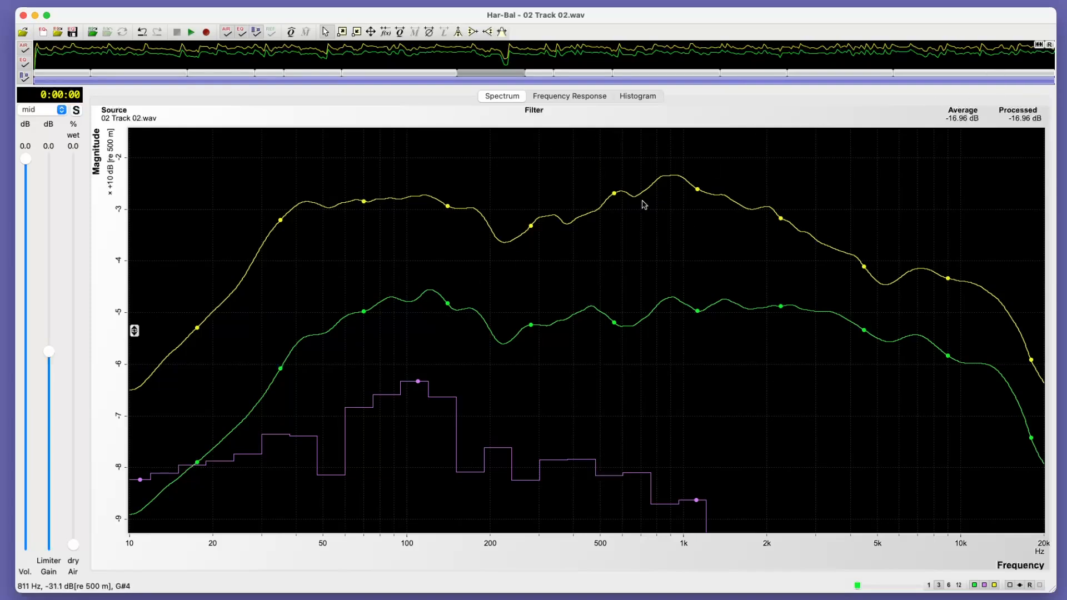
pyautogui.click(1038, 48)
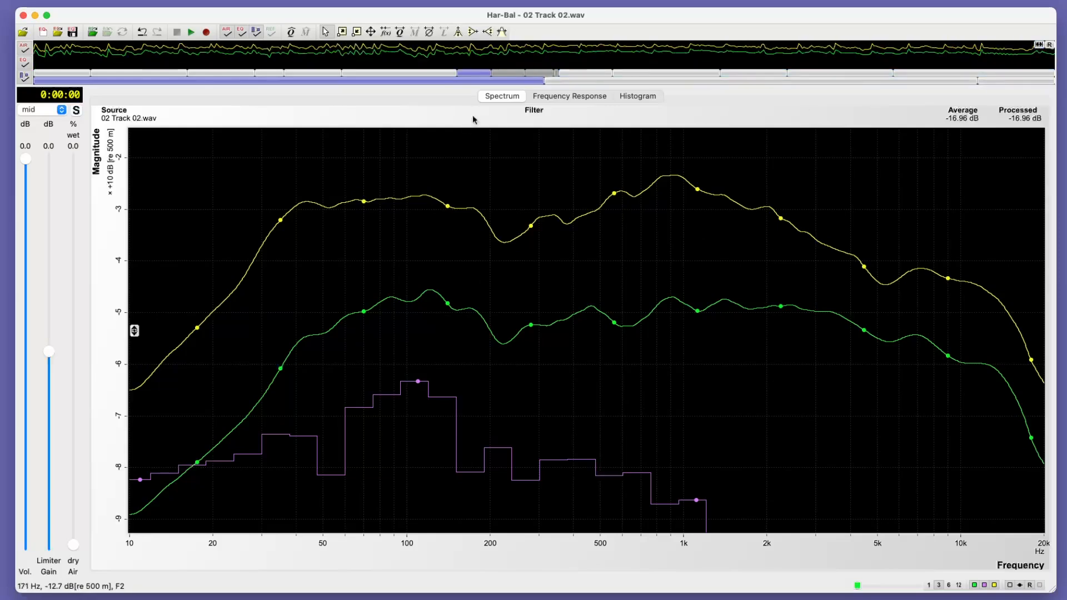
pyautogui.click(568, 81)
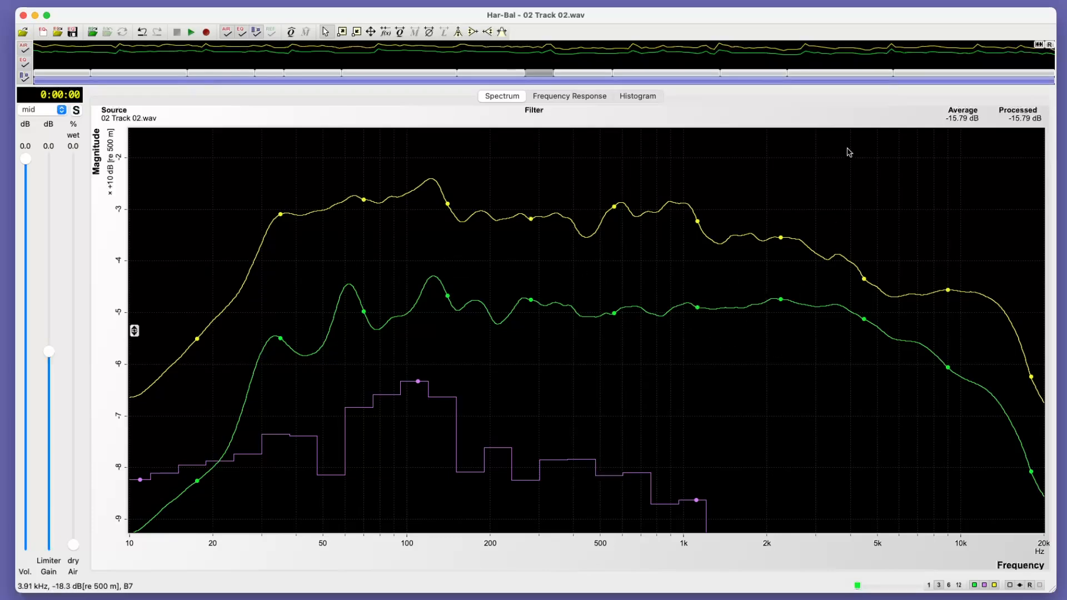
# Examine the spectra of the last two sections before the quiet part at about 4:23
pyautogui.click(1038, 80)
pyautogui.click(911, 84)
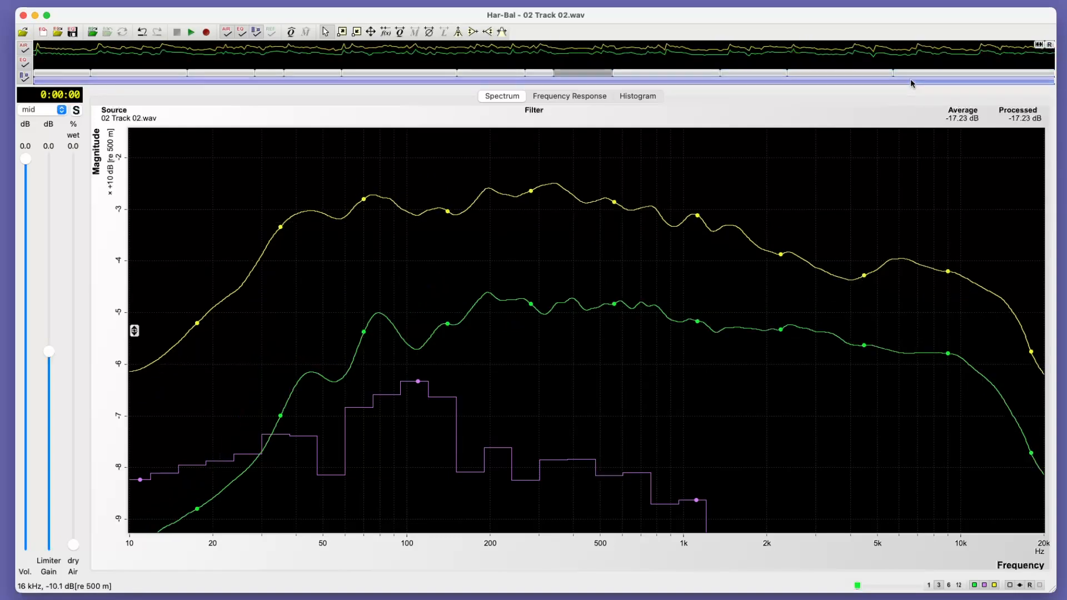
pyautogui.click(1031, 81)
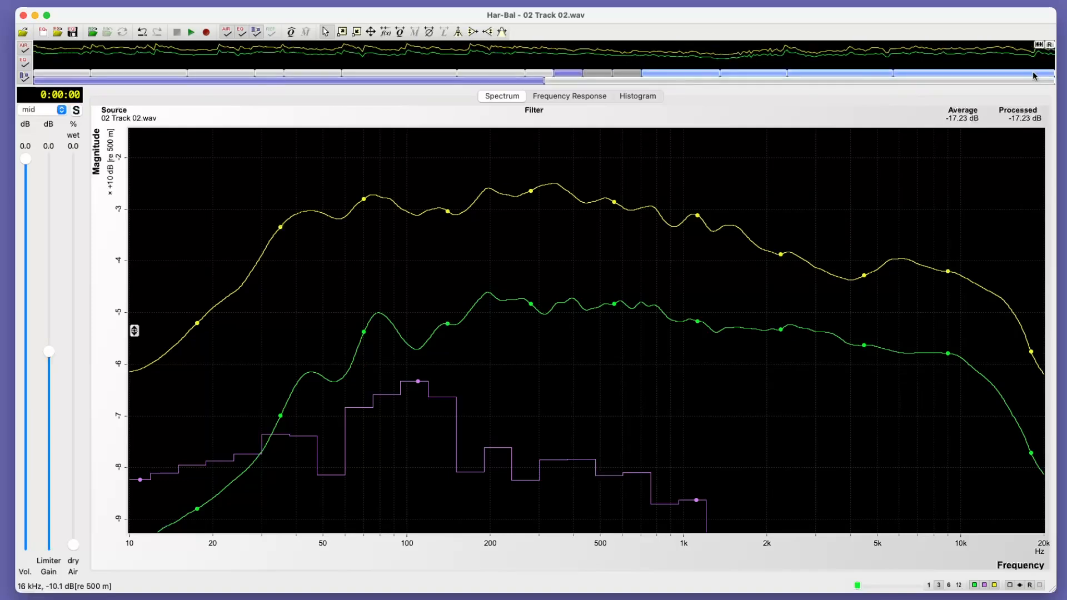
pyautogui.click(1023, 81)
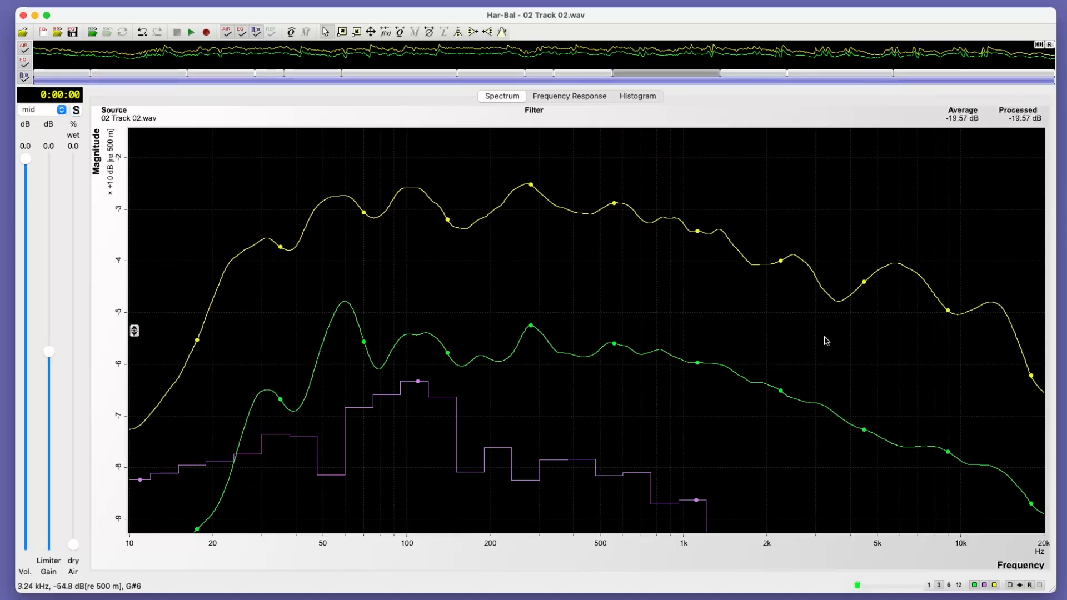
# Examine the spectra of the sections from about 4:23 to 4:49, 4:49 to 5:29, and 5:29 to the end
pyautogui.click(1036, 76)
pyautogui.click(1031, 83)
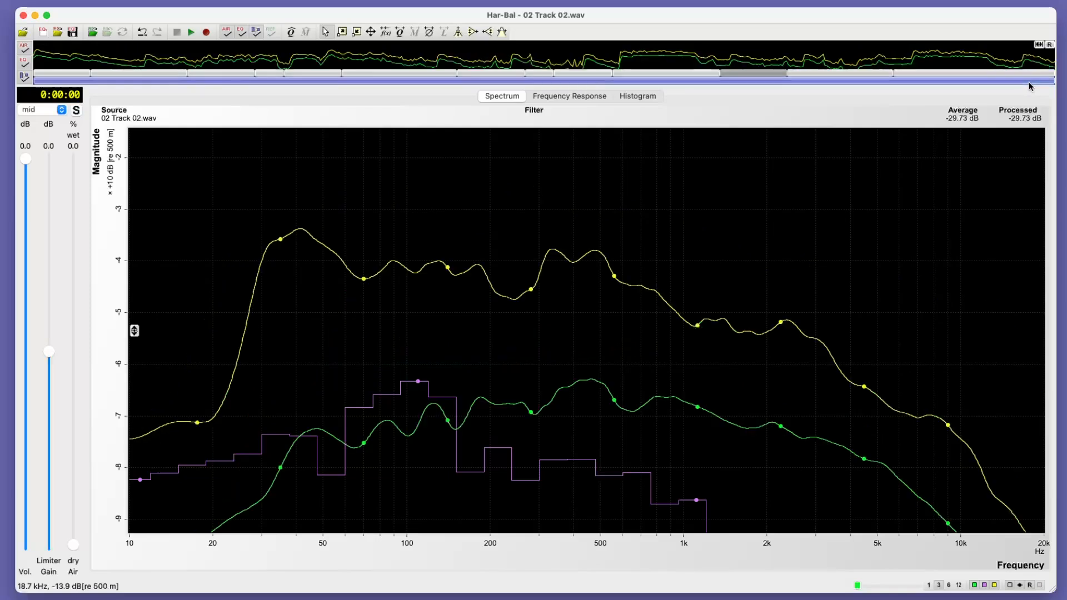
pyautogui.click(1007, 76)
pyautogui.click(1011, 80)
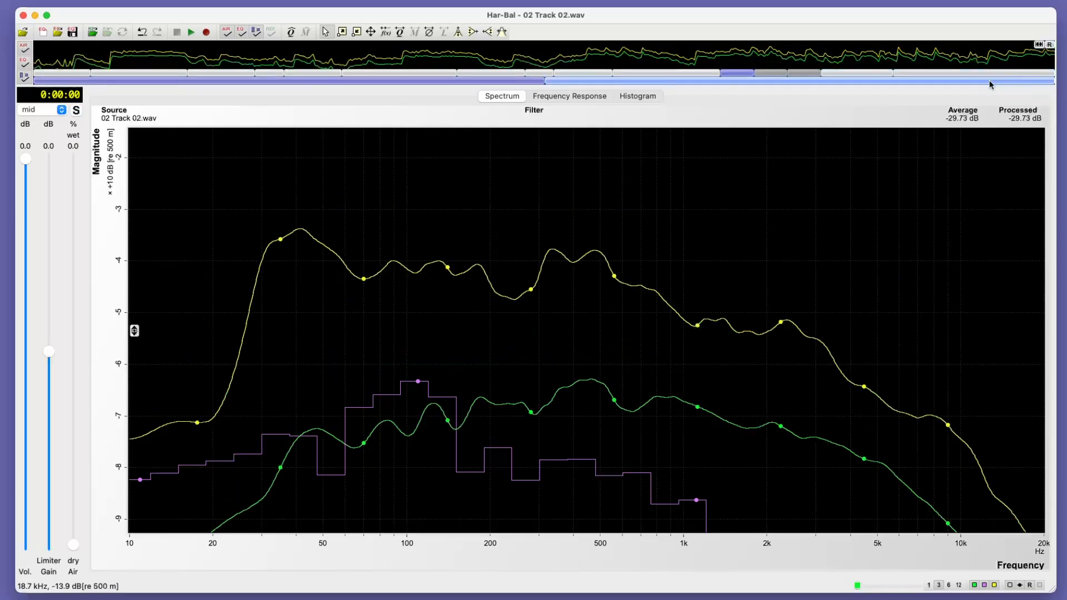
pyautogui.click(989, 82)
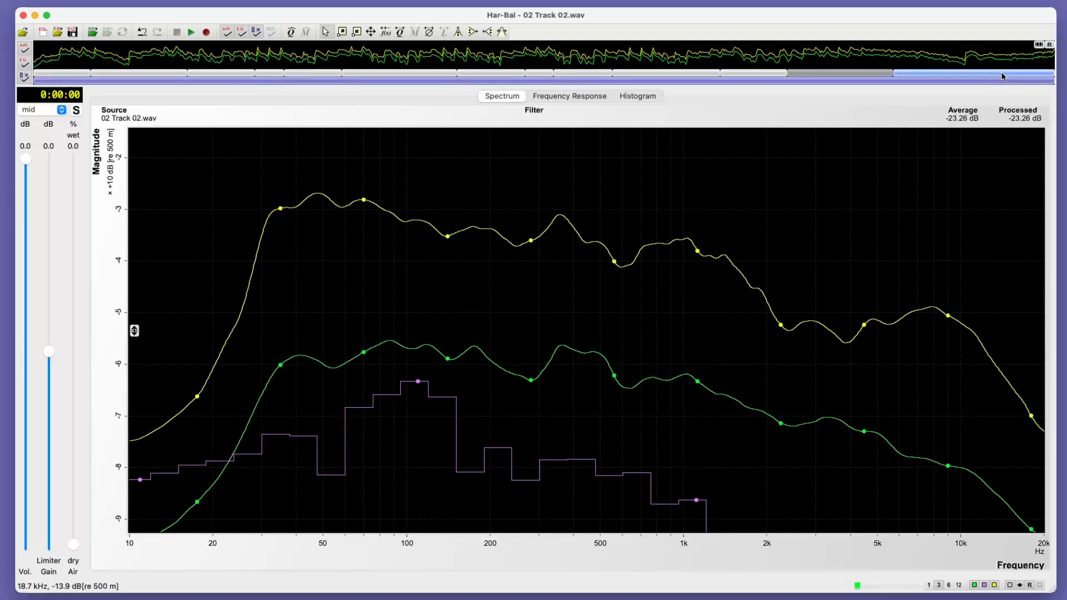
pyautogui.click(1005, 78)
pyautogui.click(1016, 81)
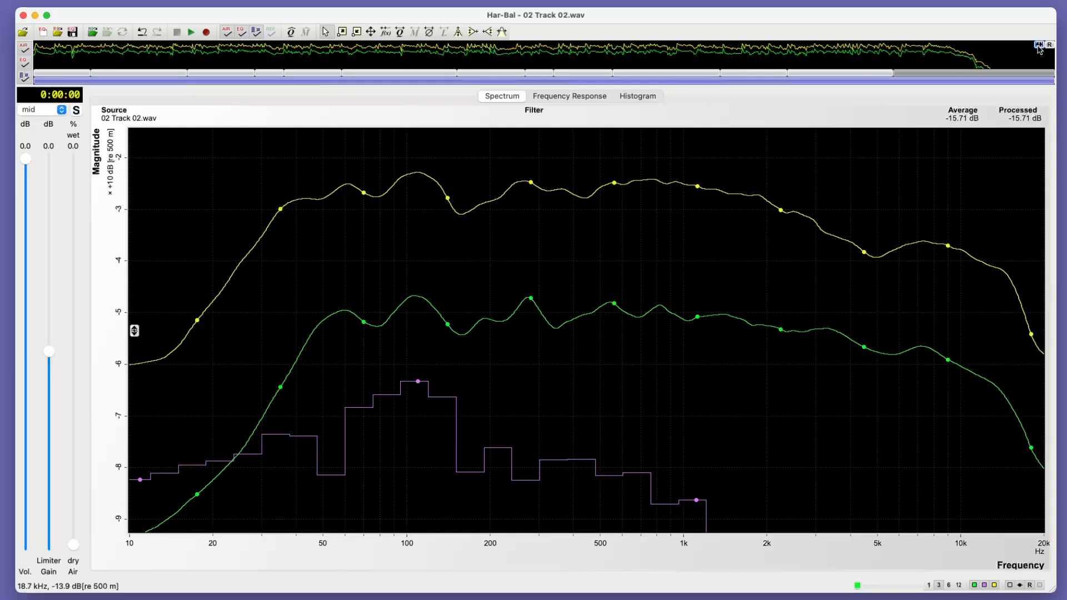
# Examine the spectra of the first three sections, from the start of the track to about 1:25
pyautogui.click(1039, 49)
pyautogui.click(44, 85)
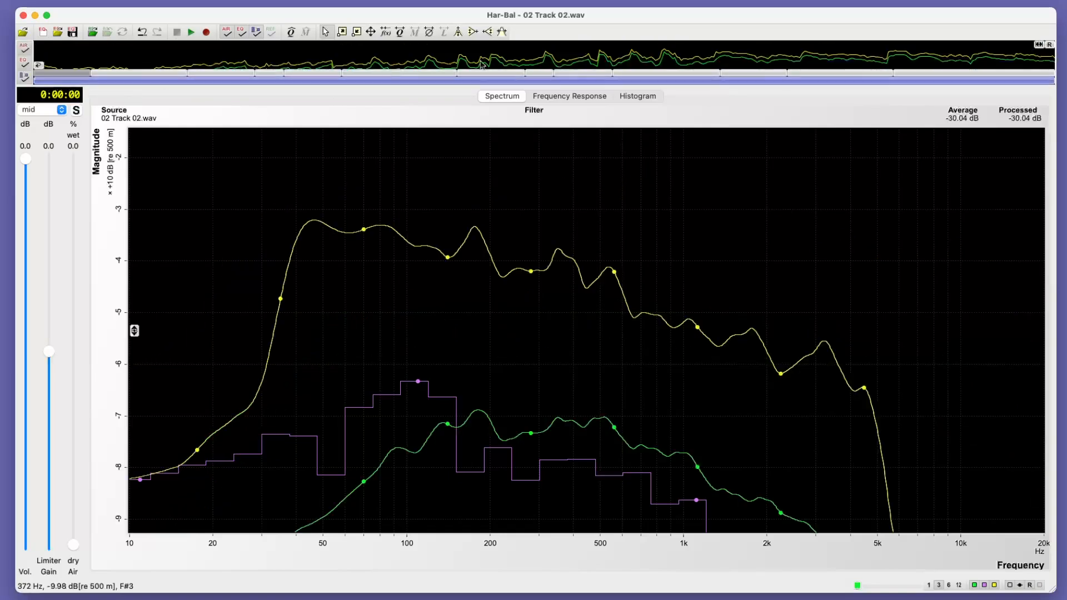
pyautogui.click(983, 74)
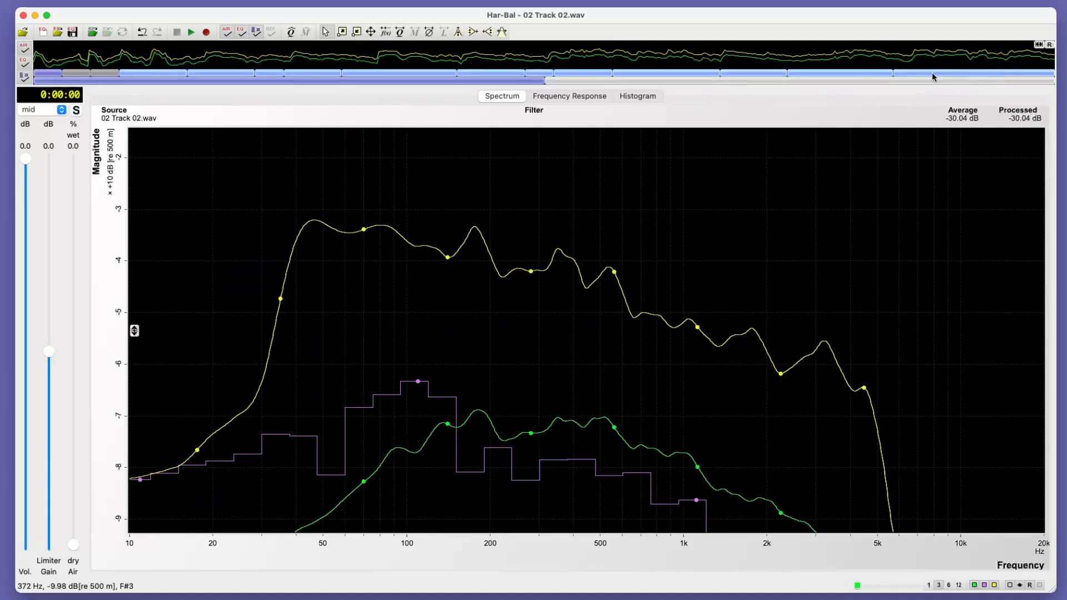
pyautogui.click(600, 84)
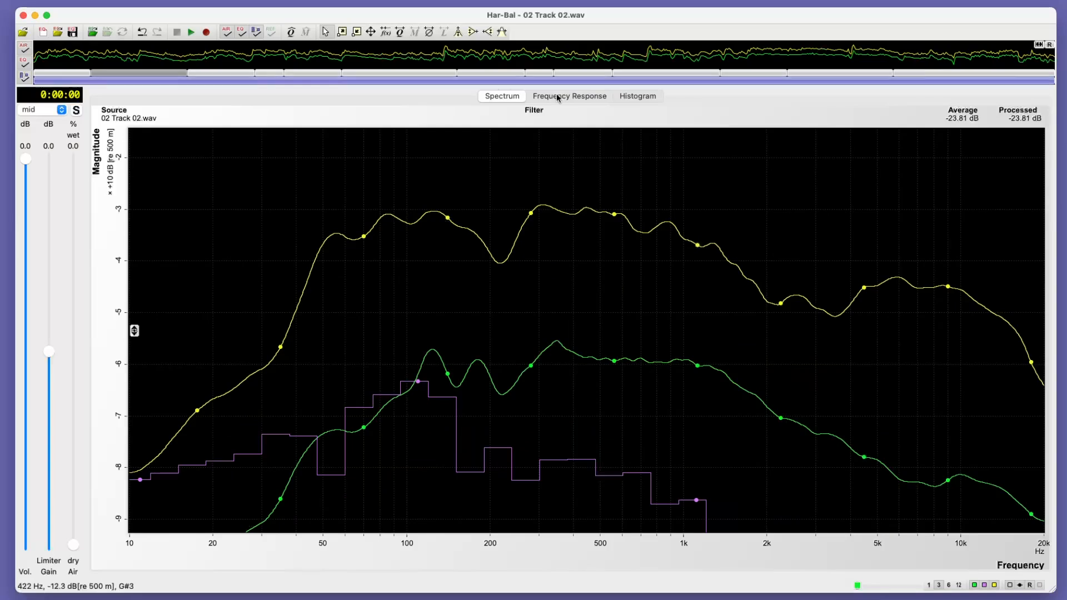
pyautogui.click(1030, 76)
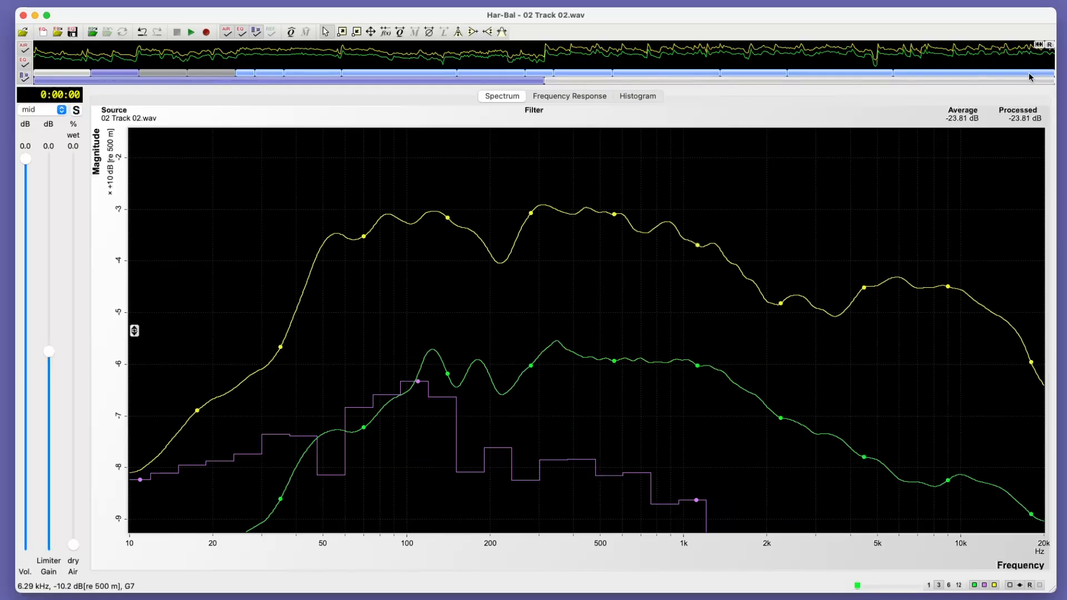
pyautogui.click(832, 83)
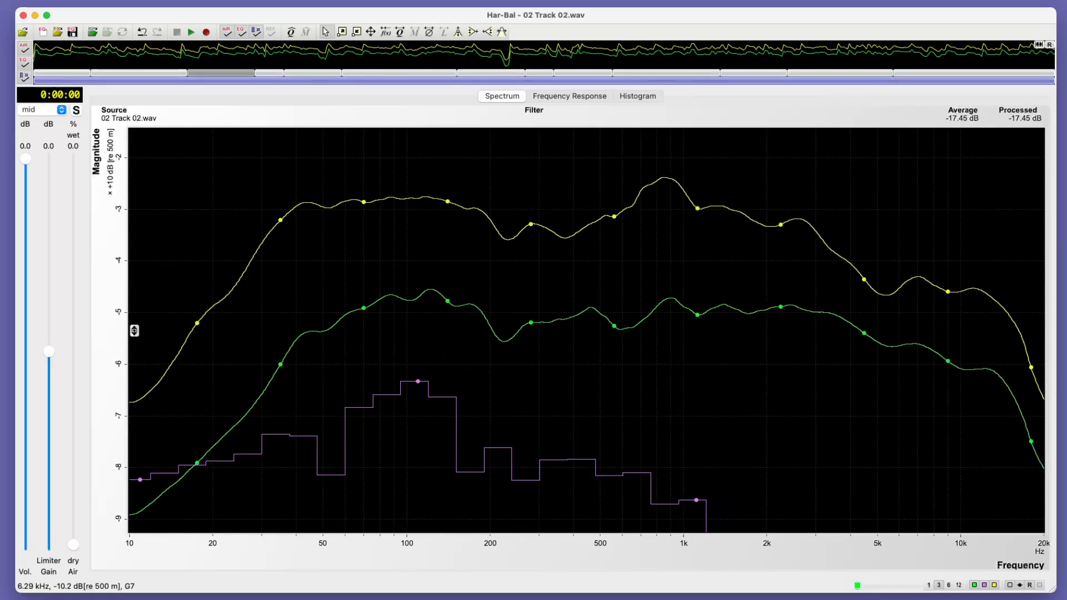
# Show the whole track's spectrum at 1/12-octave resolution and save the filter as 02 Track 02.wav.hbf
pyautogui.click(1038, 46)
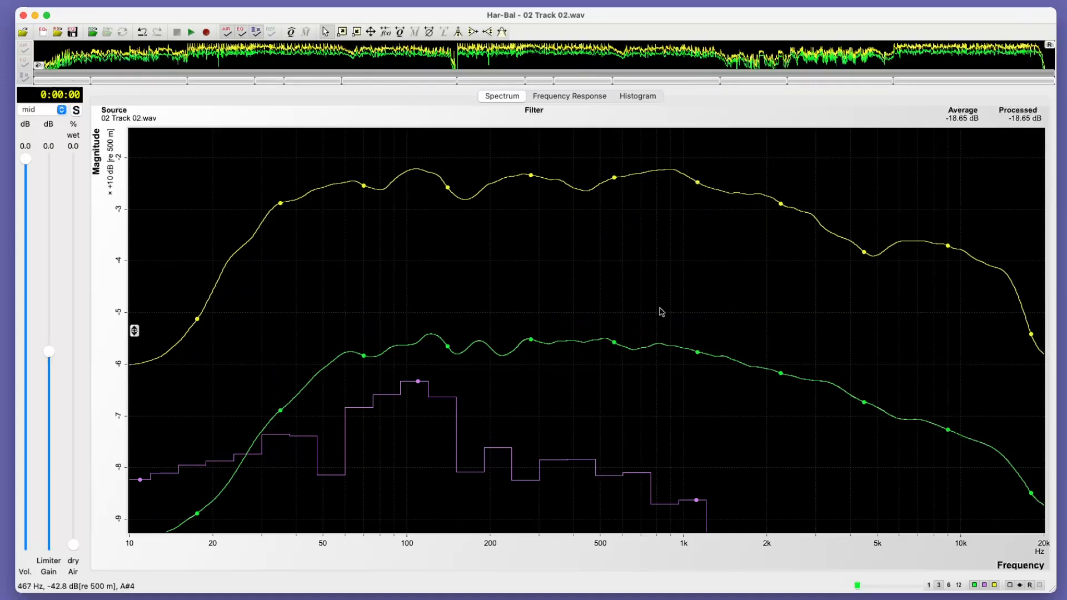
pyautogui.click(960, 586)
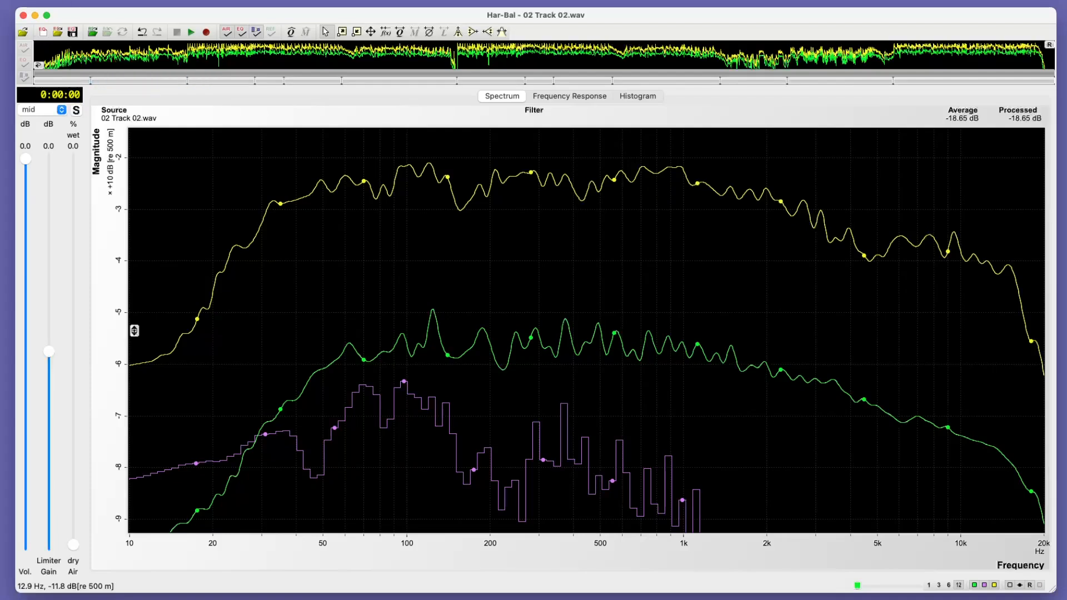
pyautogui.click(78, 0)
pyautogui.moveTo(90, 98)
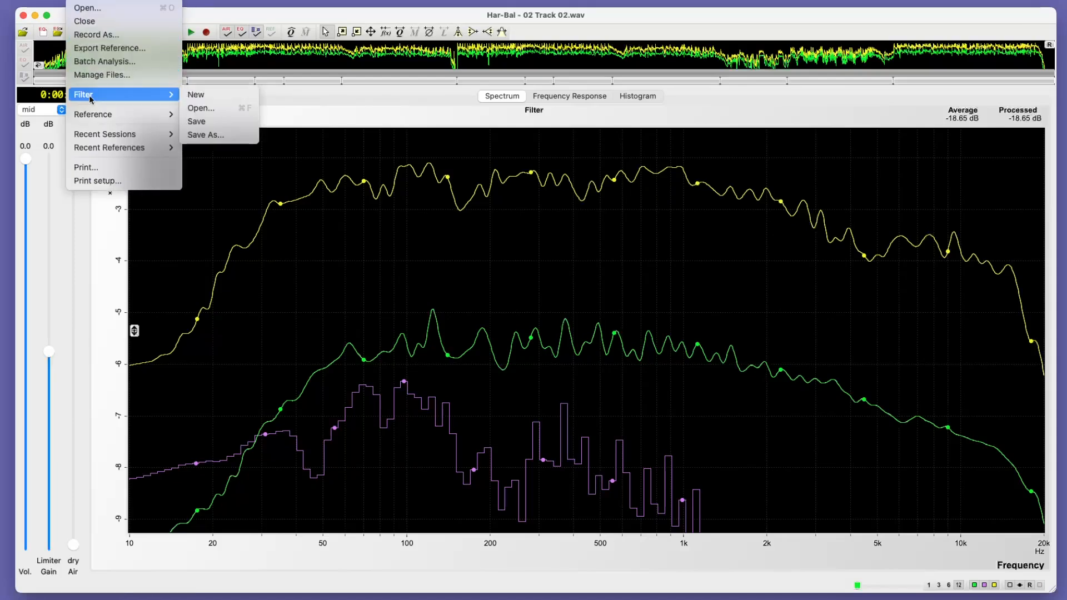
pyautogui.click(199, 122)
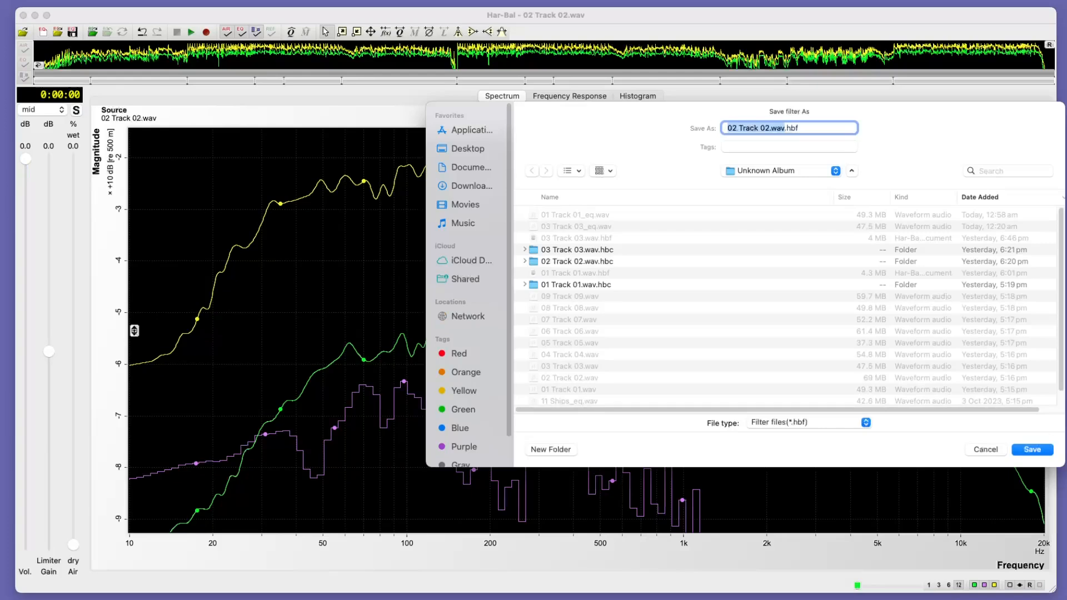
pyautogui.click(1037, 451)
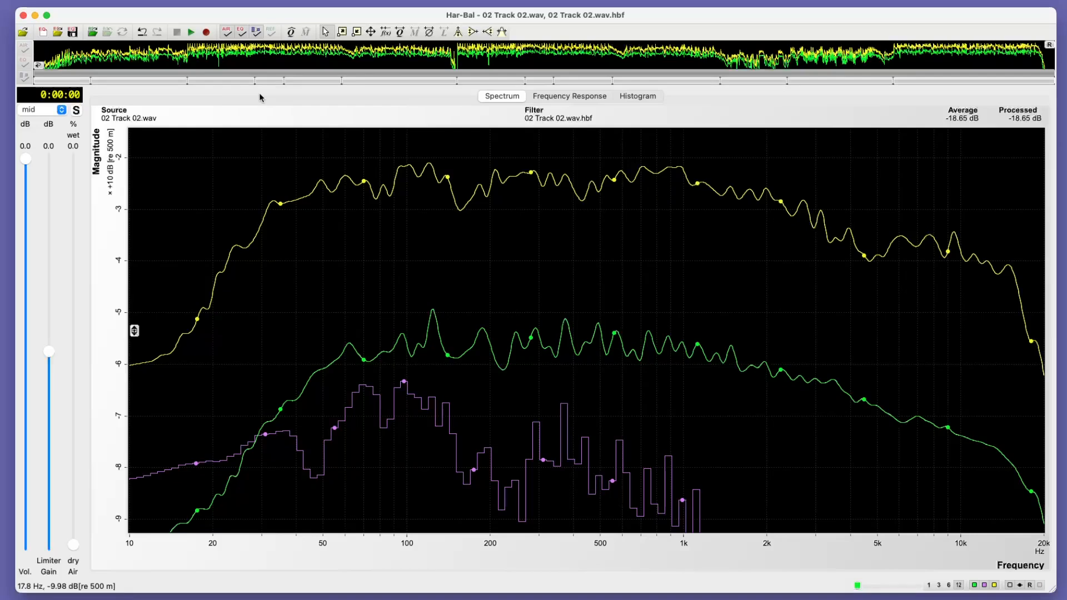
# Lower the spectral peak near 124 Hz in the section from about 0:59 to 1:25
pyautogui.click(192, 81)
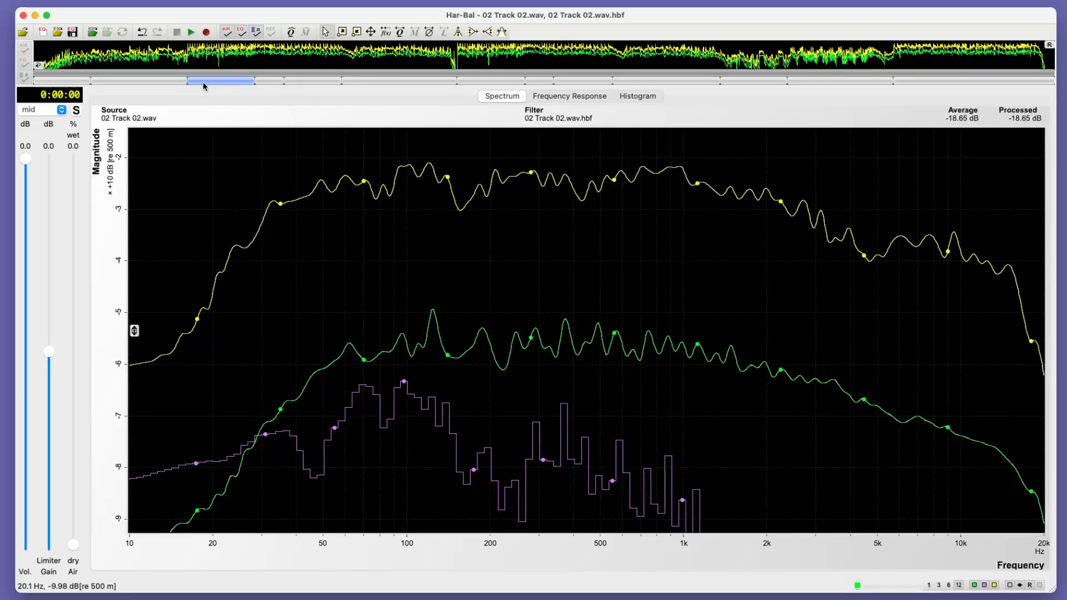
pyautogui.click(204, 82)
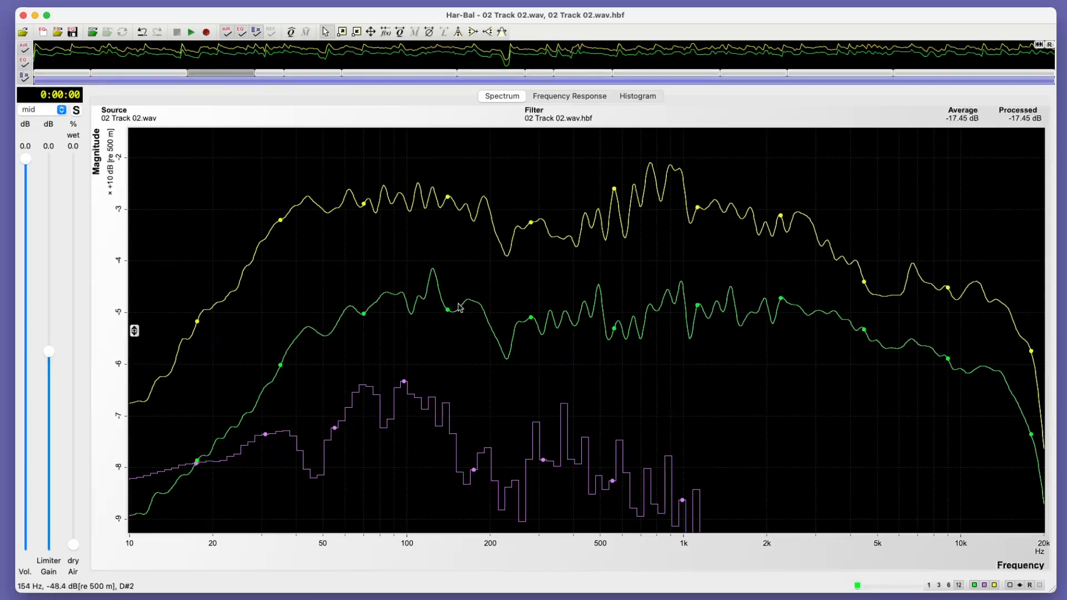
pyautogui.click(458, 32)
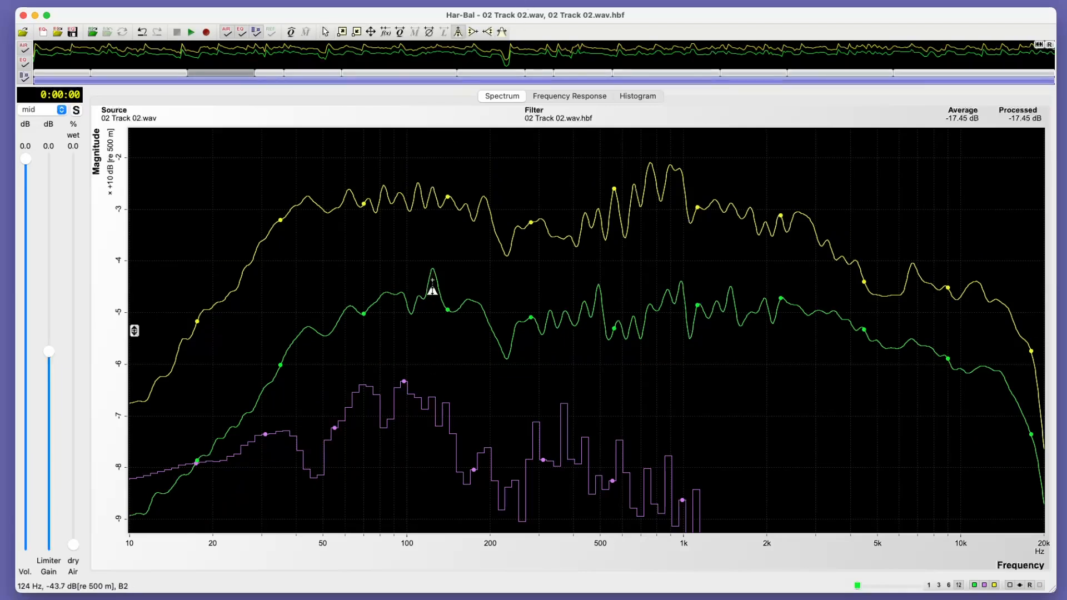
pyautogui.moveTo(427, 287); pyautogui.dragTo(378, 310)
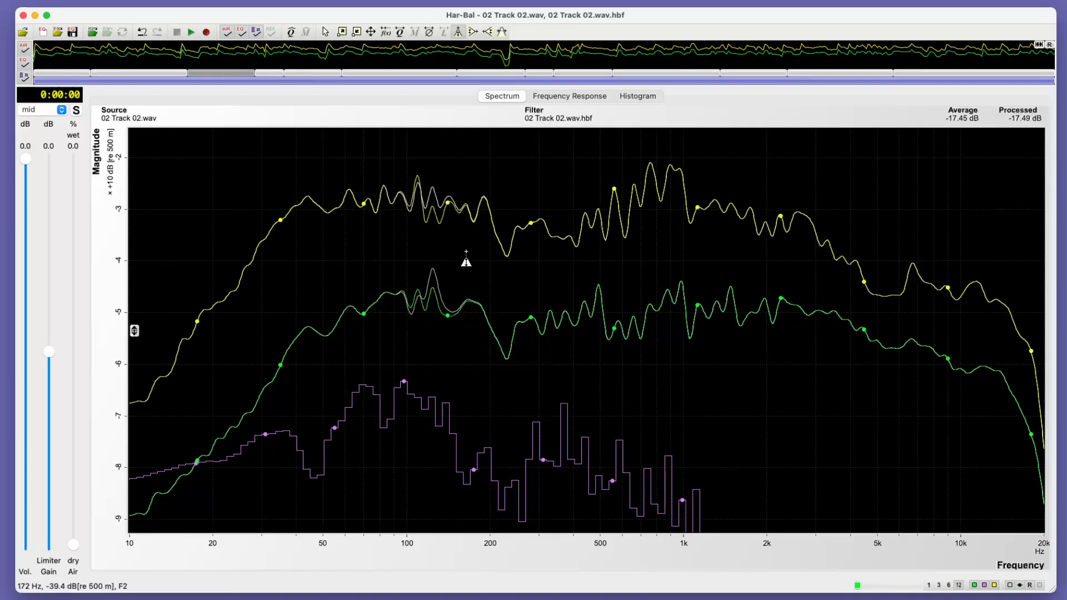
pyautogui.moveTo(418, 290)
pyautogui.mouseDown()
pyautogui.moveTo(417, 302)
pyautogui.moveTo(453, 285)
pyautogui.moveTo(433, 295)
pyautogui.mouseUp()
pyautogui.moveTo(432, 219); pyautogui.dragTo(433, 217)
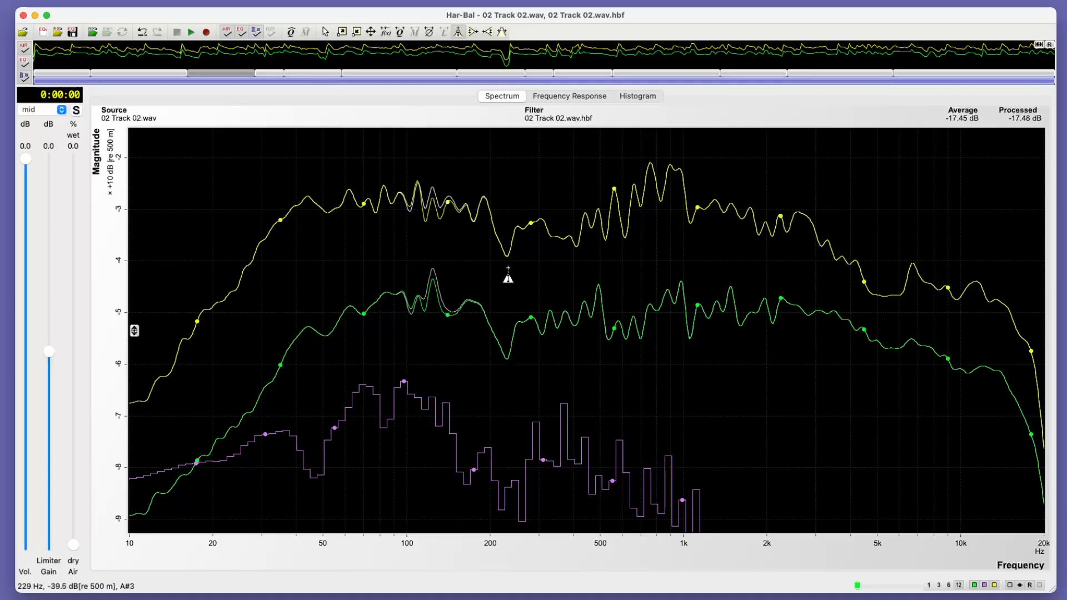
# Raise the dip between about 200 and 500 Hz and slightly reduce the peak near 1.5 kHz in the section's spectrum
pyautogui.moveTo(512, 334); pyautogui.dragTo(558, 308)
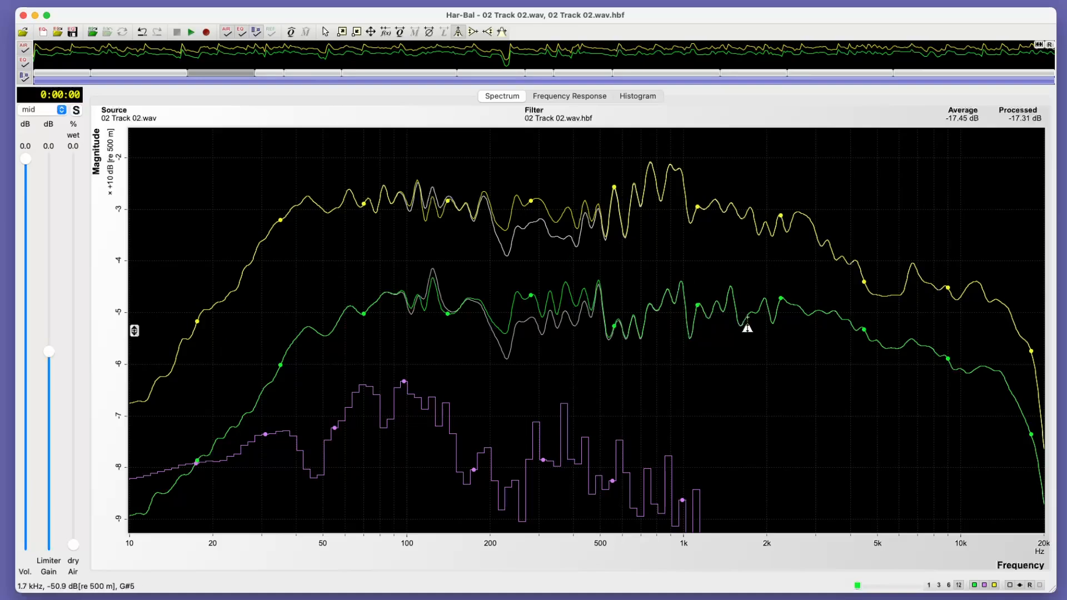
pyautogui.moveTo(727, 296)
pyautogui.mouseDown()
pyautogui.moveTo(727, 308)
pyautogui.moveTo(729, 298)
pyautogui.mouseUp()
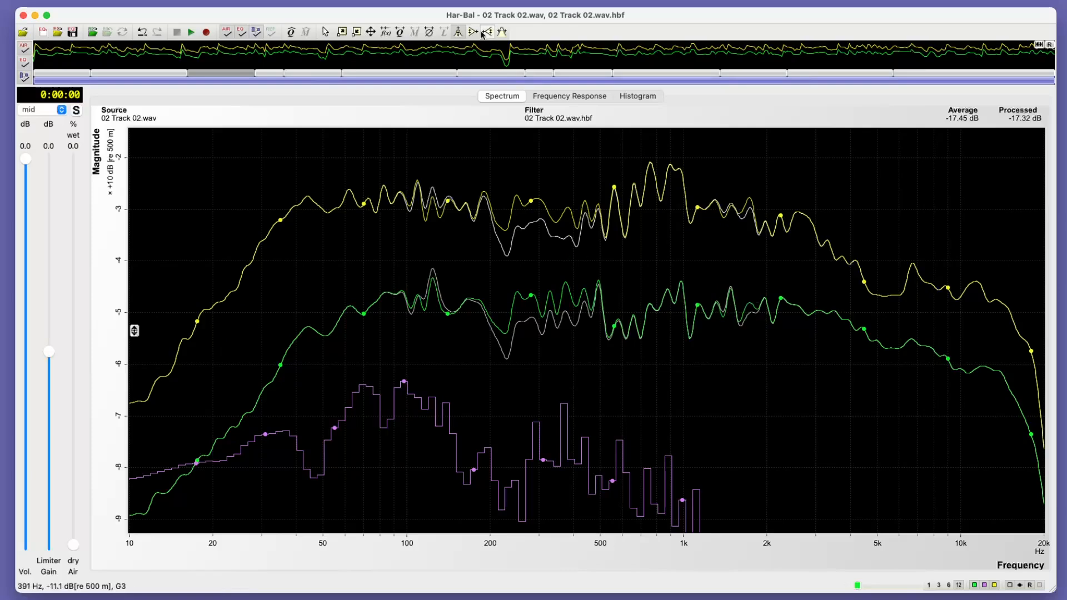
# Mark four adjoining peak-taming bands on the spectrum from about 532 Hz to 1.01 kHz, divided at about 619, 702 and 811 Hz
pyautogui.click(502, 31)
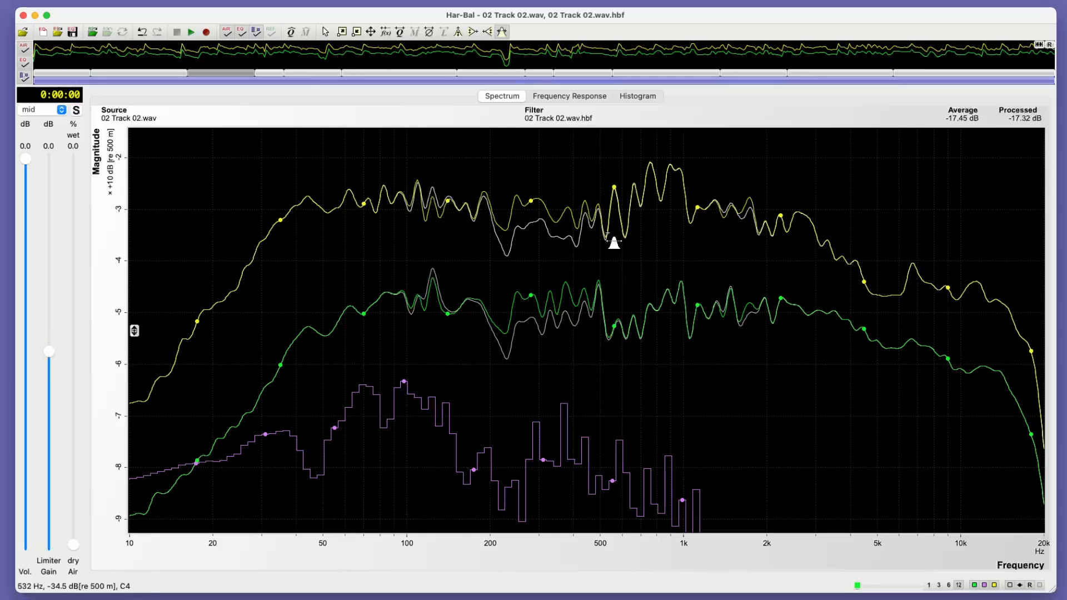
pyautogui.moveTo(606, 242); pyautogui.dragTo(642, 230)
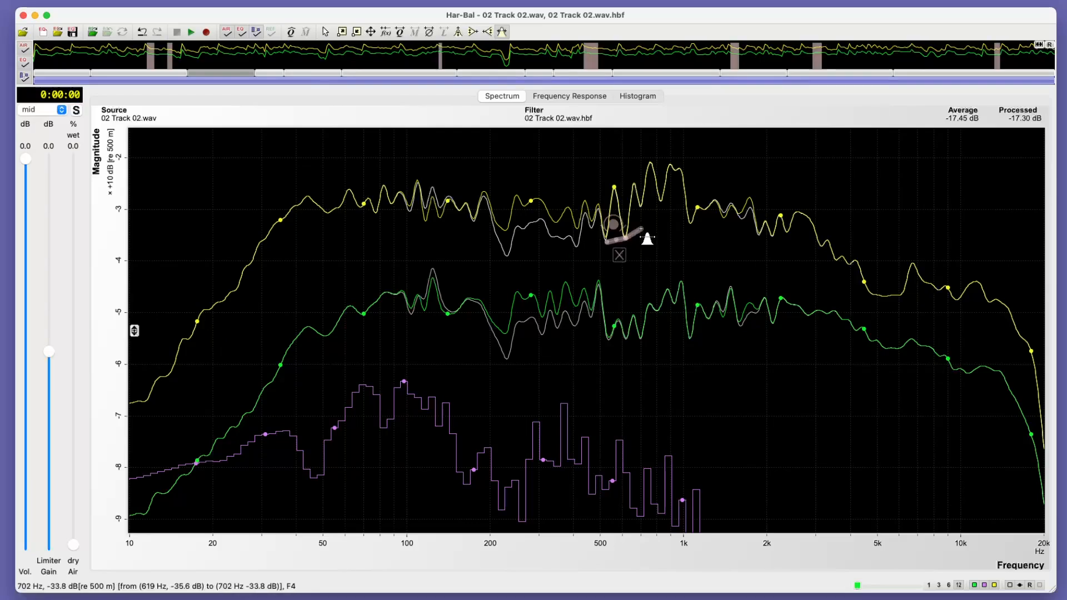
pyautogui.click(641, 229)
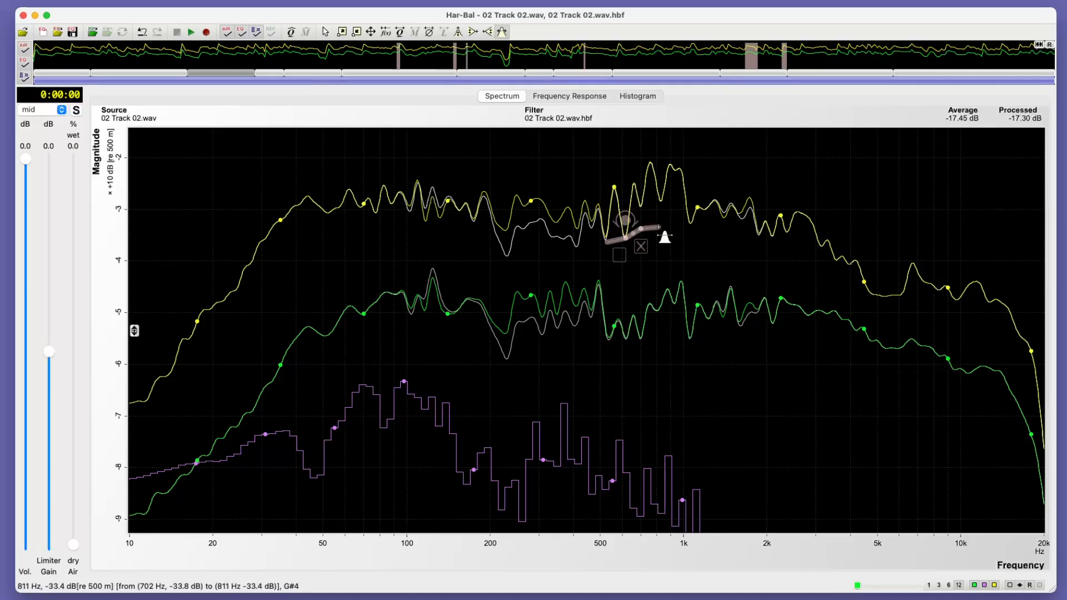
pyautogui.click(658, 228)
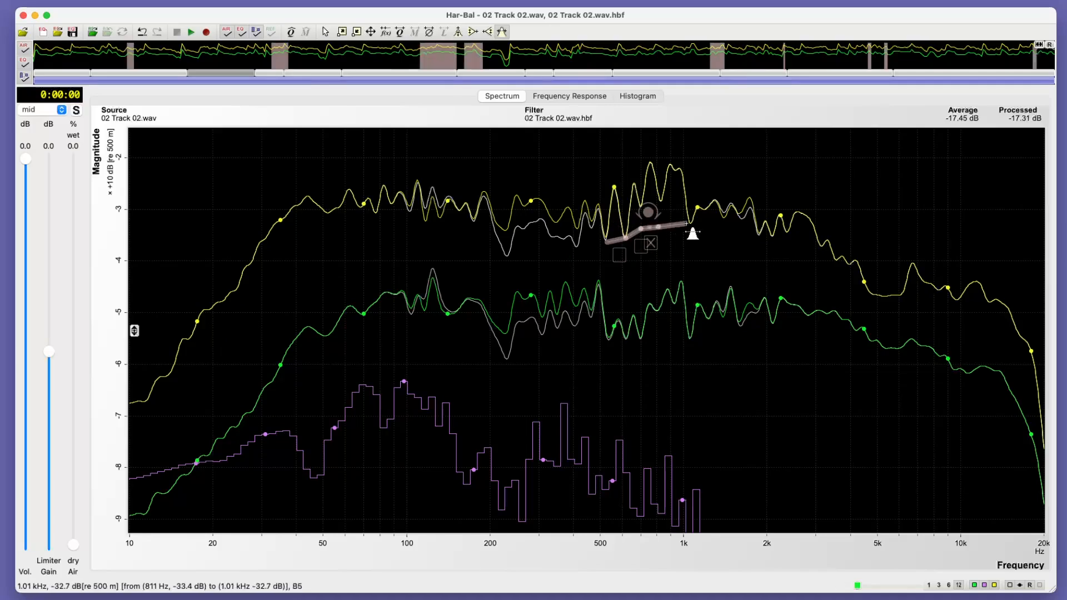
pyautogui.click(687, 225)
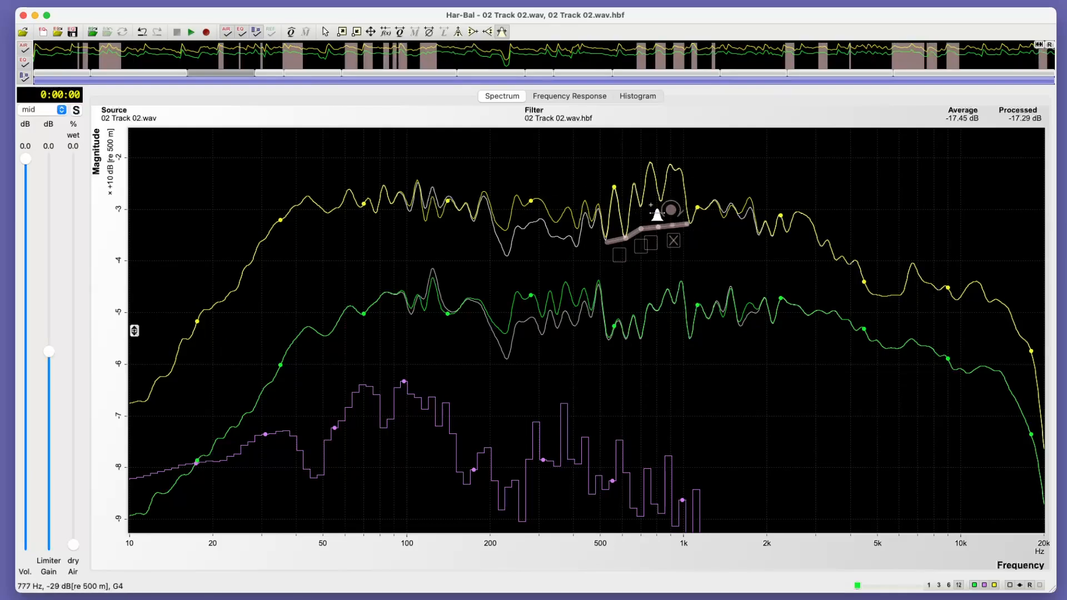
# Lower the spectral peak in the peak-taming band between 811 Hz and 1.01 kHz
pyautogui.click(671, 210)
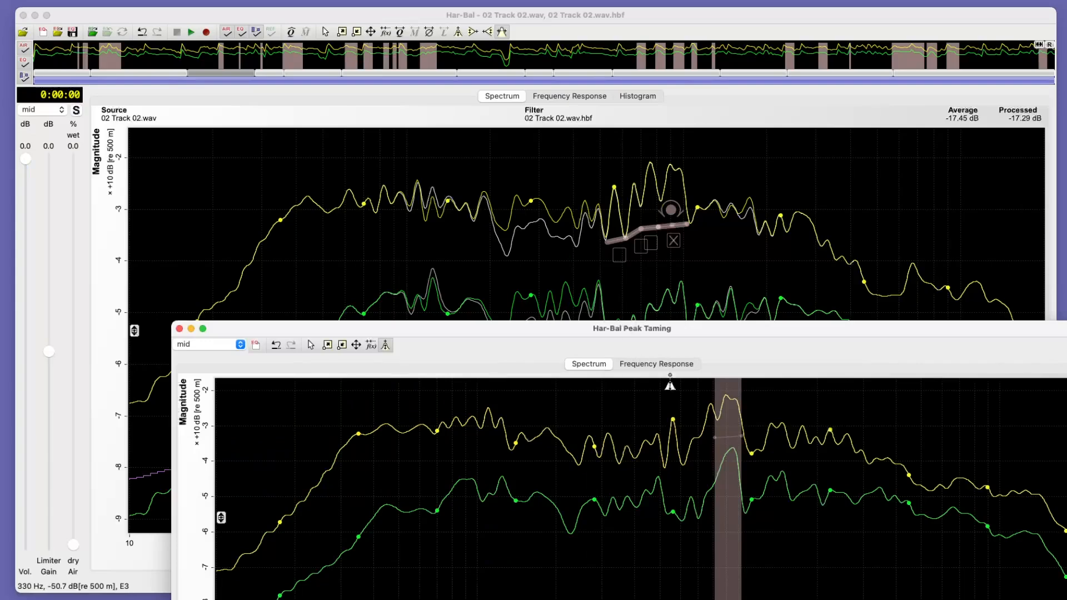
pyautogui.doubleClick(660, 332)
pyautogui.moveTo(658, 210); pyautogui.dragTo(658, 239)
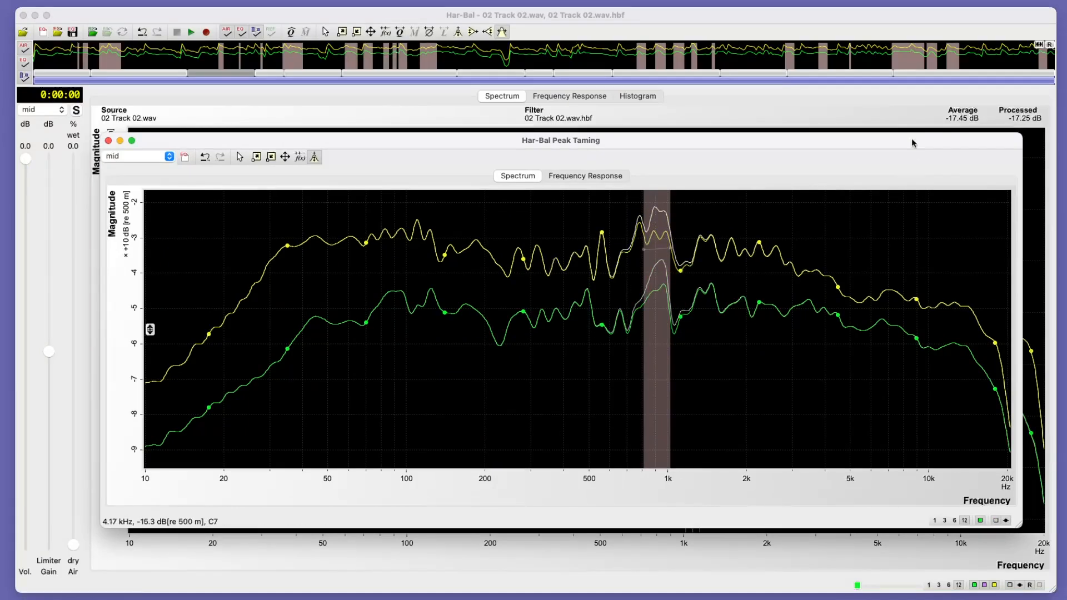
pyautogui.click(108, 140)
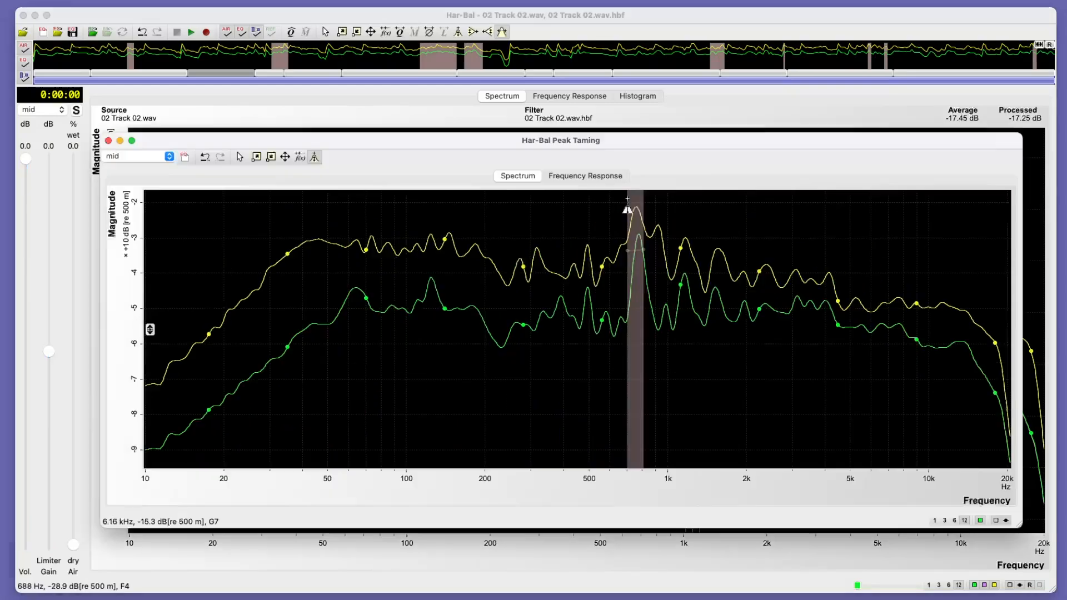
# Lower the peak near 755 Hz in the 702–811 Hz taming band by about 5.8 dB
pyautogui.doubleClick(643, 210)
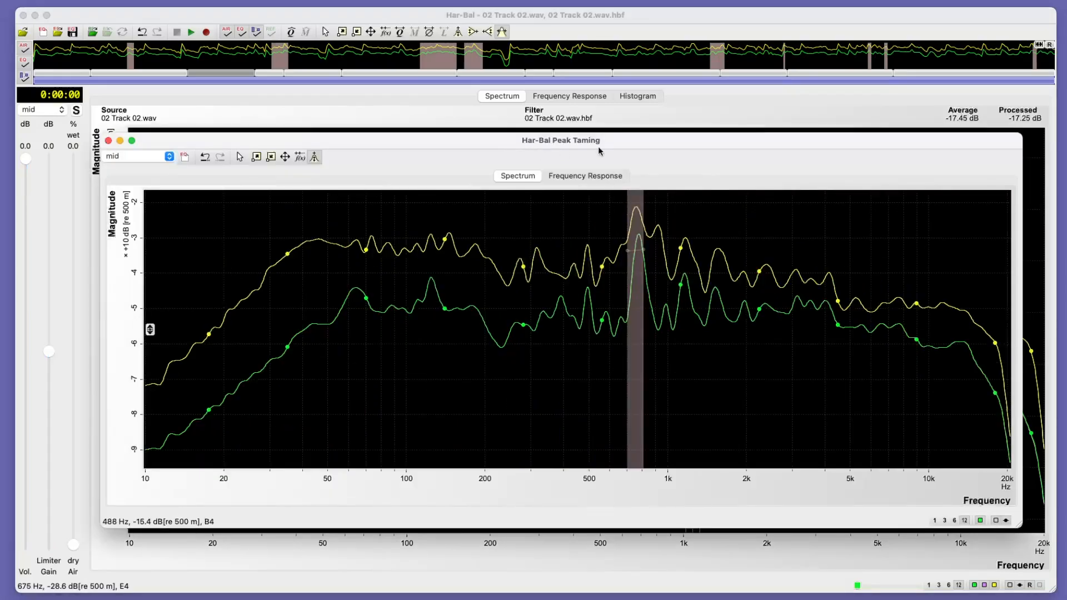
pyautogui.click(635, 207)
pyautogui.moveTo(635, 219); pyautogui.dragTo(635, 227)
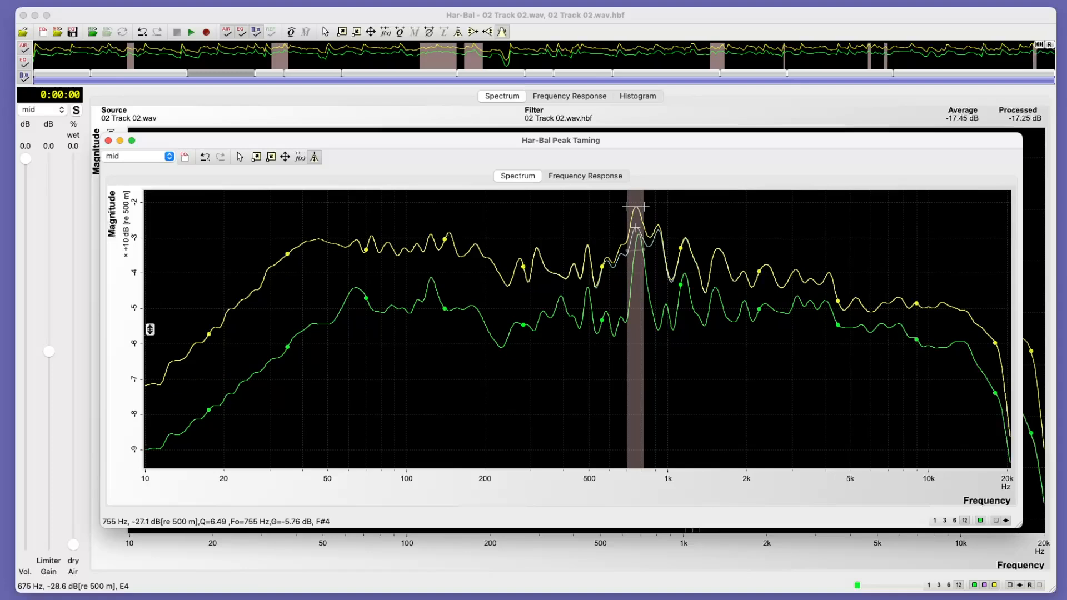
pyautogui.click(108, 140)
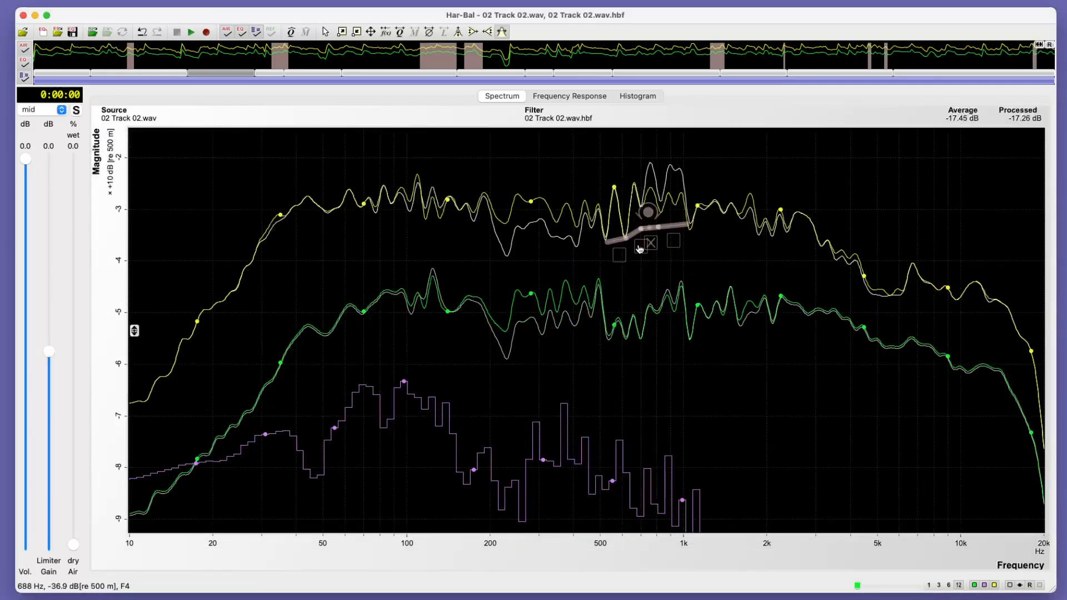
# Lower the peak near 660 Hz in the 619–702 Hz taming band
pyautogui.click(625, 227)
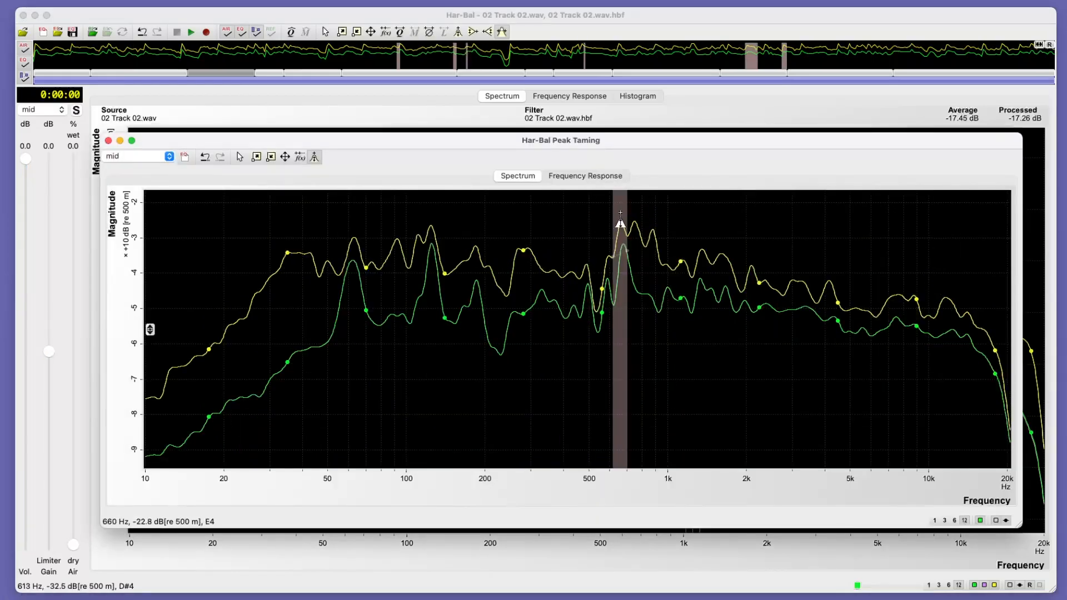
pyautogui.moveTo(621, 220); pyautogui.dragTo(620, 241)
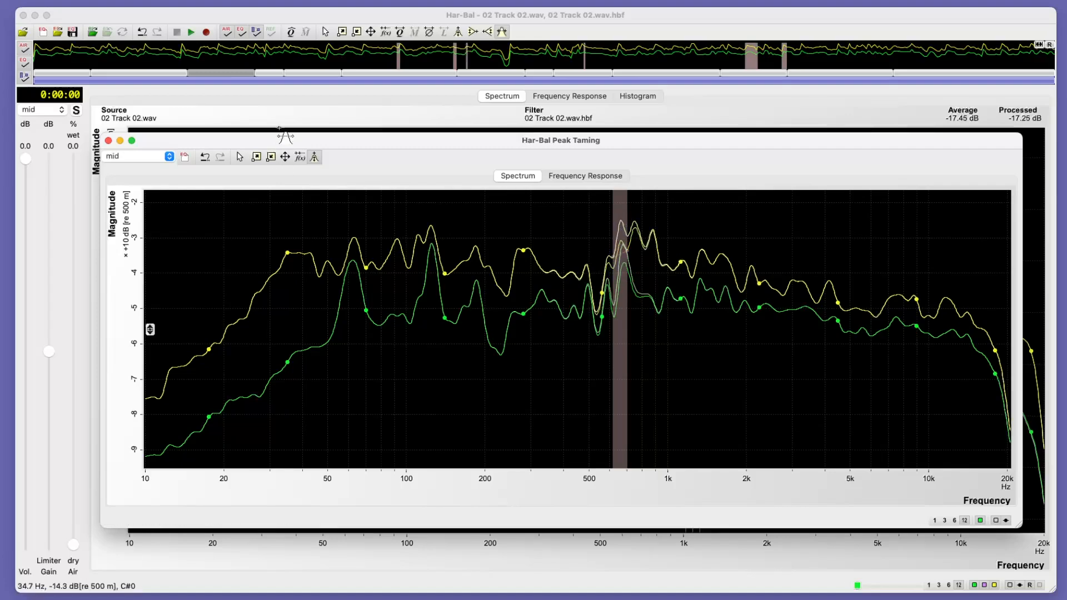
pyautogui.click(108, 141)
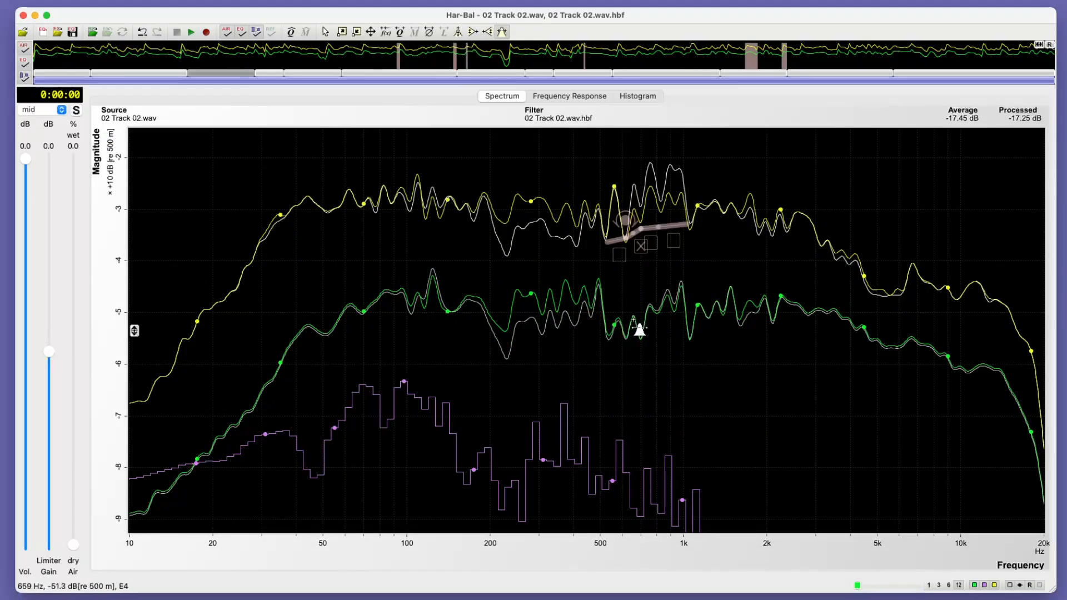
# Raise the dips between about 550 and 700 Hz in the section's average spectrum
pyautogui.click(459, 33)
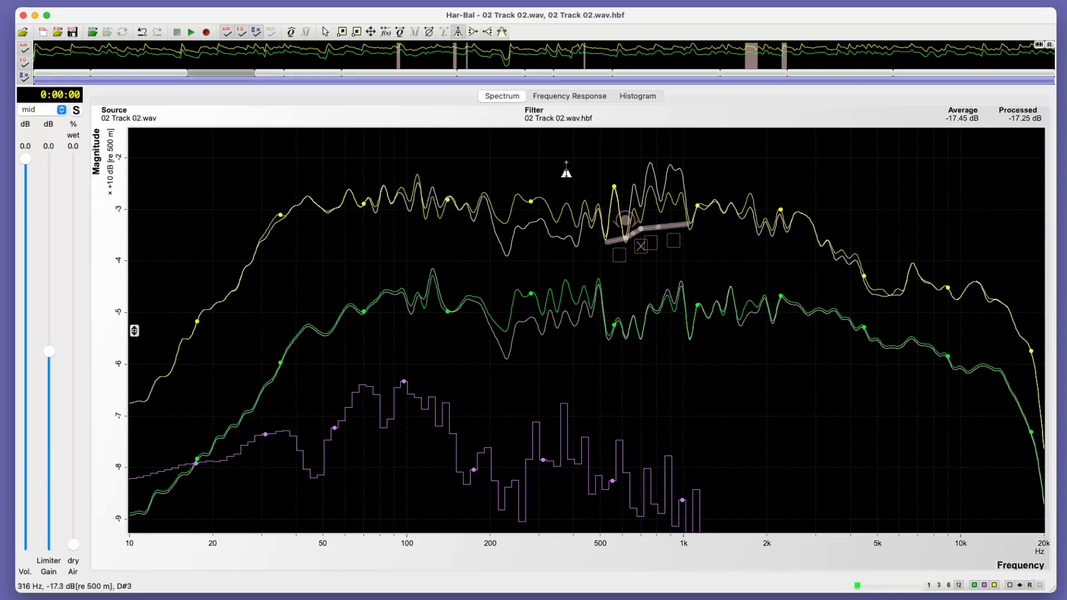
pyautogui.moveTo(634, 332); pyautogui.dragTo(649, 312)
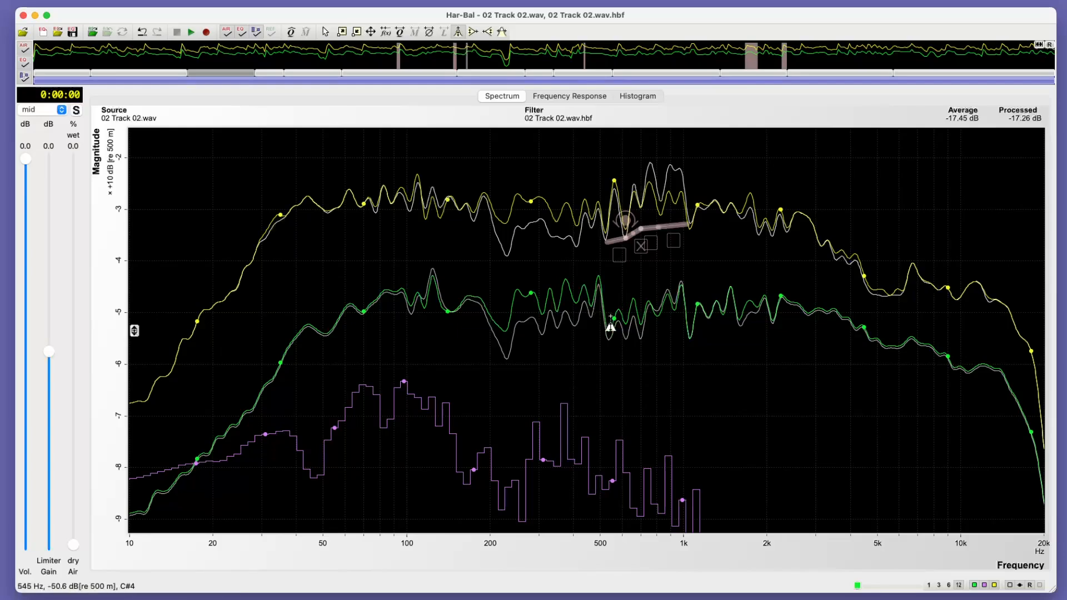
pyautogui.moveTo(615, 321)
pyautogui.mouseDown()
pyautogui.moveTo(609, 302)
pyautogui.moveTo(597, 305)
pyautogui.moveTo(603, 315)
pyautogui.mouseUp()
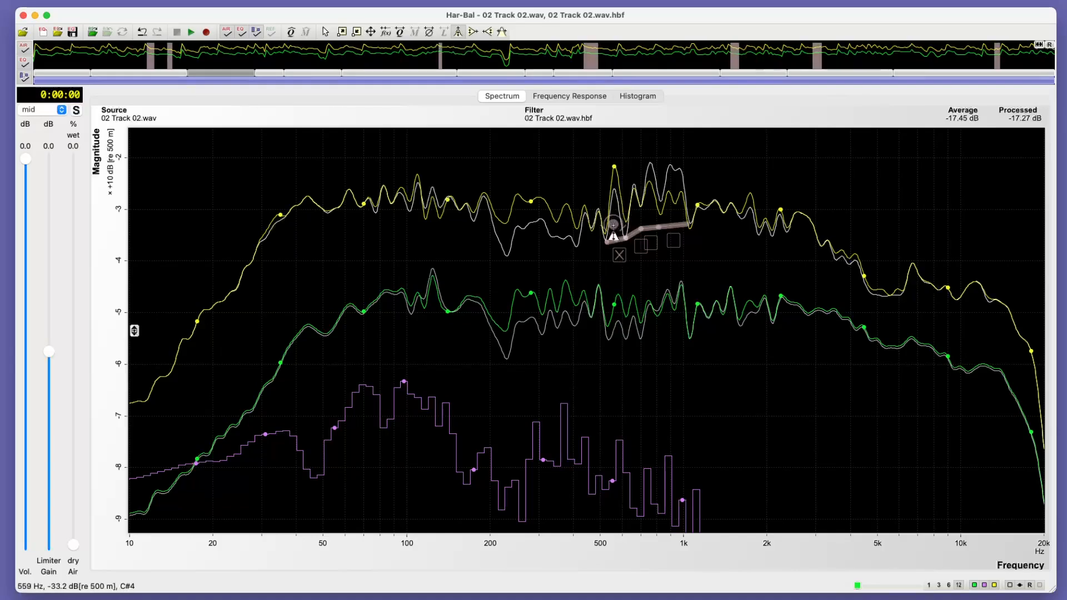
# Lower the peak near 560 Hz in the lowest taming band, between about 532 and 619 Hz
pyautogui.click(613, 226)
pyautogui.moveTo(602, 229); pyautogui.dragTo(601, 247)
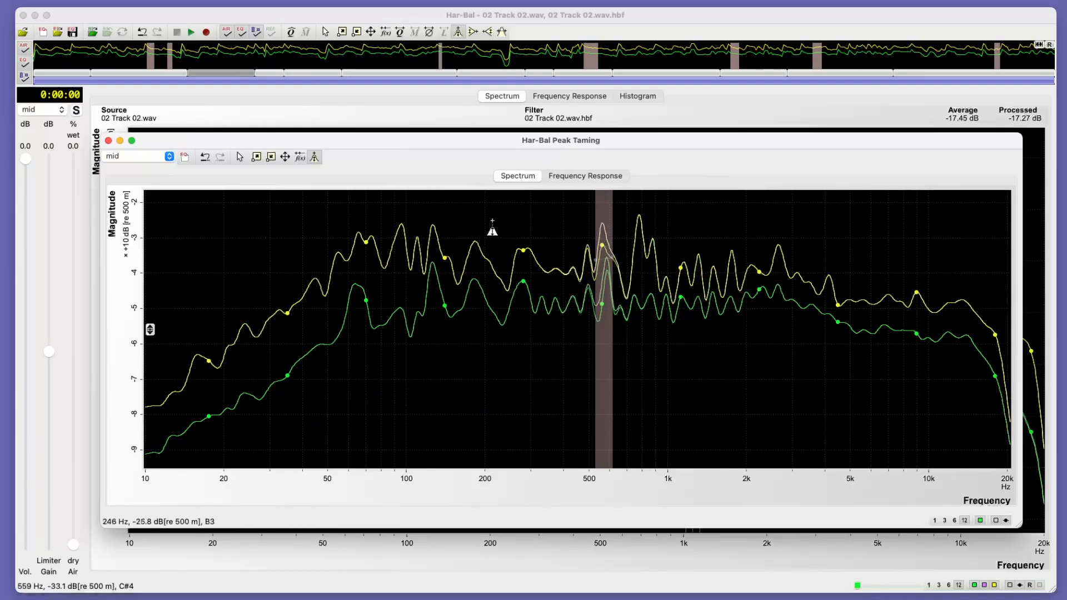
pyautogui.click(108, 140)
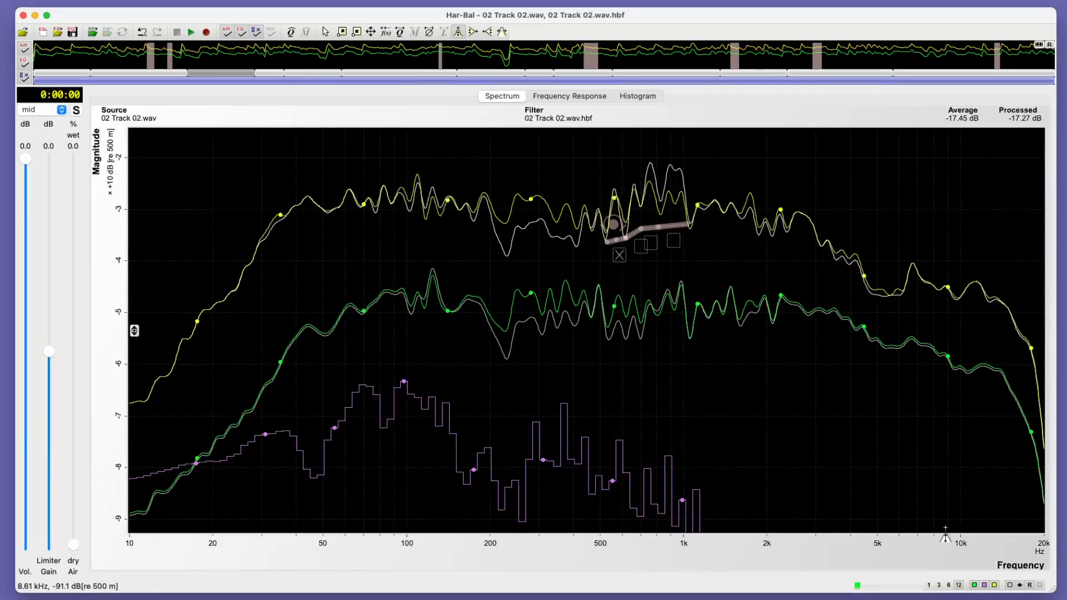
# Check the section's spectrum at 1/3-octave resolution, return to 1/12 octave and fine-tune the level near 370 Hz
pyautogui.click(938, 585)
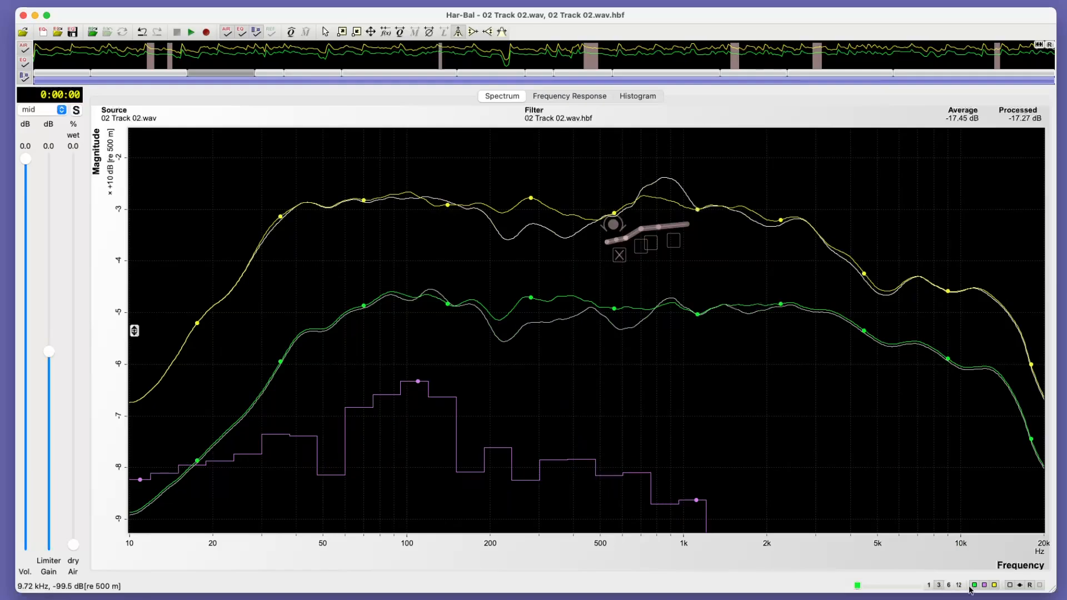
pyautogui.click(959, 585)
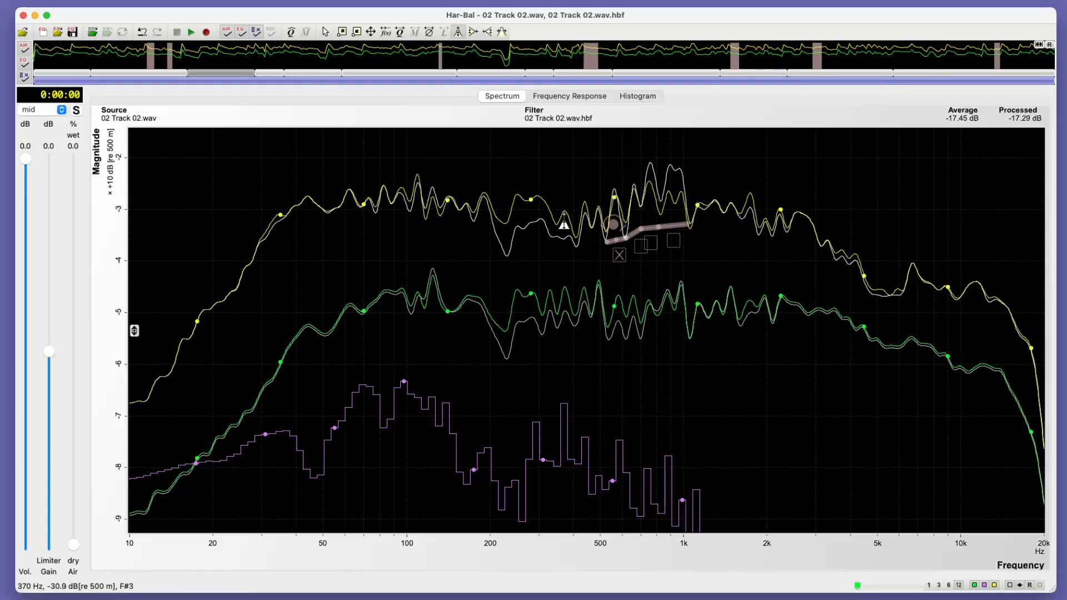
pyautogui.click(564, 214)
pyautogui.moveTo(565, 286); pyautogui.dragTo(564, 285)
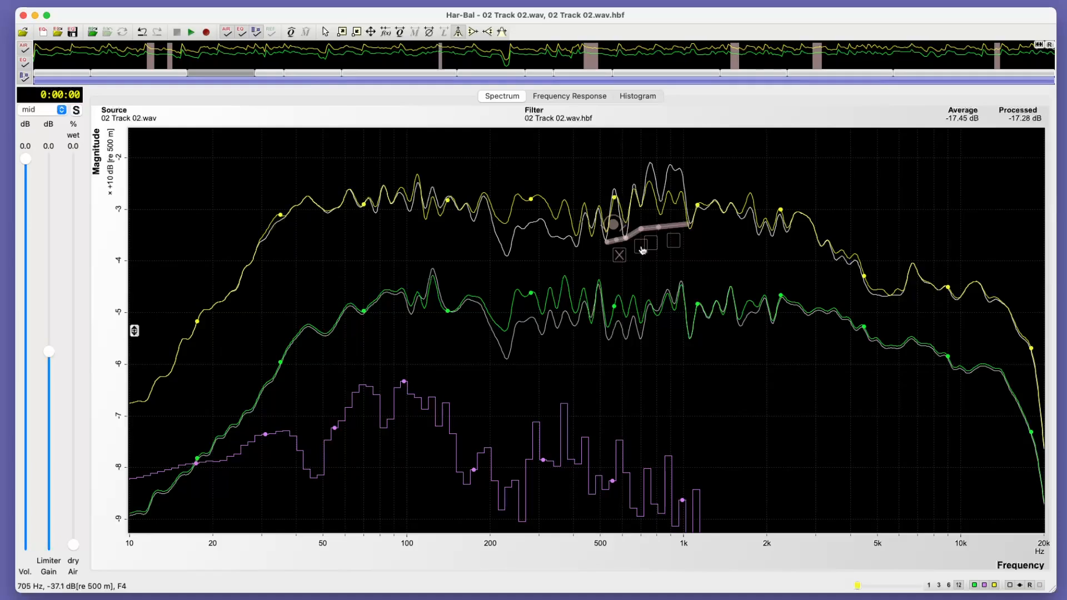
# Reopen the taming band between 811 Hz and 1.01 kHz and reduce its peak a little further
pyautogui.click(673, 242)
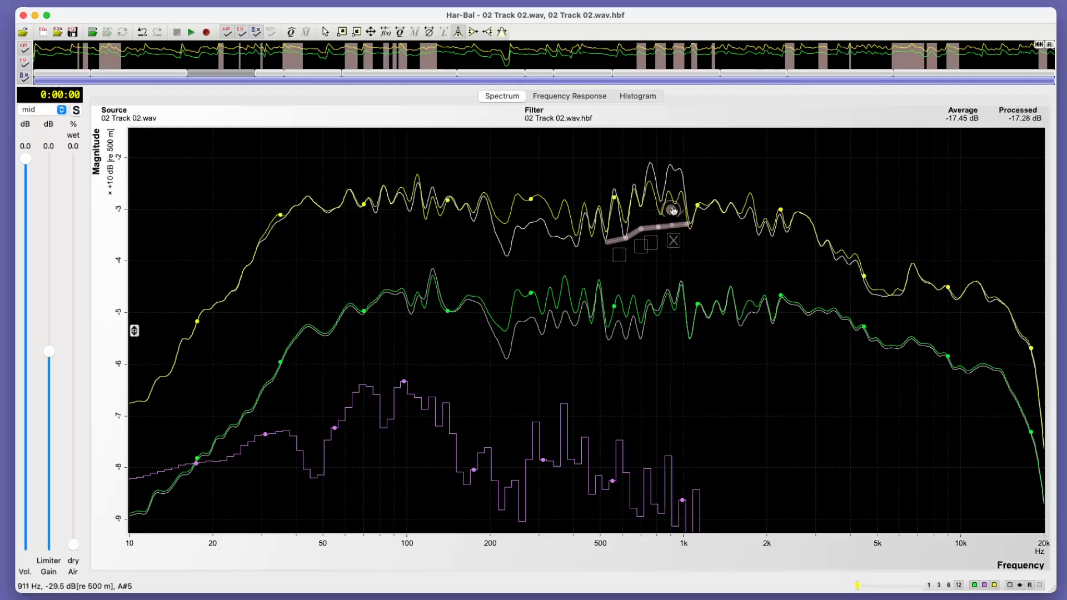
pyautogui.doubleClick(673, 210)
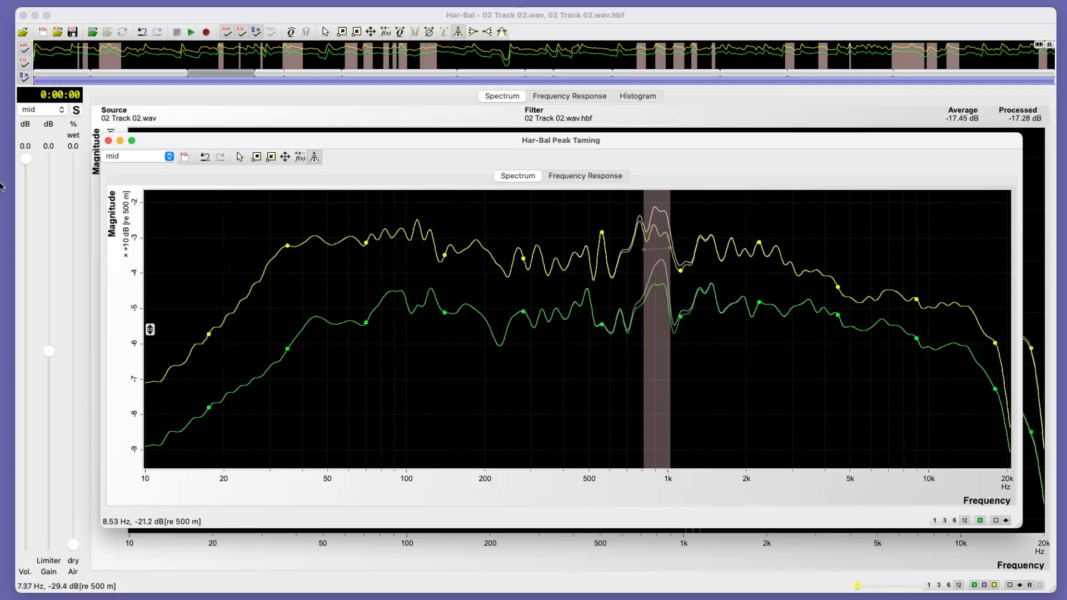
pyautogui.click(108, 140)
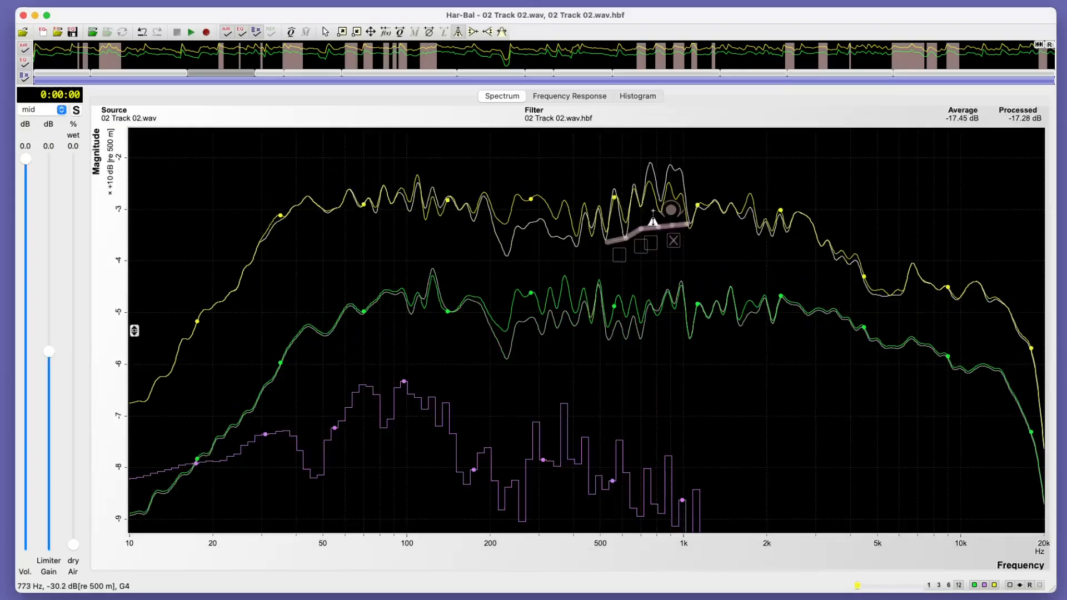
pyautogui.click(670, 209)
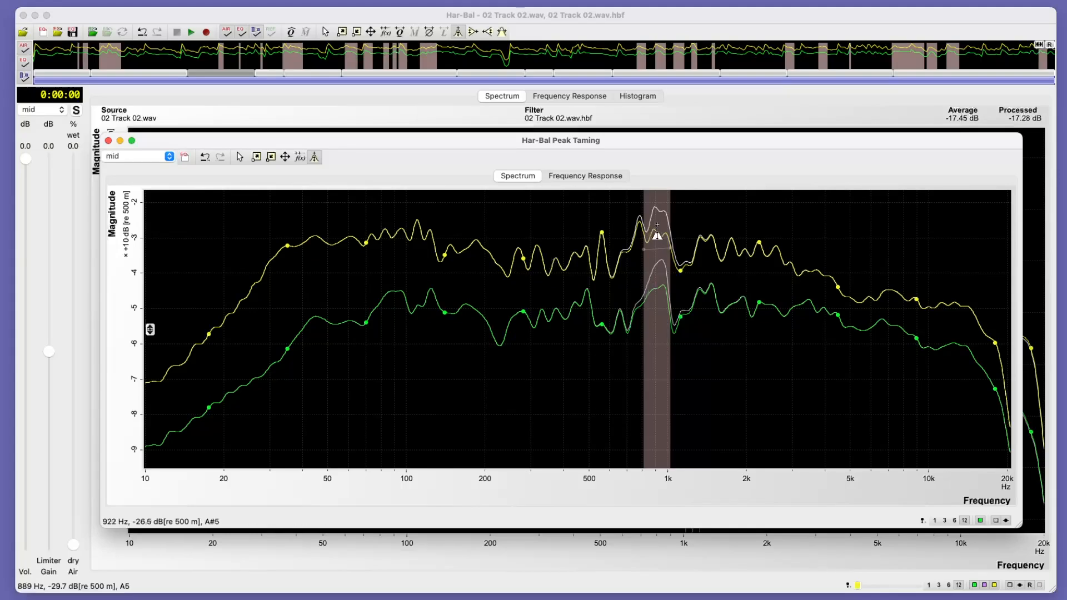
pyautogui.click(108, 140)
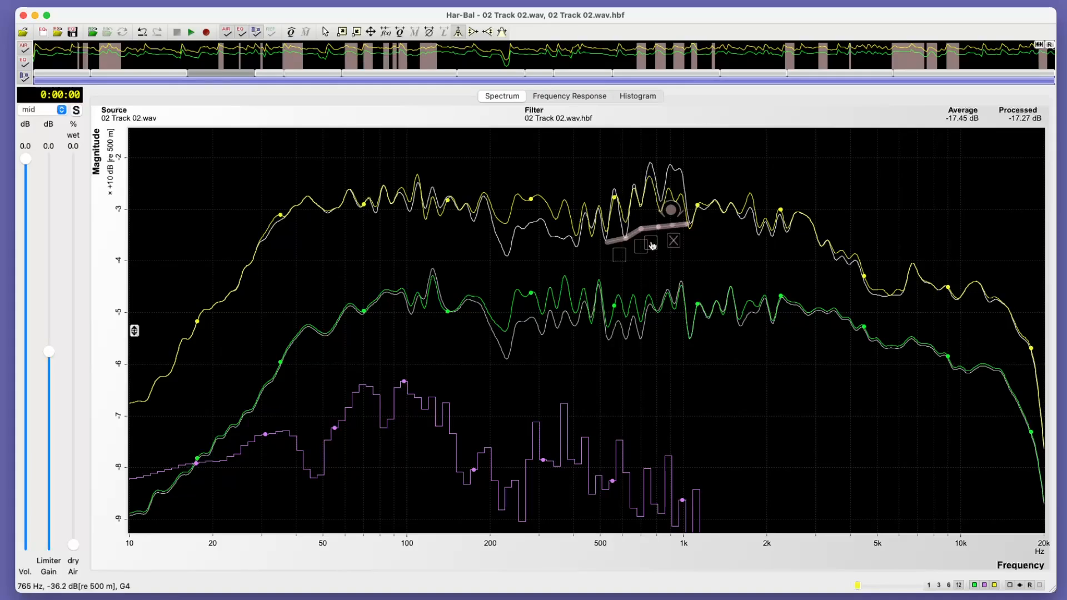
# Reduce the peak near 755 Hz in the 702–811 Hz taming band further
pyautogui.doubleClick(649, 213)
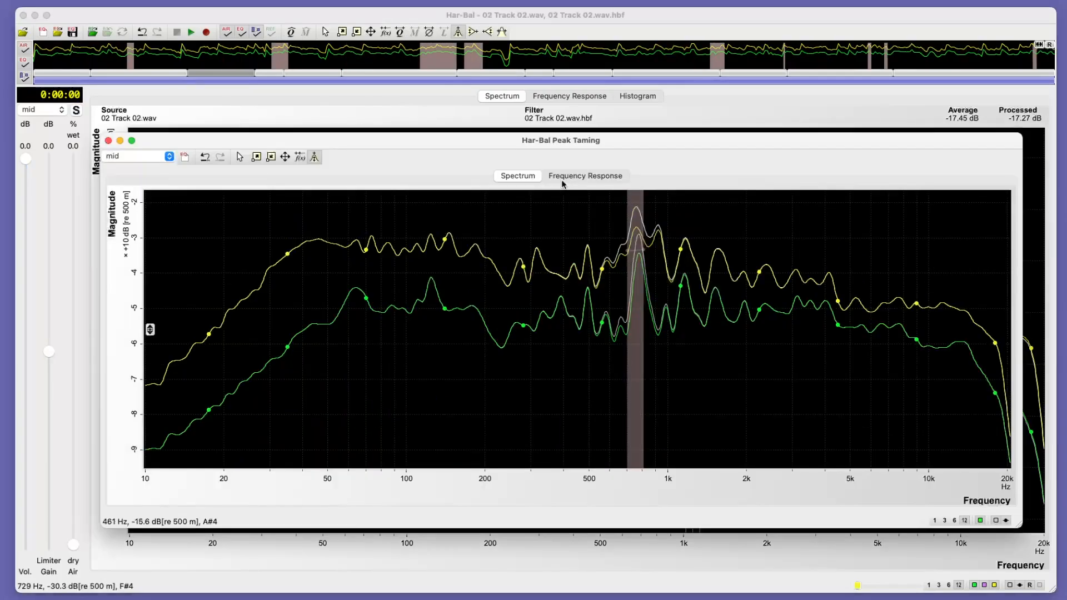
pyautogui.moveTo(635, 228); pyautogui.dragTo(635, 237)
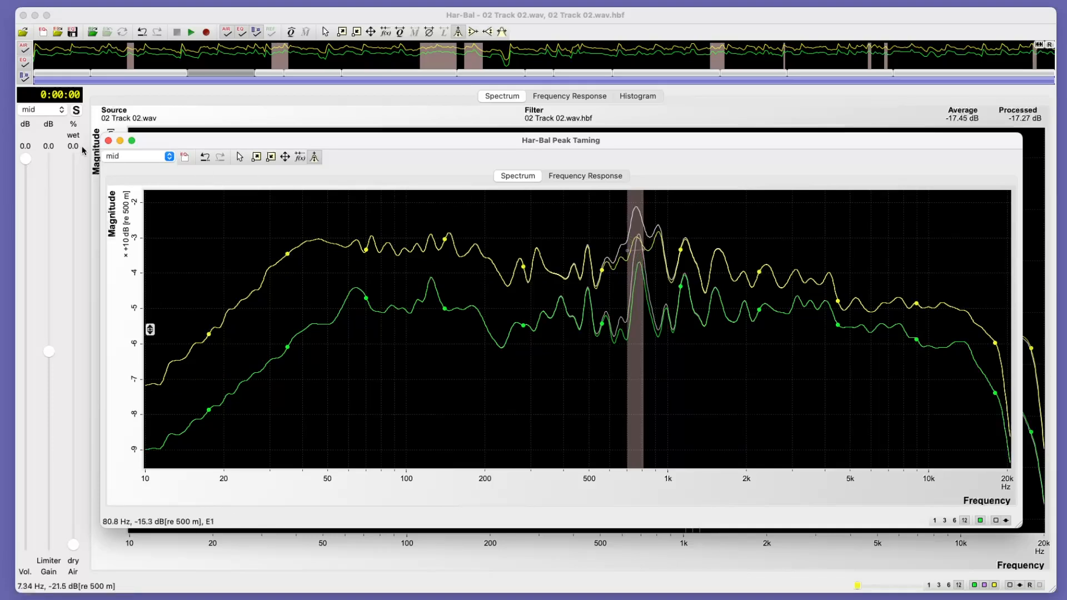
pyautogui.click(108, 140)
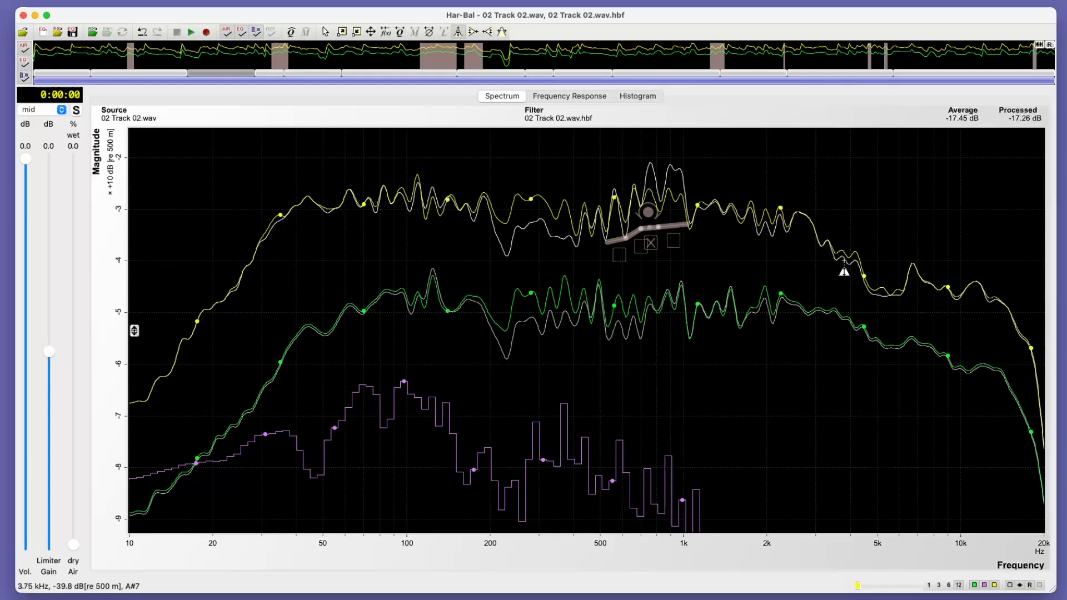
# Raise the dips near 5 kHz and 10 kHz in the section's spectrum
pyautogui.moveTo(880, 289); pyautogui.dragTo(878, 276)
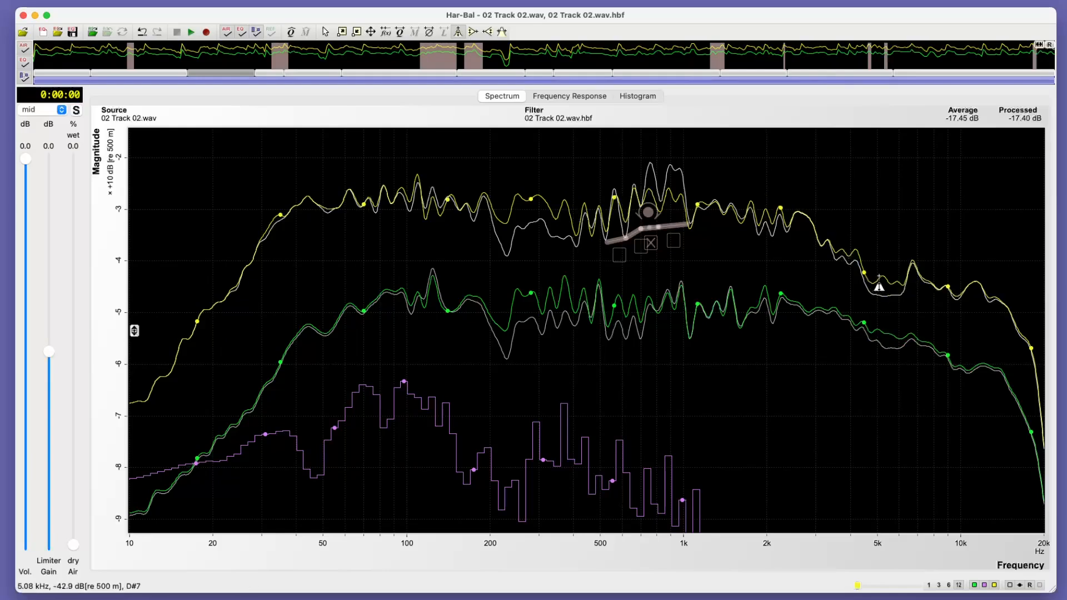
pyautogui.moveTo(917, 334); pyautogui.dragTo(925, 337)
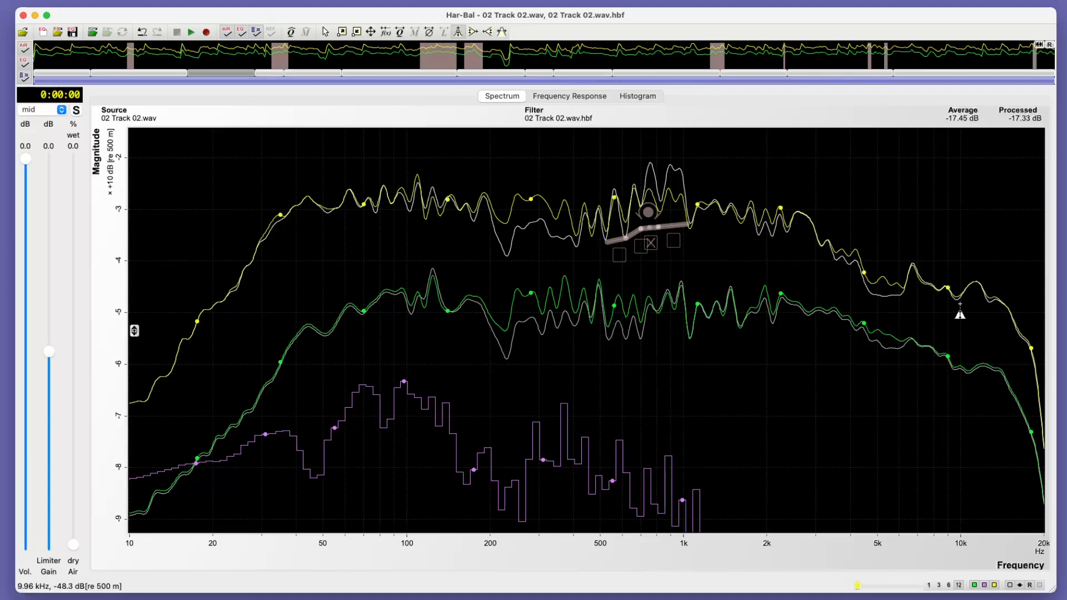
pyautogui.moveTo(961, 286); pyautogui.dragTo(957, 288)
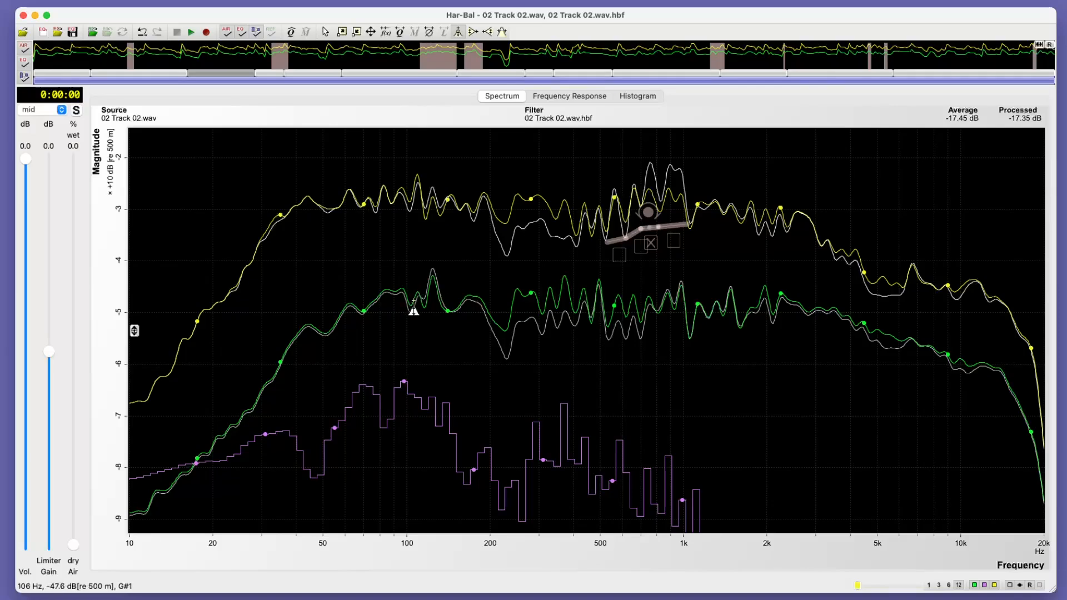
# Raise the peak spectrum near 110 Hz and slightly lower the average spectrum near 88 Hz
pyautogui.moveTo(417, 176); pyautogui.dragTo(417, 168)
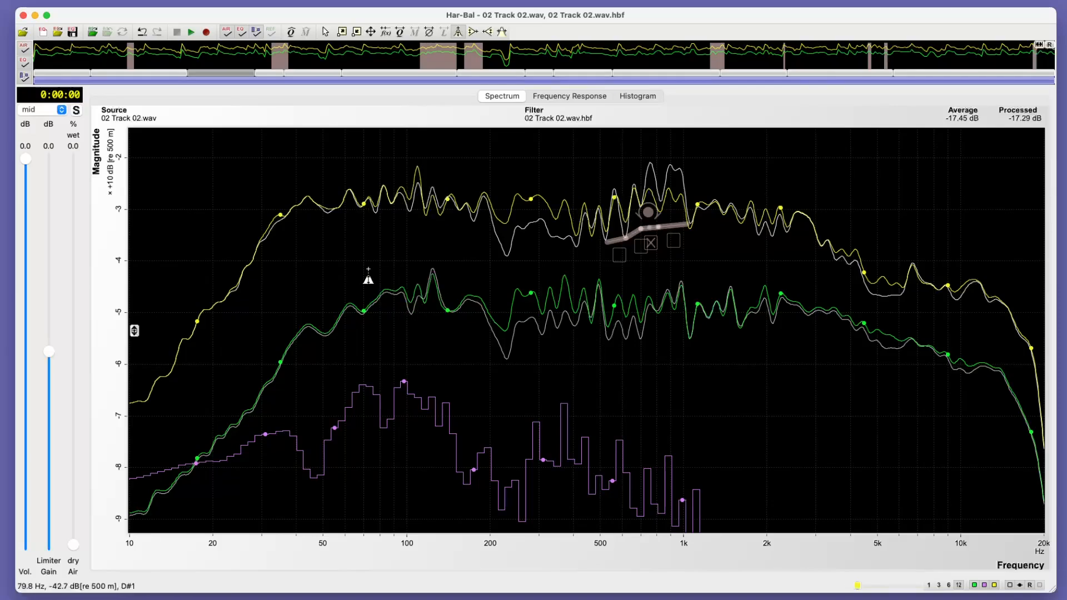
pyautogui.moveTo(392, 298); pyautogui.dragTo(391, 311)
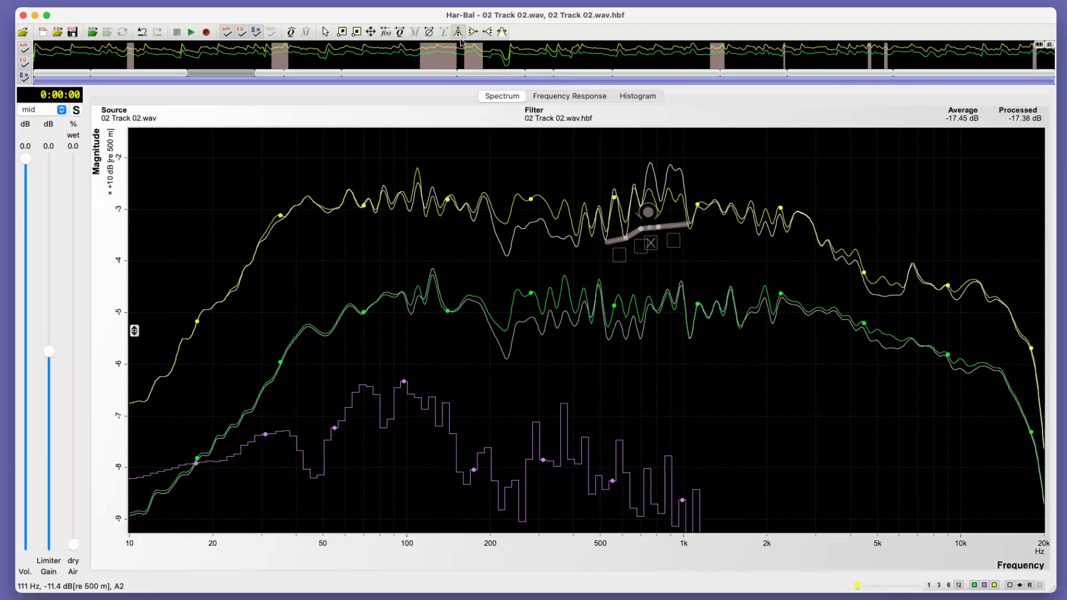
# Add a peak-taming band around the 110 Hz peak of the peak spectrum and reduce the peak inside it
pyautogui.click(500, 35)
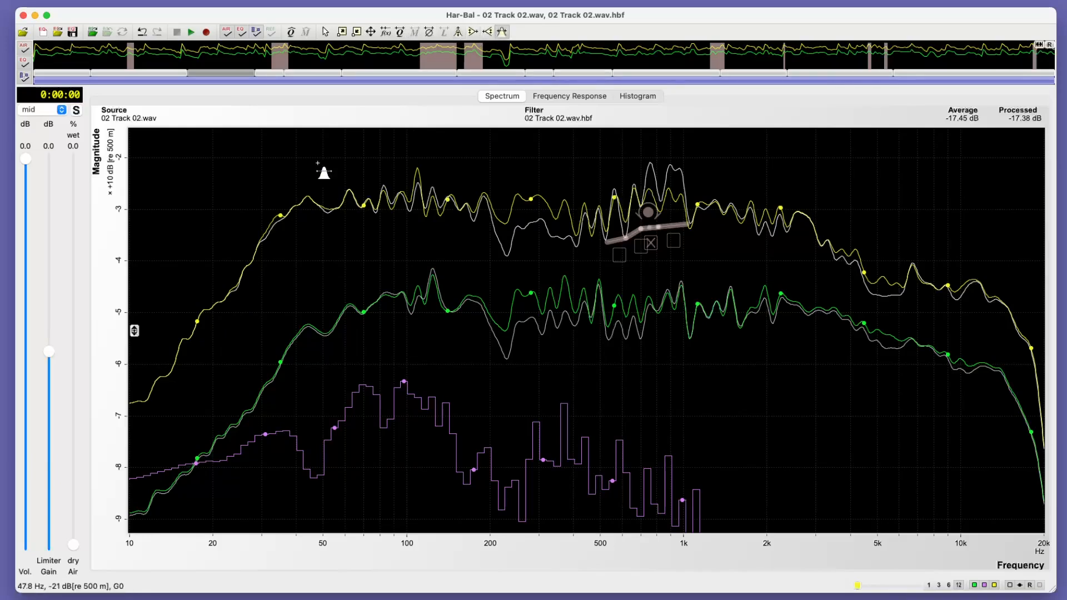
pyautogui.moveTo(405, 222)
pyautogui.mouseDown()
pyautogui.moveTo(427, 220)
pyautogui.moveTo(410, 218)
pyautogui.mouseUp()
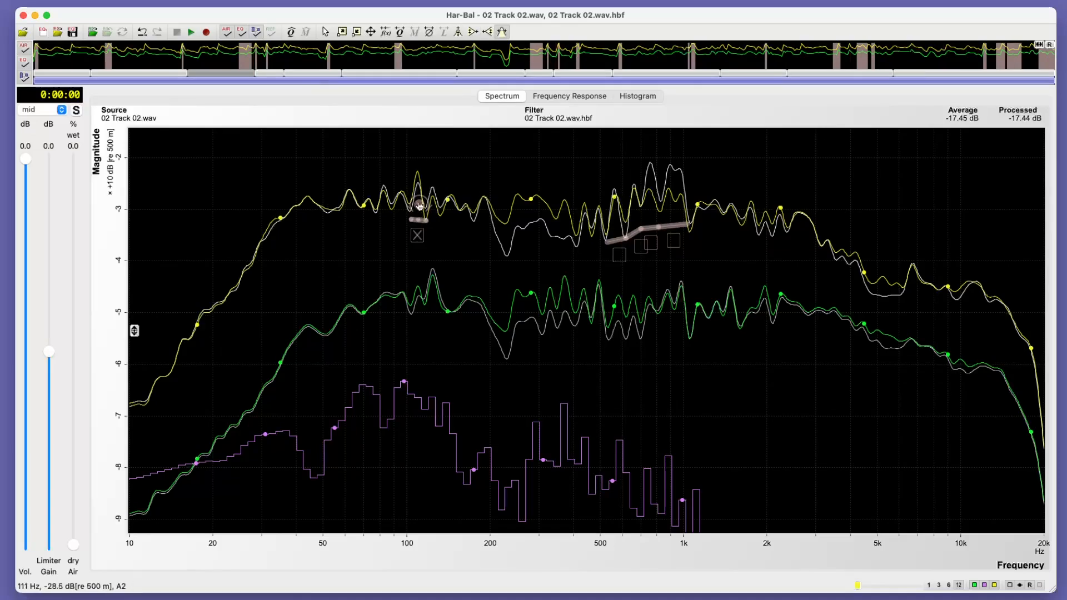
pyautogui.click(419, 204)
pyautogui.moveTo(417, 204)
pyautogui.mouseDown()
pyautogui.moveTo(417, 232)
pyautogui.moveTo(417, 220)
pyautogui.mouseUp()
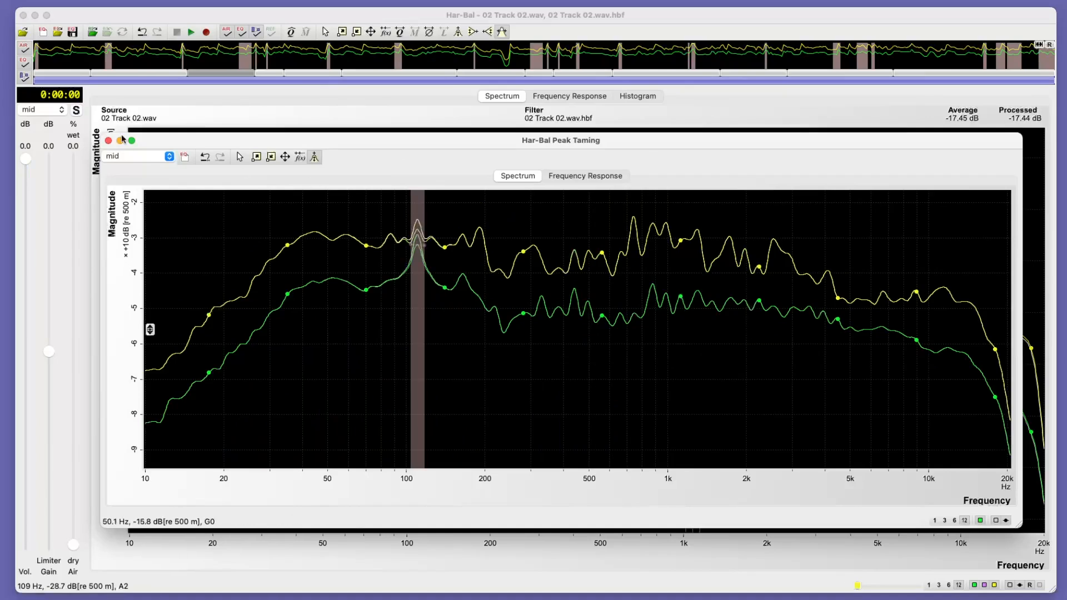
pyautogui.click(109, 141)
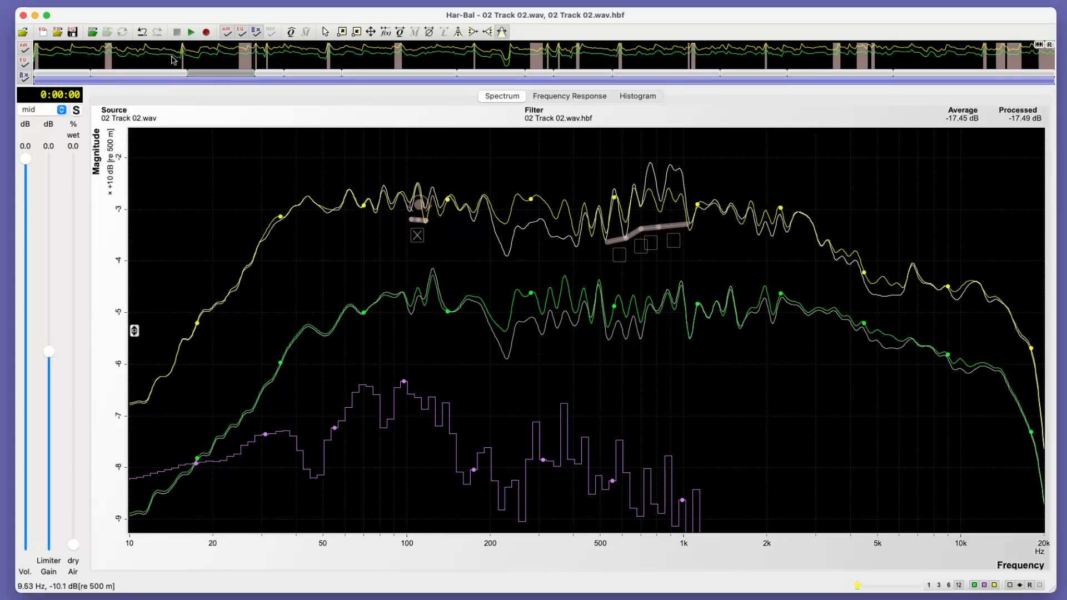
# Play the section from about 0:50 to check the corrected sound against the live spectrum, then stop playback
pyautogui.click(84, 76)
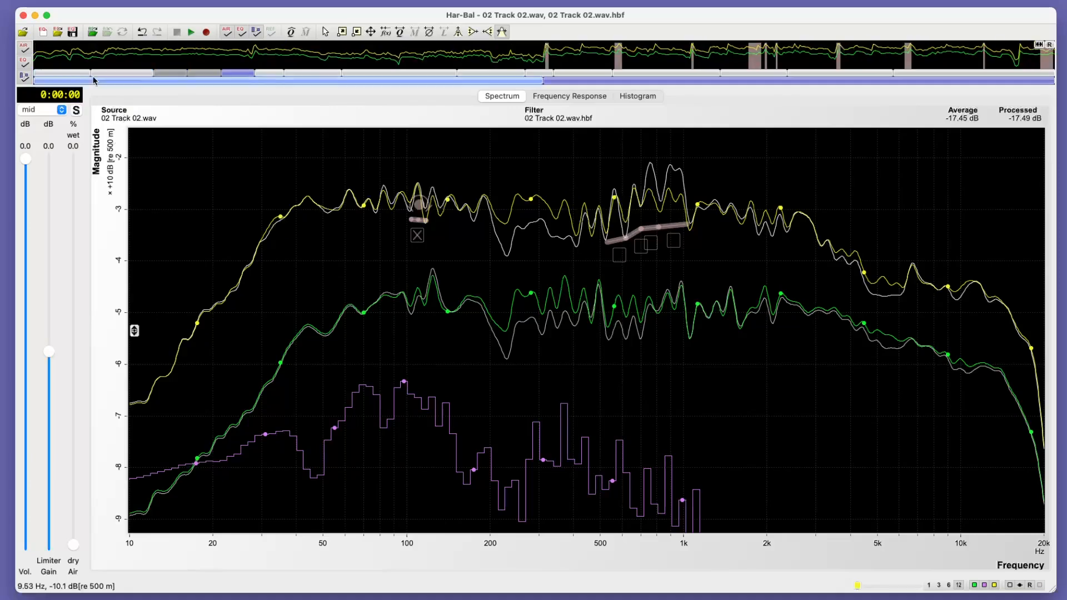
pyautogui.click(189, 50)
pyautogui.click(190, 32)
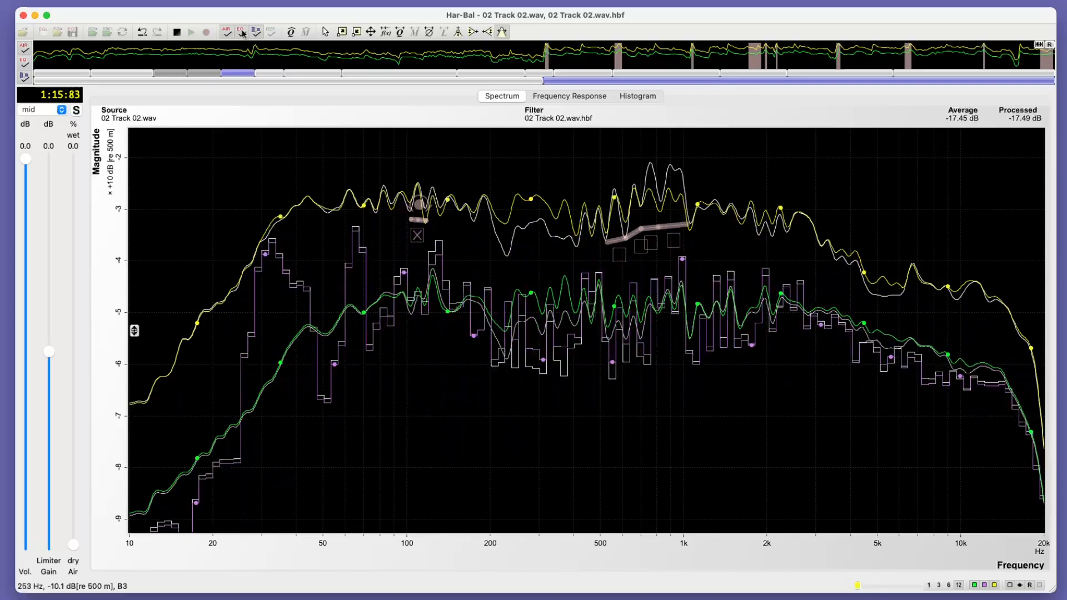
pyautogui.click(177, 35)
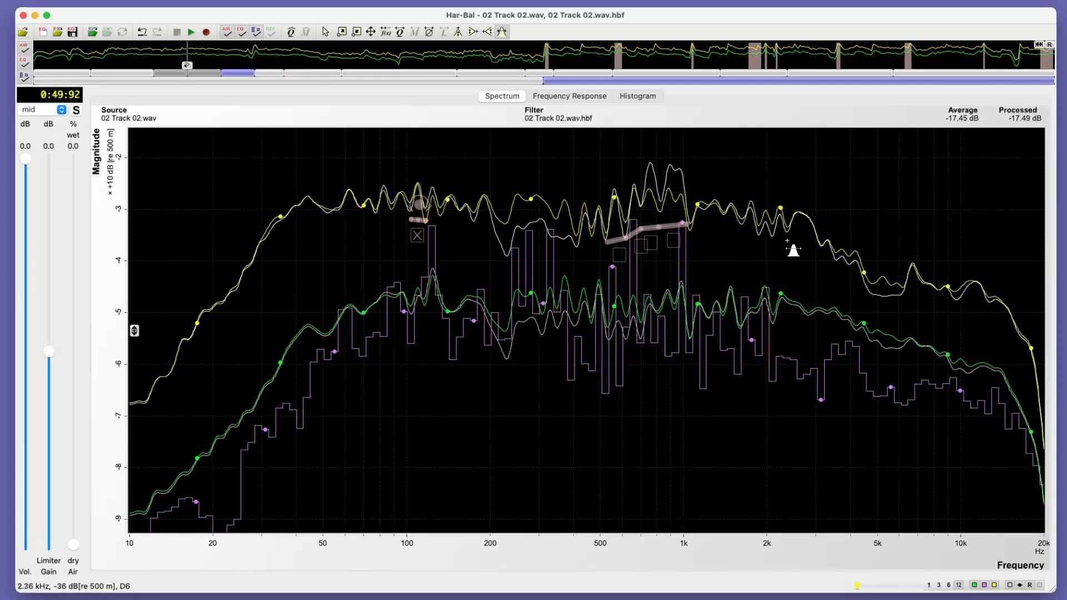
# Add a peak-taming band from about 2.3 to 3.1 kHz and reduce the peak near 2.66 kHz
pyautogui.moveTo(785, 235); pyautogui.dragTo(819, 246)
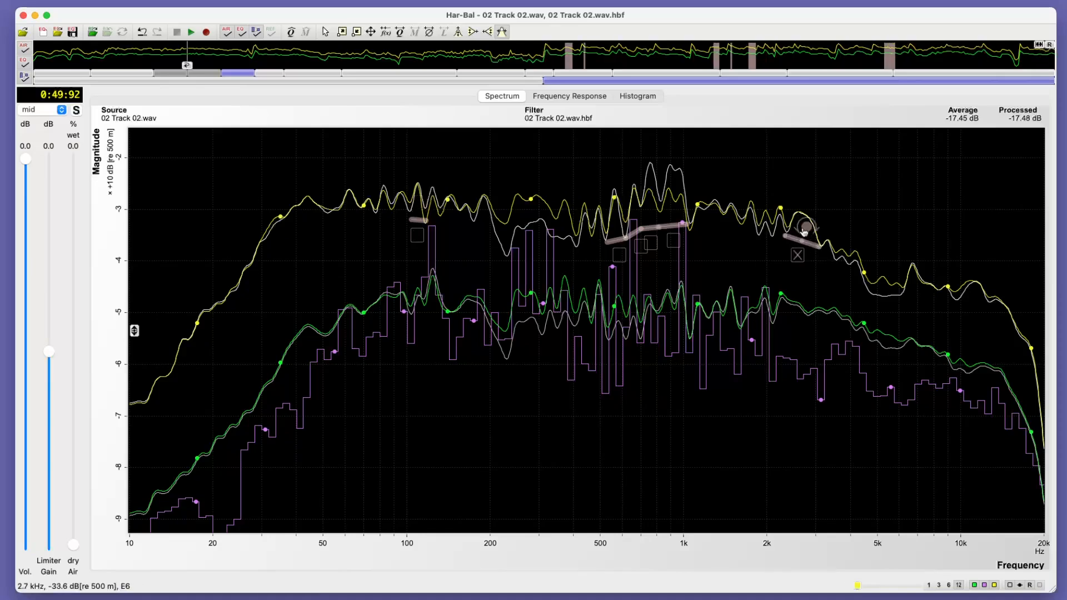
pyautogui.click(809, 232)
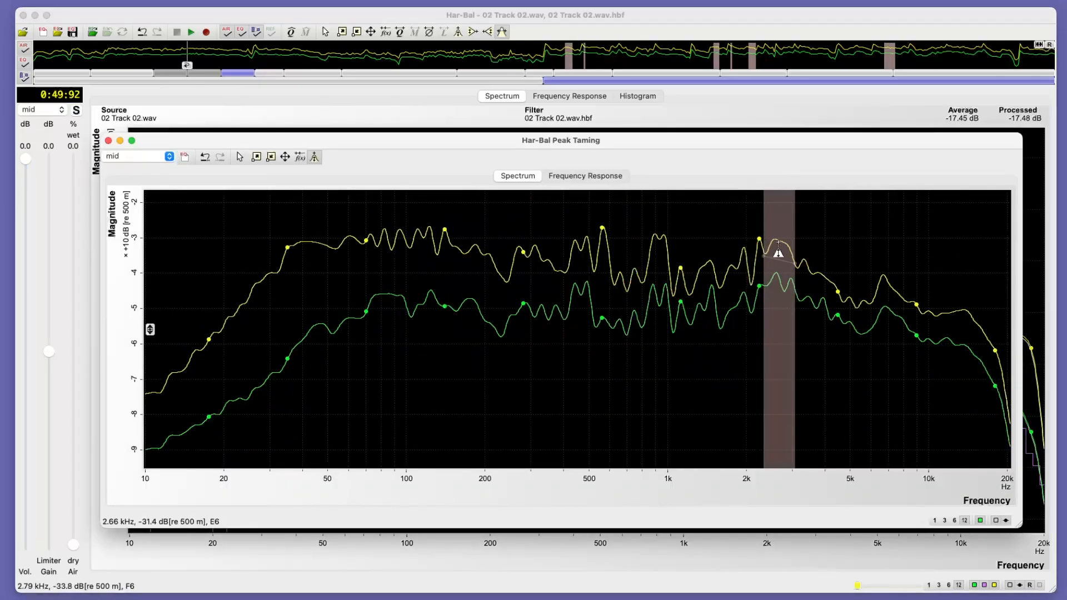
pyautogui.moveTo(777, 240); pyautogui.dragTo(777, 250)
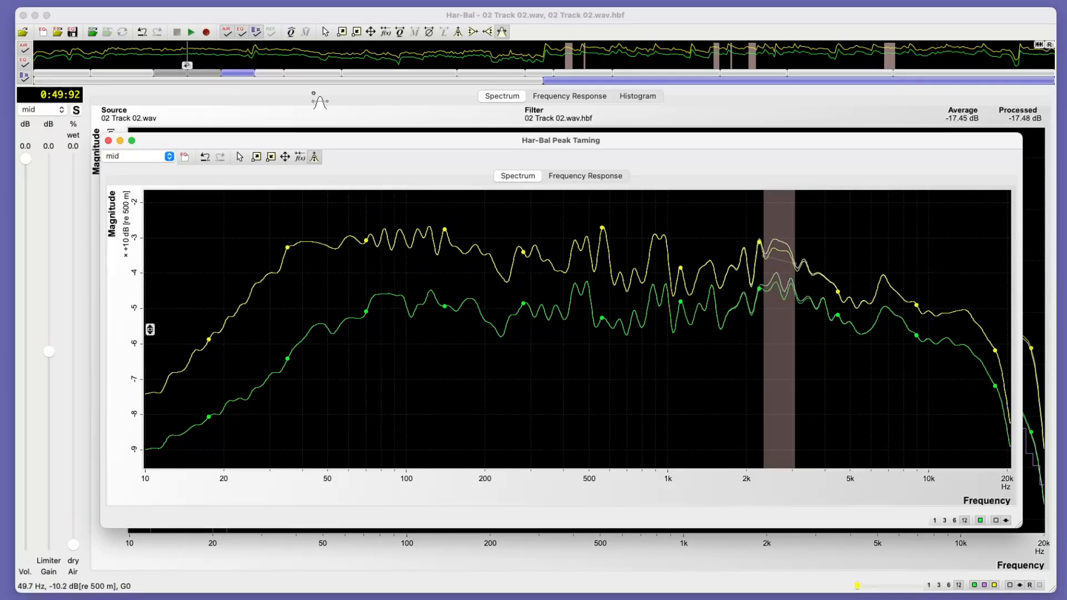
pyautogui.click(109, 141)
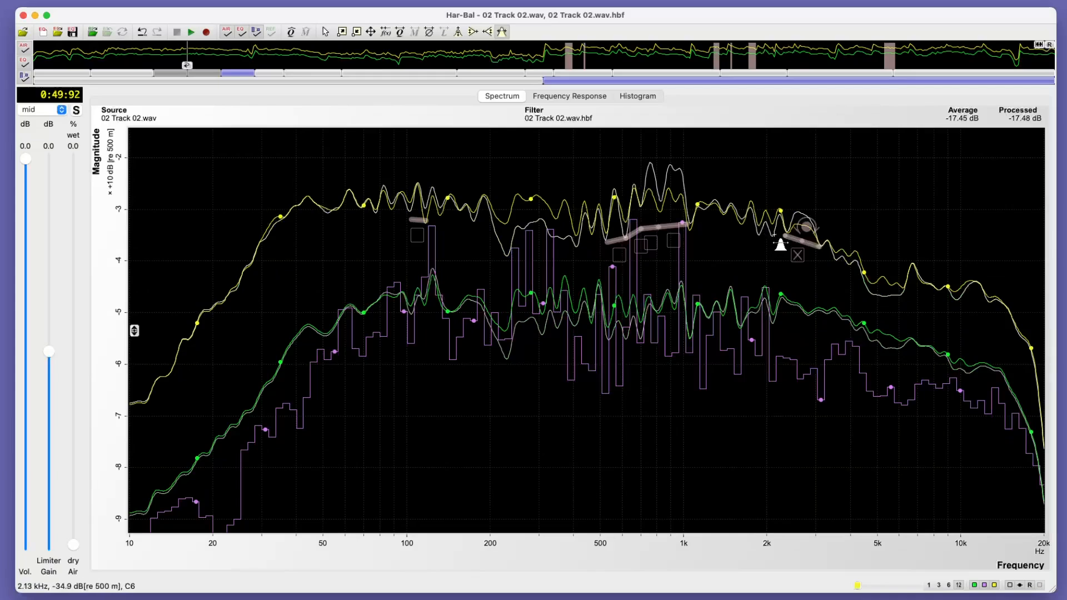
# Add an adjoining peak-taming band from about 2.0 to 2.3 kHz and reduce the peak near 2.23 kHz
pyautogui.moveTo(772, 234); pyautogui.dragTo(785, 235)
pyautogui.moveTo(772, 233)
pyautogui.mouseDown()
pyautogui.moveTo(767, 257)
pyautogui.moveTo(781, 237)
pyautogui.moveTo(769, 238)
pyautogui.mouseUp()
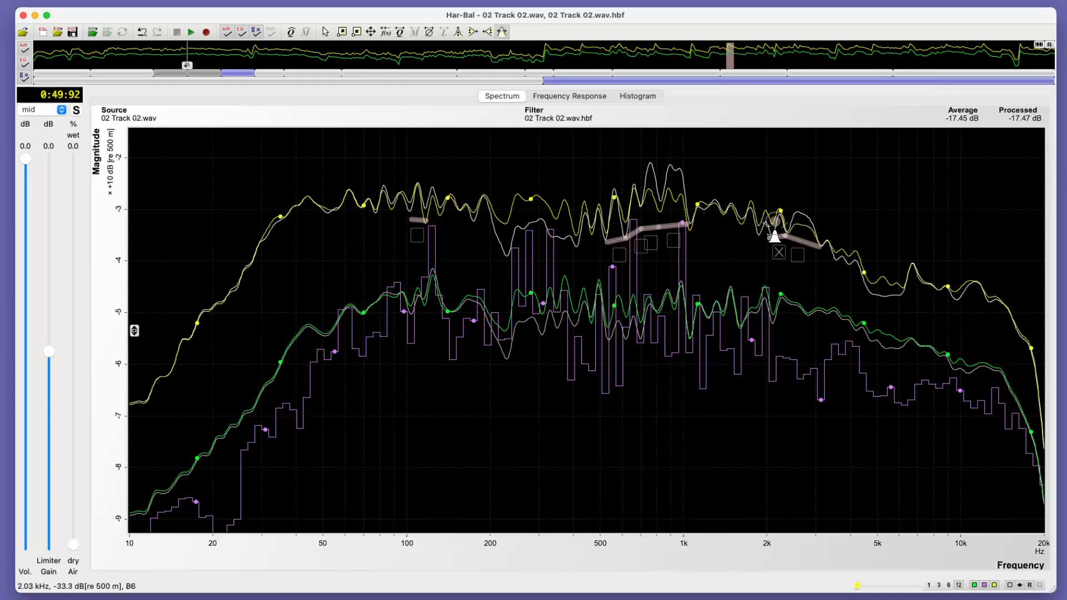
pyautogui.click(773, 223)
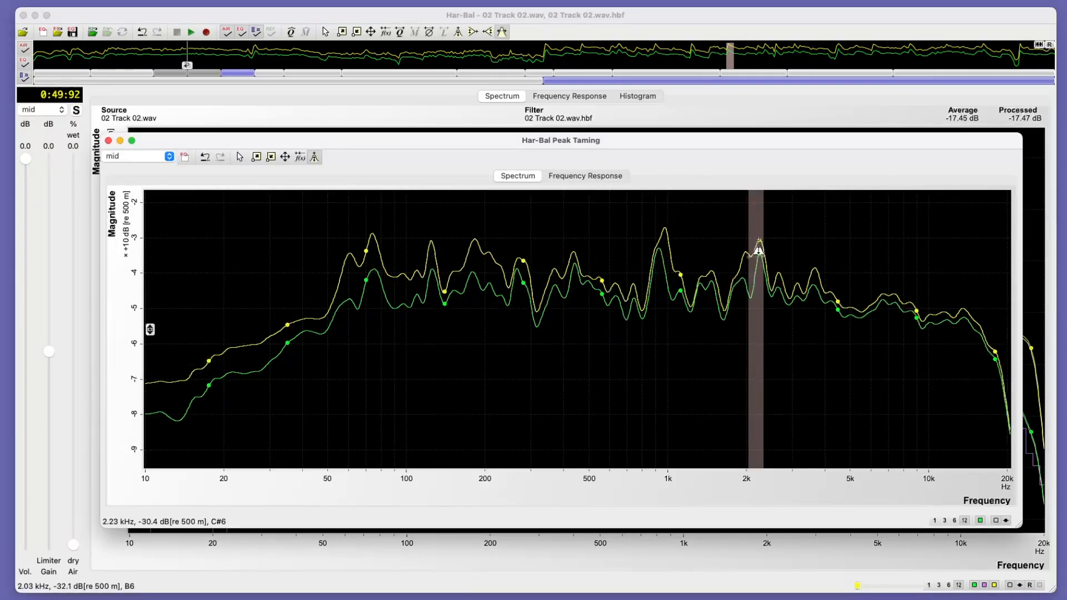
pyautogui.moveTo(759, 240); pyautogui.dragTo(759, 249)
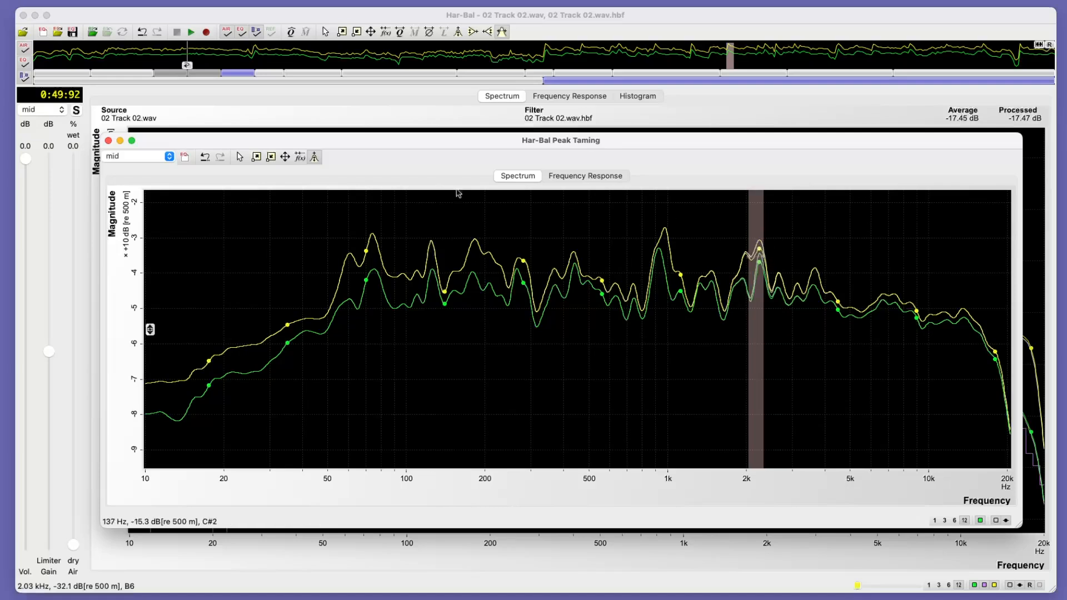
pyautogui.click(109, 141)
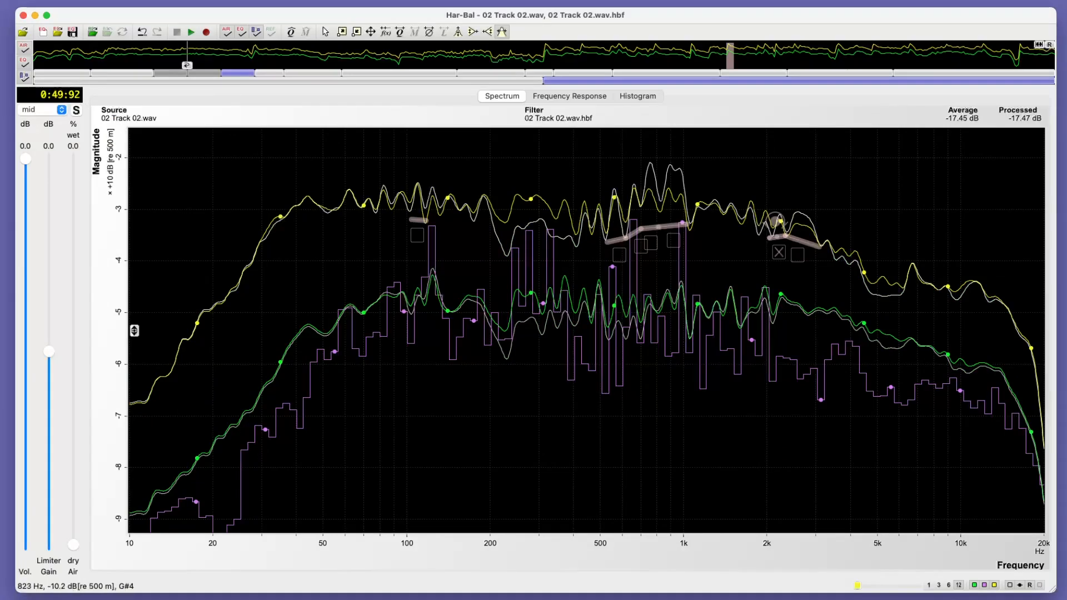
# Set the track's last section as the reference and return to the section being corrected
pyautogui.click(1037, 45)
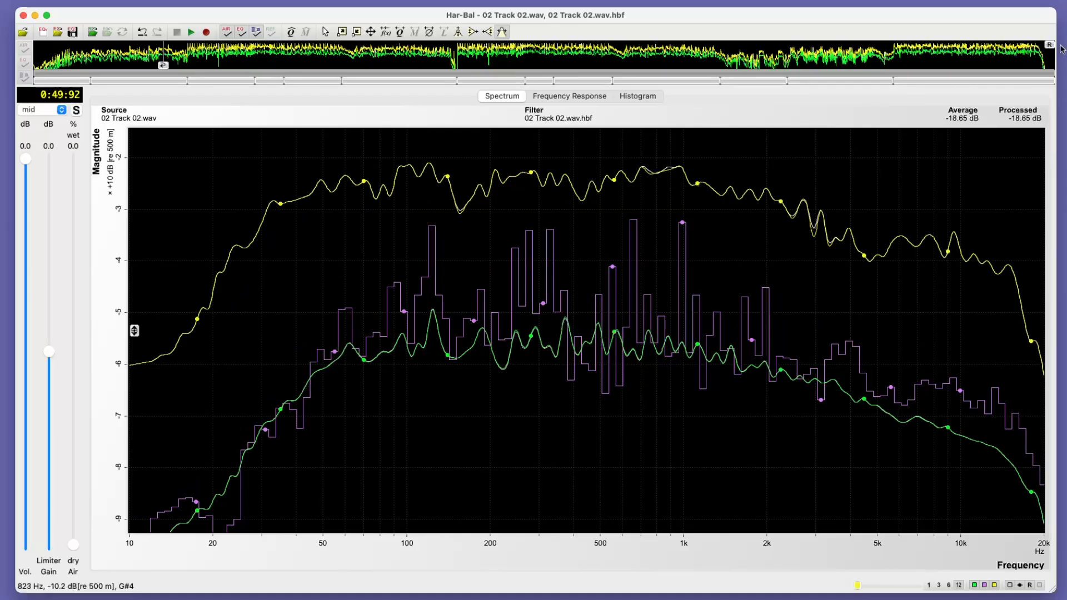
pyautogui.click(965, 81)
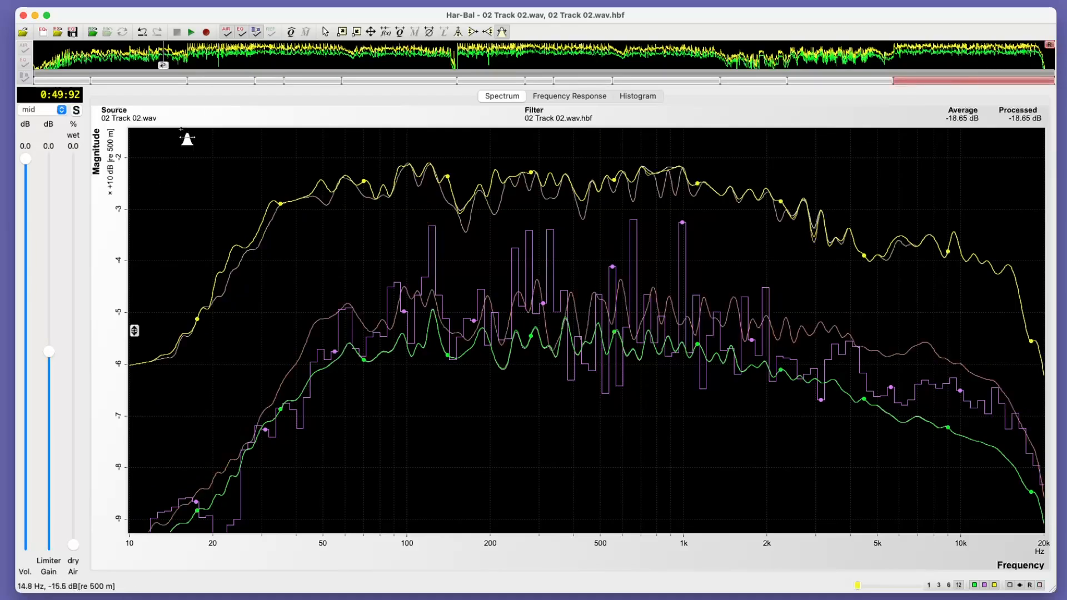
pyautogui.click(221, 81)
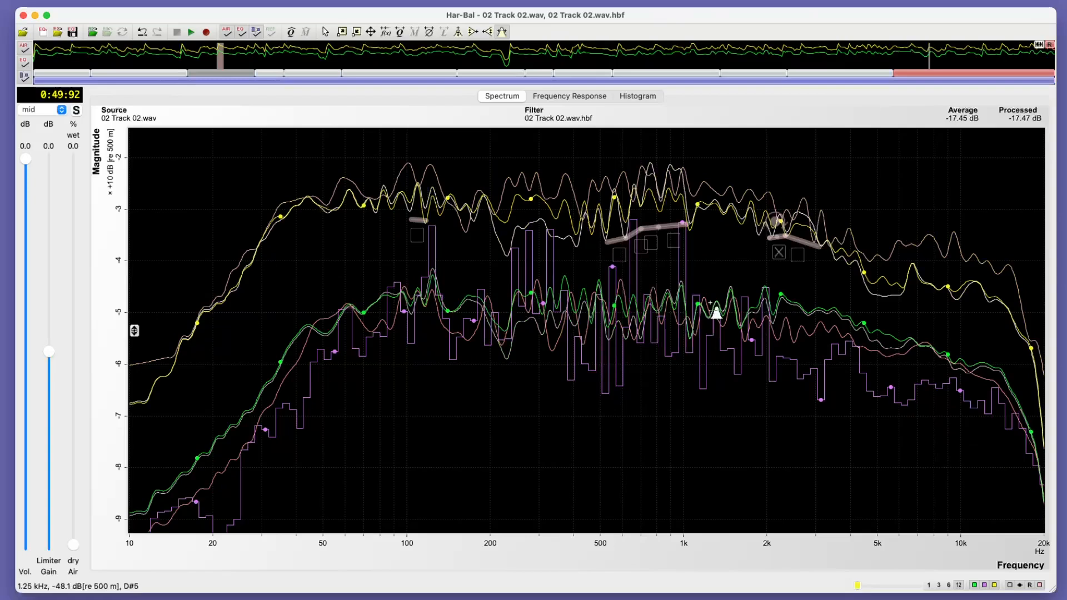
# Hide the original curves and the live spectrum, and set the spectrum resolution to 3
pyautogui.click(1009, 587)
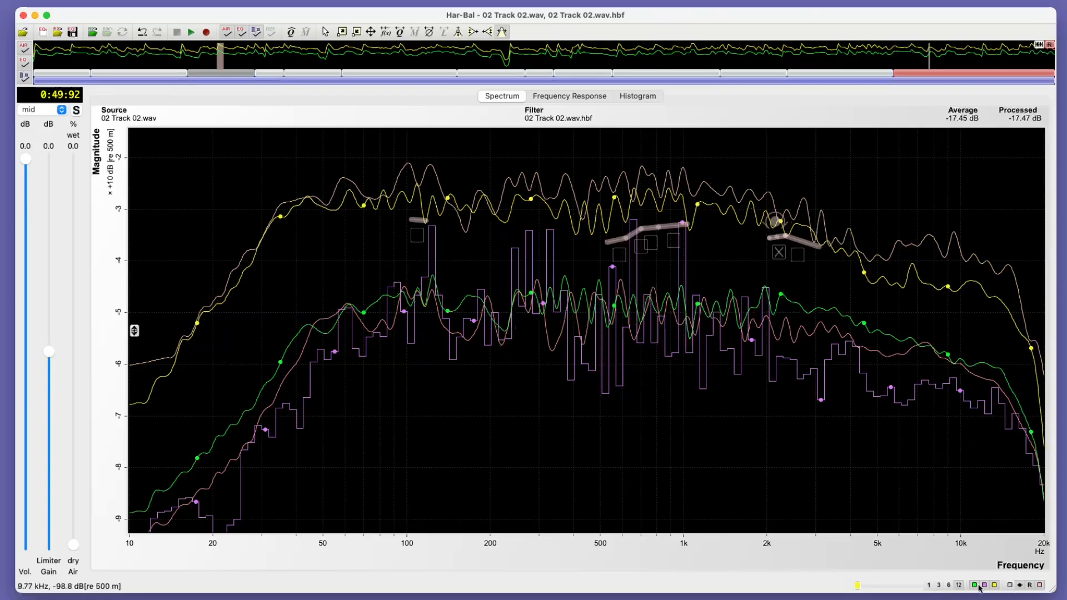
pyautogui.click(986, 585)
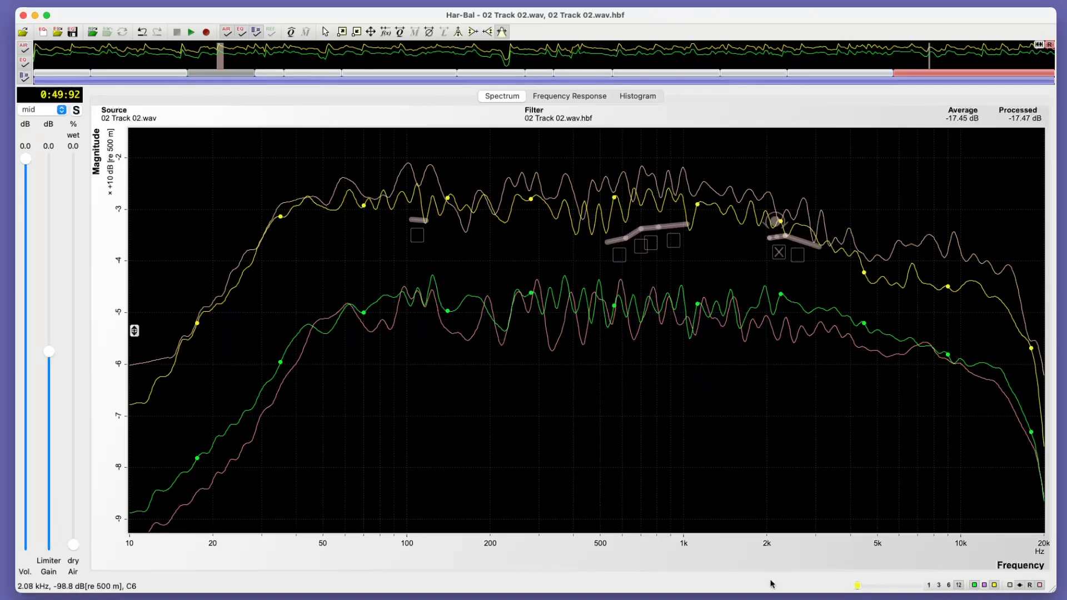
pyautogui.click(939, 586)
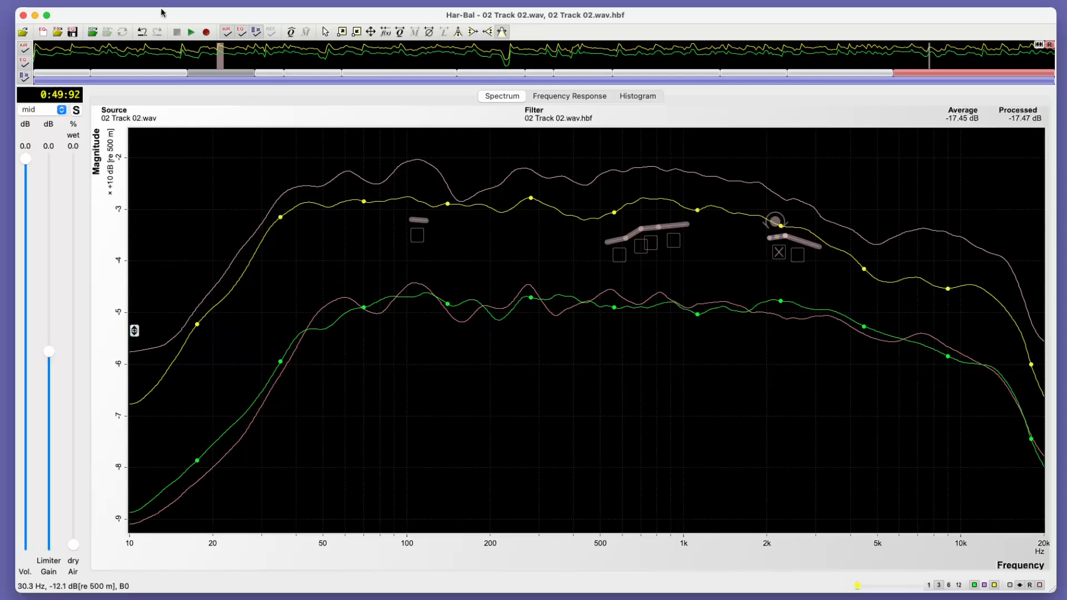
# Match the average spectrum's highs to the reference: cut 2.25 dB at 2.38 kHz and 1.8 dB at 3.55 kHz, boost about 1.58 dB at 9.58 kHz
pyautogui.click(457, 33)
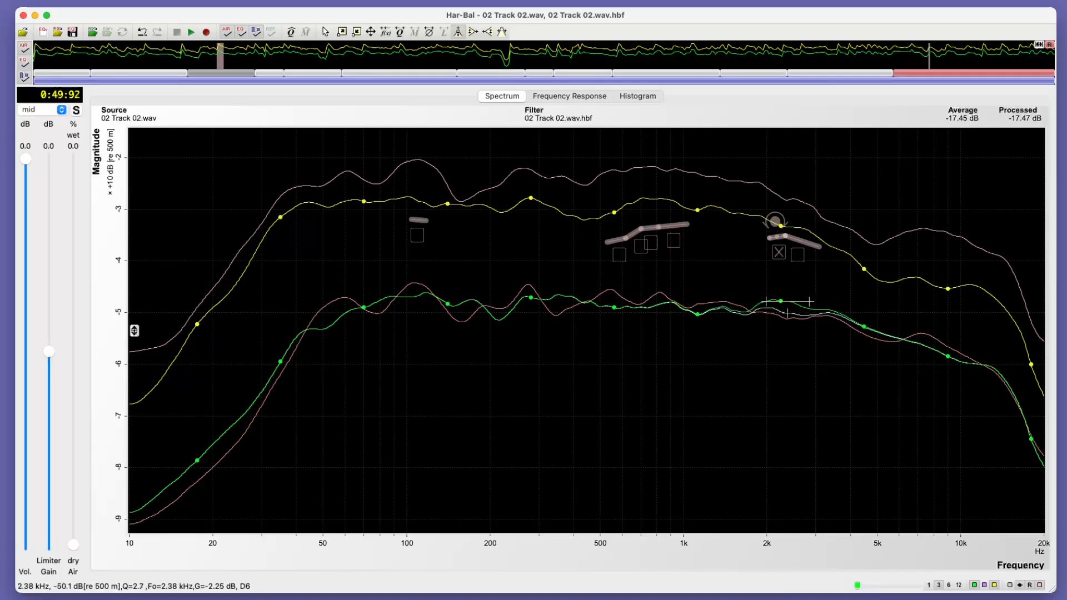
pyautogui.click(787, 314)
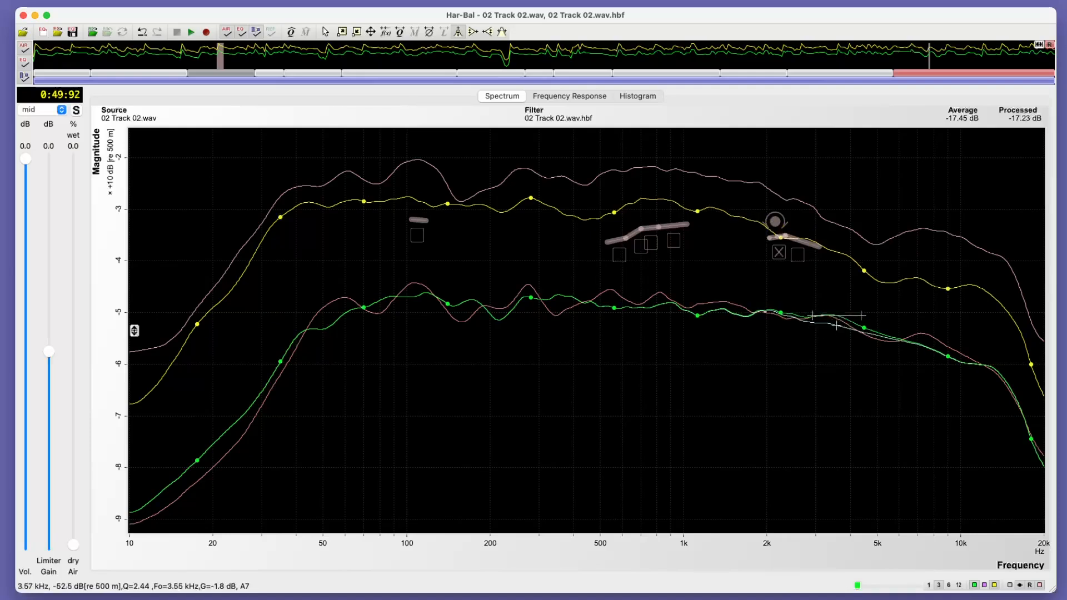
pyautogui.click(836, 322)
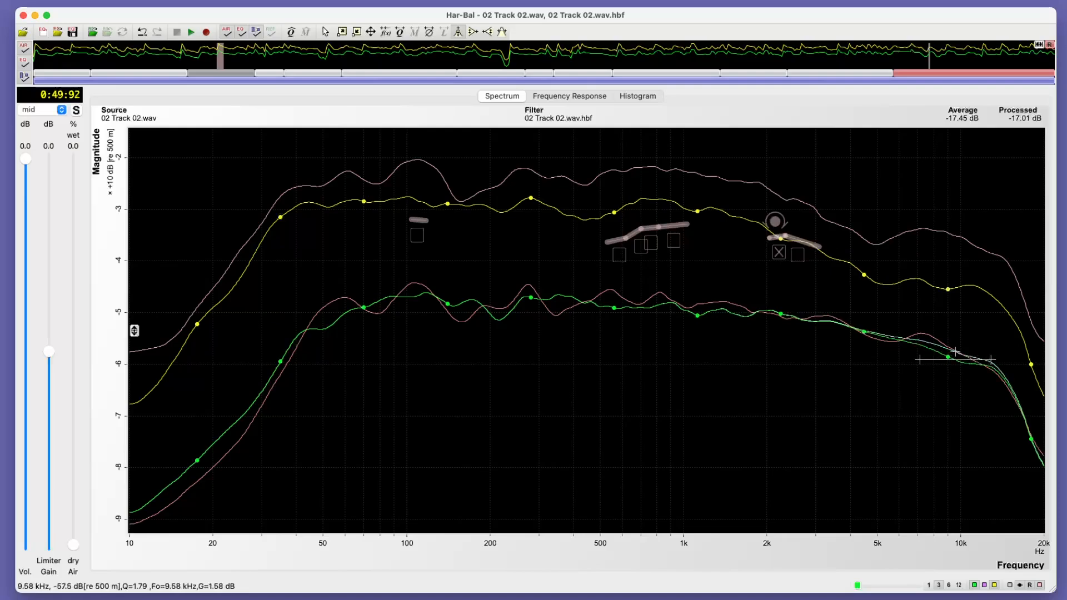
pyautogui.click(920, 355)
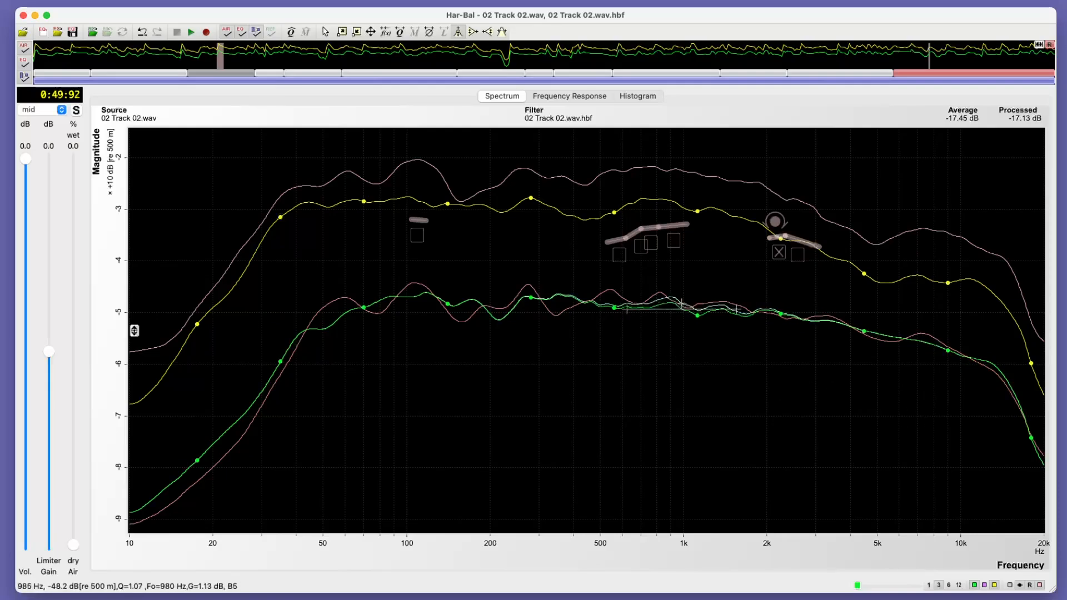
# Raise the average spectrum near 980 Hz, 210 Hz and 45 Hz, and lower it near 115 Hz and 335 Hz towards the reference
pyautogui.click(626, 336)
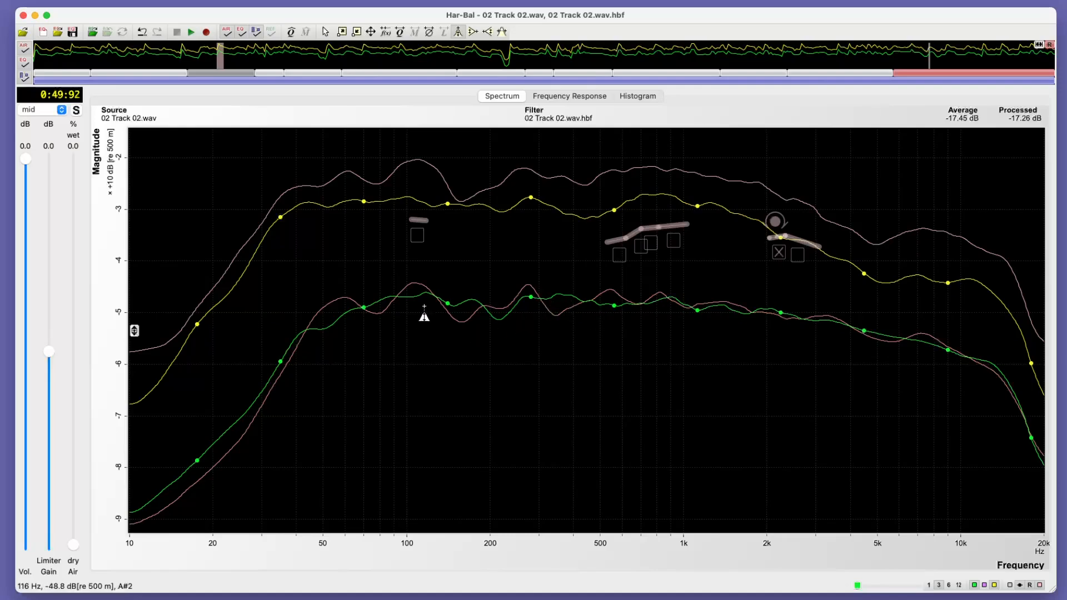
pyautogui.click(474, 341)
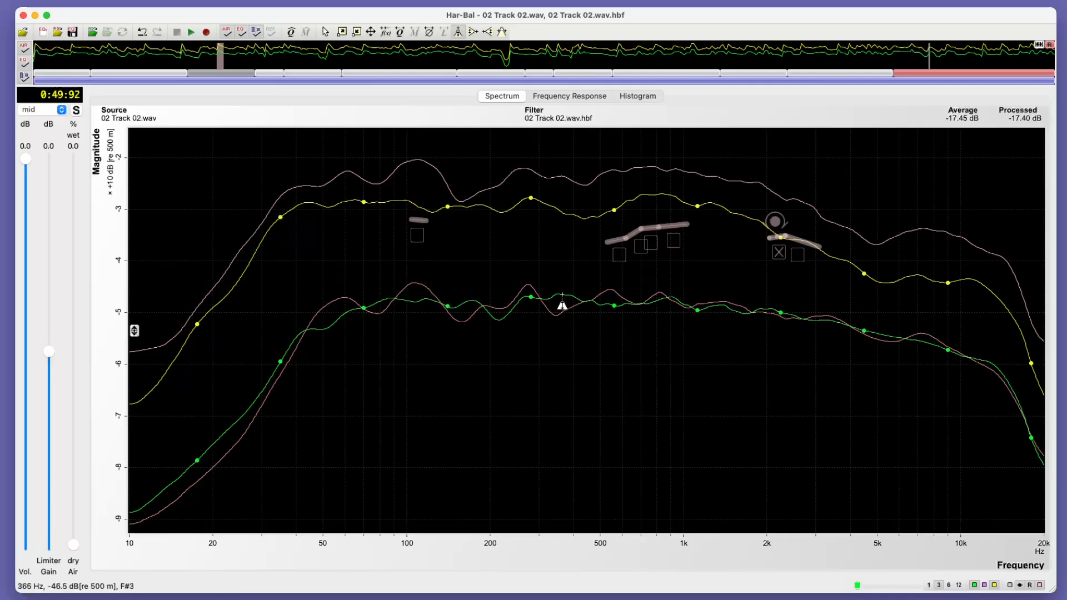
pyautogui.moveTo(552, 305); pyautogui.dragTo(554, 305)
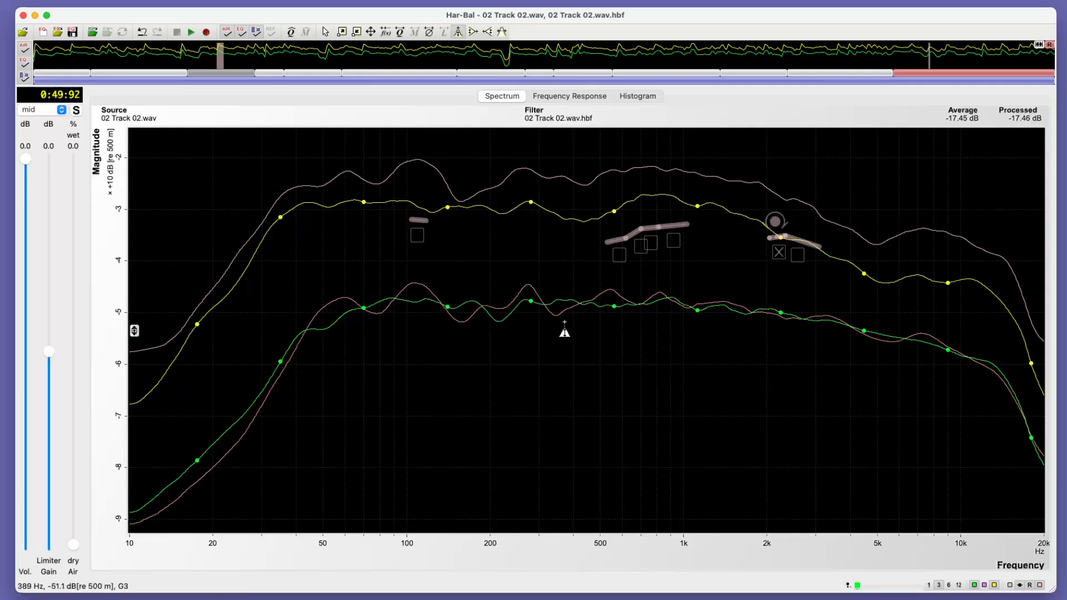
pyautogui.moveTo(494, 321); pyautogui.dragTo(494, 316)
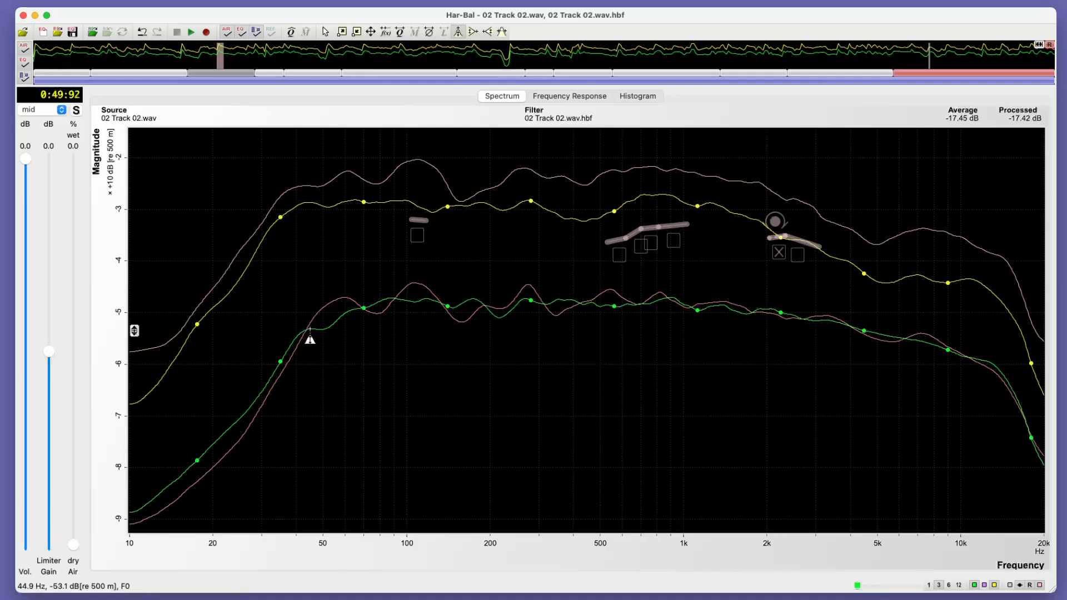
pyautogui.moveTo(309, 329)
pyautogui.mouseDown()
pyautogui.moveTo(317, 320)
pyautogui.moveTo(305, 318)
pyautogui.mouseUp()
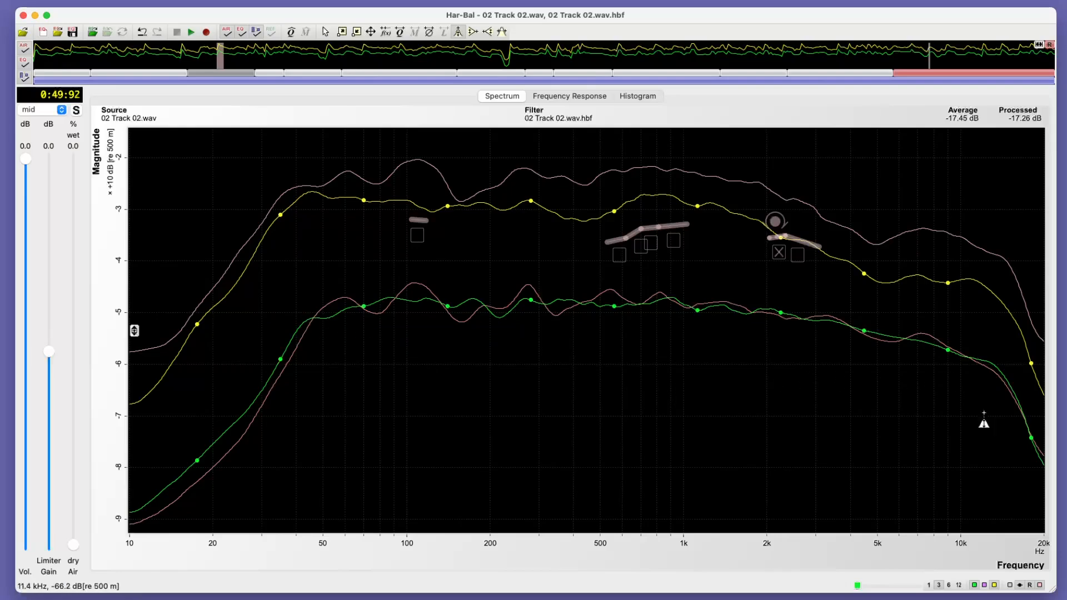
# Compare the section with the reference at spectrum resolutions 12 and 3, and play the section back
pyautogui.click(959, 585)
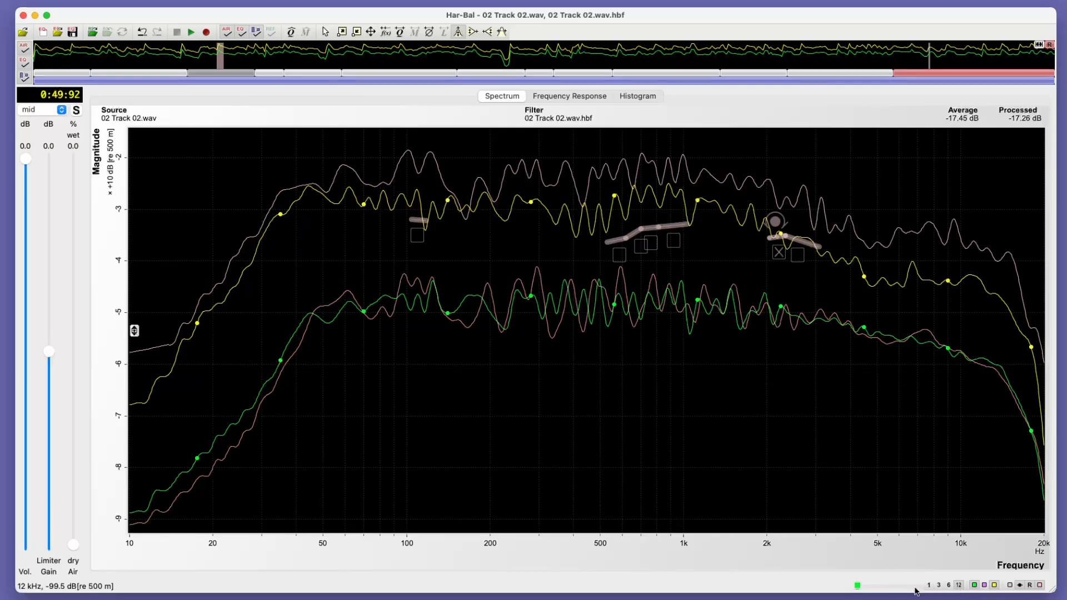
pyautogui.click(938, 586)
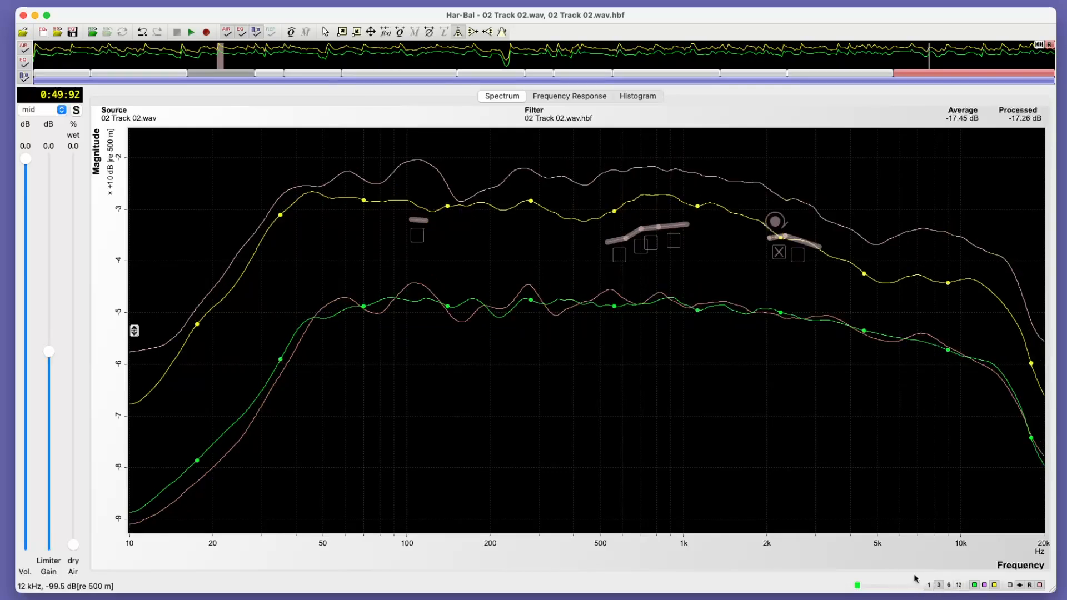
pyautogui.click(64, 73)
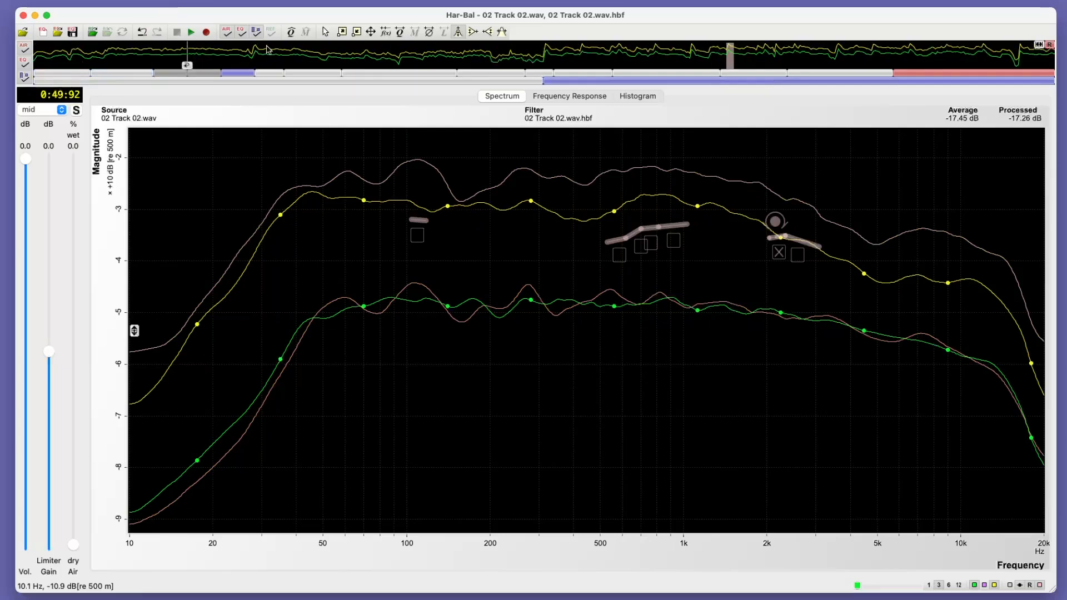
pyautogui.click(190, 33)
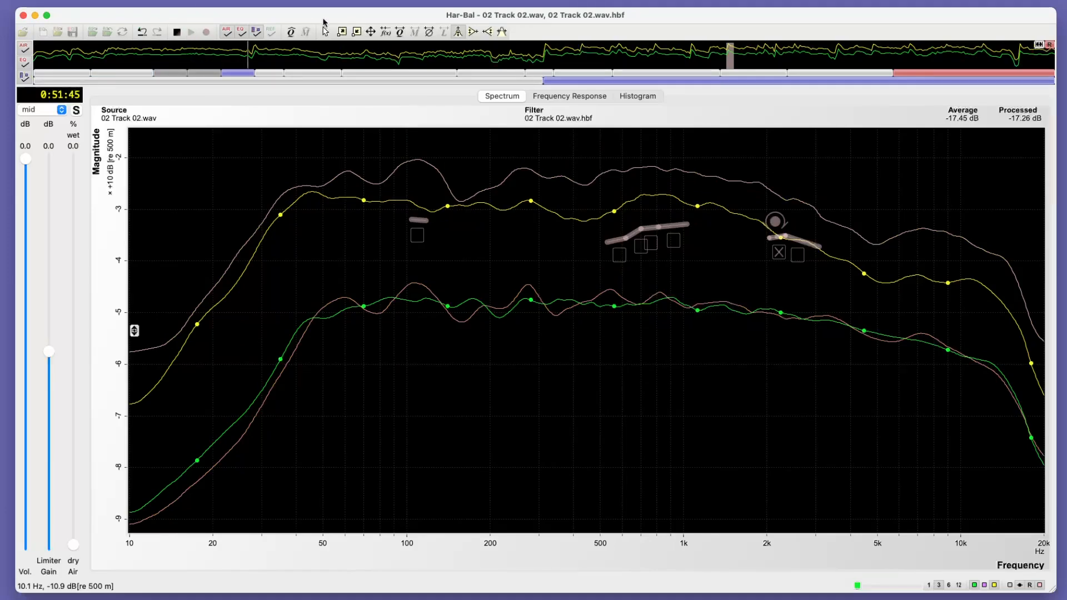
pyautogui.click(957, 585)
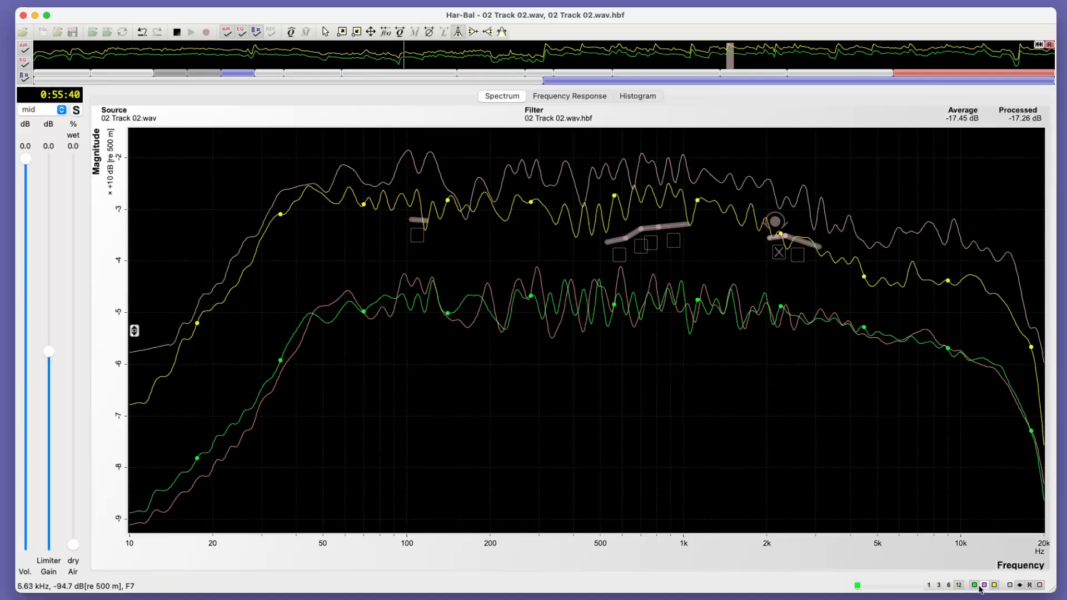
# Show the live spectrum and the original curves, and play the section back with the EQ bypassed and active, including its later part
pyautogui.click(983, 585)
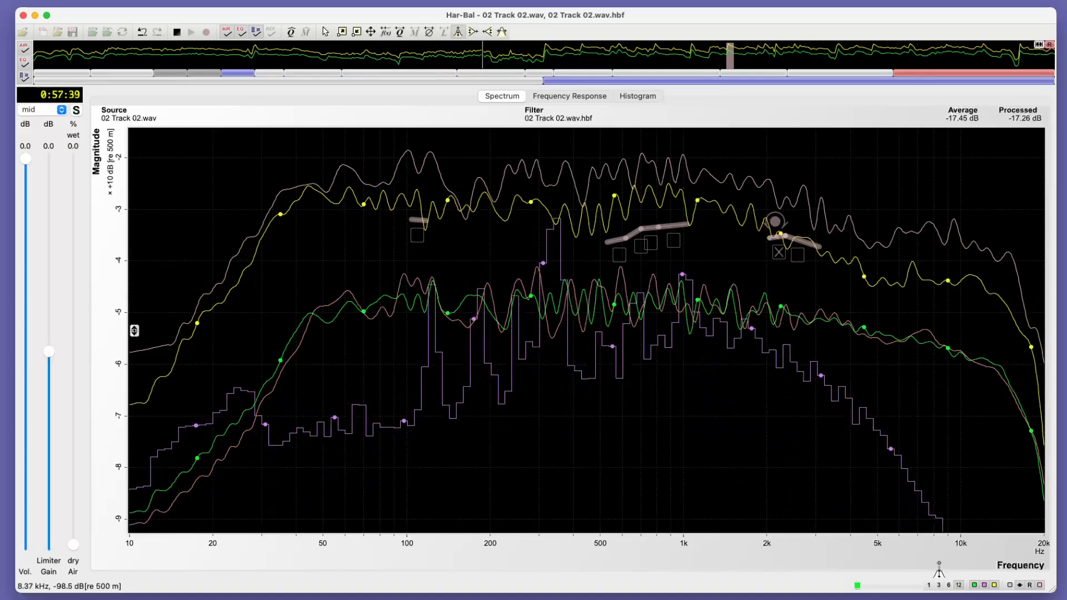
pyautogui.click(1009, 585)
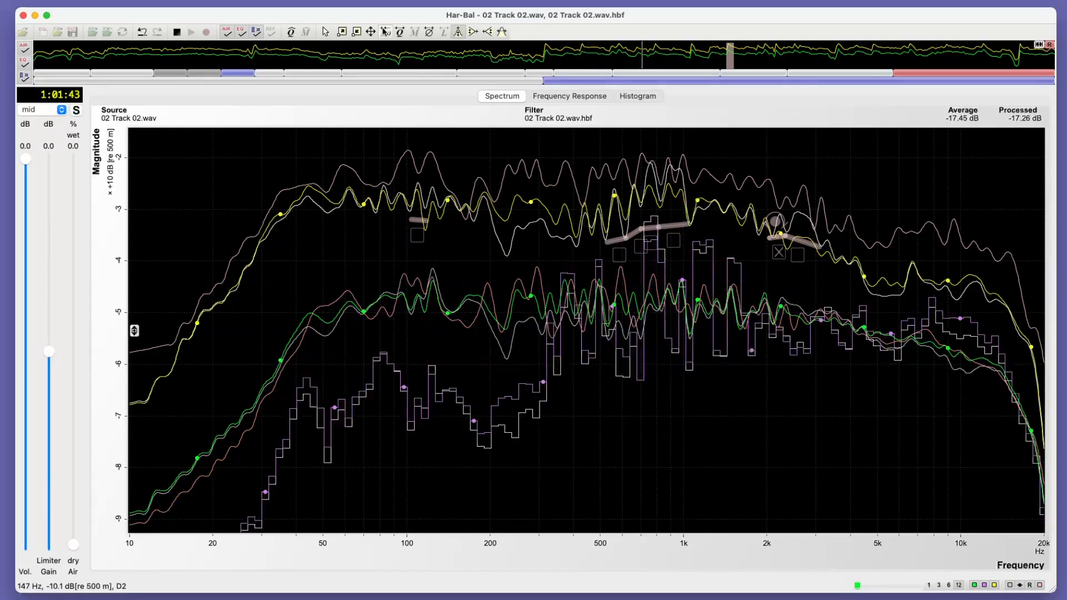
pyautogui.click(242, 33)
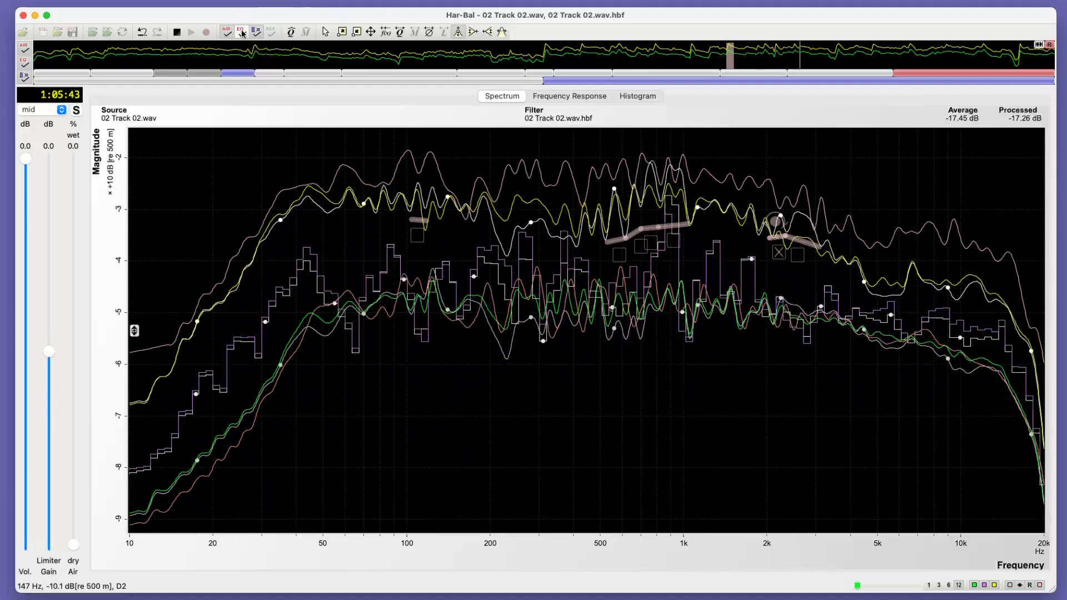
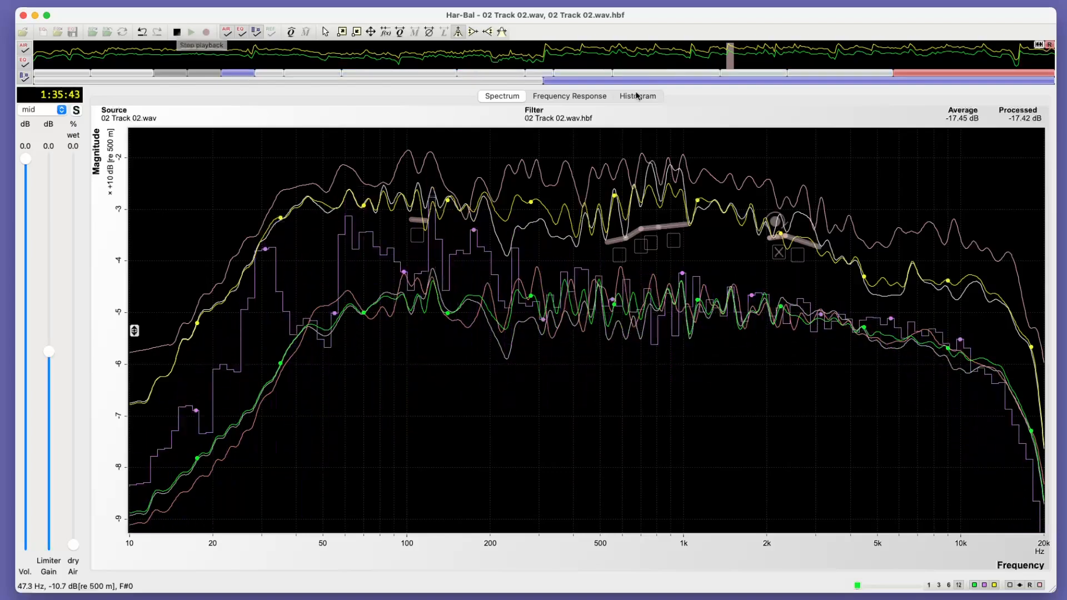
pyautogui.click(709, 60)
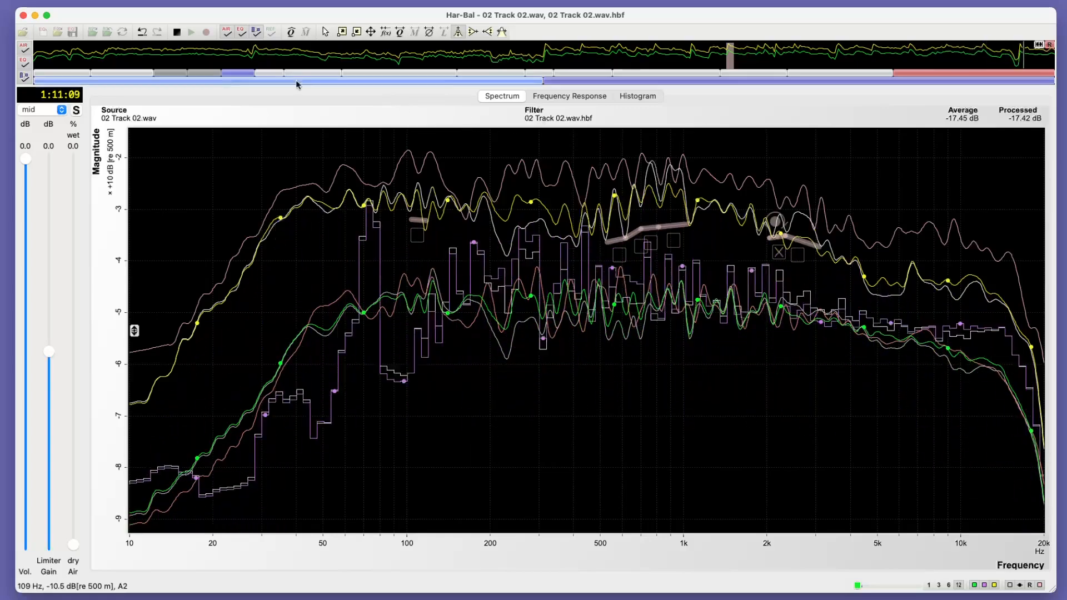
pyautogui.press('space')
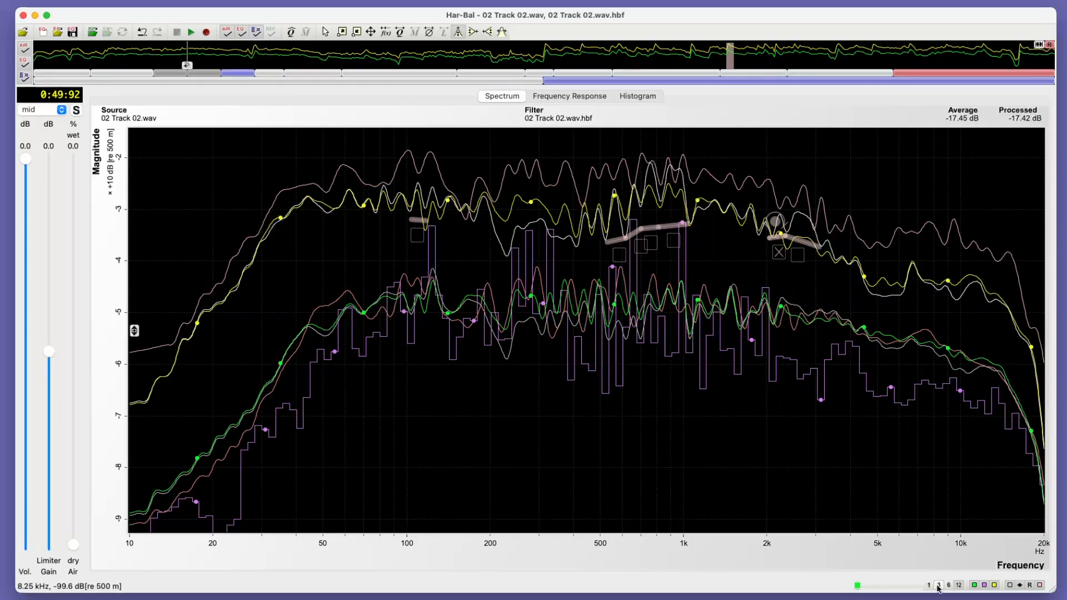
# Hide the live spectrum, and raise the average spectrum slightly near 2.7 kHz and 3.93 kHz, playing the section while adjusting
pyautogui.click(984, 586)
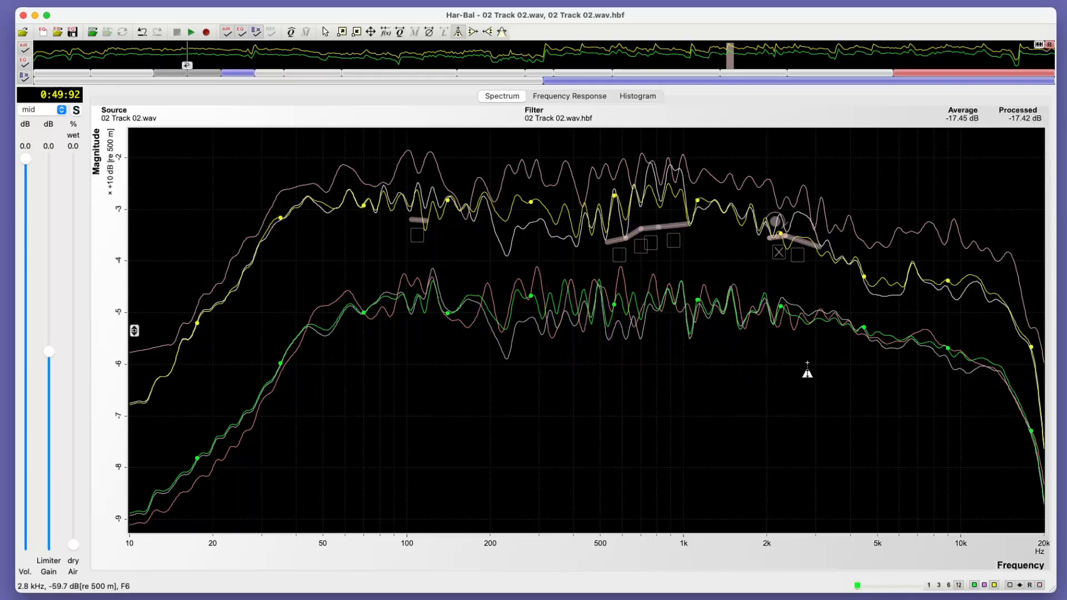
pyautogui.moveTo(802, 363); pyautogui.dragTo(801, 311)
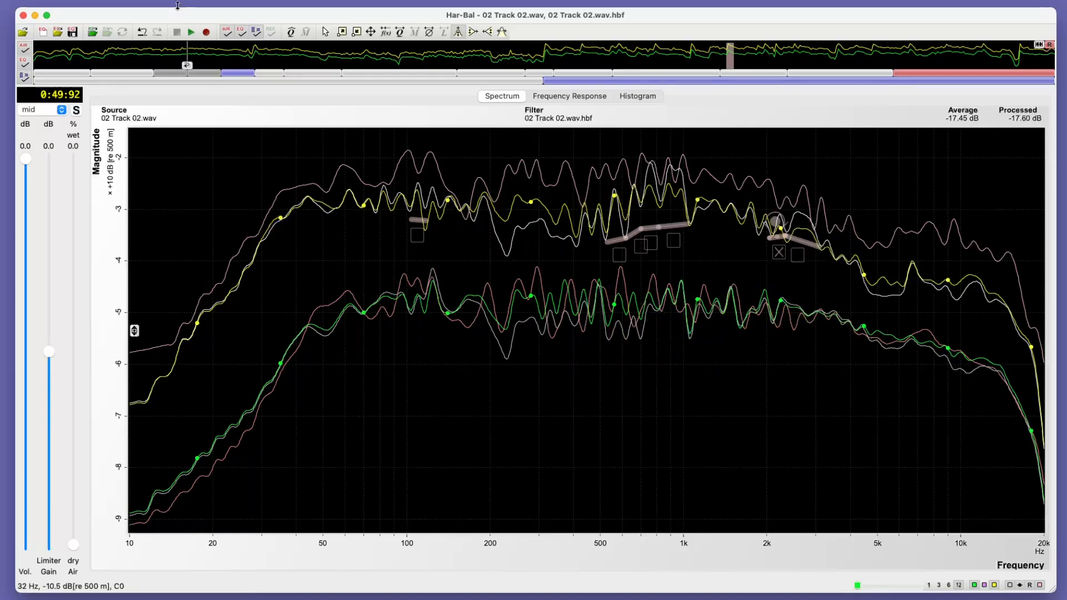
pyautogui.click(190, 33)
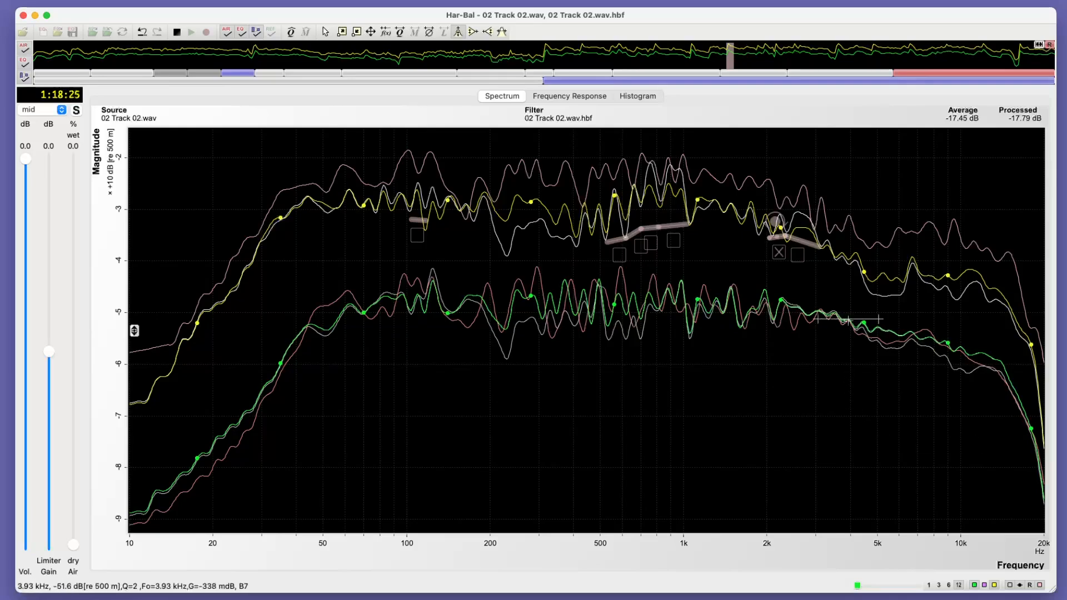
pyautogui.moveTo(848, 315); pyautogui.dragTo(847, 315)
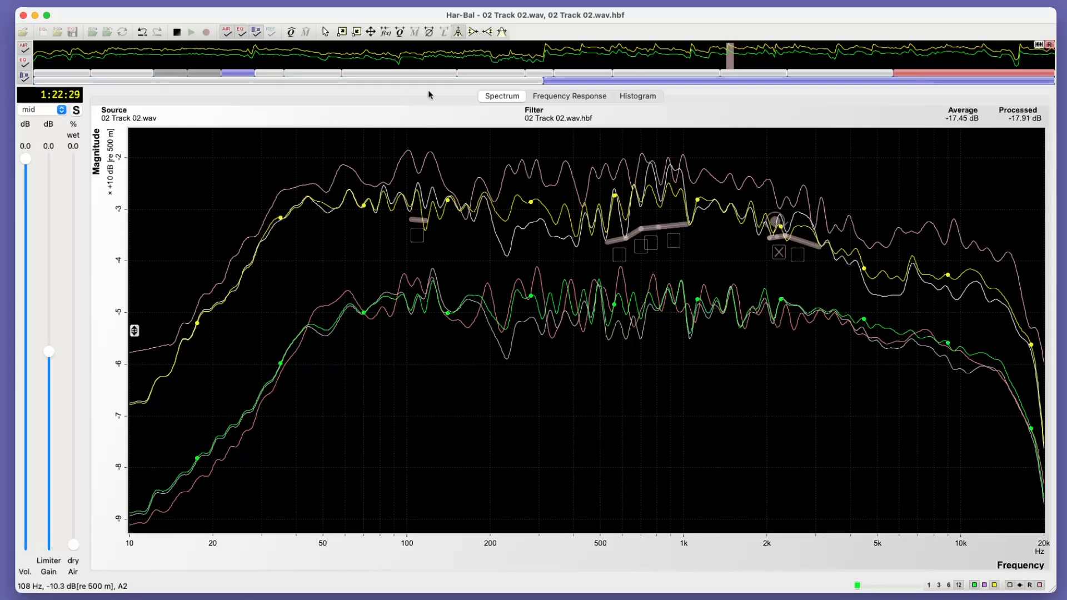
# Compare the section's playback with the EQ bypassed and active, starting from an earlier point, and stop the playback
pyautogui.click(241, 37)
pyautogui.click(594, 49)
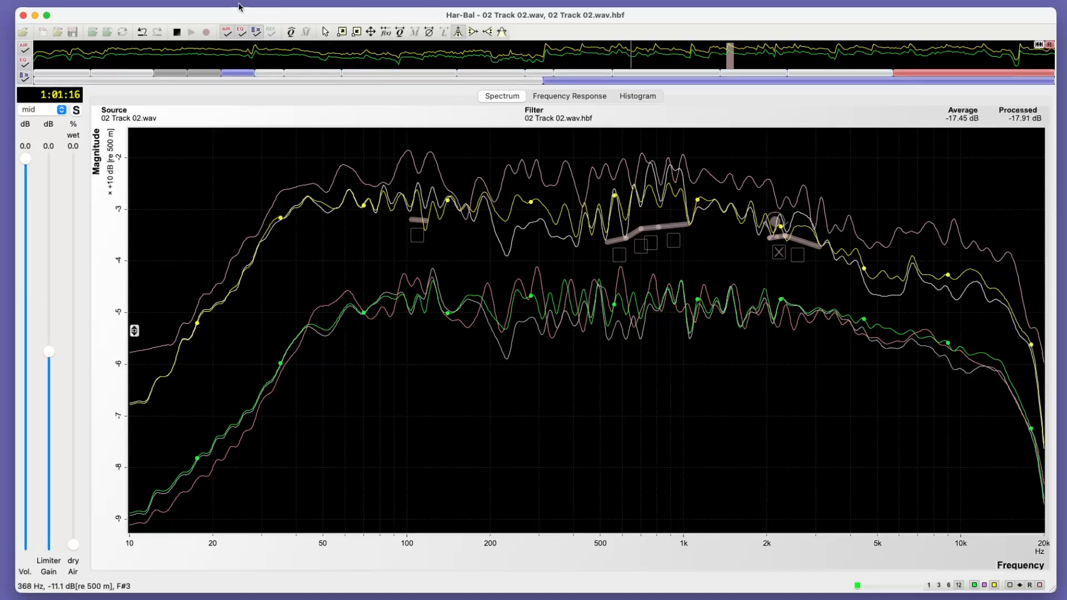
pyautogui.click(241, 34)
pyautogui.click(241, 36)
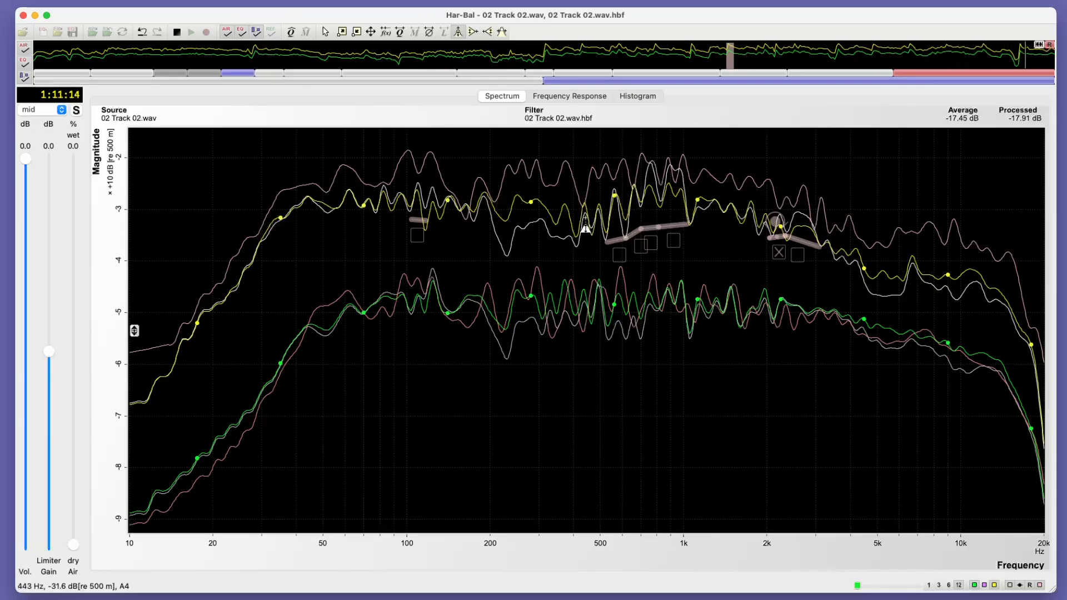
pyautogui.click(177, 33)
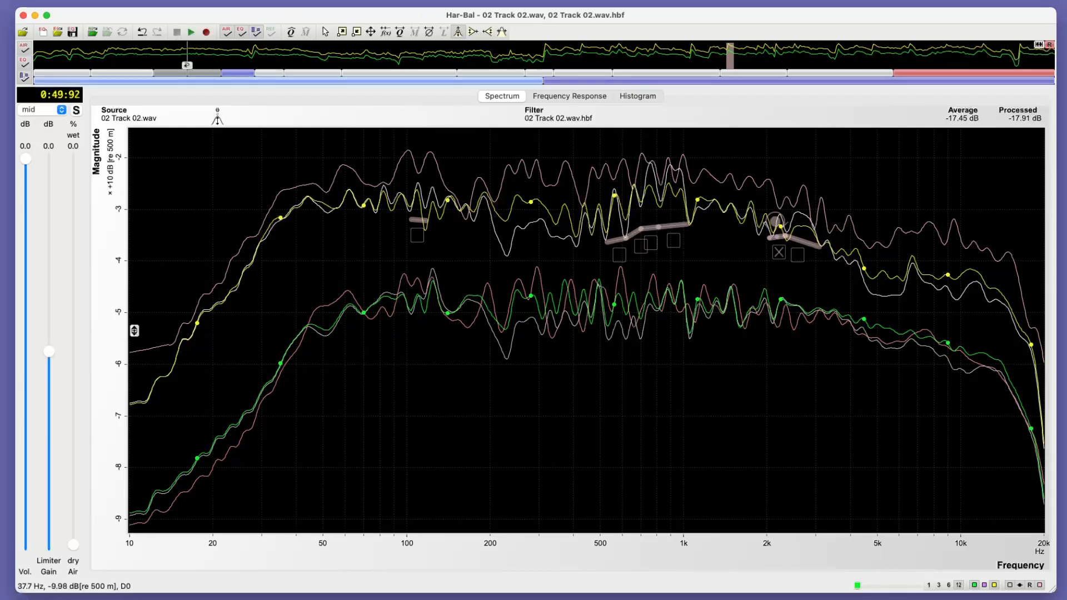
# Hide the reference curves, and play the section from its middle while switching the EQ off and on to compare
pyautogui.click(1040, 586)
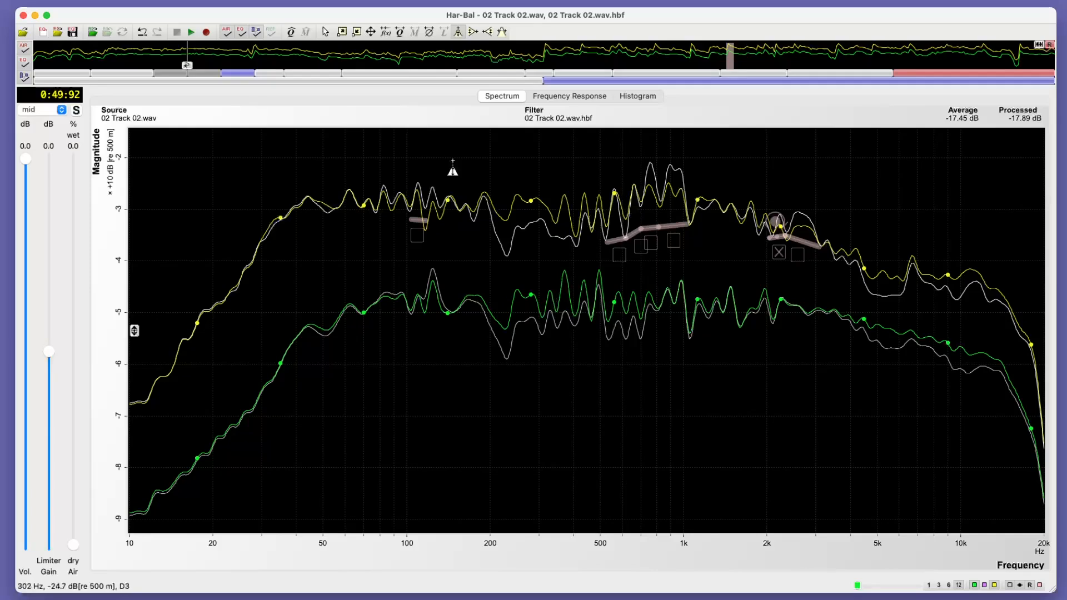
pyautogui.click(193, 32)
pyautogui.click(631, 71)
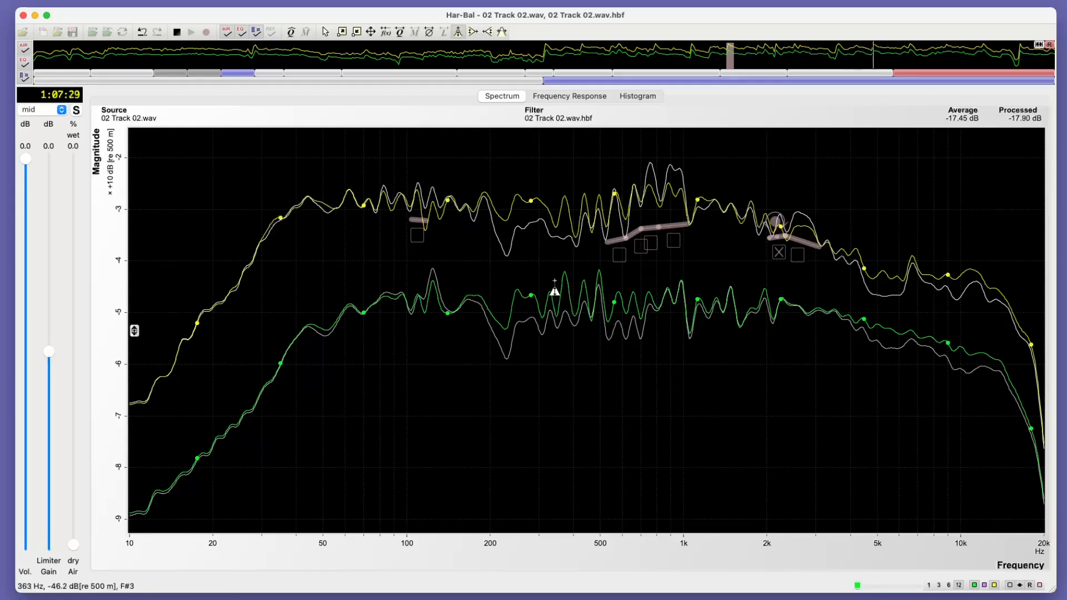
pyautogui.click(241, 34)
pyautogui.click(242, 36)
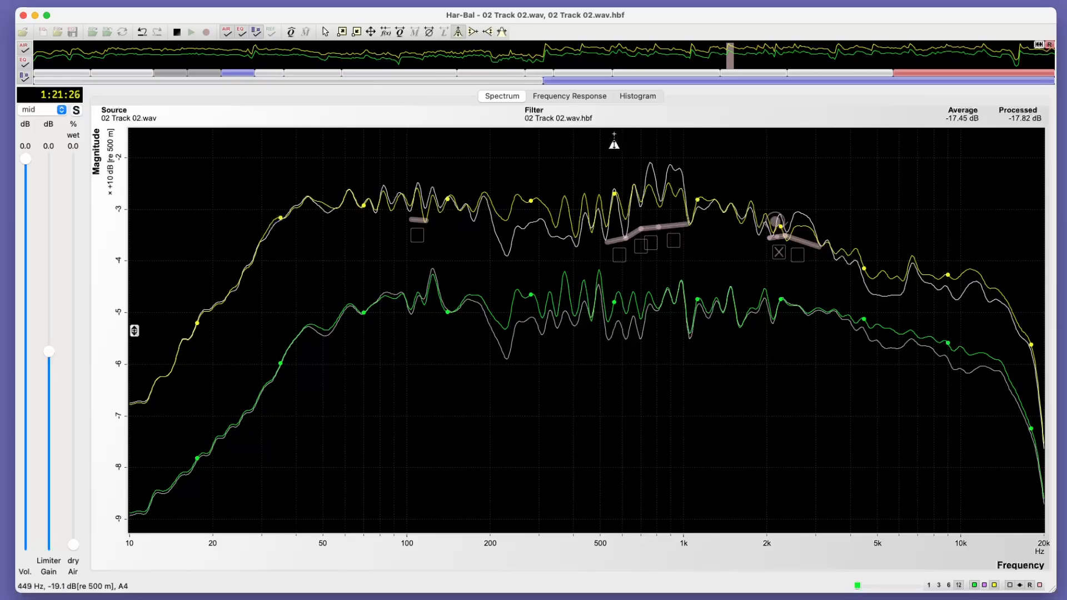
pyautogui.click(243, 37)
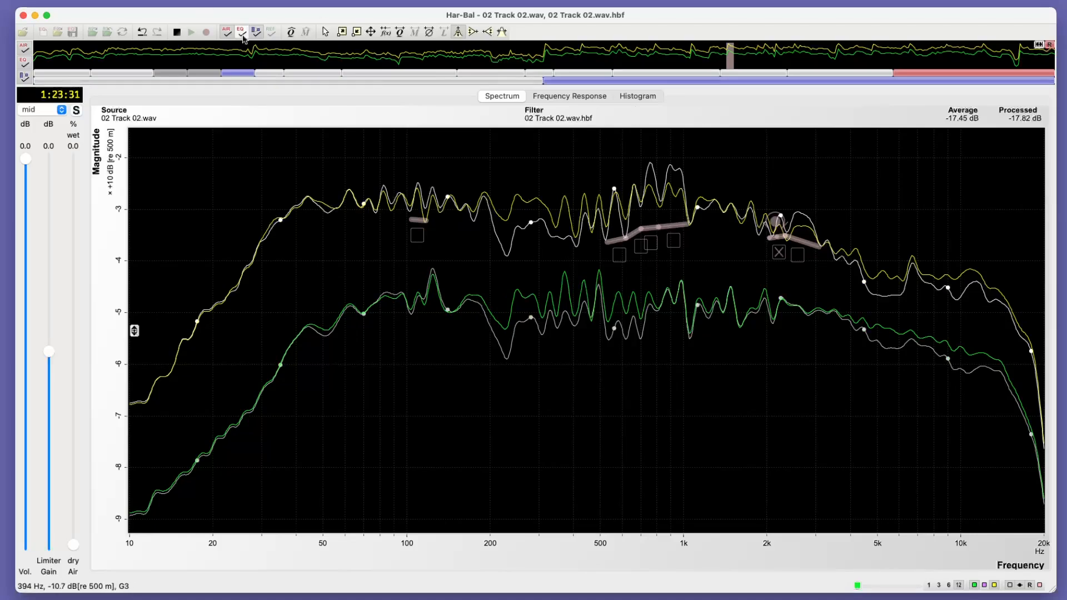
pyautogui.click(243, 36)
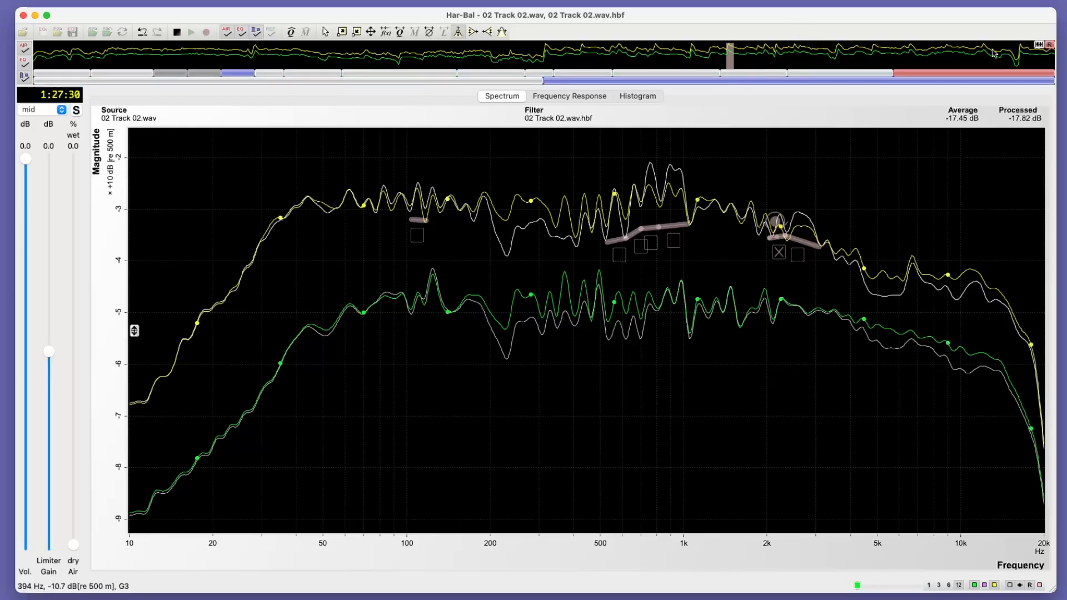
# Return to the whole track, stop playback, and open the short section directly after the corrected one for editing
pyautogui.click(1037, 45)
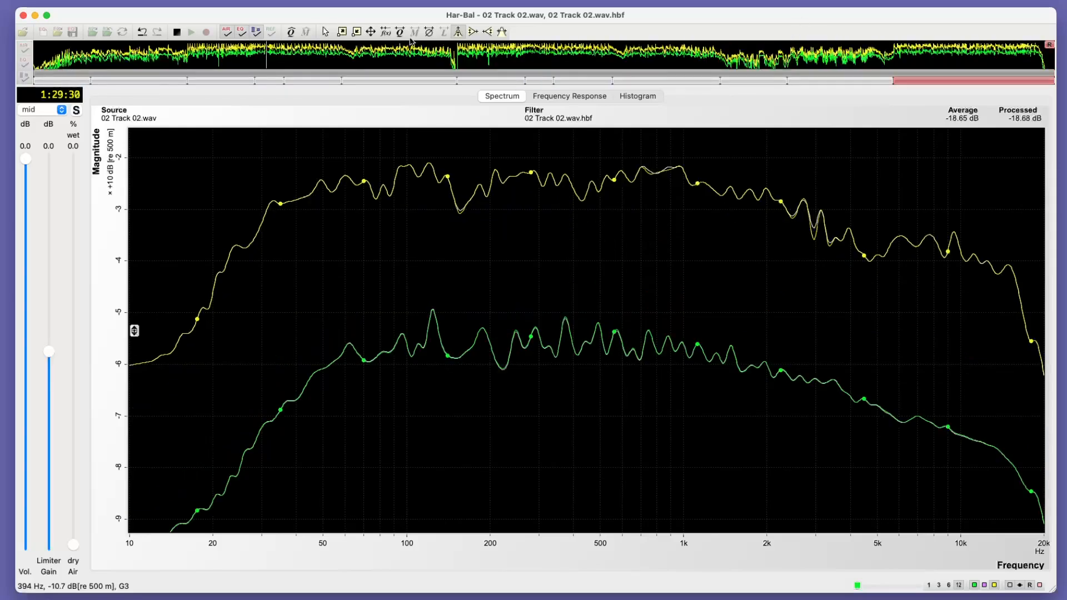
pyautogui.click(178, 32)
pyautogui.click(261, 82)
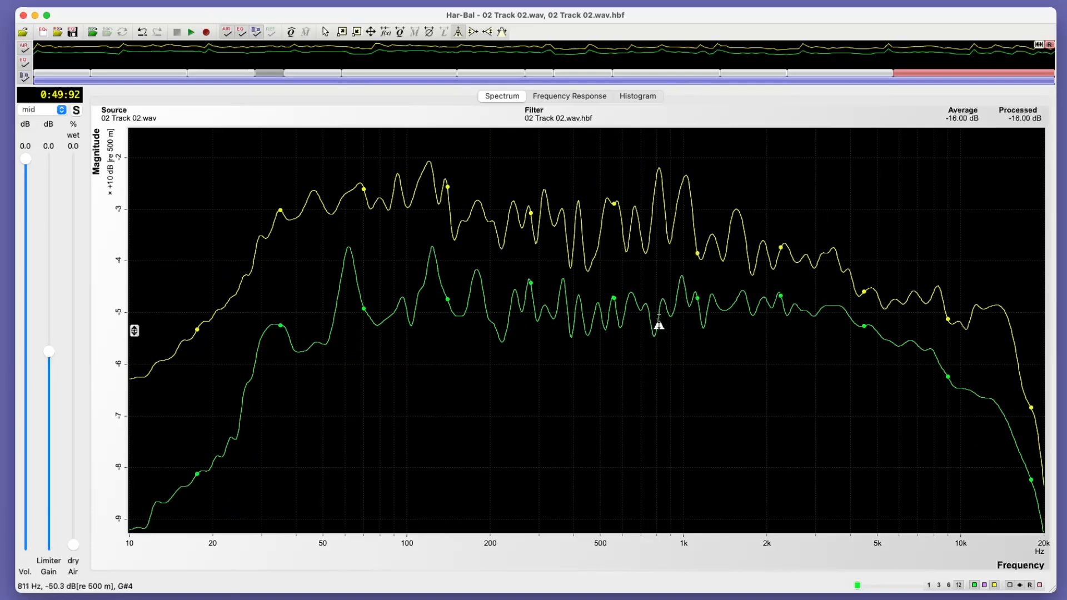
# Even out the average spectrum: raise the dips near 80, 210, 450, 730 and 800 Hz, and lower the peaks near 125 Hz and 1 kHz
pyautogui.moveTo(645, 317); pyautogui.dragTo(589, 309)
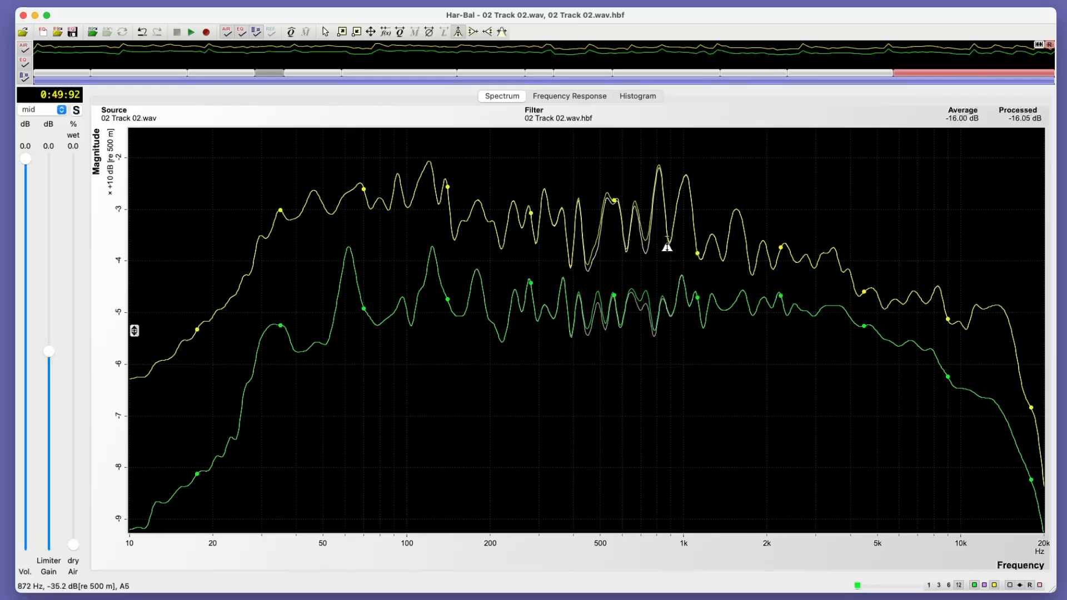
pyautogui.moveTo(688, 307); pyautogui.dragTo(657, 300)
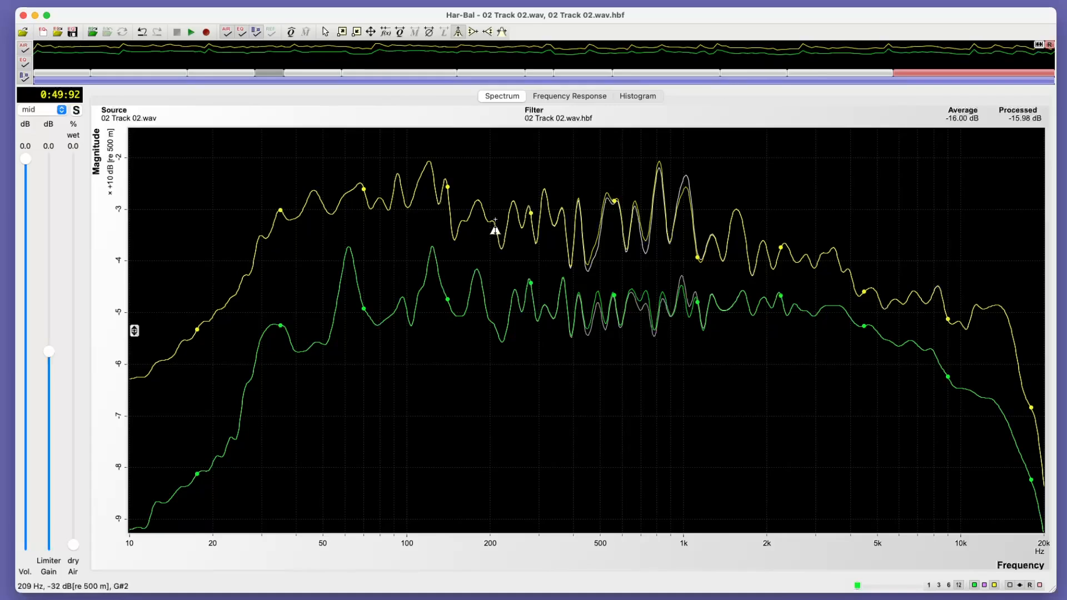
pyautogui.moveTo(495, 326); pyautogui.dragTo(456, 292)
pyautogui.moveTo(433, 246); pyautogui.dragTo(433, 261)
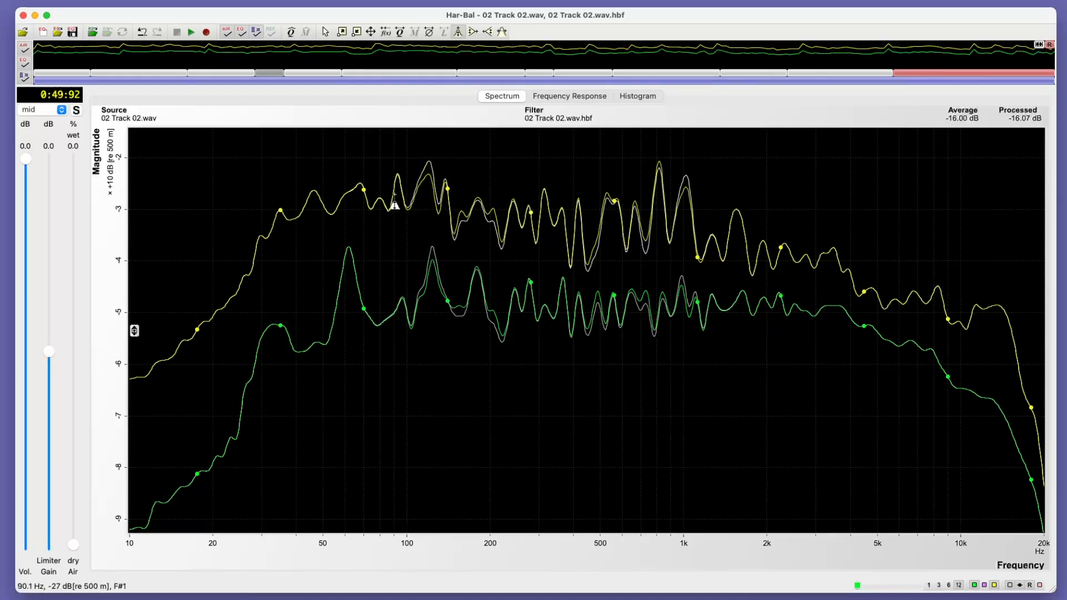
pyautogui.moveTo(411, 328); pyautogui.dragTo(411, 335)
pyautogui.moveTo(393, 201); pyautogui.dragTo(377, 204)
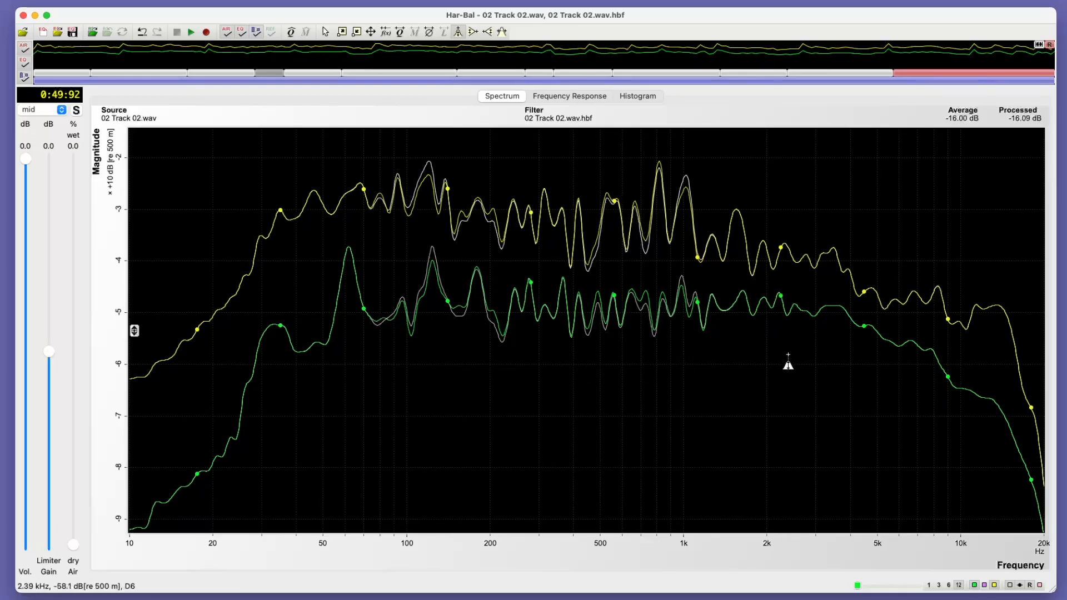
# Smooth the average spectrum's upper range: raise it near 10 kHz and 1.17 kHz, and lower it near 3.5 kHz and 6.5 kHz
pyautogui.moveTo(963, 404); pyautogui.dragTo(907, 367)
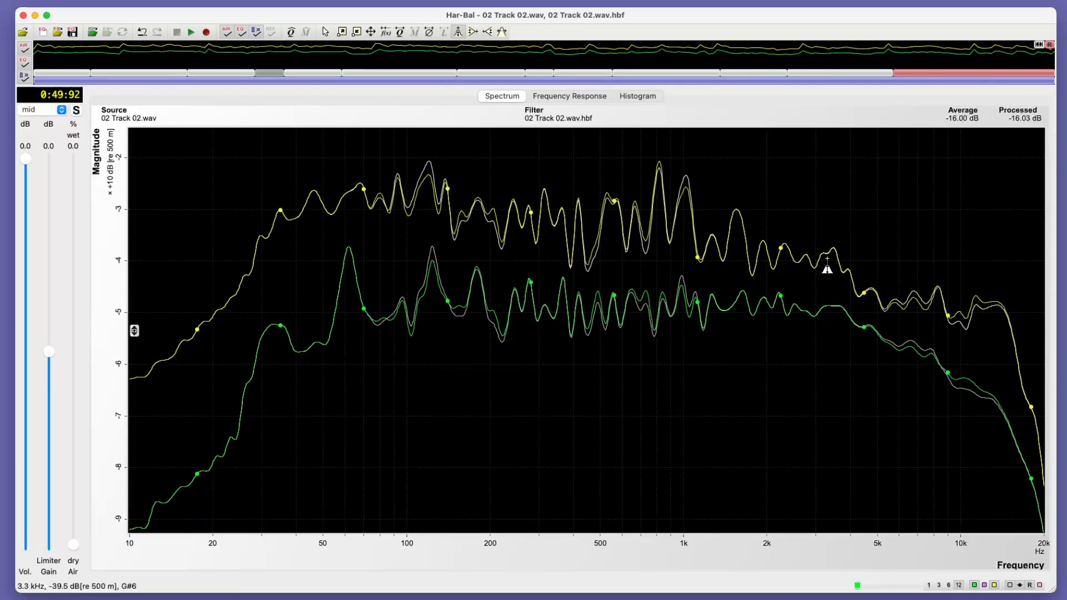
pyautogui.moveTo(830, 265); pyautogui.dragTo(845, 319)
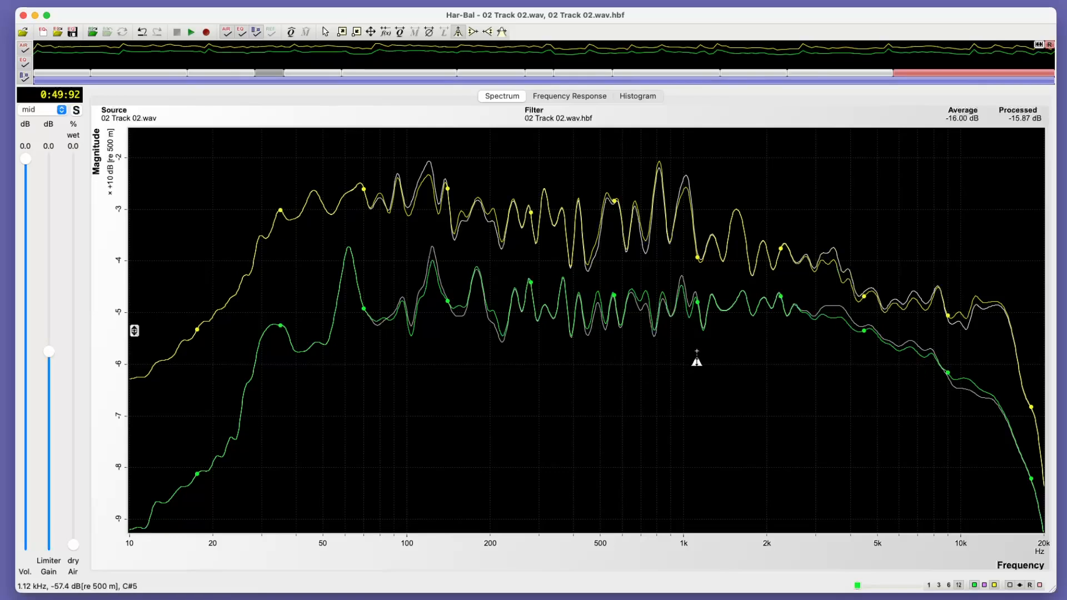
pyautogui.moveTo(916, 353); pyautogui.dragTo(895, 382)
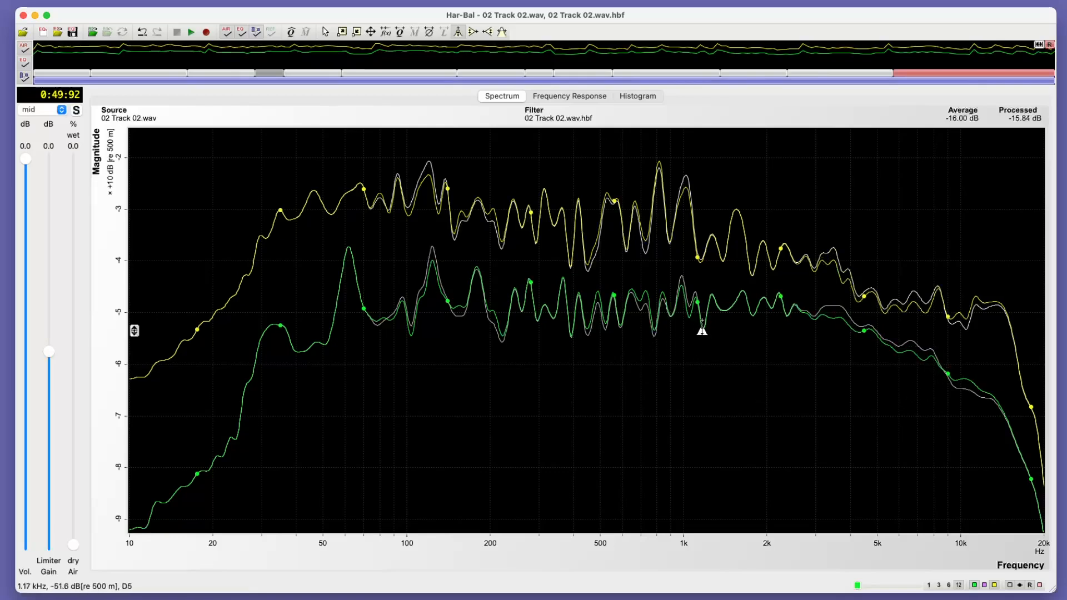
pyautogui.moveTo(701, 330); pyautogui.dragTo(691, 320)
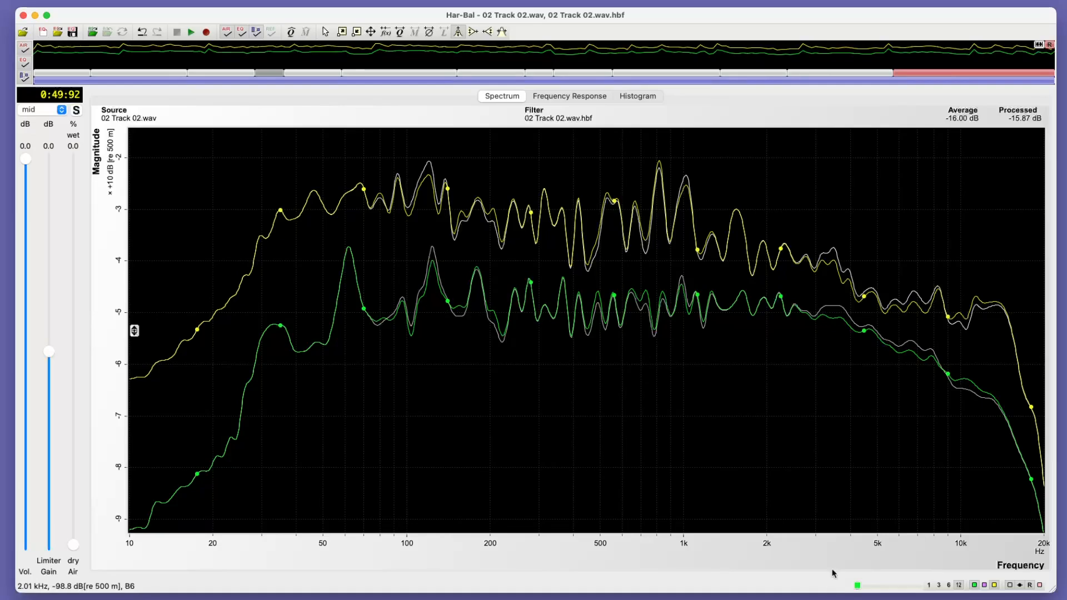
# Lower the average spectrum slightly near 1.9 kHz at spectrum resolution 3, and return the resolution to 12
pyautogui.click(937, 588)
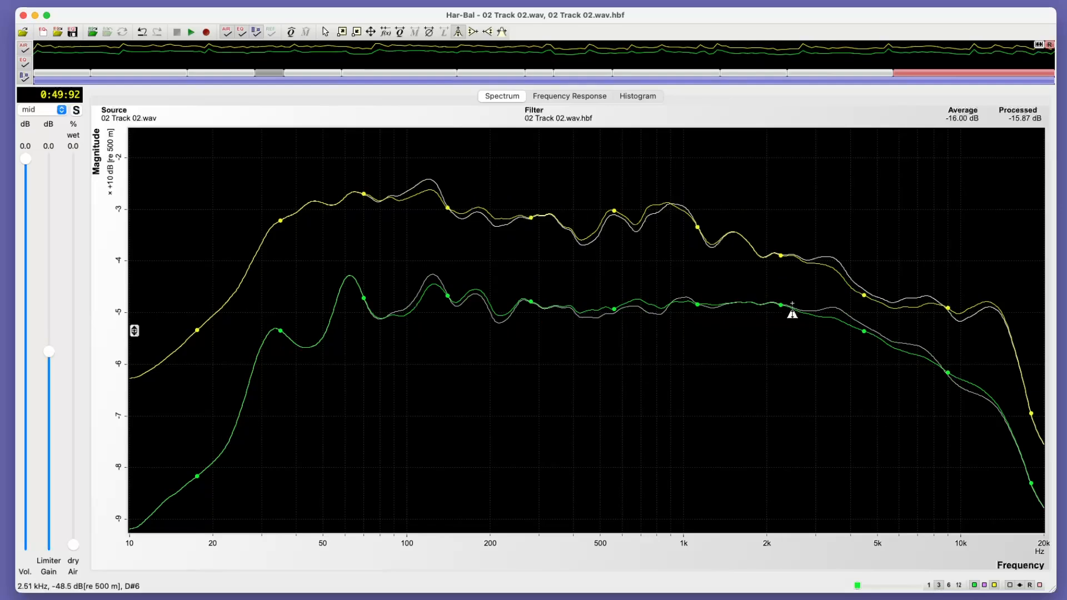
pyautogui.moveTo(760, 312); pyautogui.dragTo(760, 311)
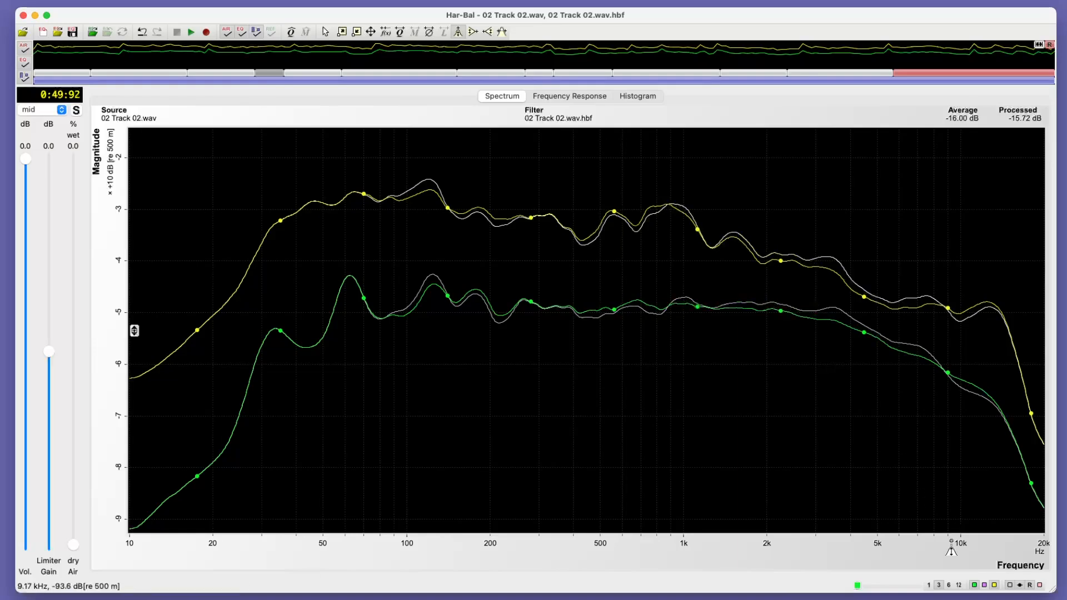
pyautogui.click(958, 585)
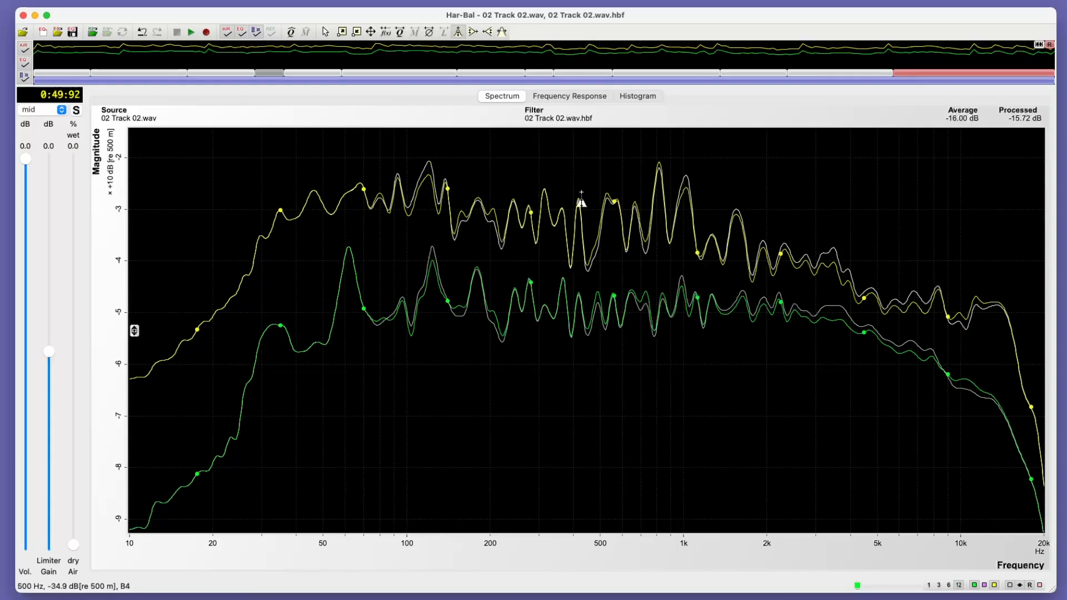
# Add a peak-taming band from about 750 to 885 Hz, and reduce the peak near 810 Hz in its Peak Taming spectrum
pyautogui.click(502, 32)
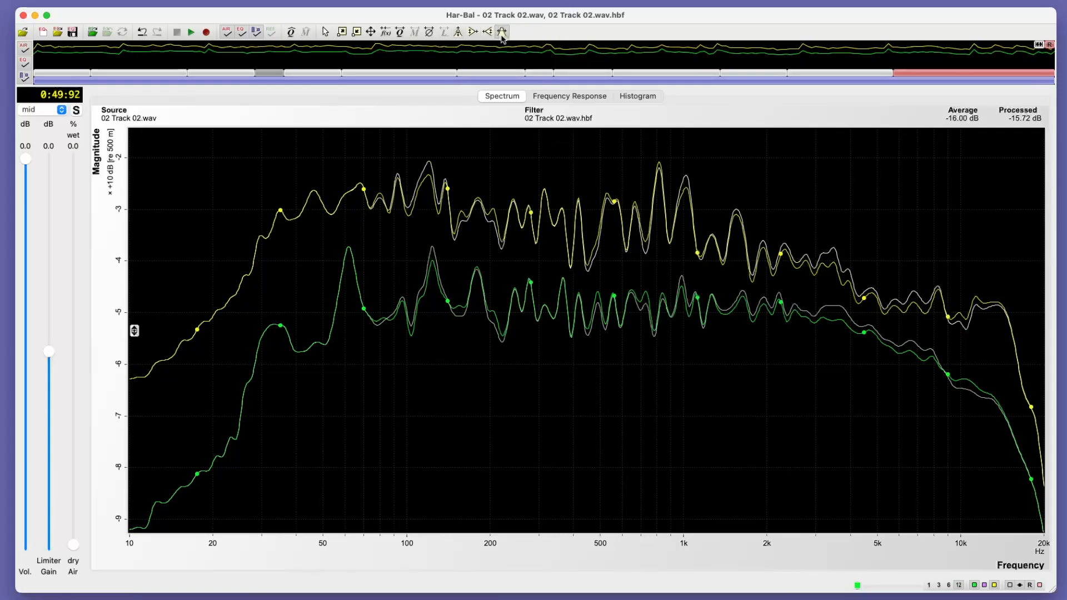
pyautogui.moveTo(649, 252); pyautogui.dragTo(669, 247)
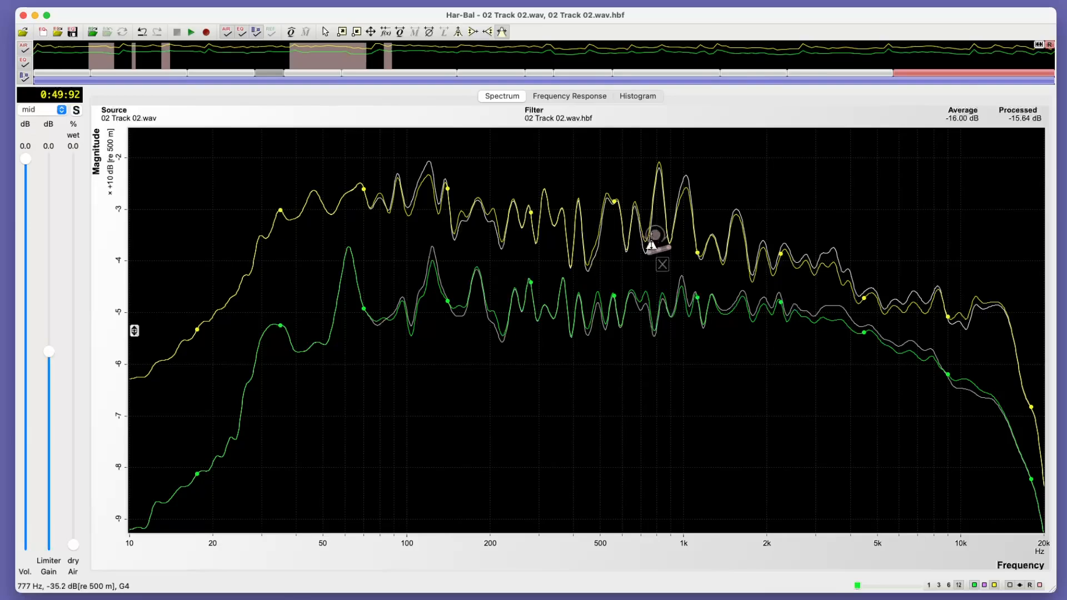
pyautogui.click(651, 233)
pyautogui.moveTo(644, 210); pyautogui.dragTo(644, 220)
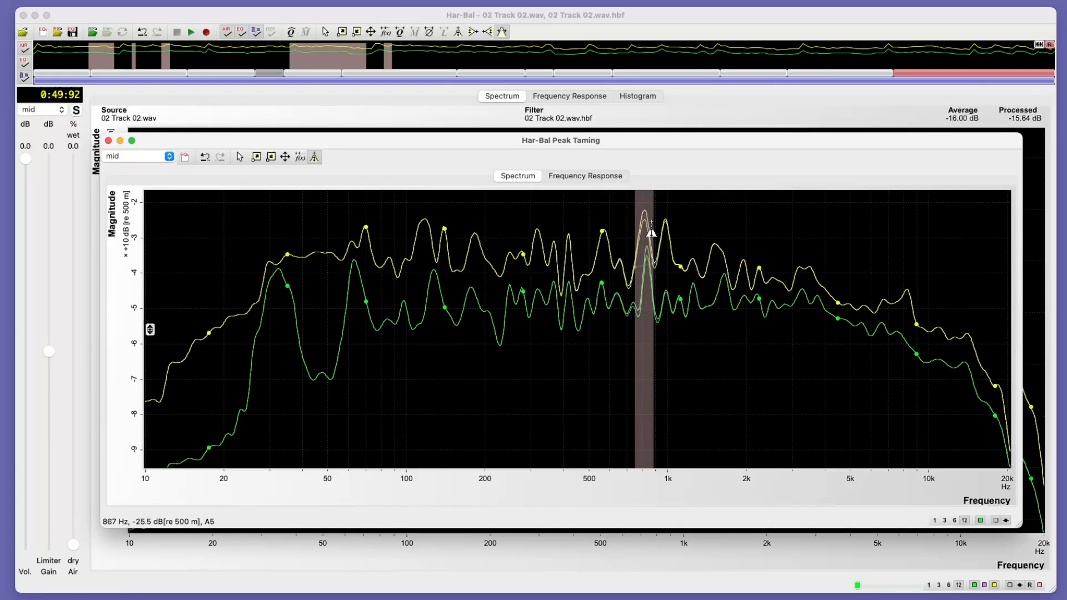
pyautogui.click(108, 140)
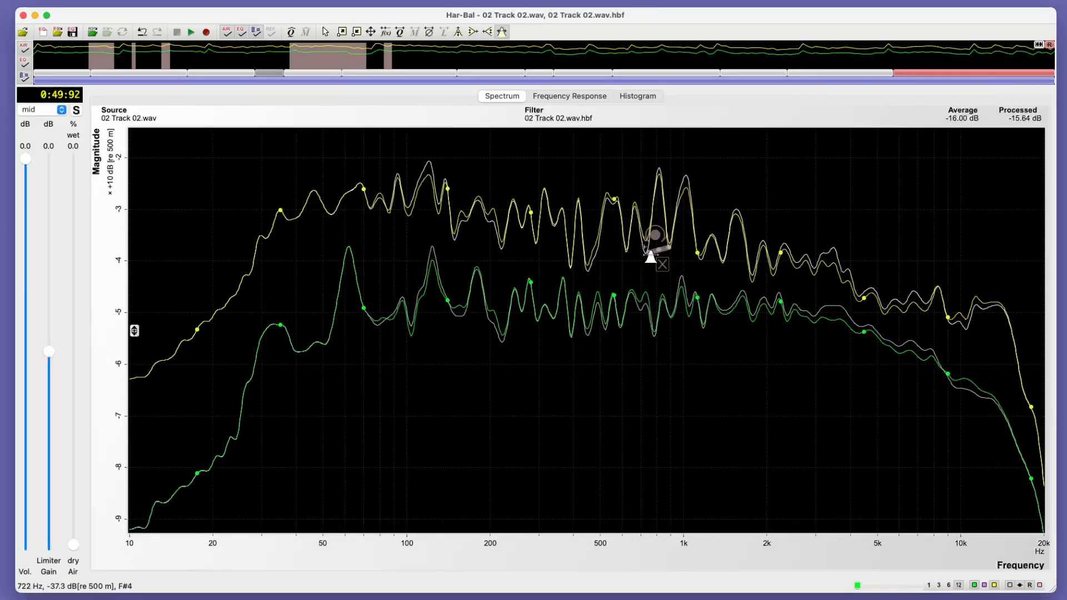
# Reduce the tamed peak near 810 Hz a little further in the Peak Taming spectrum of the 750–885 Hz band
pyautogui.click(657, 233)
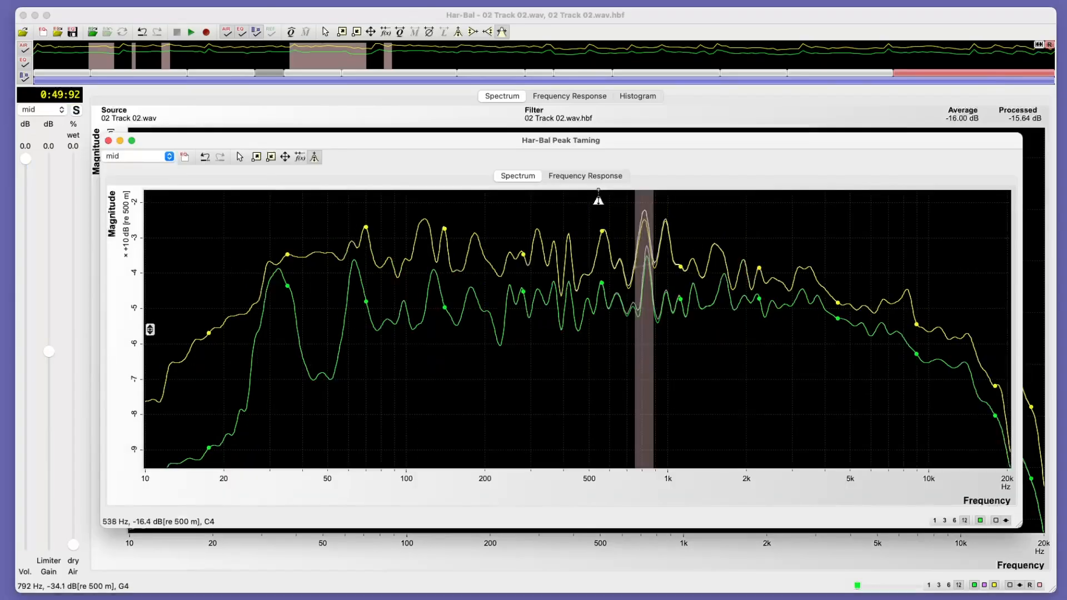
pyautogui.moveTo(644, 218); pyautogui.dragTo(644, 225)
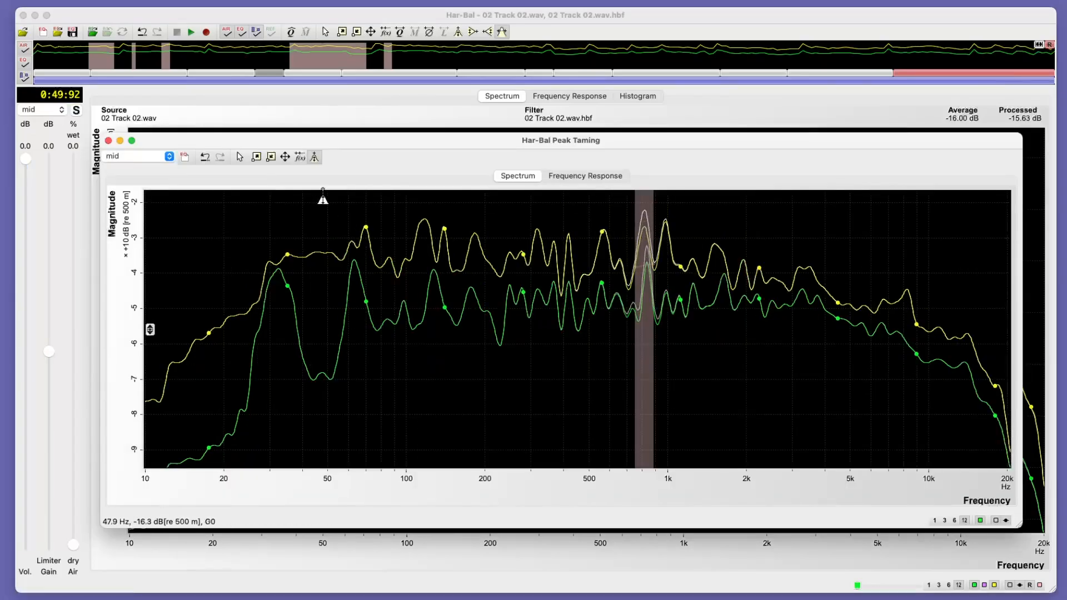
pyautogui.click(109, 141)
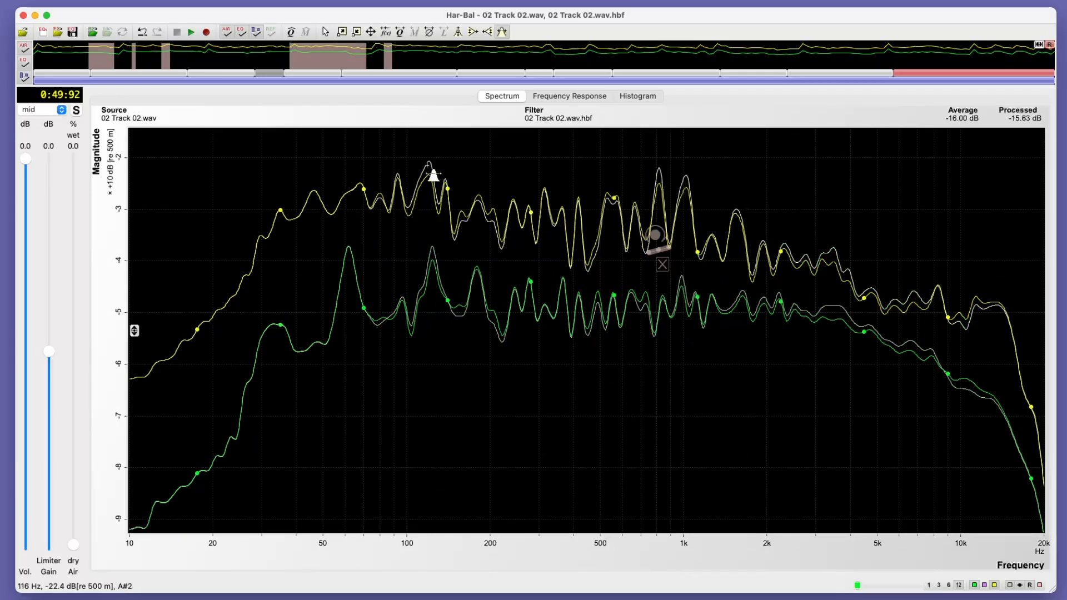
# Play the current section from its start and compare it with the EQ bypassed and engaged
pyautogui.click(55, 74)
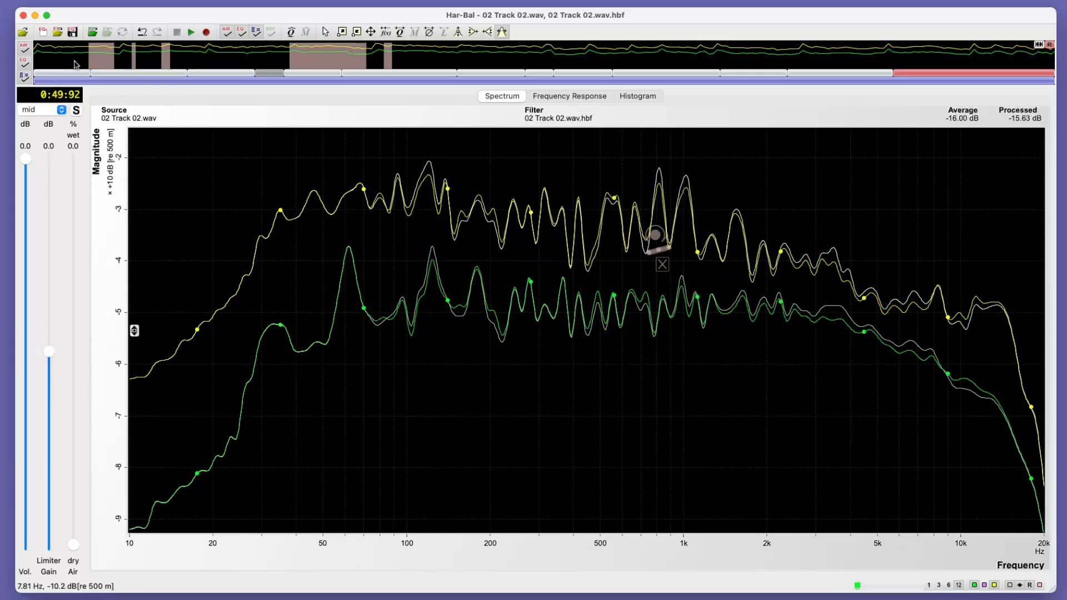
pyautogui.click(43, 55)
pyautogui.click(190, 35)
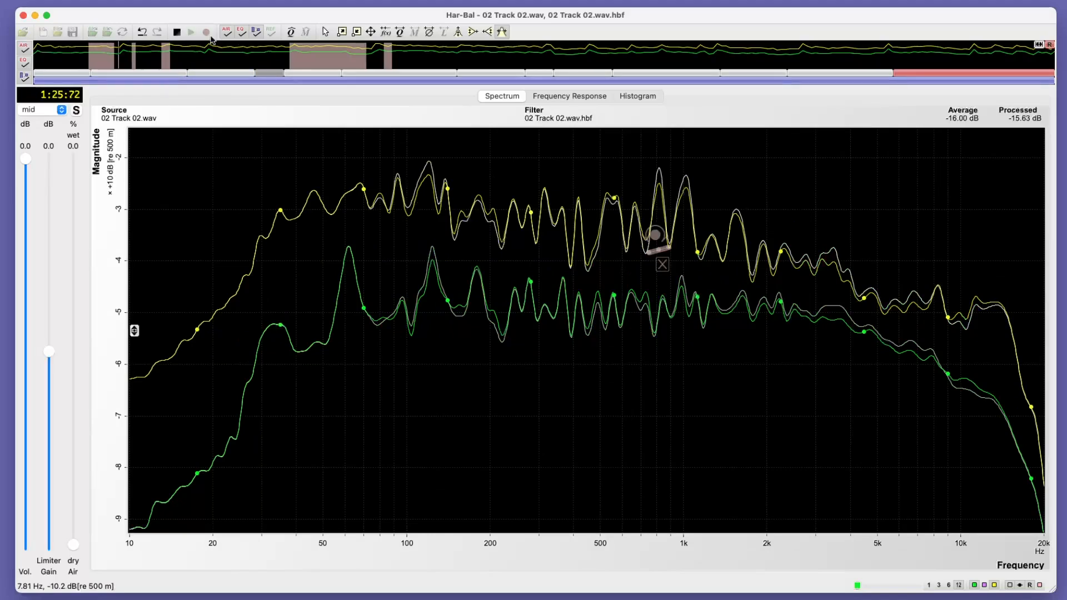
pyautogui.click(242, 34)
pyautogui.click(242, 34)
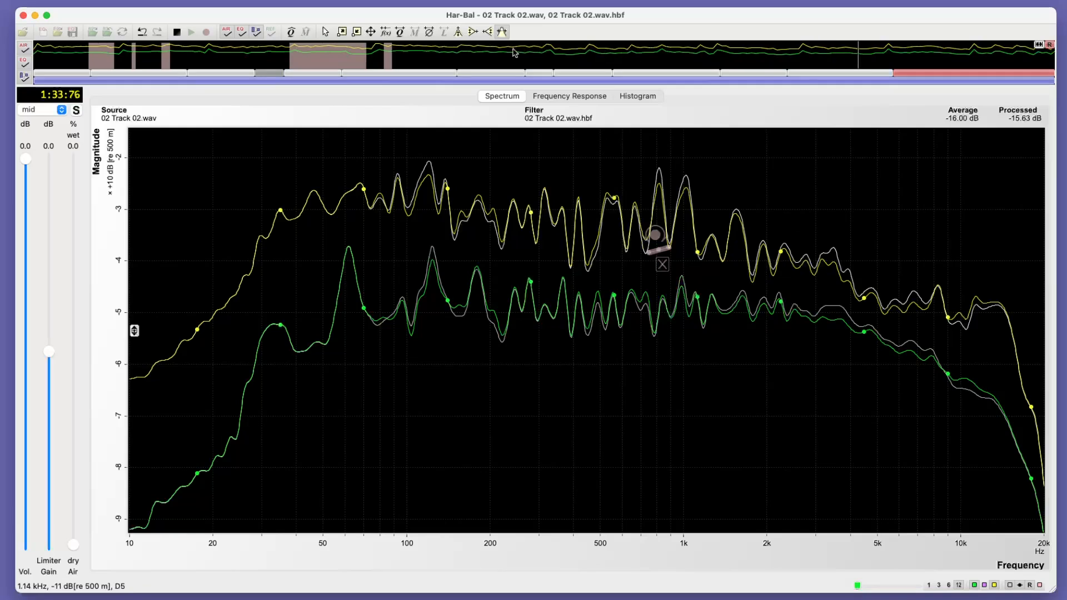
# Raise the average spectrum above about 9 kHz and slightly between 3.5 and 5 kHz while replaying the section from its start
pyautogui.click(458, 33)
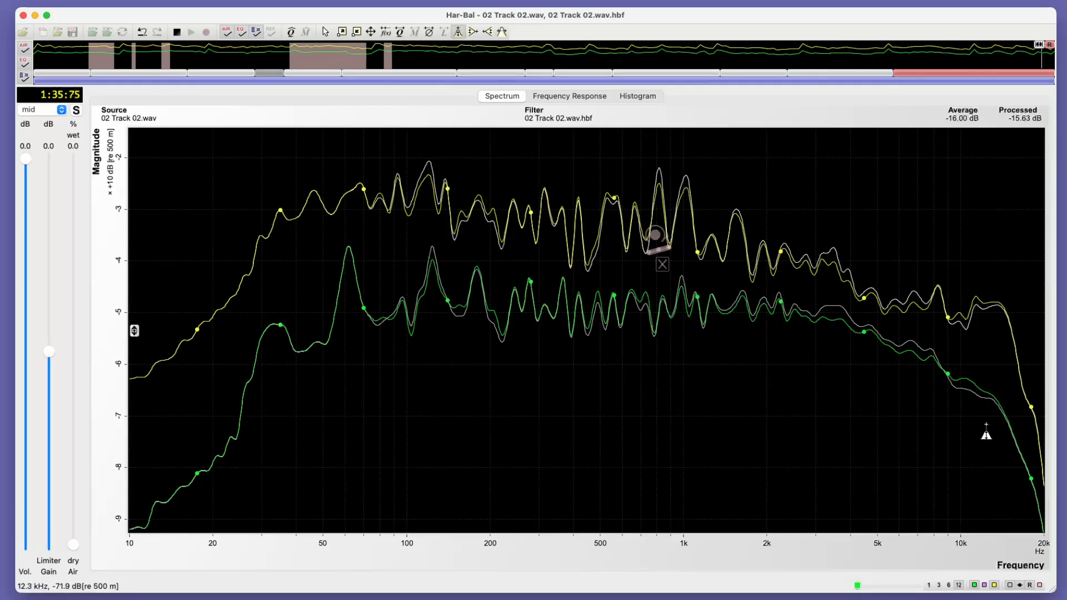
pyautogui.click(52, 59)
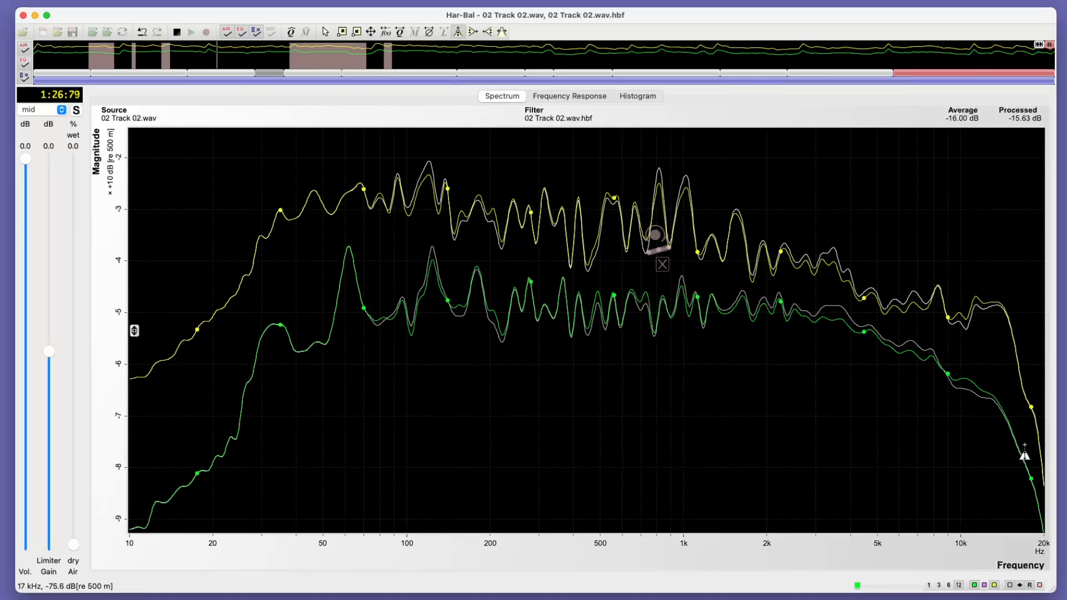
pyautogui.moveTo(1001, 402); pyautogui.dragTo(939, 414)
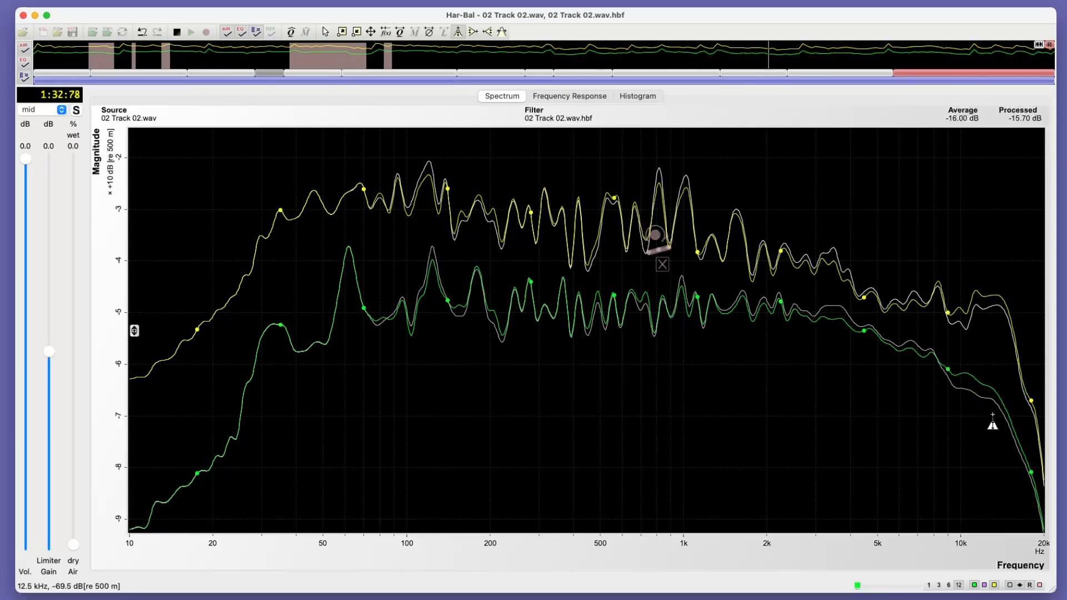
pyautogui.moveTo(1006, 408); pyautogui.dragTo(971, 401)
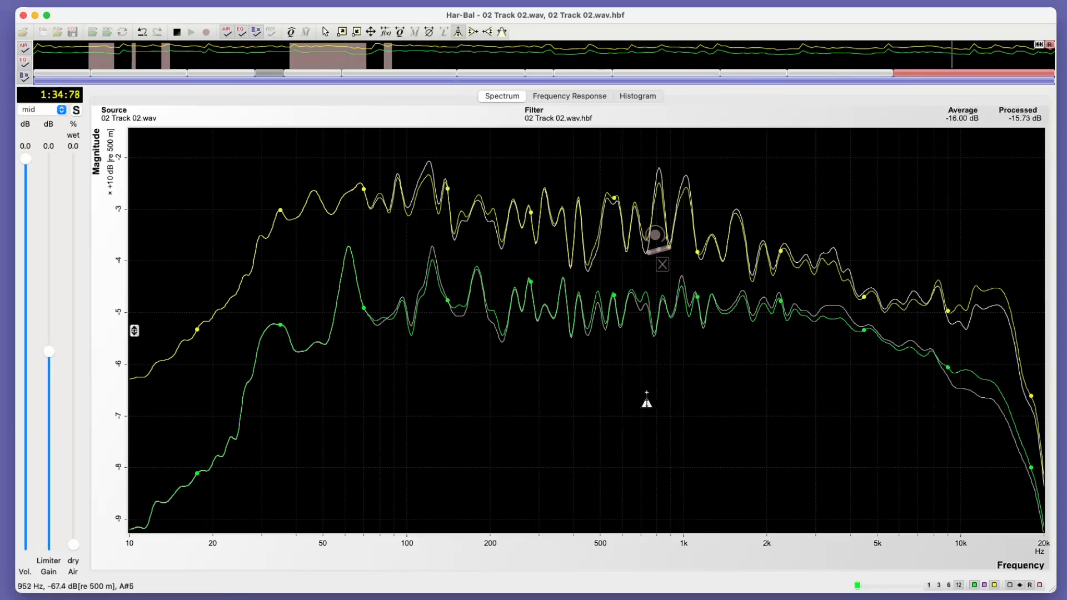
pyautogui.click(44, 51)
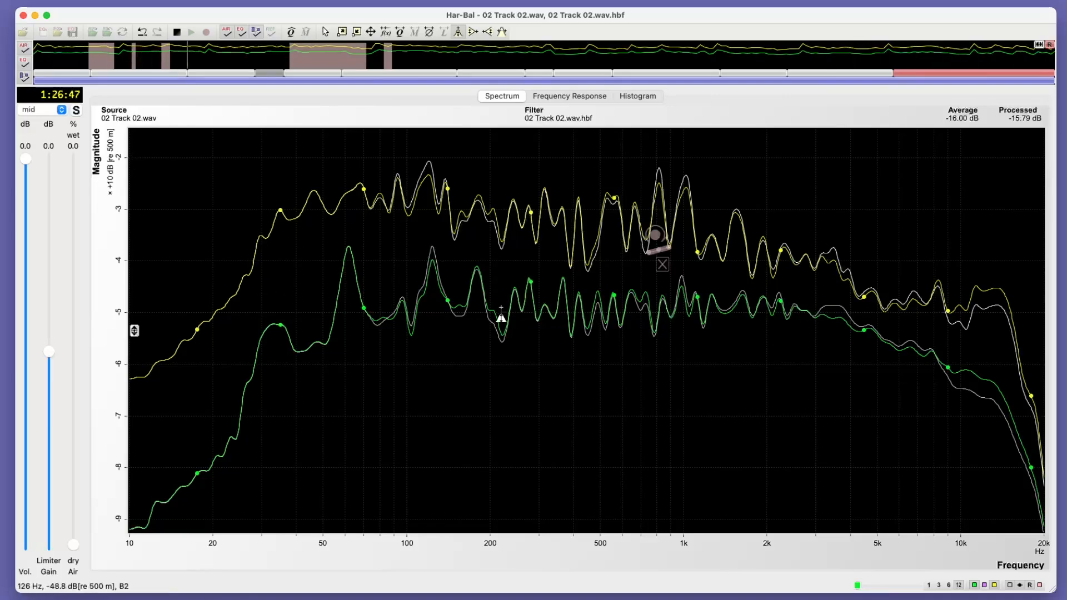
pyautogui.moveTo(891, 349); pyautogui.dragTo(866, 340)
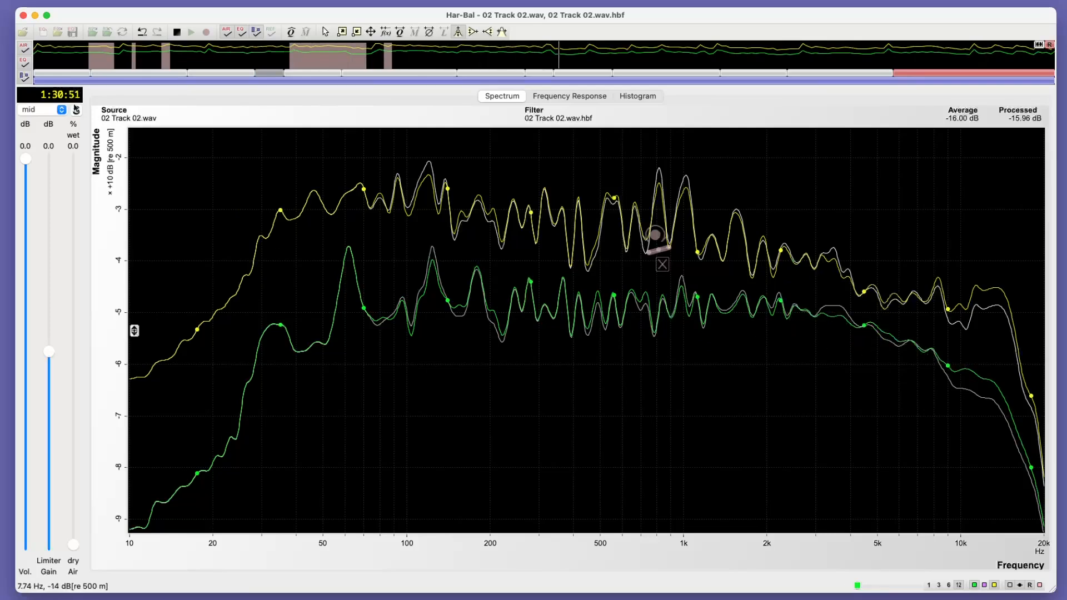
# Lower the average spectrum's peaks near 62 Hz and 125 Hz while the section plays, and stop playback
pyautogui.click(53, 57)
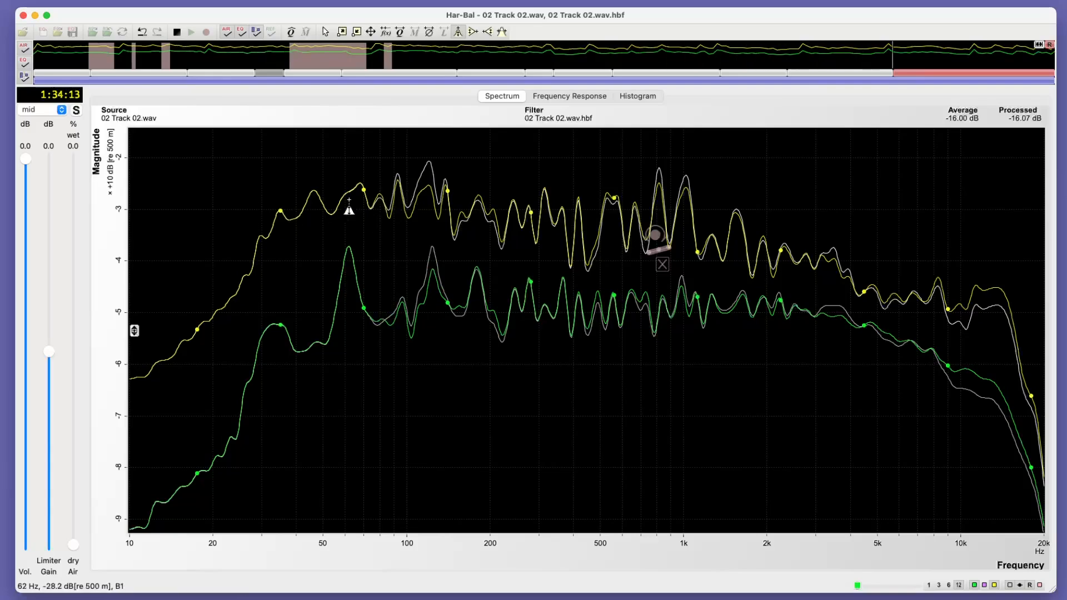
pyautogui.moveTo(352, 255); pyautogui.dragTo(353, 264)
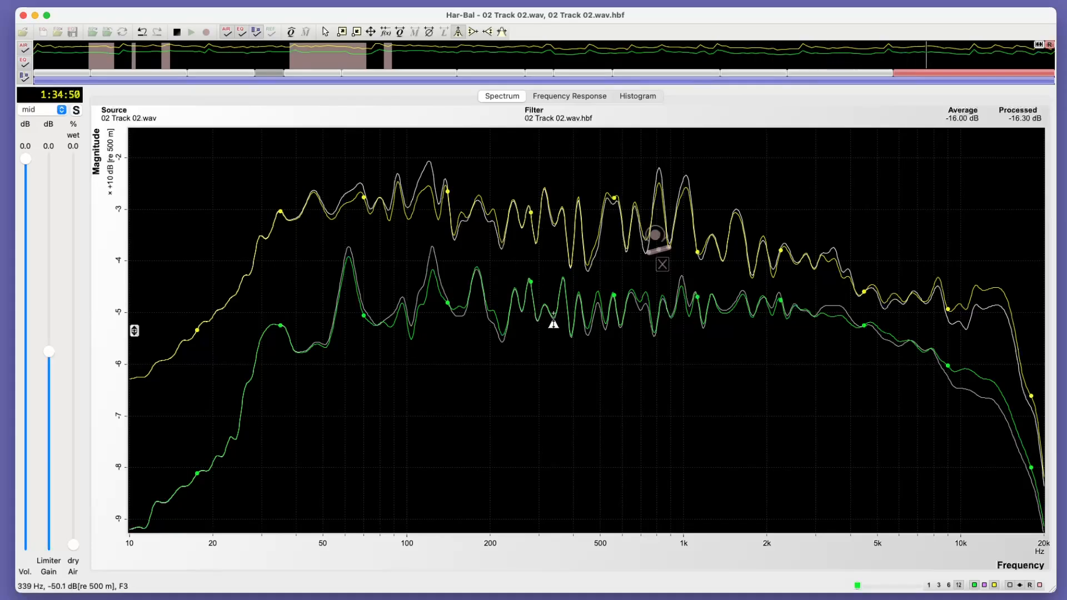
pyautogui.click(176, 32)
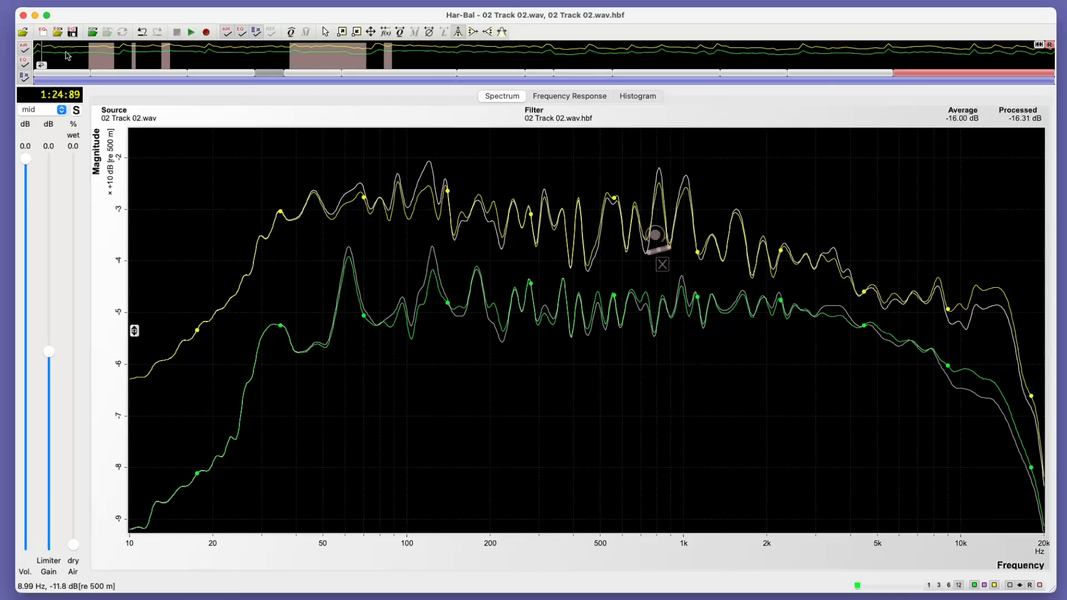
# Play the current section with the live spectrum displayed to check it against the average and peak curves
pyautogui.click(189, 33)
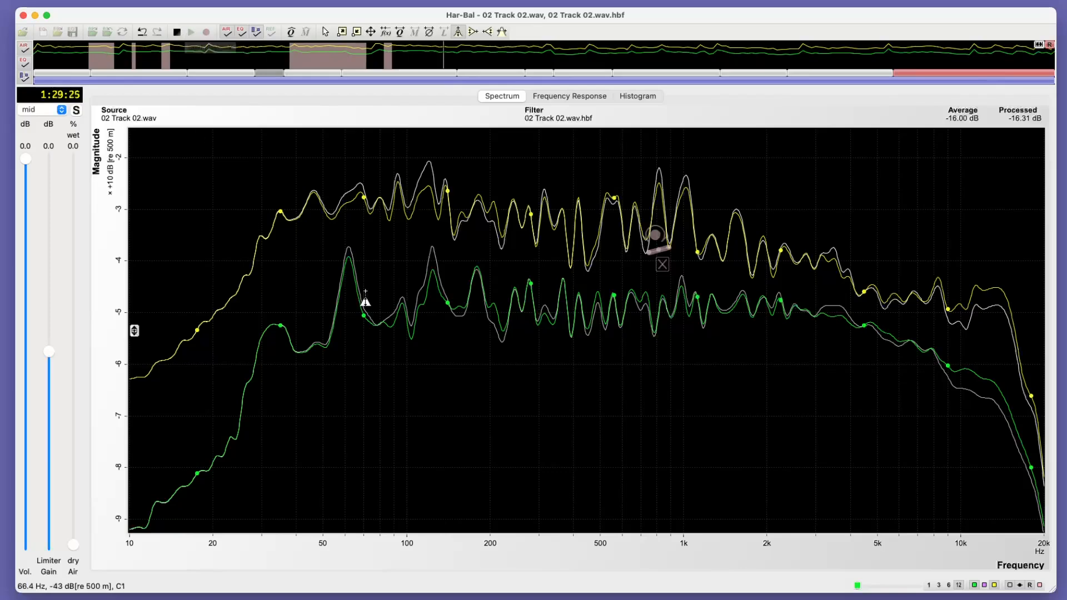
pyautogui.click(983, 585)
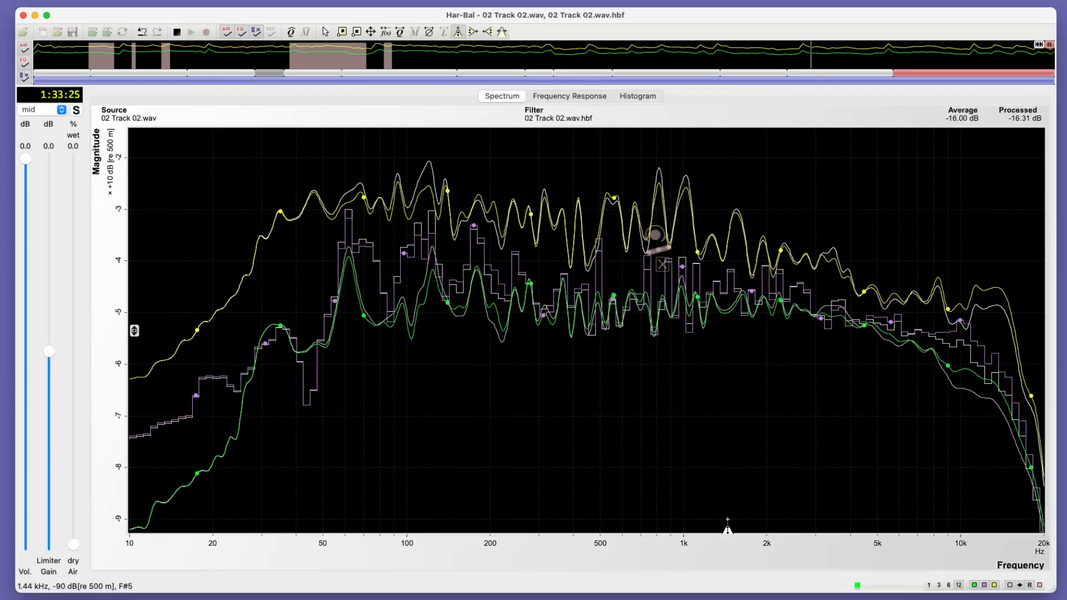
pyautogui.click(178, 36)
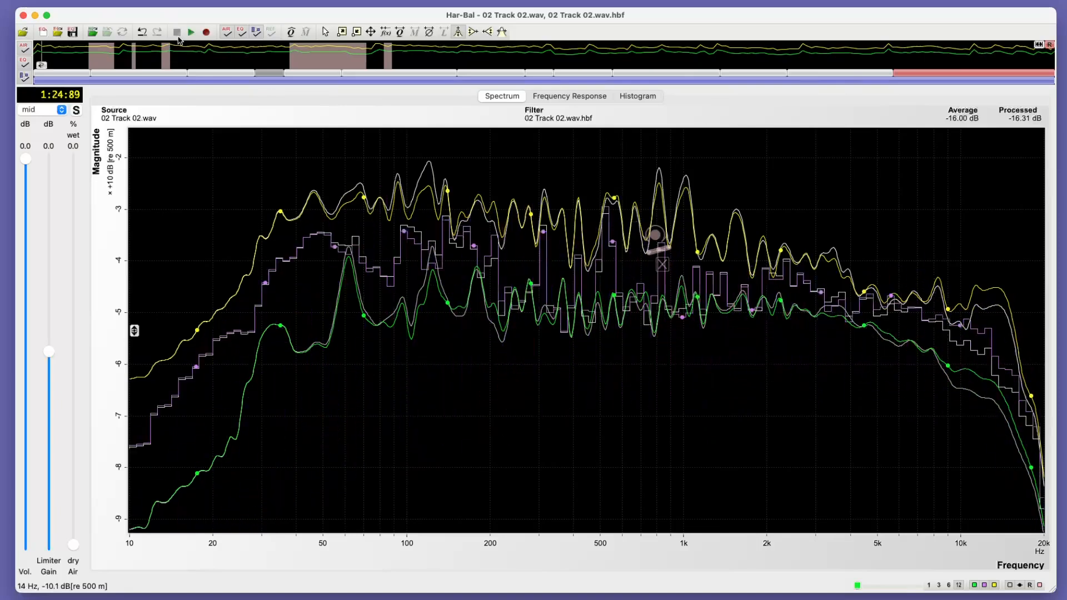
# Return to the whole track, switch to the section that starts just before 0:59, and play it from near its start
pyautogui.click(1038, 45)
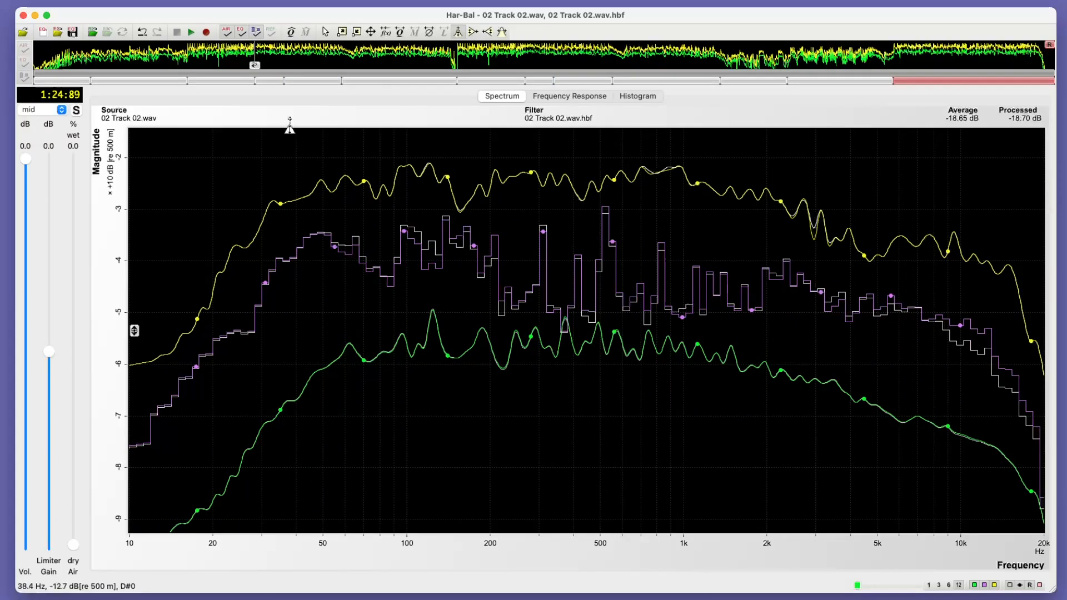
pyautogui.click(226, 84)
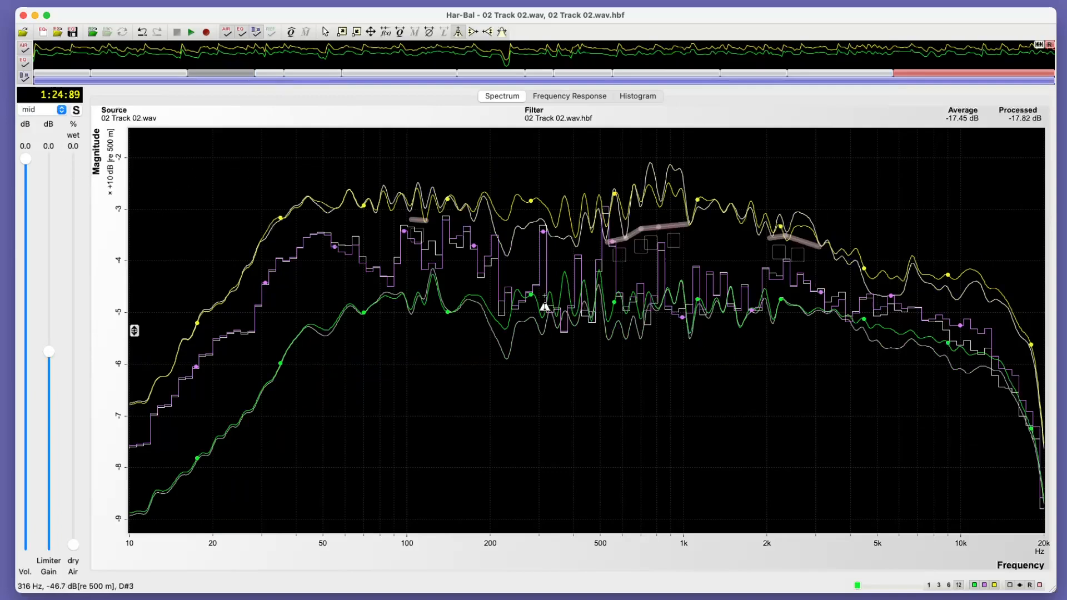
pyautogui.click(44, 53)
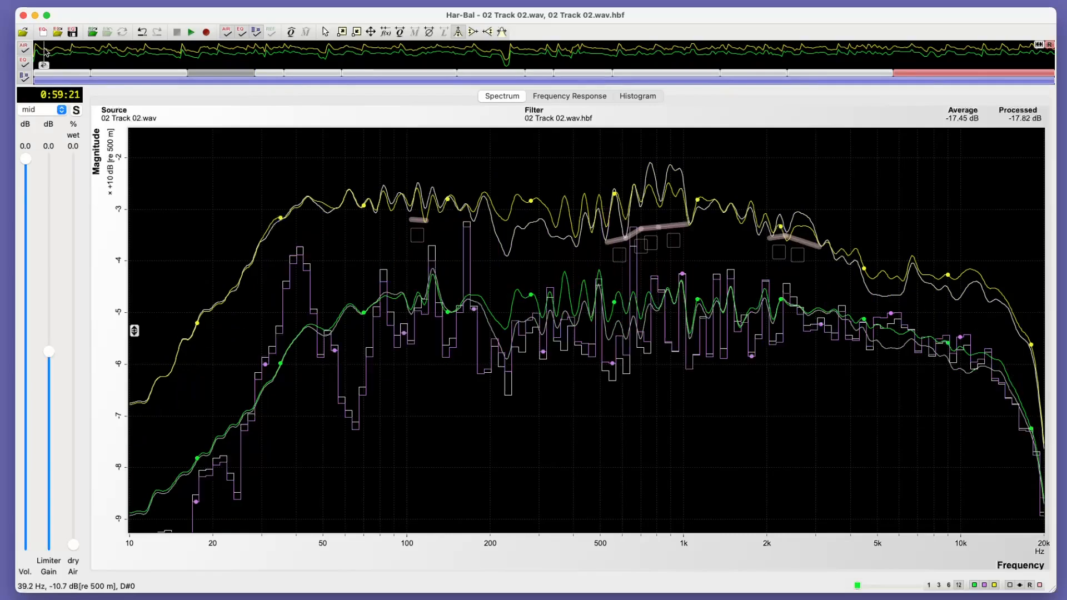
pyautogui.click(192, 32)
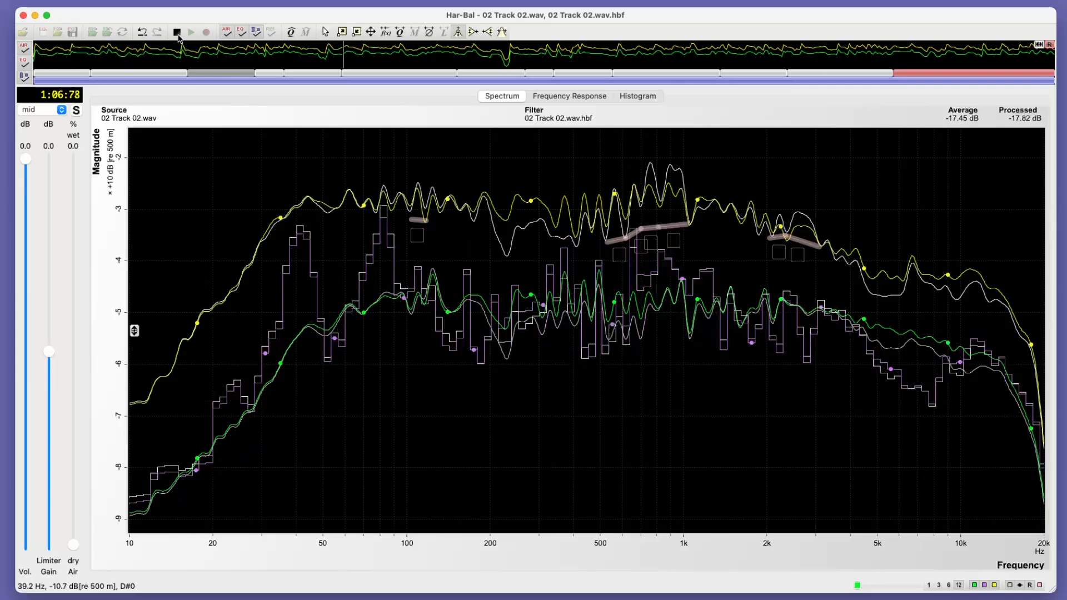
pyautogui.click(177, 33)
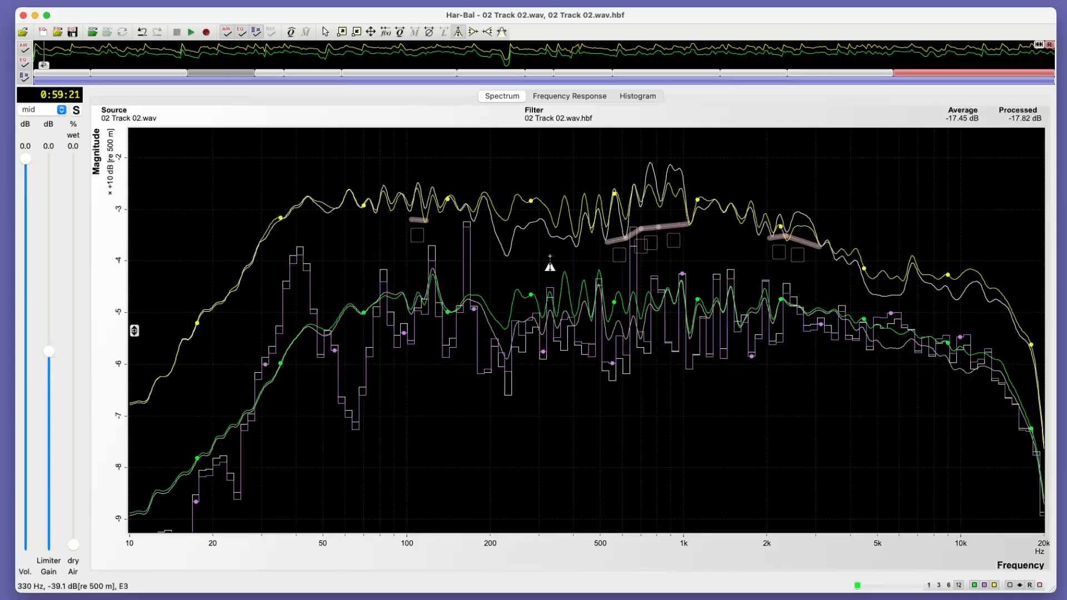
# Ease the section's peak taming by raising the tamed peaks near 770, 927 and 575 Hz by about 1.5, 1.7 and 1.5 dB
pyautogui.click(652, 247)
pyautogui.doubleClick(649, 212)
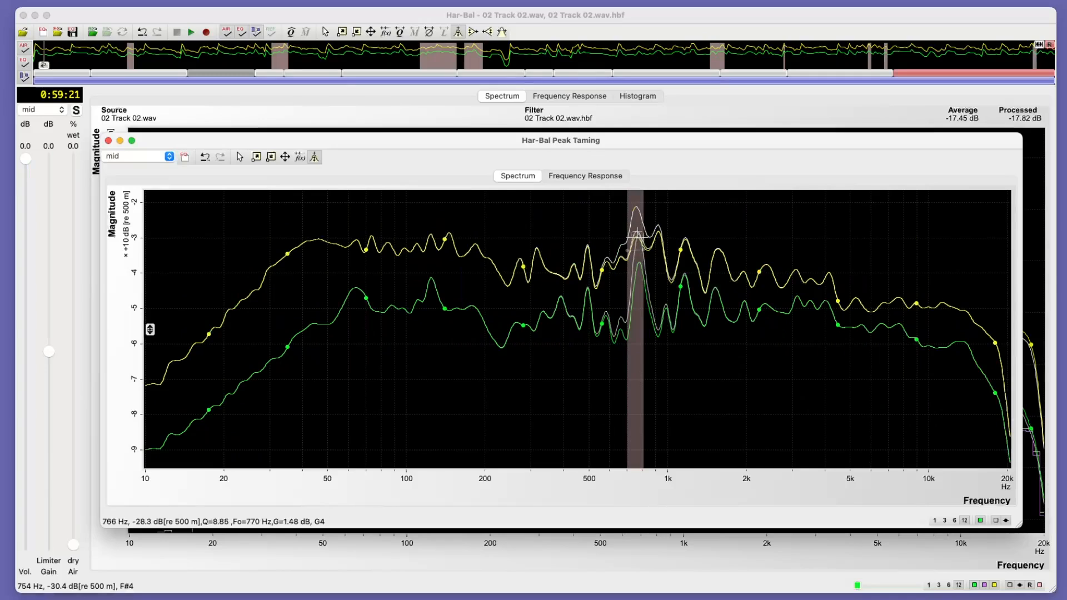
pyautogui.click(108, 140)
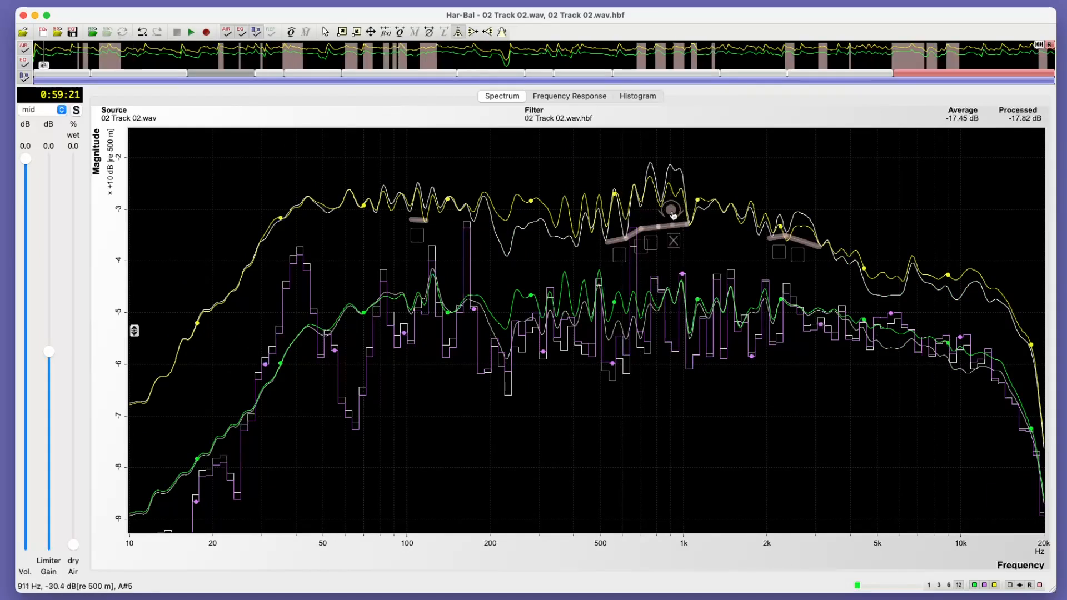
pyautogui.click(672, 211)
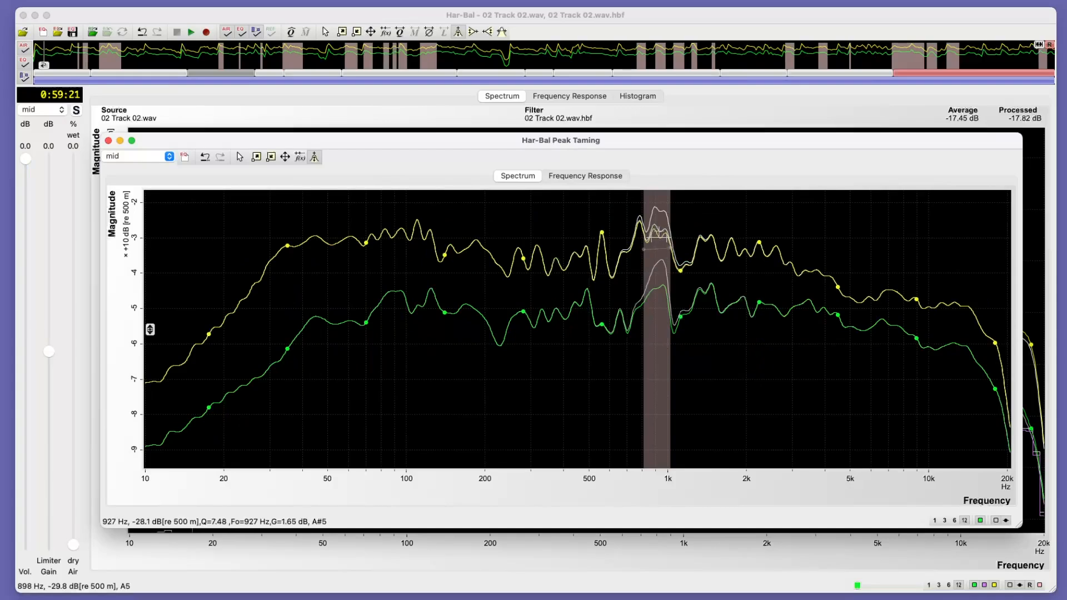
pyautogui.click(108, 141)
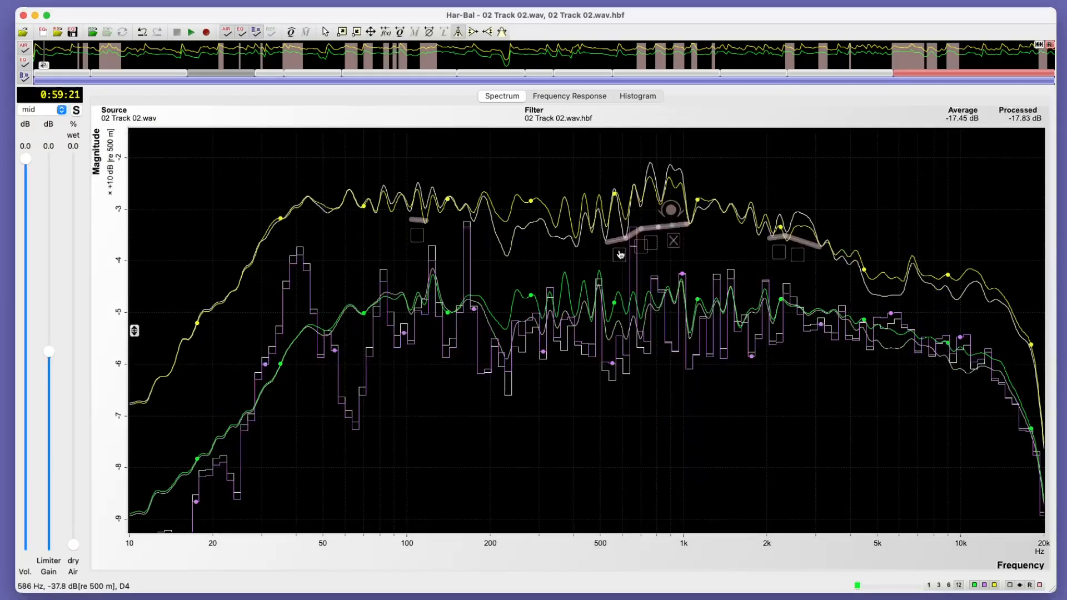
pyautogui.doubleClick(614, 228)
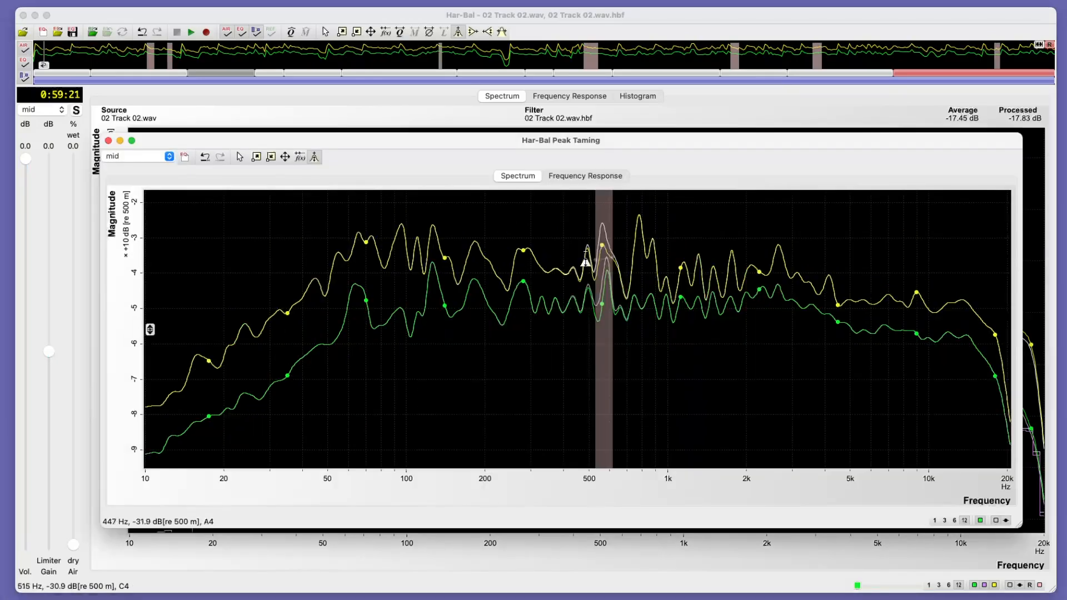
pyautogui.moveTo(604, 247); pyautogui.dragTo(595, 249)
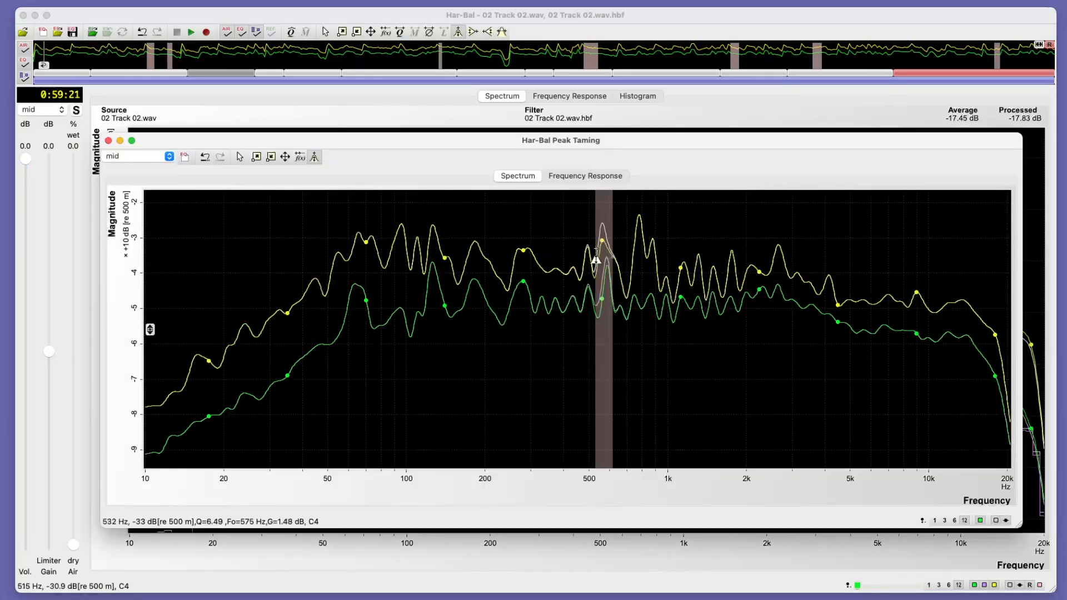
pyautogui.click(109, 141)
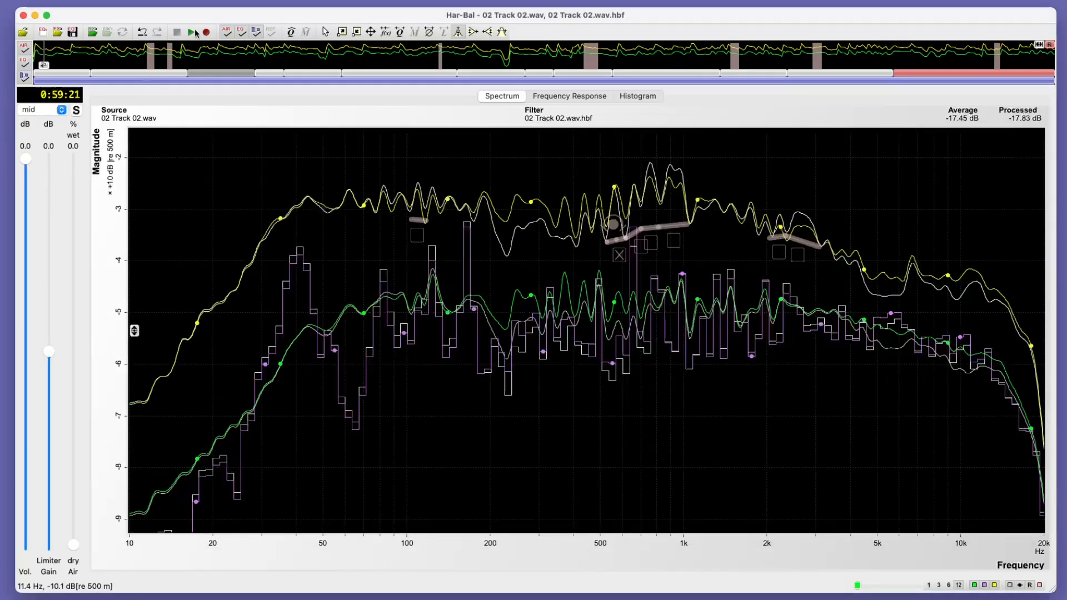
# During playback, raise the tamed peak near 2.57 kHz by about 1.2 dB and remove the adjoining peak-taming band near 2.2 kHz
pyautogui.click(192, 31)
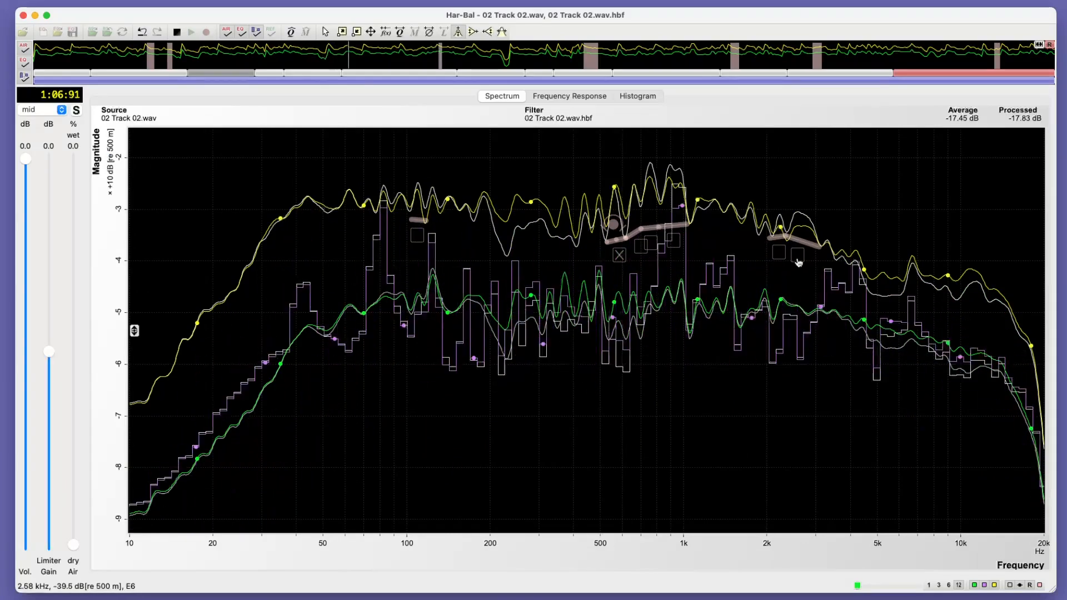
pyautogui.click(806, 229)
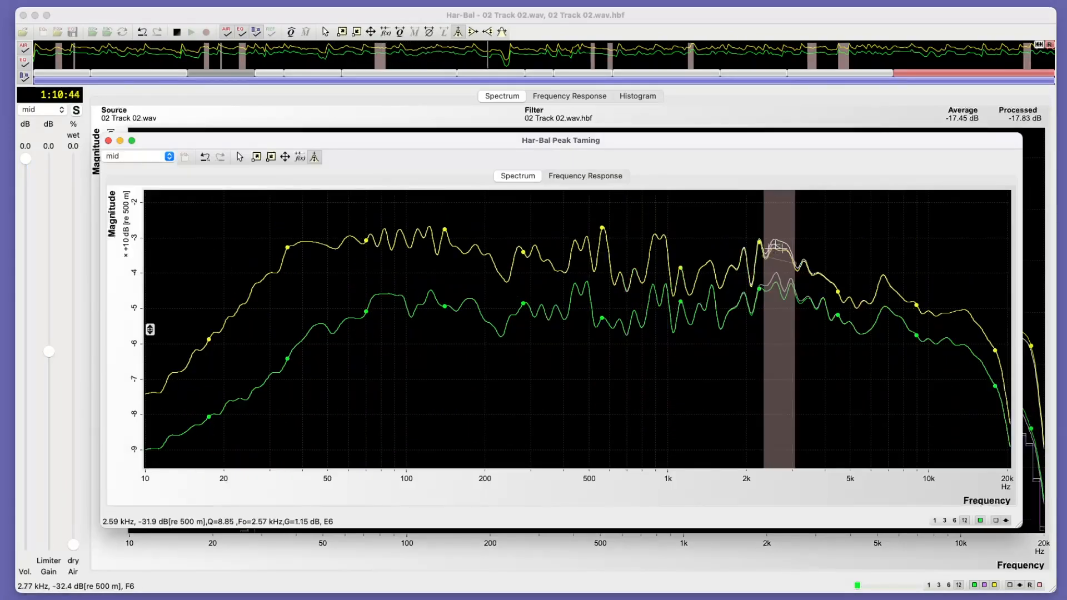
pyautogui.click(108, 141)
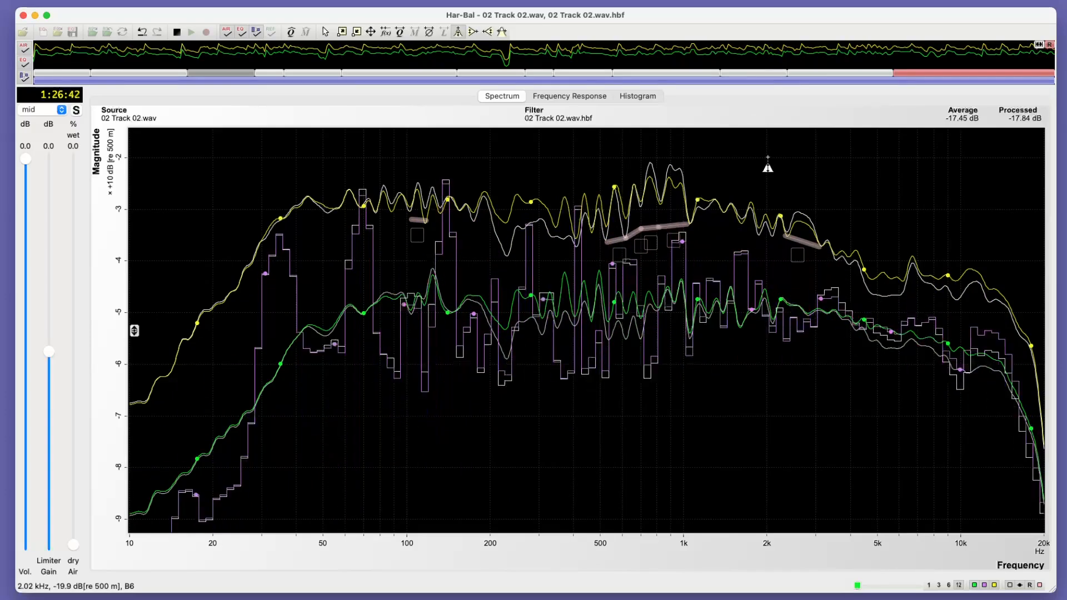
# Compare the section's playback with the EQ bypassed and engaged, jumping to about 1:16
pyautogui.click(240, 35)
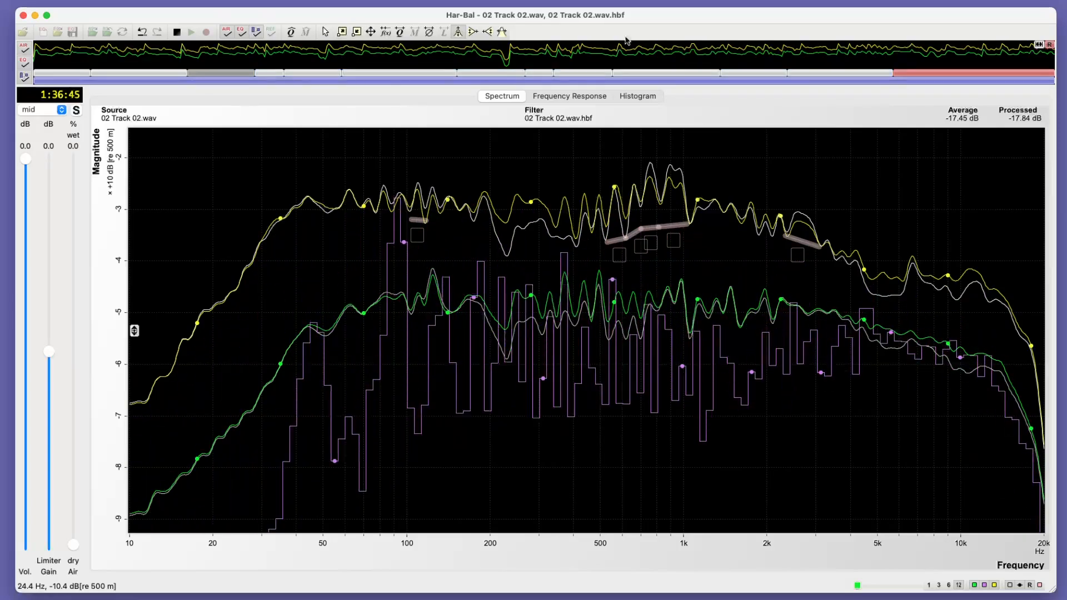
pyautogui.click(693, 60)
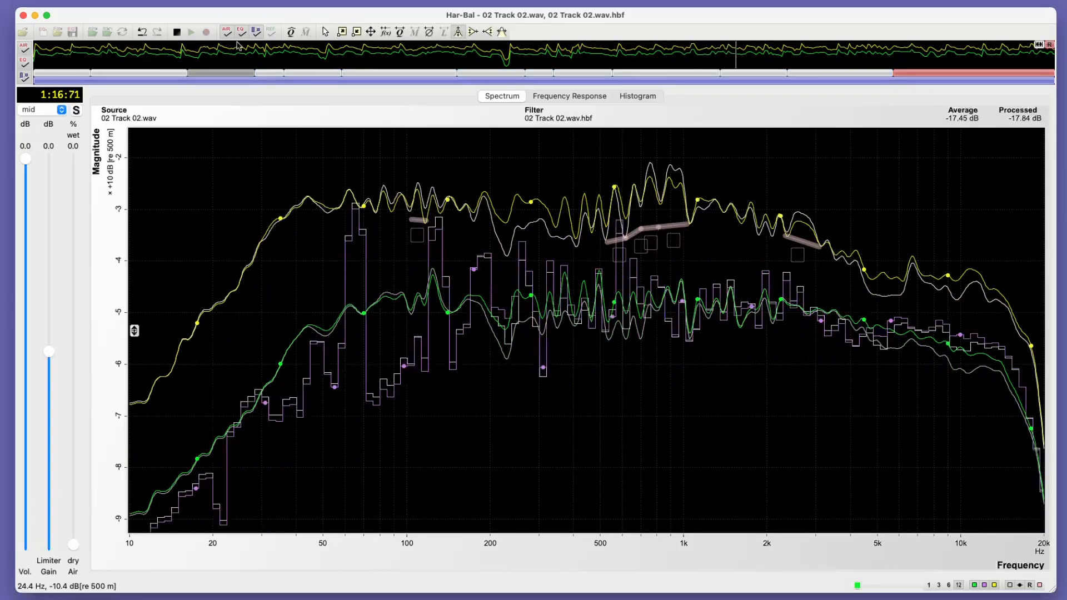
# Re-engage the EQ, return to the whole track and switch to the section that starts just before 1:25
pyautogui.click(241, 34)
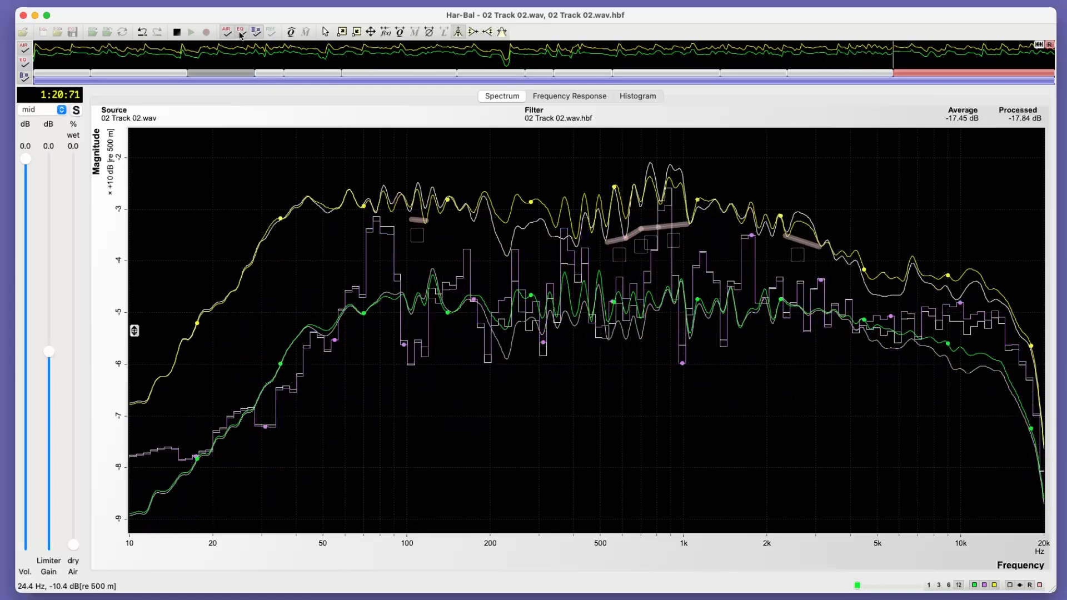
pyautogui.click(1049, 45)
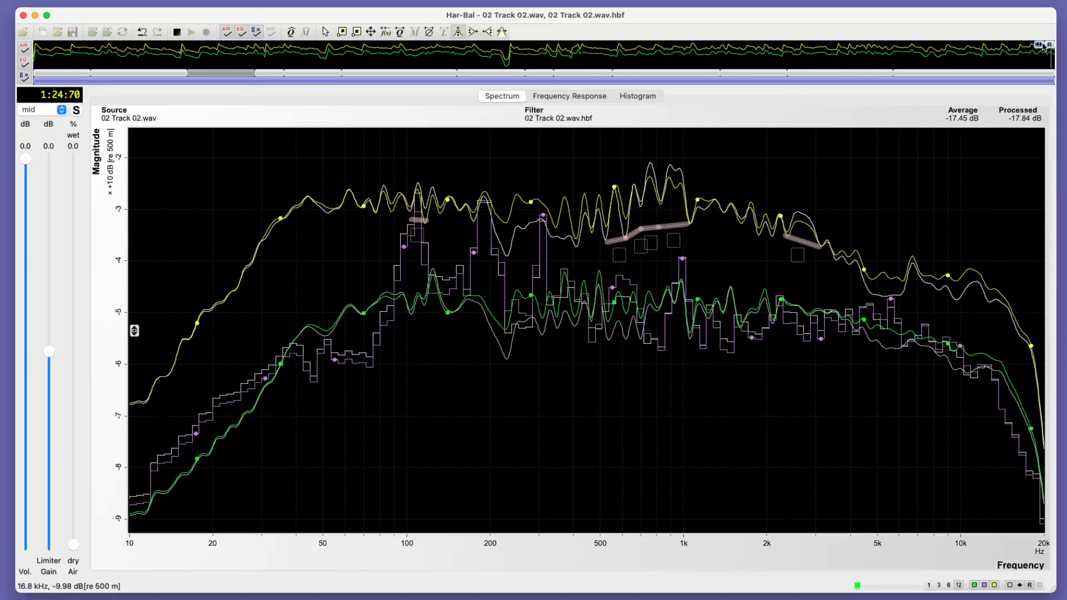
pyautogui.click(607, 83)
pyautogui.click(266, 83)
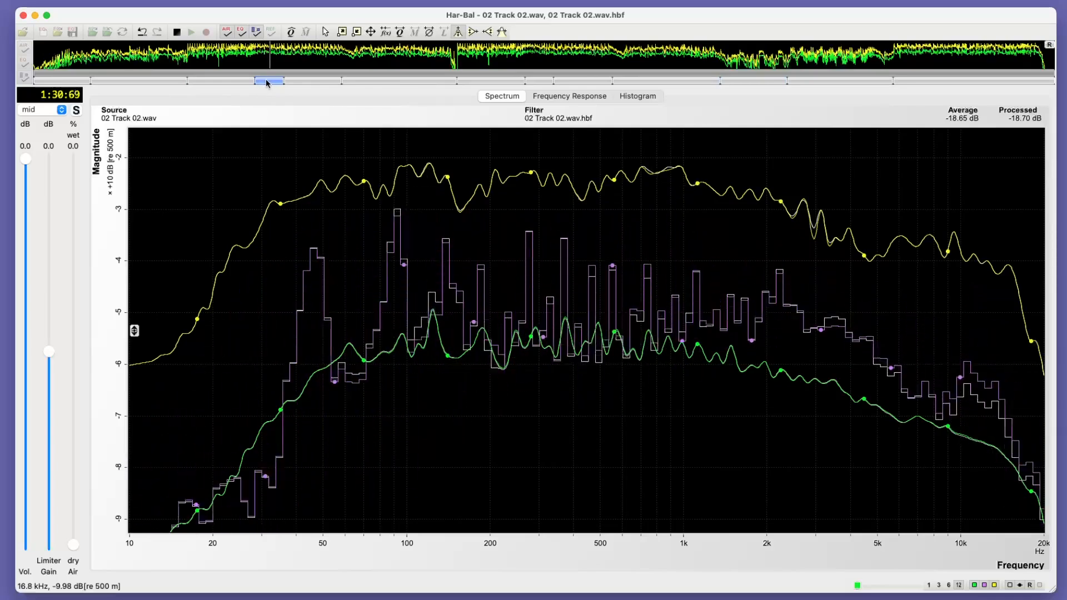
pyautogui.doubleClick(266, 81)
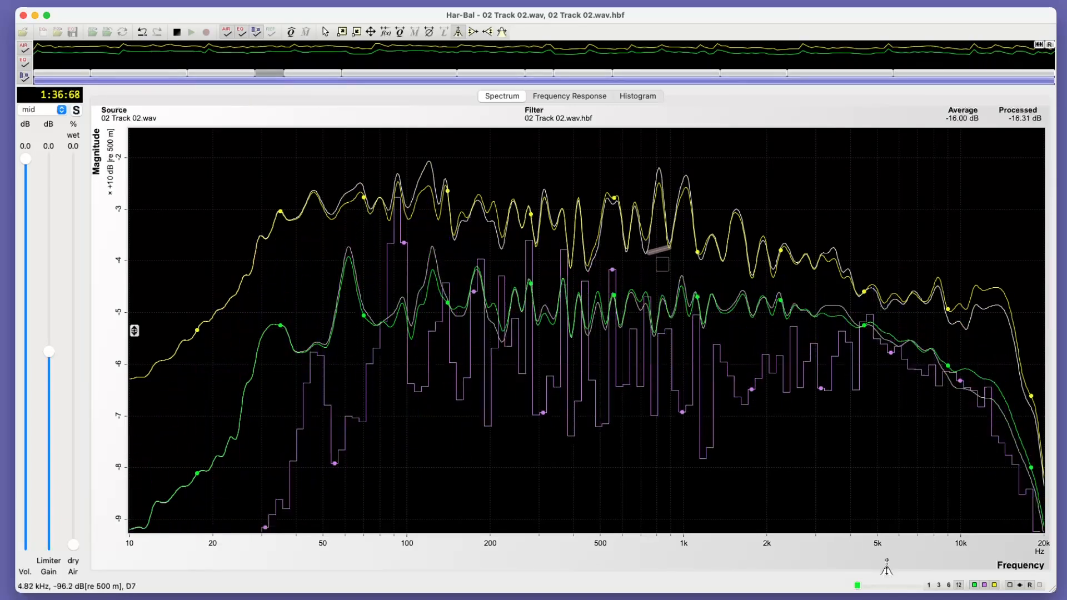
# At third-octave resolution, boost the section broadly around 4.03 kHz by about 0.8 dB with a Q near 0.335, and audition it
pyautogui.click(938, 585)
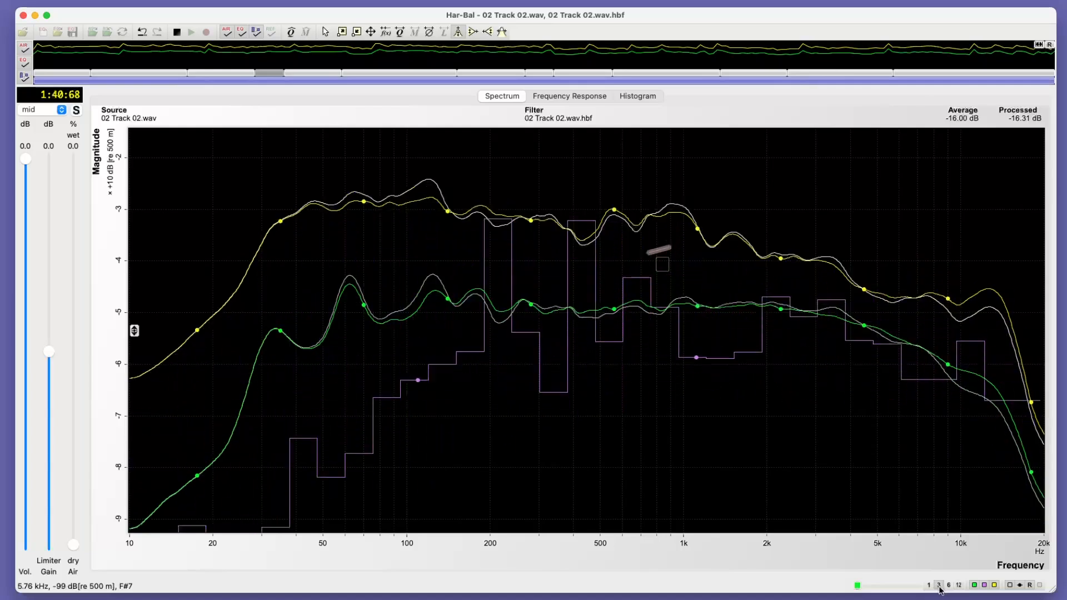
pyautogui.click(176, 33)
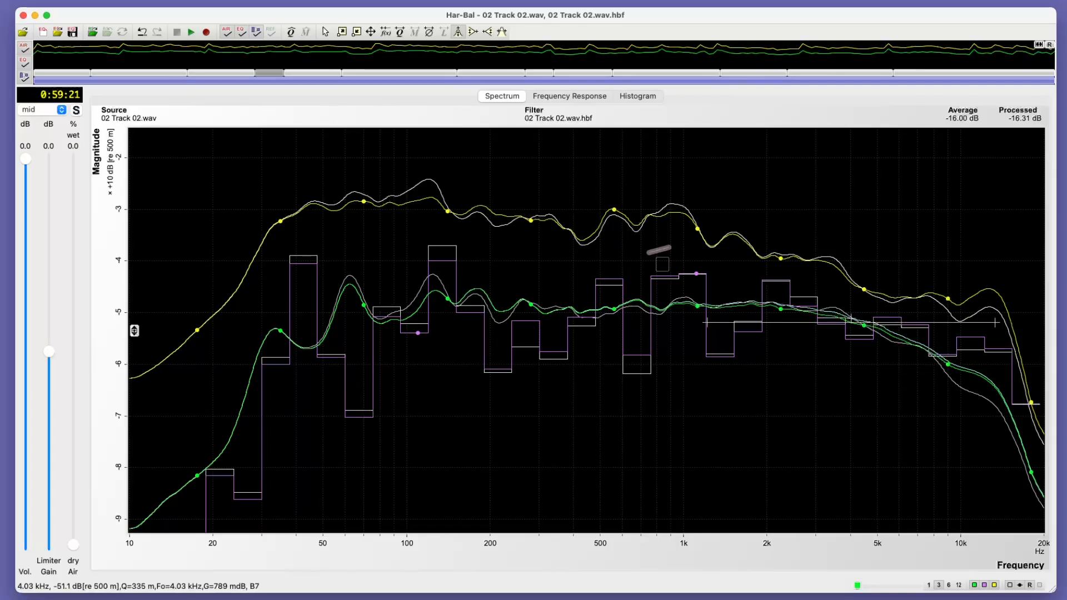
pyautogui.moveTo(851, 322); pyautogui.dragTo(850, 319)
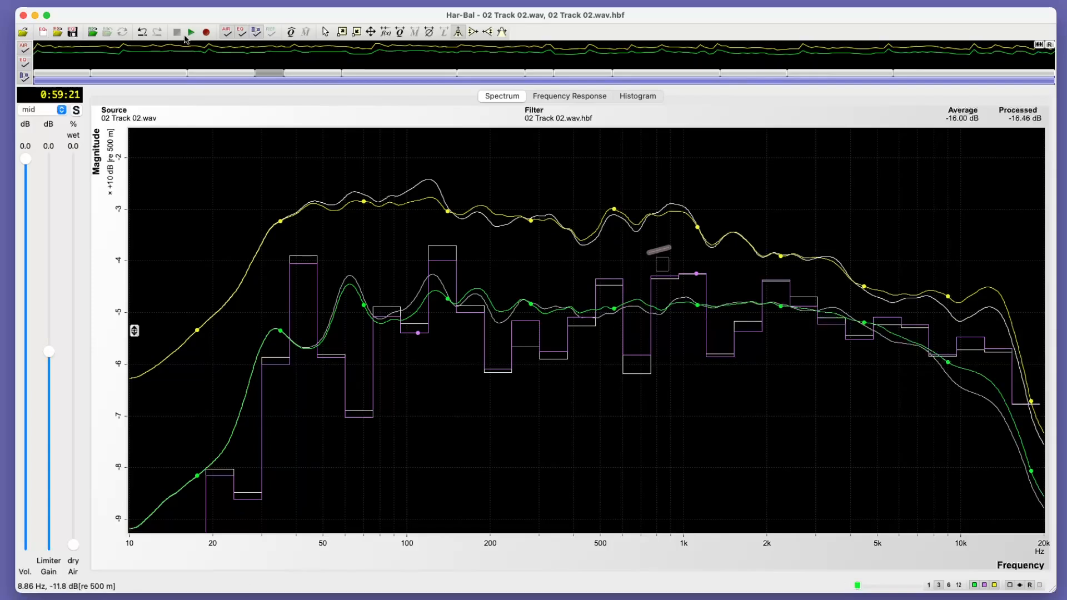
pyautogui.click(129, 57)
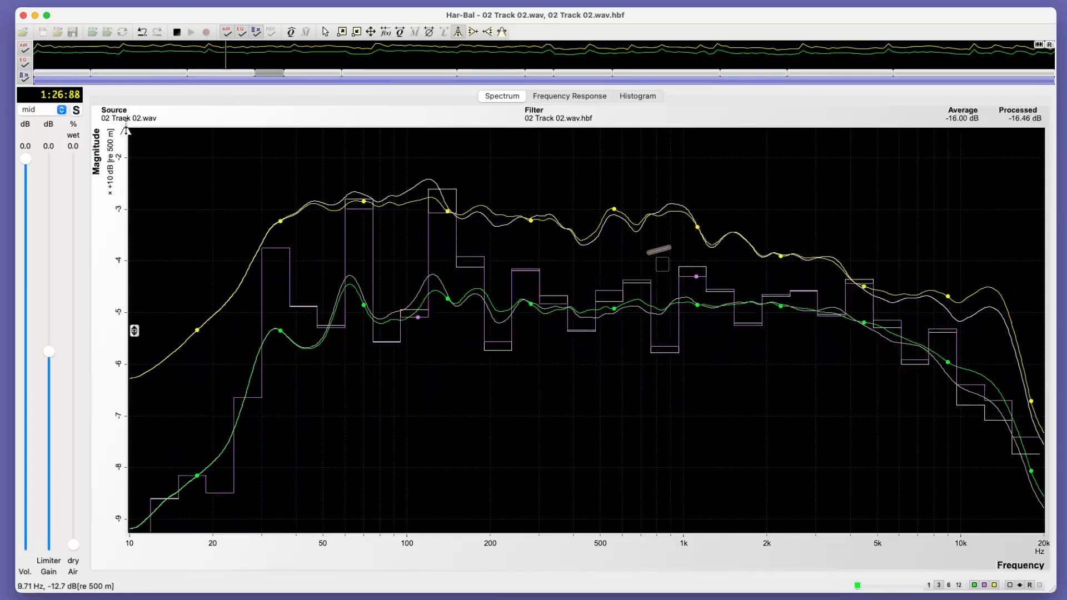
pyautogui.click(179, 35)
# Extend the timeline across the preceding section, switch to that section's spectrum and play the transition from 1:20:66
pyautogui.click(89, 82)
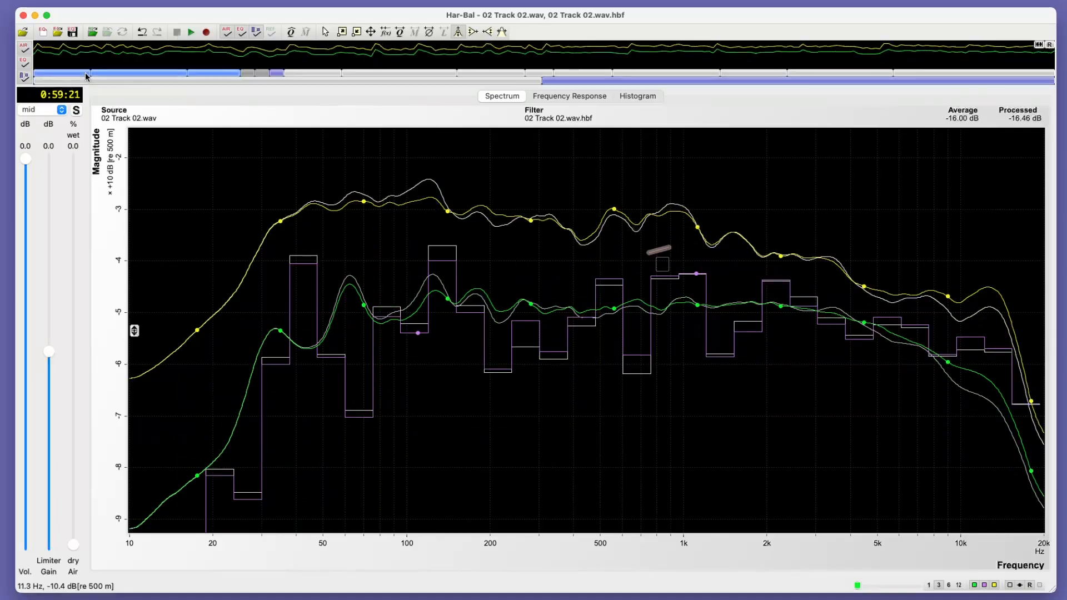
pyautogui.click(160, 56)
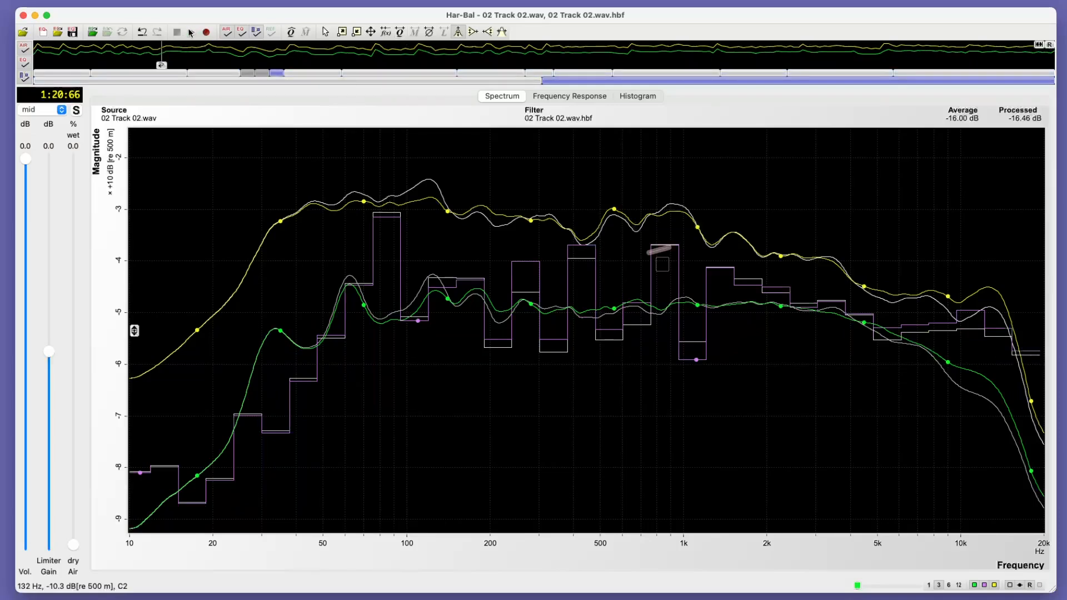
pyautogui.click(368, 81)
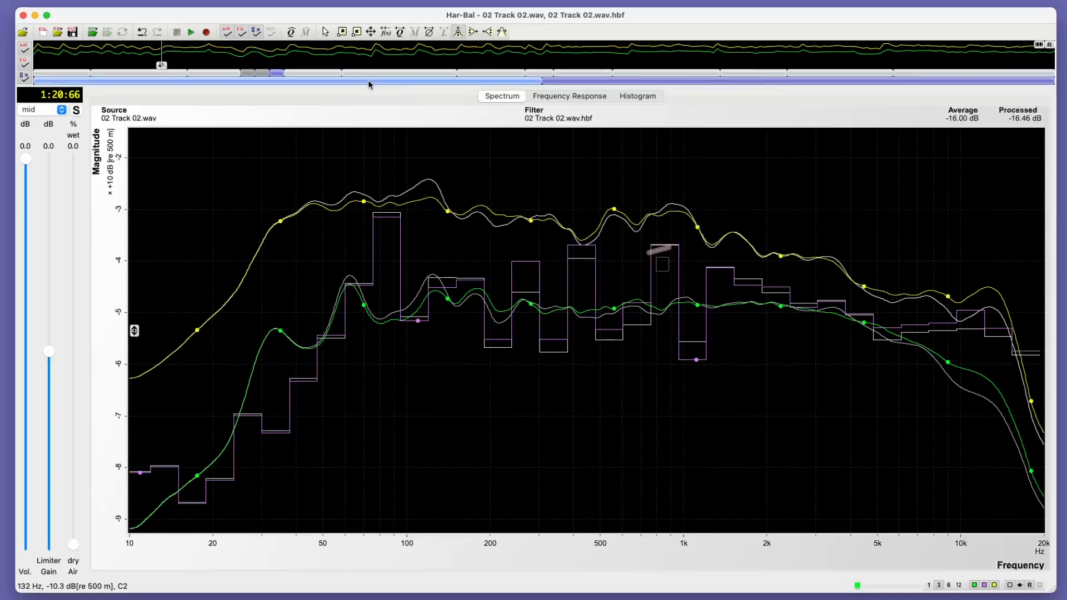
pyautogui.click(1028, 78)
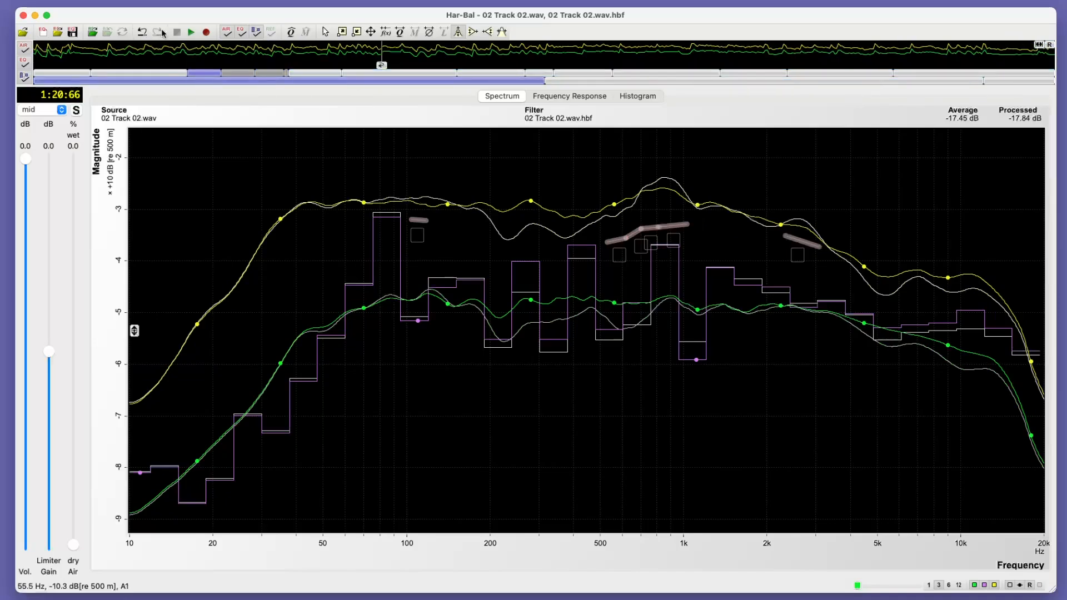
pyautogui.click(190, 33)
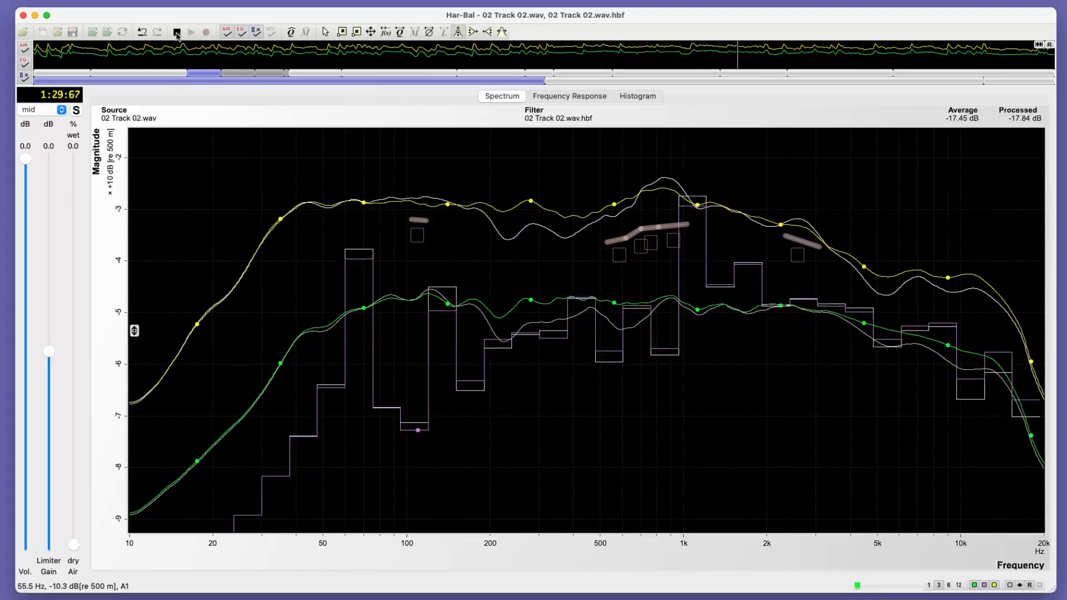
pyautogui.click(176, 32)
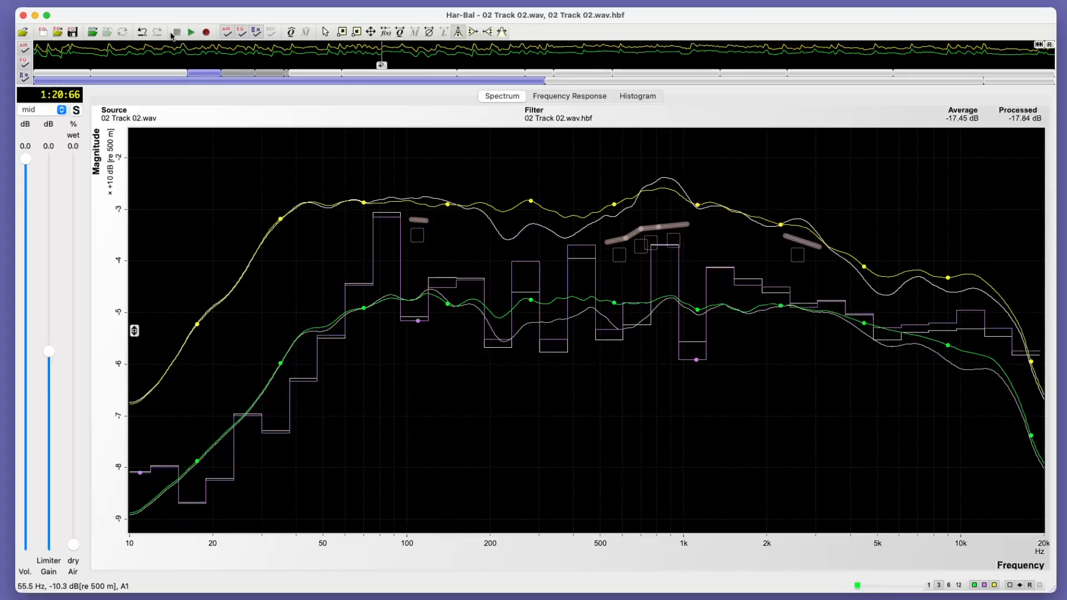
# At twelfth-octave resolution with the live spectrum hidden, raise the earlier section's spectrum near 1.68 kHz and 1.13 kHz
pyautogui.click(957, 585)
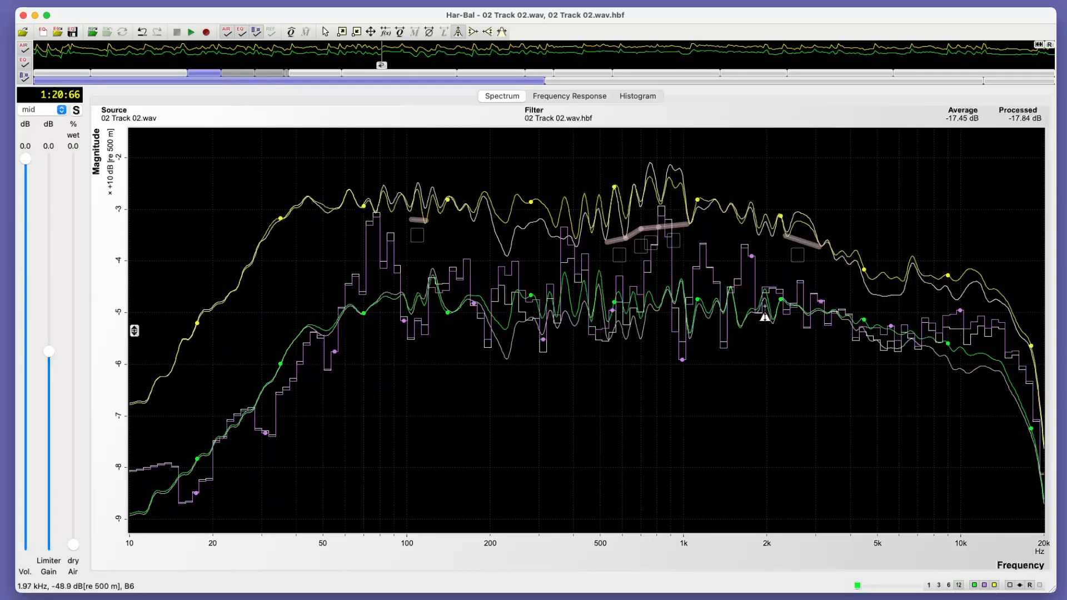
pyautogui.click(984, 585)
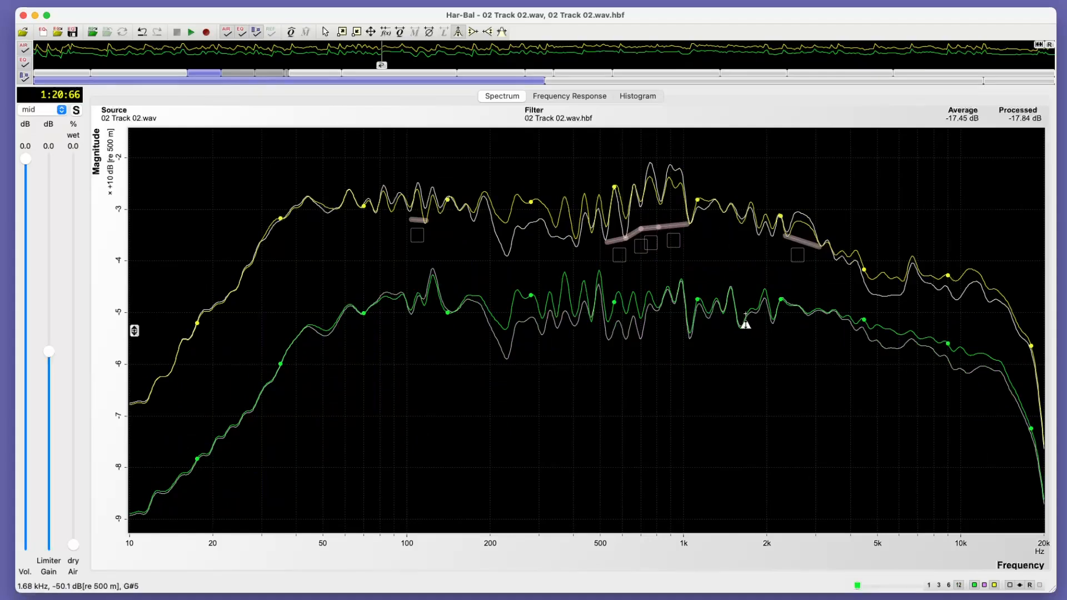
pyautogui.moveTo(746, 316); pyautogui.dragTo(747, 301)
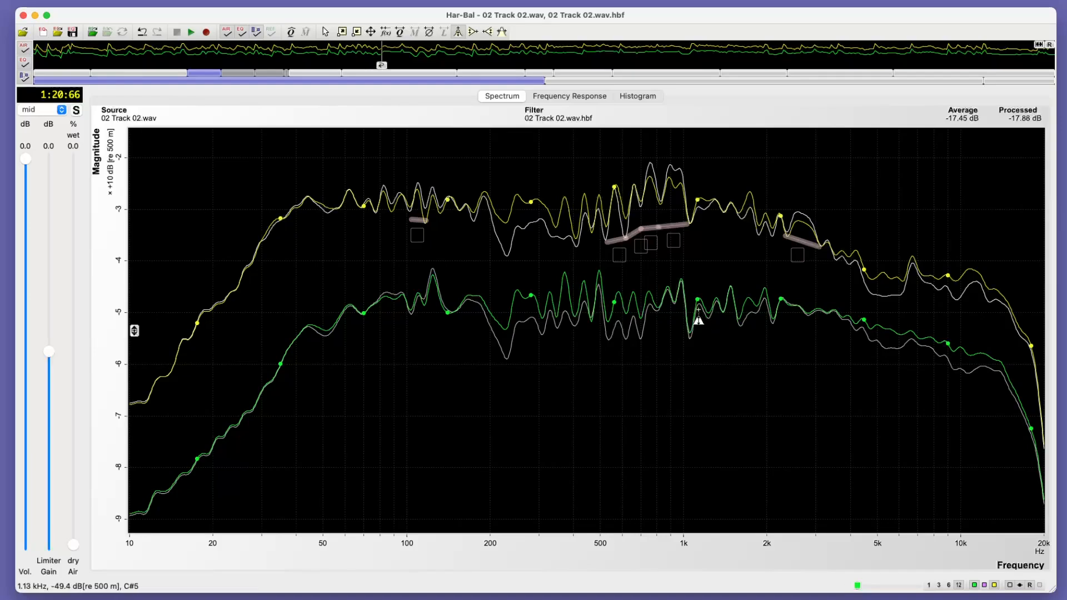
pyautogui.moveTo(697, 298); pyautogui.dragTo(713, 310)
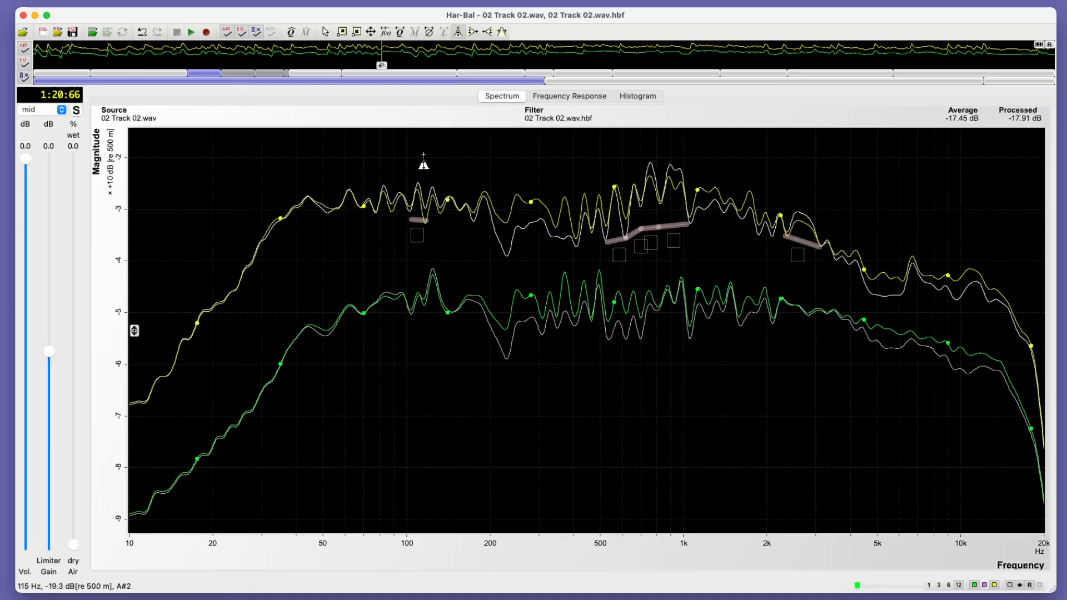
# Play the section from 1:13:46 and compare it with the EQ bypassed and engaged
pyautogui.click(97, 58)
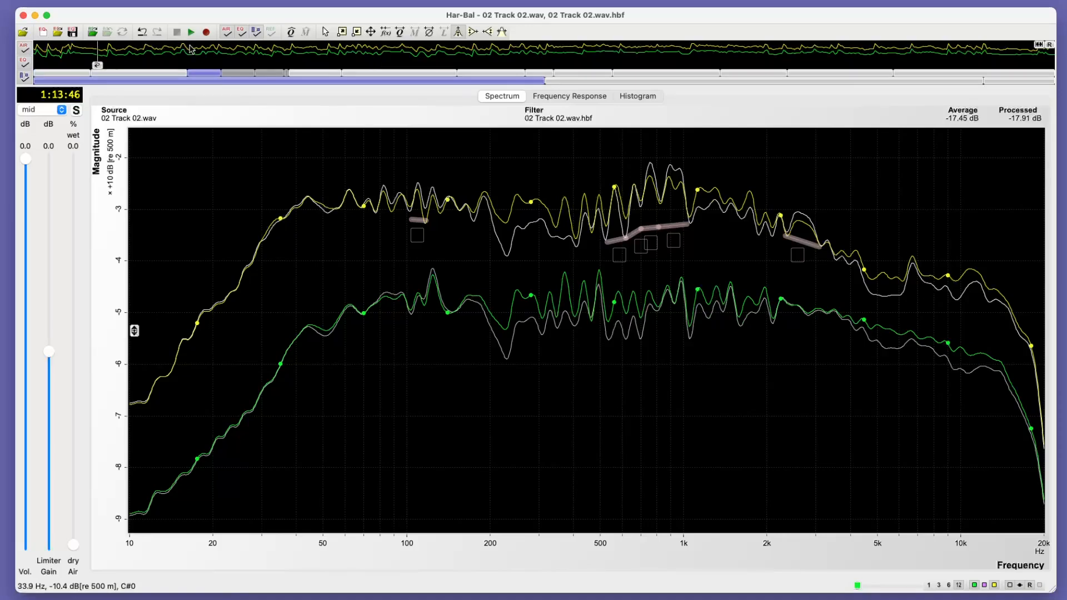
pyautogui.click(188, 36)
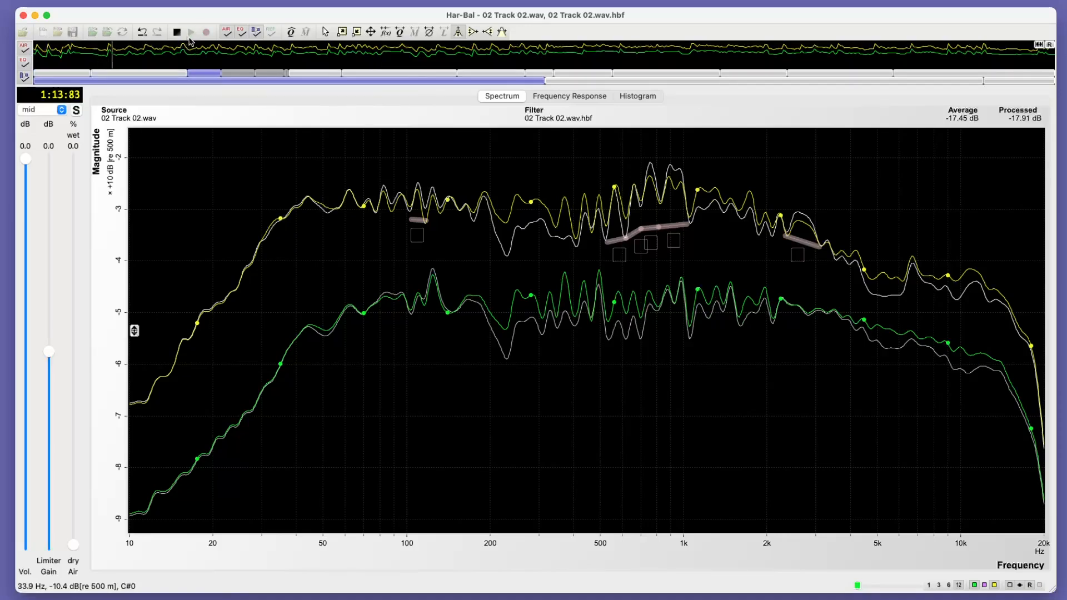
pyautogui.click(241, 33)
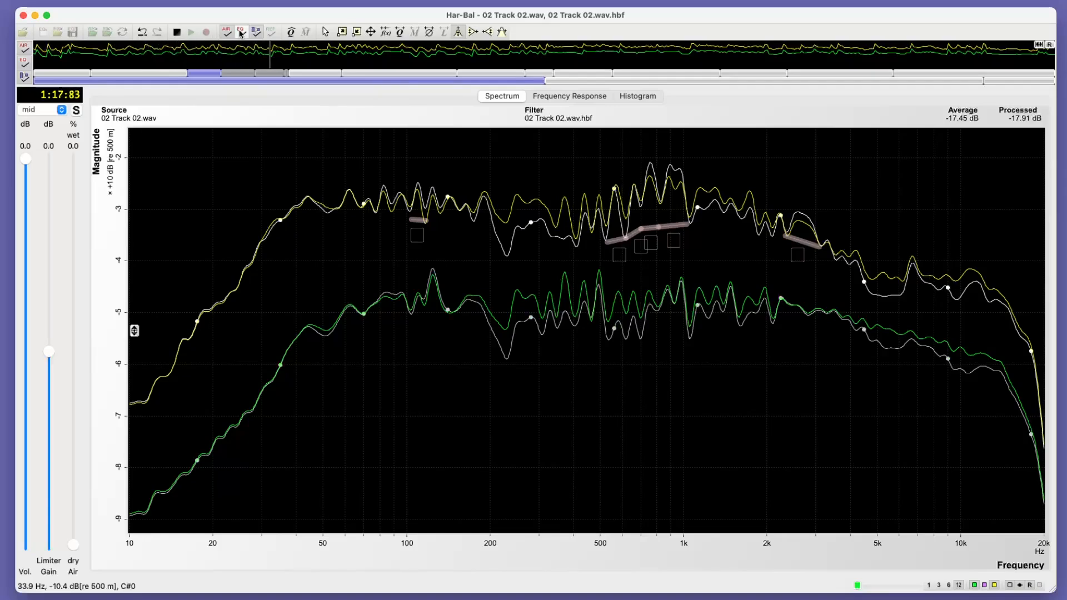
pyautogui.click(241, 34)
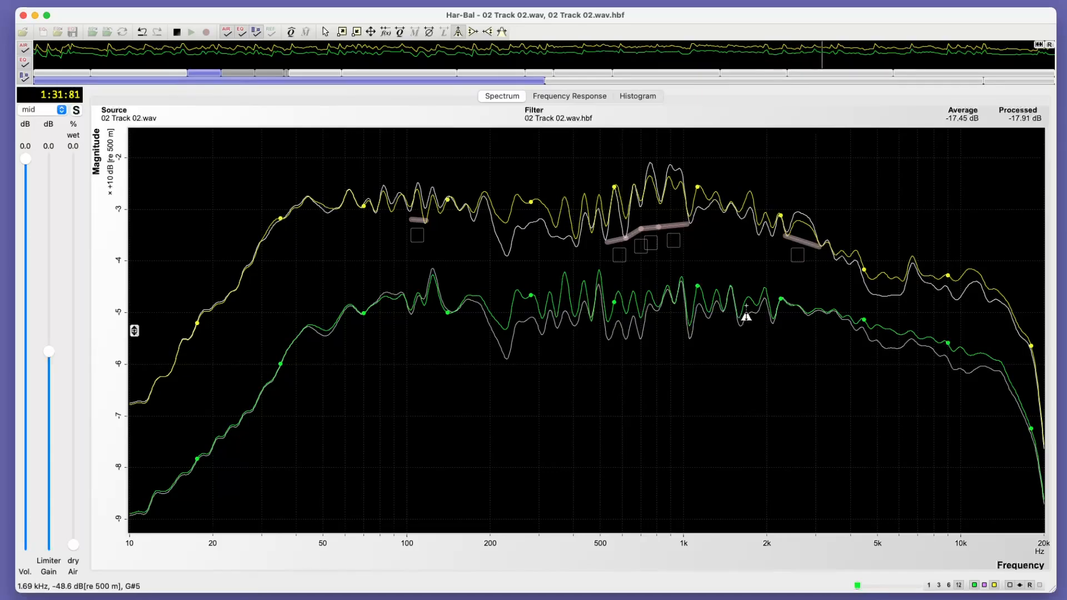
pyautogui.click(178, 33)
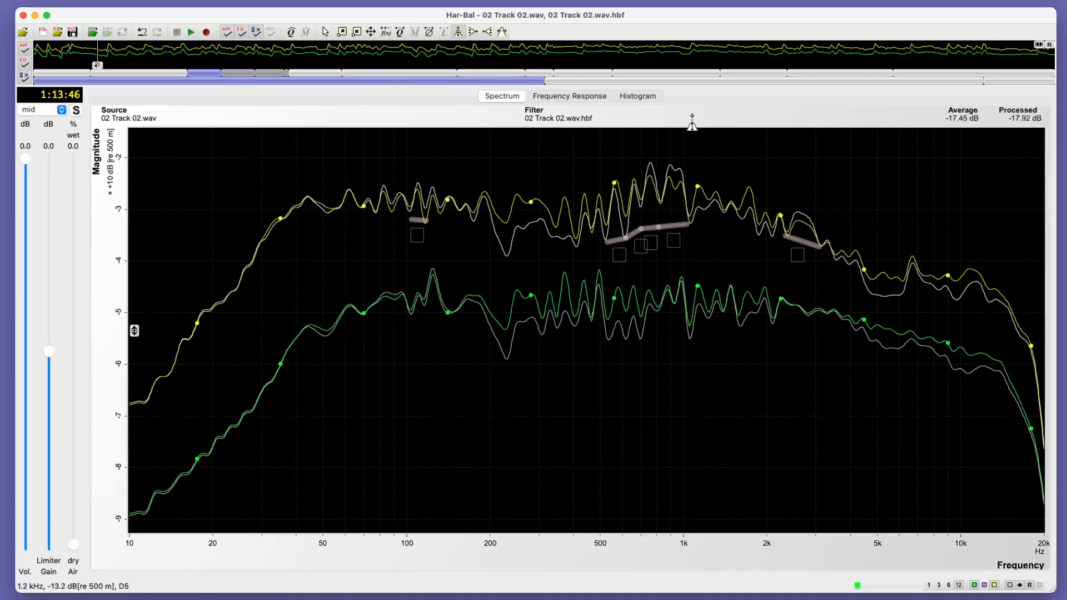
# Add a peak-taming band from about 1.6 to 1.8 kHz and lower its tamed peak near 1.7 kHz by about 2 dB
pyautogui.click(502, 32)
pyautogui.moveTo(737, 228); pyautogui.dragTo(753, 235)
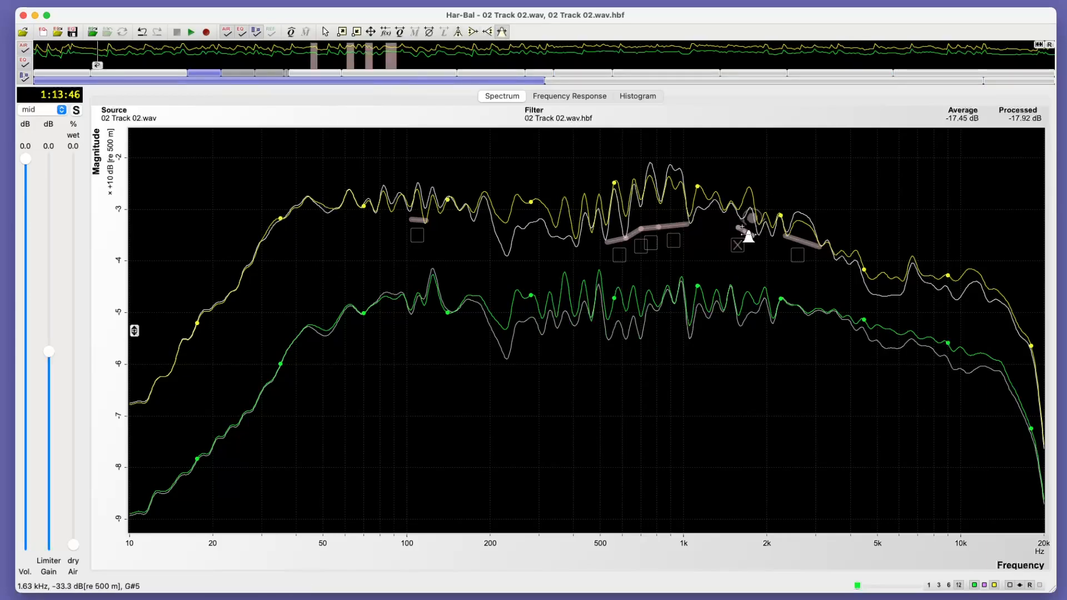
pyautogui.click(750, 216)
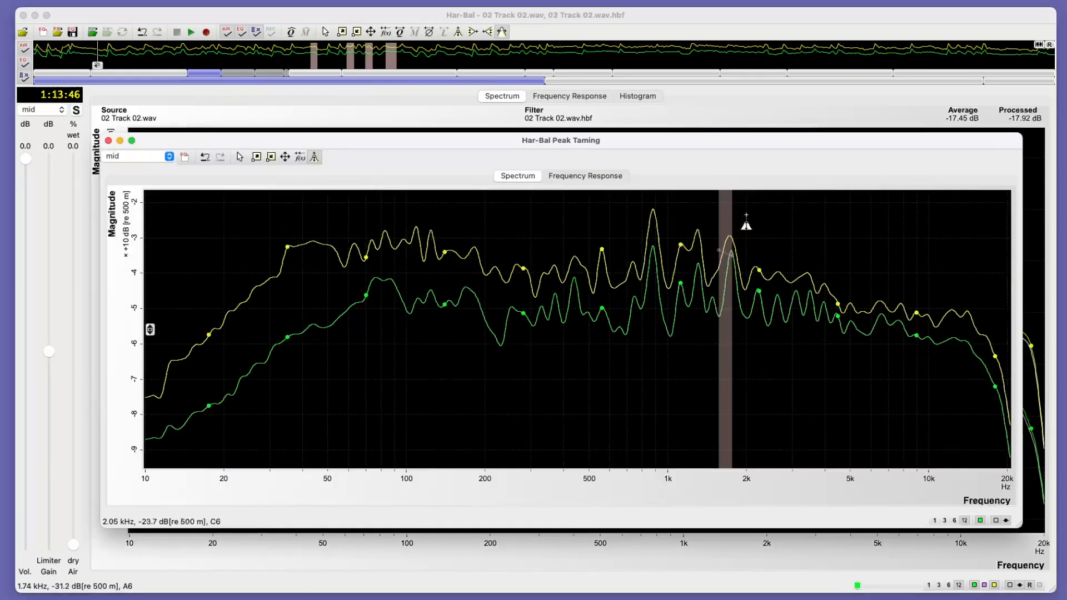
pyautogui.moveTo(729, 232); pyautogui.dragTo(730, 240)
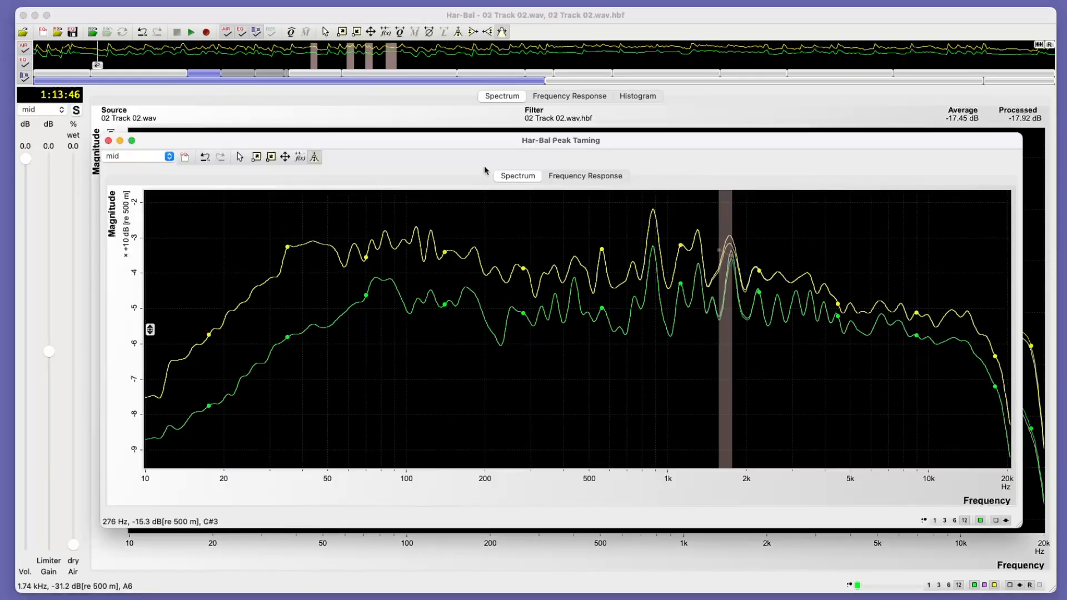
pyautogui.click(109, 141)
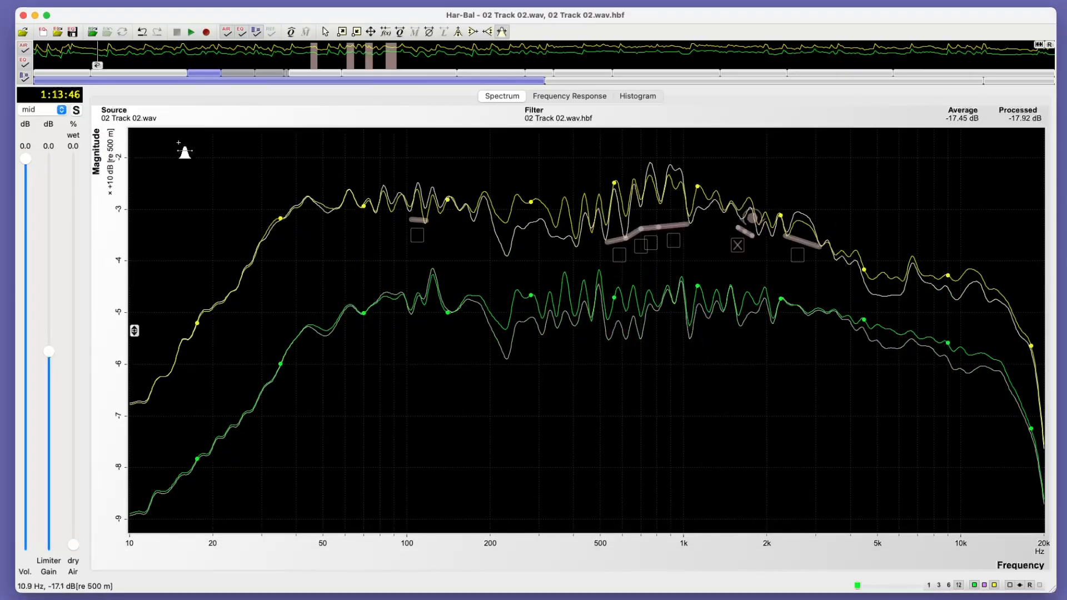
# Replay the section with the new peak-taming band, comparing bypassed and engaged EQ
pyautogui.click(191, 33)
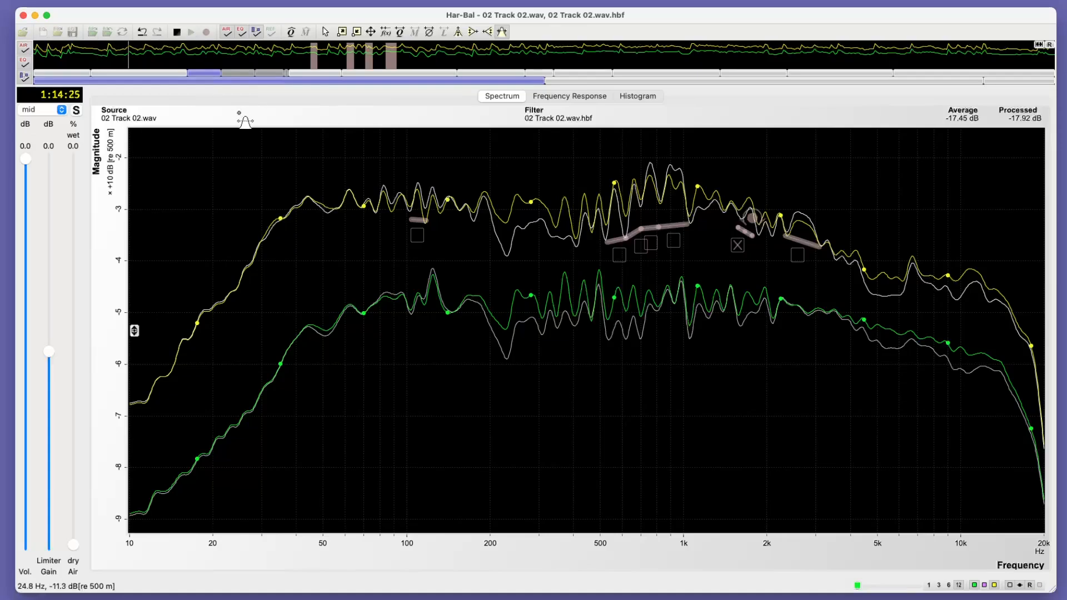
pyautogui.click(242, 33)
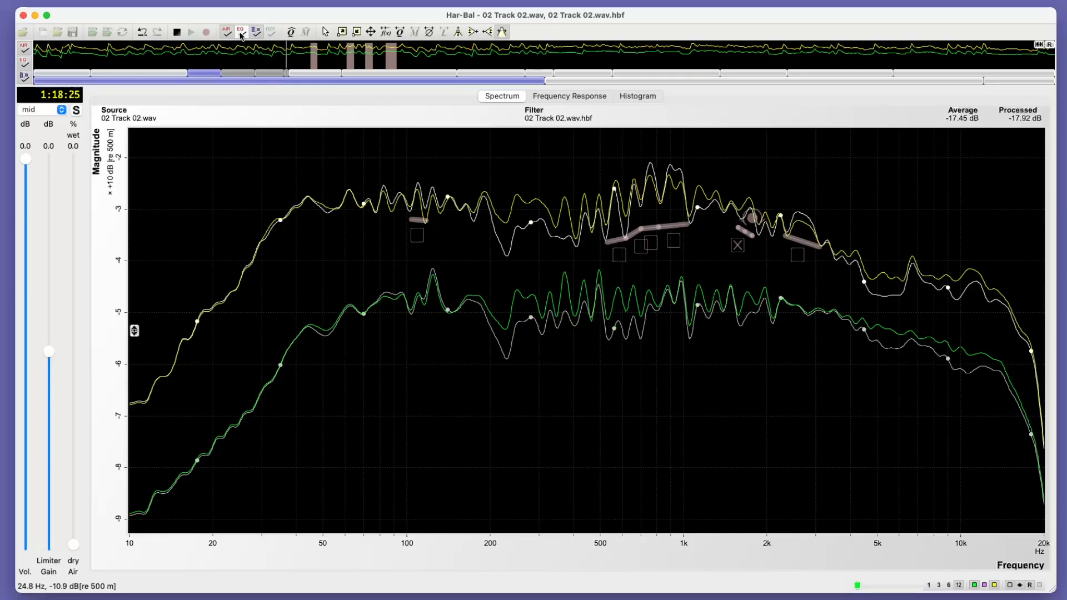
pyautogui.click(242, 33)
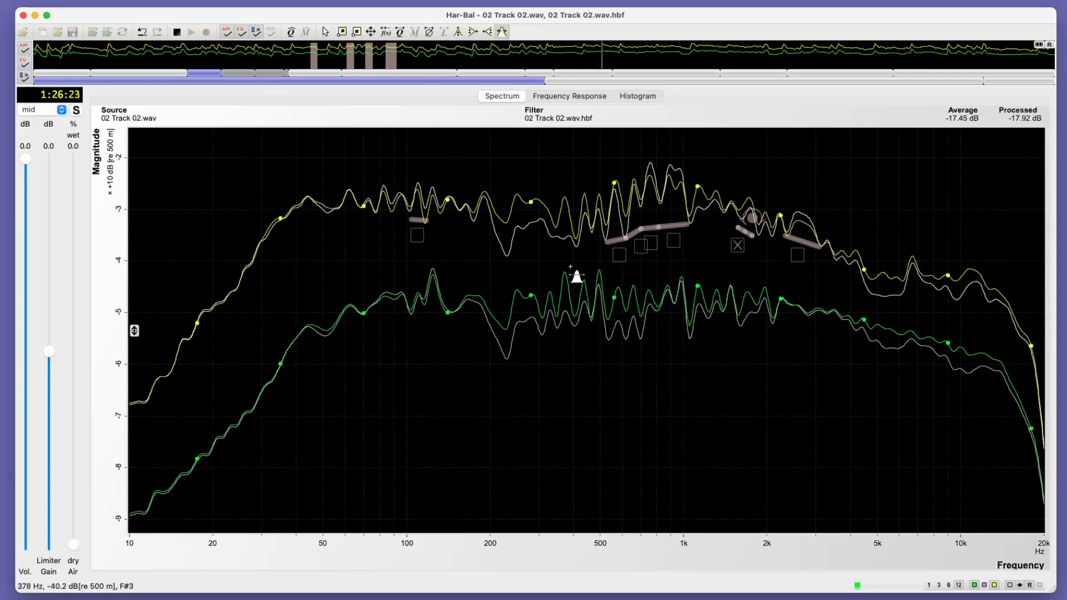
pyautogui.press('space')
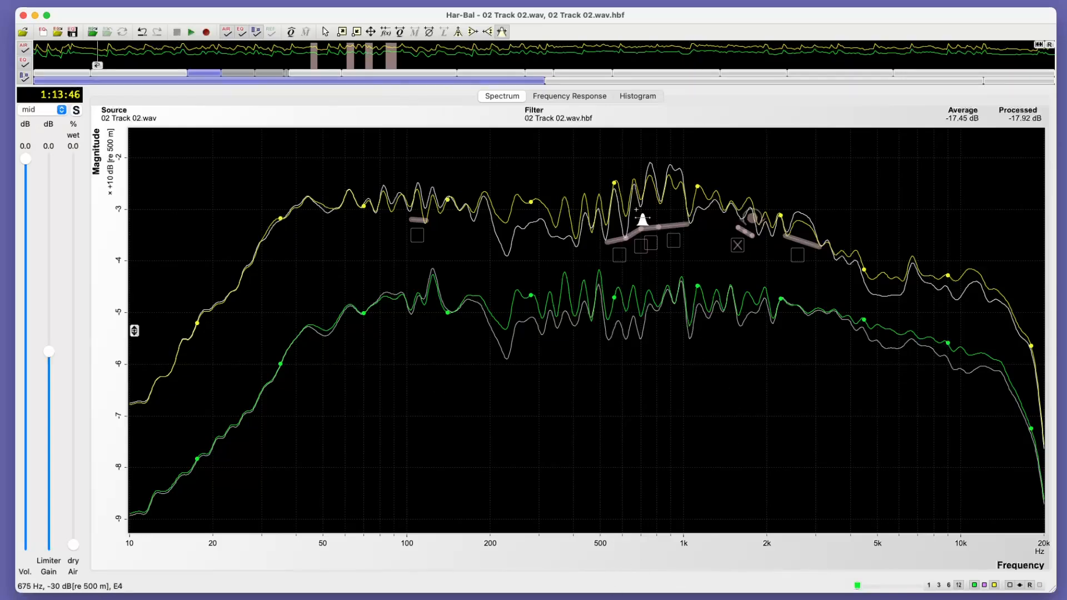
# Lower the section's spectrum slightly near 930 Hz and compare its playback with the EQ bypassed and engaged
pyautogui.click(458, 34)
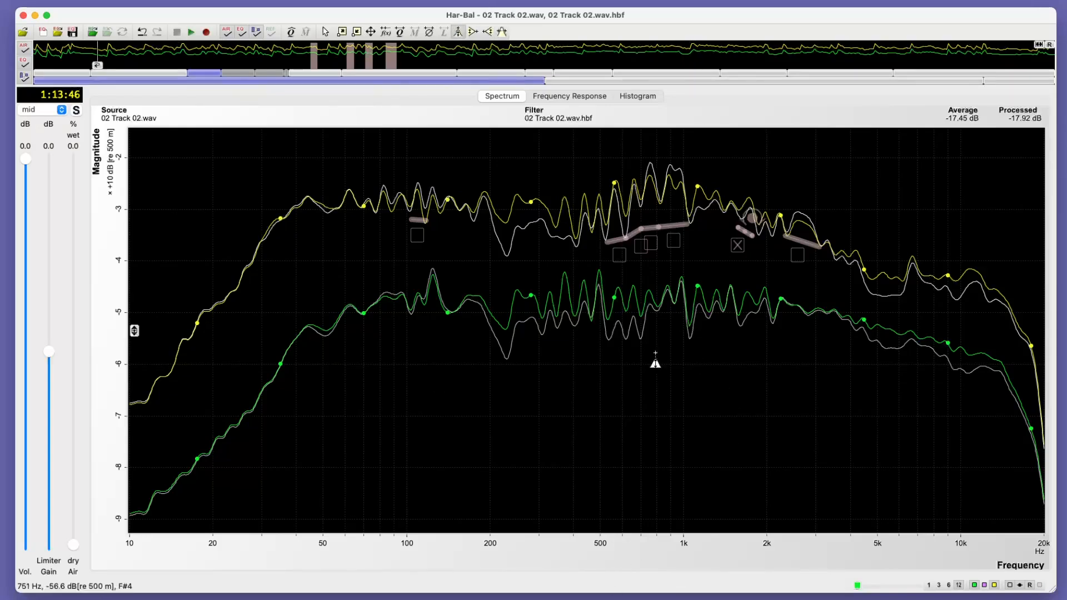
pyautogui.moveTo(675, 306)
pyautogui.mouseDown()
pyautogui.moveTo(657, 310)
pyautogui.moveTo(650, 296)
pyautogui.moveTo(674, 307)
pyautogui.mouseUp()
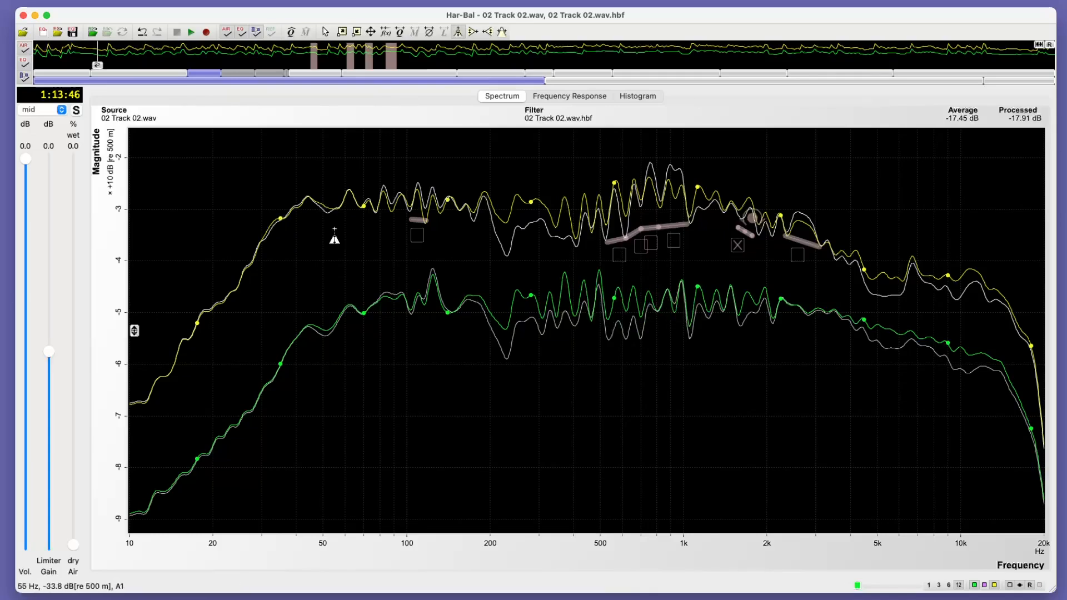
pyautogui.click(190, 33)
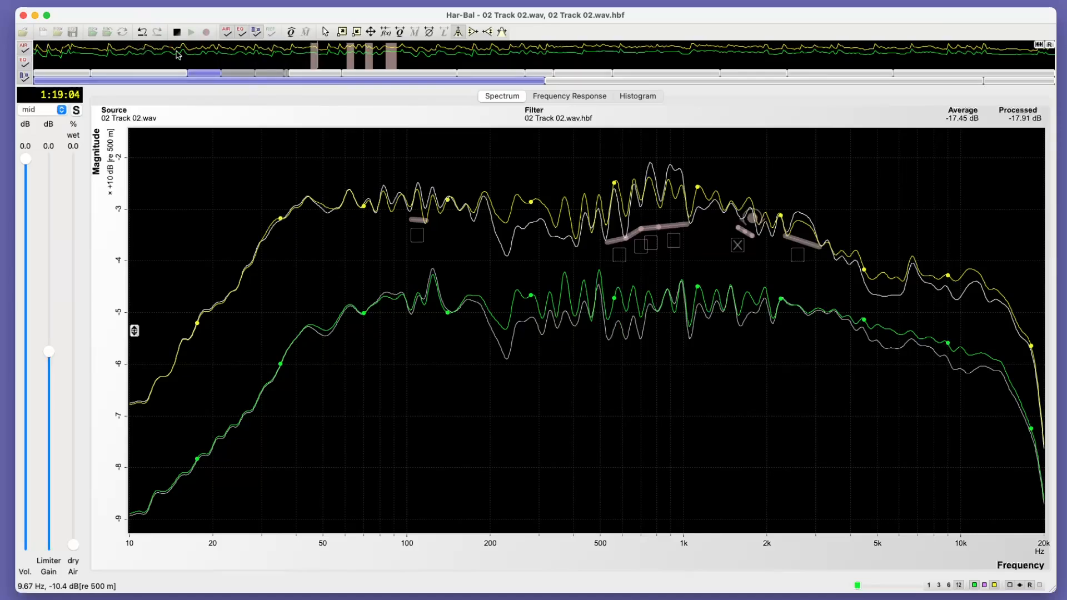
pyautogui.click(243, 32)
pyautogui.click(242, 33)
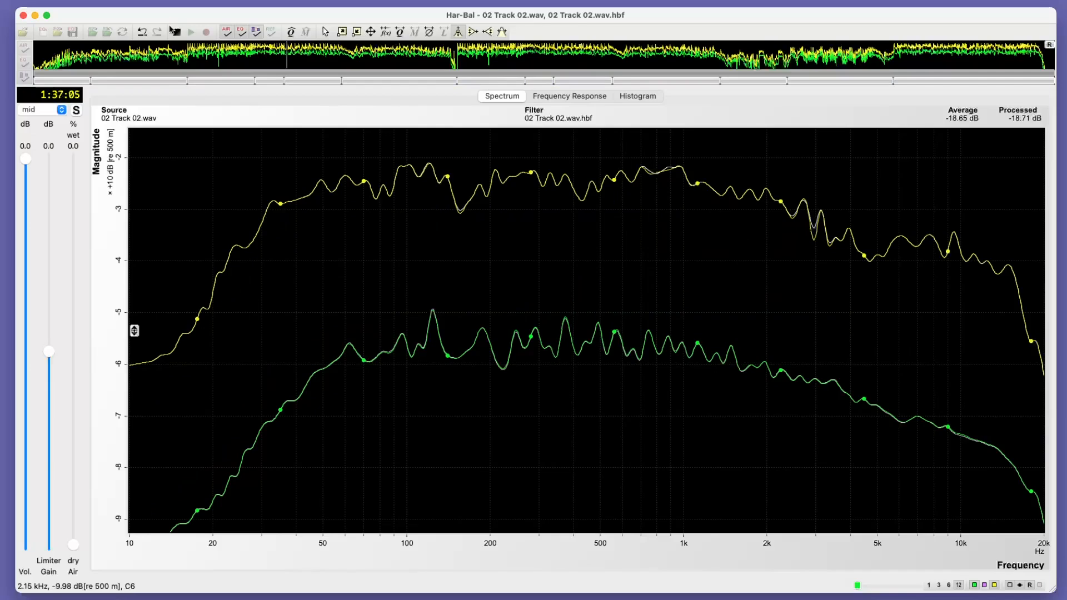
# Select the section starting near 1:36 and reshape its spectrum, raising it near 870 Hz and 100 to 160 Hz and lowering it near 200 Hz
pyautogui.click(302, 79)
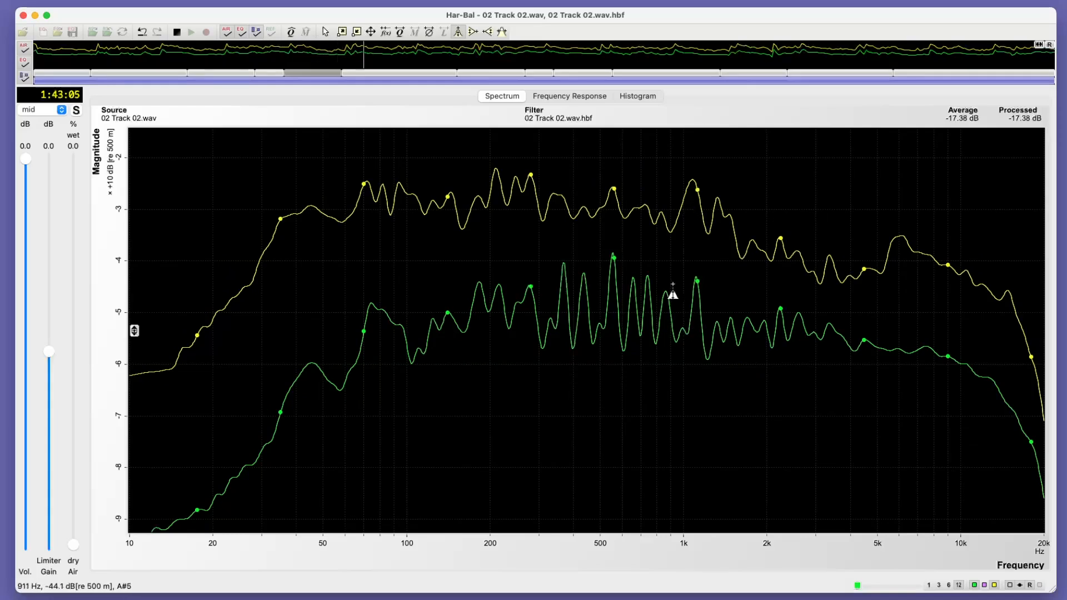
pyautogui.moveTo(667, 295); pyautogui.dragTo(662, 286)
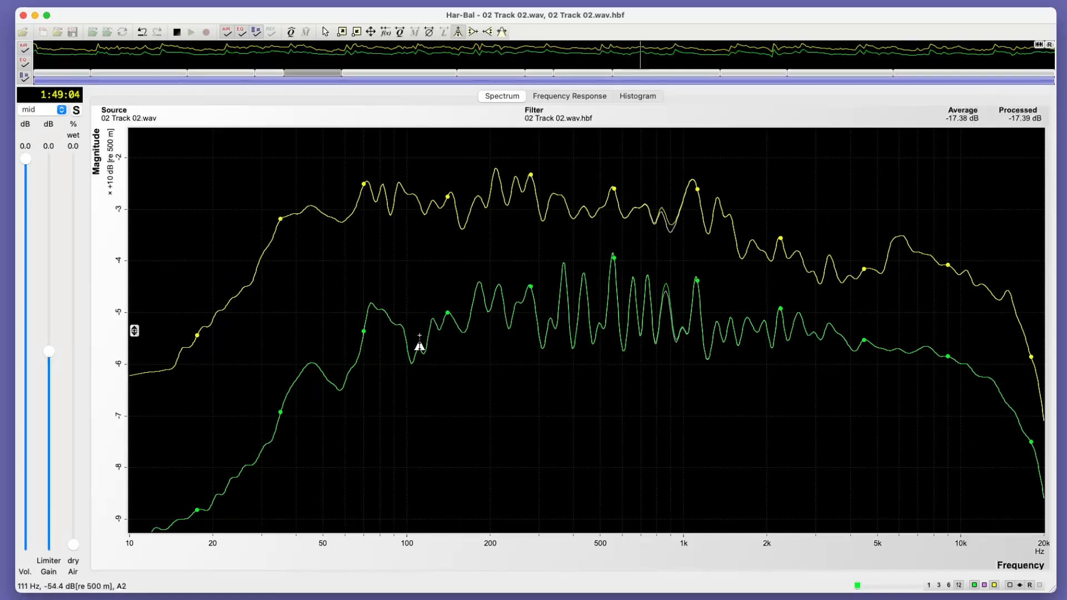
pyautogui.moveTo(411, 350); pyautogui.dragTo(472, 323)
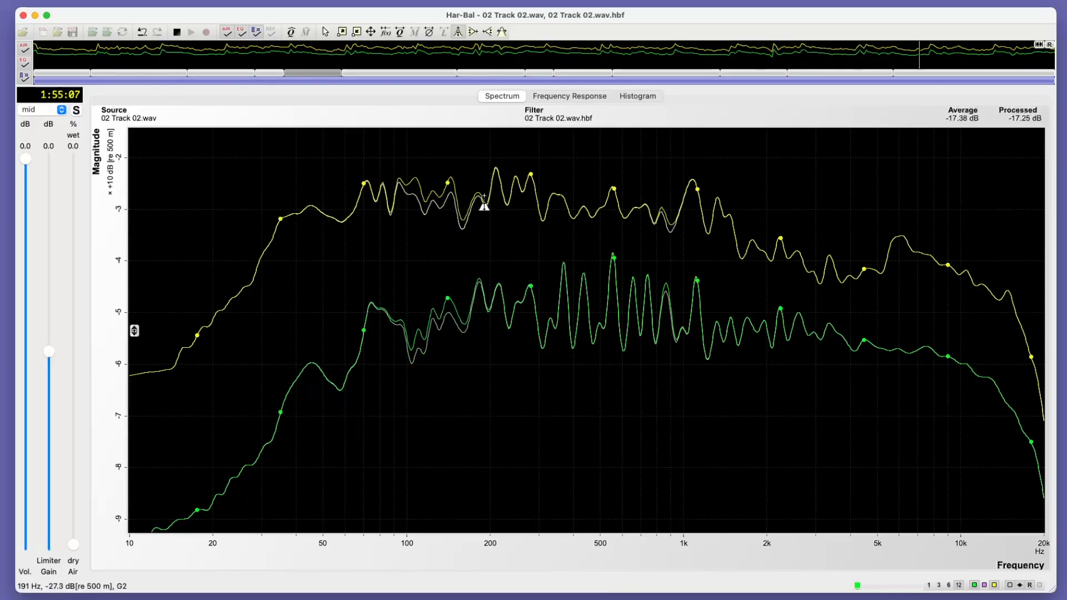
pyautogui.moveTo(484, 309); pyautogui.dragTo(405, 337)
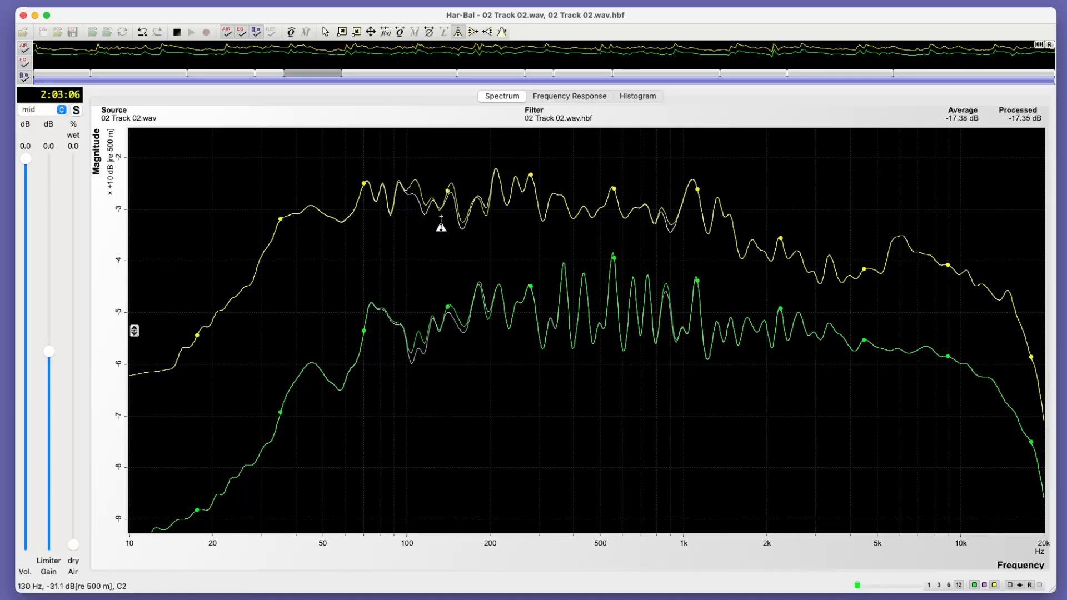
pyautogui.moveTo(500, 285); pyautogui.dragTo(502, 328)
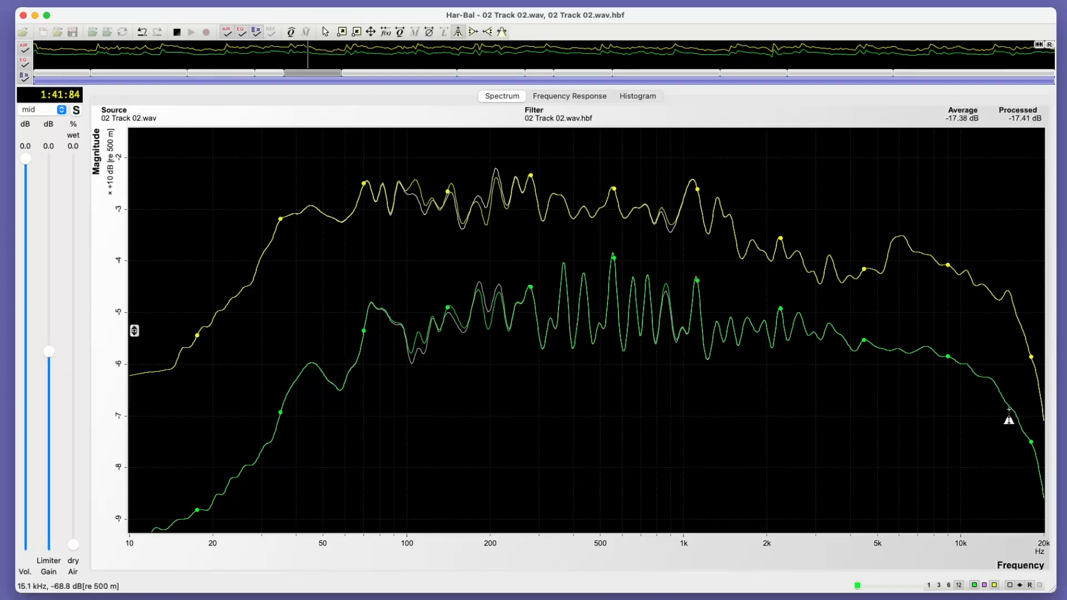
# Raise the section's spectrum slightly near 12 to 15 kHz and 4.7 kHz, lower it slightly near 8 kHz, and stop playback
pyautogui.moveTo(1009, 410); pyautogui.dragTo(1009, 400)
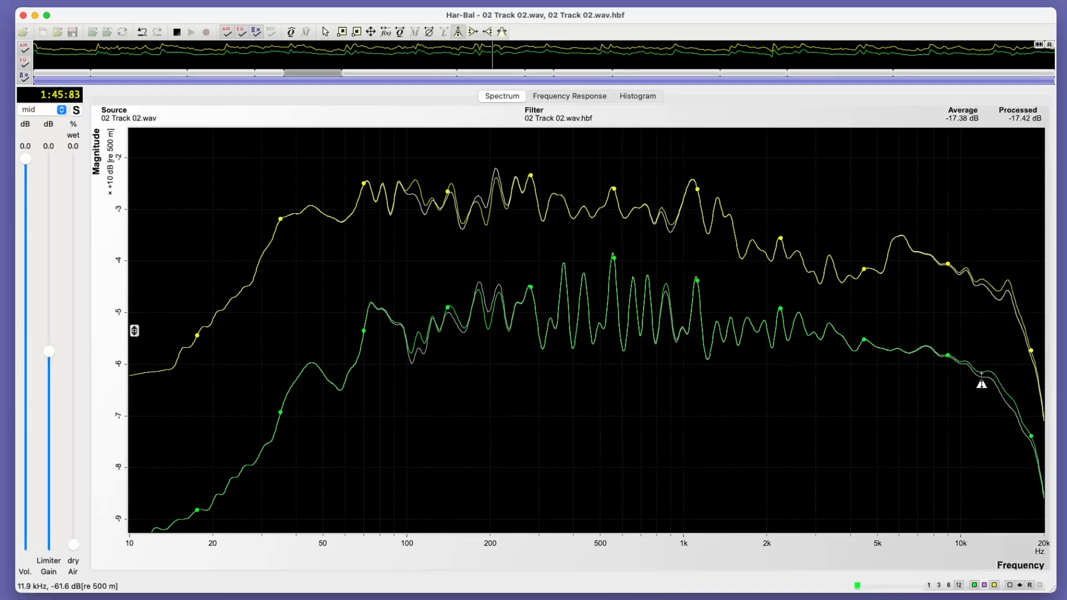
pyautogui.moveTo(989, 371); pyautogui.dragTo(989, 368)
pyautogui.moveTo(933, 350); pyautogui.dragTo(933, 355)
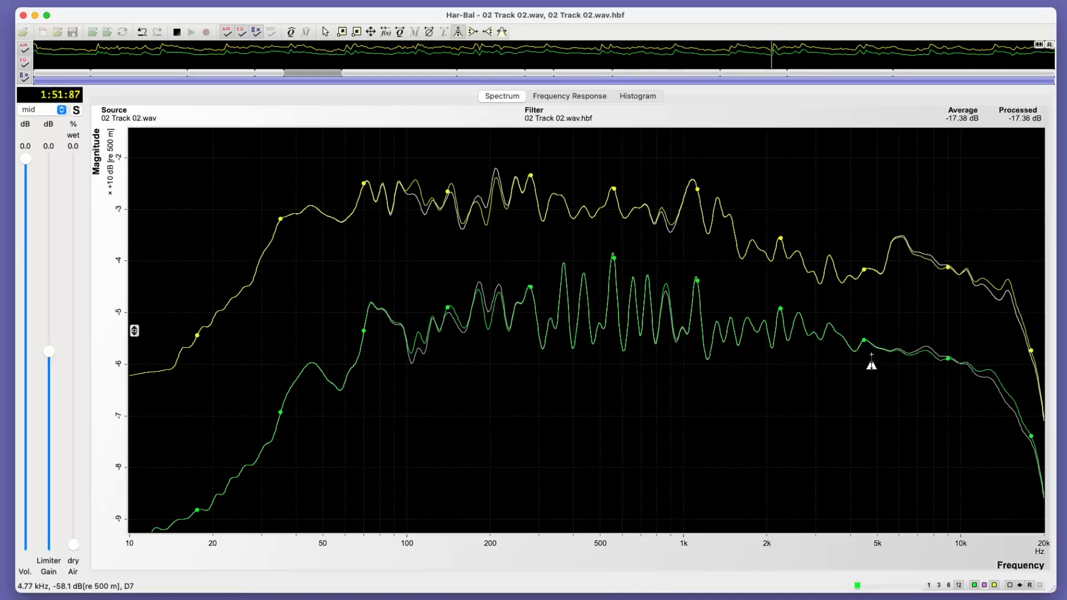
pyautogui.moveTo(870, 344); pyautogui.dragTo(869, 342)
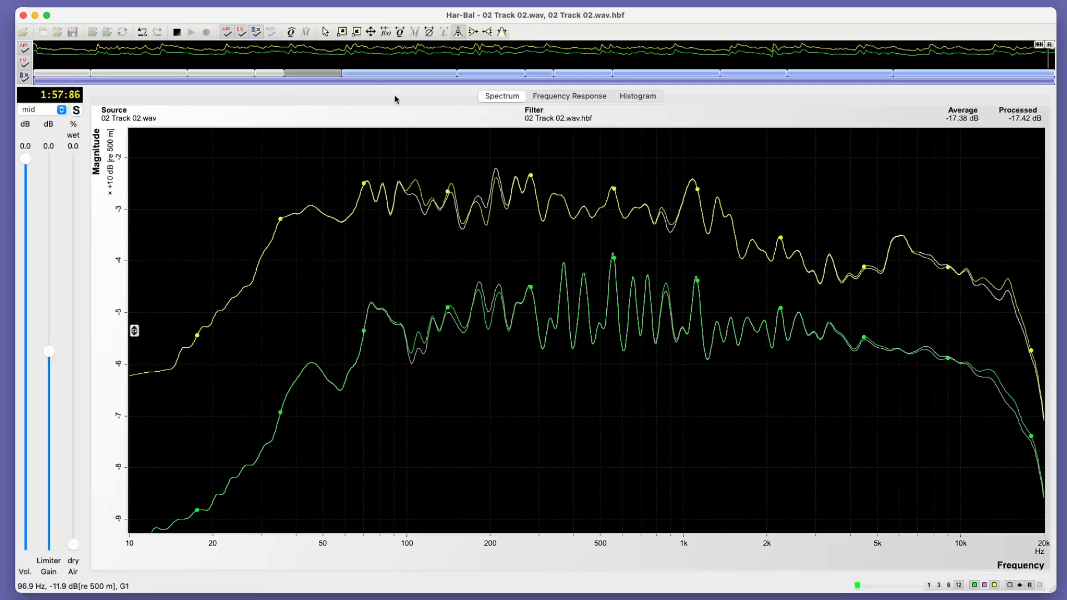
pyautogui.click(176, 34)
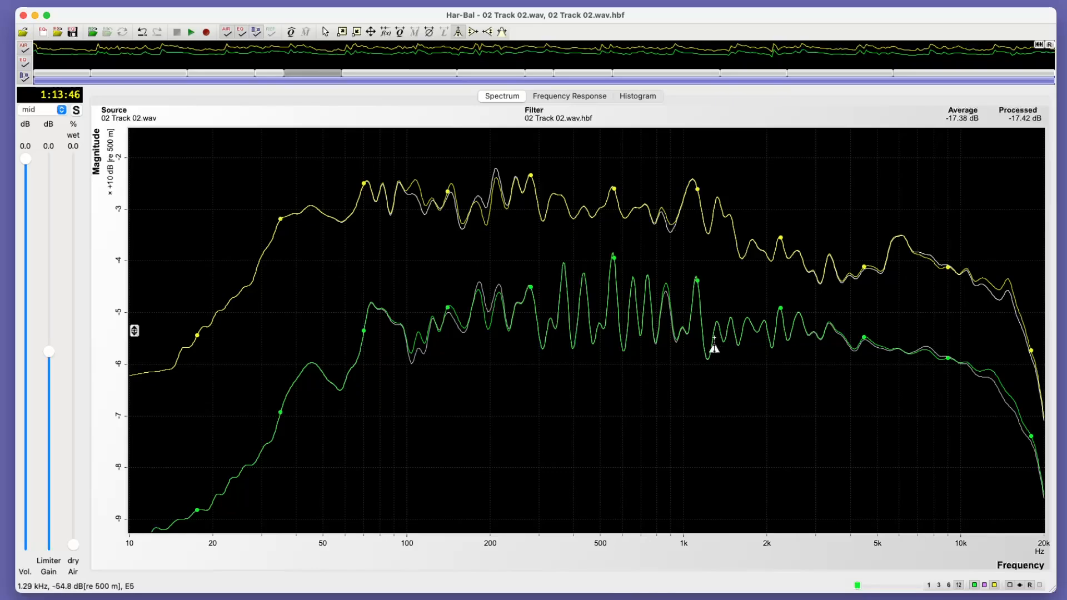
# Raise the section's spectrum between about 1.2 and 1.5 kHz and check it at resolution 3 before returning to 12
pyautogui.moveTo(714, 337)
pyautogui.mouseDown()
pyautogui.moveTo(713, 318)
pyautogui.moveTo(704, 322)
pyautogui.mouseUp()
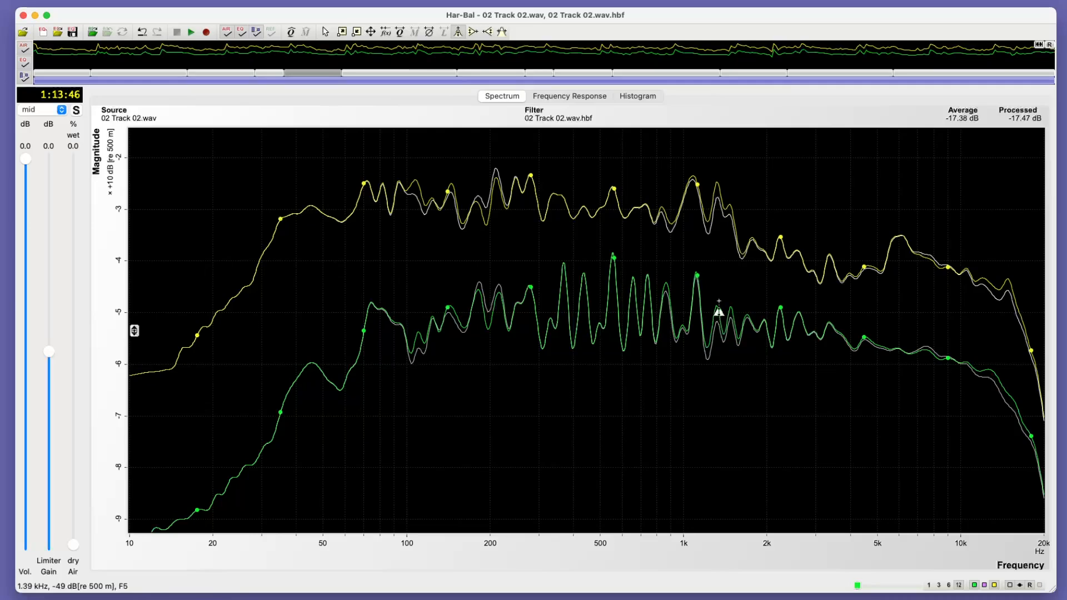
pyautogui.click(938, 585)
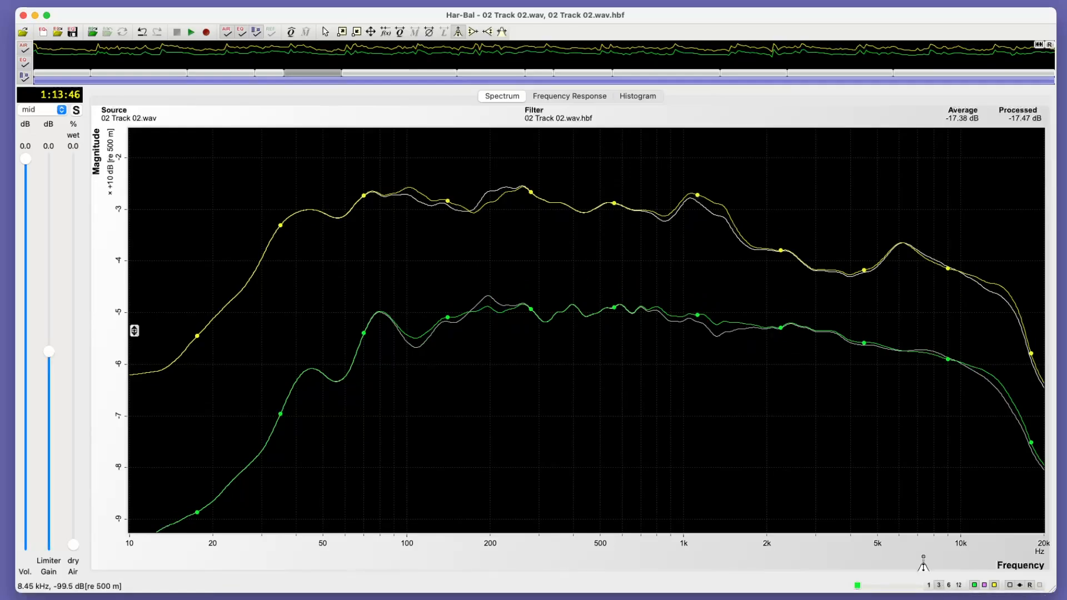
pyautogui.click(959, 585)
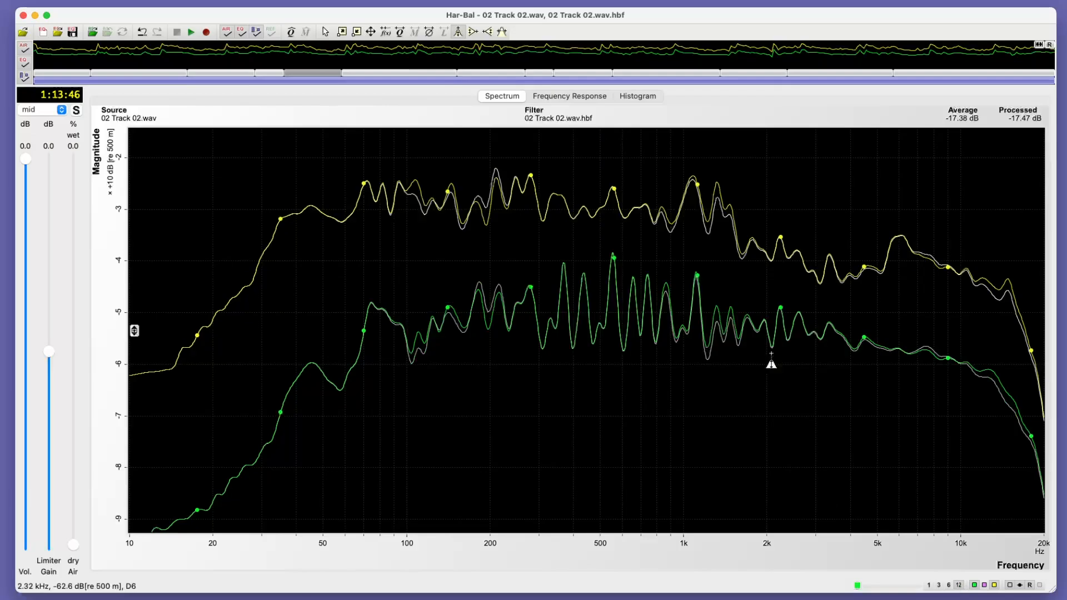
# Add a peak-taming band from about 0.9 to 1.2 kHz and lower its tamed peak near 1.1 kHz by about 3 dB
pyautogui.click(503, 32)
pyautogui.moveTo(673, 233); pyautogui.dragTo(705, 238)
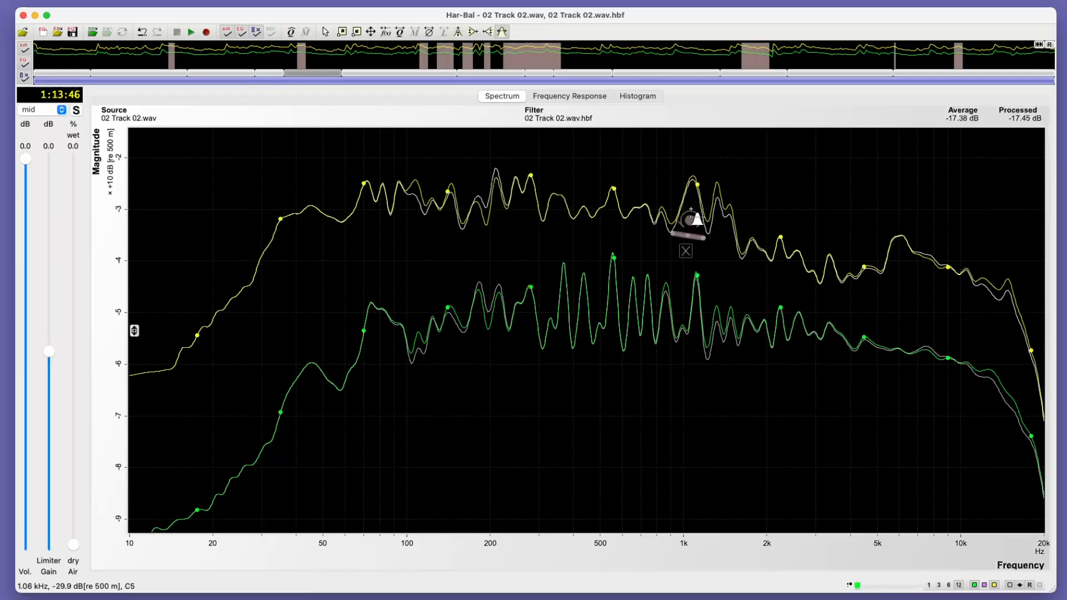
pyautogui.click(688, 224)
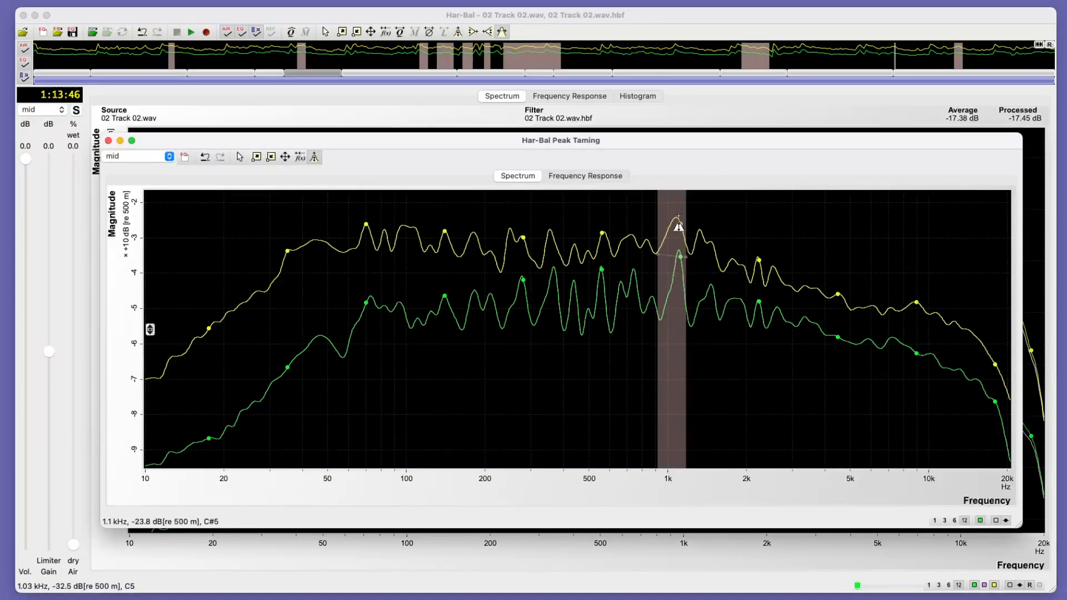
pyautogui.moveTo(676, 215); pyautogui.dragTo(683, 244)
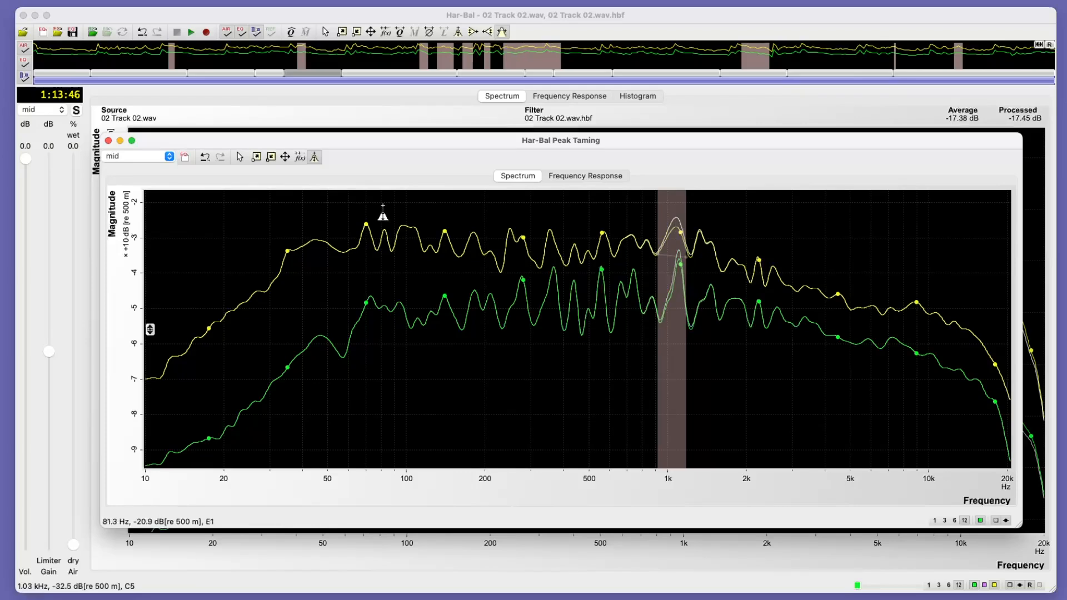
pyautogui.click(109, 141)
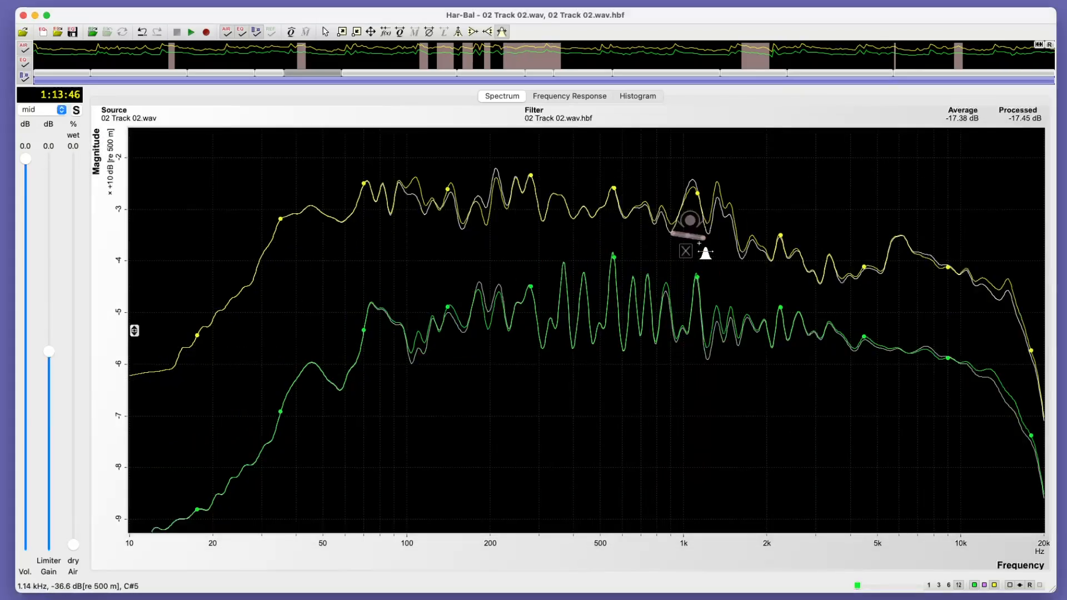
# Add an adjoining peak-taming band from about 1.2 to 1.4 kHz and lower its tamed peak near 1.3 kHz
pyautogui.moveTo(702, 240); pyautogui.dragTo(721, 242)
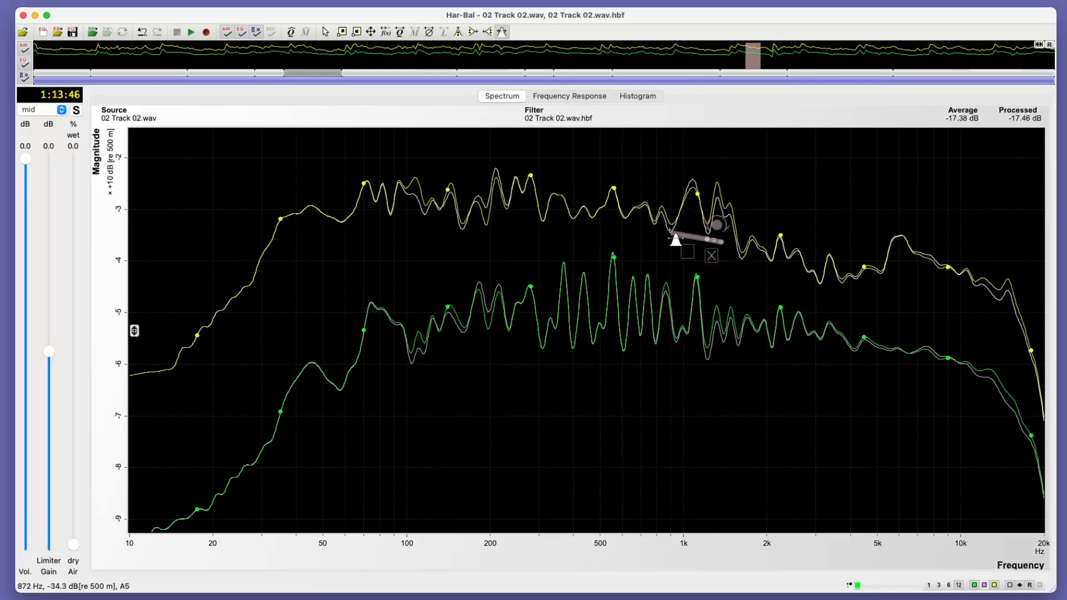
pyautogui.click(717, 224)
pyautogui.click(698, 232)
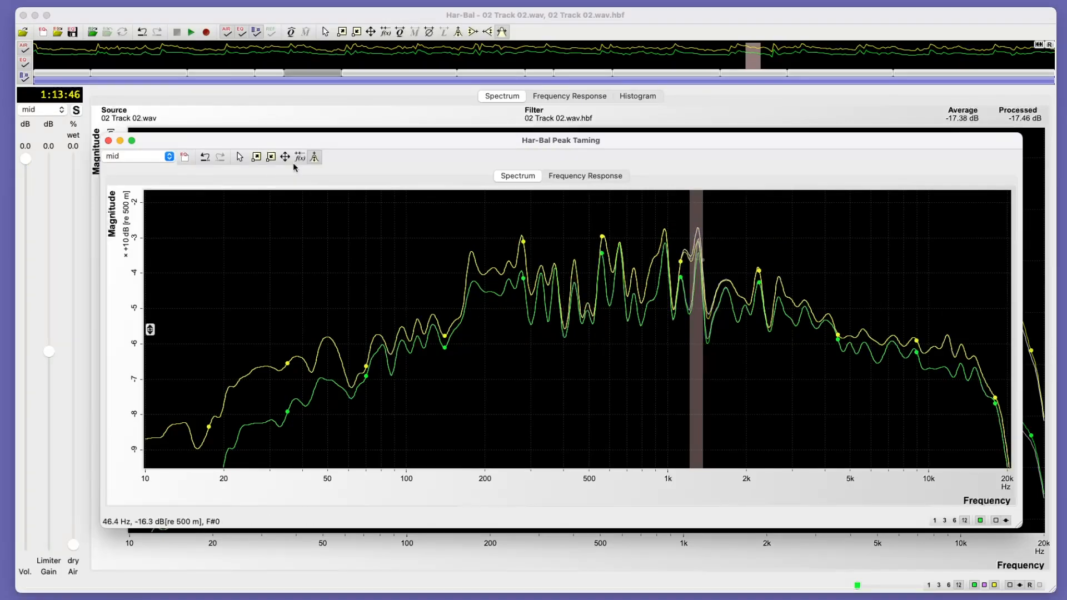
pyautogui.click(109, 141)
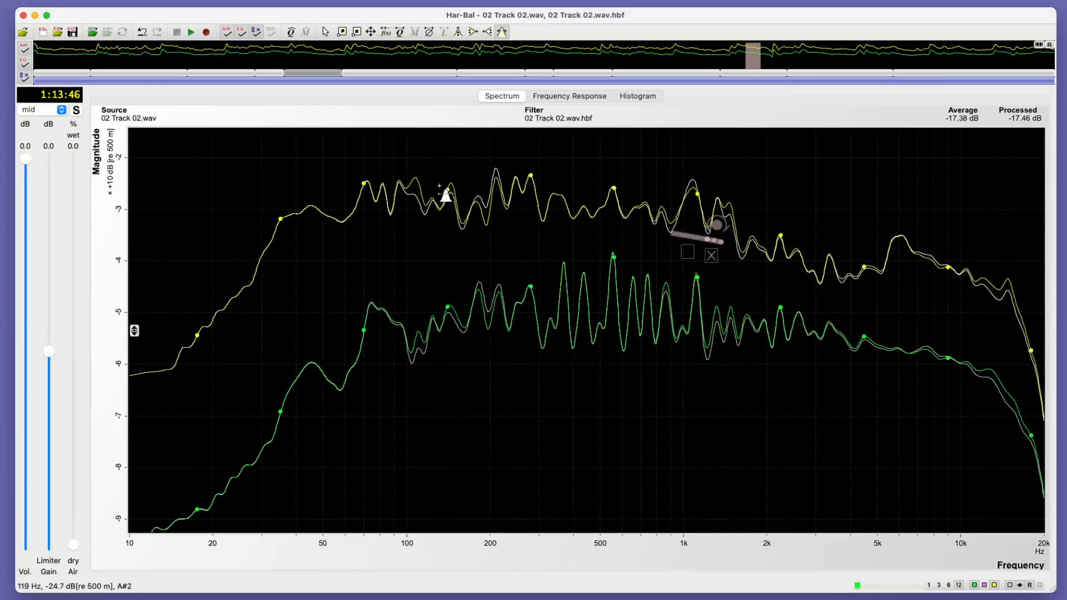
# Play the section from 1:36:13 and compare it with the EQ bypassed and engaged
pyautogui.click(43, 52)
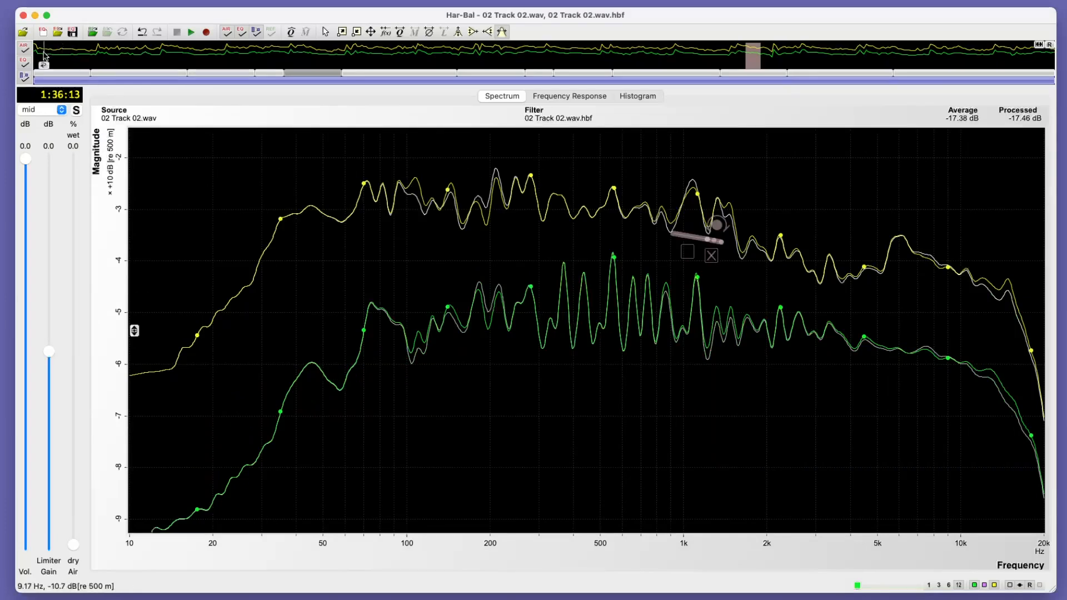
pyautogui.click(190, 33)
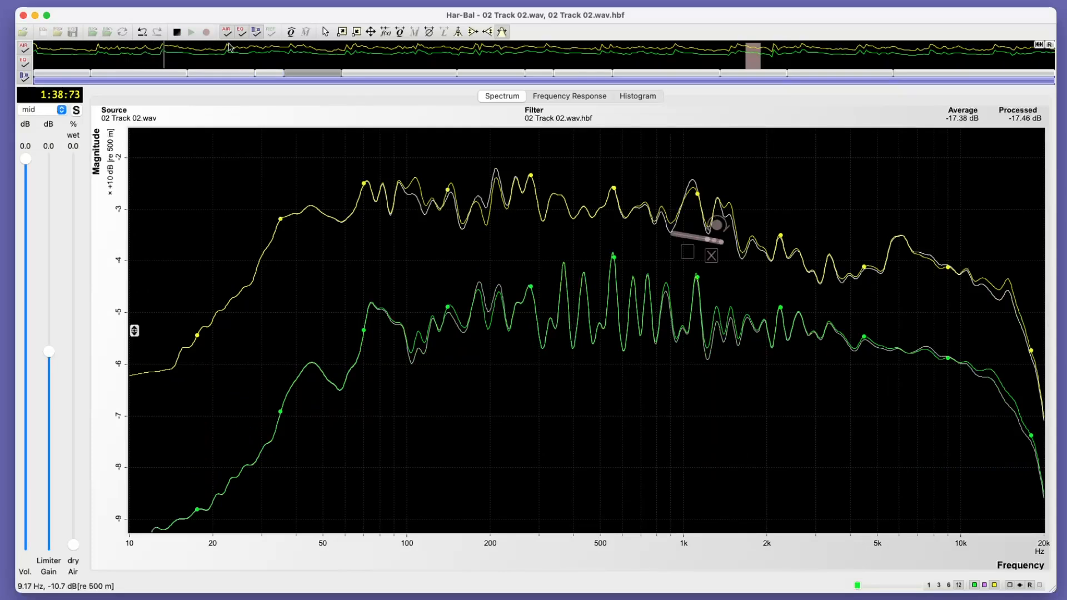
pyautogui.click(243, 32)
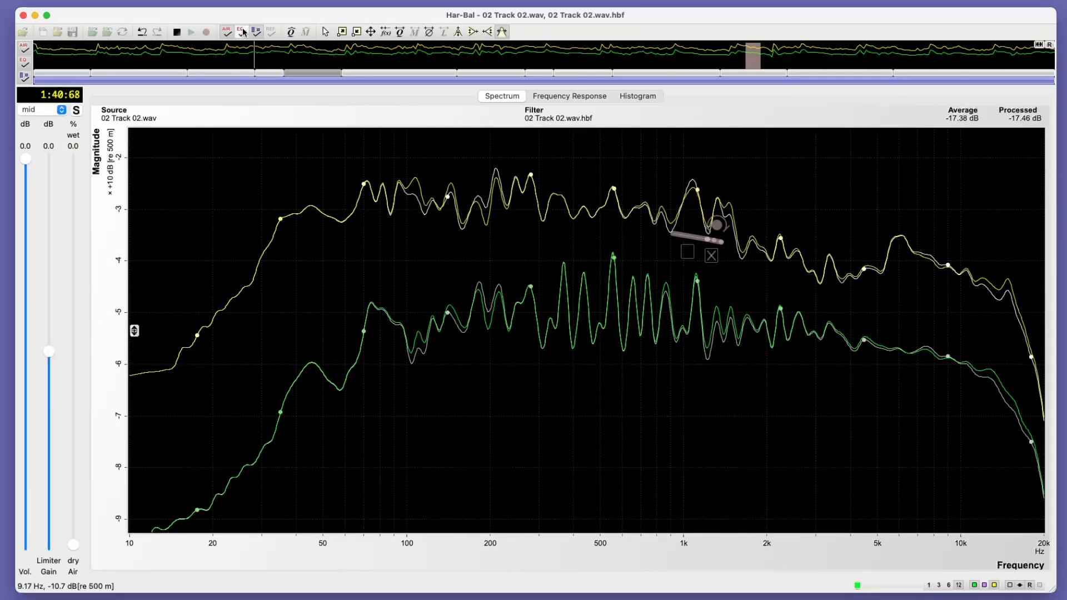
pyautogui.click(243, 32)
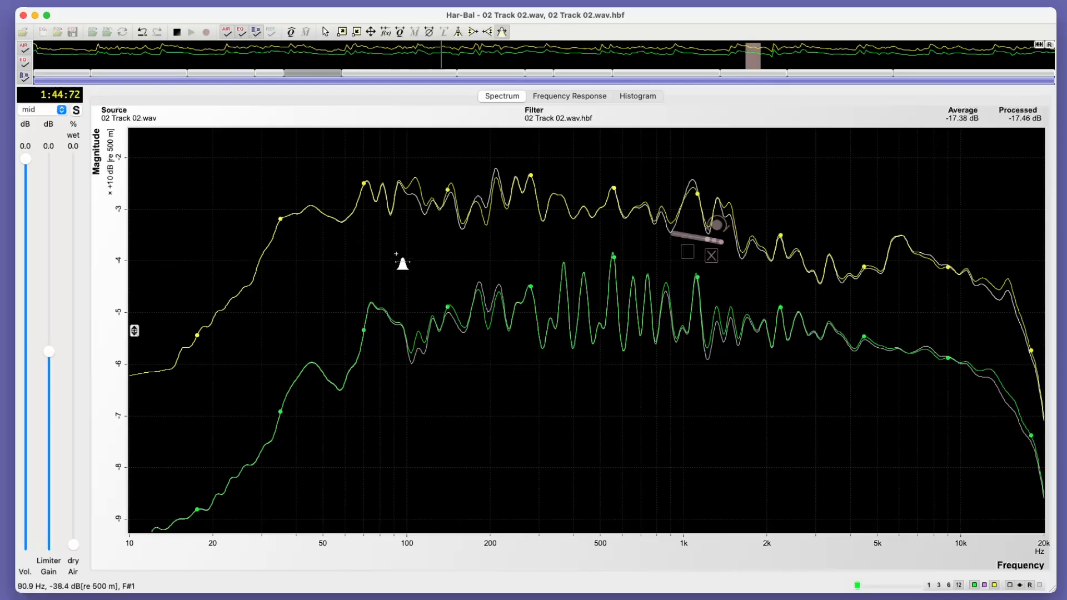
# Raise the section's spectrum slightly between about 130 and 190 Hz and compare its playback with the EQ bypassed and engaged
pyautogui.click(458, 32)
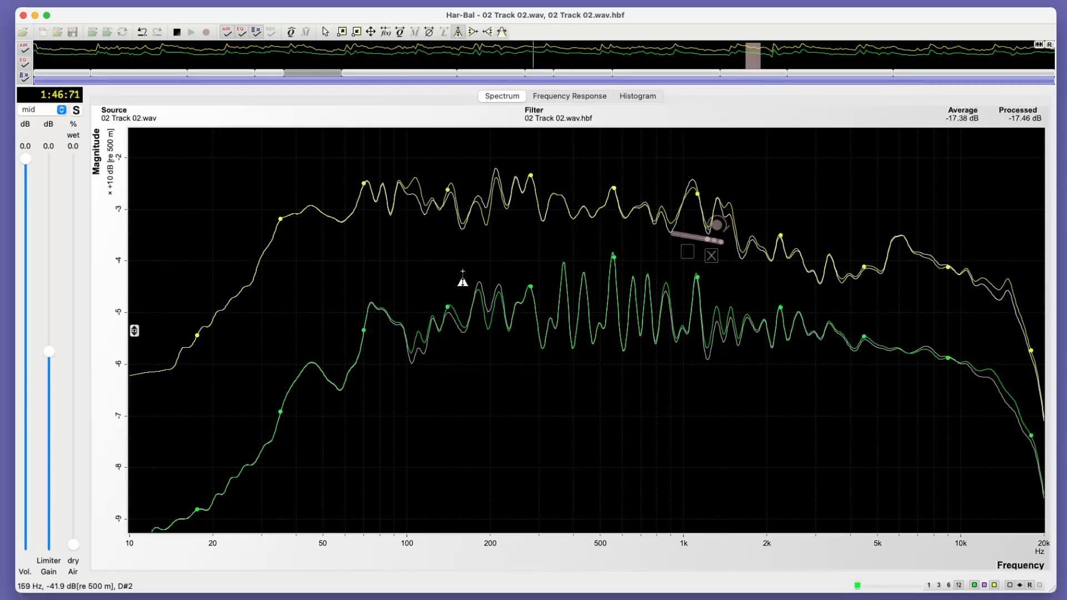
pyautogui.moveTo(481, 316); pyautogui.dragTo(437, 312)
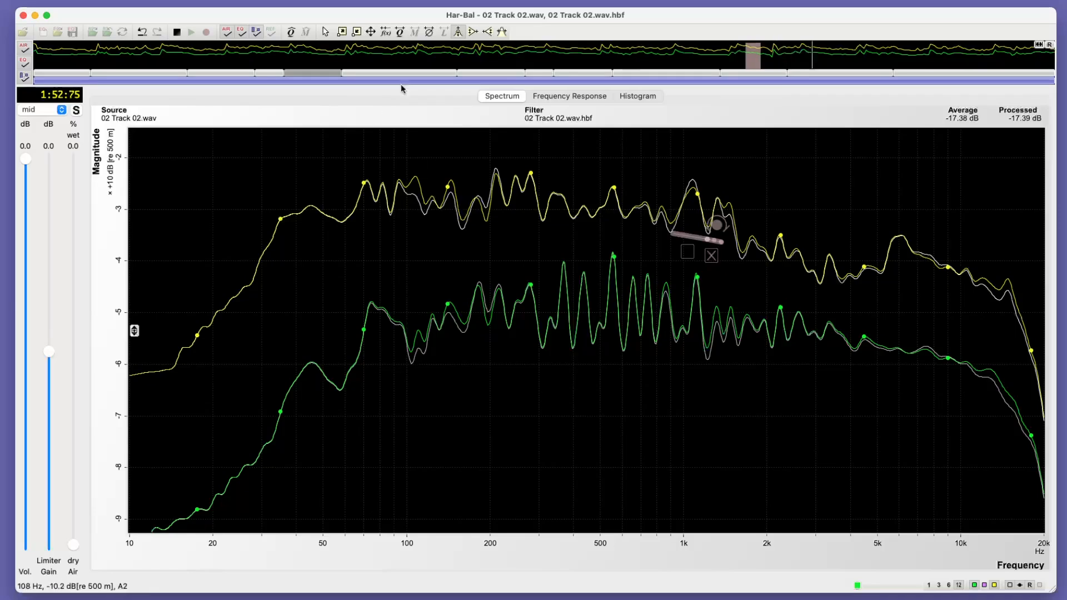
pyautogui.click(246, 38)
pyautogui.click(246, 37)
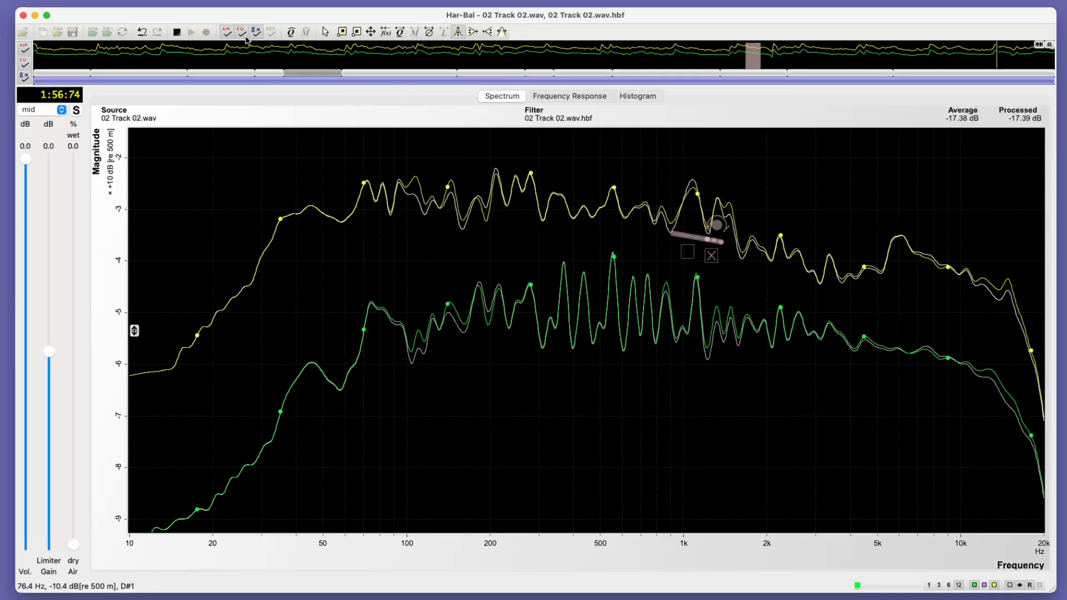
pyautogui.click(242, 36)
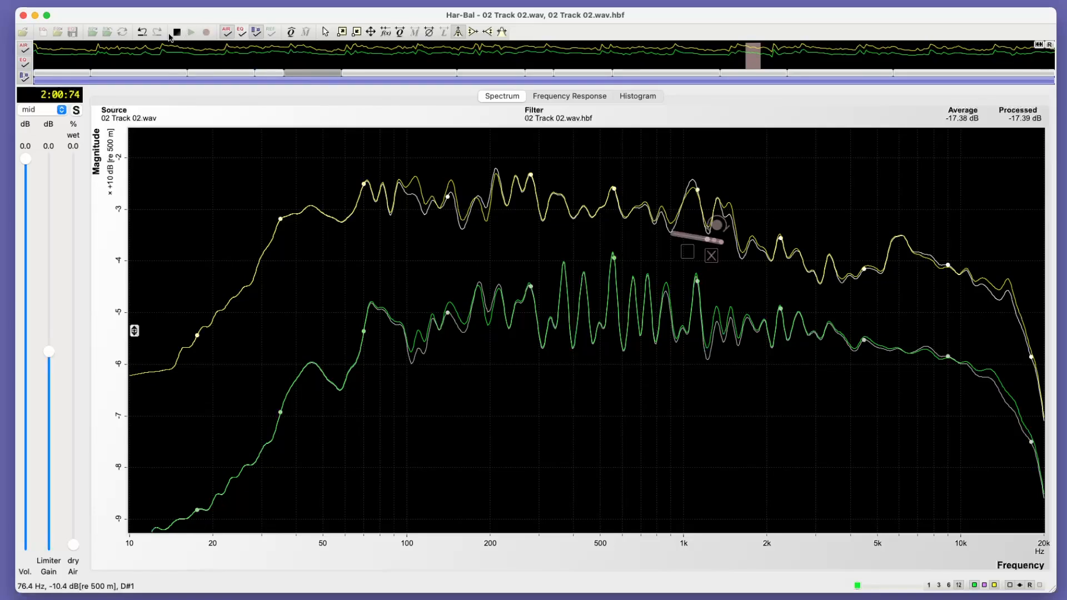
pyautogui.click(242, 36)
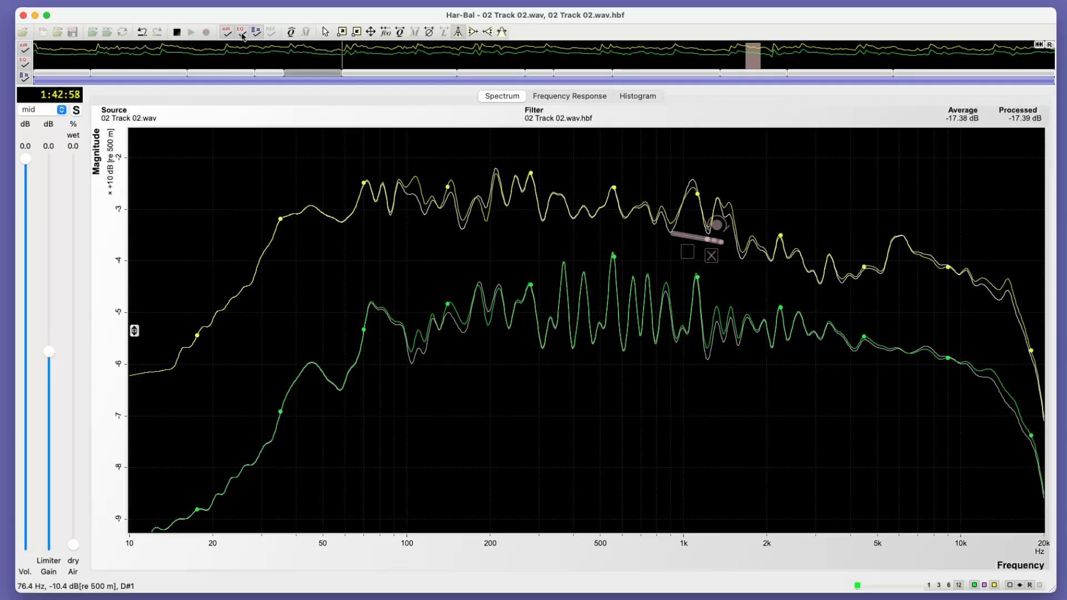
pyautogui.click(177, 33)
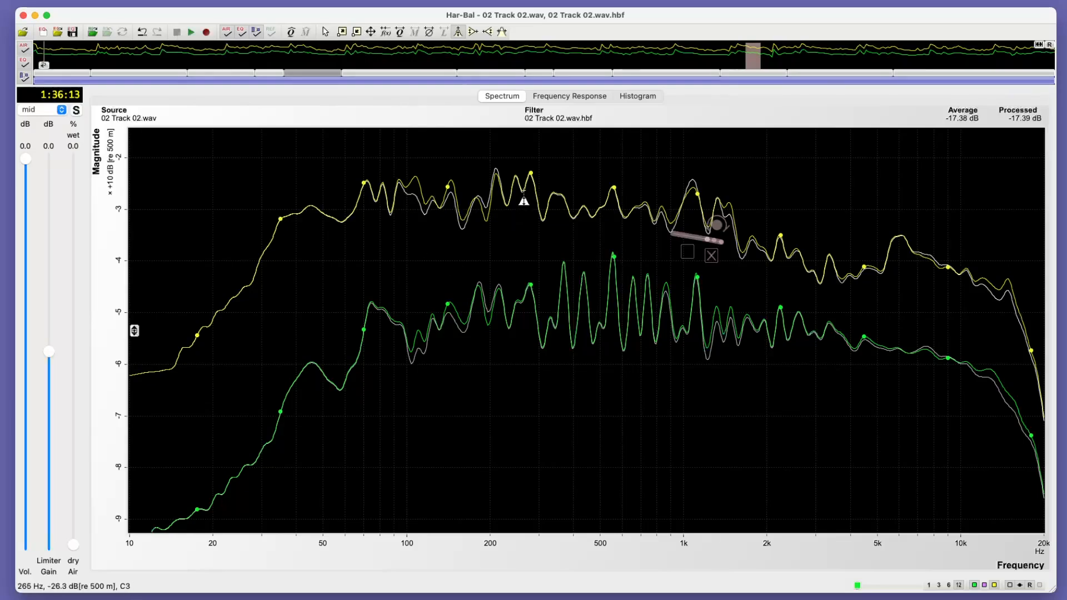
# Lower the section's spectrum slightly near 270 Hz and raise it strongly around 100 Hz
pyautogui.moveTo(520, 300); pyautogui.dragTo(525, 303)
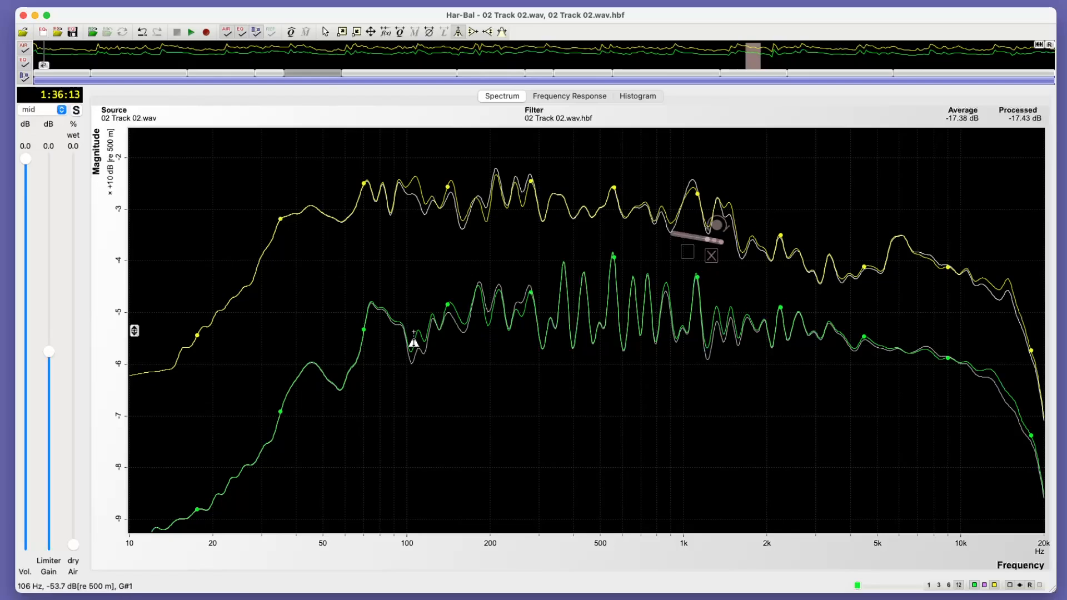
pyautogui.moveTo(415, 344); pyautogui.dragTo(409, 318)
pyautogui.moveTo(471, 305); pyautogui.dragTo(471, 309)
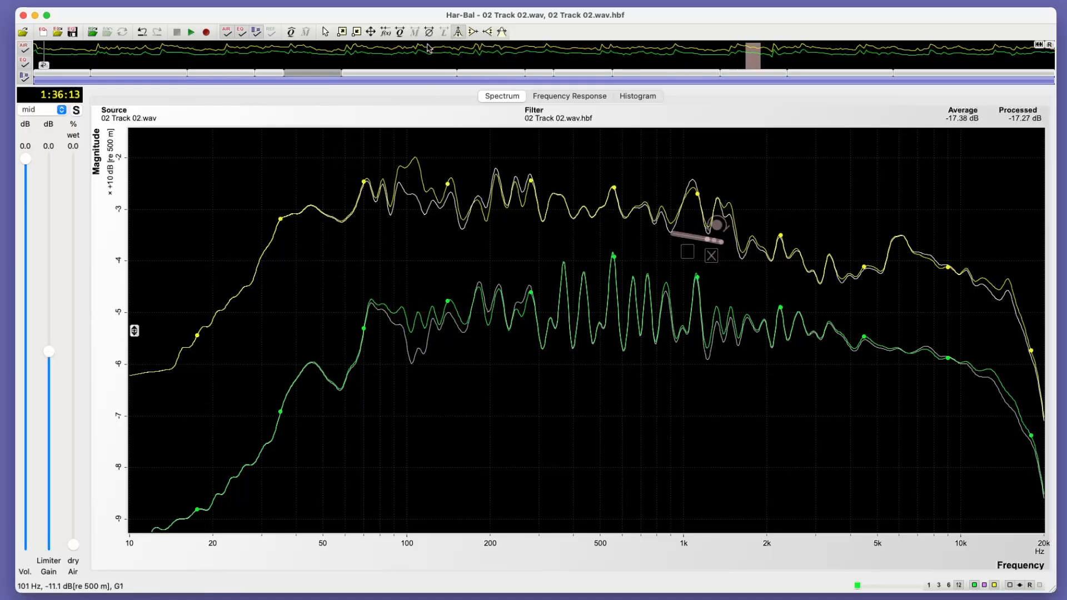
# Add a mid-channel peak-taming band from about 87.5 to 112 Hz and lower its tamed peak near 95 Hz
pyautogui.click(502, 34)
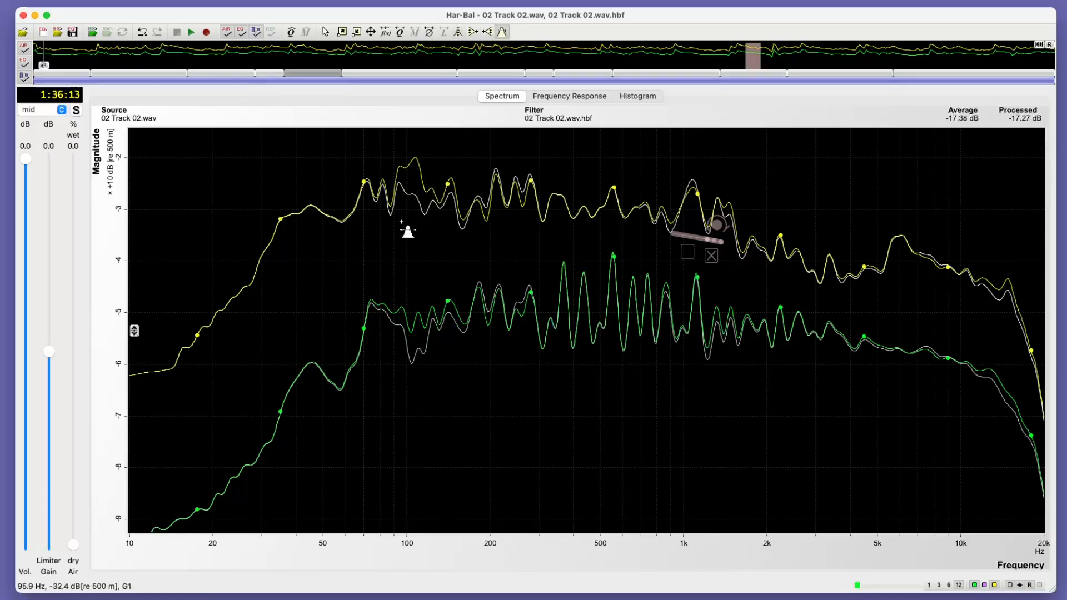
pyautogui.moveTo(407, 233); pyautogui.dragTo(409, 233)
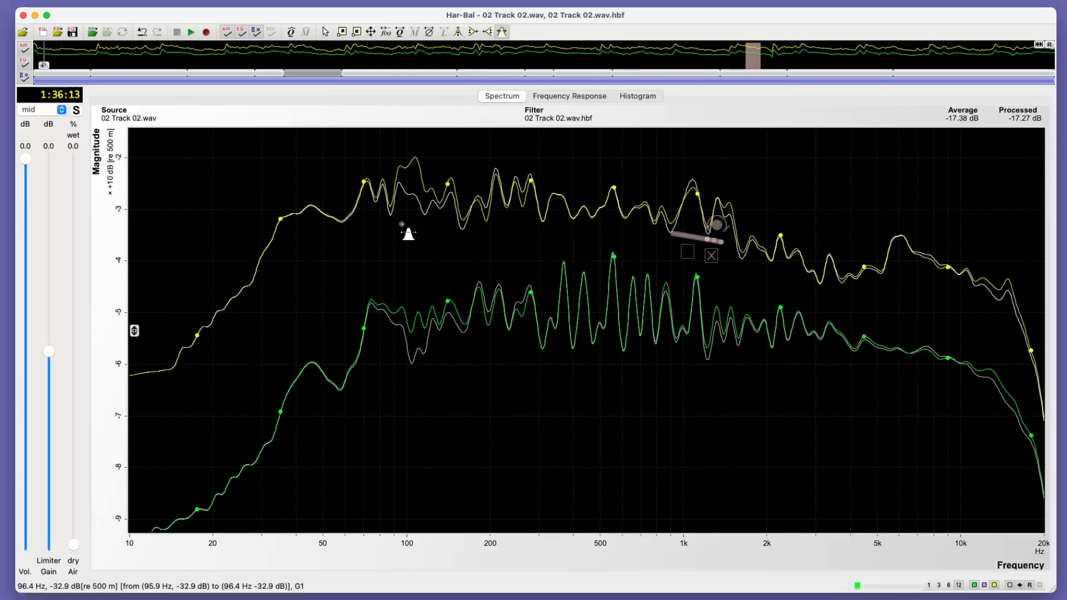
pyautogui.moveTo(396, 238)
pyautogui.mouseDown()
pyautogui.moveTo(424, 240)
pyautogui.moveTo(421, 231)
pyautogui.mouseUp()
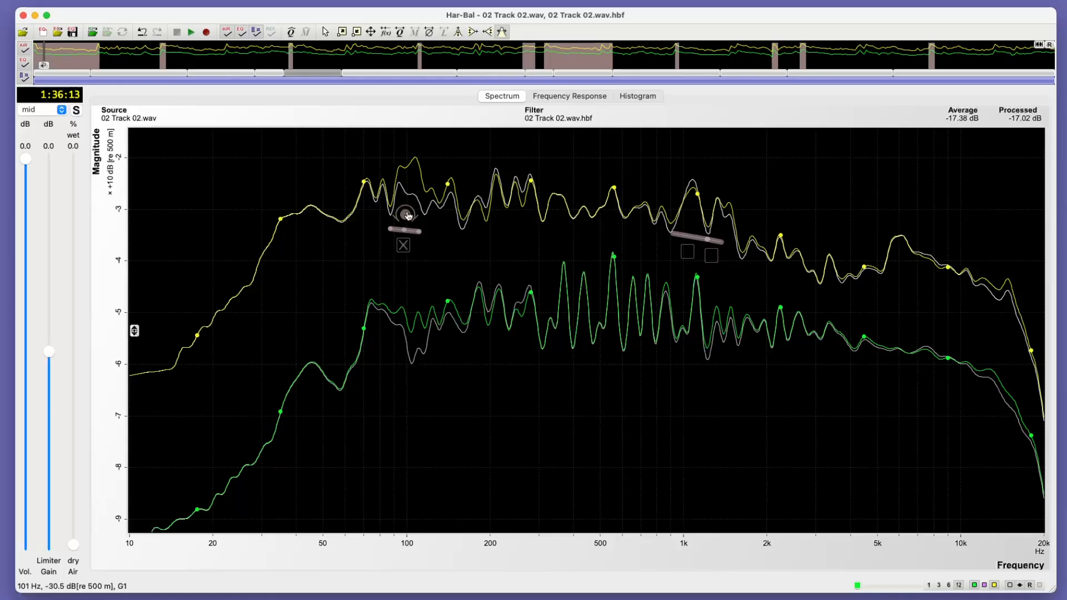
pyautogui.doubleClick(407, 215)
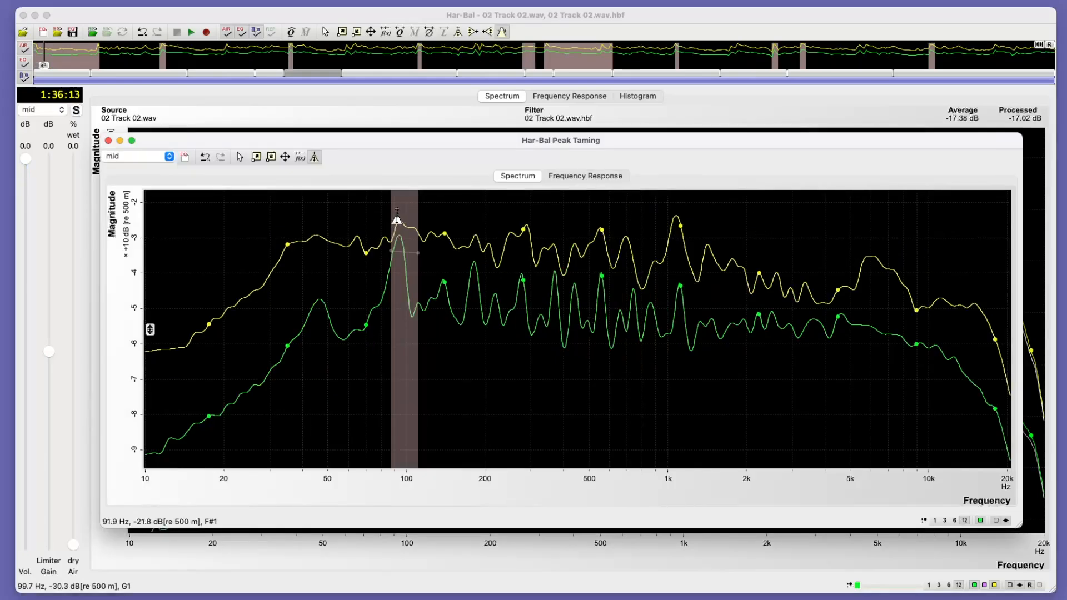
pyautogui.moveTo(397, 220); pyautogui.dragTo(400, 237)
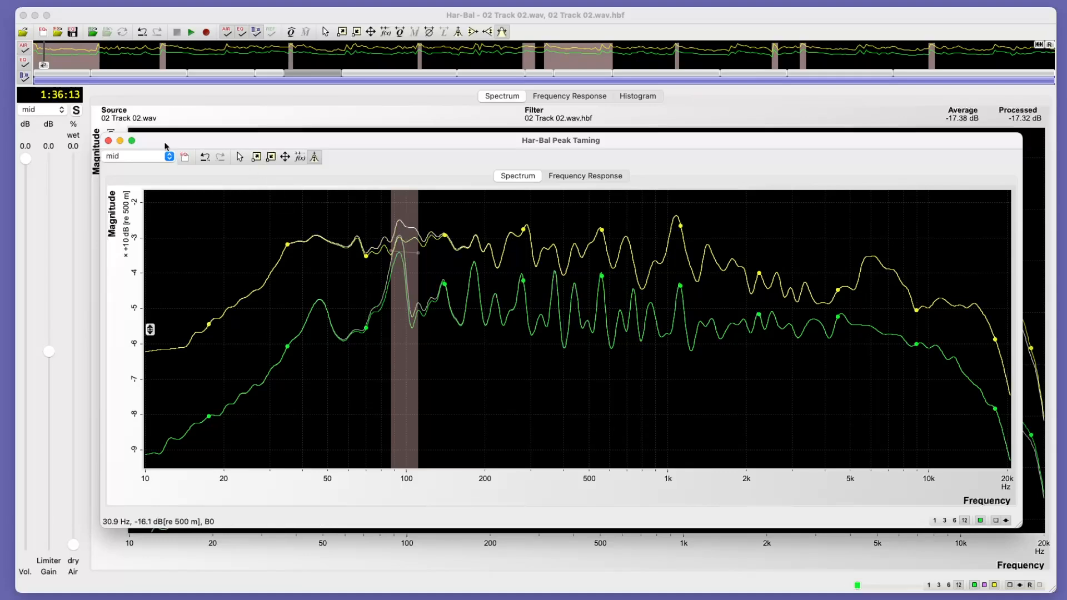
pyautogui.click(108, 140)
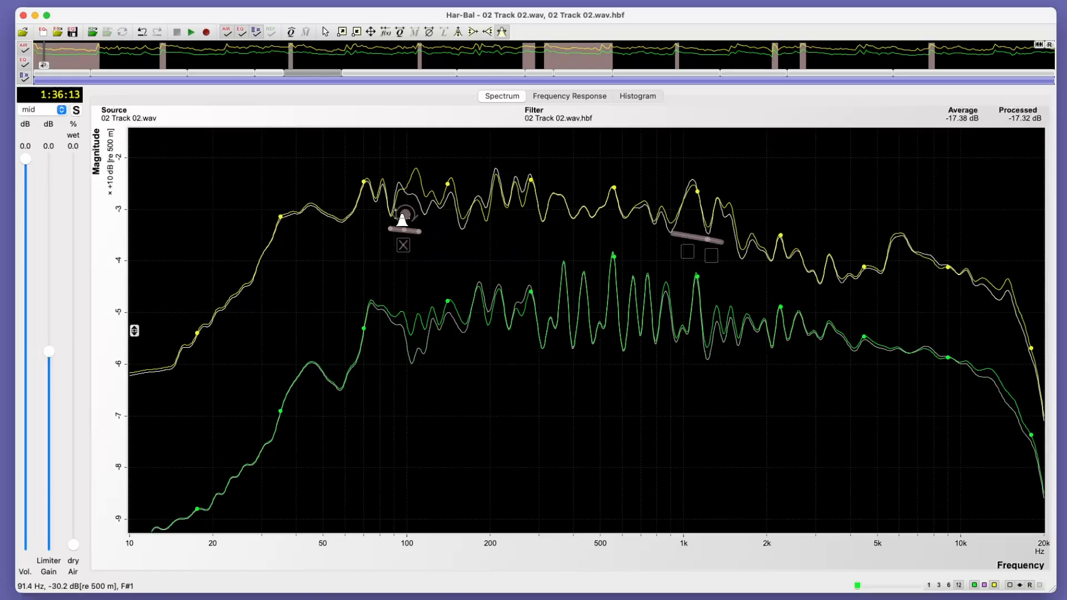
# Extend the low peak-taming band's upper edge to about 121 Hz and lower its tamed spectrum slightly near 105 Hz
pyautogui.moveTo(422, 234); pyautogui.dragTo(429, 229)
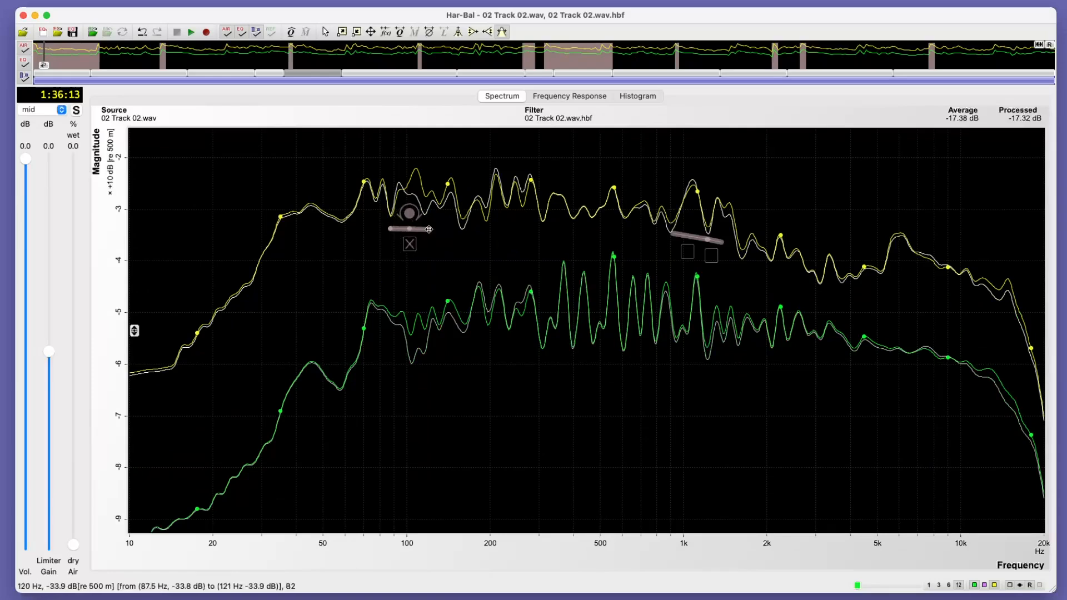
pyautogui.click(404, 212)
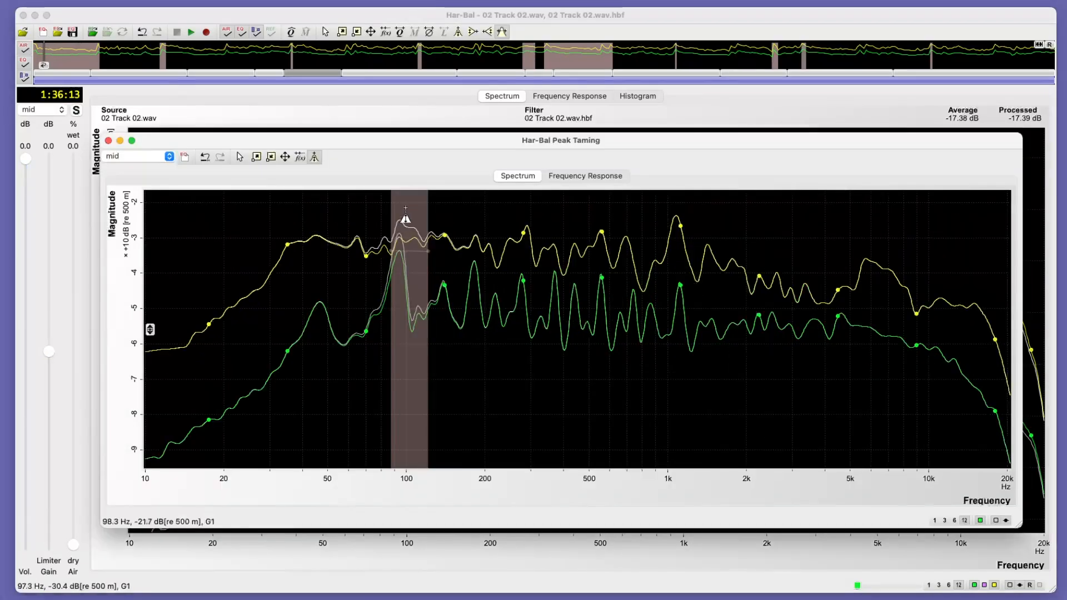
pyautogui.moveTo(412, 234); pyautogui.dragTo(412, 245)
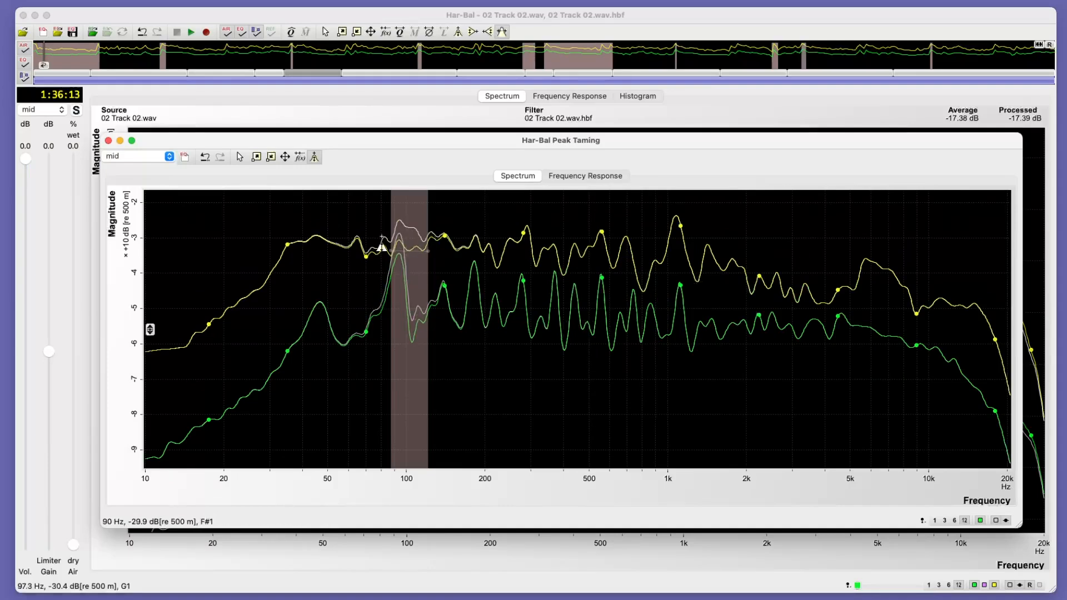
pyautogui.click(109, 141)
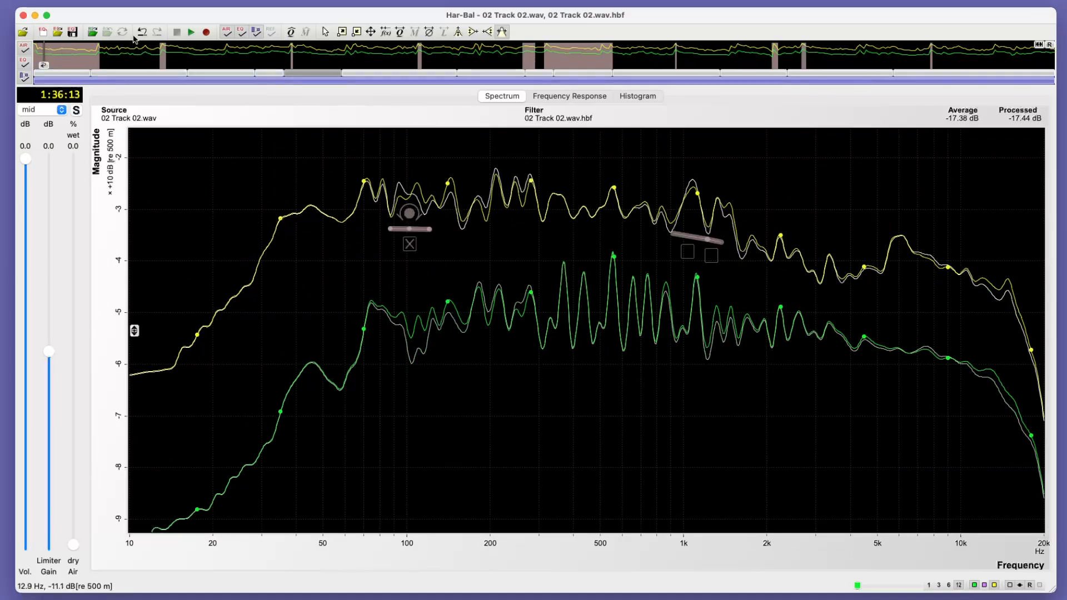
# Compare the section's playback with the EQ bypassed and engaged, and raise the low band's tamed peak slightly near 95 Hz
pyautogui.click(189, 33)
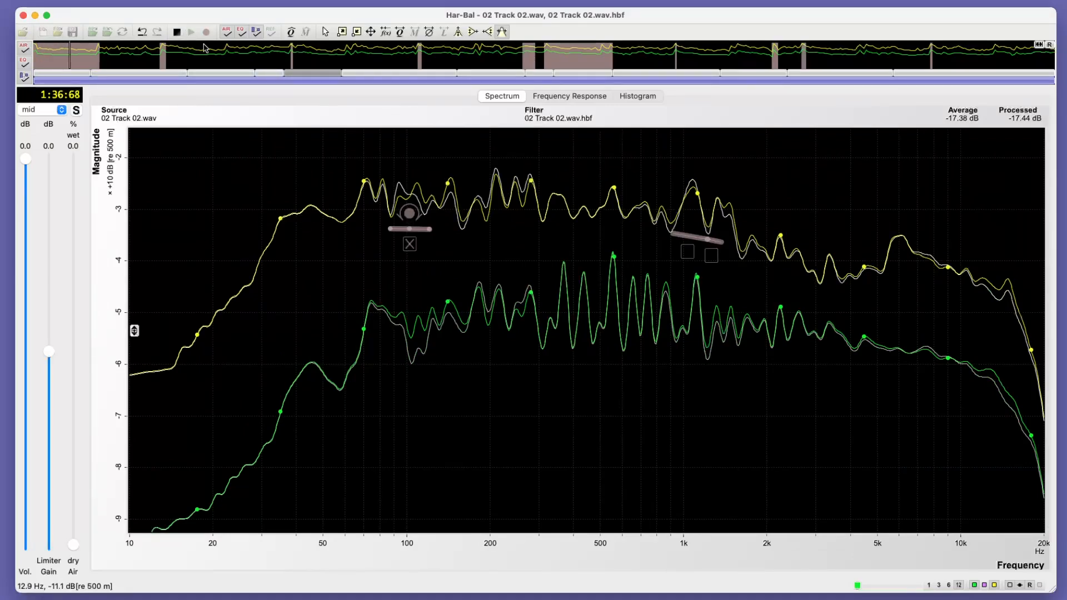
pyautogui.click(241, 34)
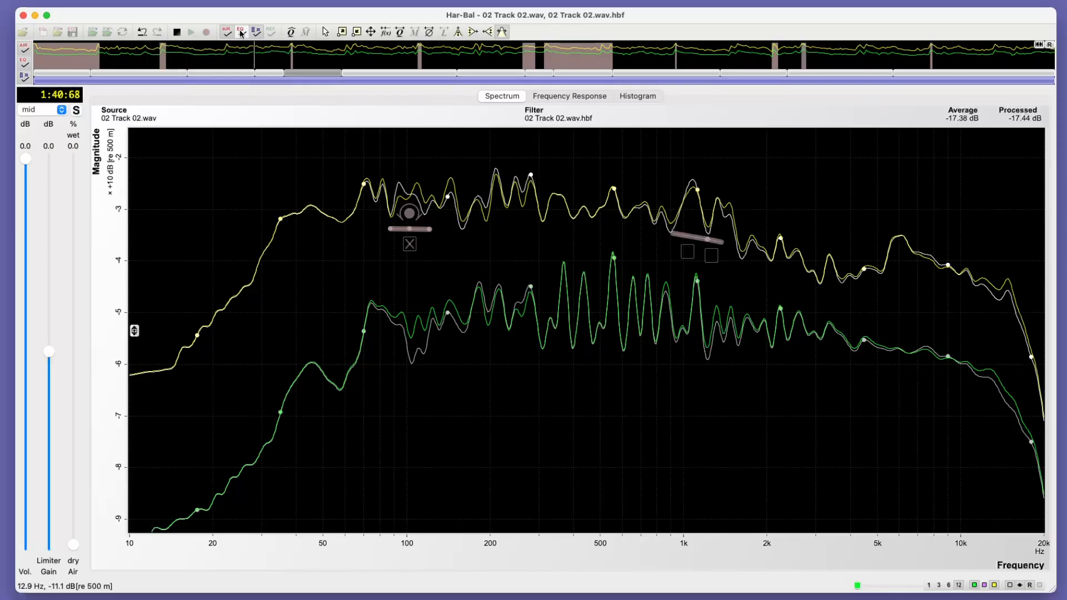
pyautogui.click(242, 33)
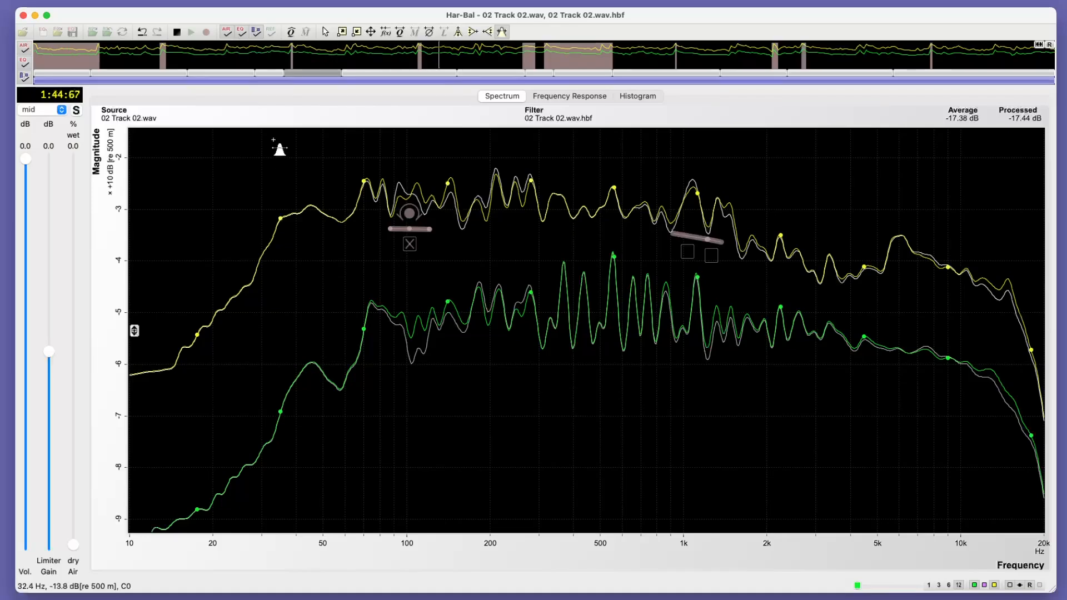
pyautogui.doubleClick(408, 215)
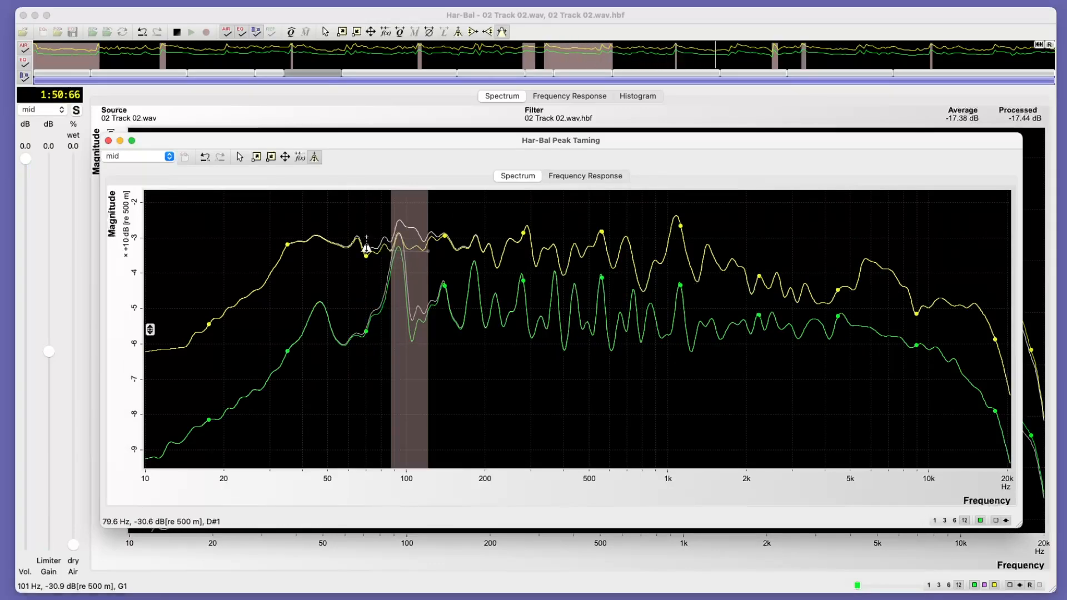
pyautogui.click(108, 141)
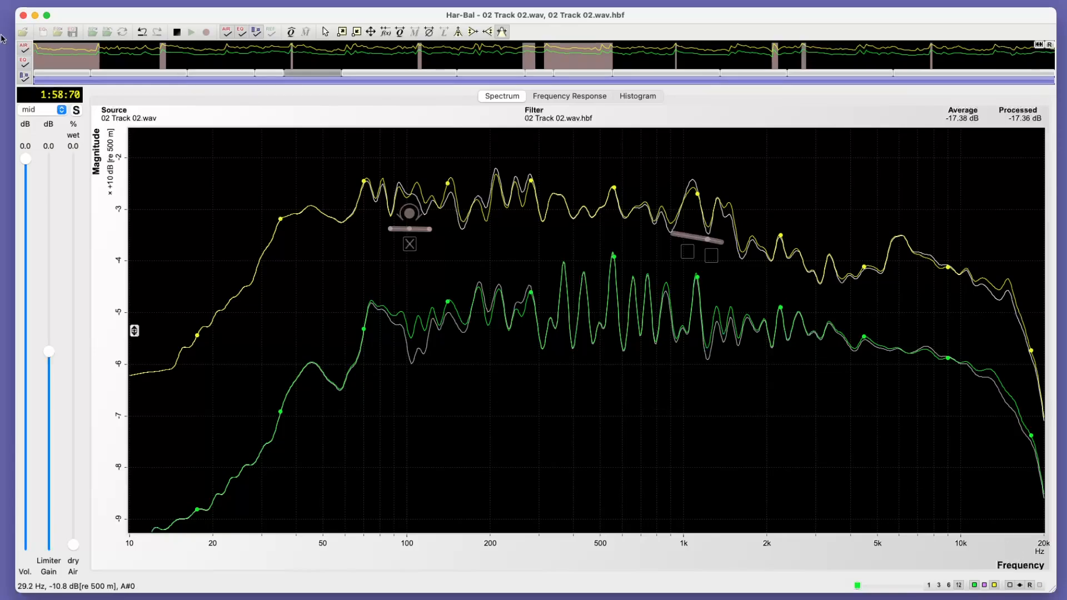
# Replay the section from near its start with the live playback spectrum displayed, and stop playback
pyautogui.click(47, 61)
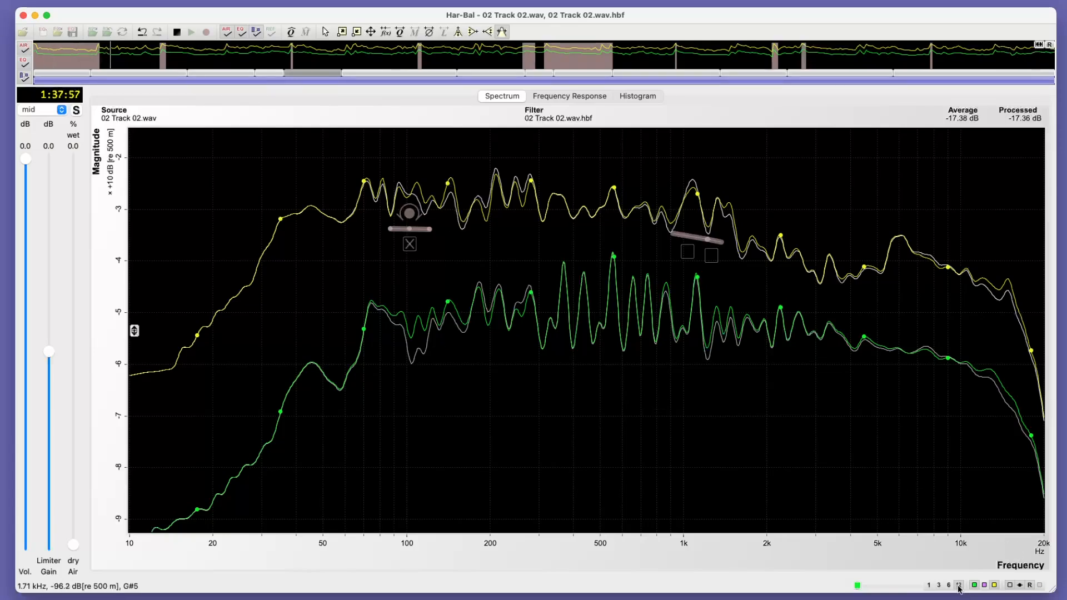
pyautogui.click(984, 585)
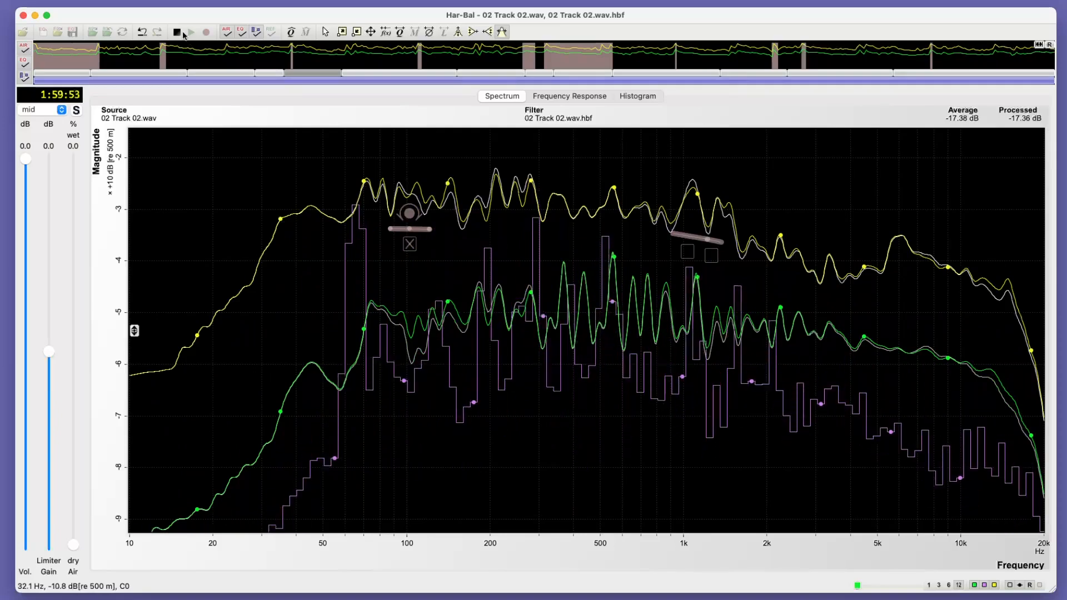
pyautogui.press('space')
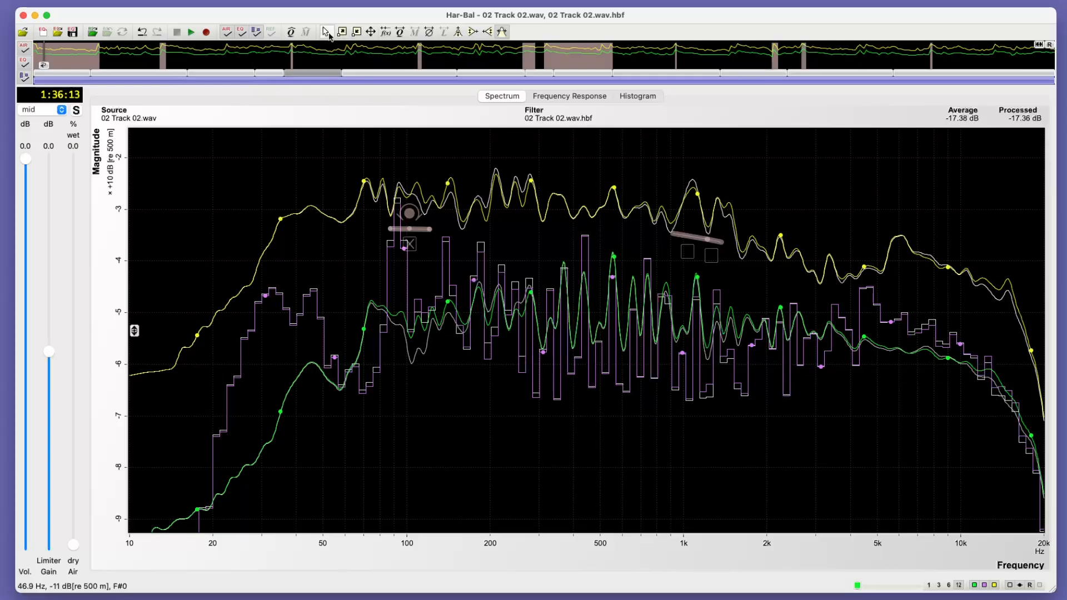
# Activate the spectrum-shaping tool for further adjustment of the section's EQ curve
pyautogui.click(461, 35)
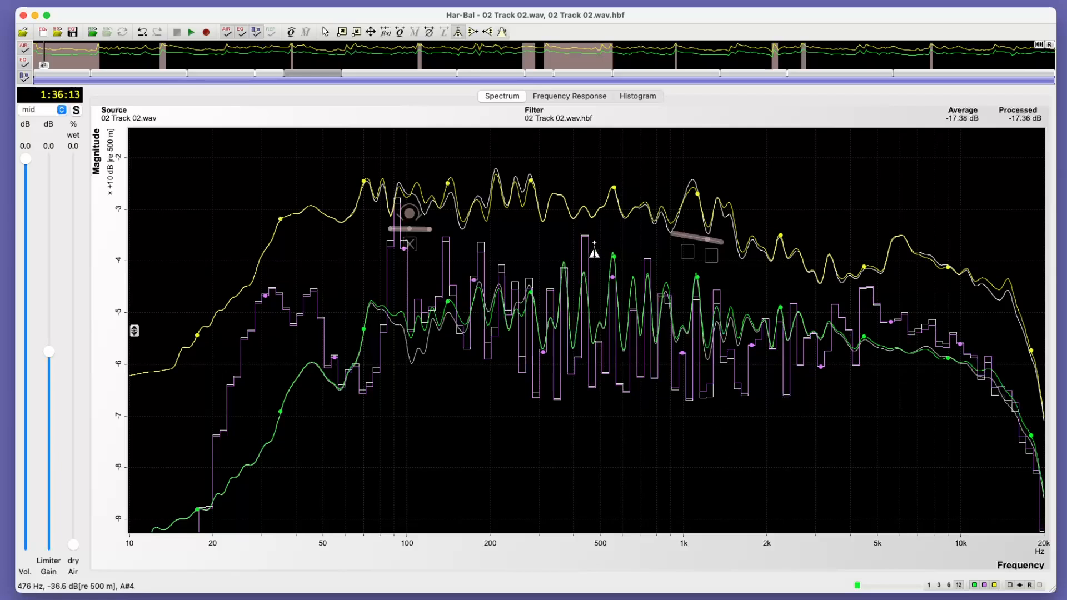
# Boost the section slightly at about 434 Hz with Q 15, trim the peak near 145 Hz, and audition the result
pyautogui.click(582, 226)
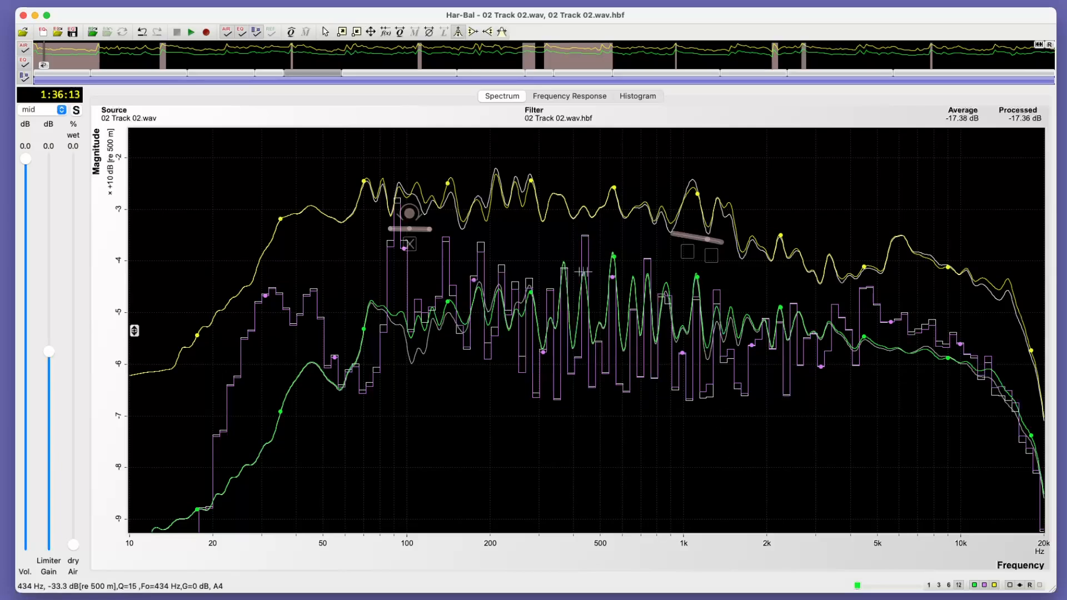
pyautogui.moveTo(583, 226); pyautogui.dragTo(581, 216)
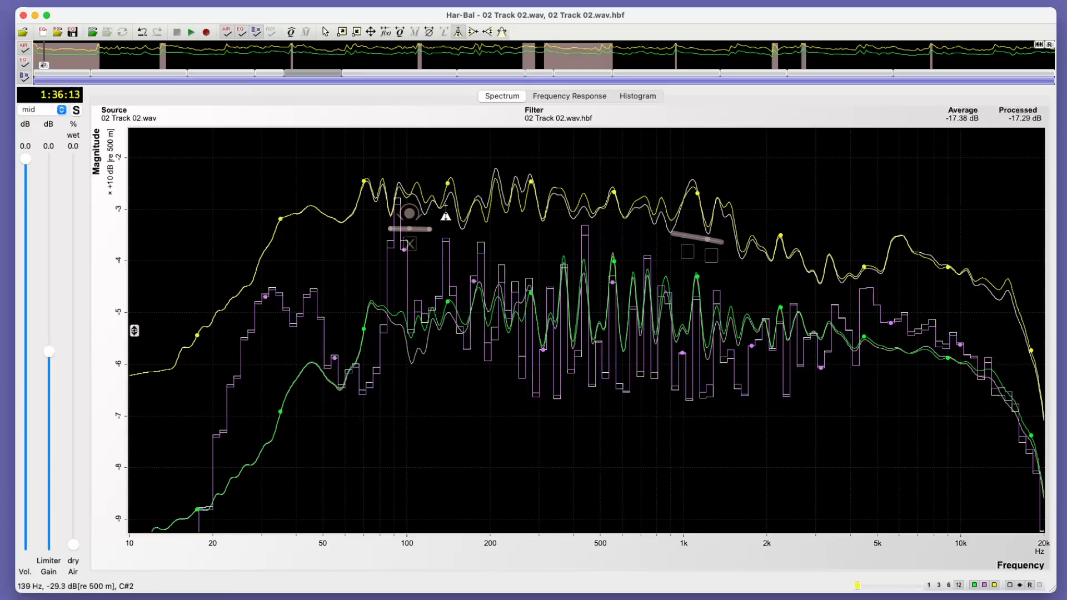
pyautogui.moveTo(454, 189); pyautogui.dragTo(455, 195)
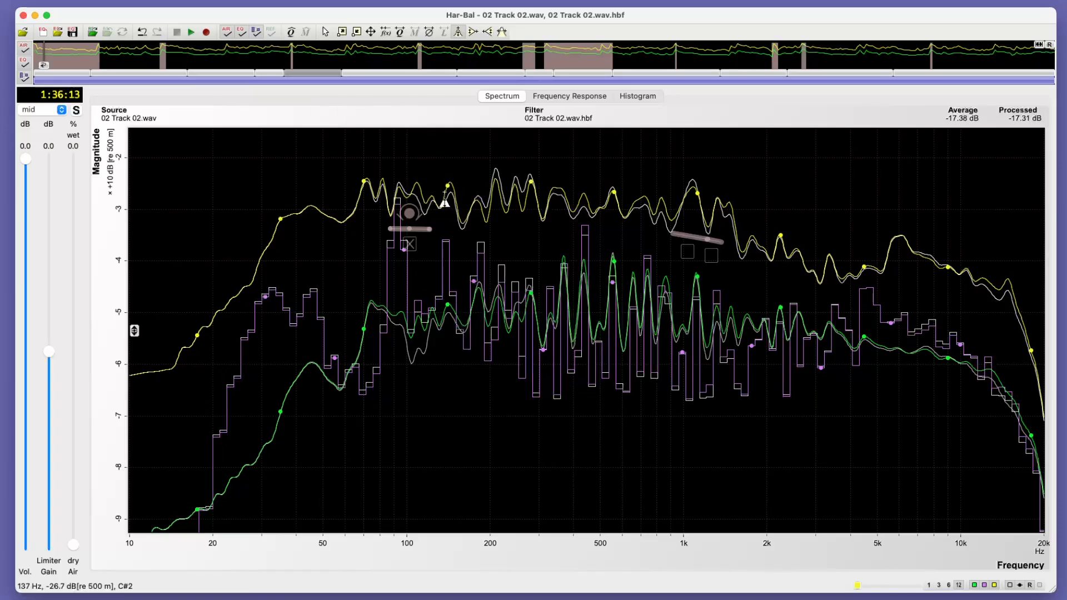
pyautogui.click(192, 33)
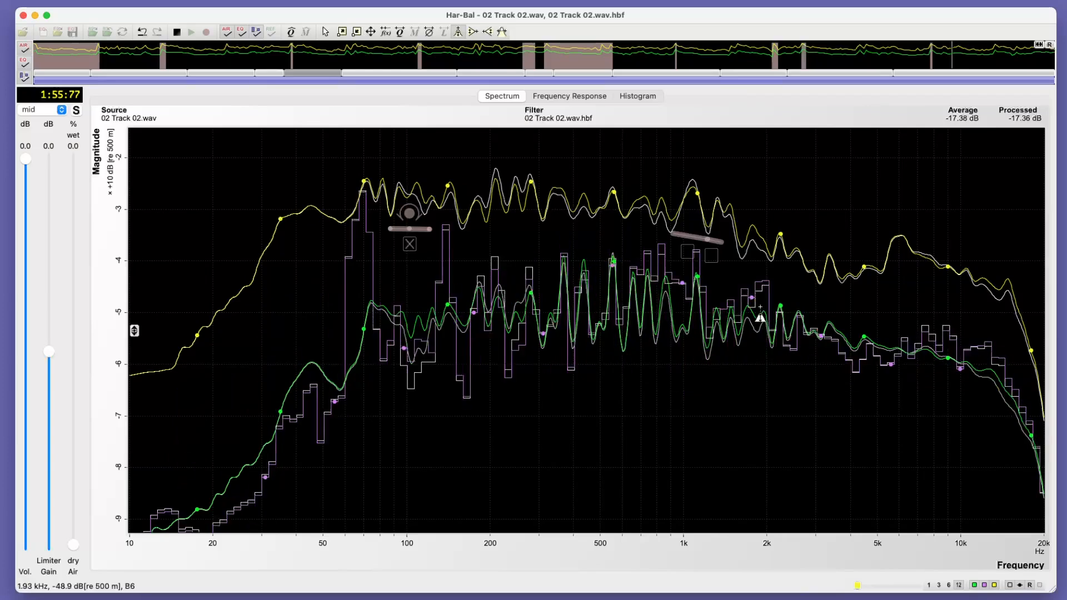
pyautogui.click(177, 33)
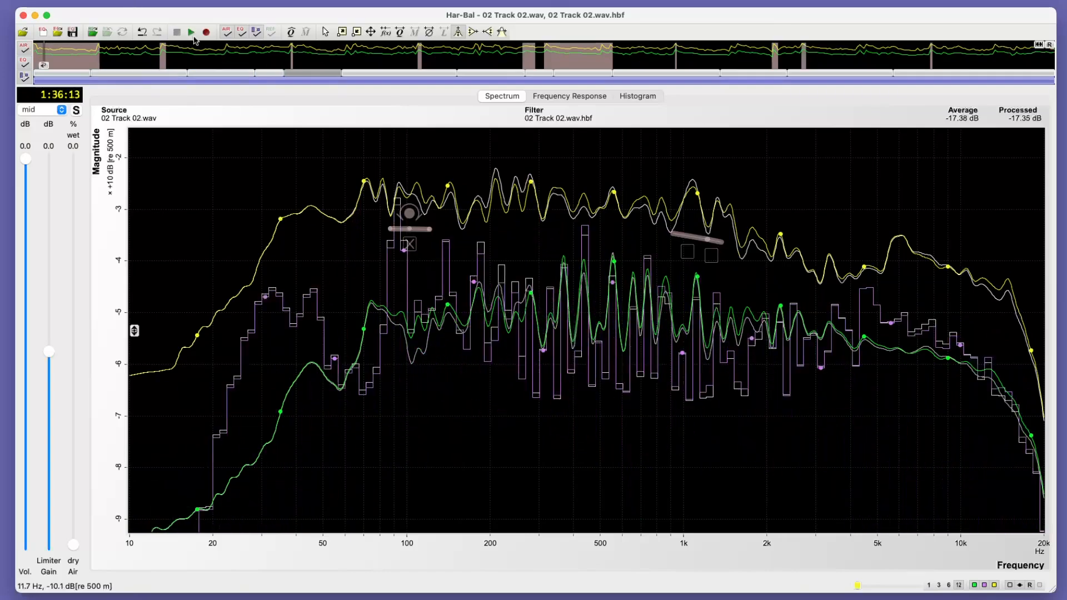
# Open the section that follows the edited one and hide the purple live spectrum trace
pyautogui.click(1039, 44)
pyautogui.click(368, 82)
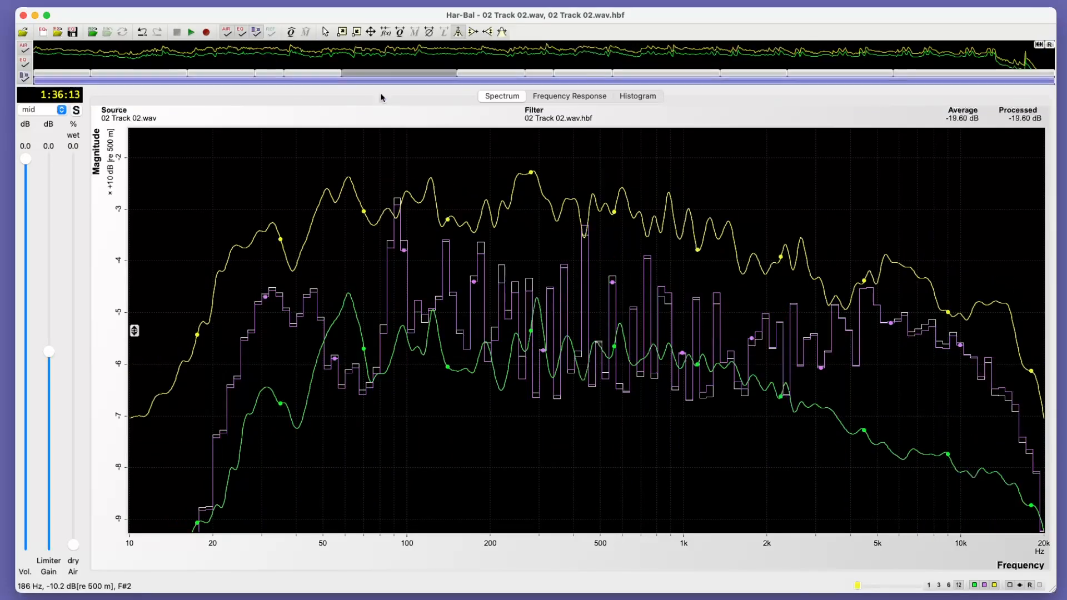
pyautogui.click(983, 585)
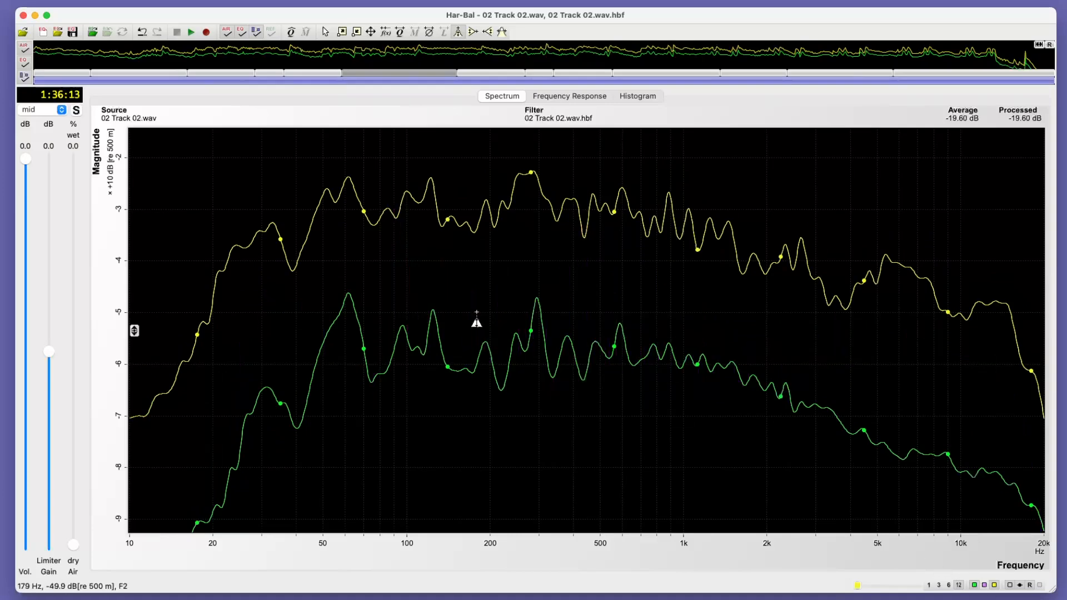
# Go back to the previous section and compare its spectrum at smoothing resolutions 3 and 12
pyautogui.click(75, 79)
pyautogui.click(79, 82)
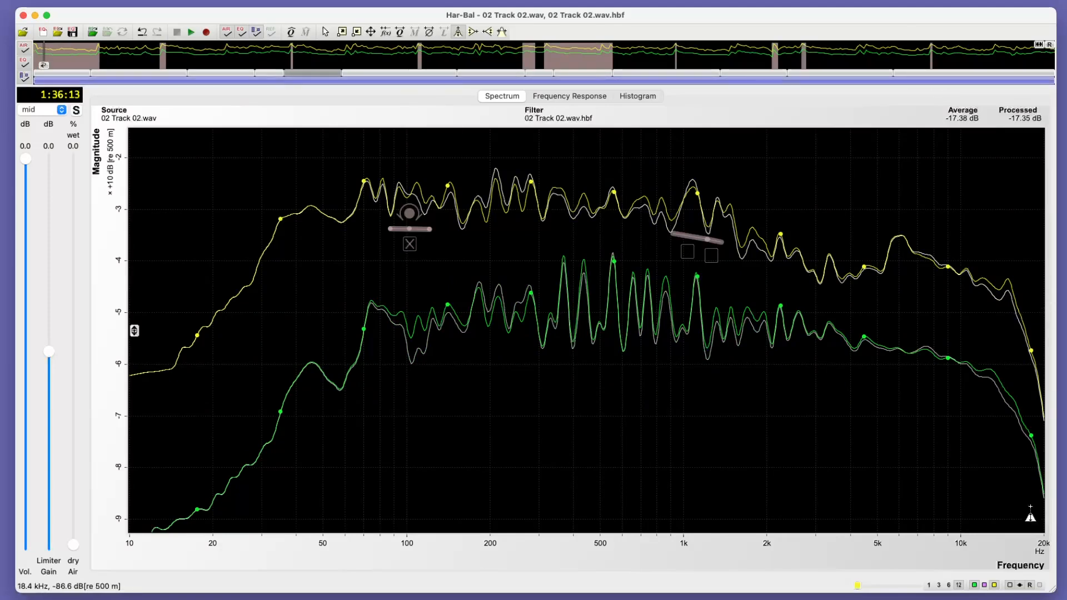
pyautogui.click(938, 585)
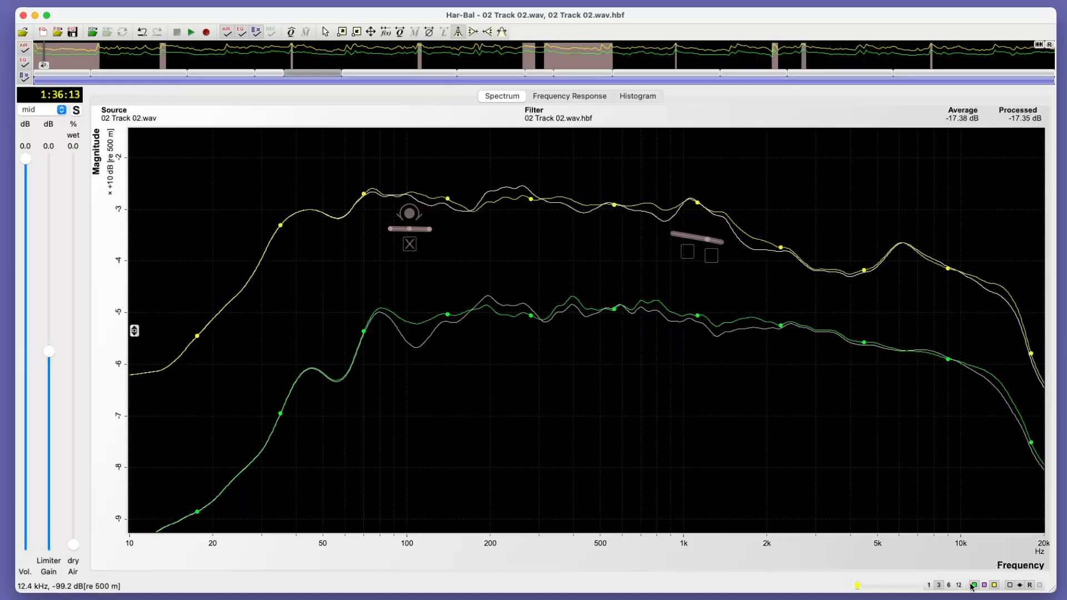
pyautogui.click(958, 585)
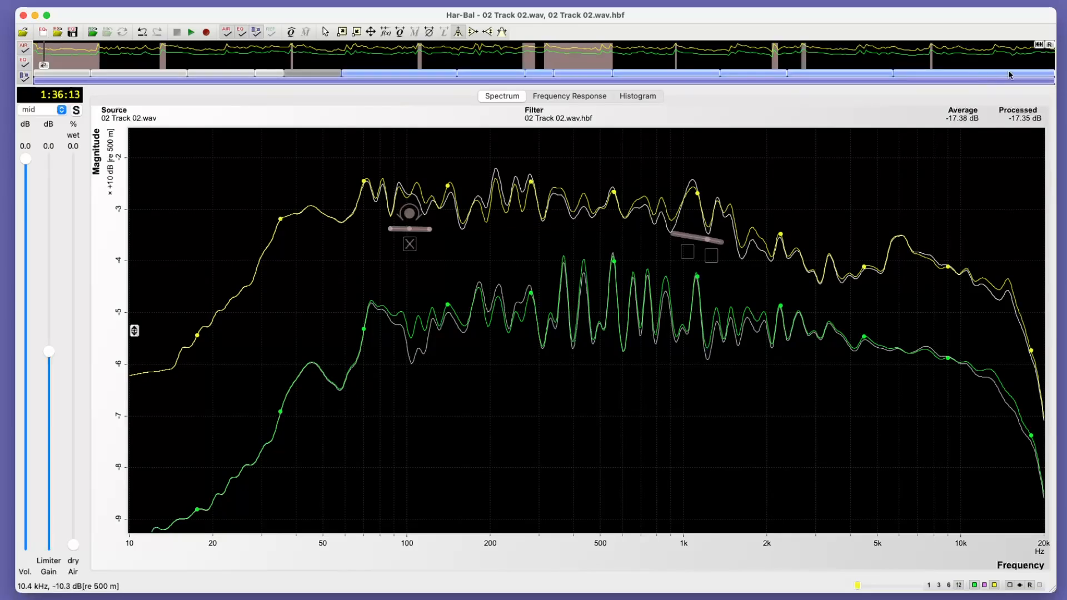
# Compare the following section's spectrum with that of the whole track, and reopen the following section
pyautogui.click(1009, 74)
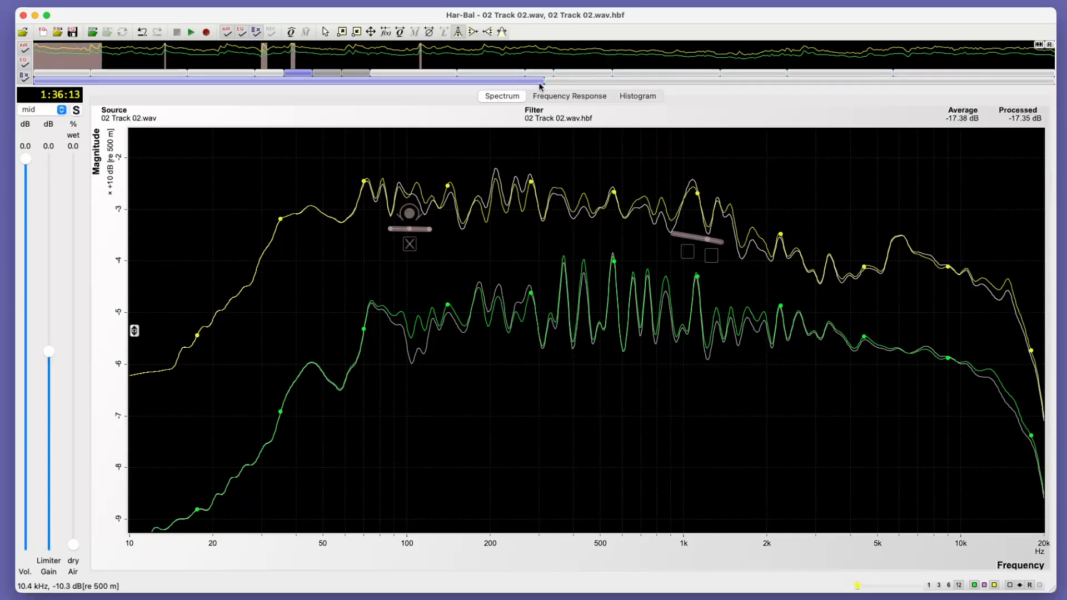
pyautogui.click(564, 83)
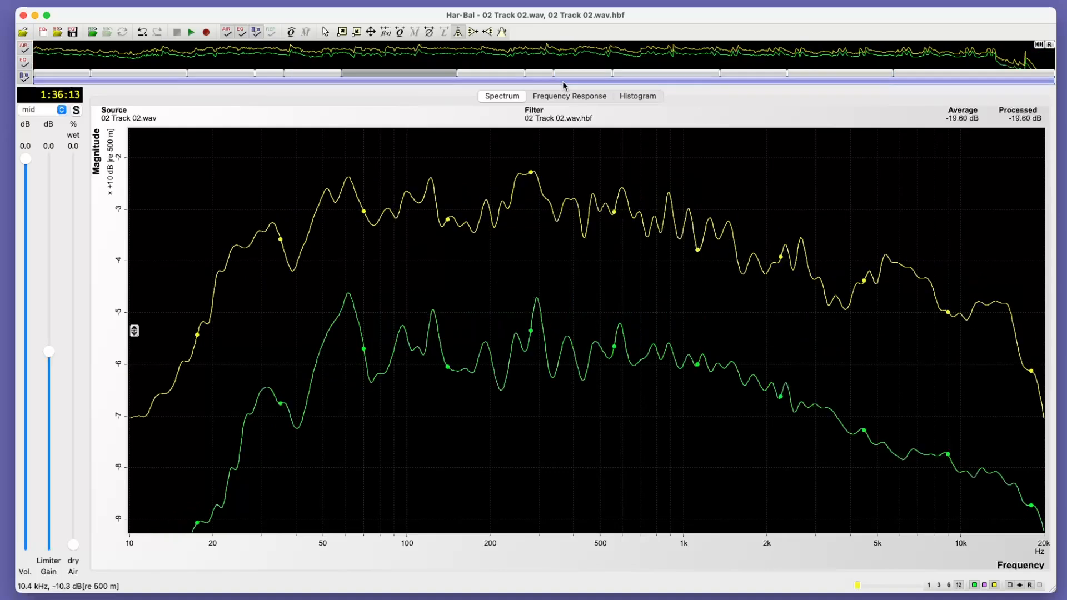
pyautogui.click(1037, 44)
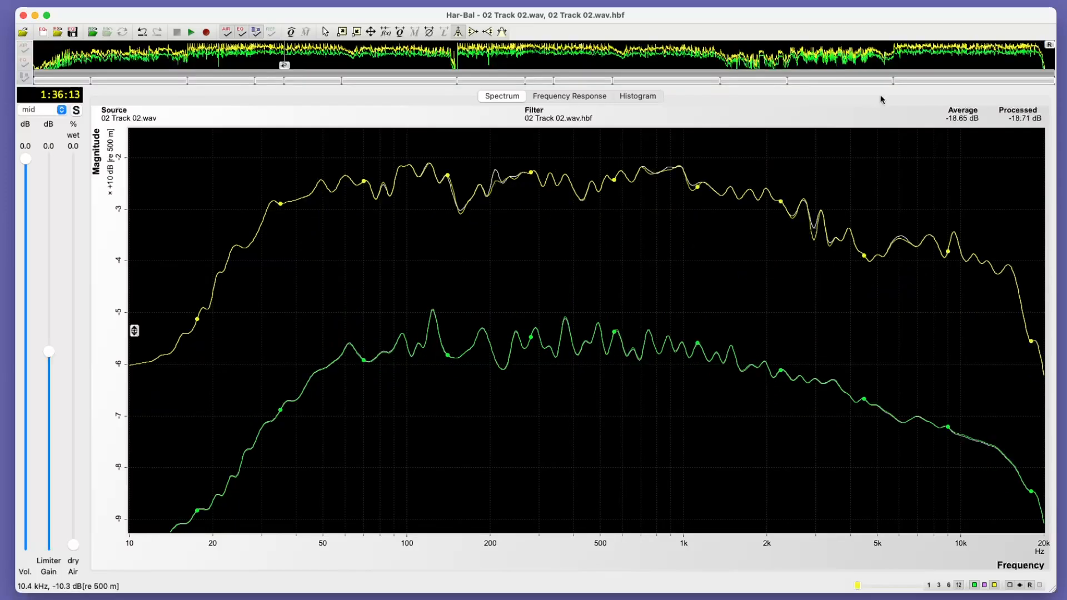
pyautogui.click(372, 81)
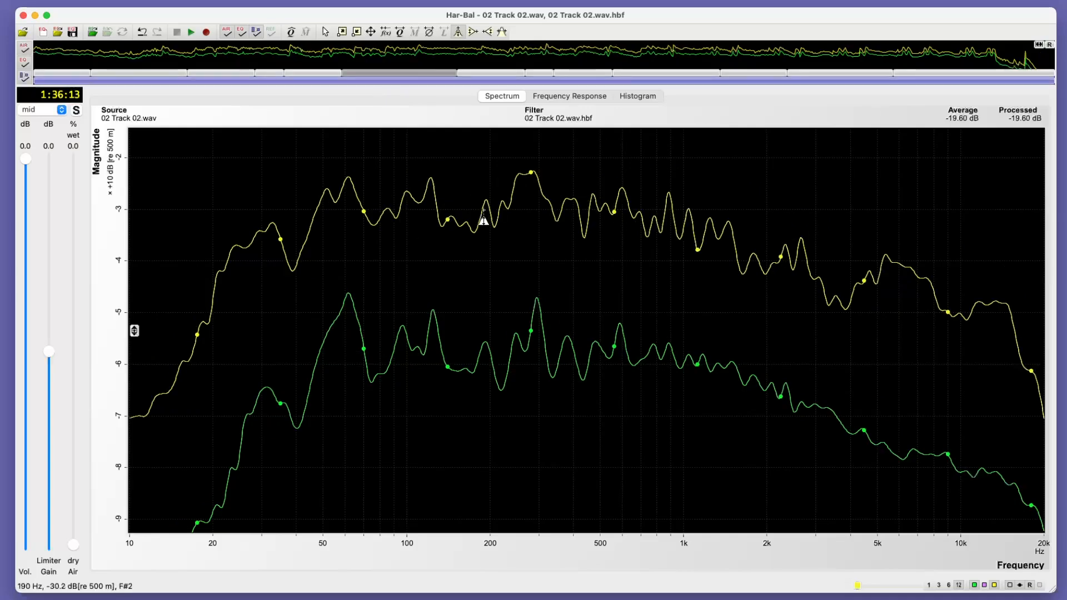
# Boost the dips near 80 Hz and 160 Hz, trim about 58 Hz and 270 Hz, and raise 5.44 kHz by 1.35 dB with Q 2
pyautogui.moveTo(463, 234); pyautogui.dragTo(454, 217)
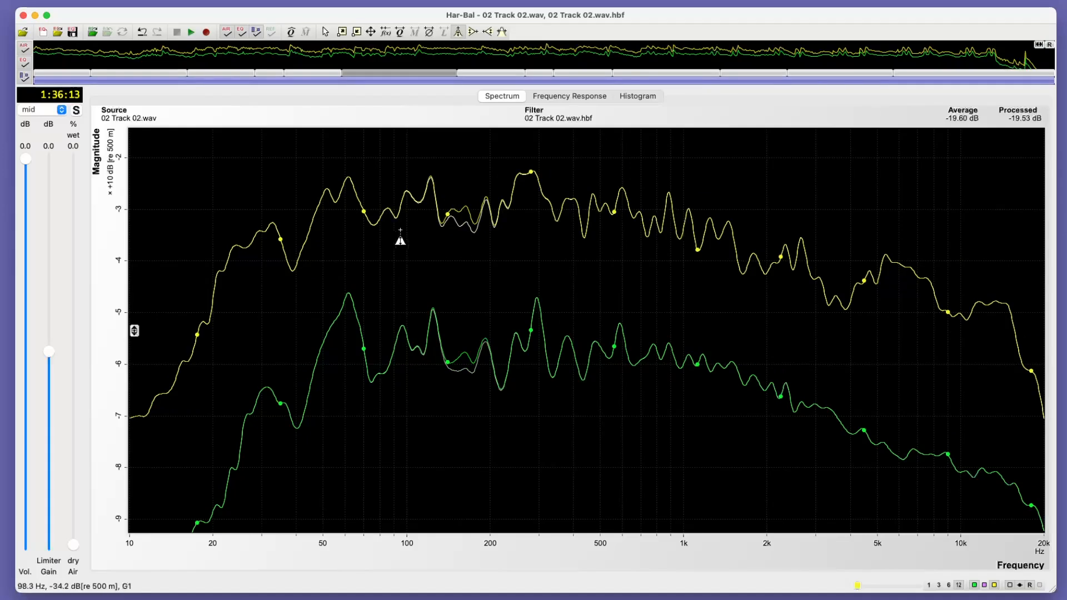
pyautogui.moveTo(381, 222)
pyautogui.mouseDown()
pyautogui.moveTo(379, 212)
pyautogui.moveTo(398, 218)
pyautogui.mouseUp()
pyautogui.moveTo(341, 188); pyautogui.dragTo(344, 196)
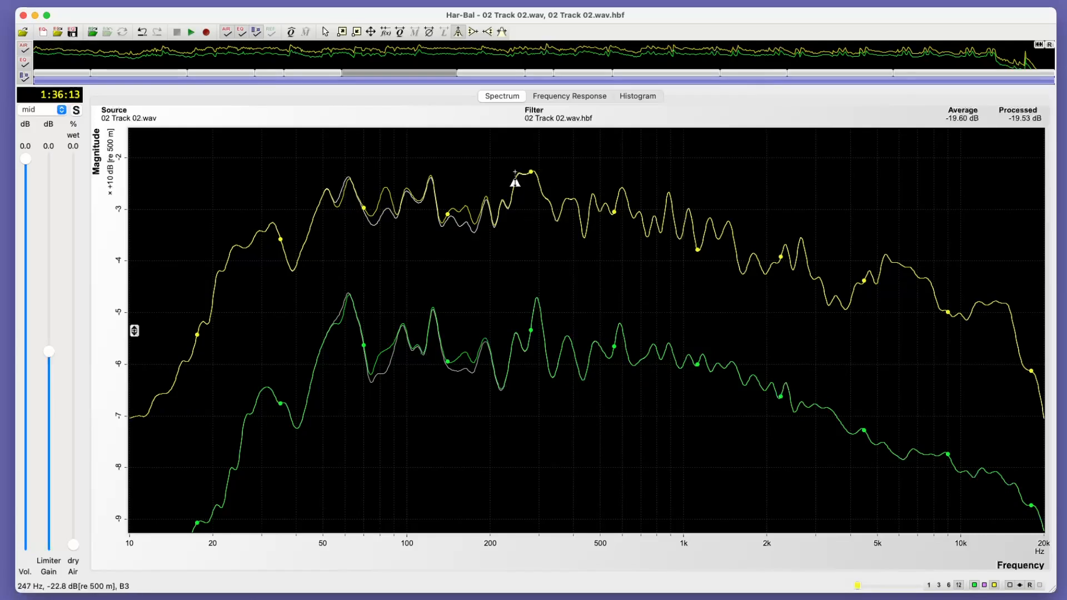
pyautogui.moveTo(525, 179); pyautogui.dragTo(531, 274)
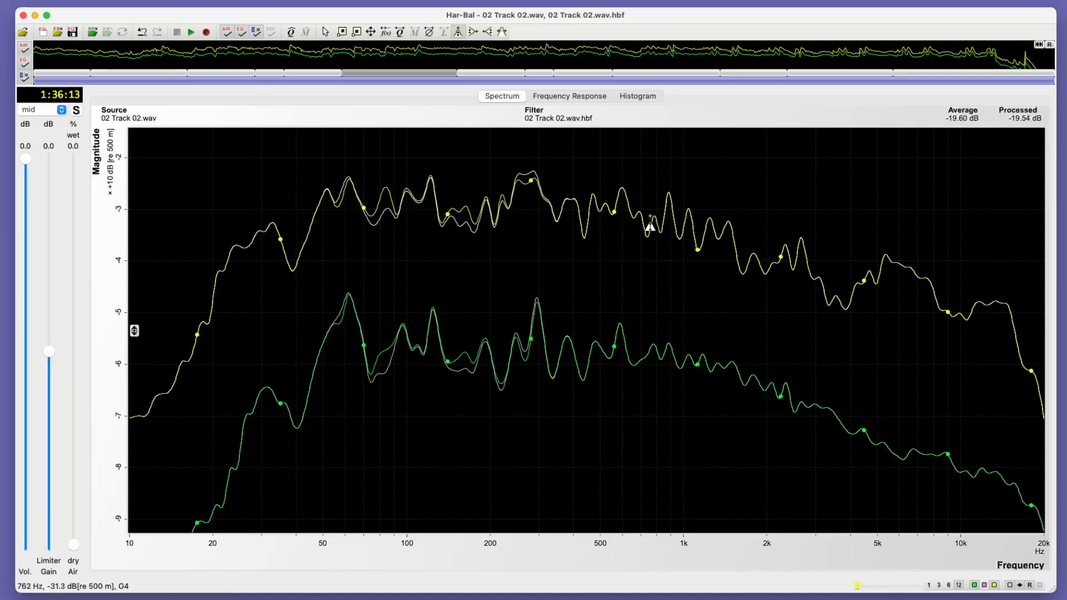
pyautogui.moveTo(887, 257); pyautogui.dragTo(887, 248)
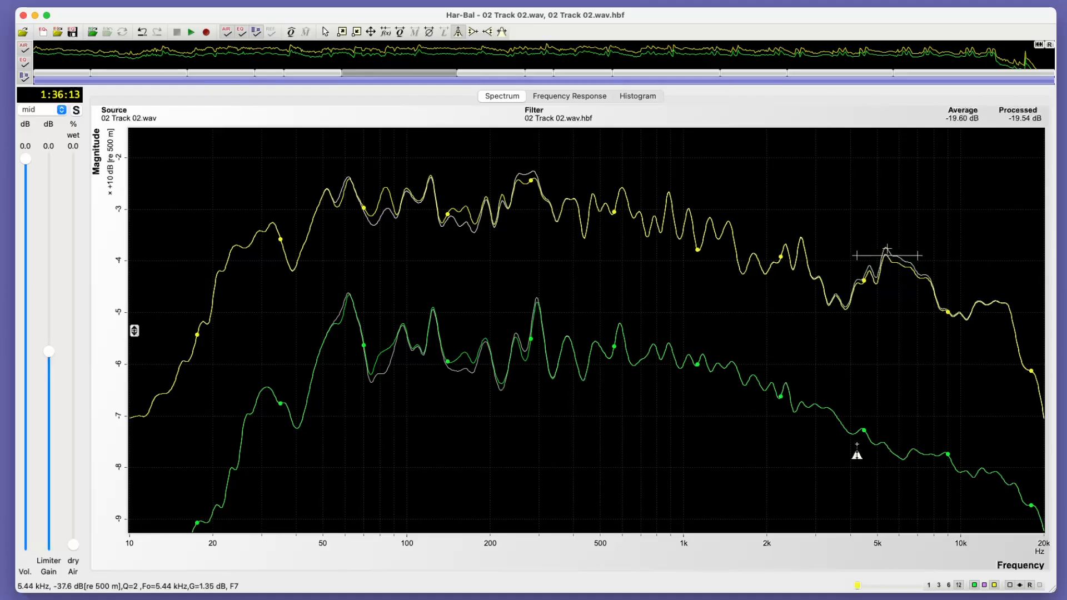
# Play the section from its start and compare the sound with the EQ bypassed and enabled
pyautogui.click(43, 58)
pyautogui.click(190, 32)
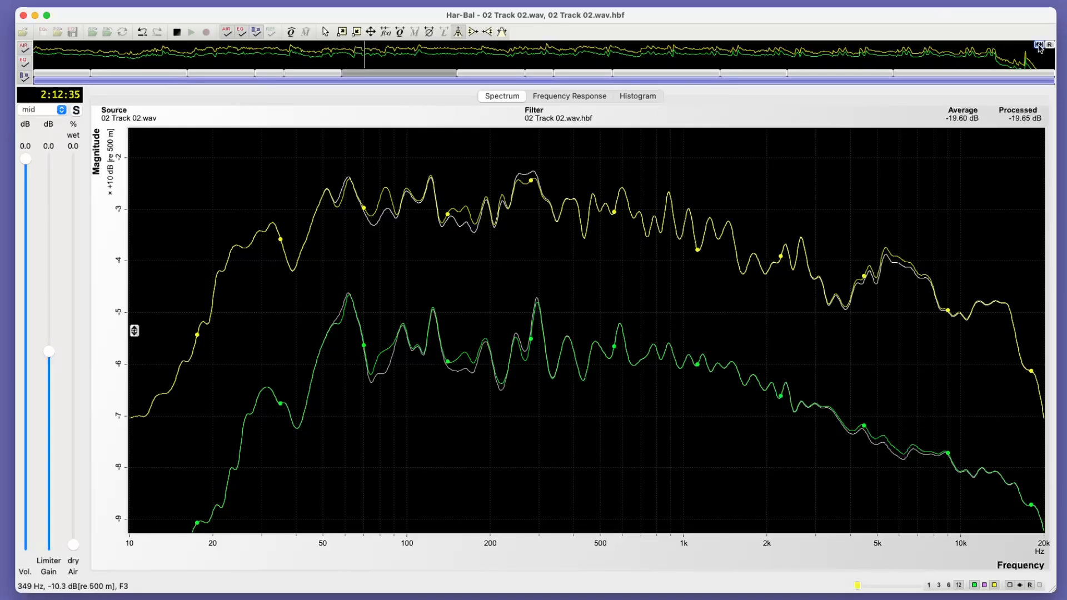
pyautogui.click(241, 34)
pyautogui.click(242, 34)
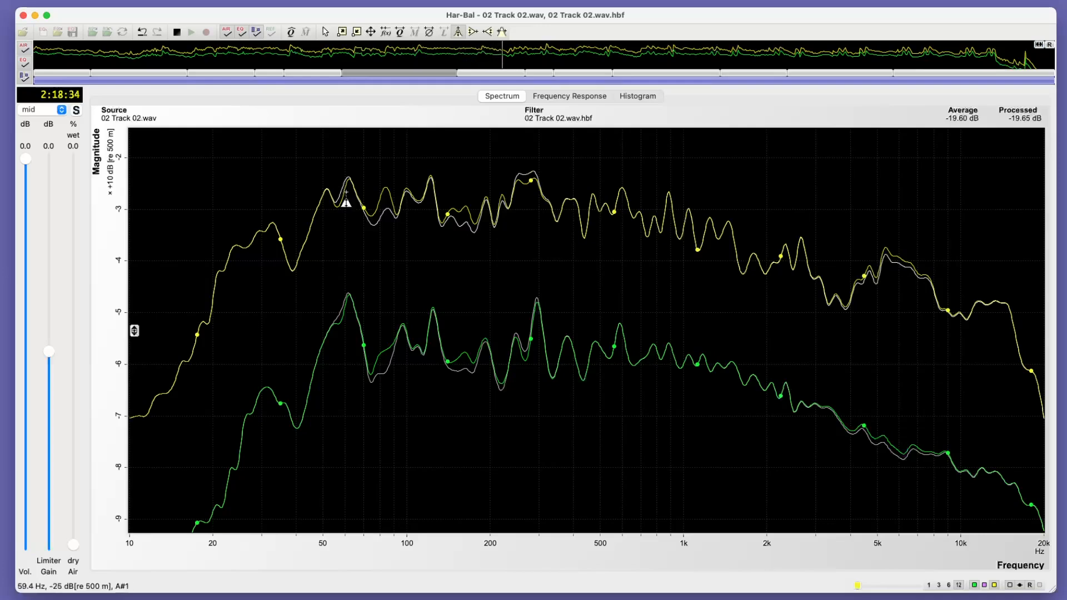
pyautogui.click(242, 35)
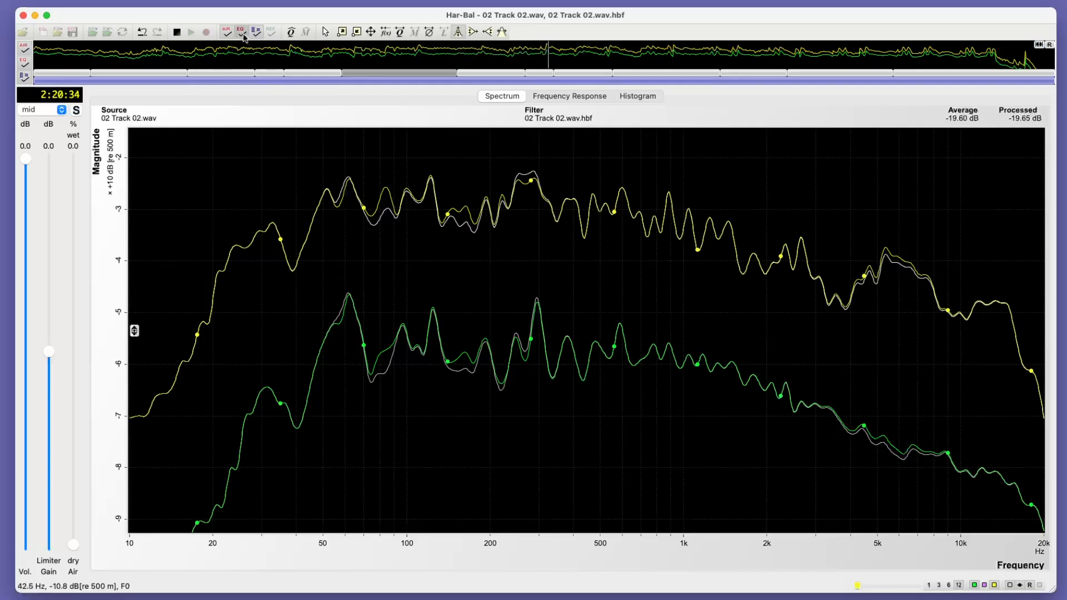
pyautogui.click(242, 35)
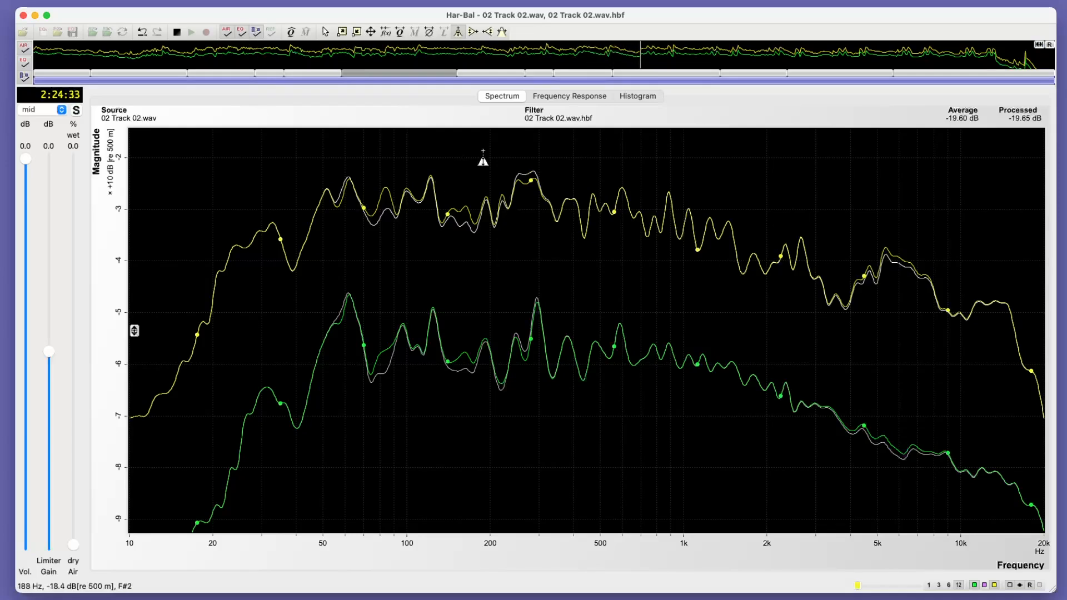
pyautogui.click(243, 35)
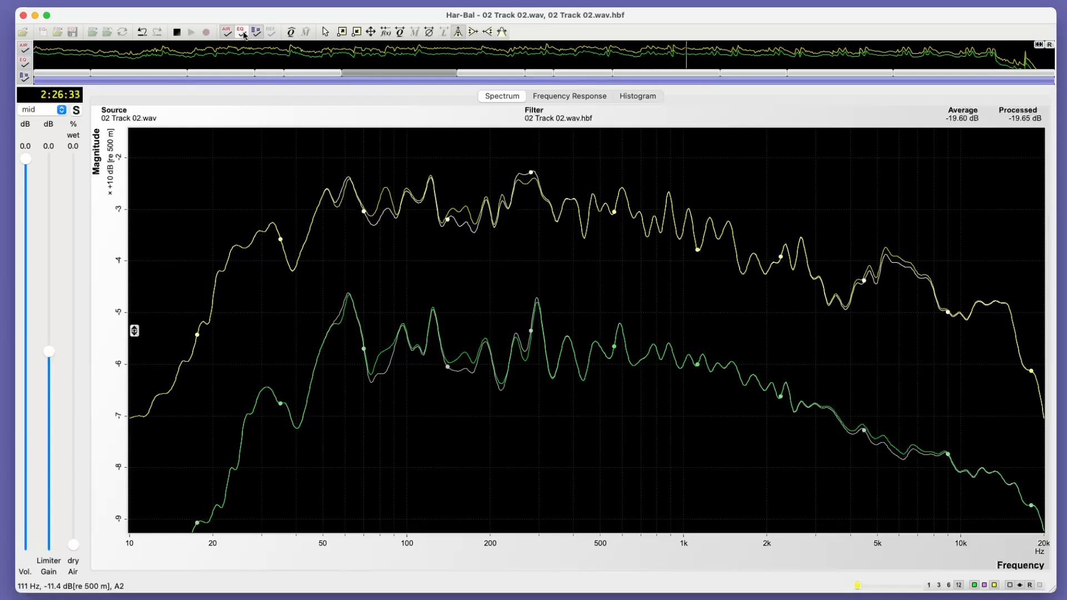
pyautogui.click(243, 34)
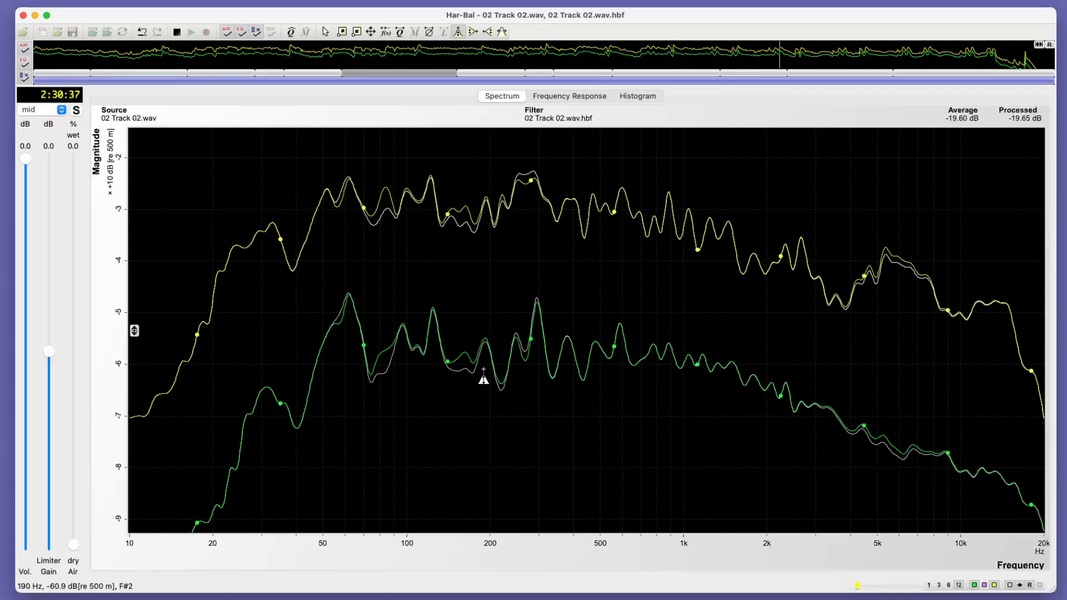
# Boost the section slightly at about 190 Hz and replay an earlier part, comparing it with the EQ bypassed
pyautogui.moveTo(485, 367); pyautogui.dragTo(477, 358)
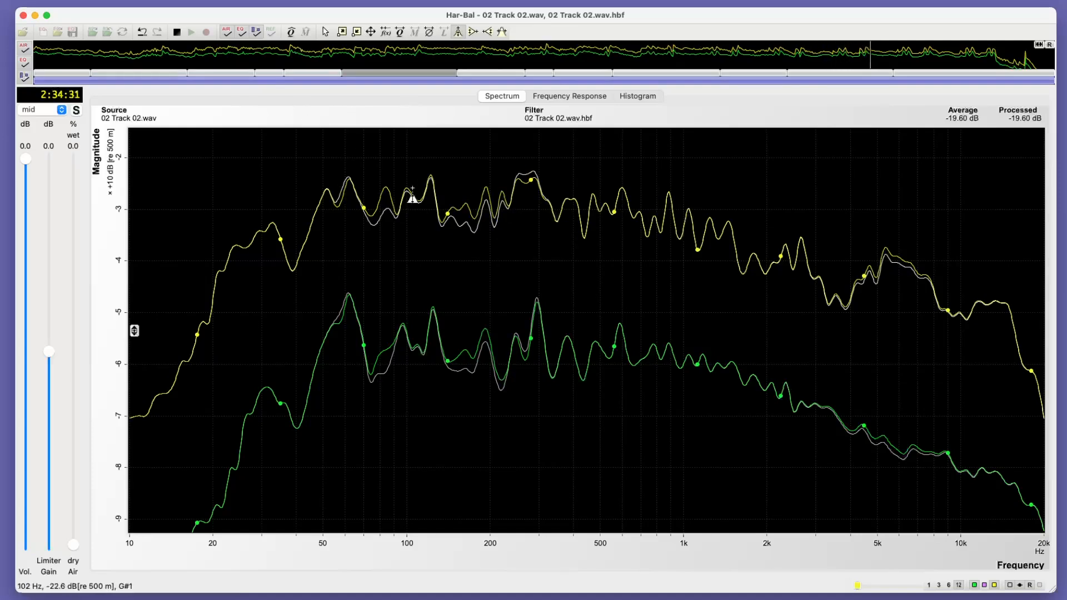
pyautogui.click(338, 69)
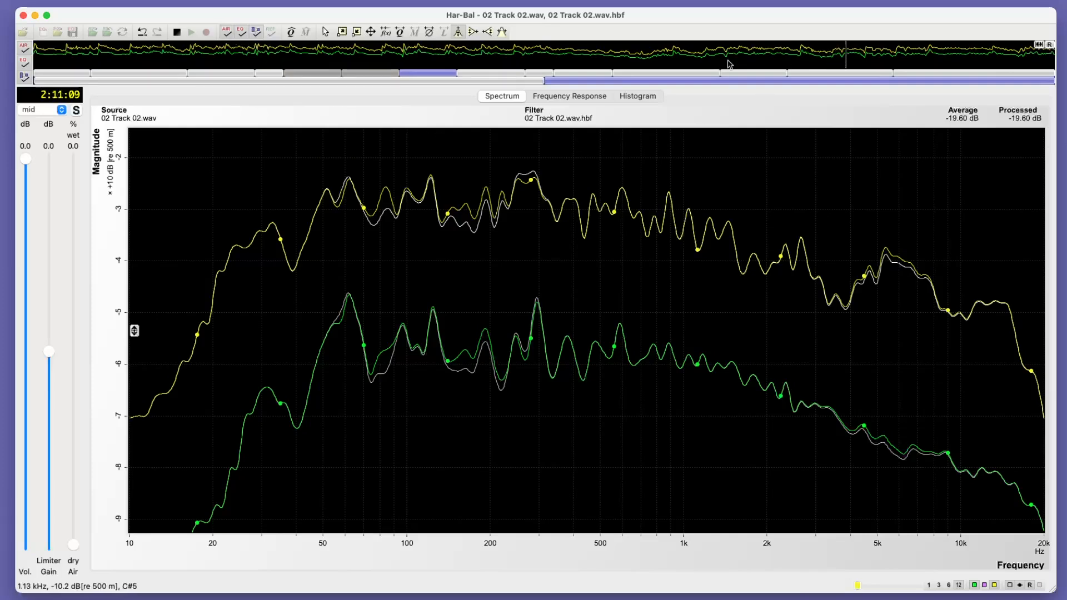
pyautogui.click(239, 34)
pyautogui.click(240, 33)
# Boost the section slightly at about 140 Hz and 390 Hz, and trim about 270 Hz
pyautogui.moveTo(450, 216); pyautogui.dragTo(446, 210)
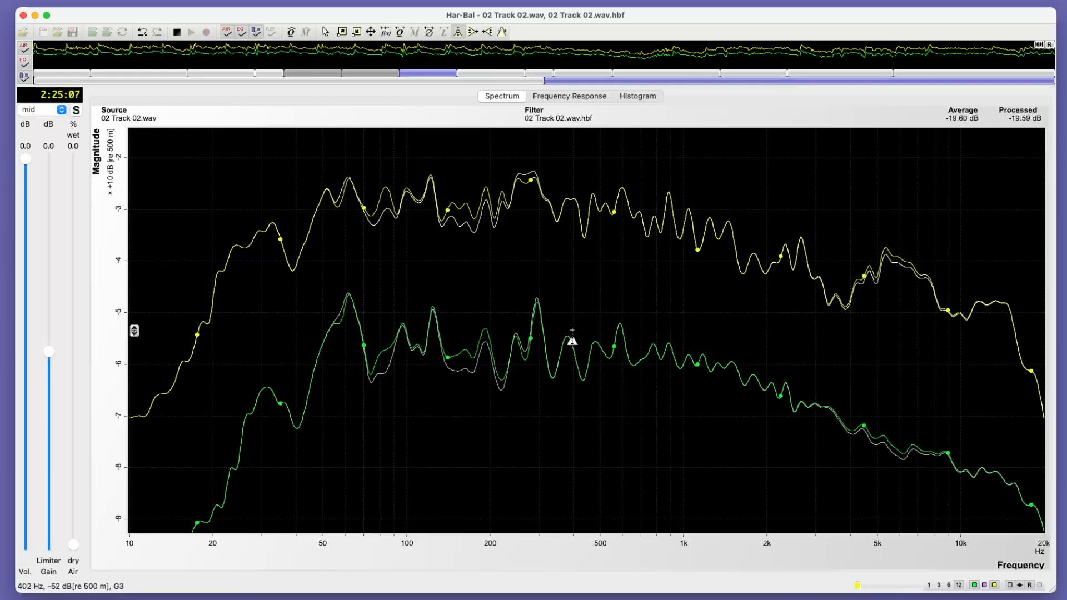
pyautogui.moveTo(569, 345); pyautogui.dragTo(569, 333)
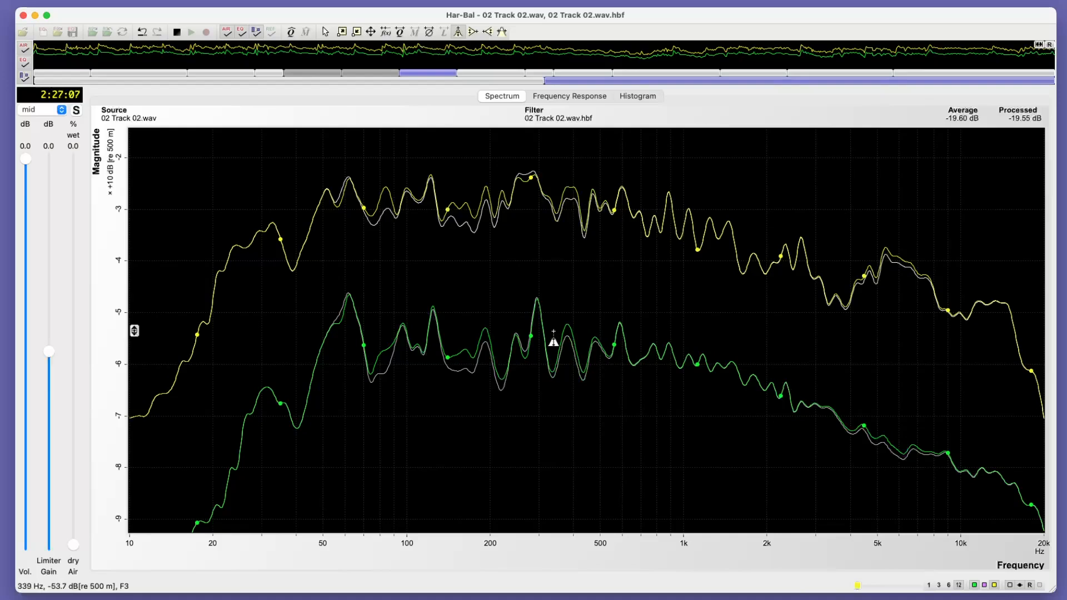
pyautogui.moveTo(527, 184); pyautogui.dragTo(528, 190)
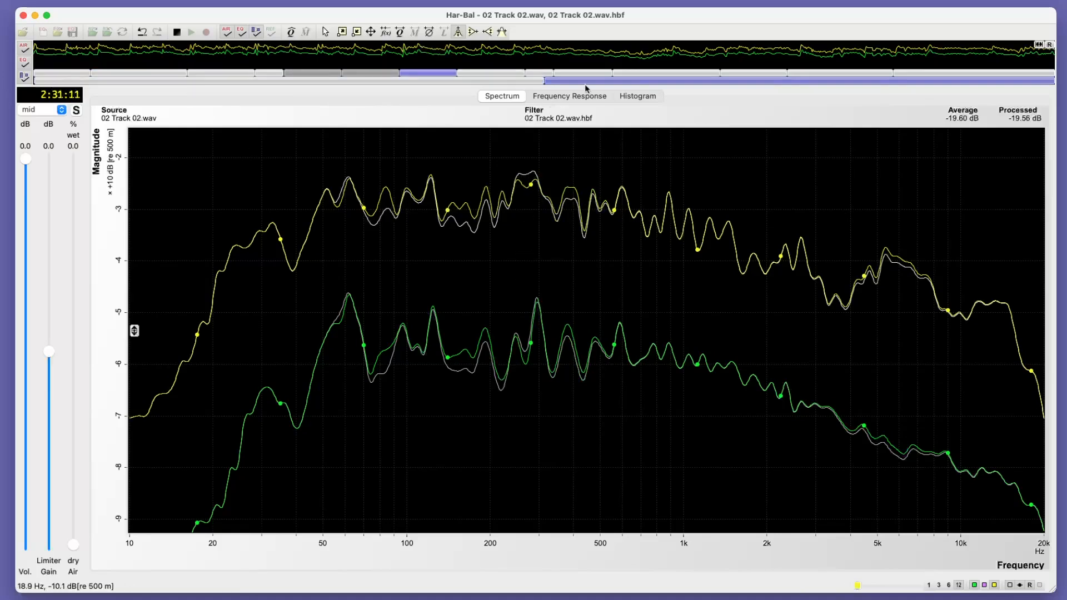
# Replay from before the section, show the whole section in the timeline, and compare the new EQ with bypass
pyautogui.click(595, 58)
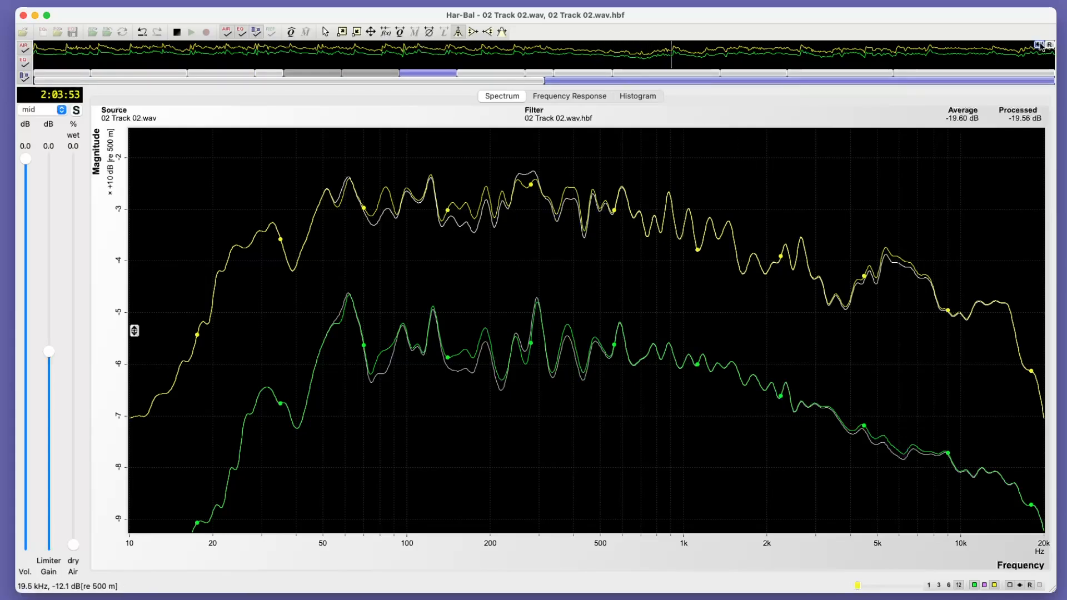
pyautogui.click(1041, 74)
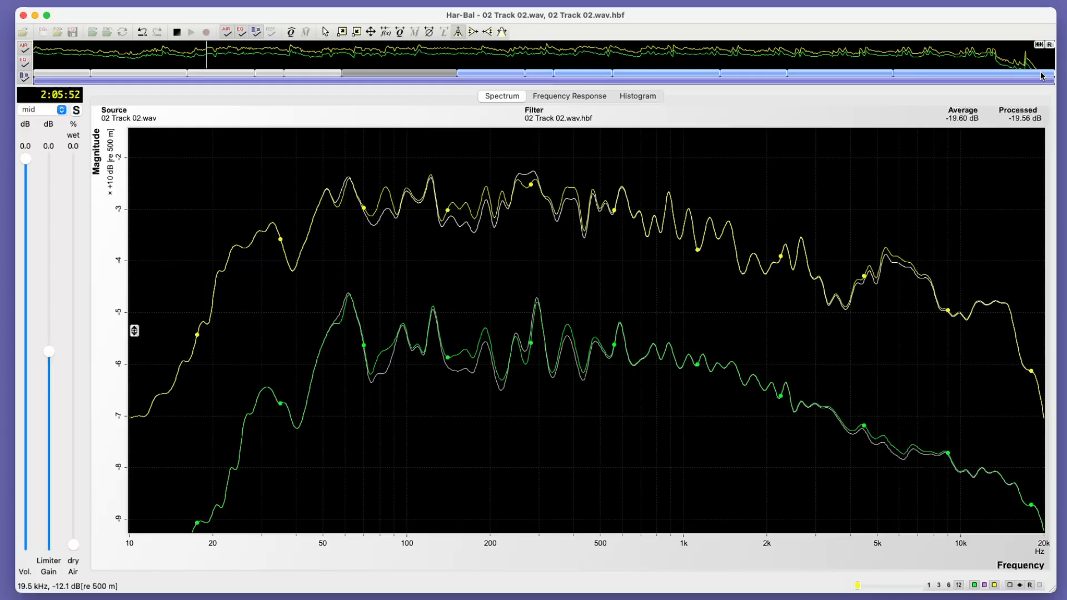
pyautogui.click(239, 36)
pyautogui.click(240, 37)
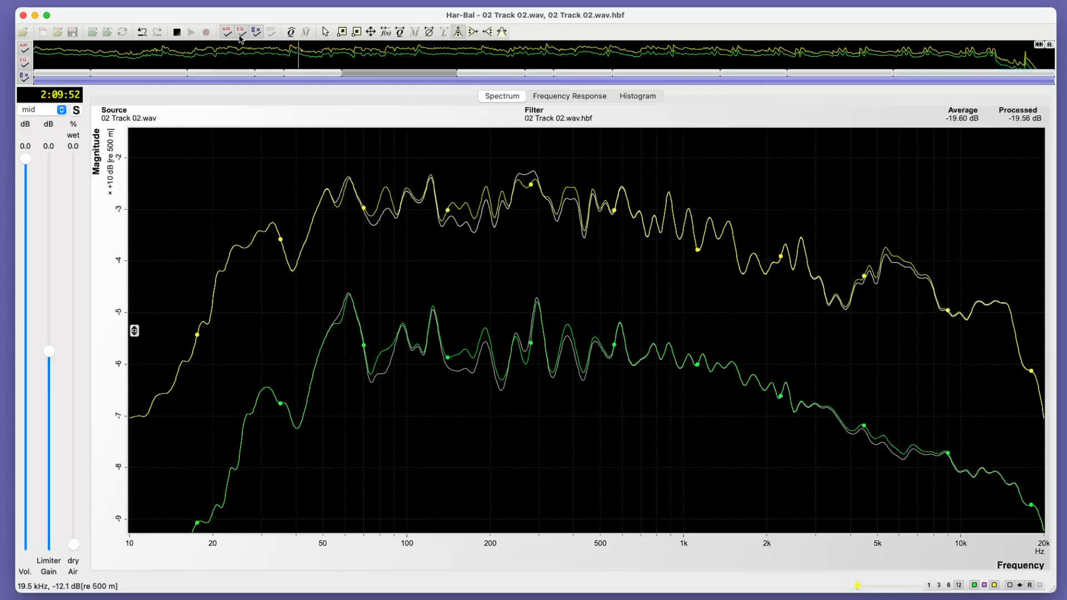
# Return to the whole-track view, open the section that follows the edited one, and stop playback
pyautogui.click(1038, 46)
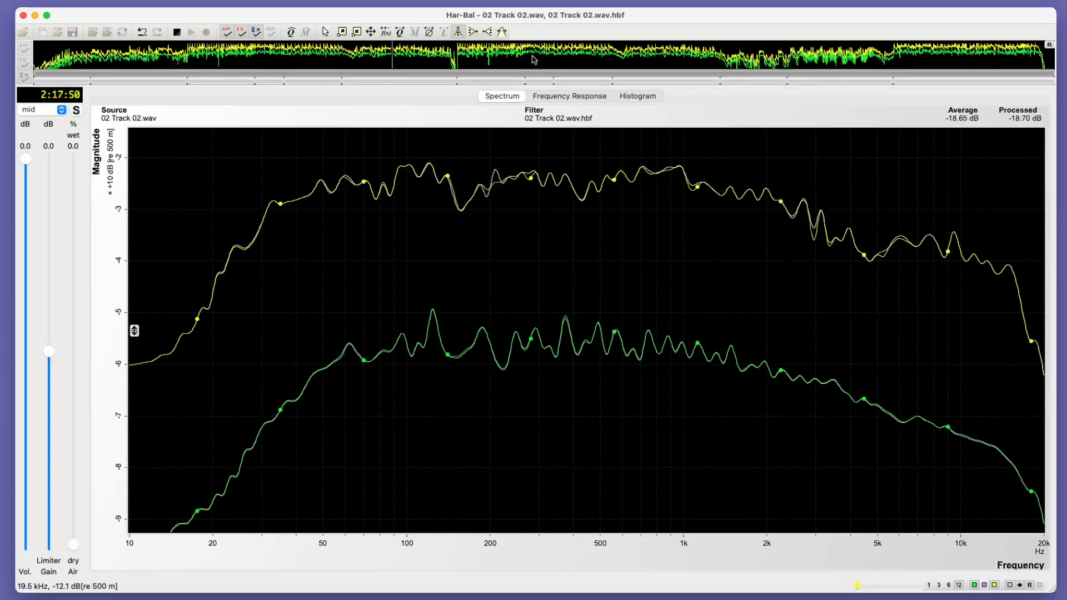
pyautogui.click(472, 84)
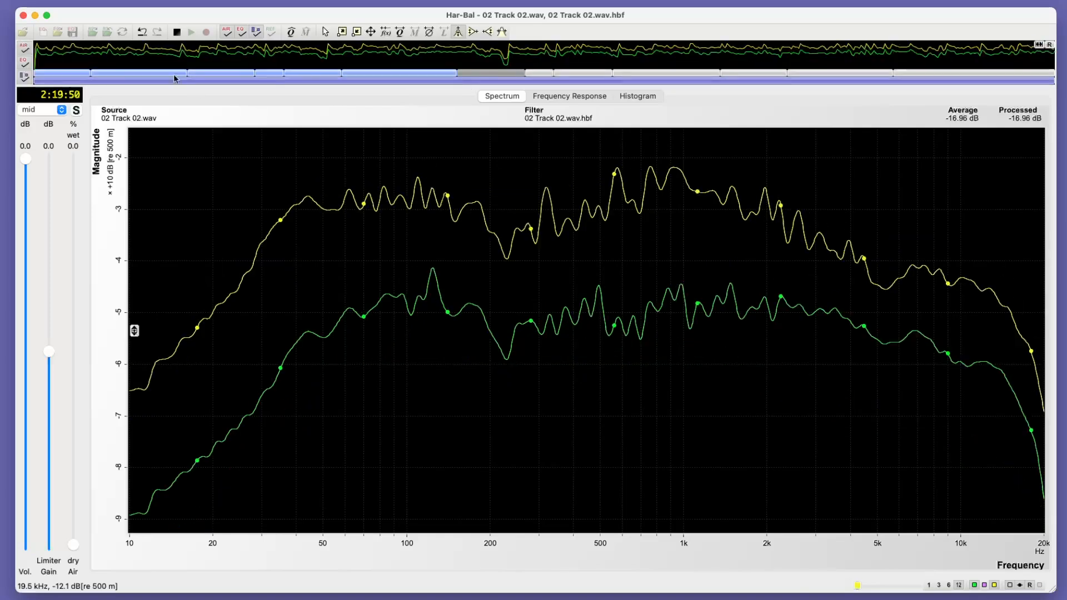
pyautogui.click(177, 35)
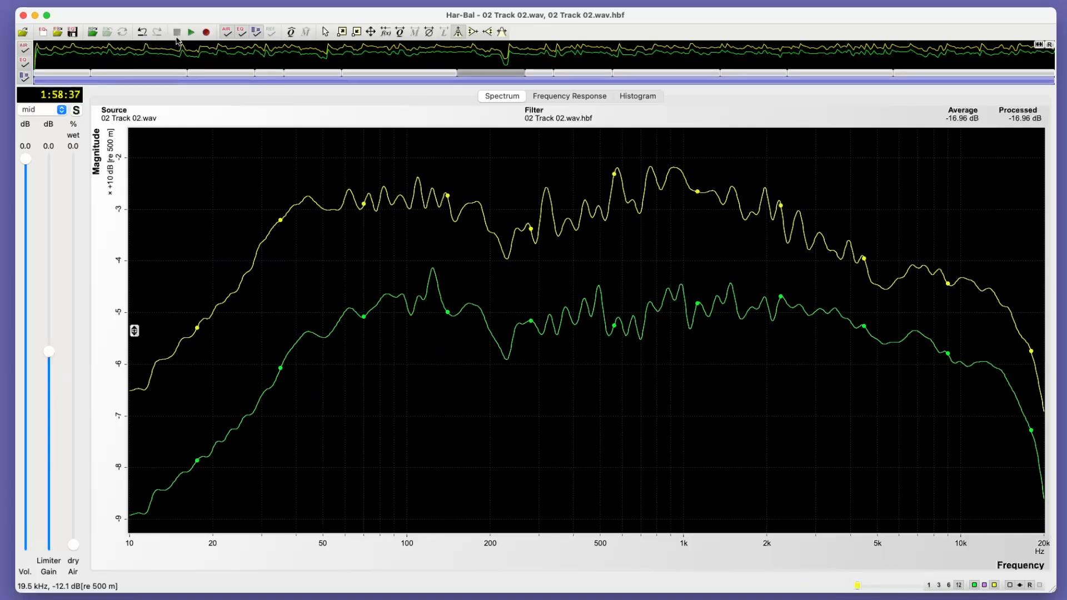
# Play the track from near its start for a moment and stop playback
pyautogui.click(52, 54)
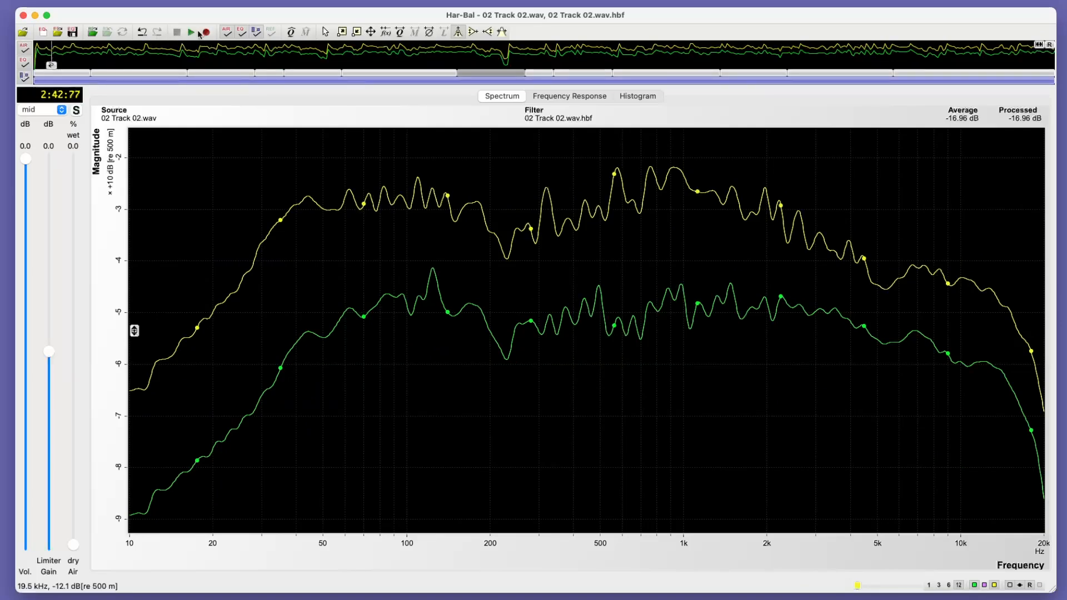
pyautogui.click(192, 33)
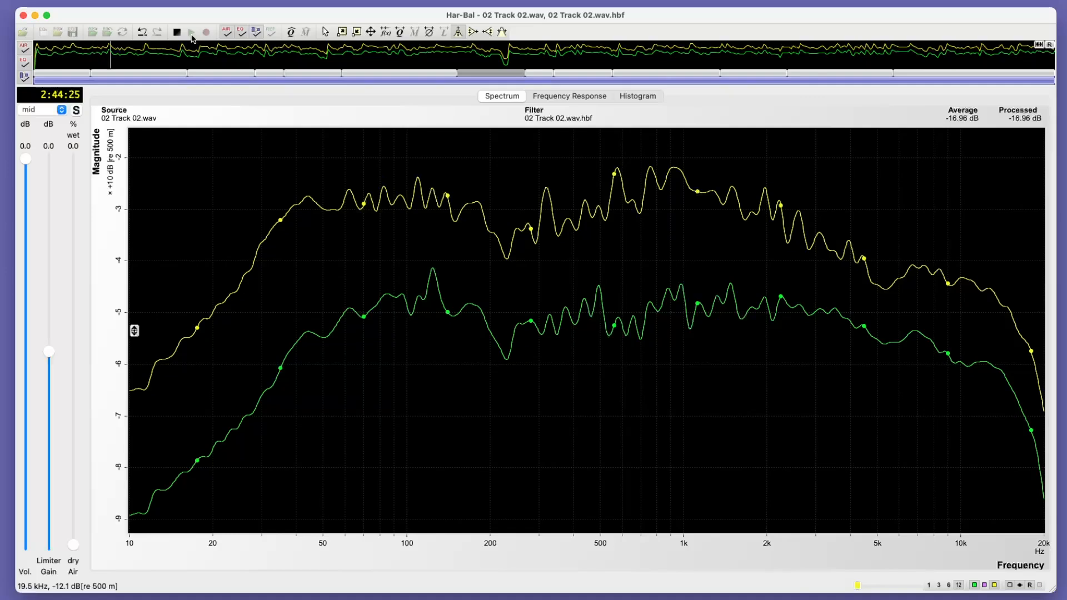
pyautogui.click(176, 34)
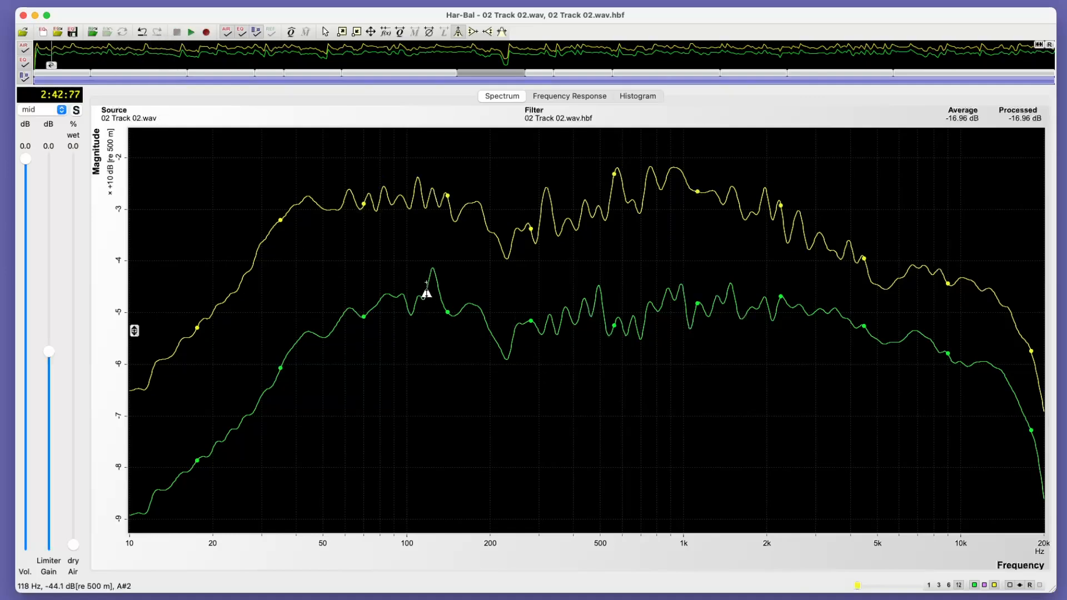
# Trim the section's peak at about 120 Hz and fill the dips between about 200 and 400 Hz
pyautogui.moveTo(429, 205); pyautogui.dragTo(417, 175)
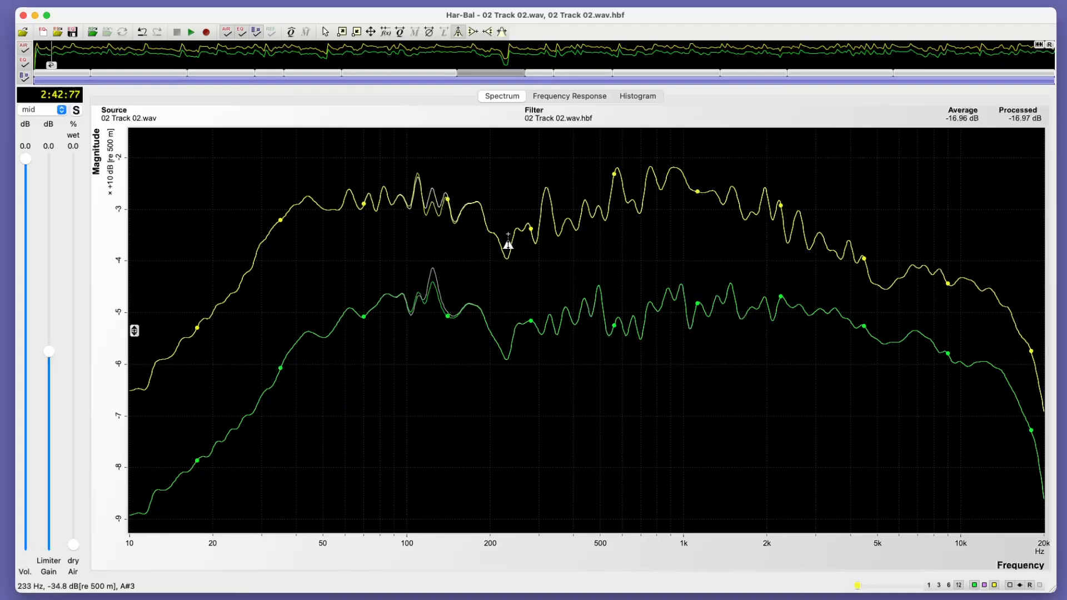
pyautogui.moveTo(510, 237); pyautogui.dragTo(529, 215)
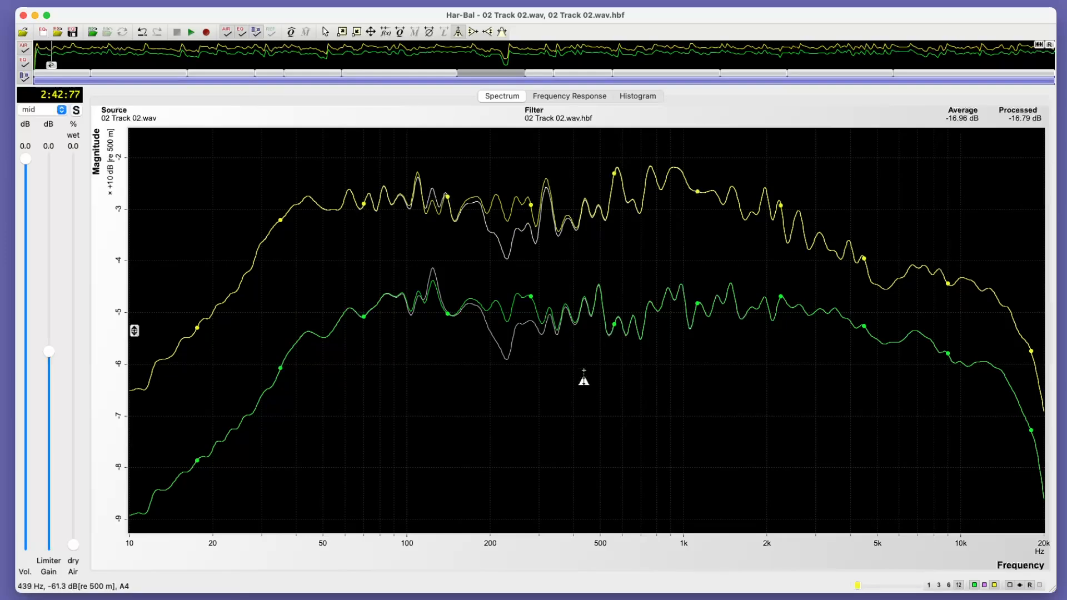
pyautogui.moveTo(550, 188); pyautogui.dragTo(549, 177)
pyautogui.moveTo(563, 219); pyautogui.dragTo(563, 208)
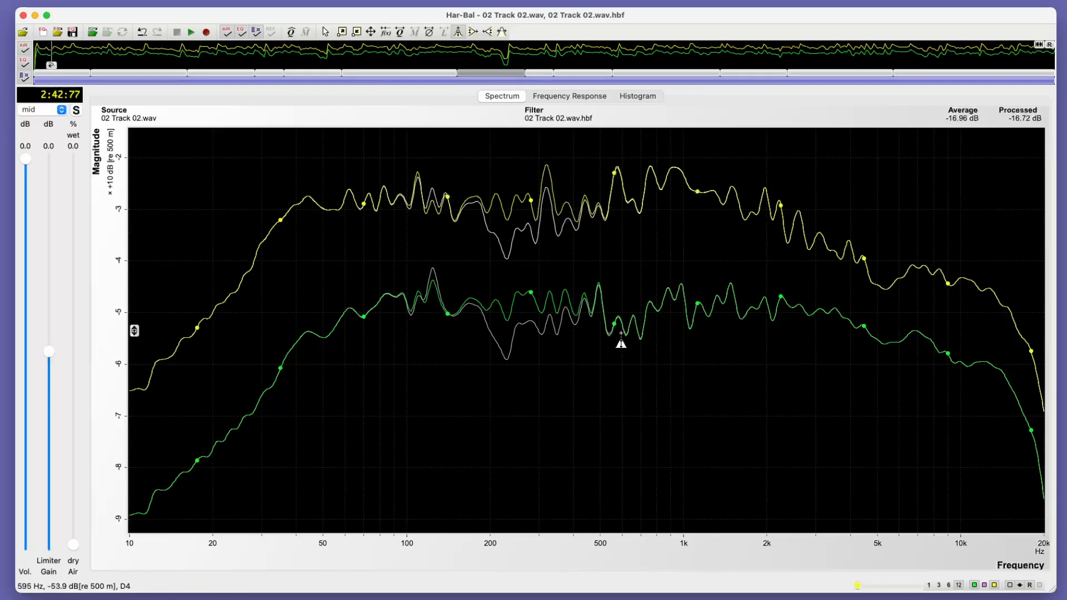
# Boost the average-level dips at about 595 Hz and 675 Hz
pyautogui.moveTo(621, 176); pyautogui.dragTo(620, 160)
pyautogui.press('Down')
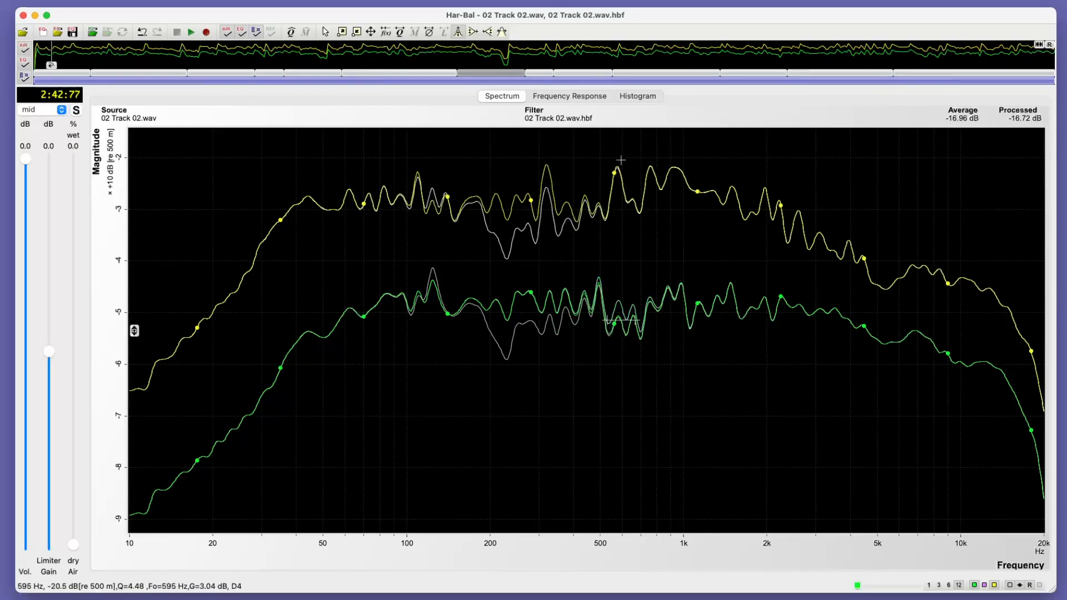
pyautogui.click(621, 319)
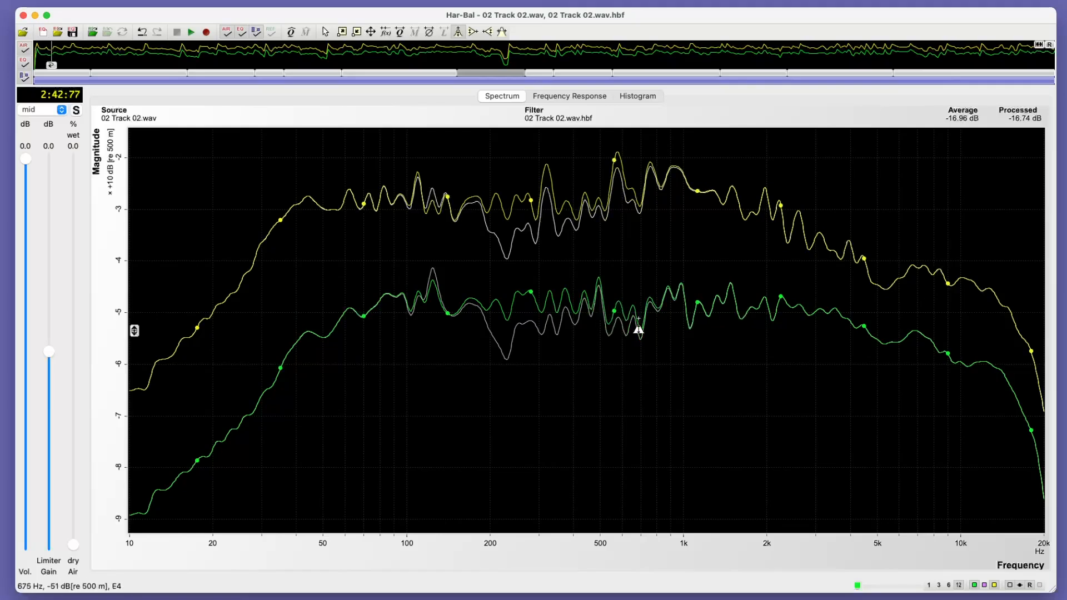
pyautogui.click(620, 301)
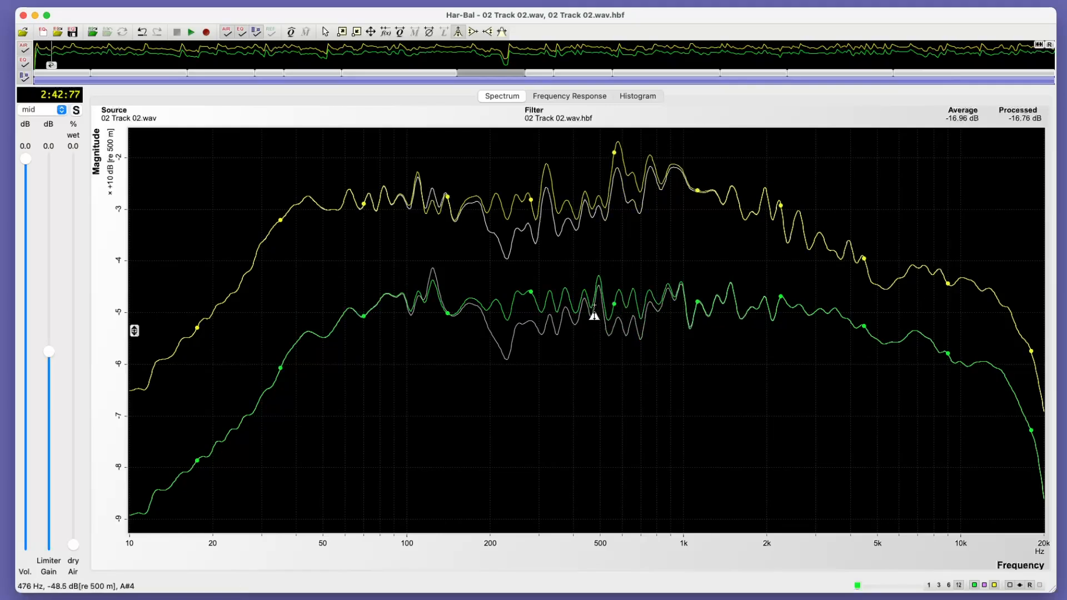
# Trim slightly at about 930 Hz, fill the dips between about 1.1 and 1.6 kHz, and smooth the curve from 3 to 10 kHz
pyautogui.moveTo(675, 298); pyautogui.dragTo(677, 309)
pyautogui.click(655, 300)
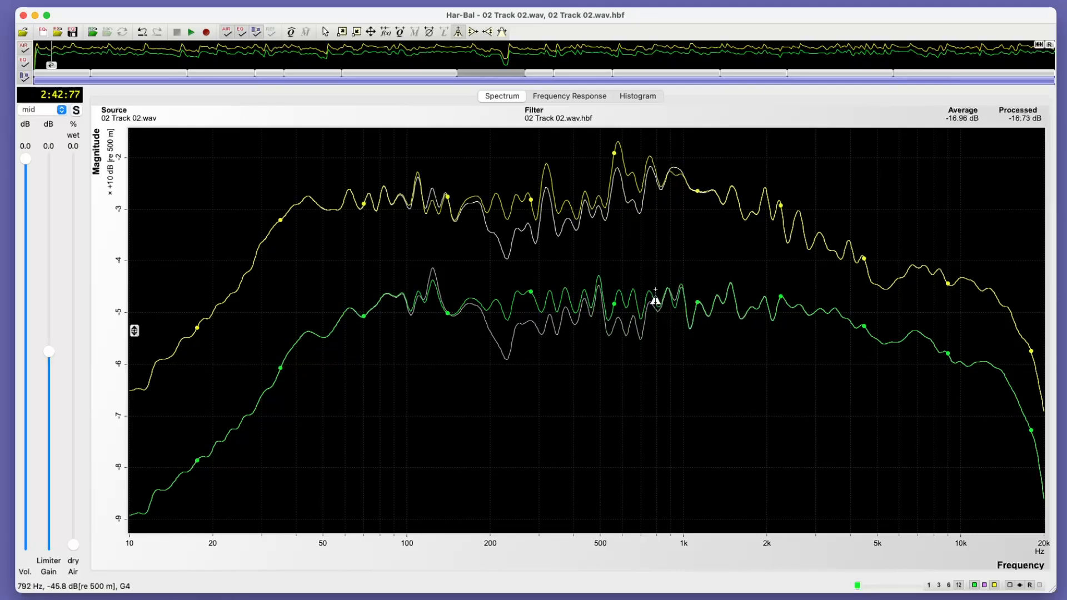
pyautogui.moveTo(701, 307); pyautogui.dragTo(740, 293)
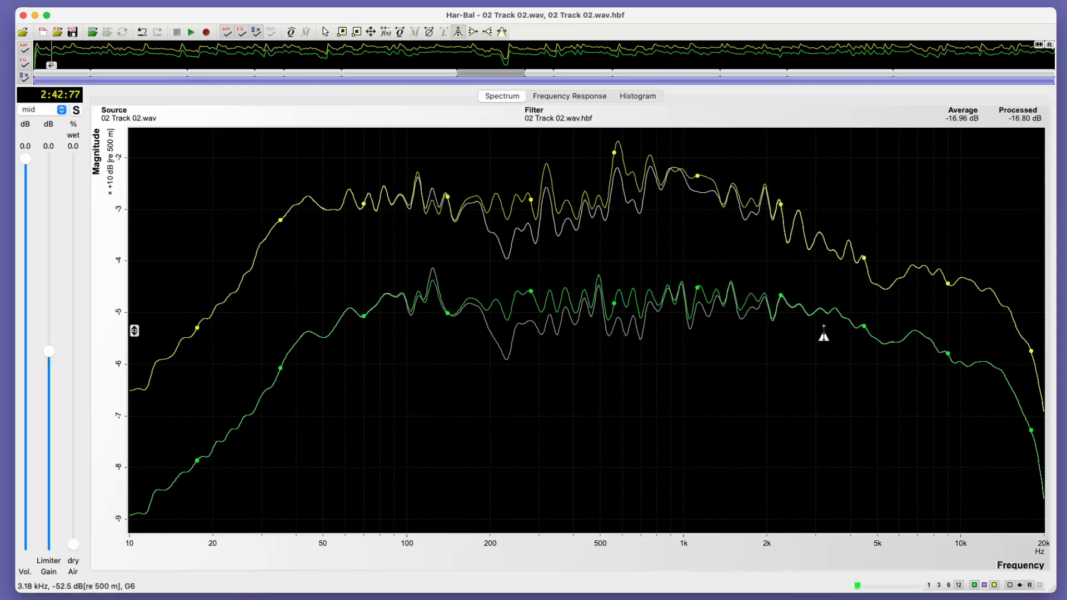
pyautogui.moveTo(828, 312); pyautogui.dragTo(929, 343)
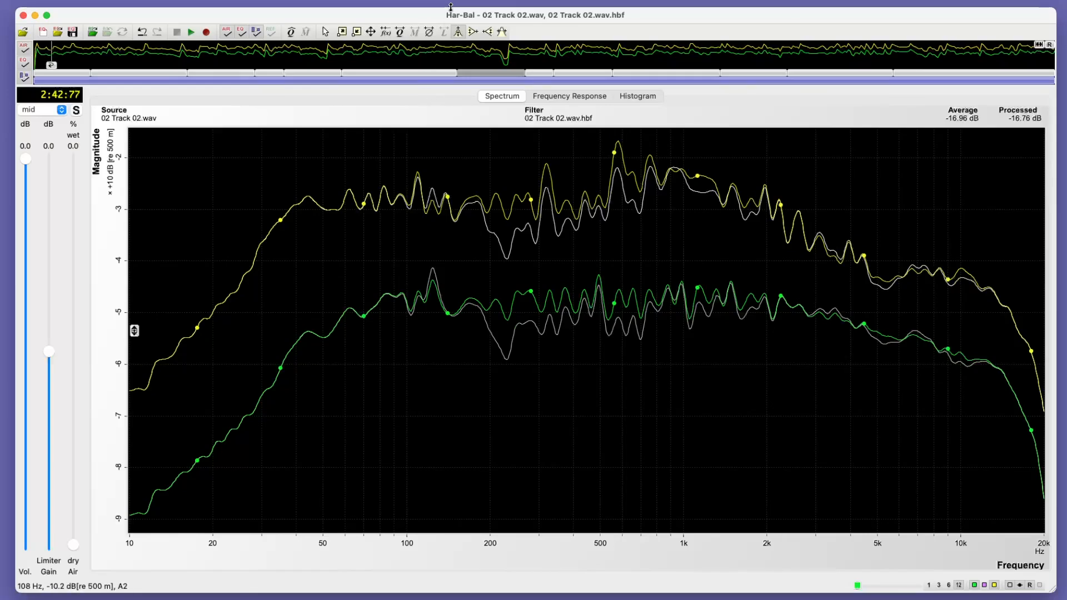
# Add a peak taming range from about 290 to 350 Hz and cut the peak near 320 Hz within it
pyautogui.click(502, 33)
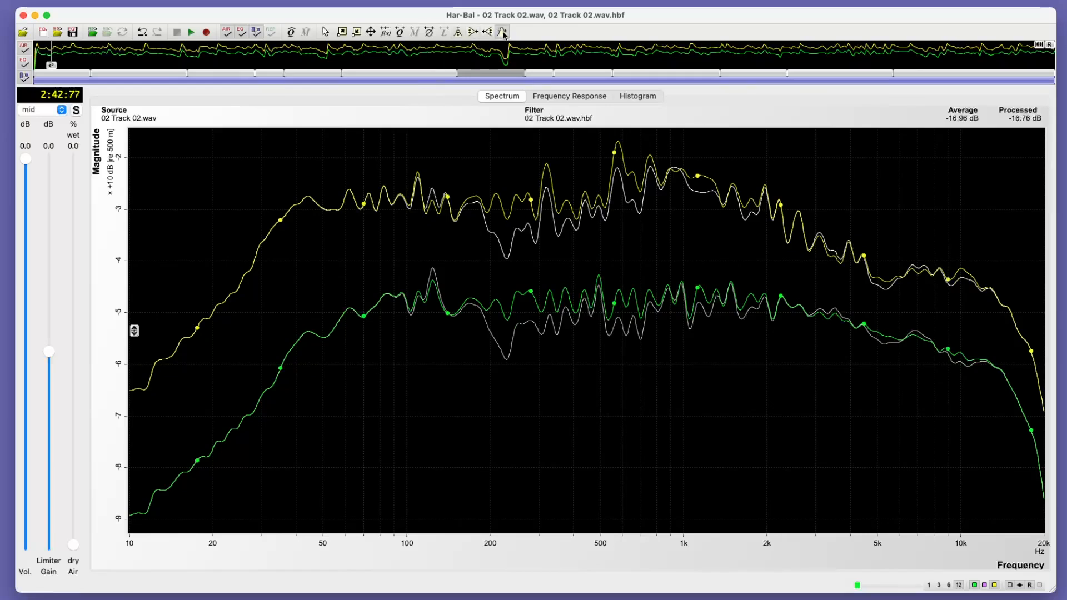
pyautogui.moveTo(542, 256)
pyautogui.mouseDown()
pyautogui.moveTo(571, 260)
pyautogui.moveTo(548, 250)
pyautogui.moveTo(558, 243)
pyautogui.mouseUp()
pyautogui.doubleClick(543, 229)
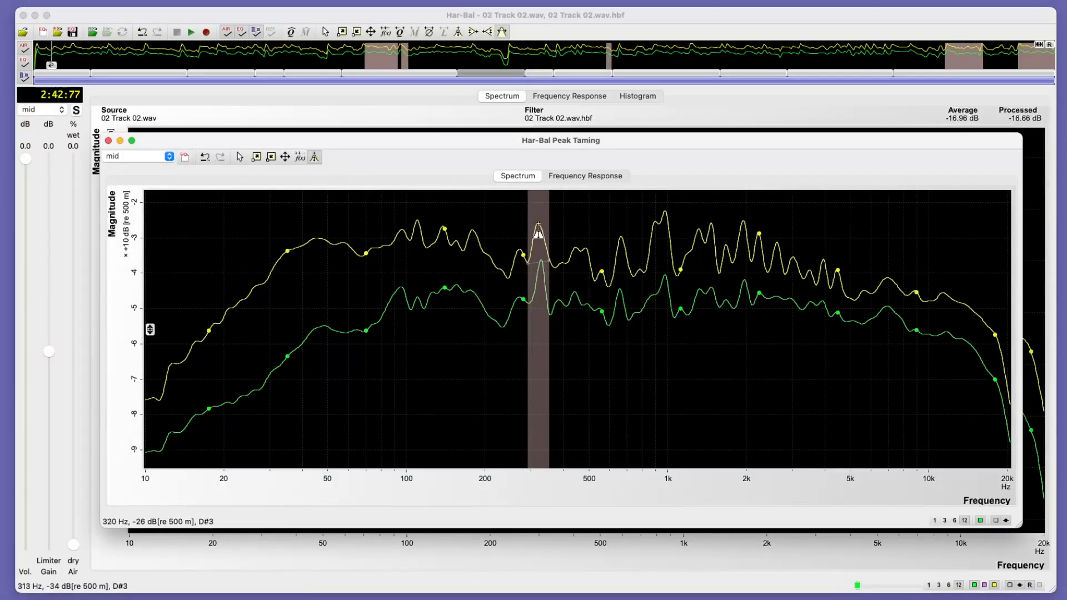
pyautogui.moveTo(538, 235)
pyautogui.mouseDown()
pyautogui.moveTo(544, 251)
pyautogui.moveTo(533, 253)
pyautogui.mouseUp()
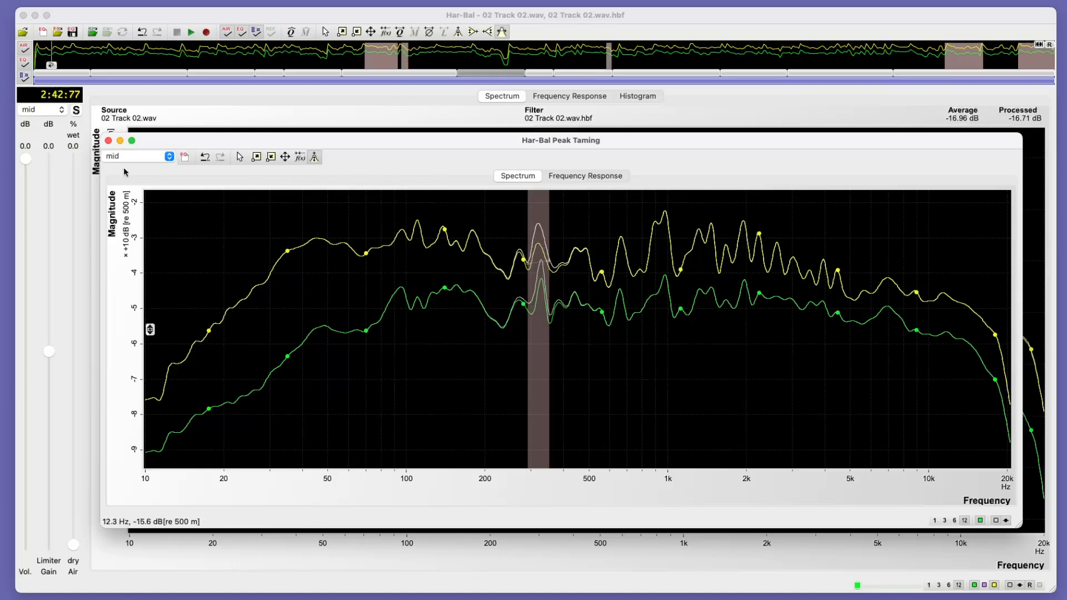
pyautogui.click(109, 141)
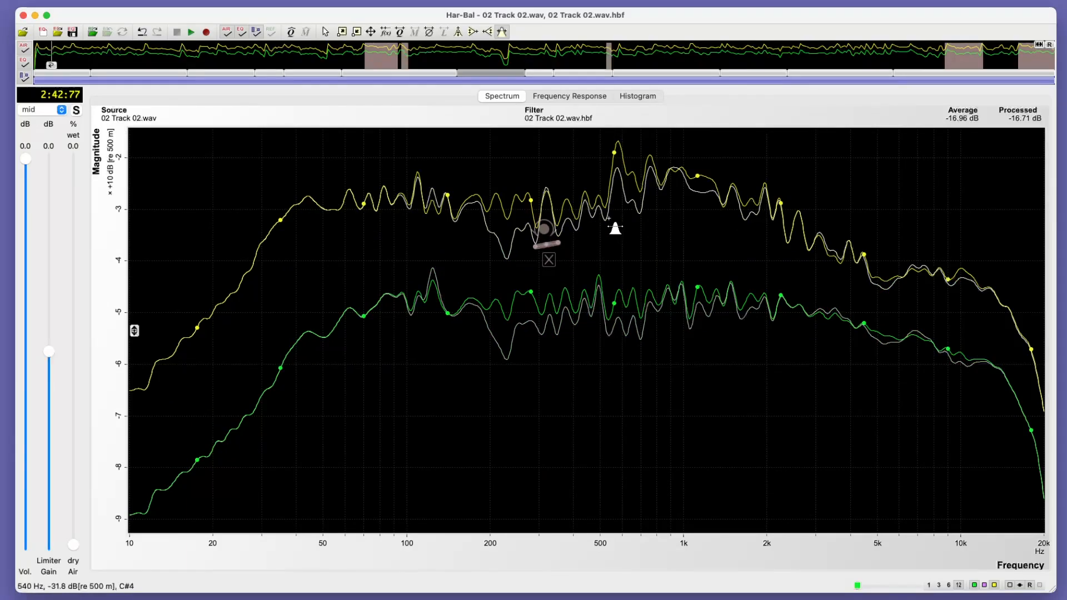
# Add a peak taming range from about 530 to 610 Hz and cut its peak in two passes
pyautogui.moveTo(608, 217); pyautogui.dragTo(626, 214)
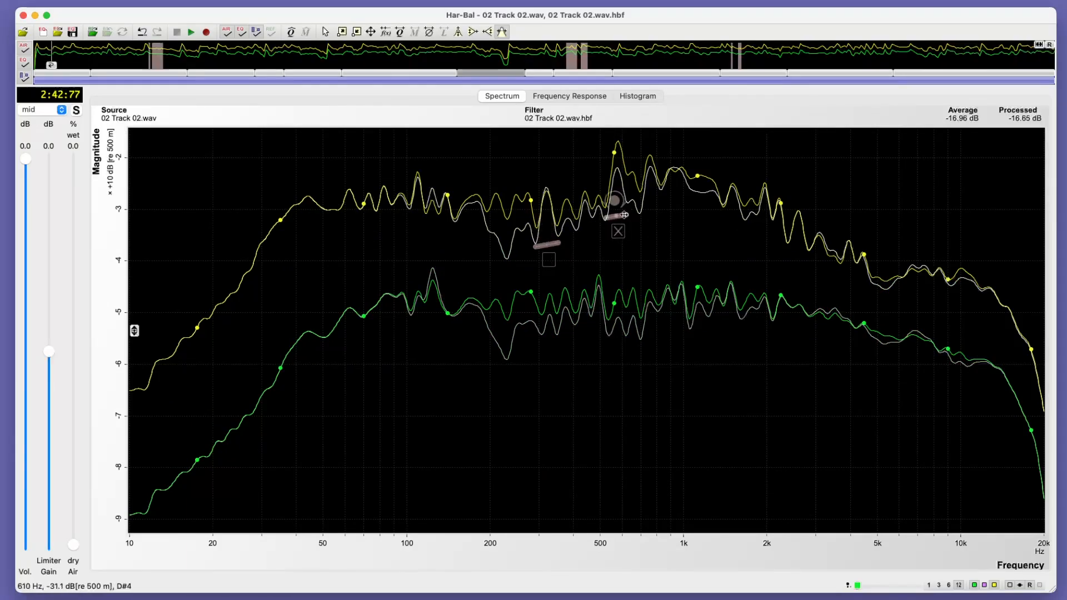
pyautogui.click(614, 202)
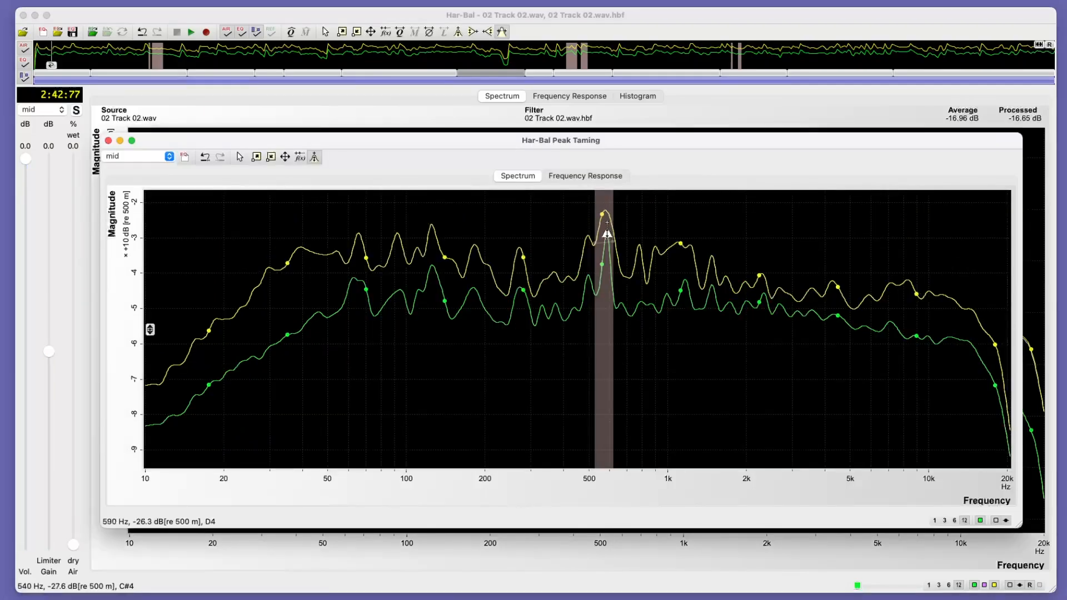
pyautogui.moveTo(610, 230)
pyautogui.mouseDown()
pyautogui.moveTo(602, 214)
pyautogui.moveTo(600, 241)
pyautogui.mouseUp()
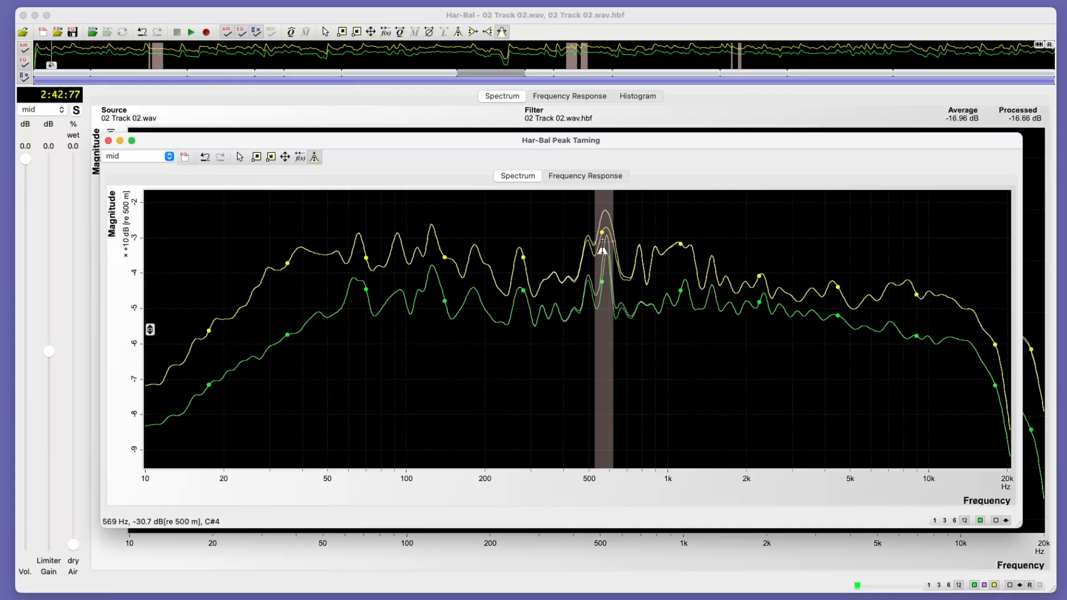
pyautogui.click(109, 141)
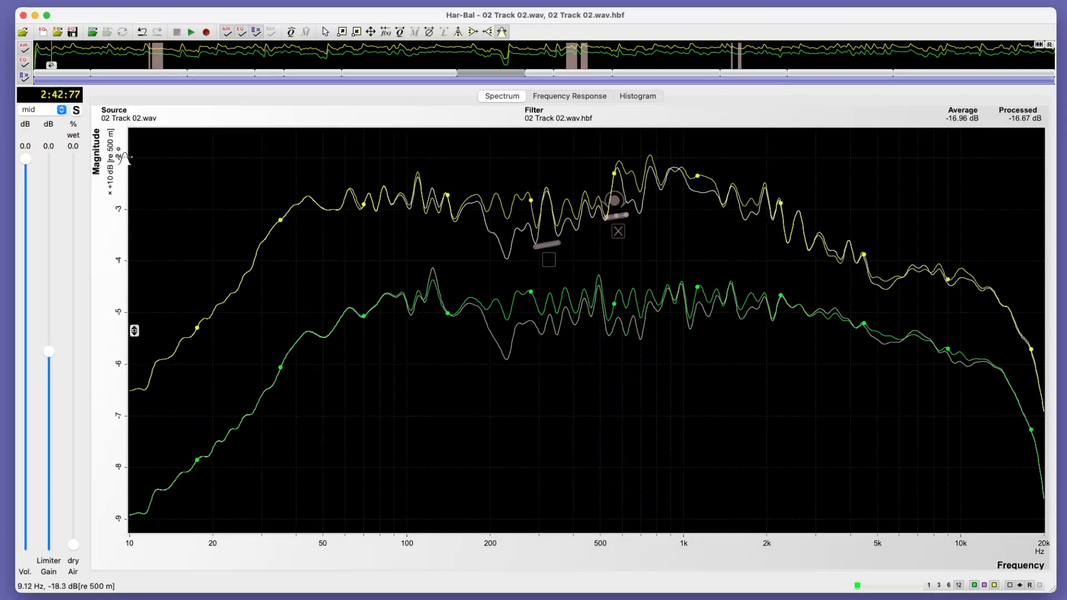
pyautogui.click(612, 209)
pyautogui.moveTo(610, 239); pyautogui.dragTo(601, 247)
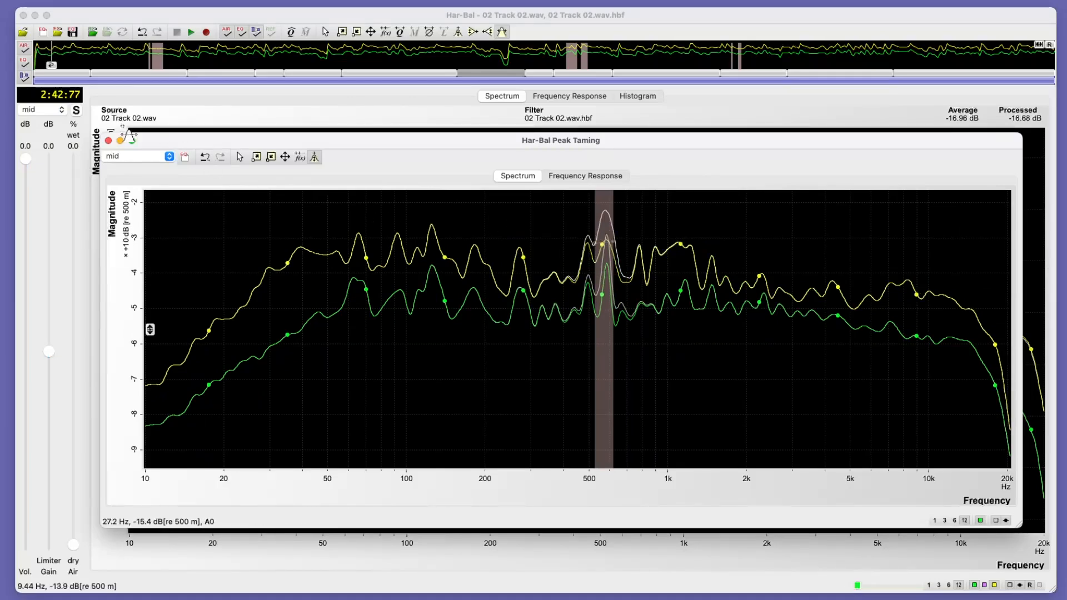
pyautogui.click(108, 142)
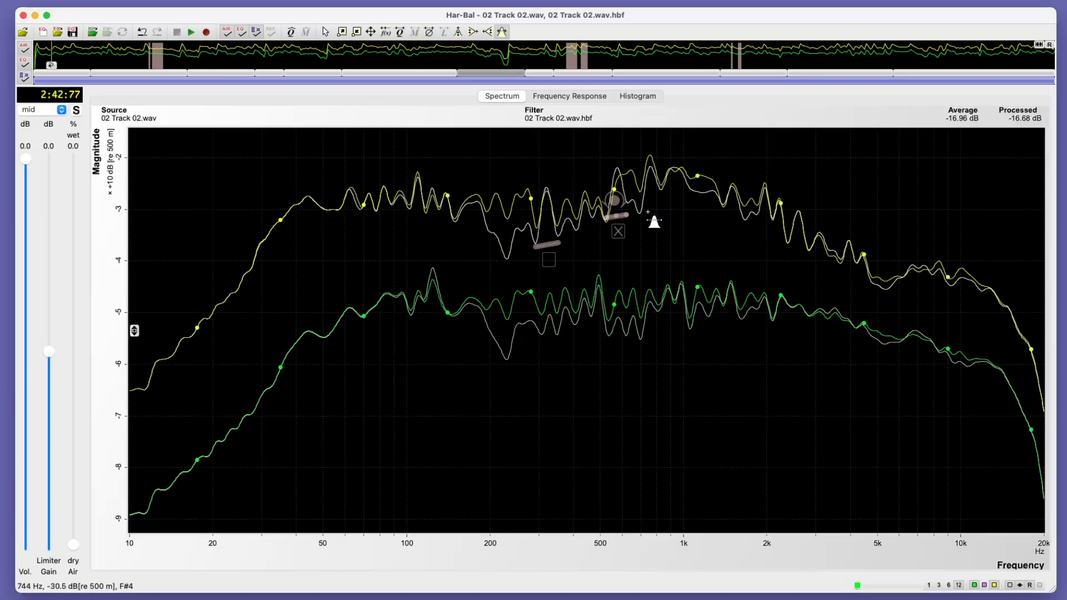
# Add peak taming ranges at about 710–820 Hz and 820 Hz–1.02 kHz and lower the peak in each
pyautogui.moveTo(642, 213)
pyautogui.mouseDown()
pyautogui.moveTo(660, 211)
pyautogui.moveTo(633, 230)
pyautogui.mouseUp()
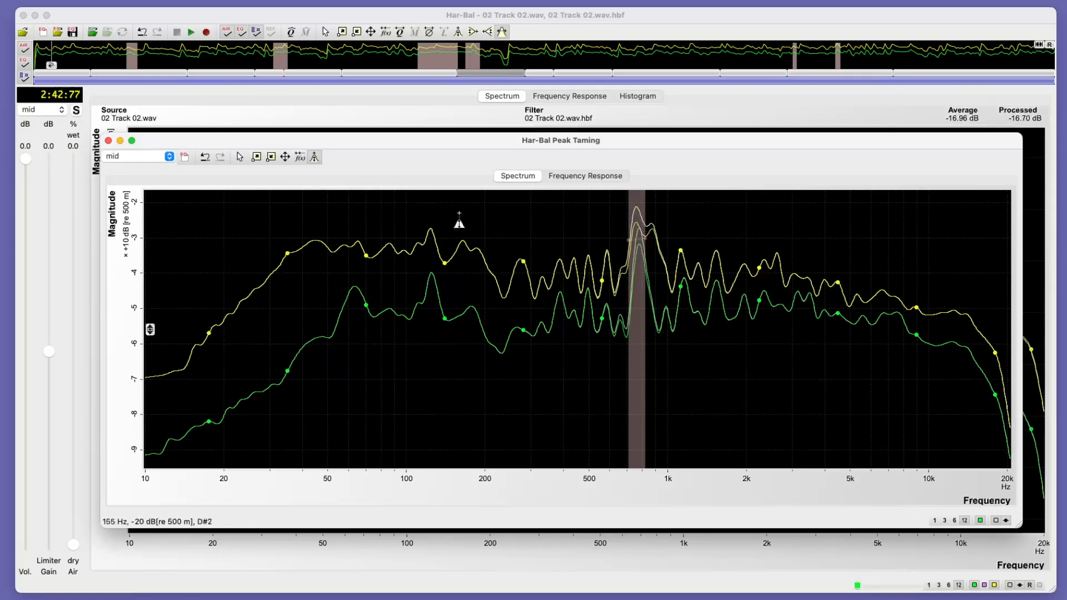
pyautogui.click(108, 141)
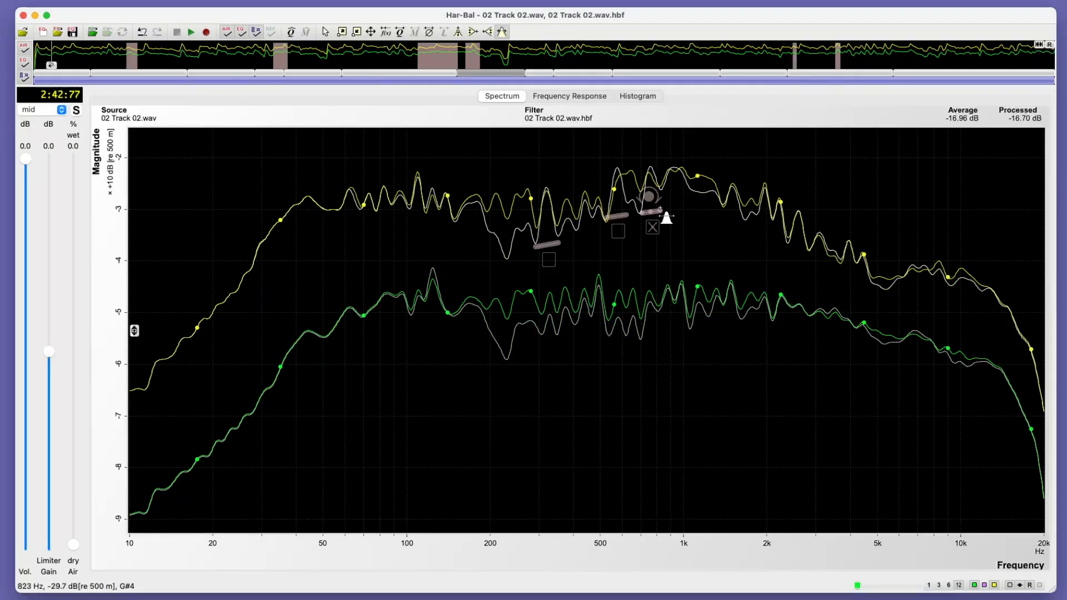
pyautogui.moveTo(661, 211); pyautogui.dragTo(684, 205)
pyautogui.click(670, 193)
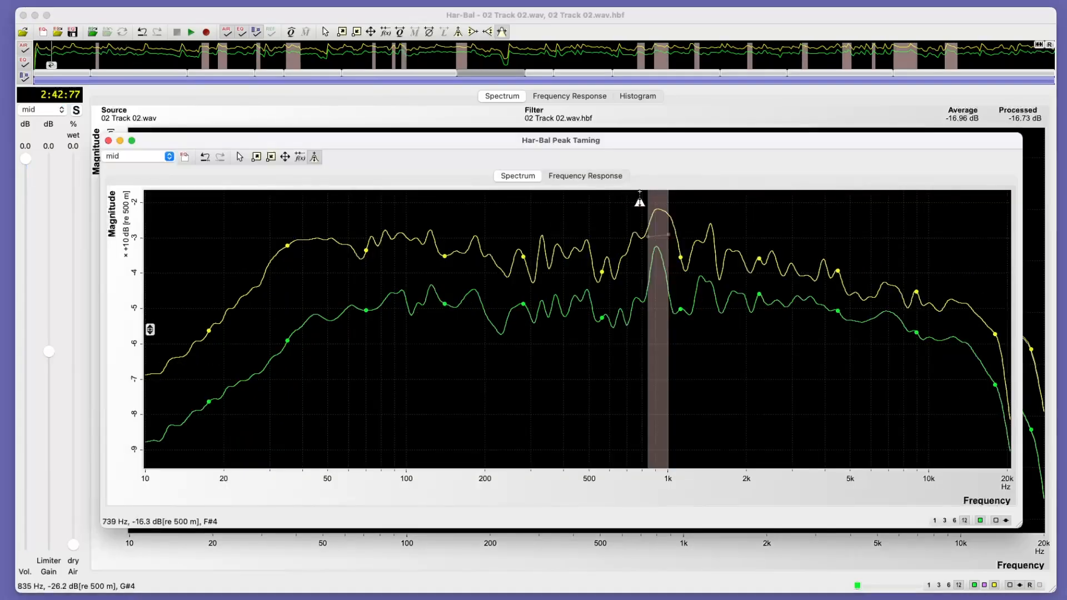
pyautogui.moveTo(658, 221); pyautogui.dragTo(658, 224)
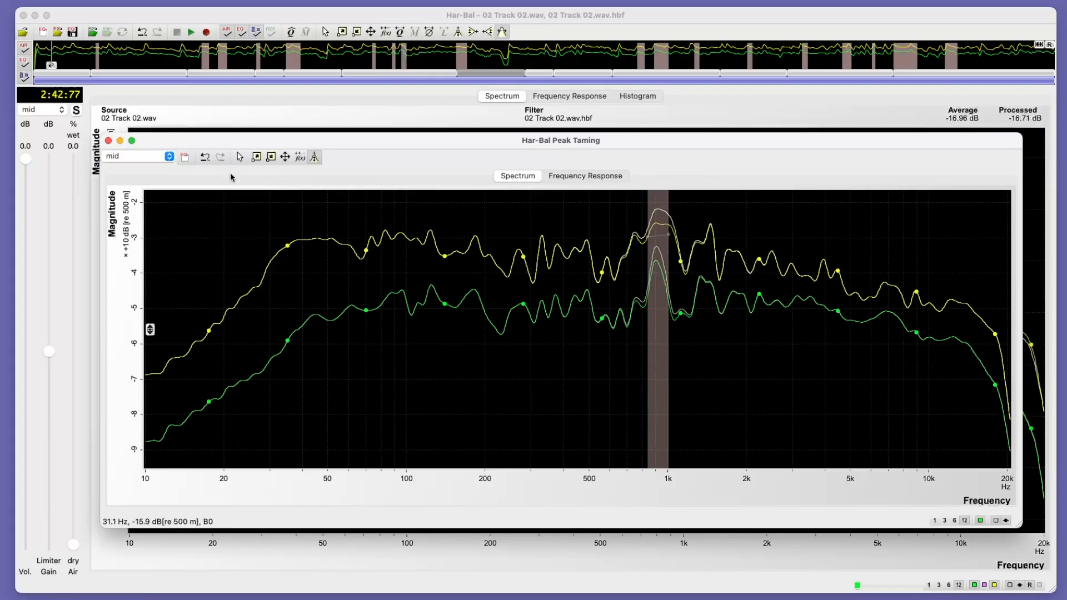
pyautogui.click(107, 141)
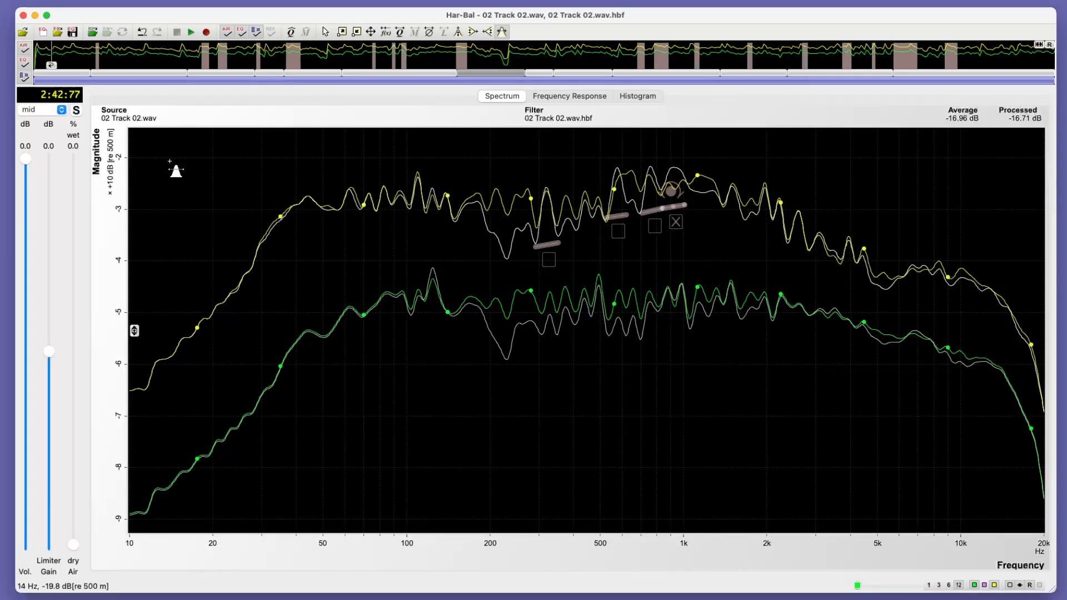
pyautogui.doubleClick(668, 196)
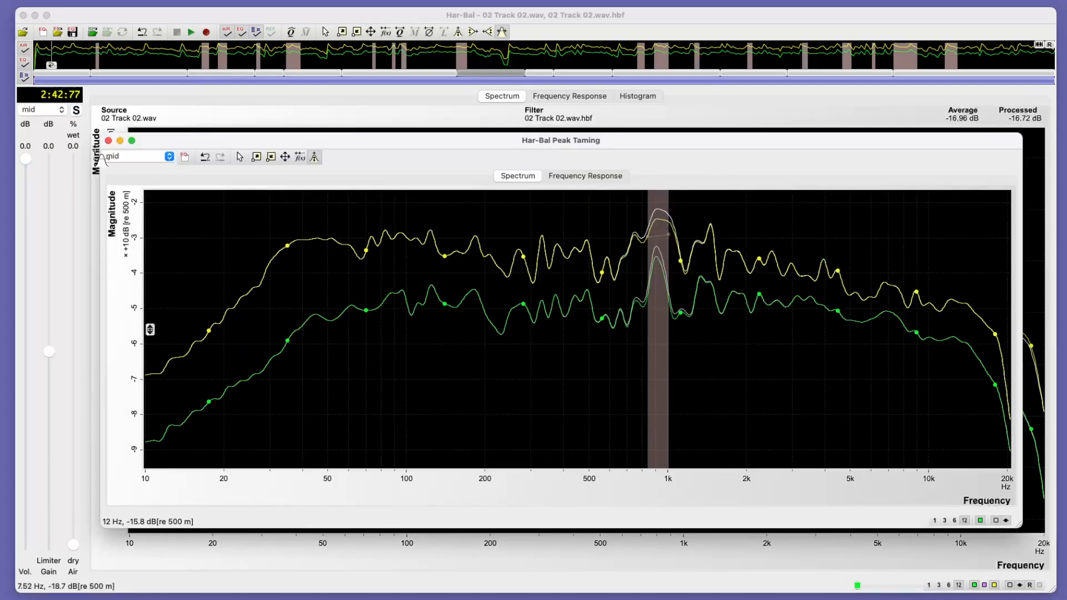
pyautogui.click(108, 140)
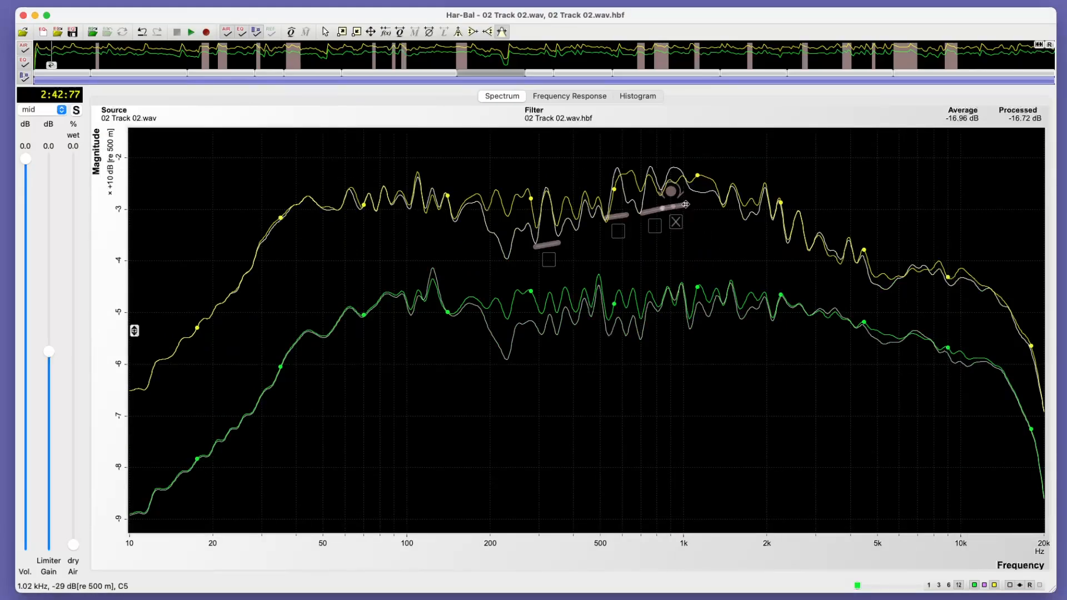
# Add a peak taming range from about 1.02 to 1.4 kHz and cut it by about 1.15 dB at 1.13 kHz
pyautogui.moveTo(686, 205); pyautogui.dragTo(722, 214)
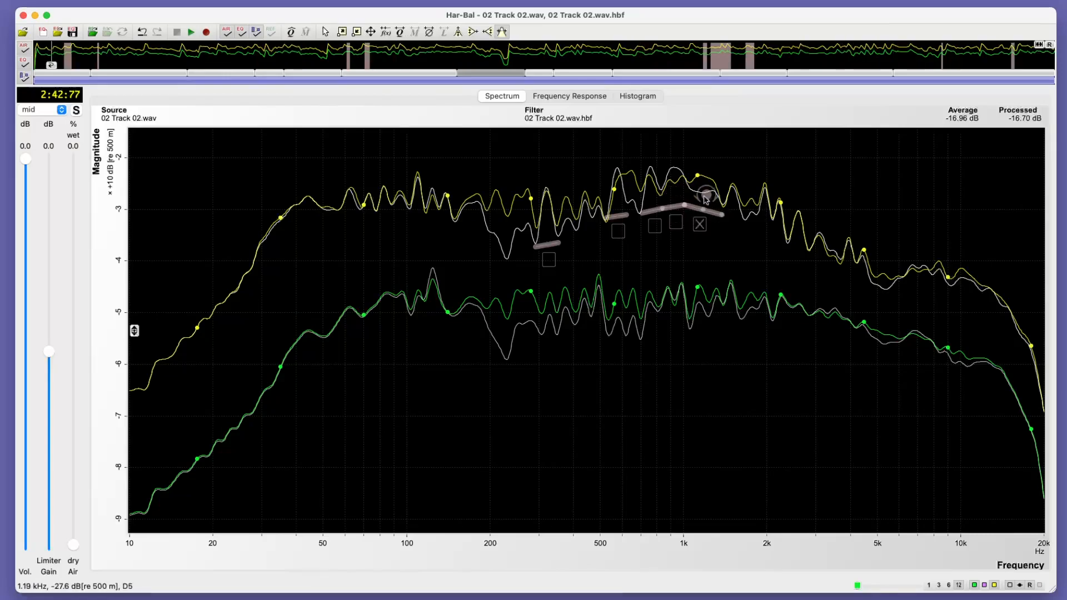
pyautogui.doubleClick(705, 197)
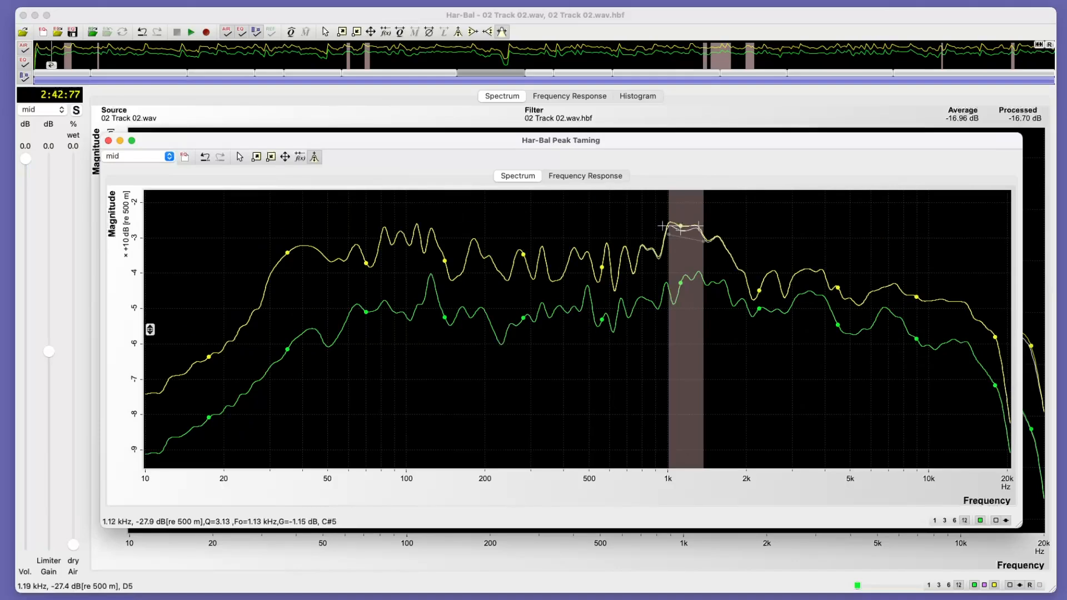
pyautogui.click(108, 141)
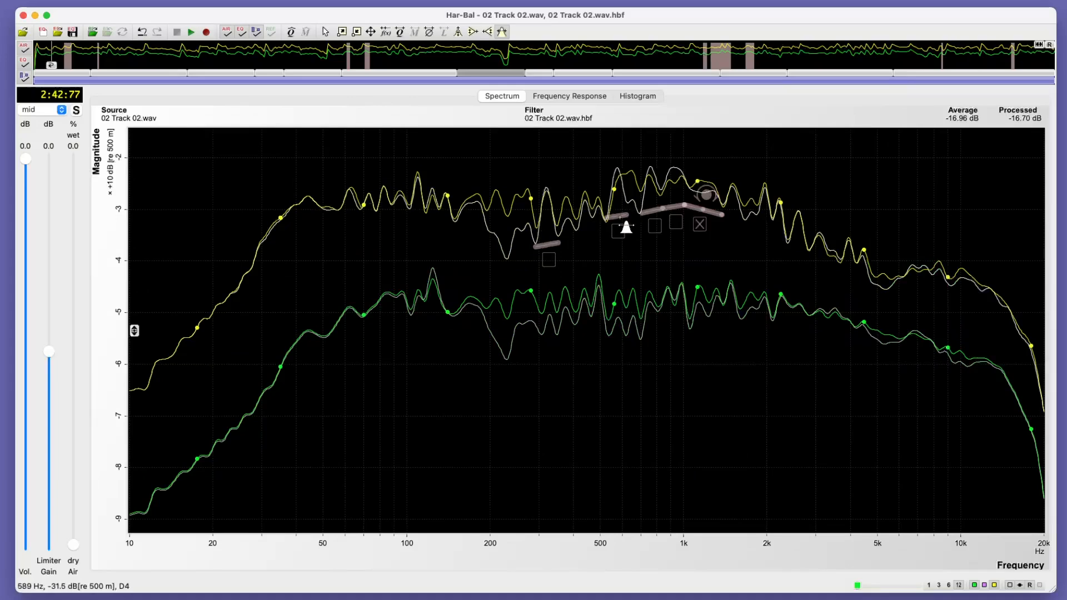
# Add a peak taming range from about 620 to 690 Hz, adjoining the 530–610 Hz one, and cut its peak
pyautogui.click(619, 231)
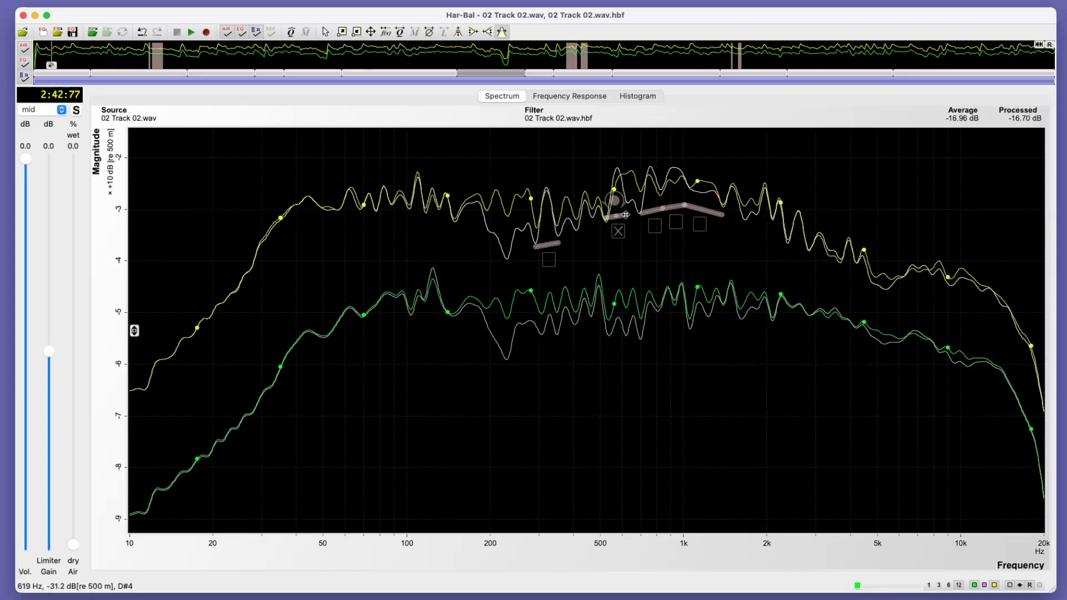
pyautogui.moveTo(625, 215); pyautogui.dragTo(639, 213)
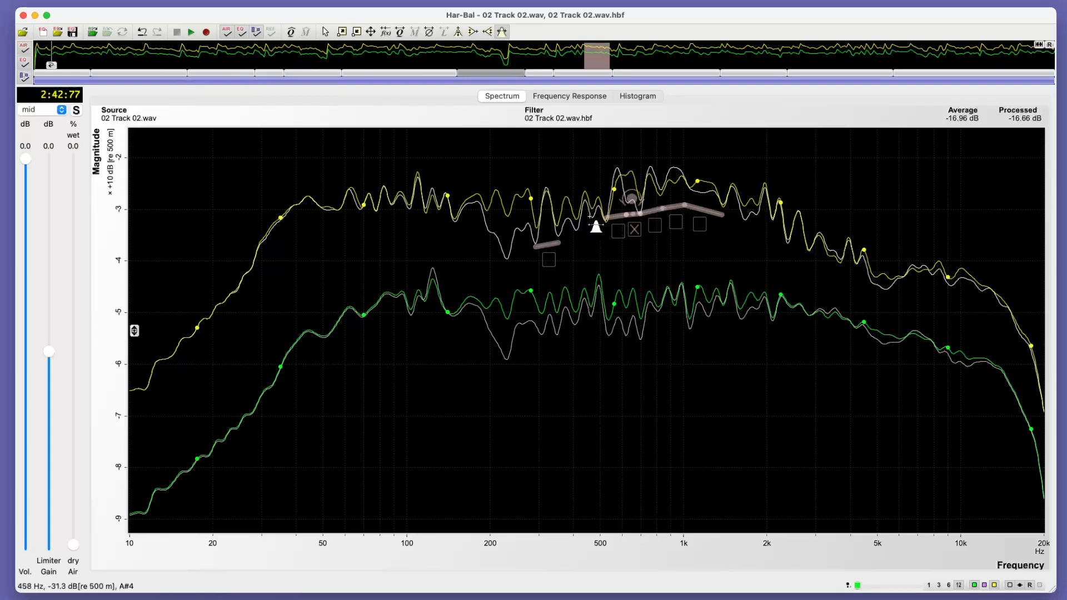
pyautogui.doubleClick(628, 197)
pyautogui.moveTo(619, 227); pyautogui.dragTo(618, 235)
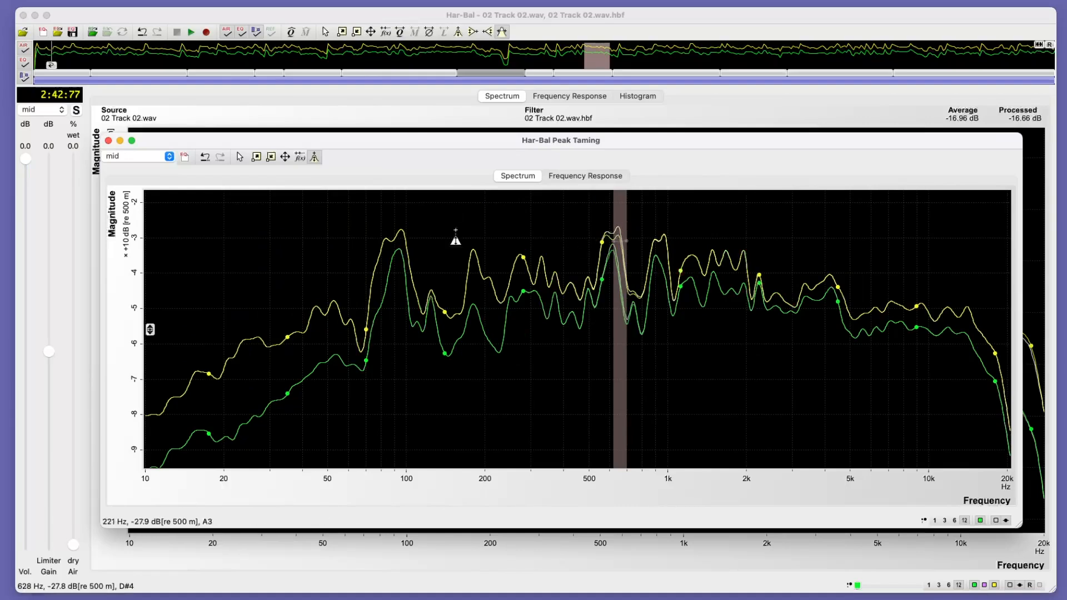
# Add a peak taming range from about 1.84 to 2.08 kHz and lower its peak
pyautogui.click(109, 141)
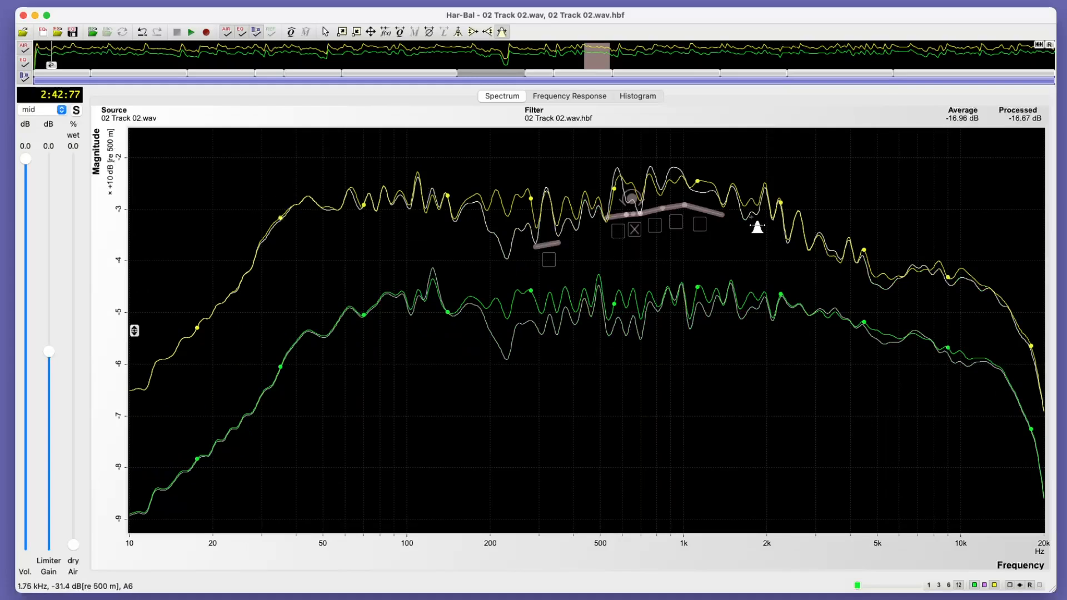
pyautogui.moveTo(756, 219); pyautogui.dragTo(771, 225)
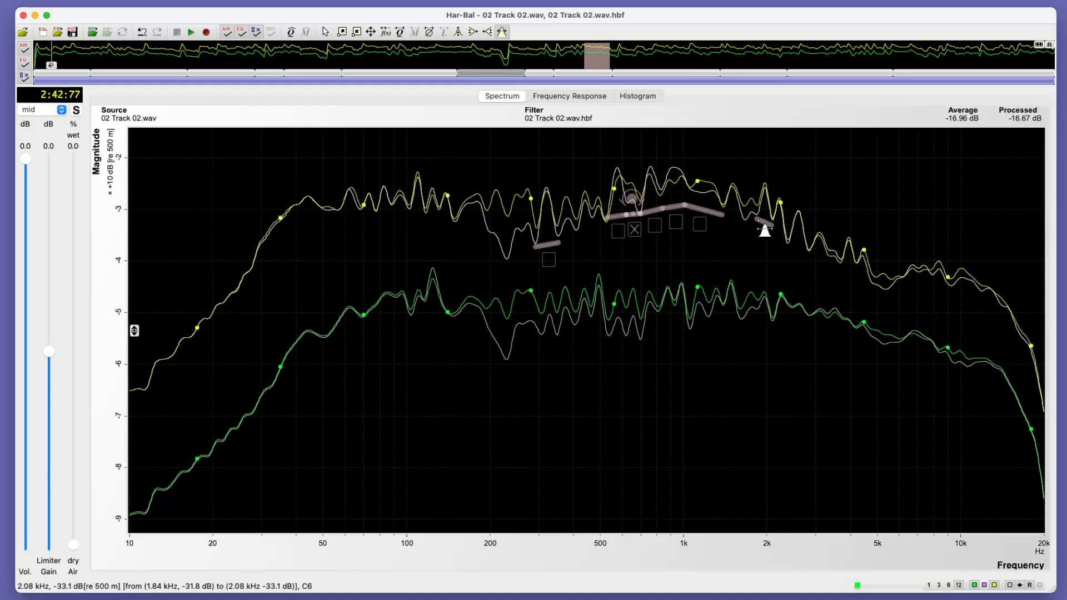
pyautogui.click(767, 214)
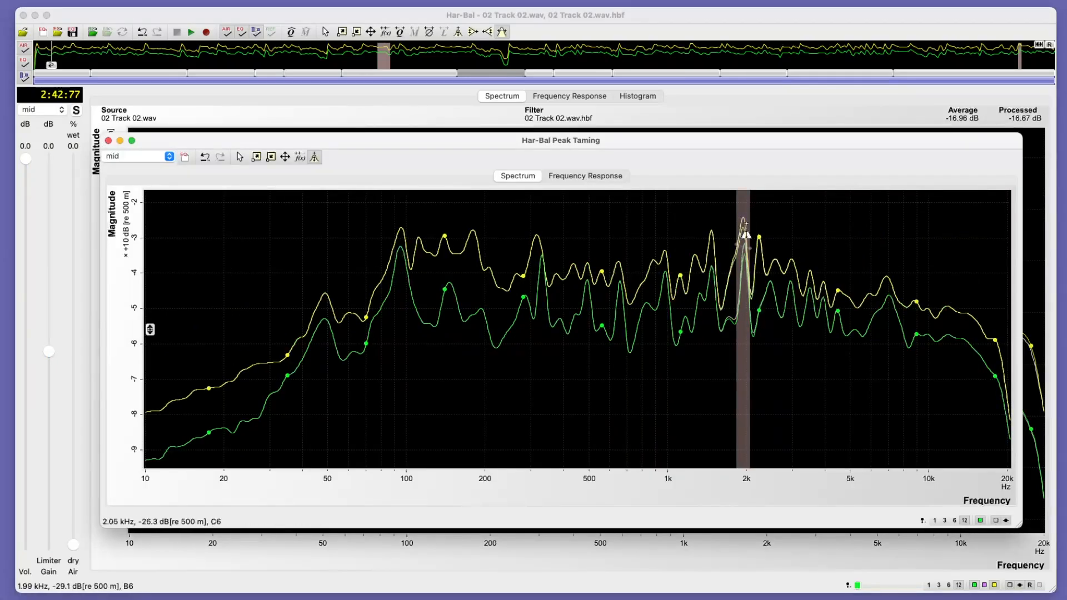
pyautogui.click(109, 141)
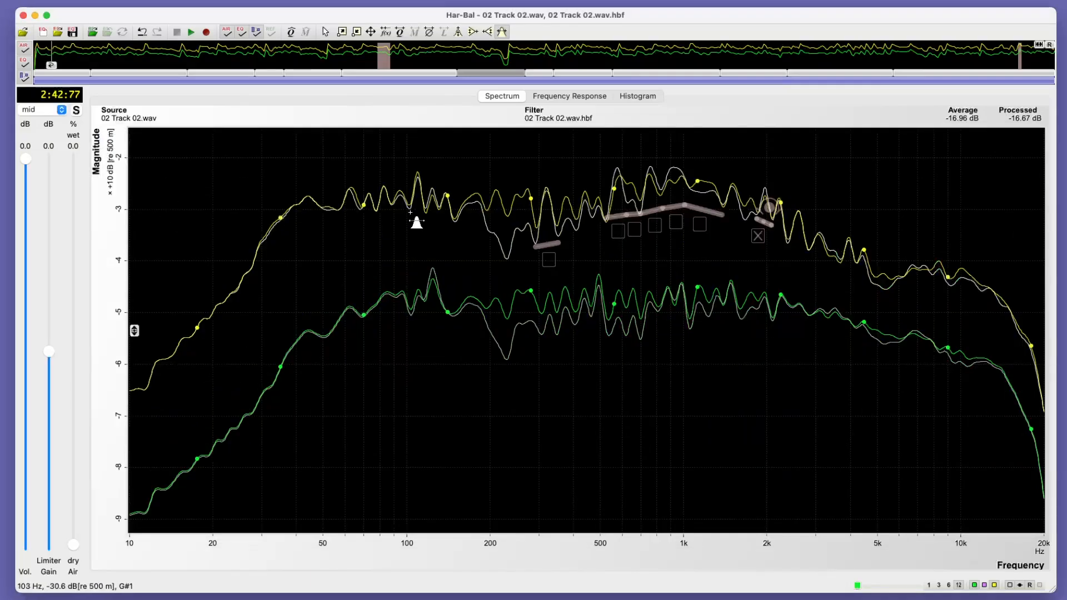
# Add a peak taming range from about 103 to 115 Hz and cut its peak at about 109 Hz
pyautogui.click(418, 218)
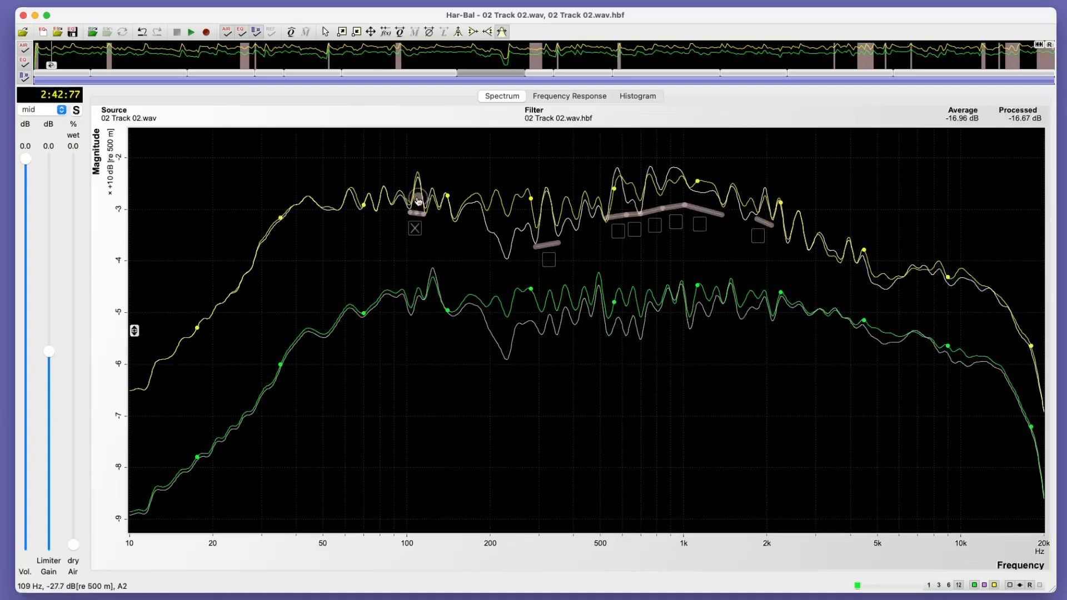
pyautogui.click(418, 200)
pyautogui.moveTo(418, 216); pyautogui.dragTo(418, 227)
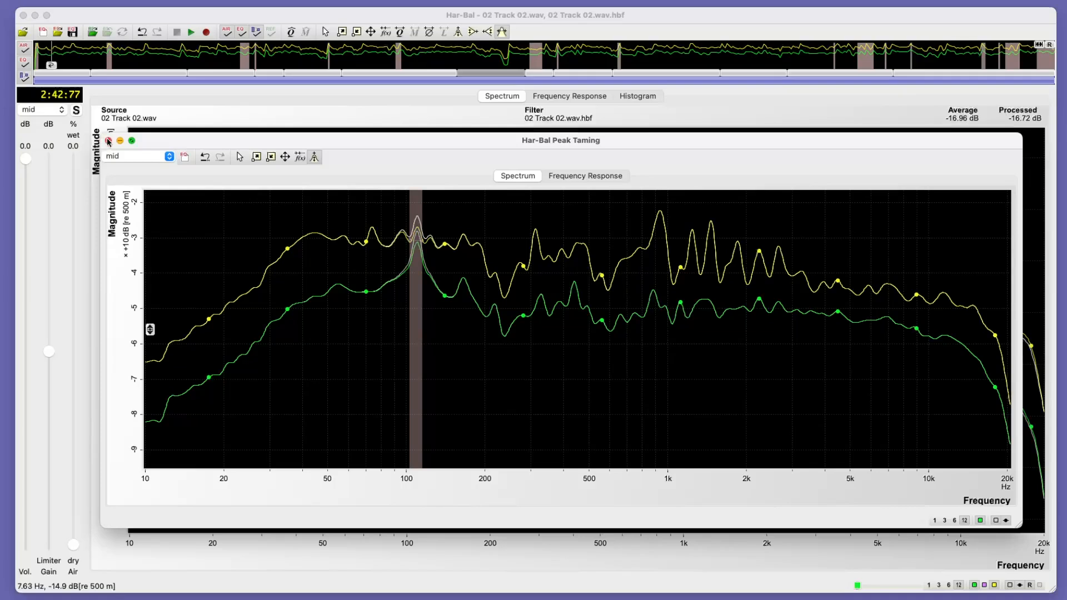
pyautogui.click(108, 140)
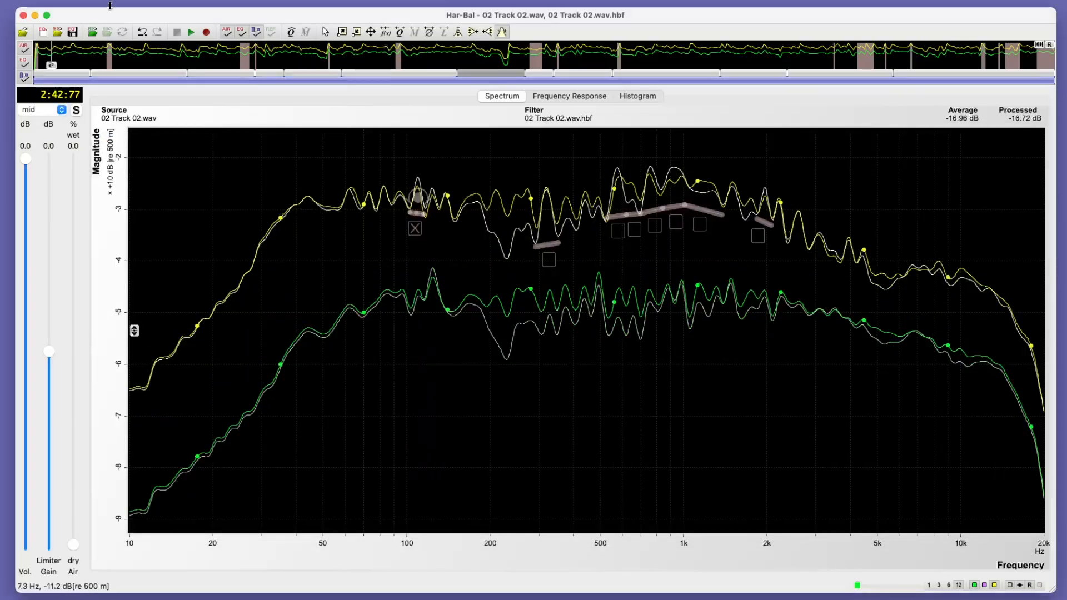
# Audition the section, comparing the equalized sound with the EQ bypassed
pyautogui.click(191, 33)
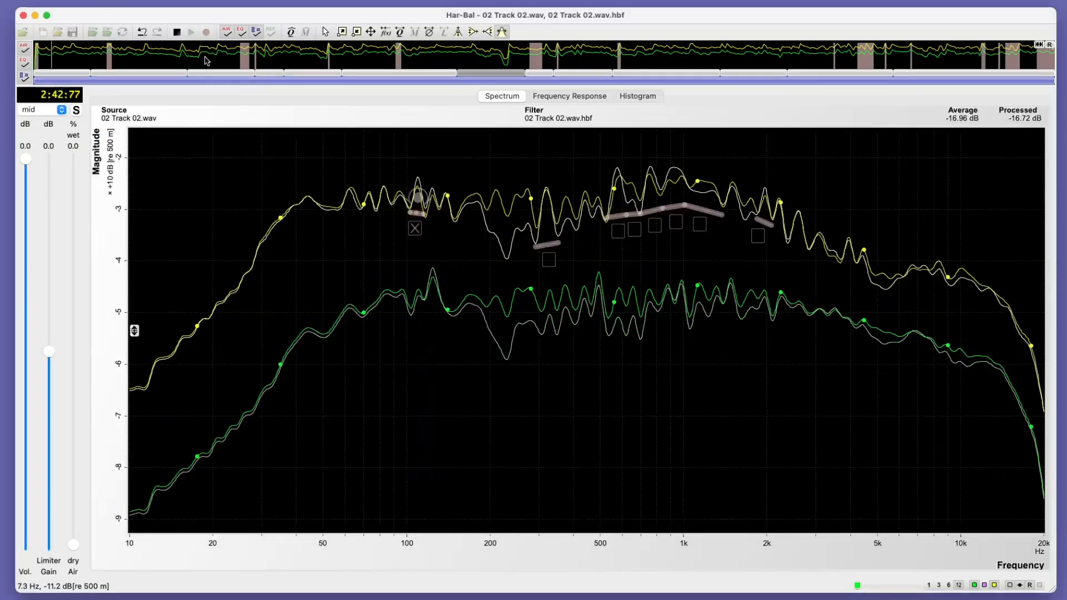
pyautogui.click(241, 33)
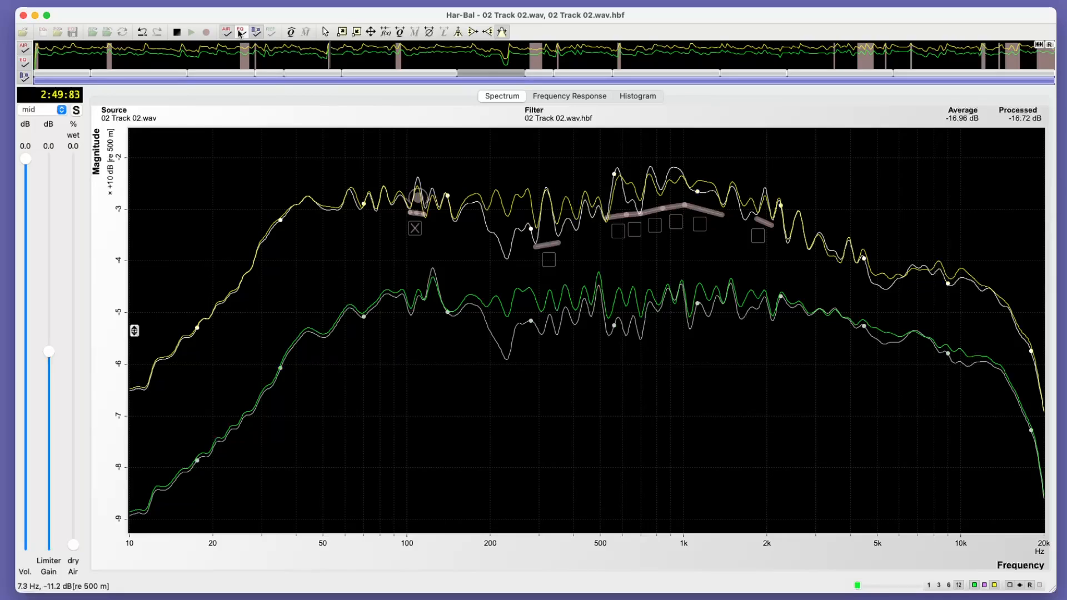
pyautogui.click(241, 33)
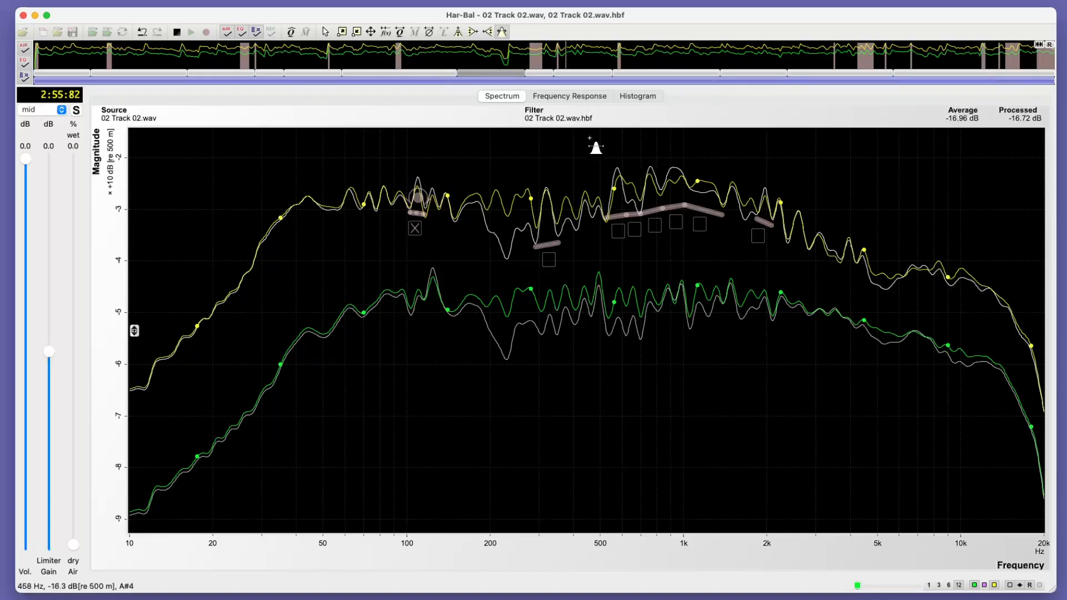
pyautogui.click(178, 32)
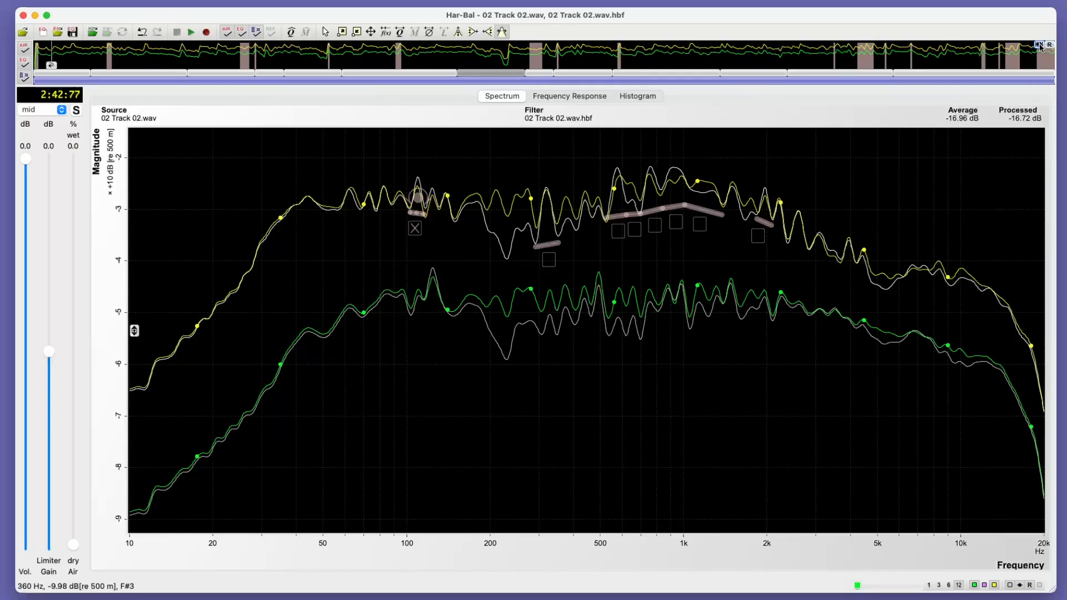
# Make the section around 1:10 the reference, overlay its spectrum on the section starting at 2:42, and align the reference level with it
pyautogui.click(1038, 45)
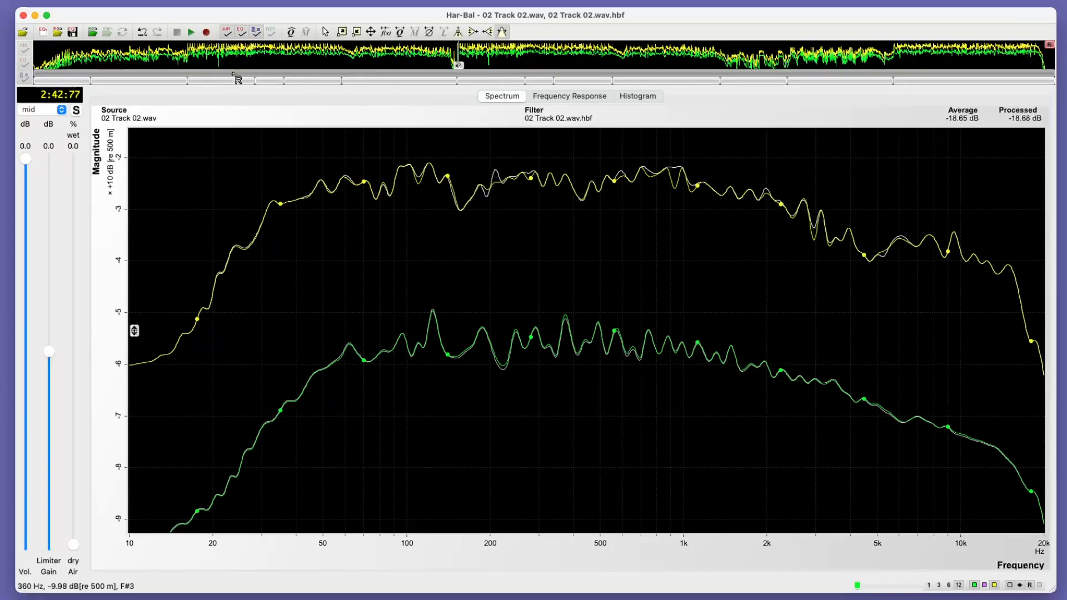
pyautogui.click(213, 81)
pyautogui.click(489, 82)
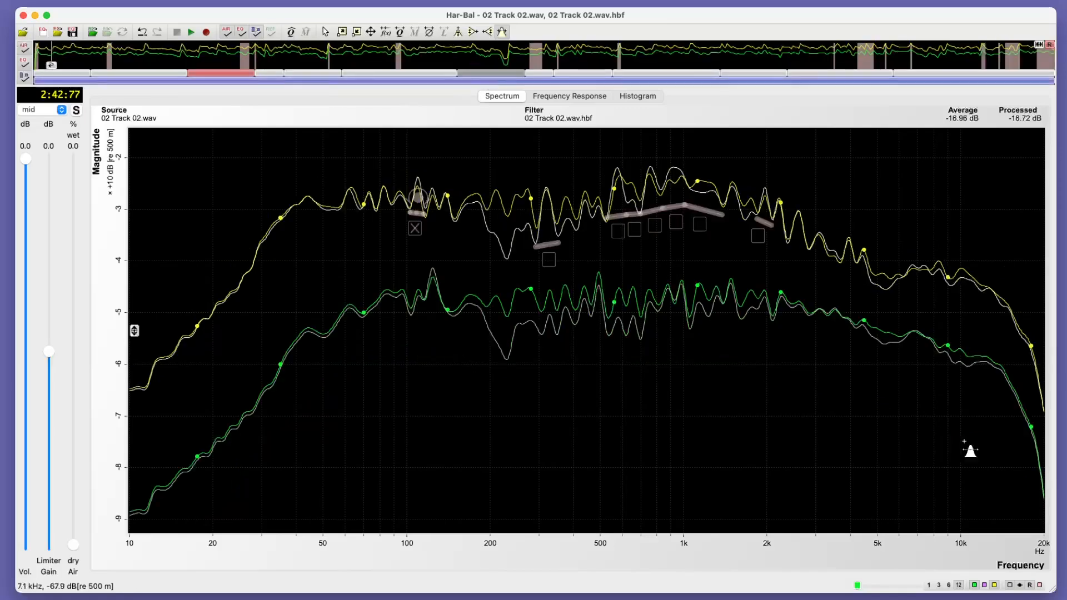
pyautogui.click(1039, 585)
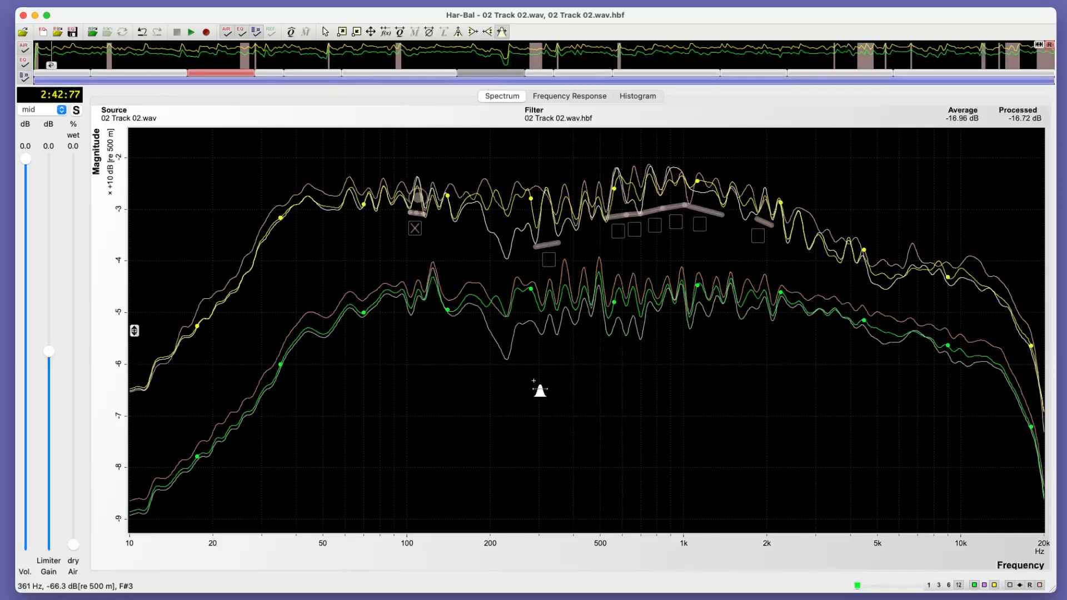
pyautogui.moveTo(134, 331)
pyautogui.mouseDown()
pyautogui.moveTo(146, 386)
pyautogui.moveTo(138, 332)
pyautogui.mouseUp()
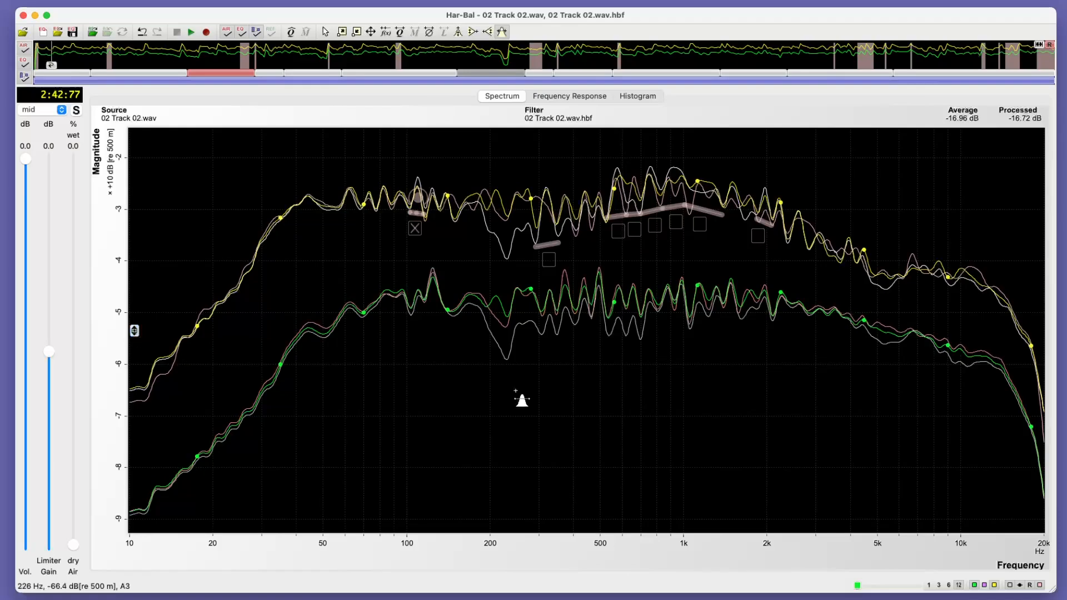
# At 1/3-octave resolution, raise the section's highs around 3.5 and 10 kHz and trim it around 1.4 kHz to follow the reference
pyautogui.click(938, 585)
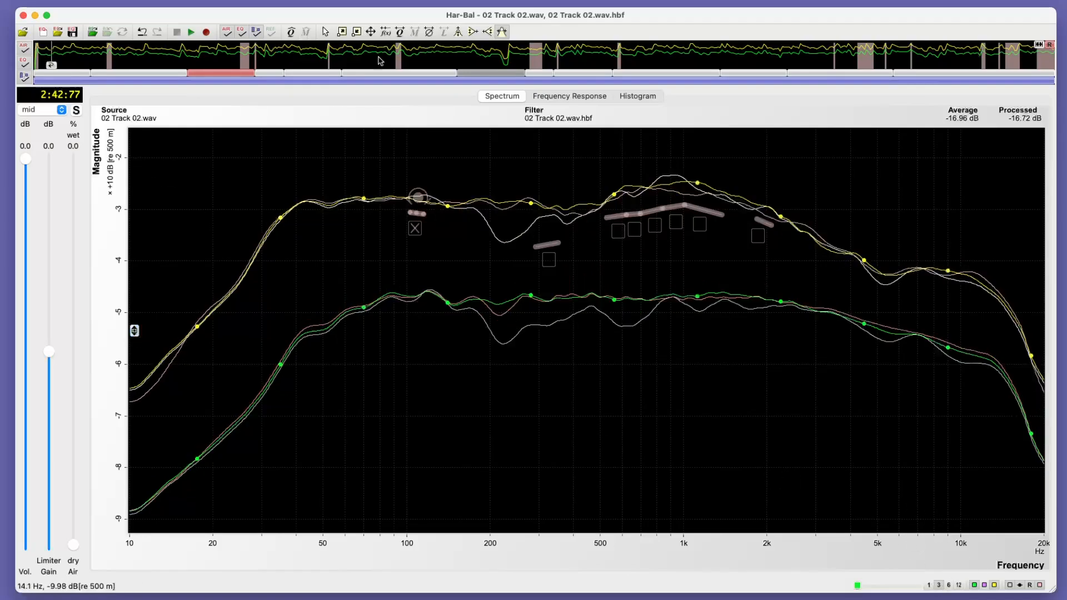
pyautogui.click(457, 31)
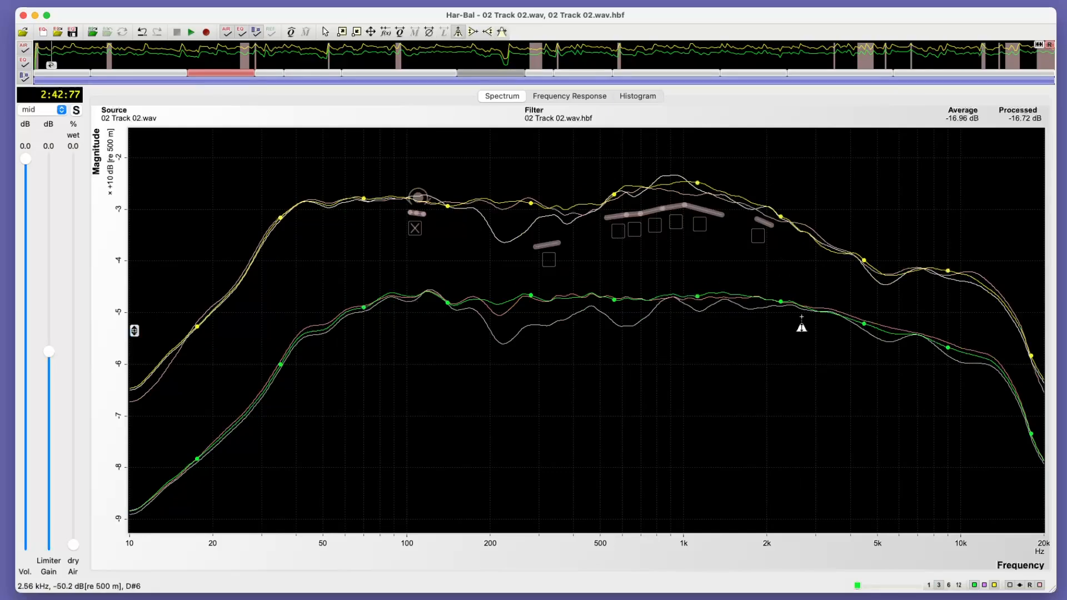
pyautogui.moveTo(962, 383); pyautogui.dragTo(962, 347)
pyautogui.moveTo(836, 346); pyautogui.dragTo(836, 309)
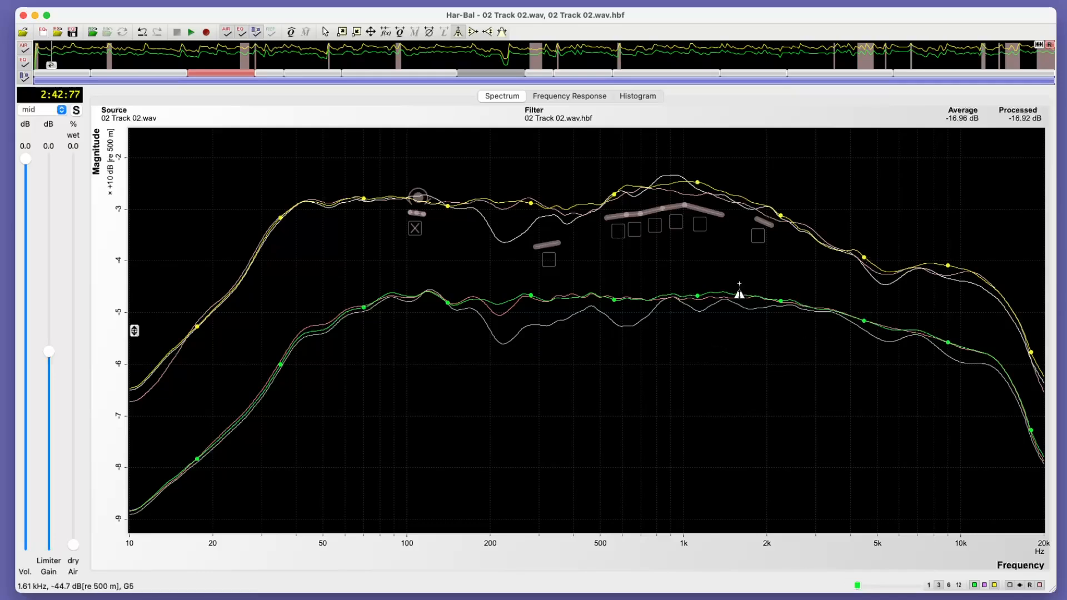
pyautogui.moveTo(721, 300); pyautogui.dragTo(753, 312)
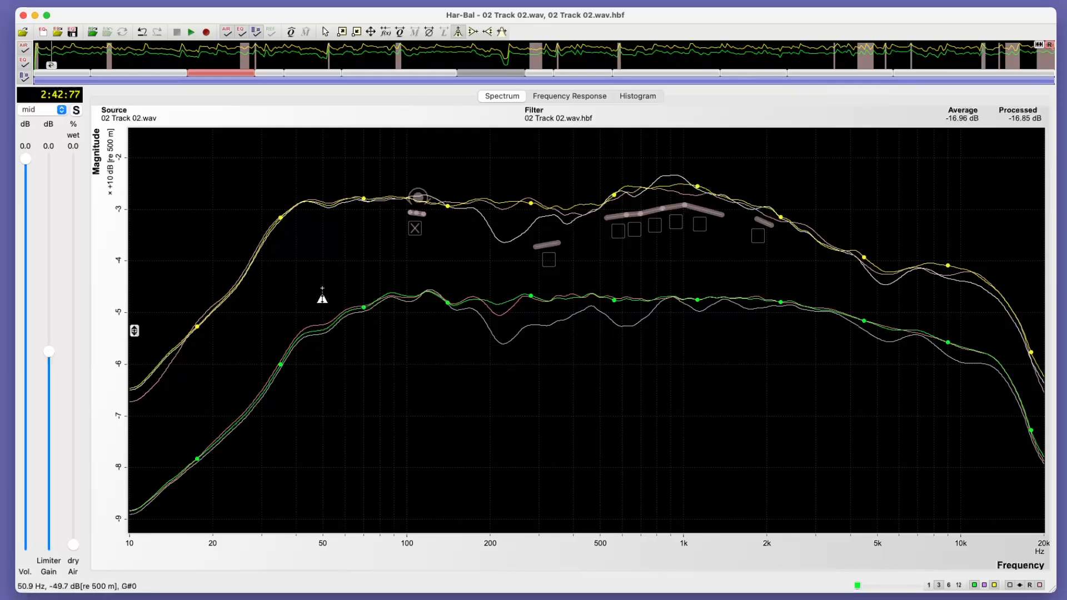
# Audition the edited section against the reference section around 1:10
pyautogui.click(192, 33)
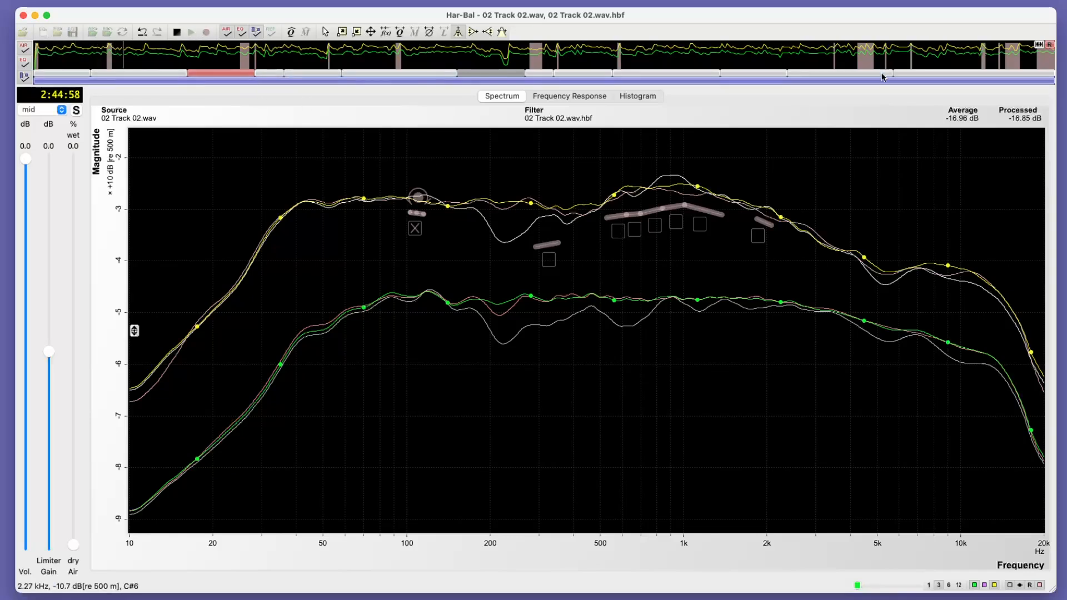
pyautogui.click(1038, 45)
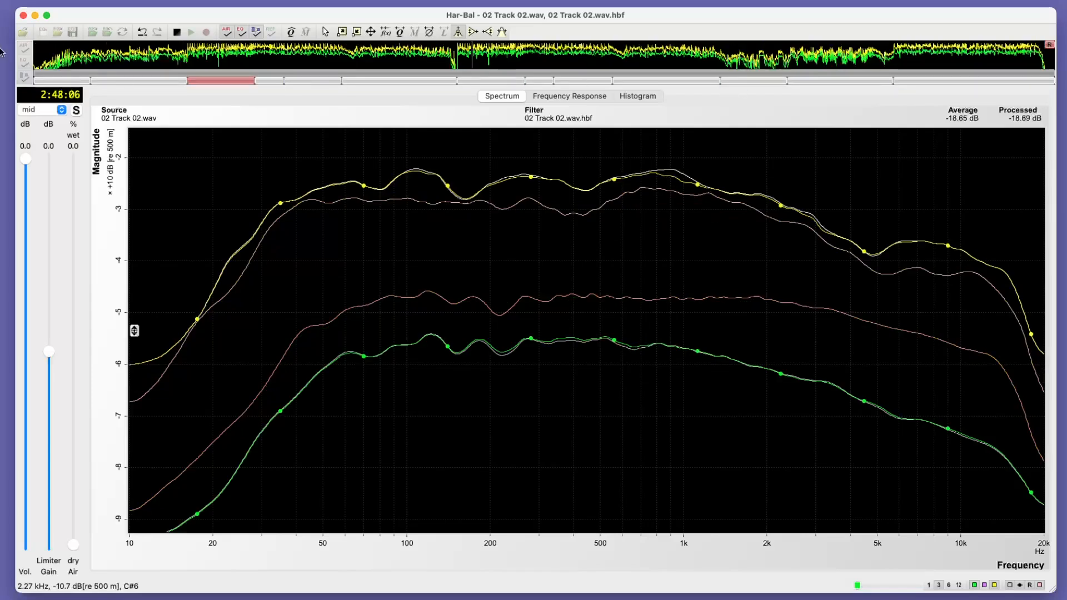
pyautogui.click(203, 59)
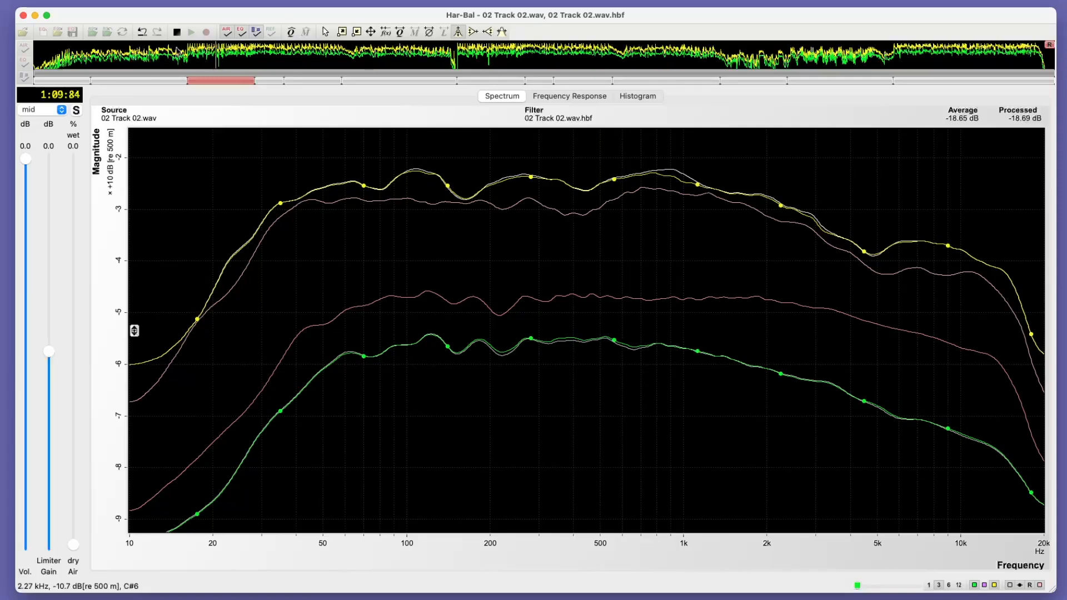
pyautogui.click(179, 33)
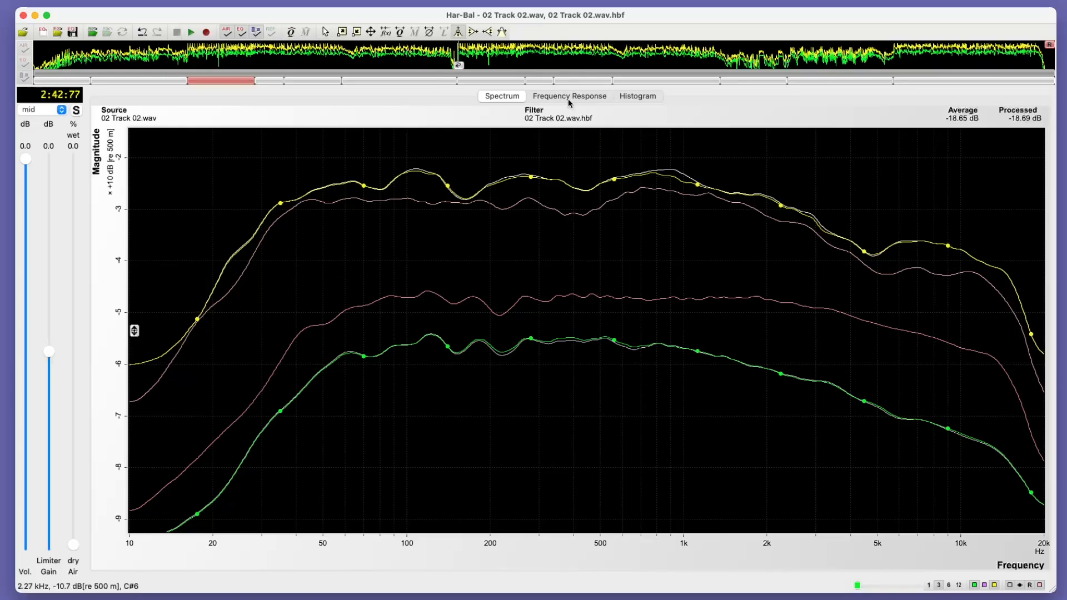
# Select the short section right after the edited one on the timeline and save the filter
pyautogui.click(537, 81)
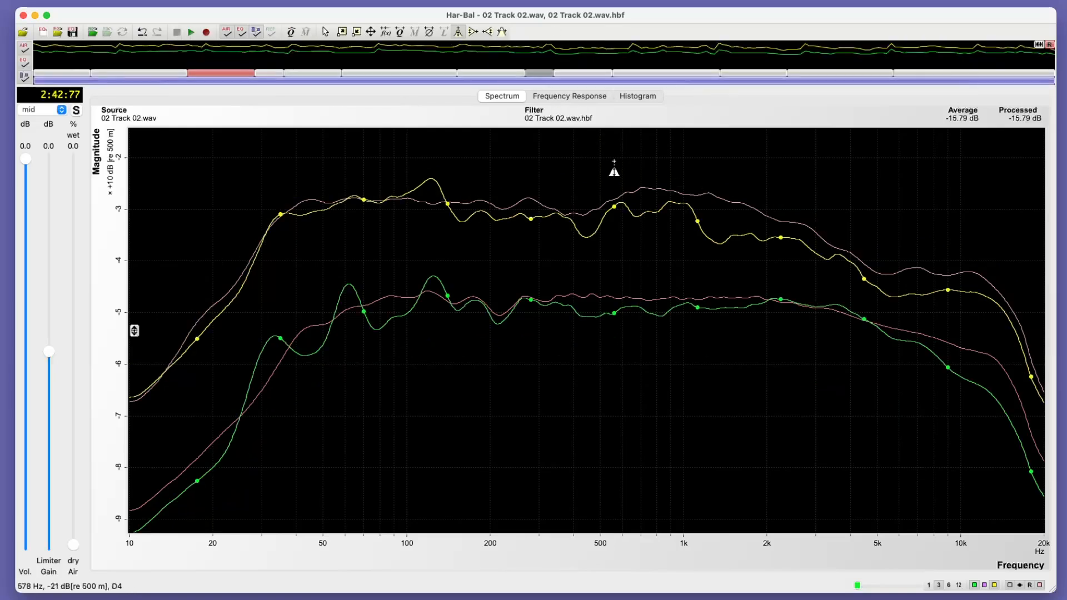
pyautogui.click(67, 1)
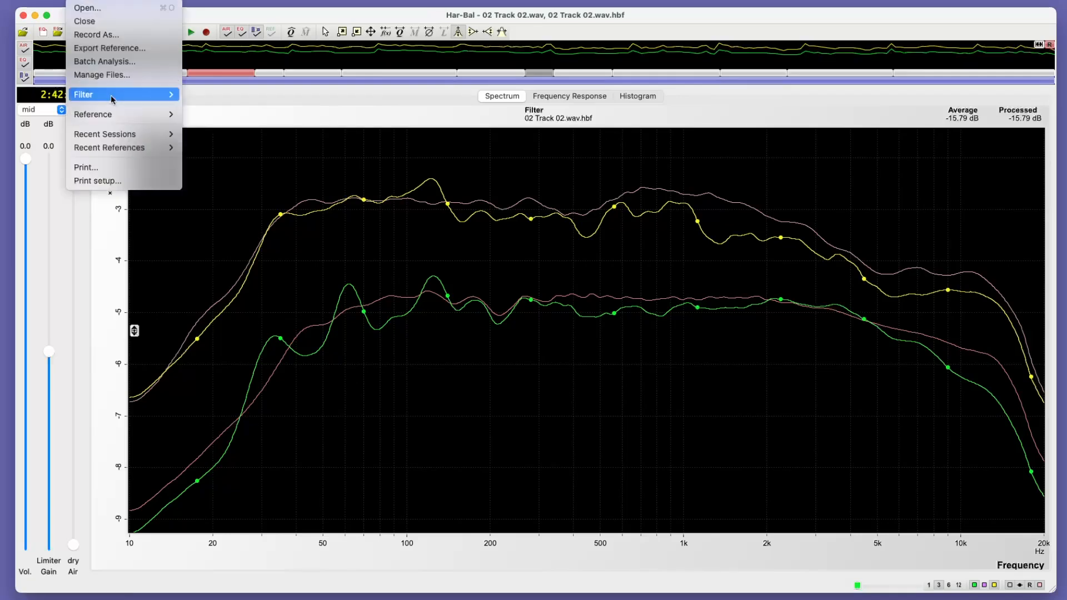
pyautogui.moveTo(107, 99)
pyautogui.click(199, 122)
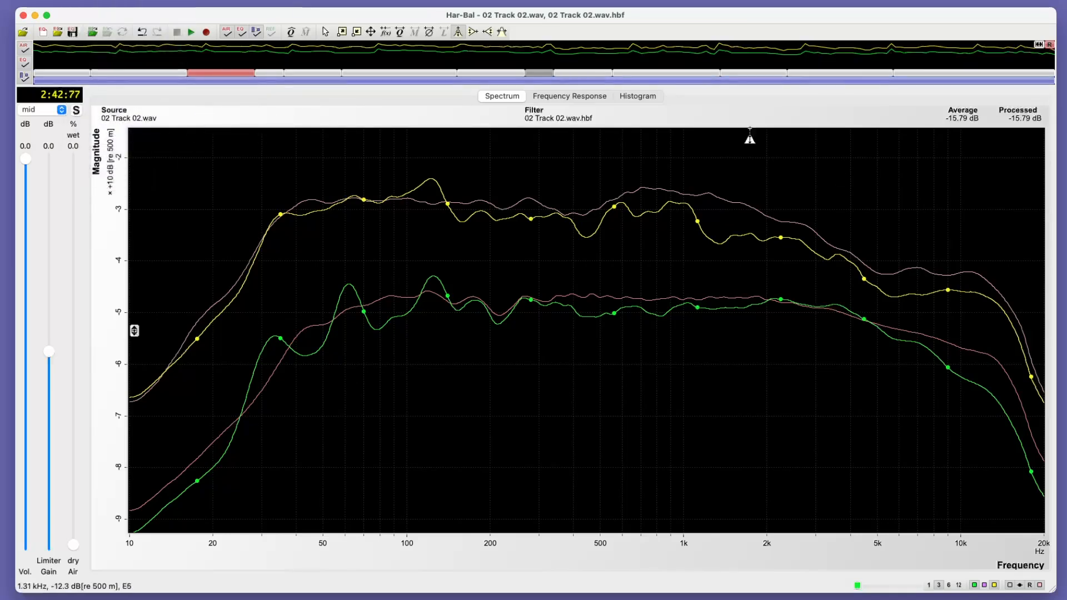
# Hide the reference and, at 1/12-octave resolution, cut the 125 Hz peak by about 3 dB, lower the 93 Hz peak and lift around 80 Hz
pyautogui.click(959, 585)
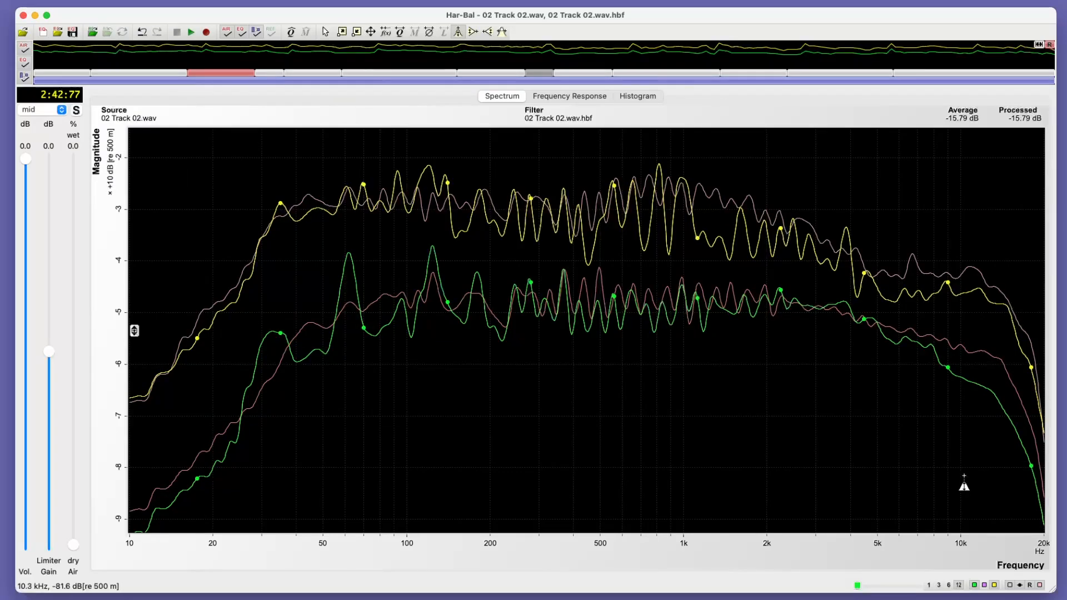
pyautogui.click(1039, 585)
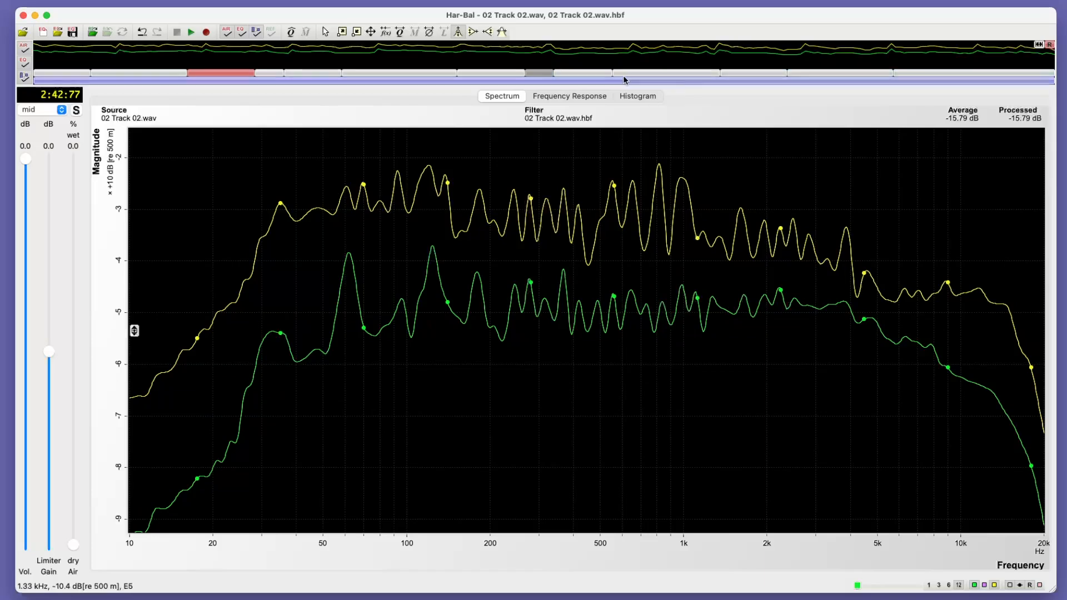
pyautogui.click(433, 196)
pyautogui.moveTo(433, 247); pyautogui.dragTo(433, 247)
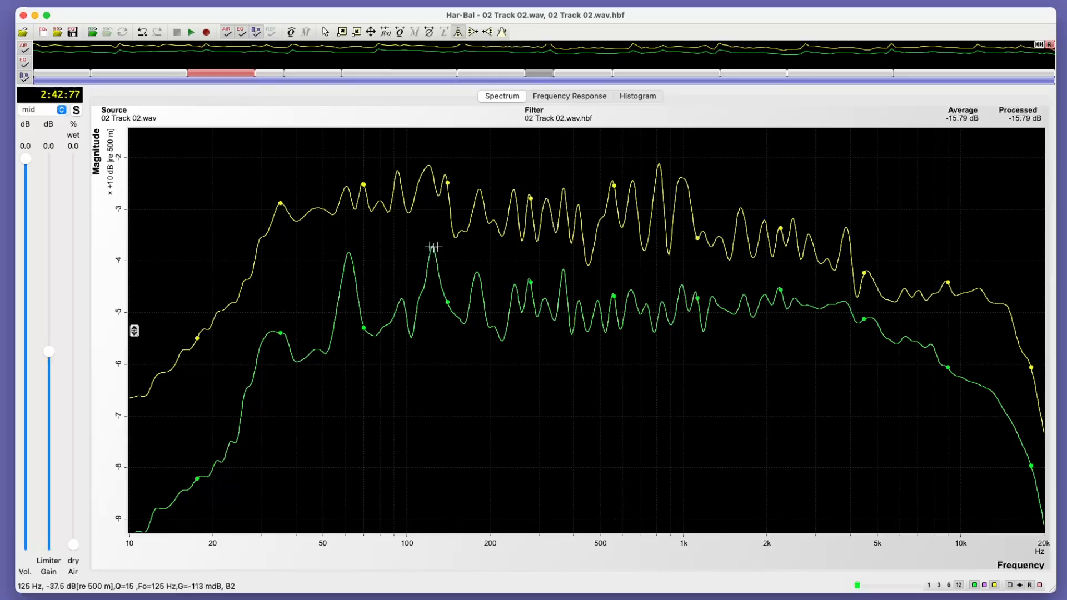
pyautogui.moveTo(433, 176); pyautogui.dragTo(445, 193)
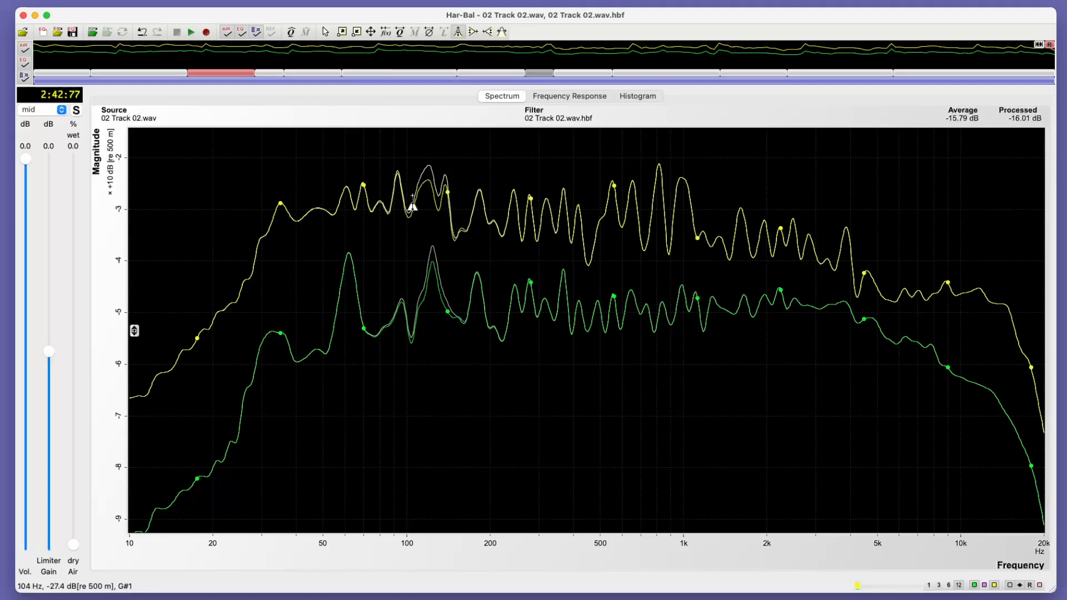
pyautogui.moveTo(400, 185); pyautogui.dragTo(386, 196)
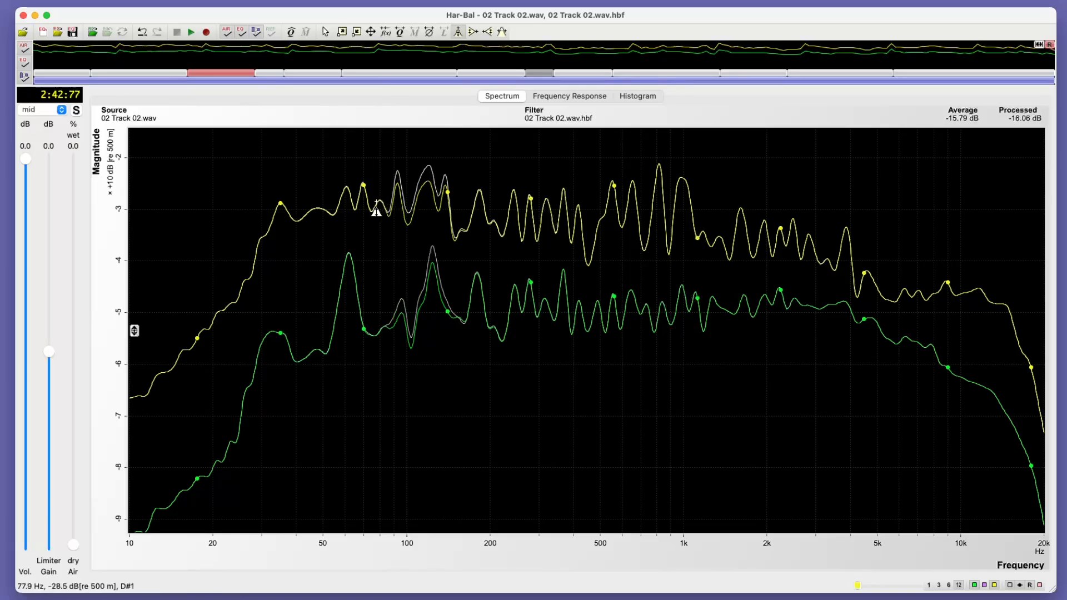
pyautogui.moveTo(380, 205)
pyautogui.mouseDown()
pyautogui.moveTo(369, 198)
pyautogui.moveTo(370, 208)
pyautogui.mouseUp()
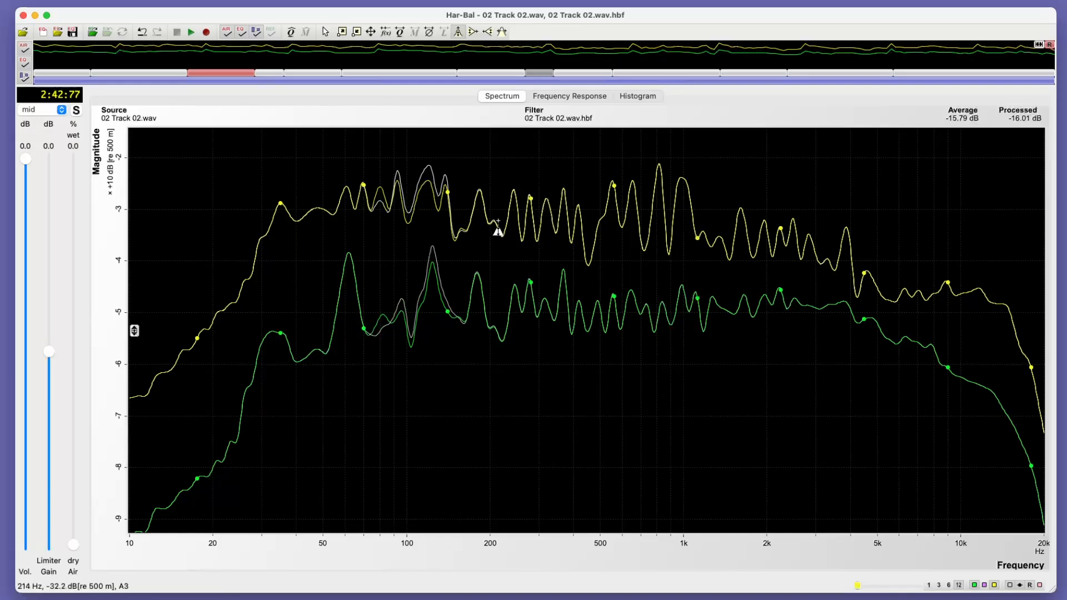
# Raise the section's response around 420 and 480 Hz
pyautogui.moveTo(579, 229); pyautogui.dragTo(559, 211)
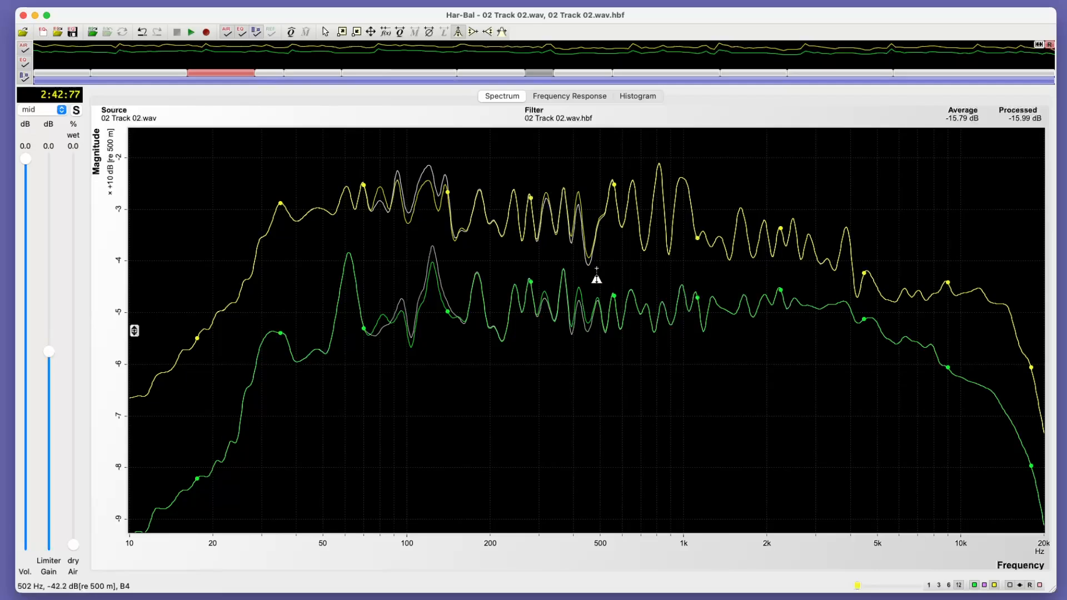
pyautogui.moveTo(595, 288); pyautogui.dragTo(595, 221)
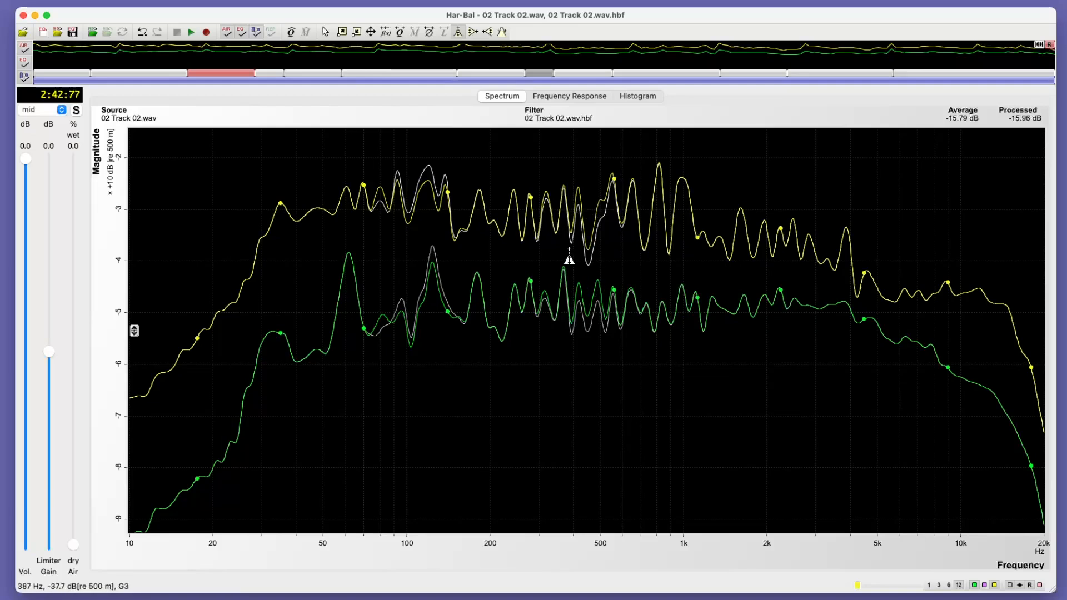
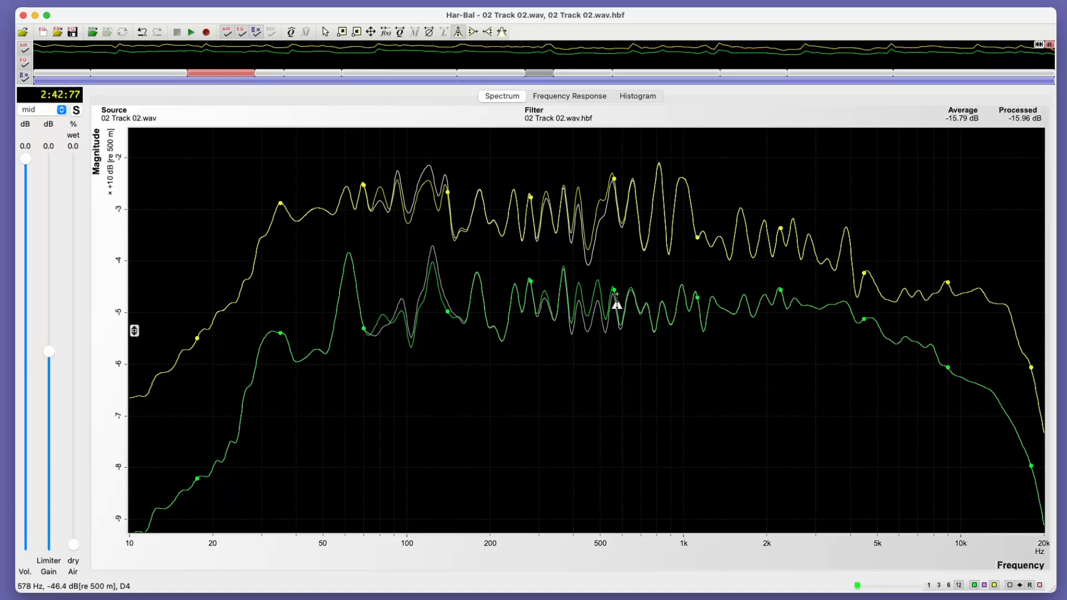
# Raise the section's response around 620 Hz, 790 Hz and 1.2 kHz, and slightly lower the region from about 2 to 4 kHz
pyautogui.moveTo(611, 300); pyautogui.dragTo(632, 280)
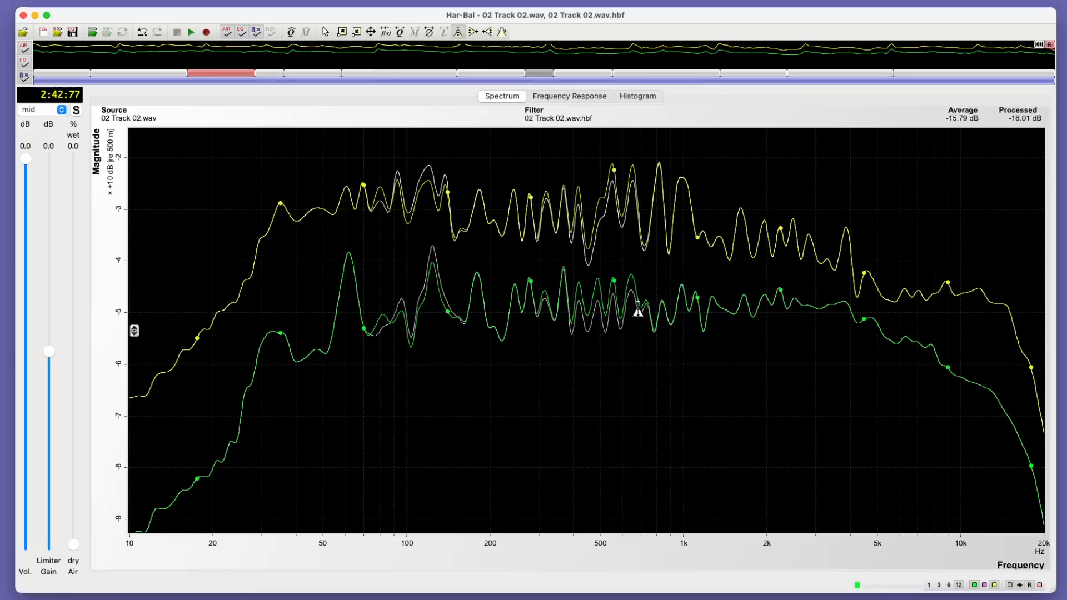
pyautogui.moveTo(648, 321)
pyautogui.mouseDown()
pyautogui.moveTo(635, 298)
pyautogui.moveTo(651, 304)
pyautogui.mouseUp()
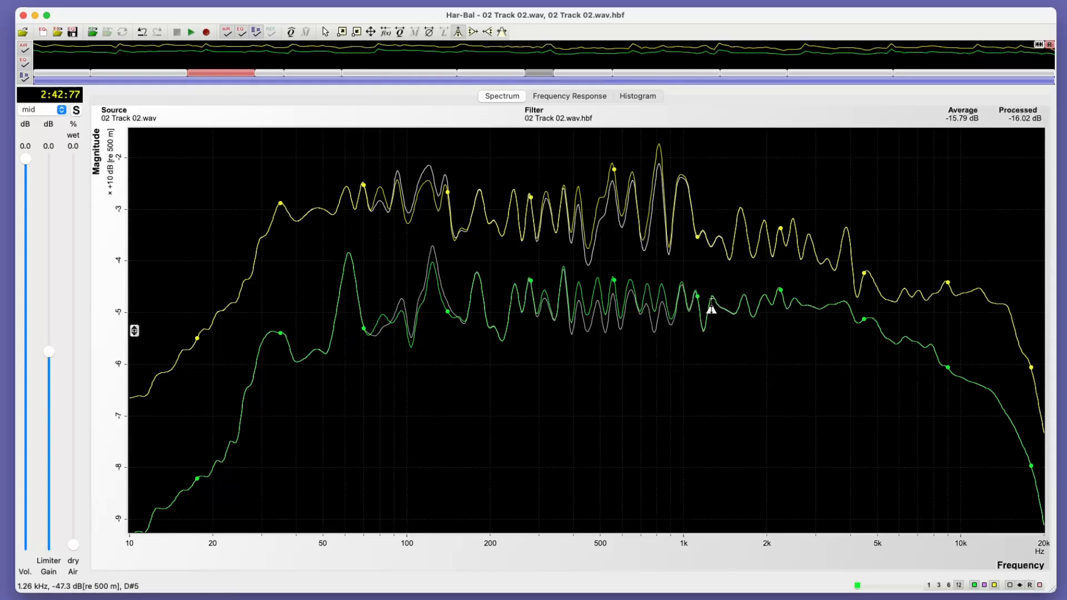
pyautogui.moveTo(715, 300); pyautogui.dragTo(681, 285)
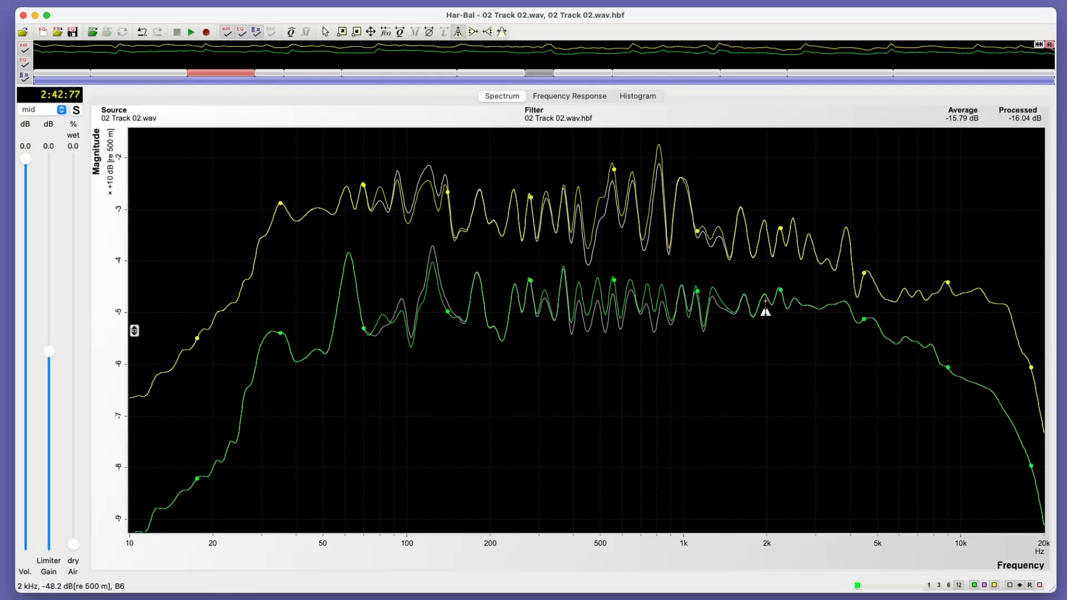
pyautogui.moveTo(780, 294); pyautogui.dragTo(882, 335)
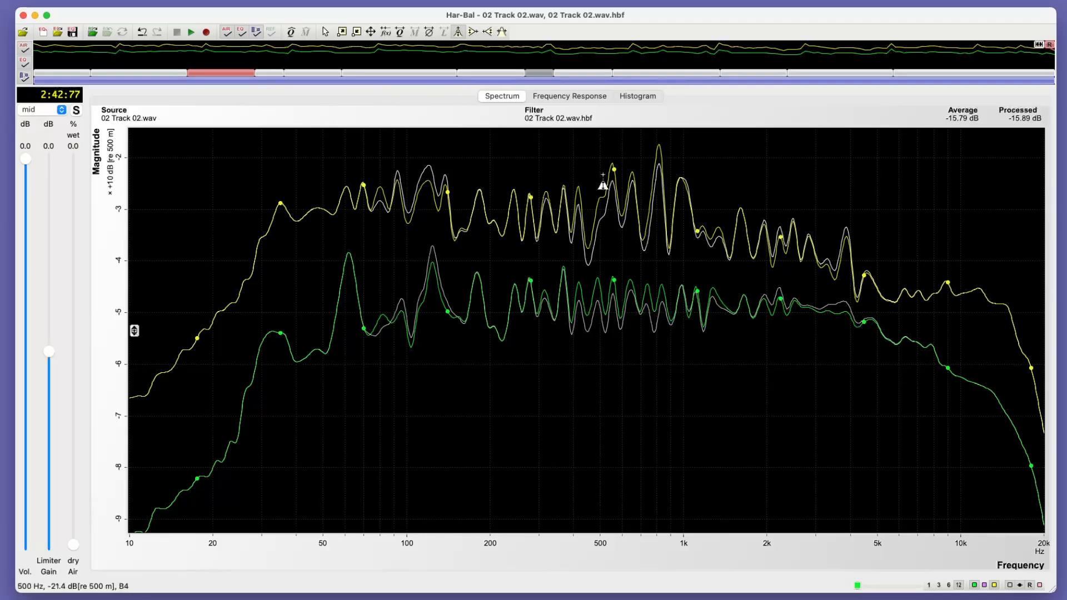
# Define a peak-taming range from about 500 Hz to 1.1 kHz and lower the peak near 560 Hz
pyautogui.click(502, 33)
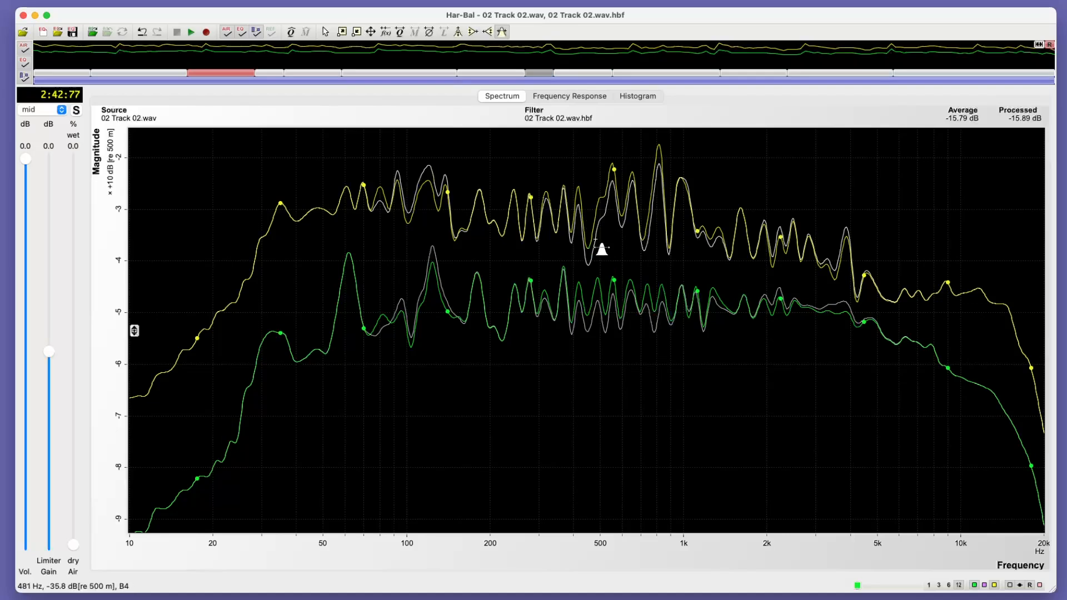
pyautogui.moveTo(603, 235); pyautogui.dragTo(693, 235)
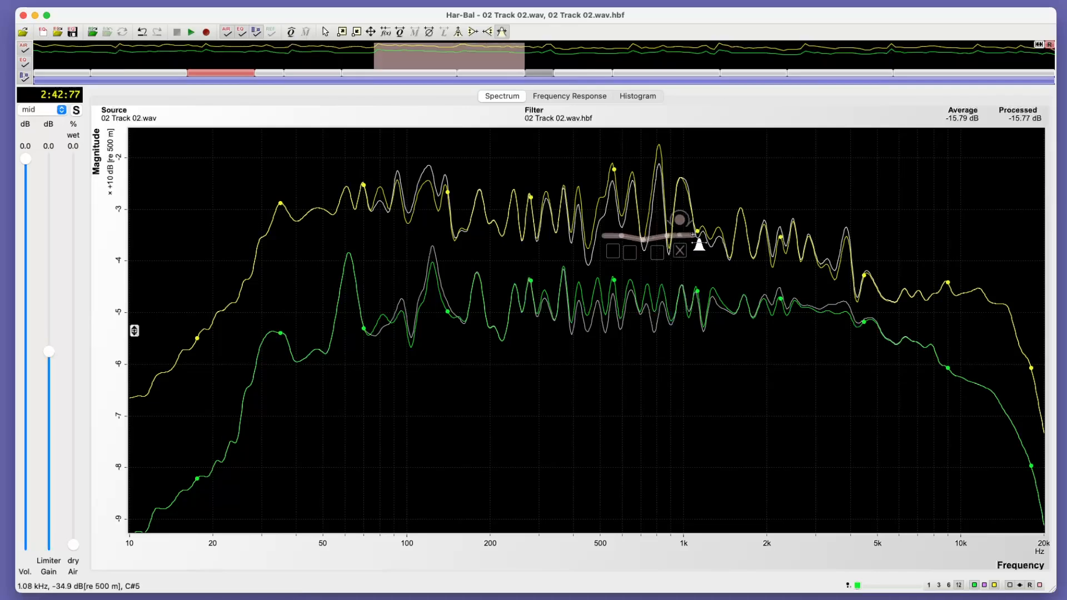
pyautogui.click(611, 252)
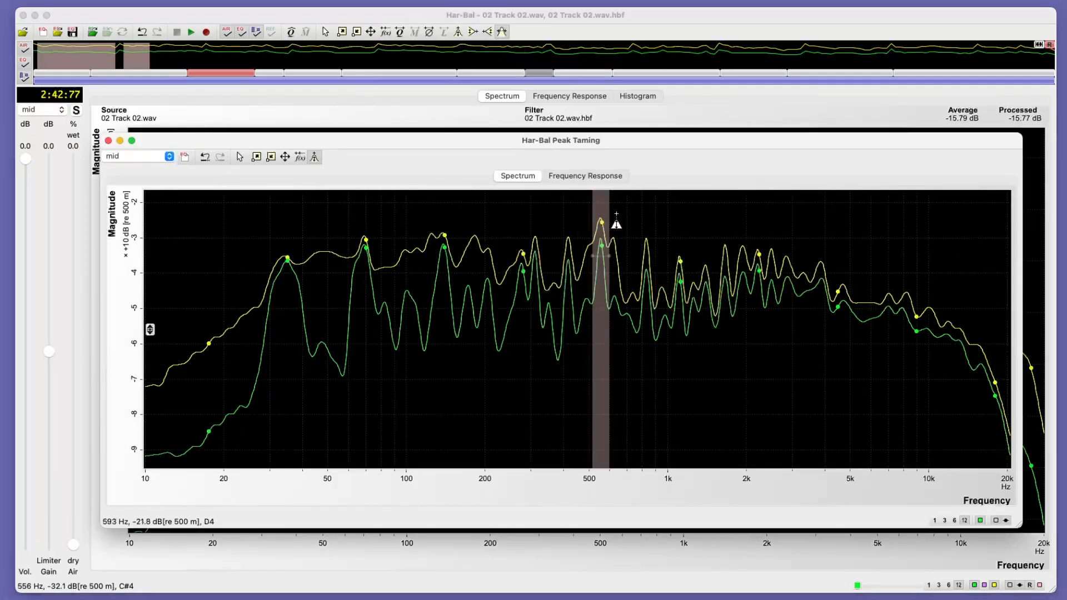
pyautogui.moveTo(601, 221); pyautogui.dragTo(601, 233)
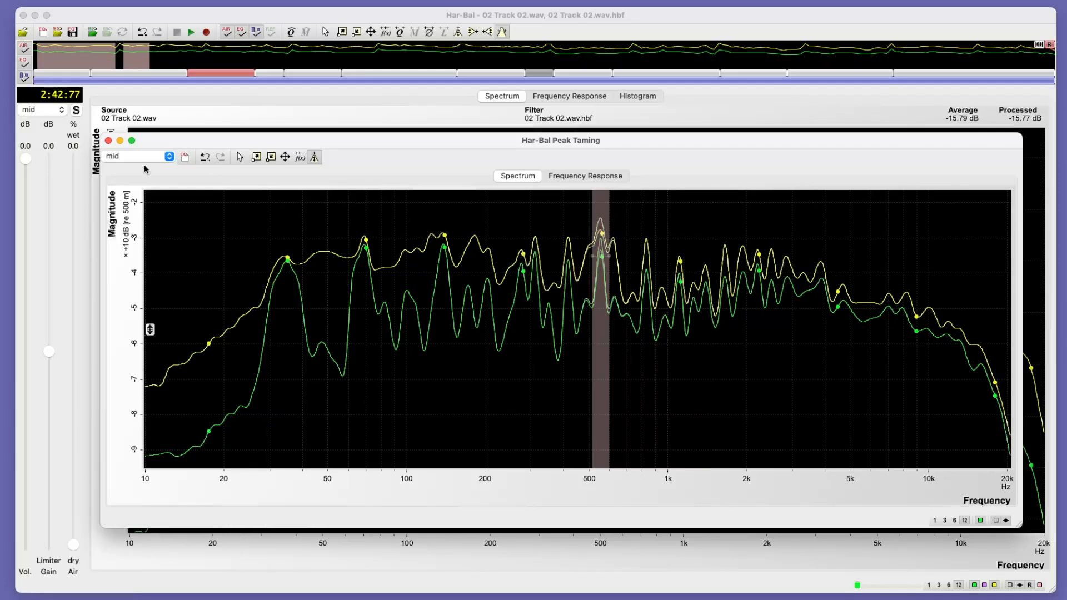
pyautogui.click(108, 141)
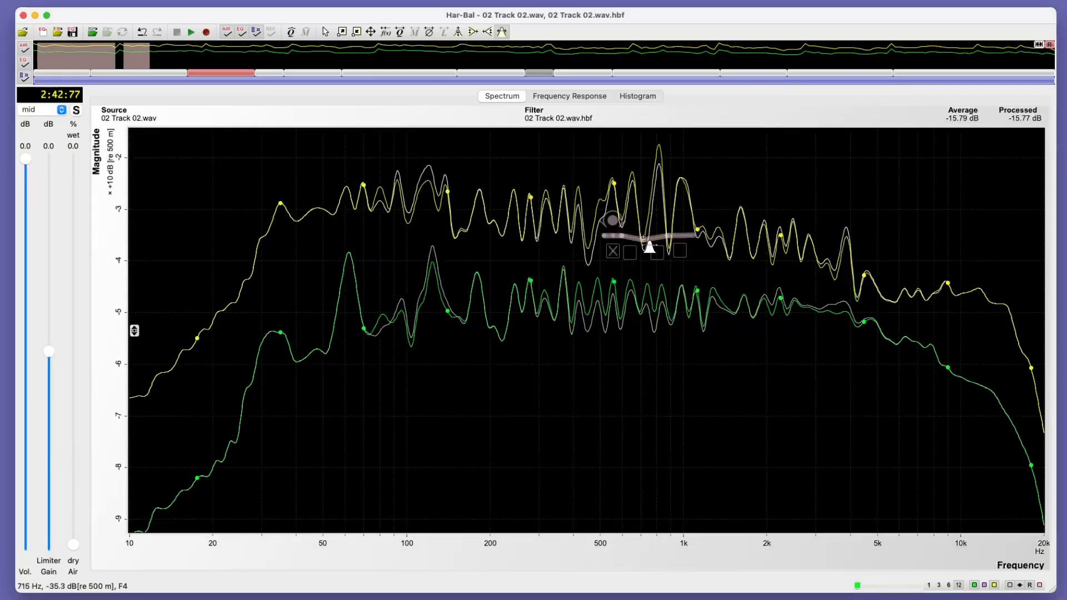
# Tame the peaks near 650 Hz and 820 Hz within the same peak-taming range
pyautogui.click(630, 252)
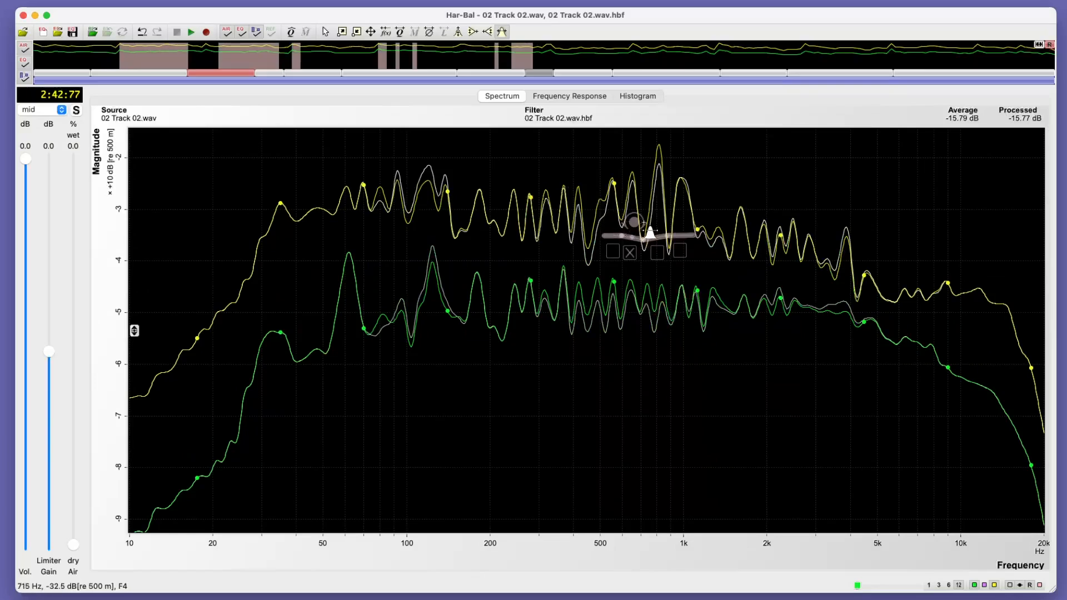
pyautogui.click(636, 224)
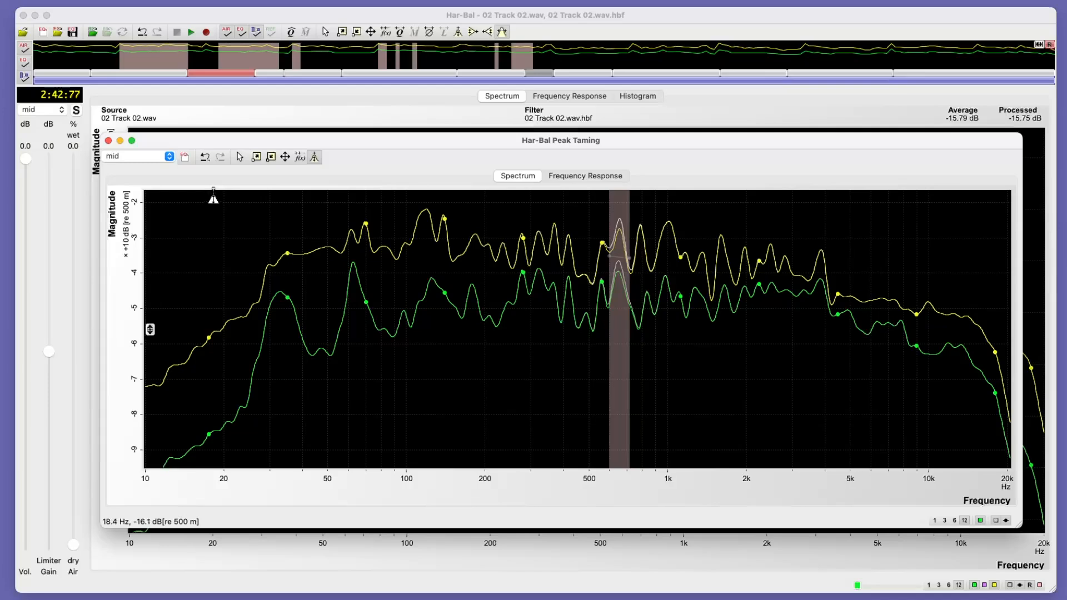
pyautogui.click(109, 142)
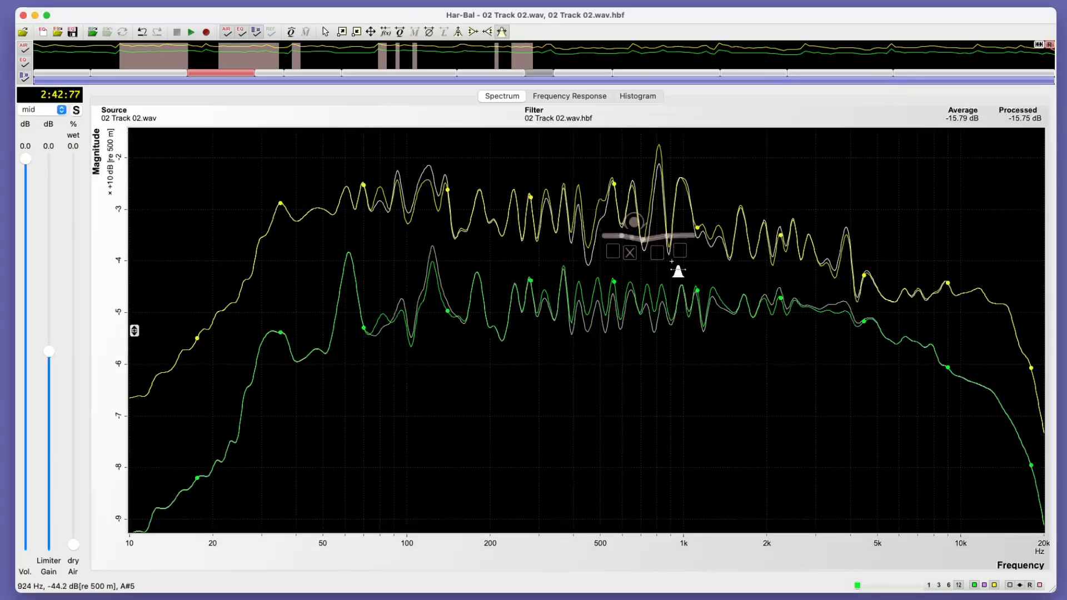
pyautogui.click(656, 254)
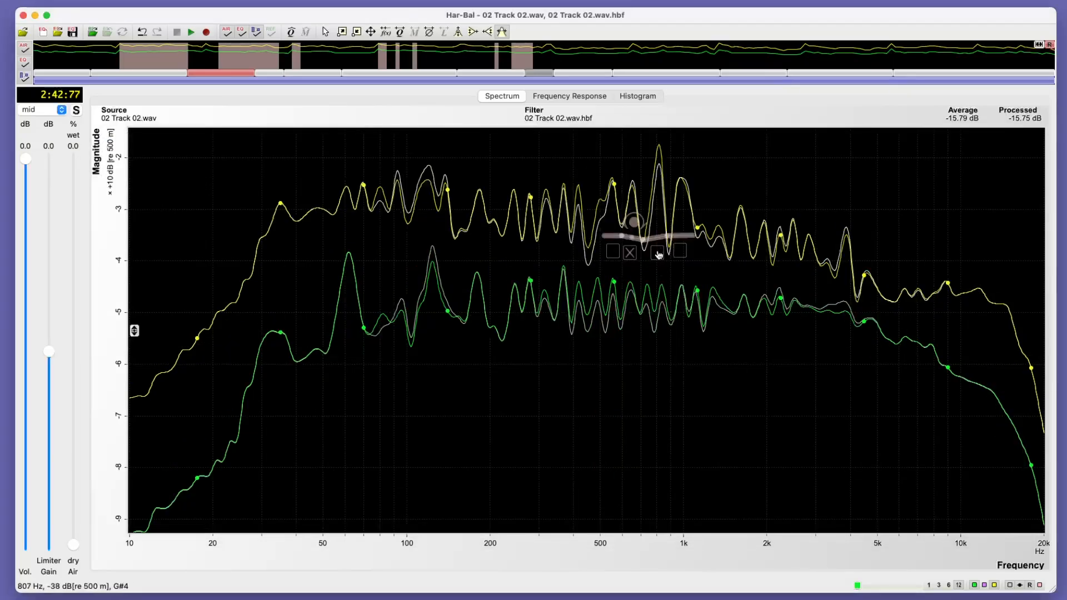
pyautogui.click(654, 223)
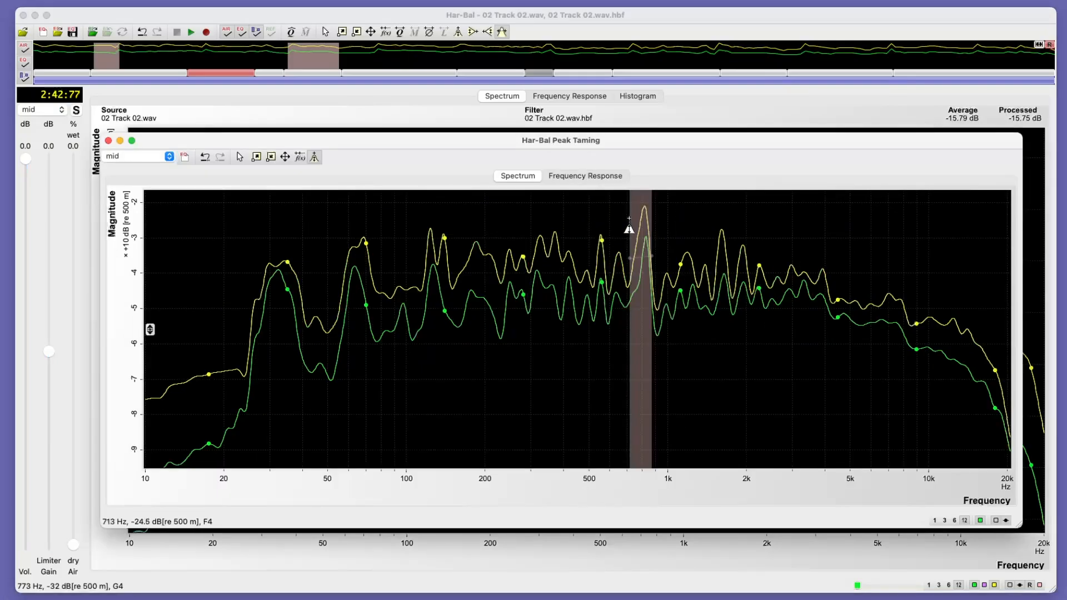
pyautogui.moveTo(641, 212); pyautogui.dragTo(648, 246)
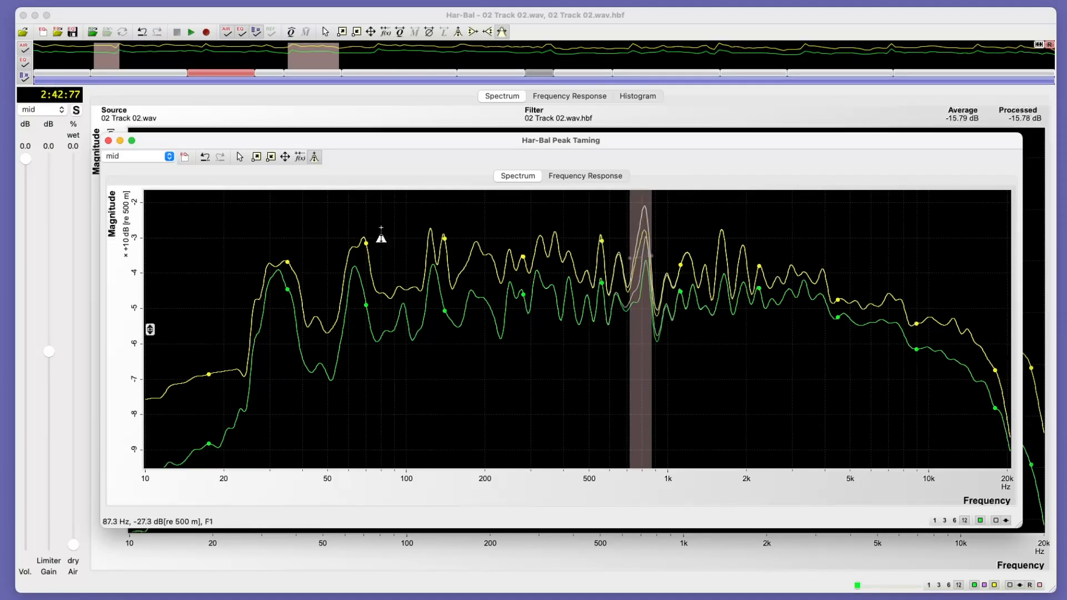
pyautogui.click(109, 140)
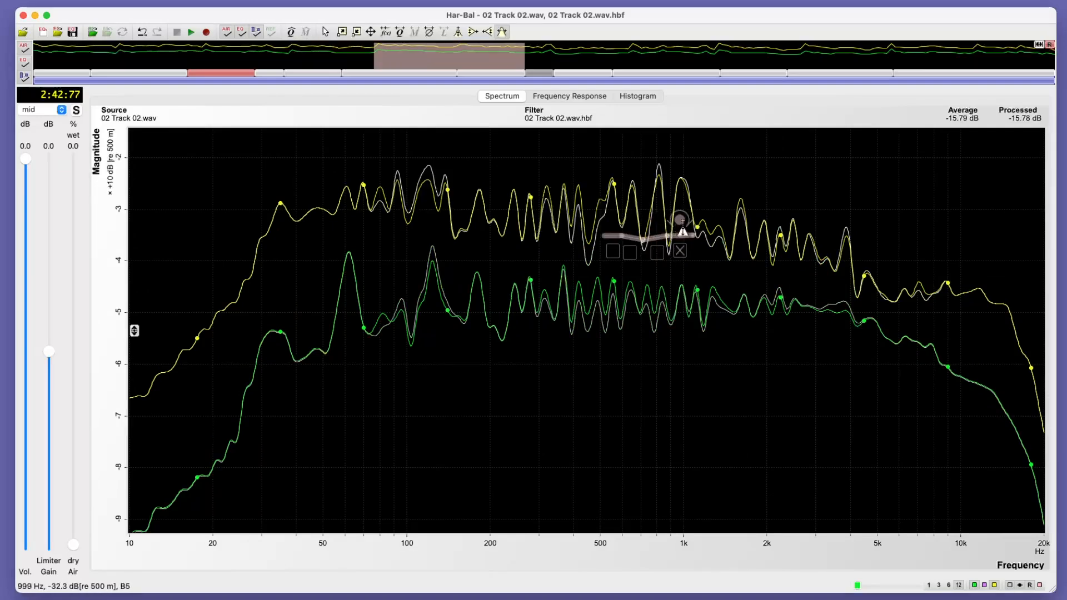
# Lower the peak near 1 kHz in the peak-taming range and recheck its trimmed spectrum
pyautogui.click(678, 221)
pyautogui.moveTo(666, 217); pyautogui.dragTo(666, 230)
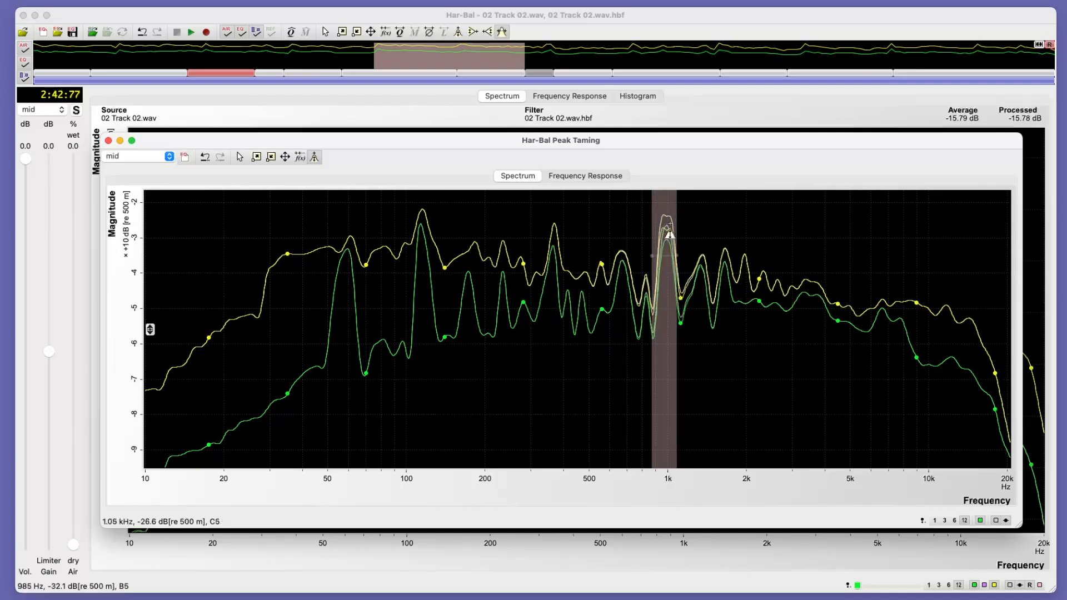
pyautogui.click(108, 141)
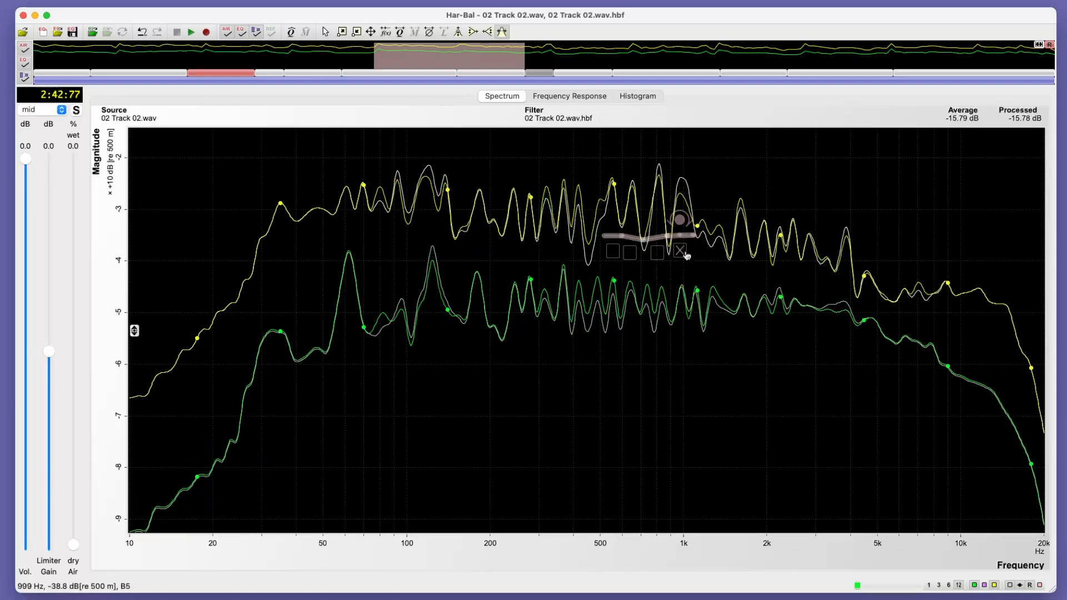
pyautogui.click(680, 221)
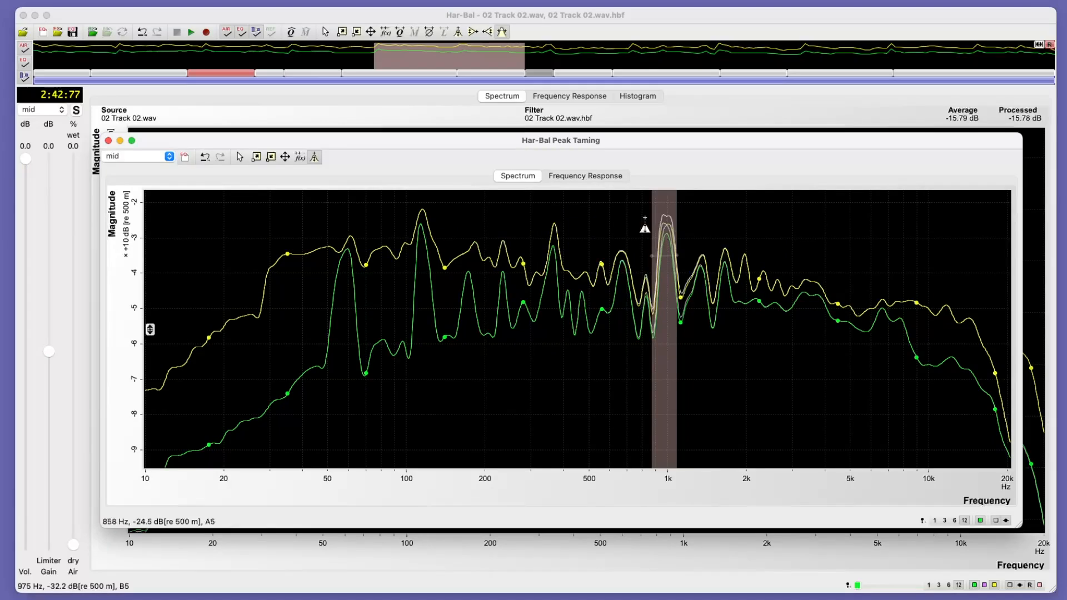
pyautogui.click(108, 140)
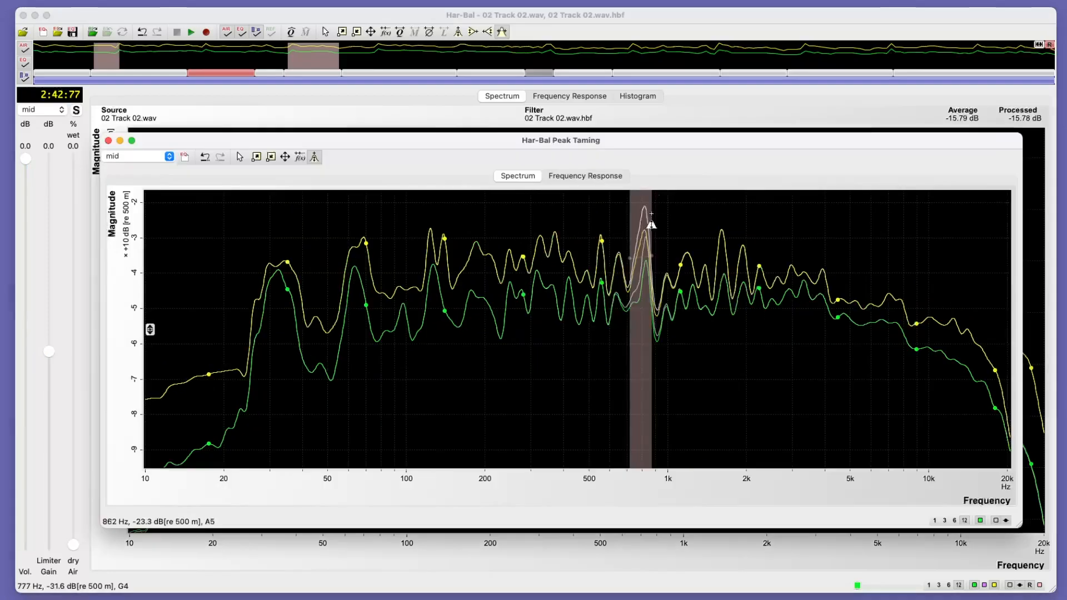
# Lower the 820 Hz peak a little further and tame the separate peak near 1.6 kHz
pyautogui.click(649, 225)
pyautogui.moveTo(642, 225); pyautogui.dragTo(629, 242)
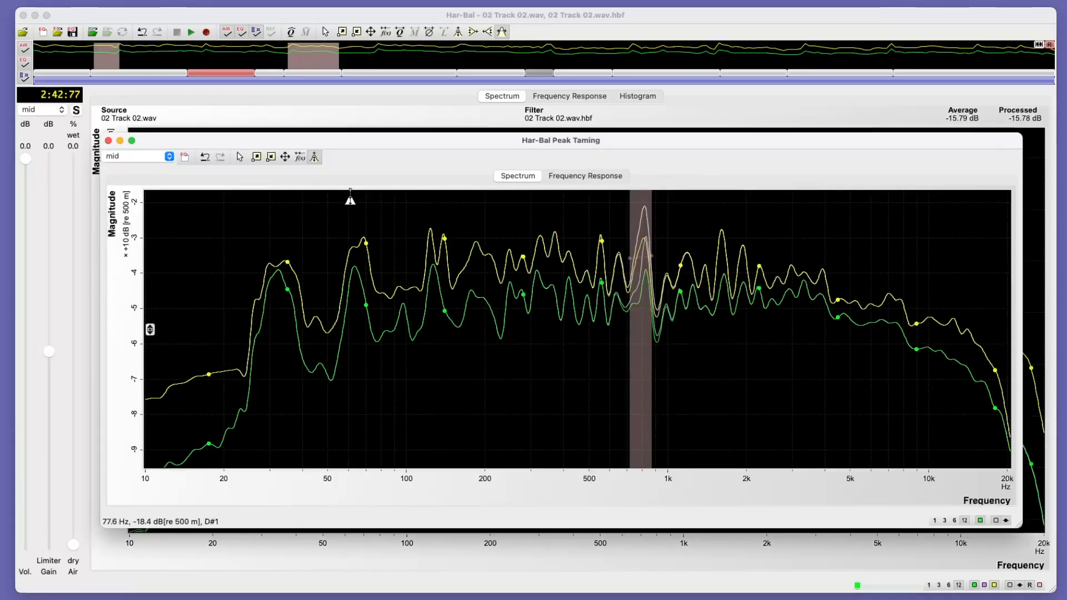
pyautogui.click(108, 141)
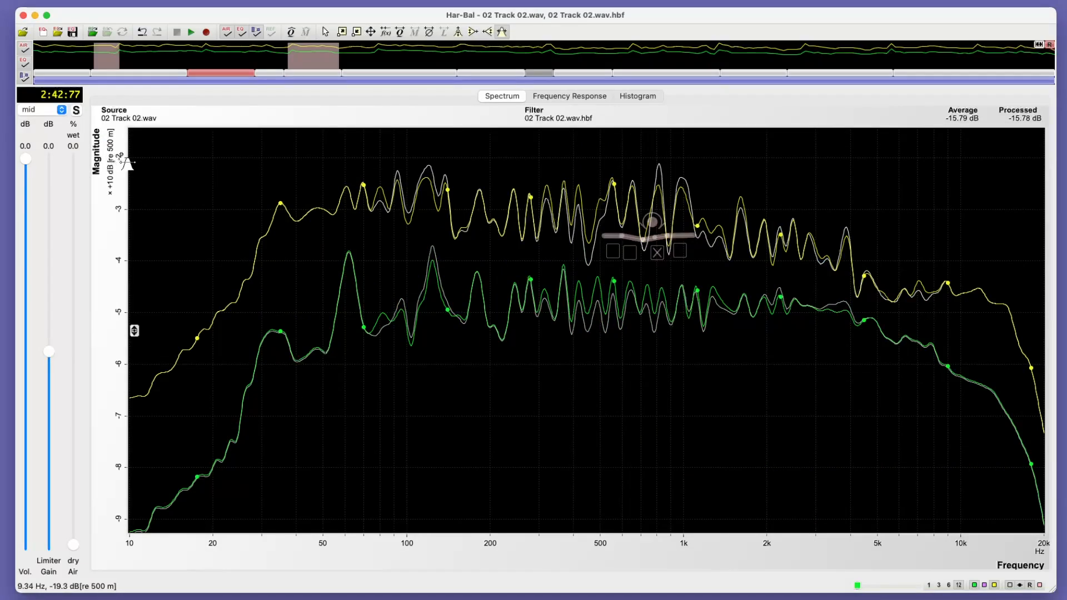
pyautogui.moveTo(738, 266)
pyautogui.mouseDown()
pyautogui.moveTo(762, 269)
pyautogui.moveTo(744, 248)
pyautogui.mouseUp()
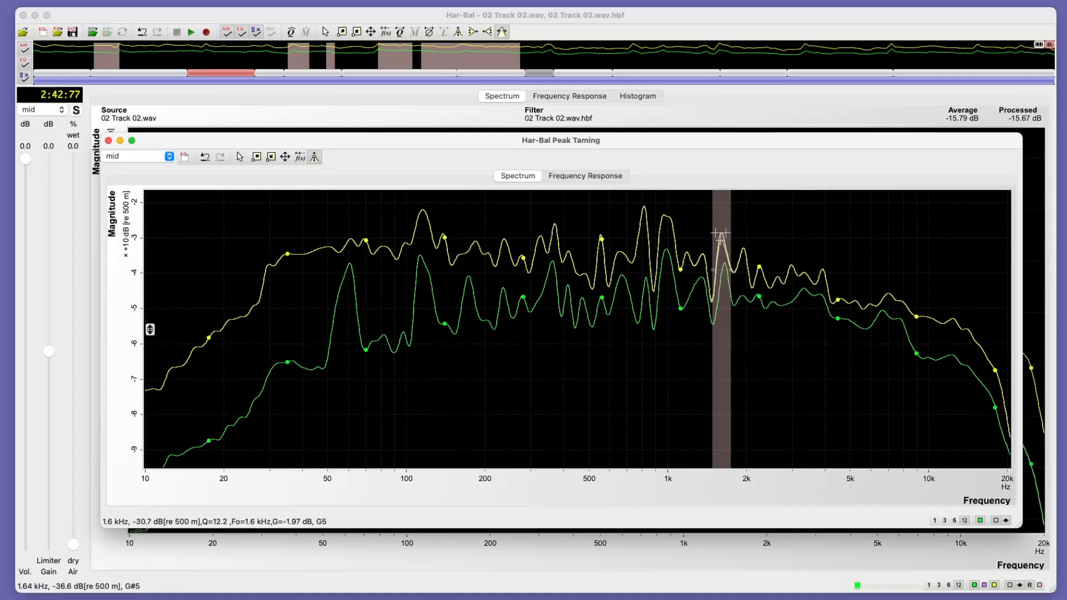
pyautogui.click(108, 140)
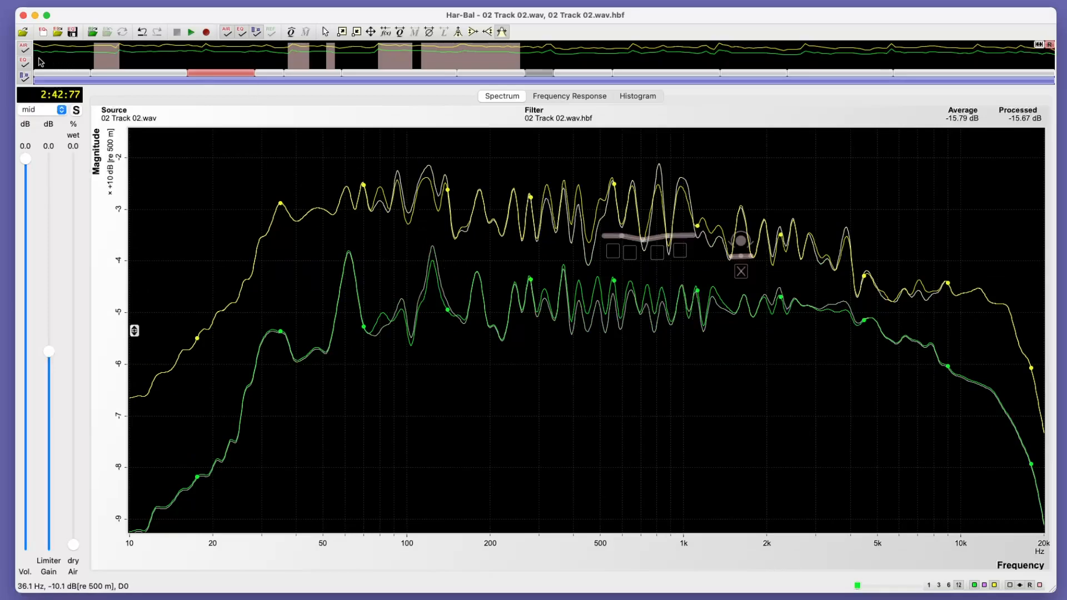
# Audition the edited section from around 3:08, comparing it with and without the EQ
pyautogui.click(198, 33)
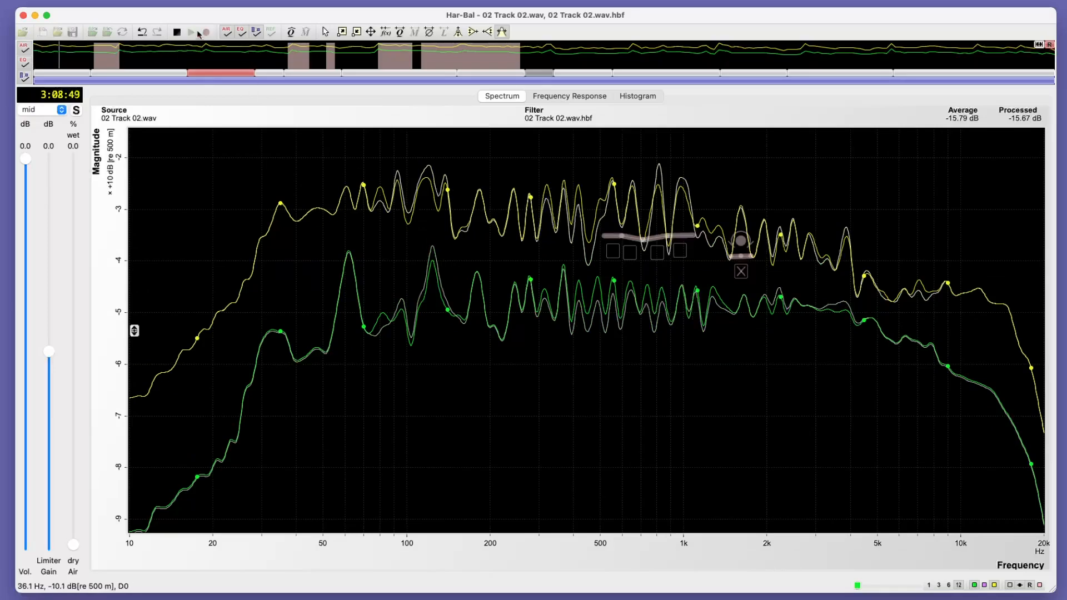
pyautogui.click(240, 32)
pyautogui.click(241, 32)
pyautogui.click(177, 33)
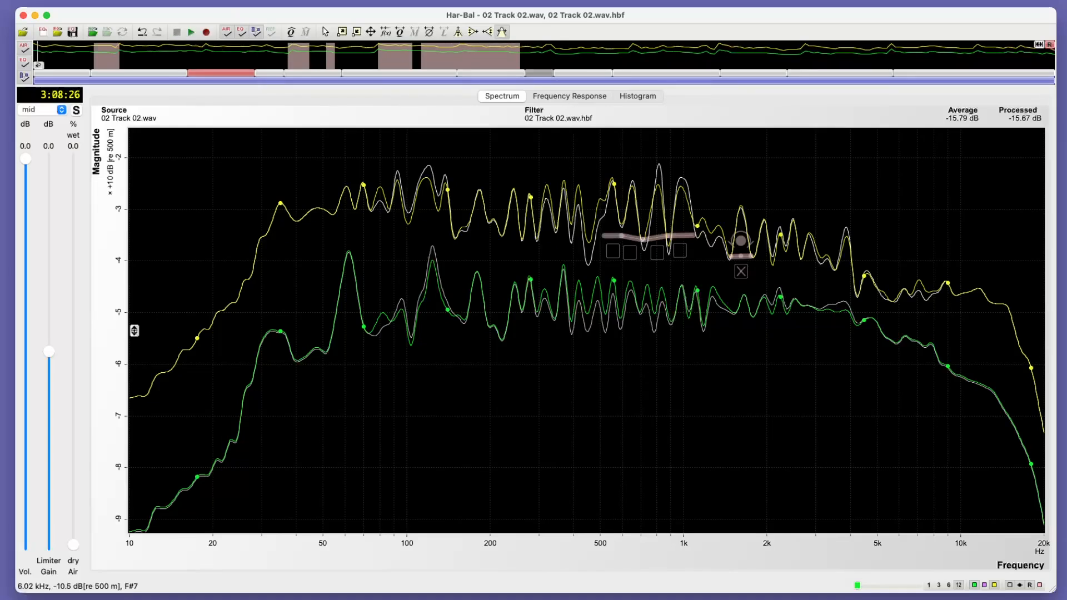
# Make the short section right after the current reference the new reference and overlay its spectrum on the edited section
pyautogui.click(1039, 46)
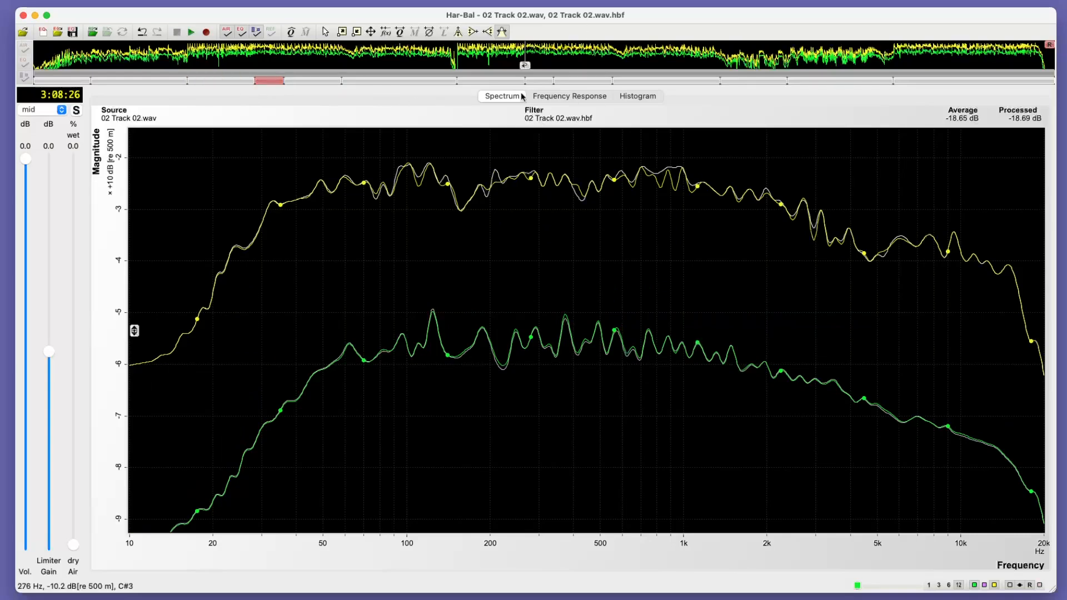
pyautogui.click(540, 83)
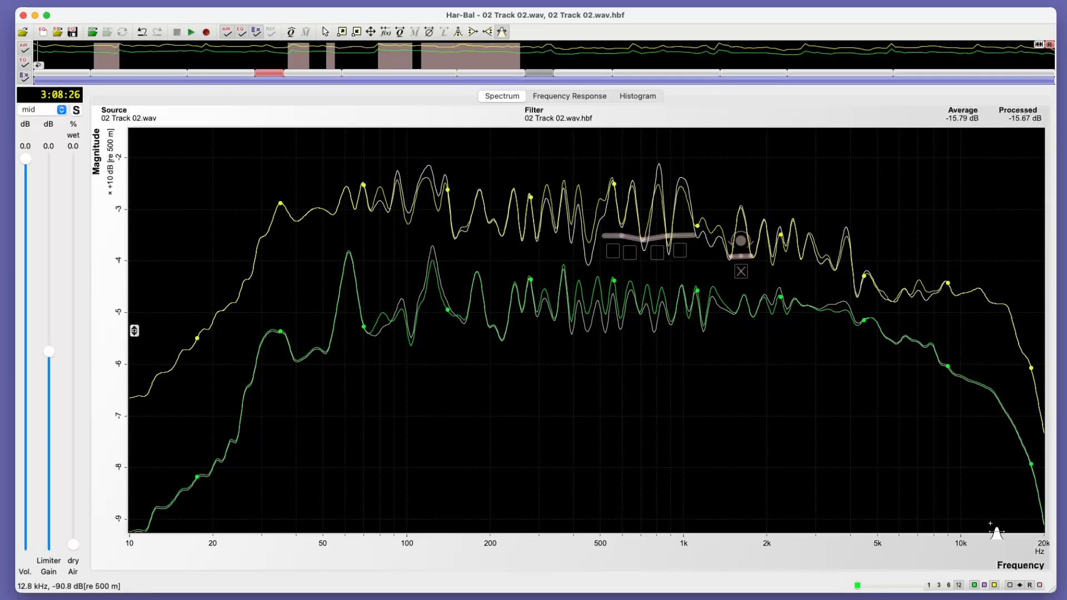
pyautogui.click(1039, 585)
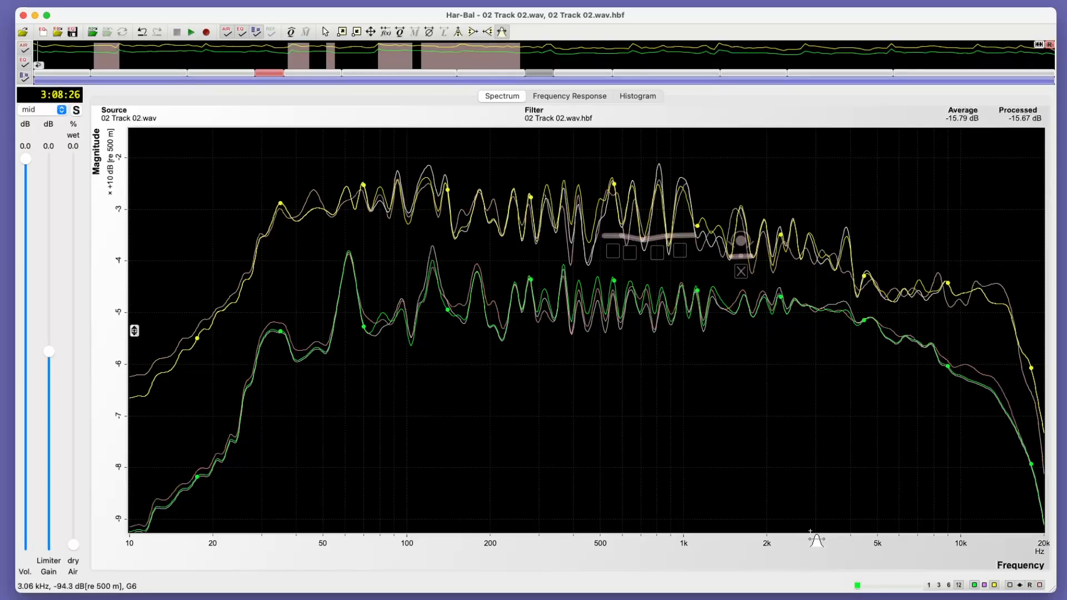
# At 1/3-octave resolution, shift the reference curves slightly upward and hide the unedited spectrum
pyautogui.click(939, 585)
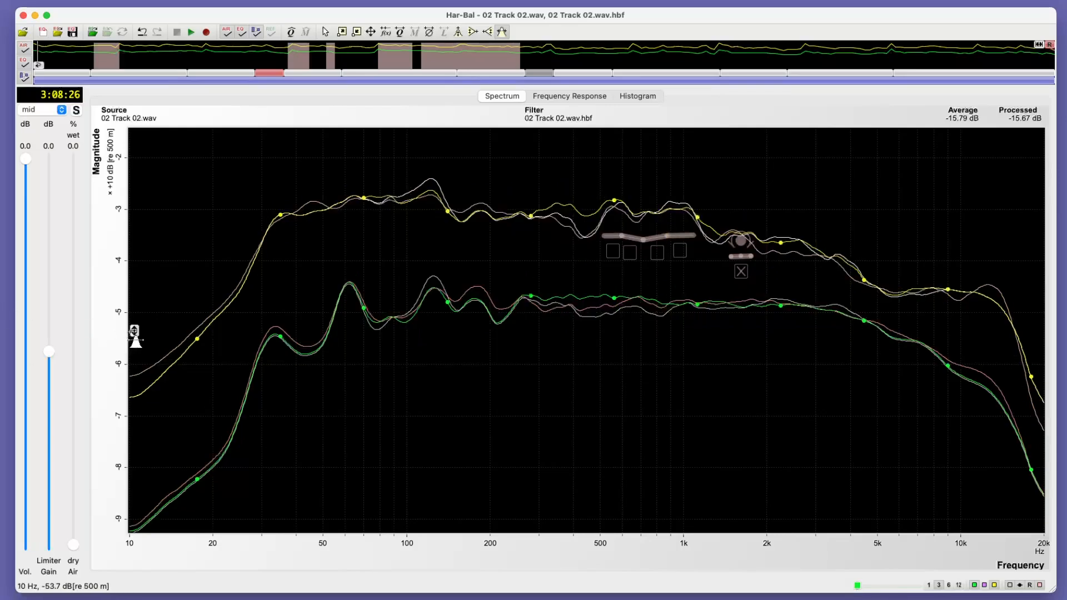
pyautogui.moveTo(134, 331); pyautogui.dragTo(129, 329)
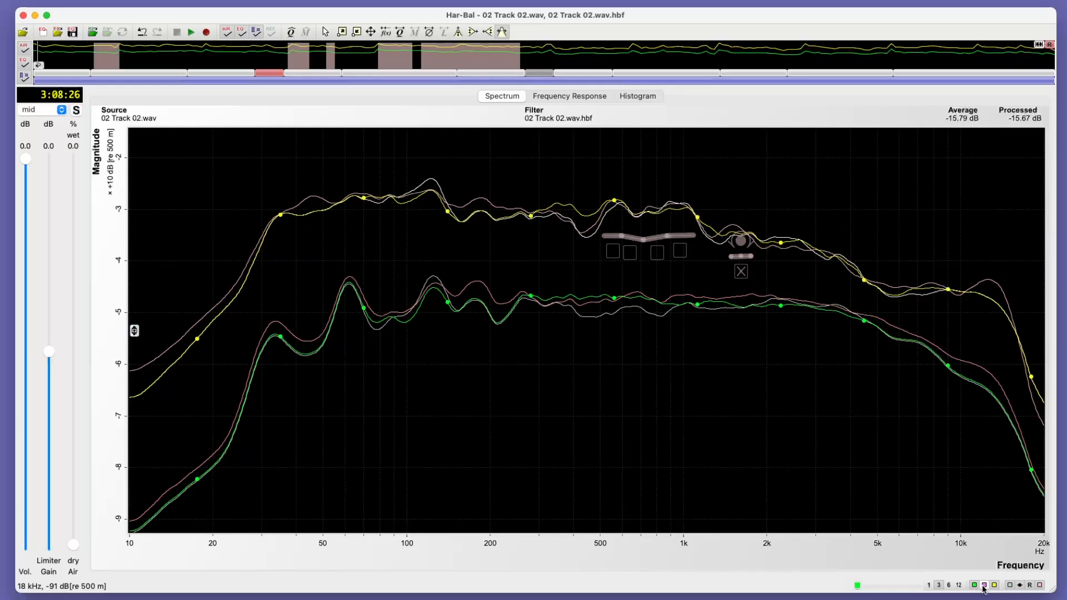
pyautogui.click(1011, 585)
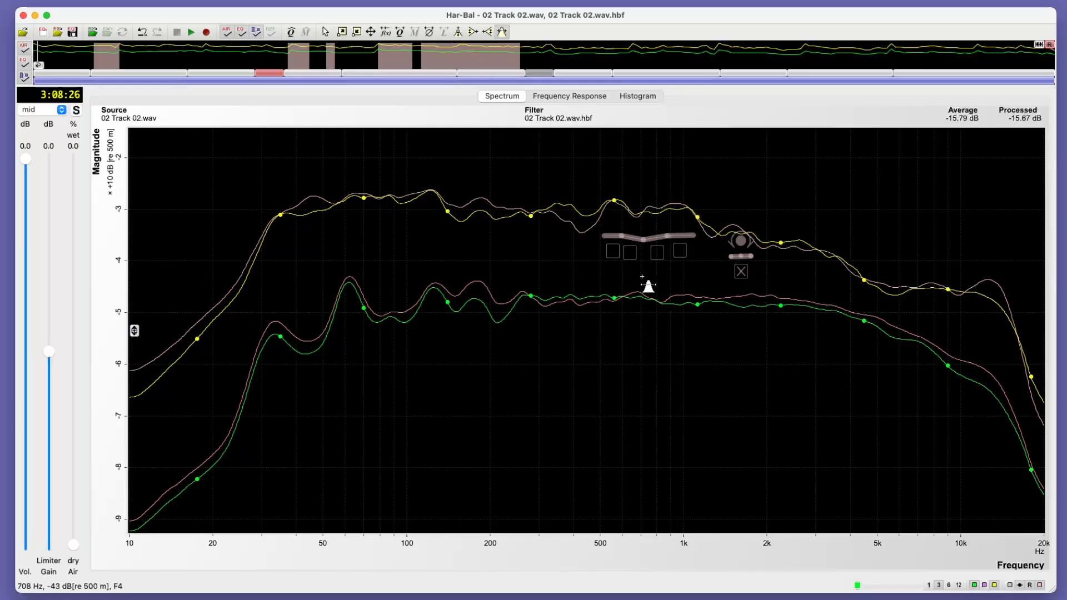
# Match the average spectrum to the reference by lowering it about 1 dB near 458 Hz and raising it from about 1 to 3 kHz
pyautogui.click(459, 33)
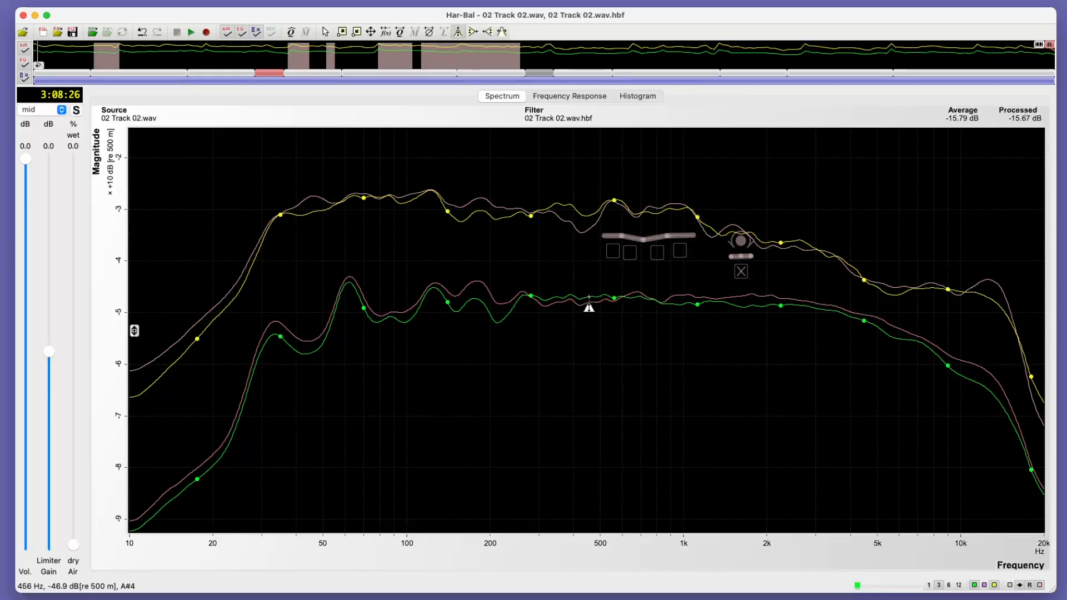
pyautogui.moveTo(590, 297); pyautogui.dragTo(621, 303)
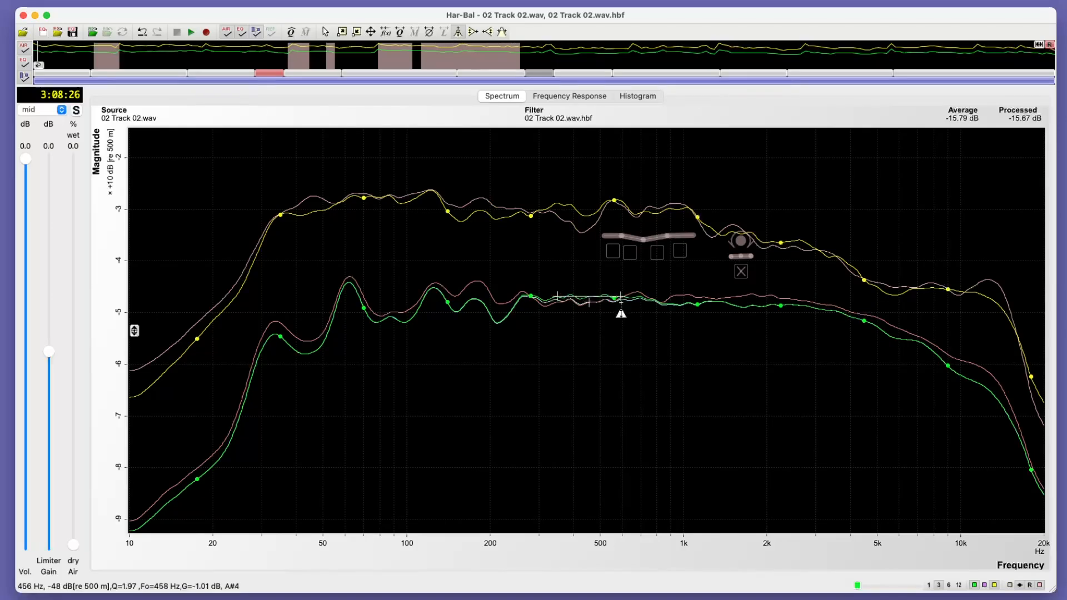
pyautogui.moveTo(762, 313); pyautogui.dragTo(668, 295)
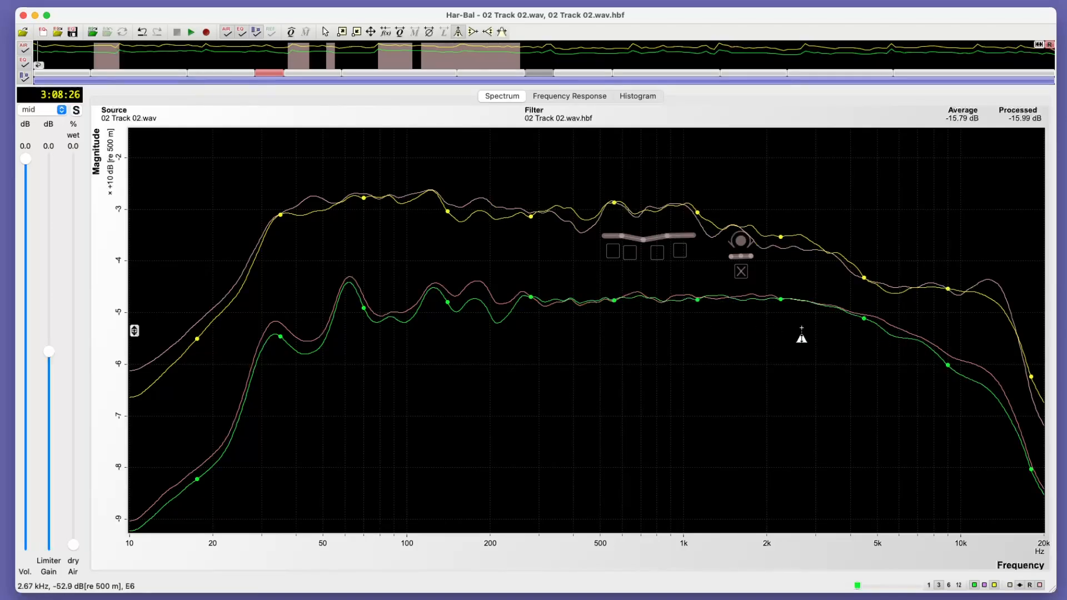
# Match the average spectrum to the reference by raising it above about 5 kHz and around 70 to 250 Hz, and slightly lowering it around 2 to 4 kHz
pyautogui.moveTo(993, 428); pyautogui.dragTo(895, 380)
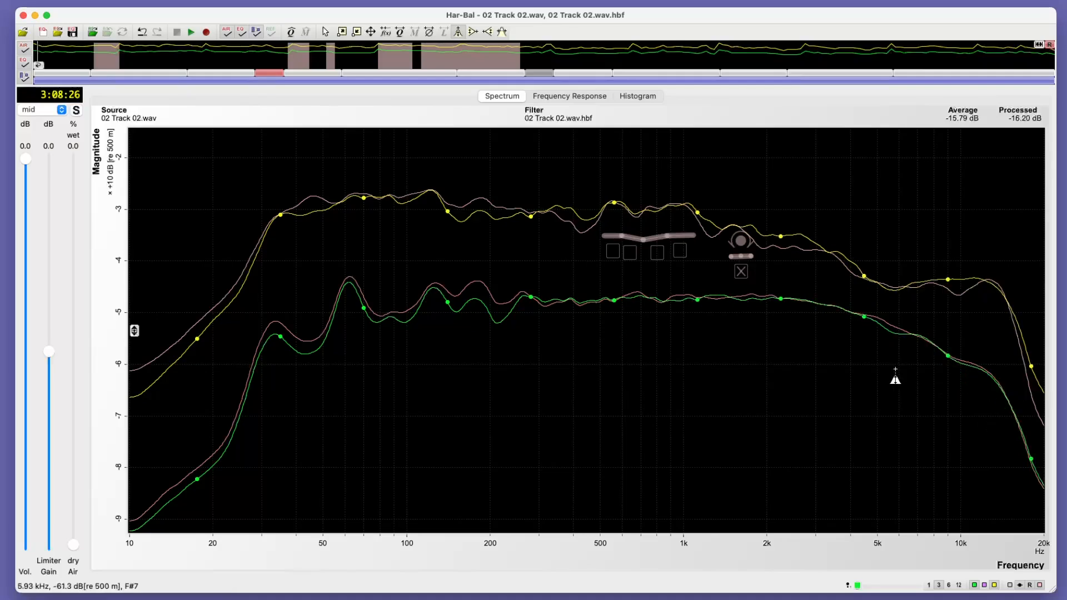
pyautogui.moveTo(883, 337); pyautogui.dragTo(914, 350)
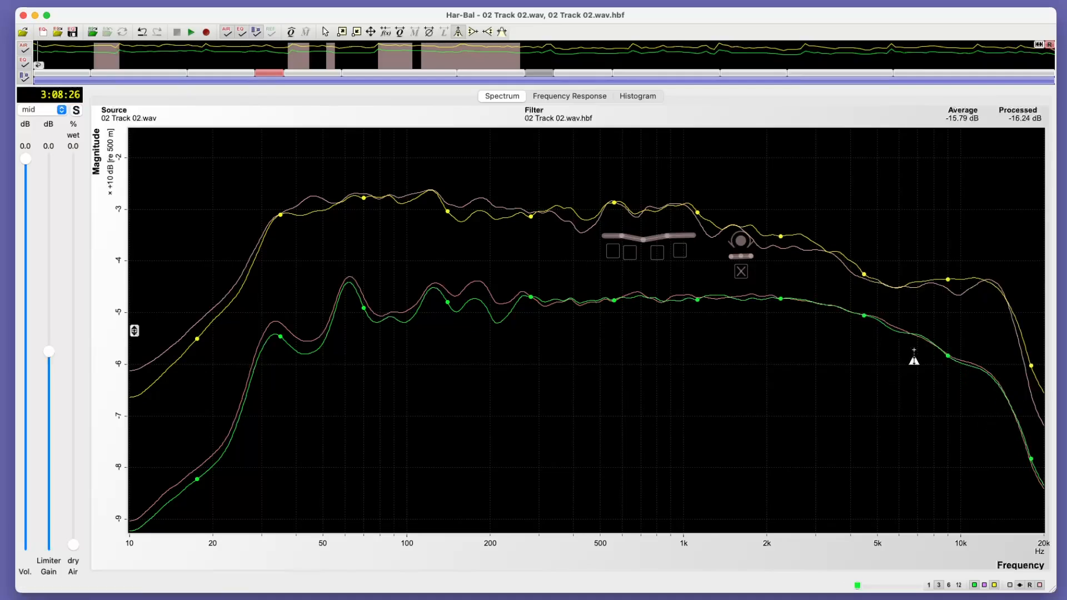
pyautogui.moveTo(491, 382); pyautogui.dragTo(486, 371)
pyautogui.moveTo(537, 330); pyautogui.dragTo(549, 338)
pyautogui.moveTo(392, 357); pyautogui.dragTo(349, 354)
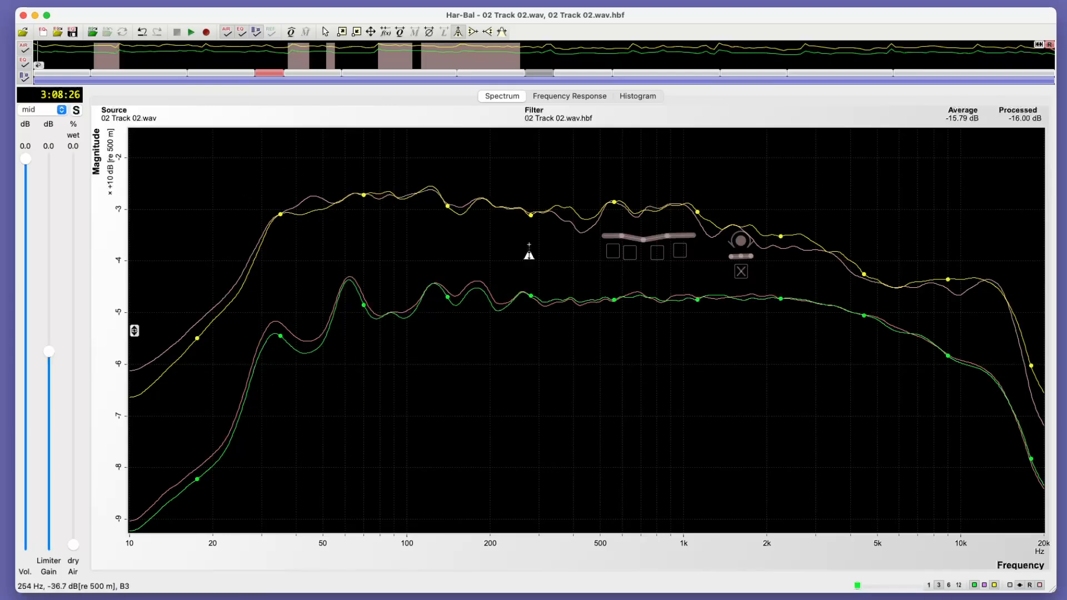
pyautogui.moveTo(787, 309); pyautogui.dragTo(816, 314)
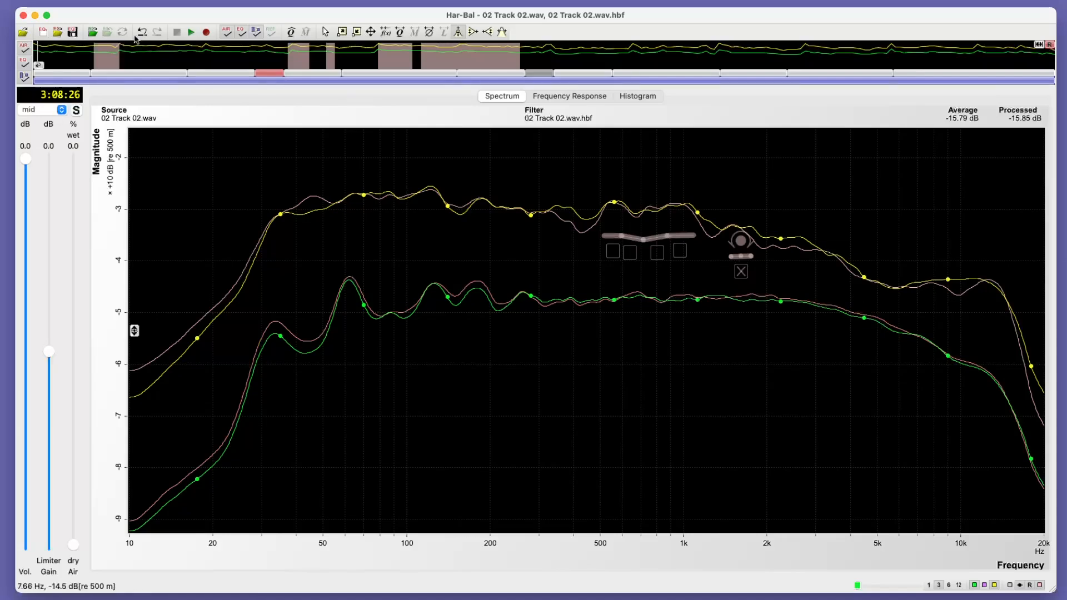
# Audition the edited section from around 3:08, switching the EQ off and back on
pyautogui.click(192, 33)
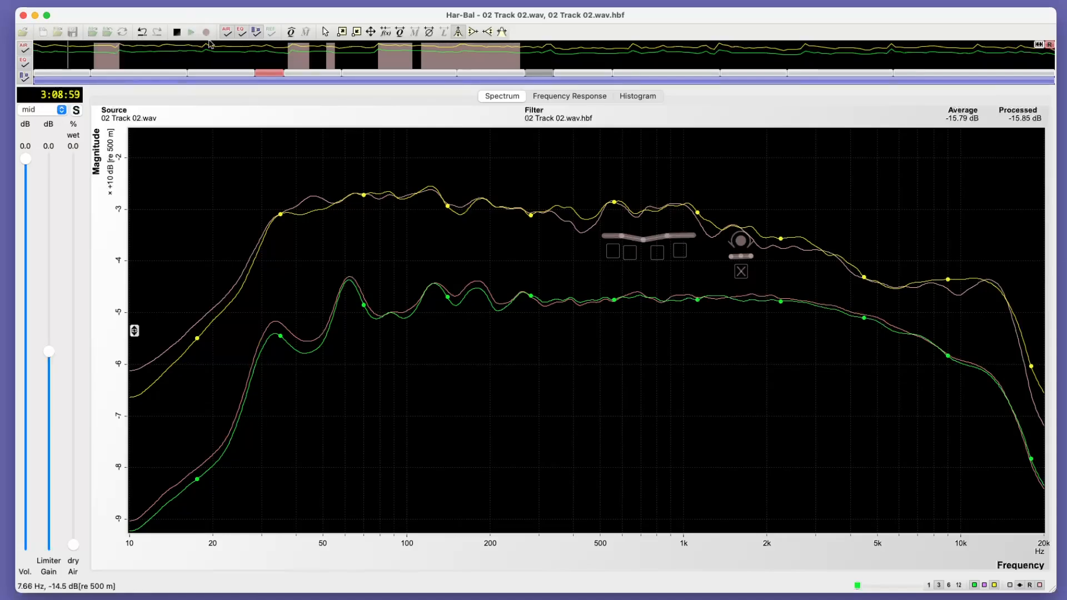
pyautogui.click(241, 33)
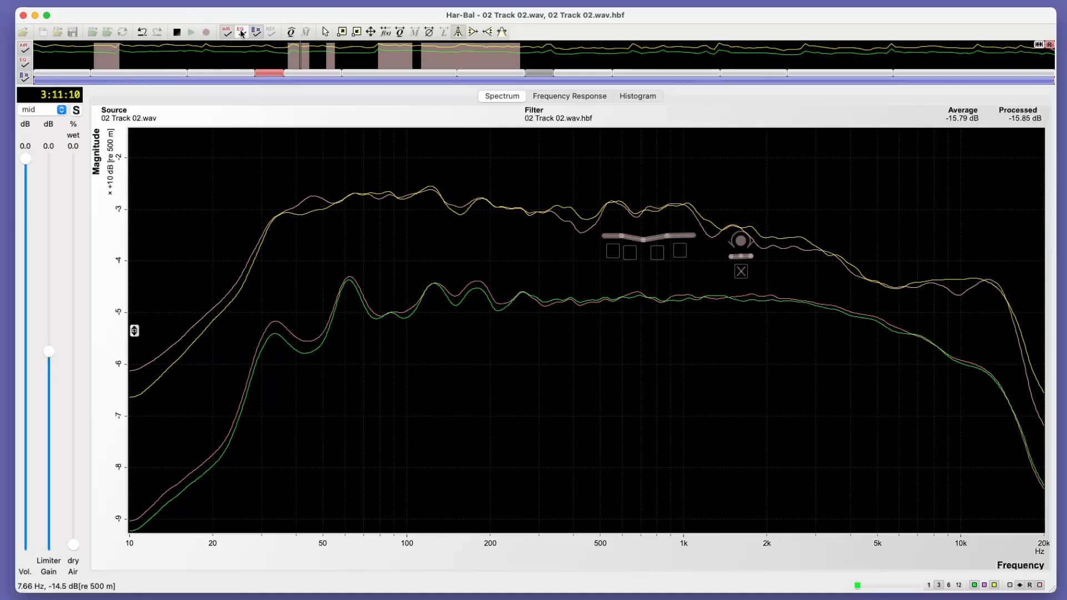
pyautogui.click(241, 32)
# Replace the reference overlay with the unedited spectrum and open the timeline section that starts around 3:21
pyautogui.click(1039, 45)
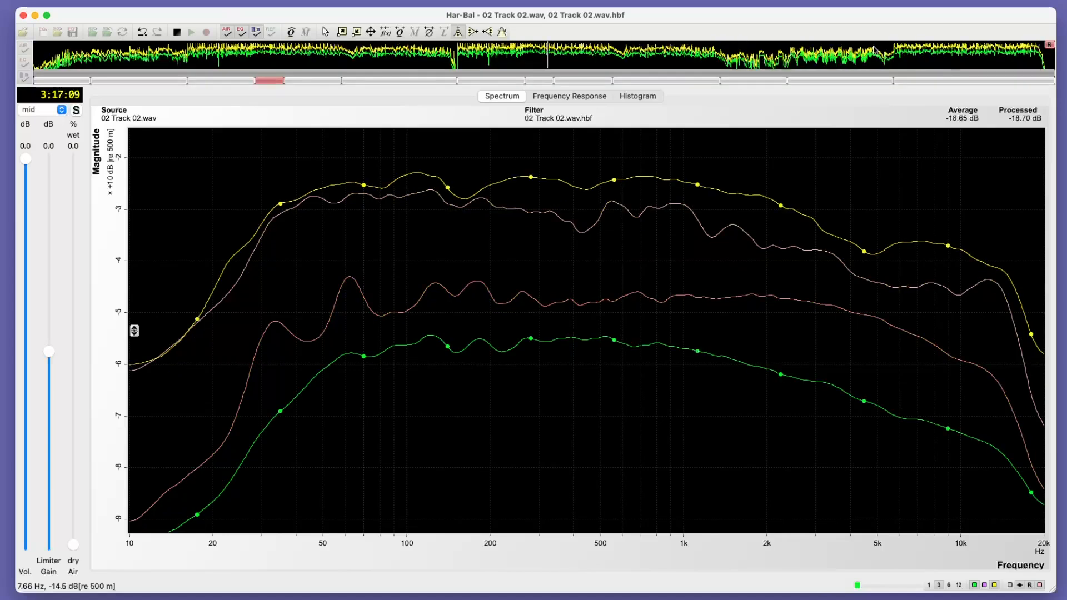
pyautogui.click(1039, 585)
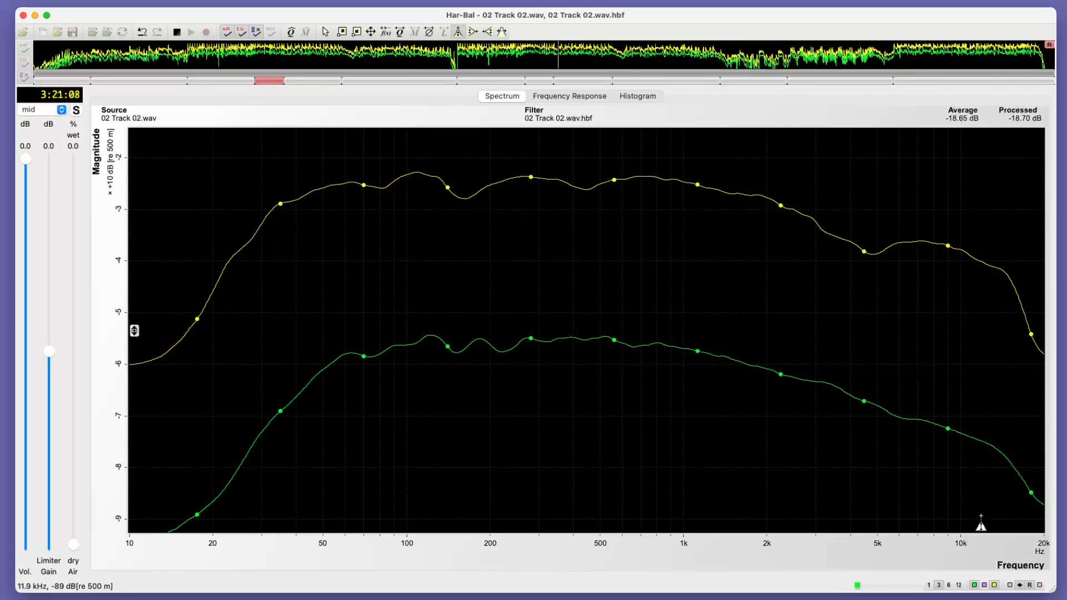
pyautogui.click(1008, 586)
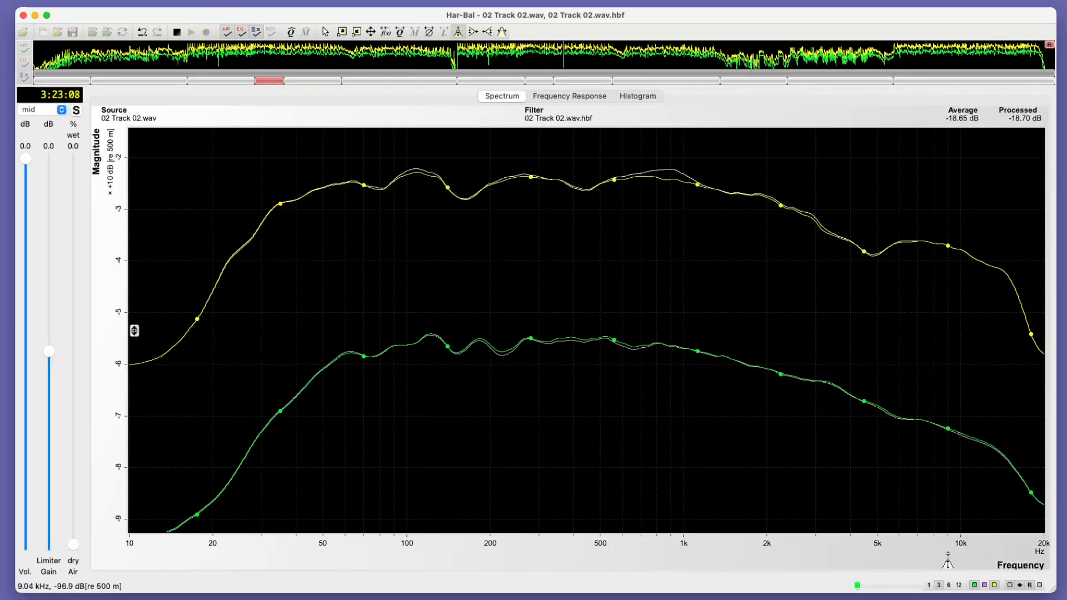
pyautogui.click(581, 82)
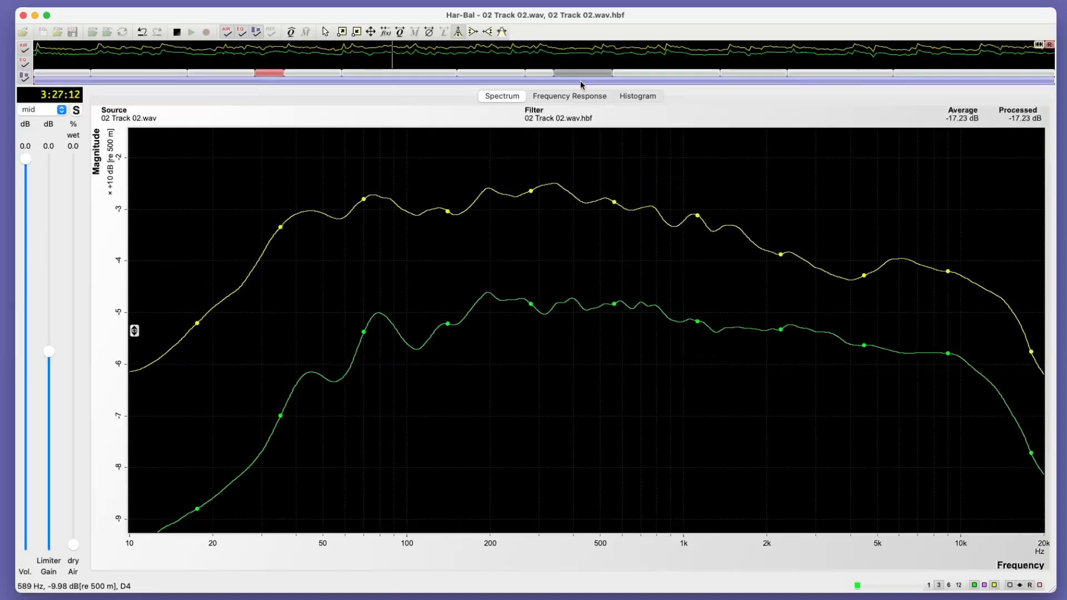
# At 1/12-octave resolution, raise the average spectrum around 1 to 1.3 kHz, 1.8 kHz and 110 to 140 Hz, and lower it near 330 Hz
pyautogui.click(957, 585)
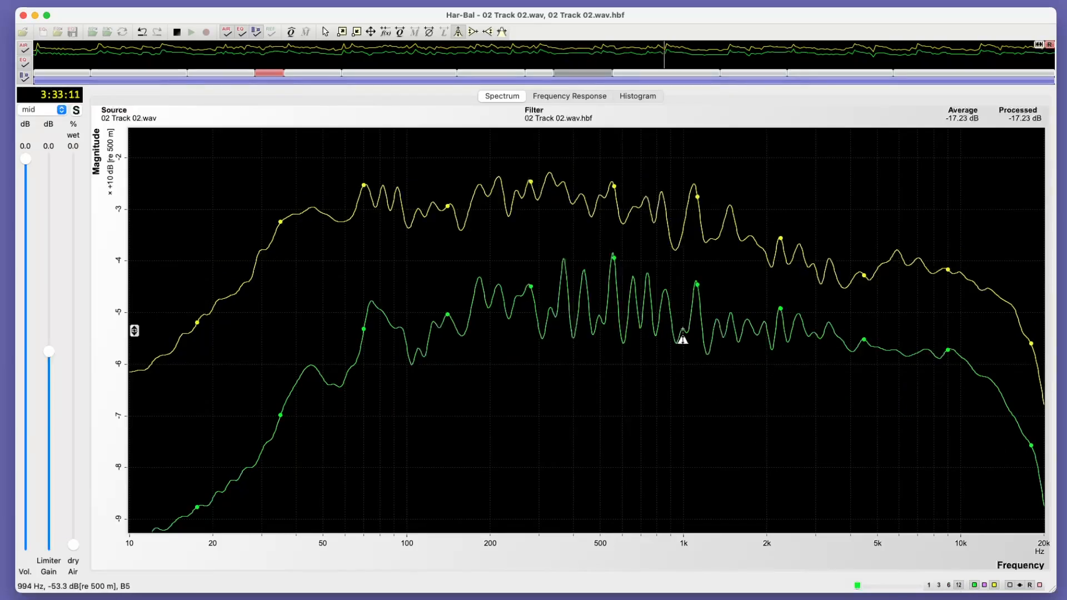
pyautogui.moveTo(681, 331)
pyautogui.mouseDown()
pyautogui.moveTo(682, 310)
pyautogui.moveTo(717, 318)
pyautogui.moveTo(716, 309)
pyautogui.mouseUp()
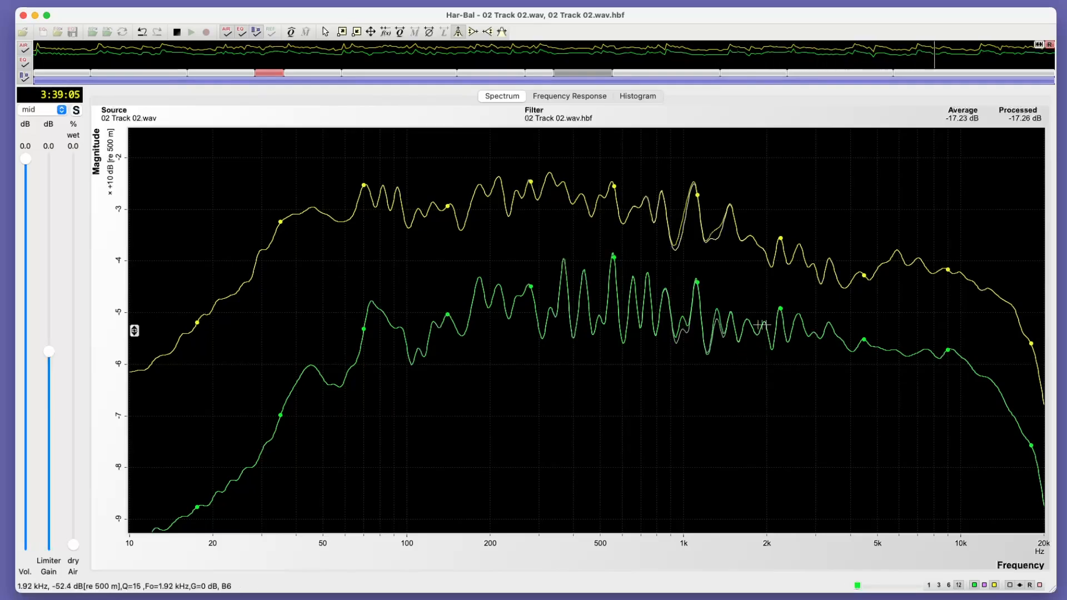
pyautogui.moveTo(755, 323); pyautogui.dragTo(755, 318)
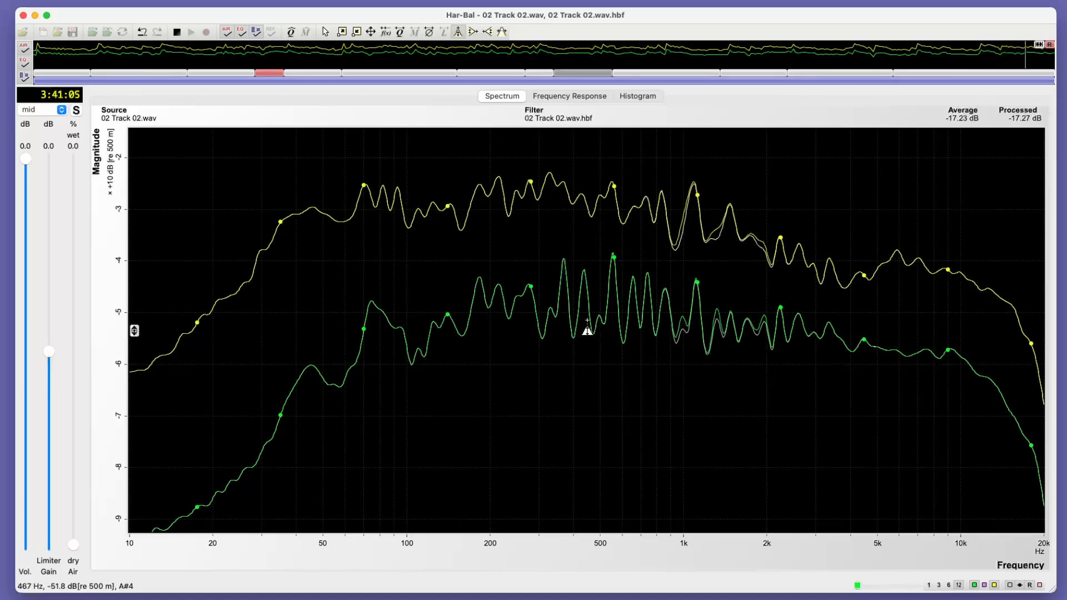
pyautogui.moveTo(554, 301); pyautogui.dragTo(547, 335)
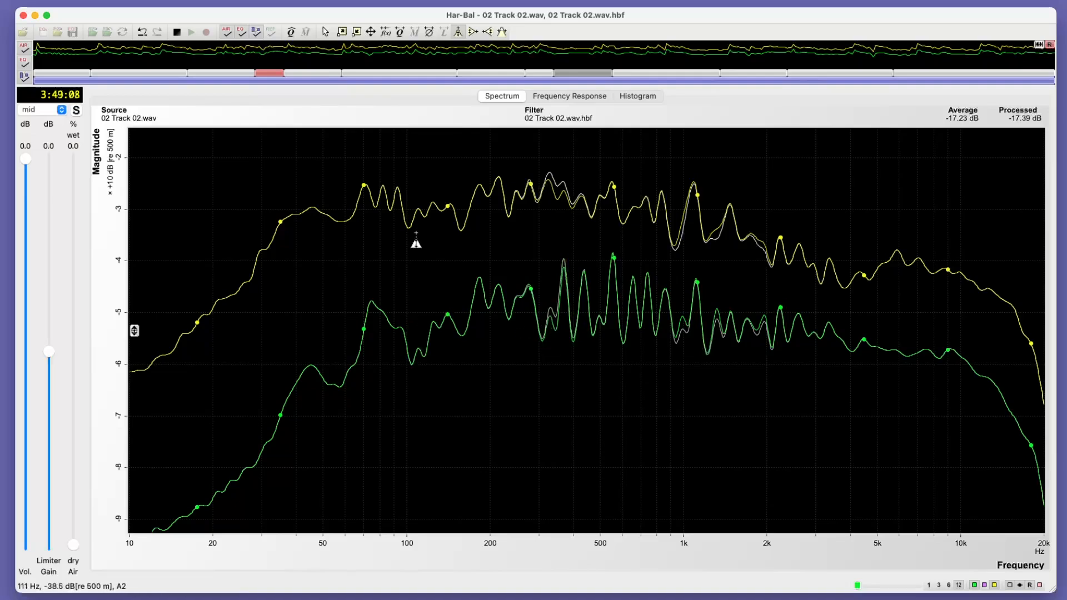
pyautogui.moveTo(416, 216); pyautogui.dragTo(446, 191)
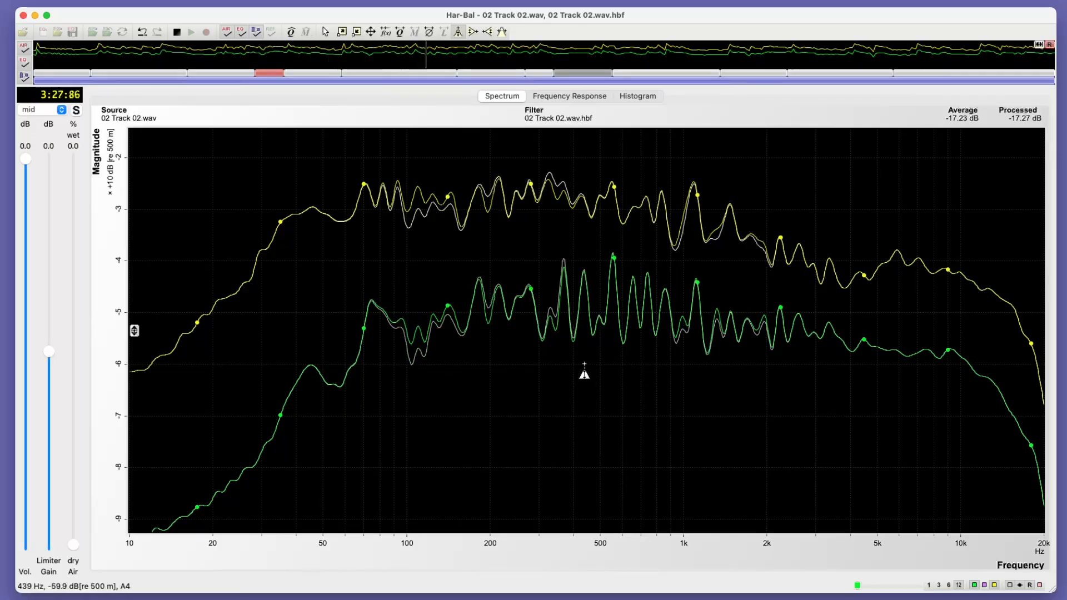
# Lift the average spectrum slightly near 320 Hz at 1/12-octave resolution, checking the curves at 1/3-octave resolution
pyautogui.click(941, 585)
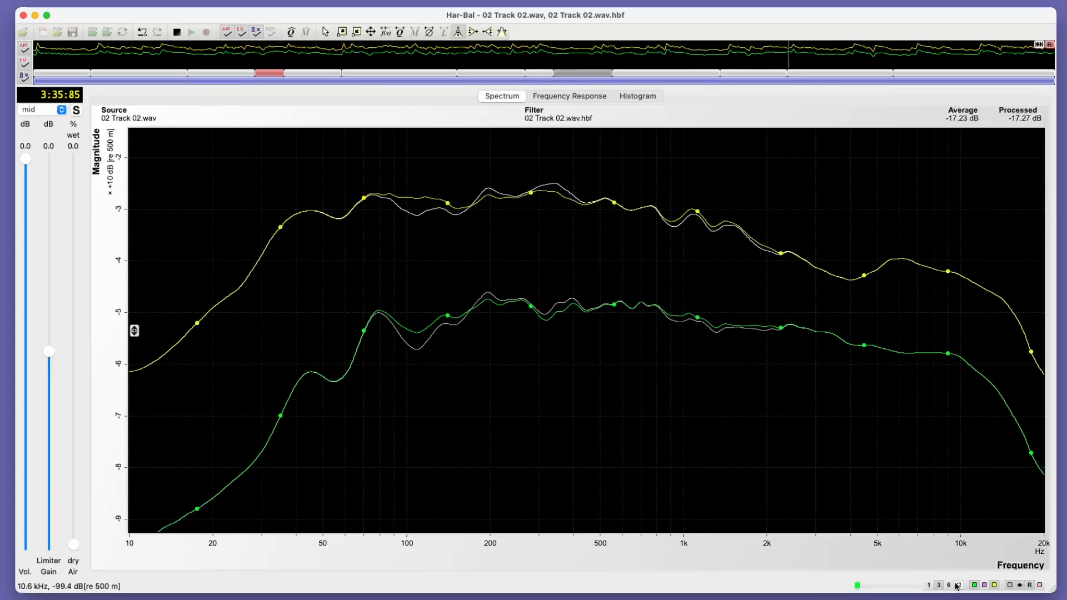
pyautogui.click(957, 585)
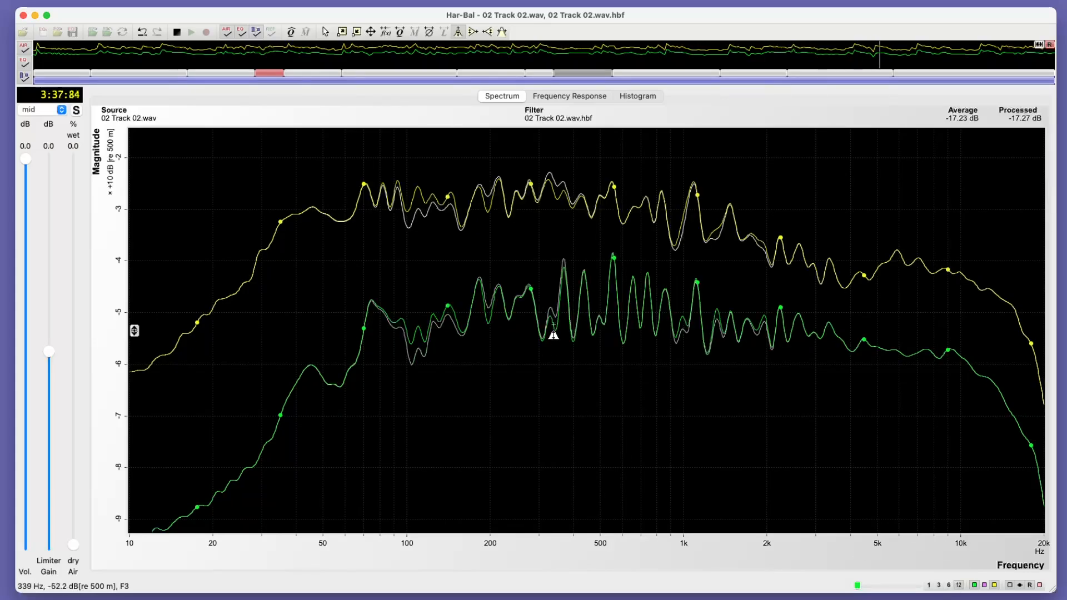
pyautogui.moveTo(546, 318); pyautogui.dragTo(548, 315)
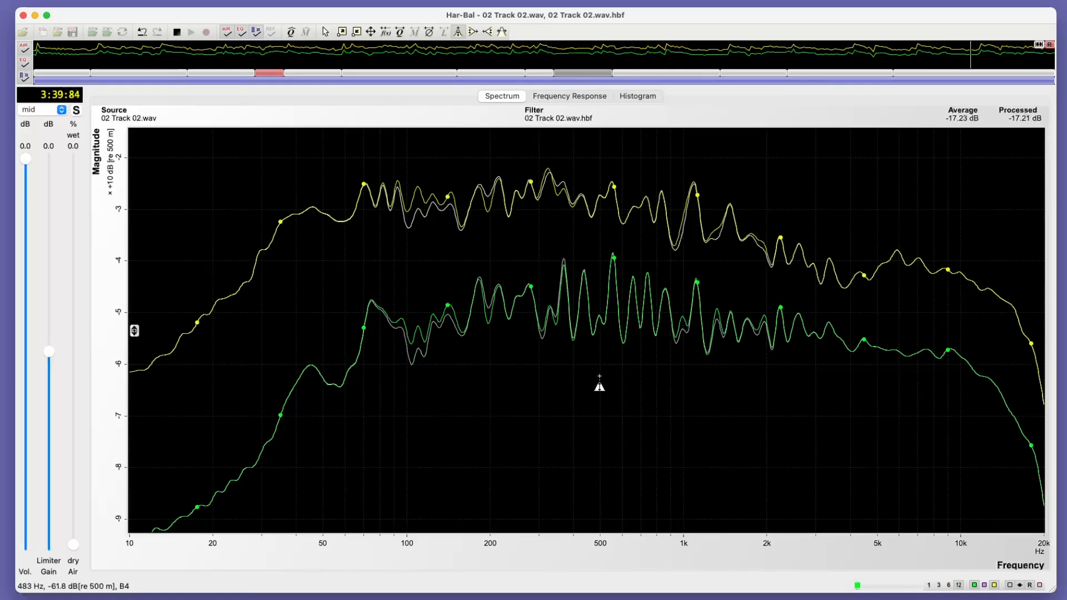
pyautogui.click(937, 585)
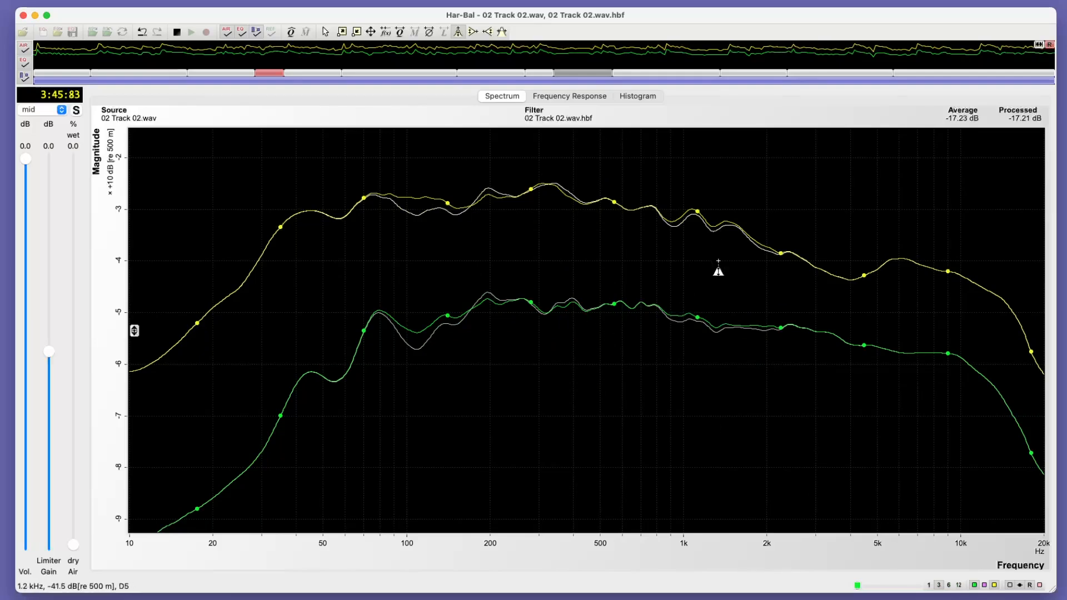
# Replay the section from near its start and, at 1/12-octave resolution, raise the average spectrum around 4 to 7 kHz
pyautogui.click(211, 47)
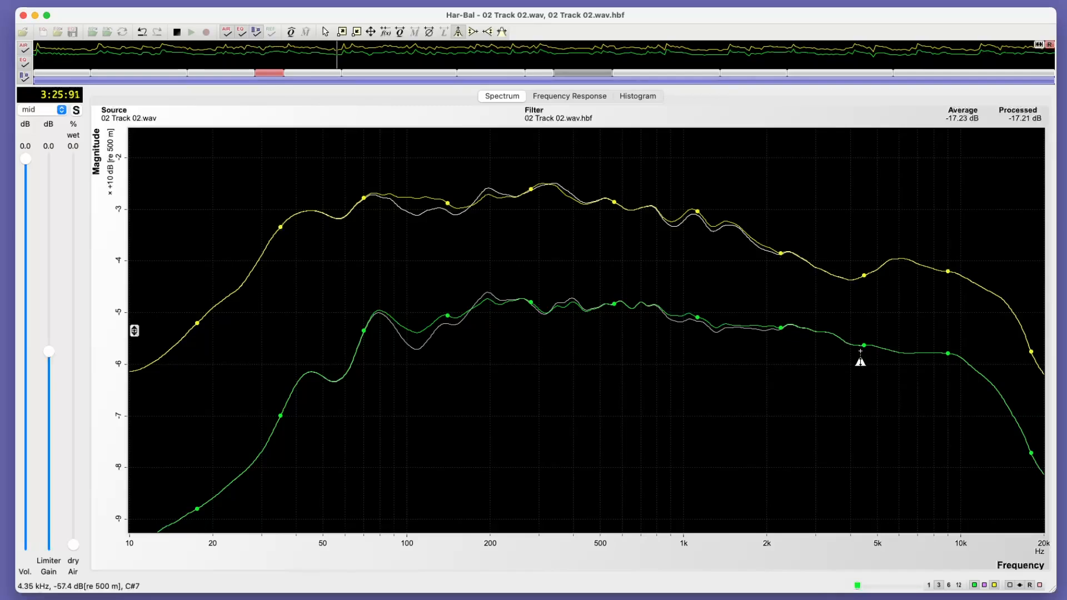
pyautogui.click(959, 585)
pyautogui.moveTo(892, 368)
pyautogui.mouseDown()
pyautogui.moveTo(884, 360)
pyautogui.moveTo(850, 374)
pyautogui.moveTo(883, 351)
pyautogui.moveTo(894, 362)
pyautogui.mouseUp()
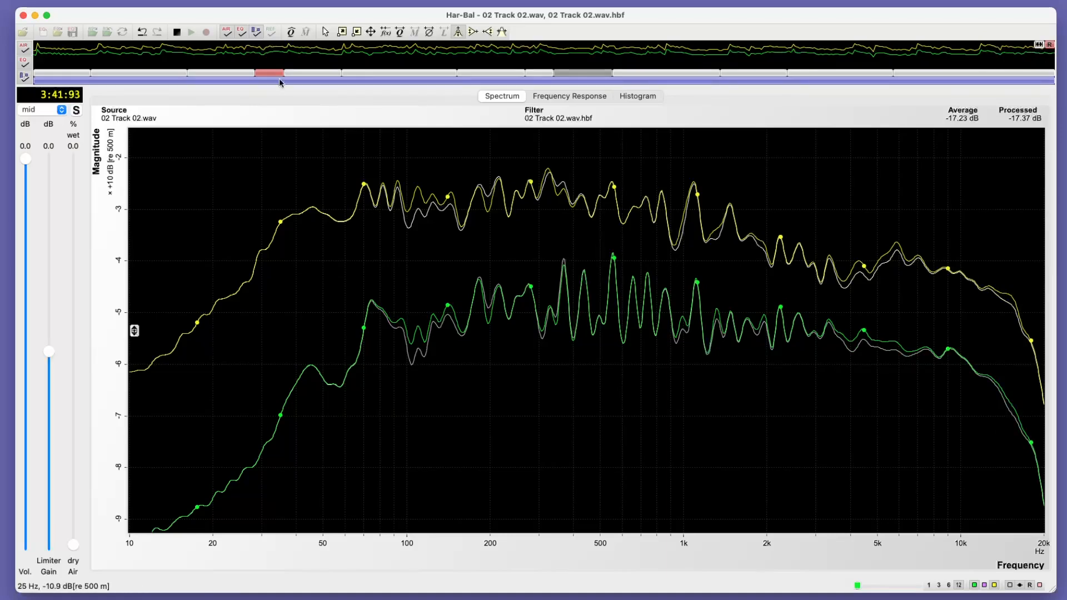
# Return to the whole-track view, audition an earlier part of the track and stop playback
pyautogui.click(1038, 46)
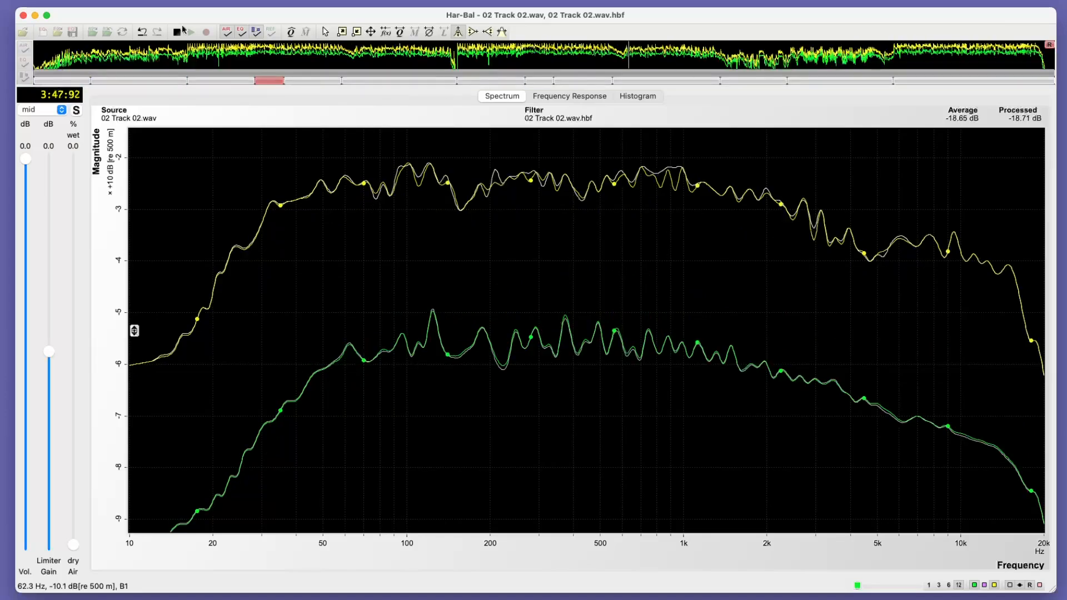
pyautogui.click(303, 60)
pyautogui.click(177, 33)
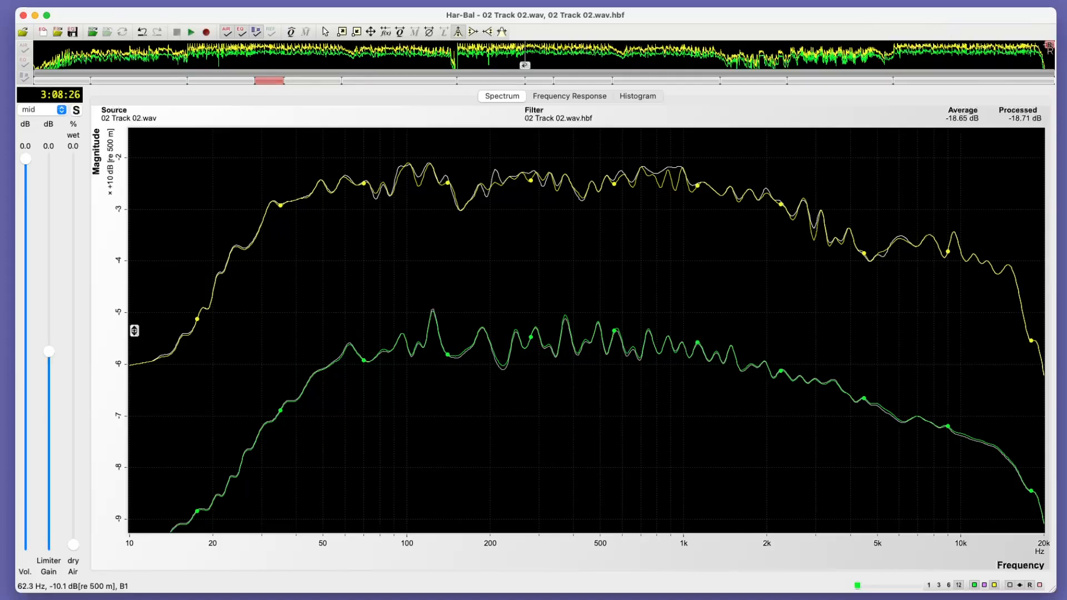
# Make the just-edited section the reference, overlay its spectrum on the earlier section around 1:36, and hide the unedited spectrum
pyautogui.click(556, 81)
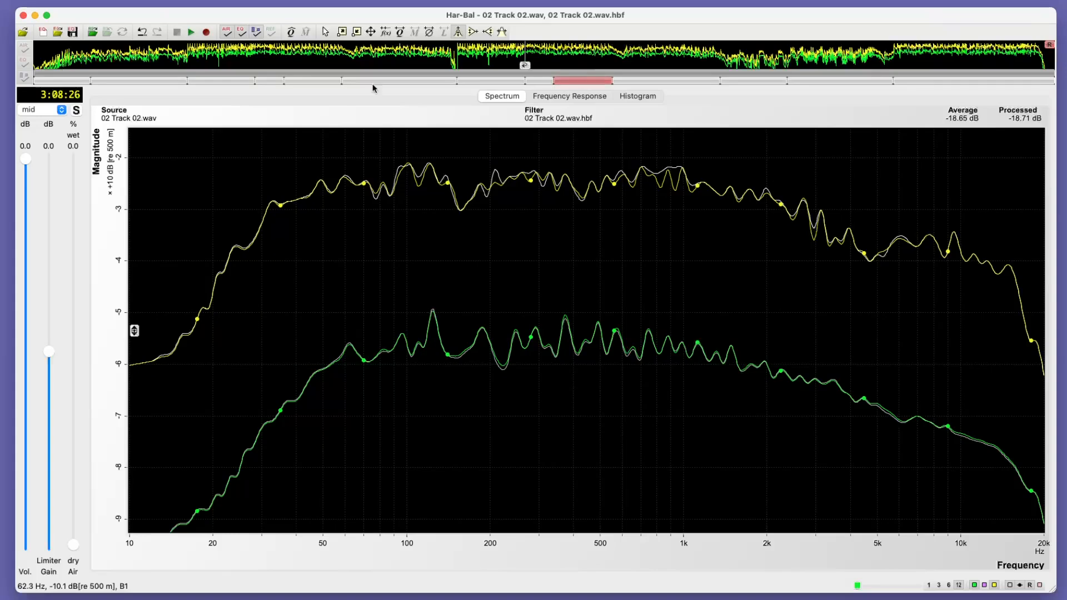
pyautogui.click(300, 82)
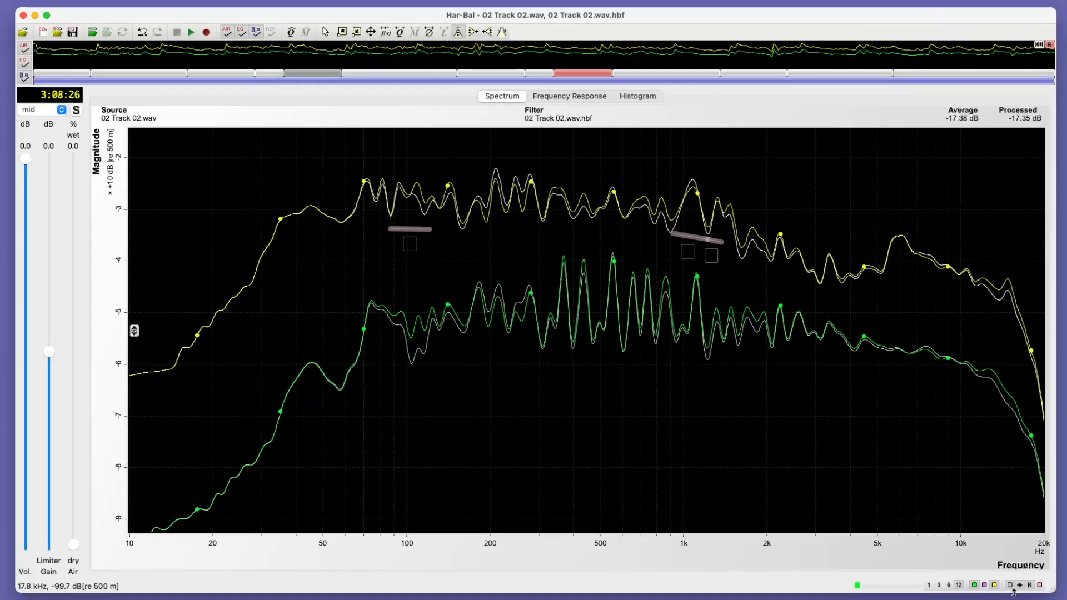
pyautogui.click(1037, 585)
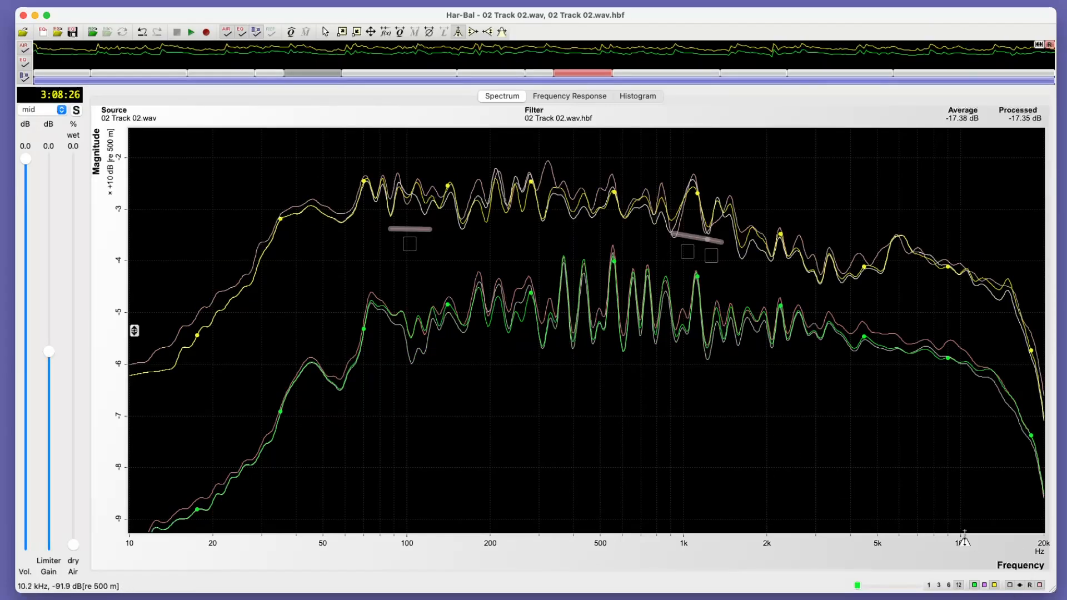
pyautogui.click(1008, 586)
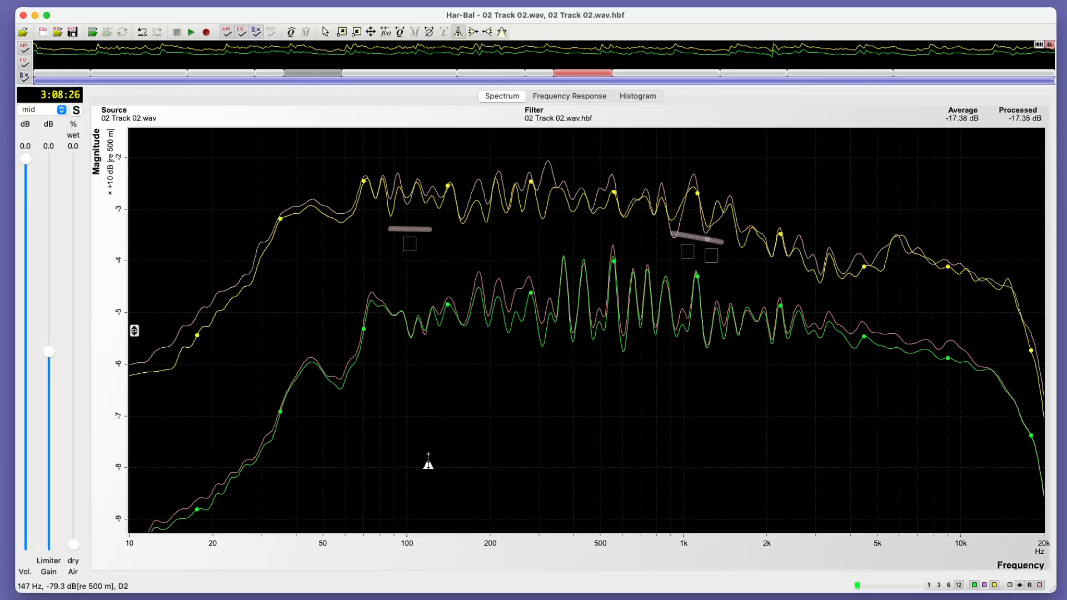
# Shift the reference curves slightly down and match the average spectrum to them, raising it near 240 Hz and 3 to 10 kHz and lowering it above 10 kHz
pyautogui.moveTo(134, 332); pyautogui.dragTo(139, 338)
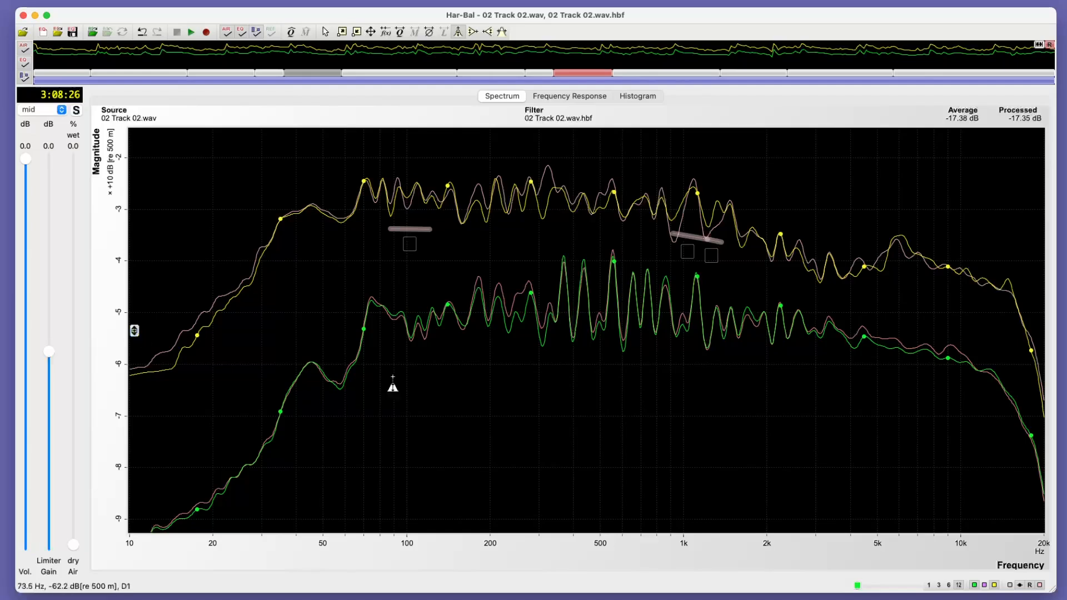
pyautogui.moveTo(514, 313); pyautogui.dragTo(514, 303)
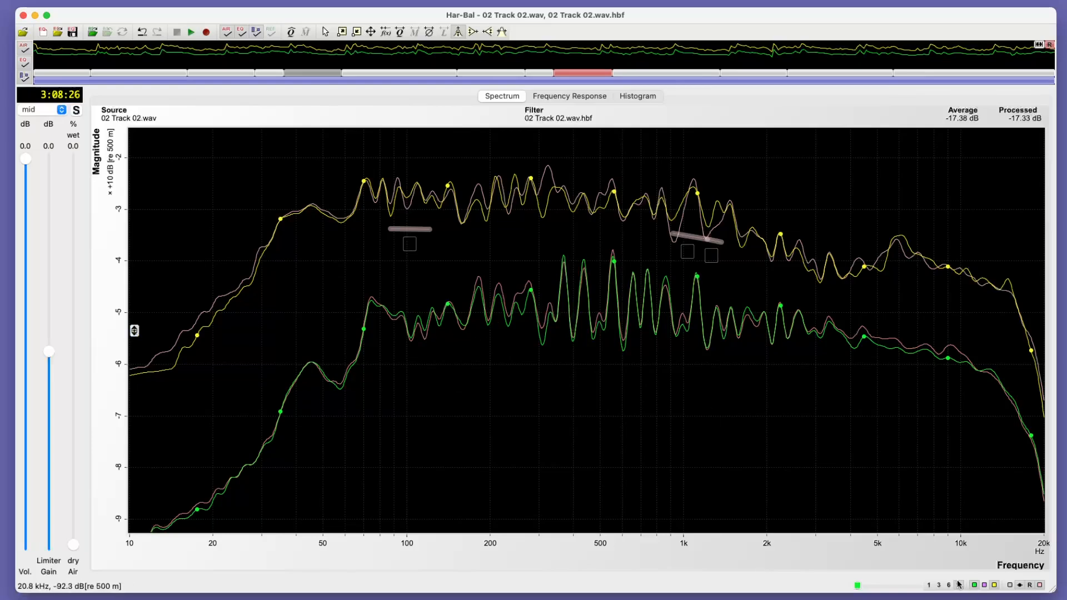
pyautogui.click(939, 585)
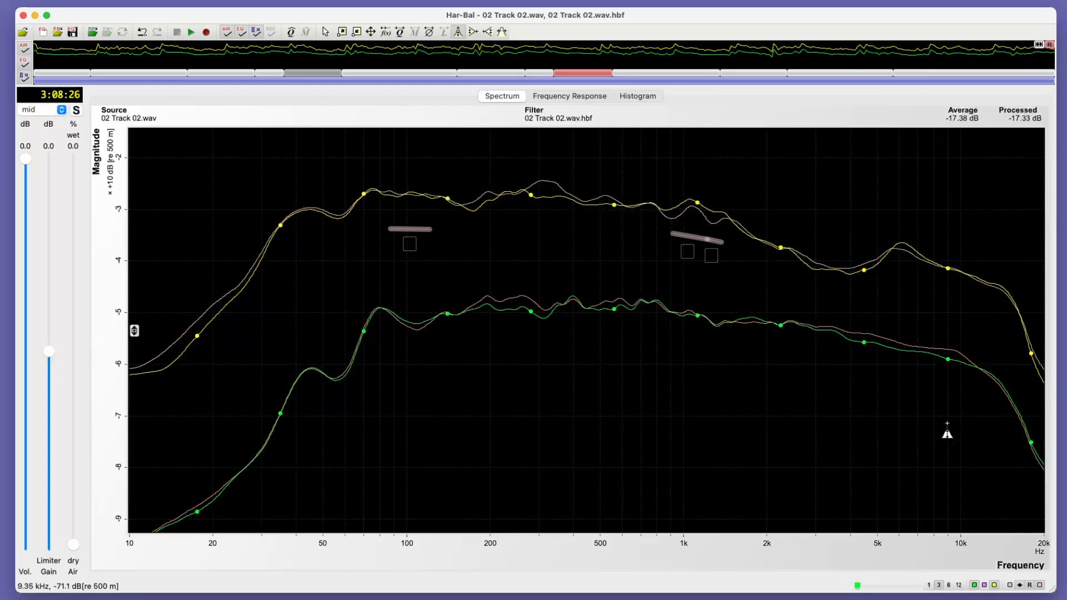
pyautogui.moveTo(135, 331); pyautogui.dragTo(135, 332)
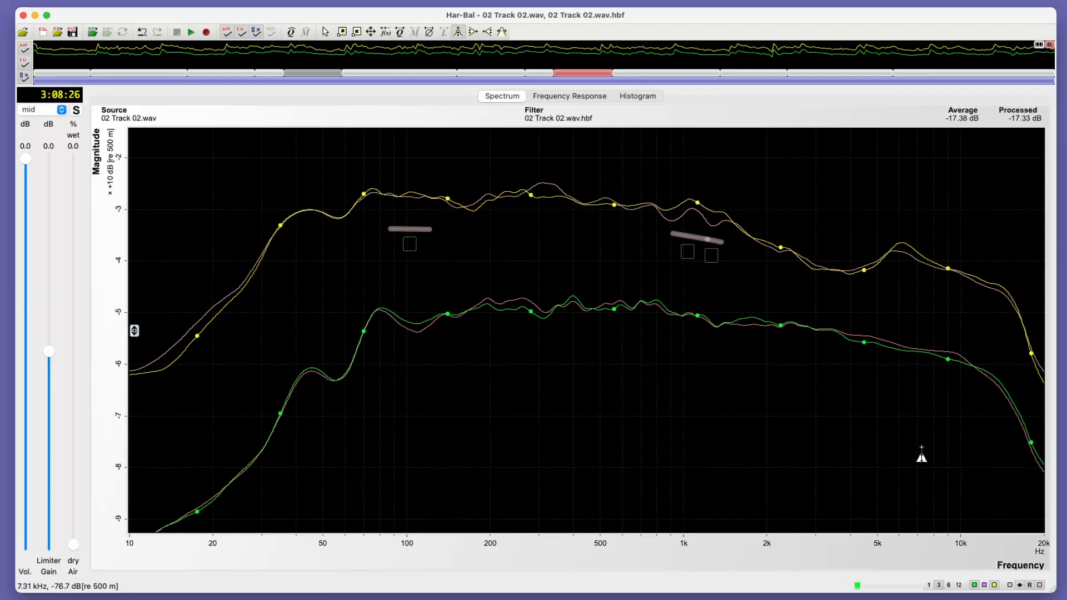
pyautogui.moveTo(937, 443); pyautogui.dragTo(846, 430)
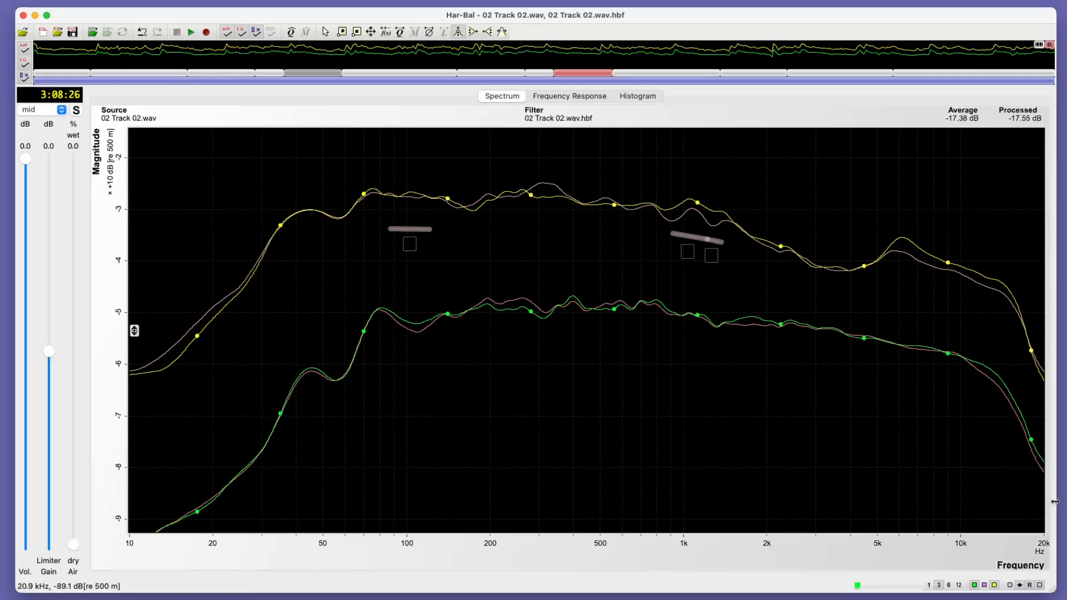
pyautogui.moveTo(1002, 380); pyautogui.dragTo(984, 384)
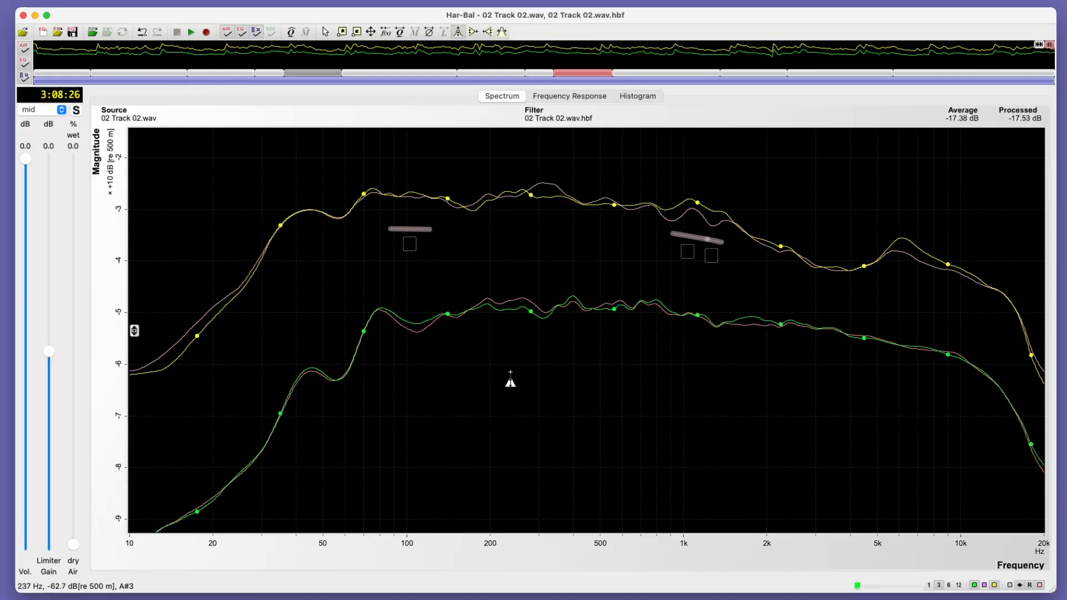
# Audition the matched section from 1:36:31
pyautogui.click(53, 56)
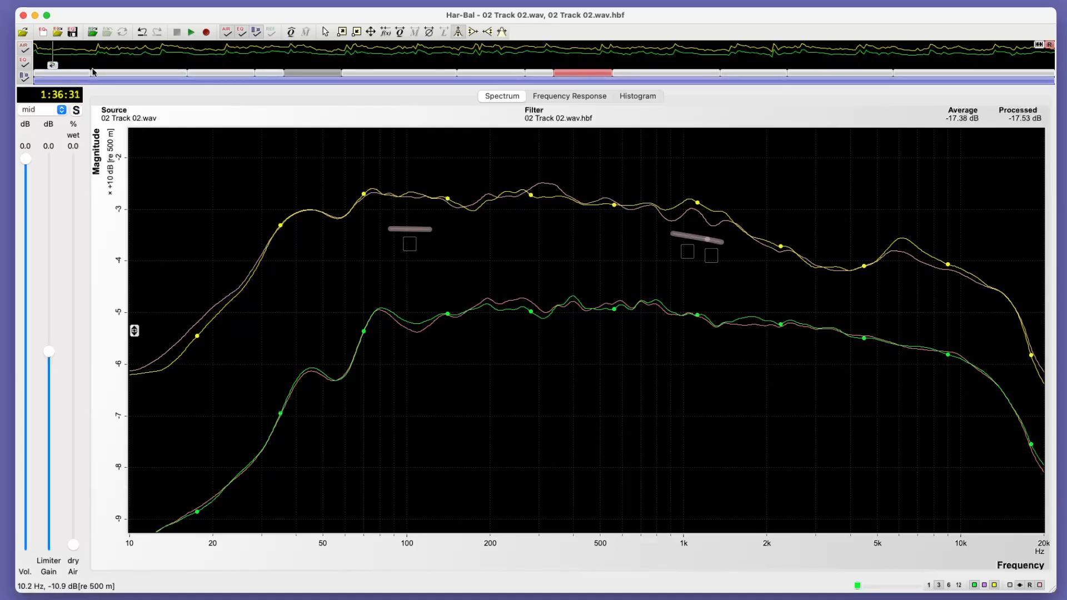
pyautogui.click(191, 32)
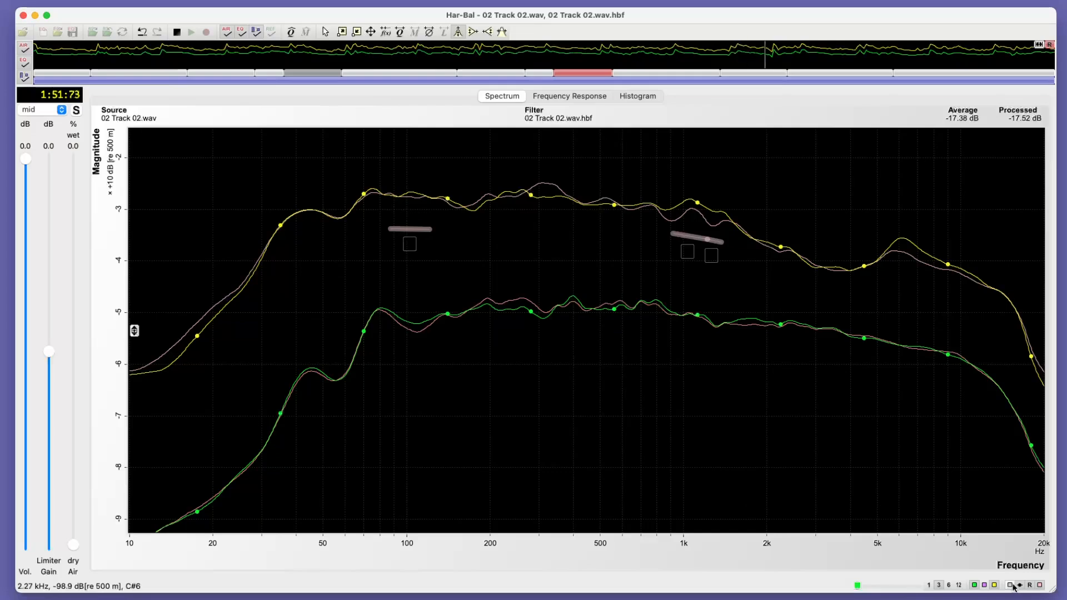
# Show the live playback spectrum at a resolution of 12, replay the section from an earlier point and stop playback
pyautogui.click(984, 586)
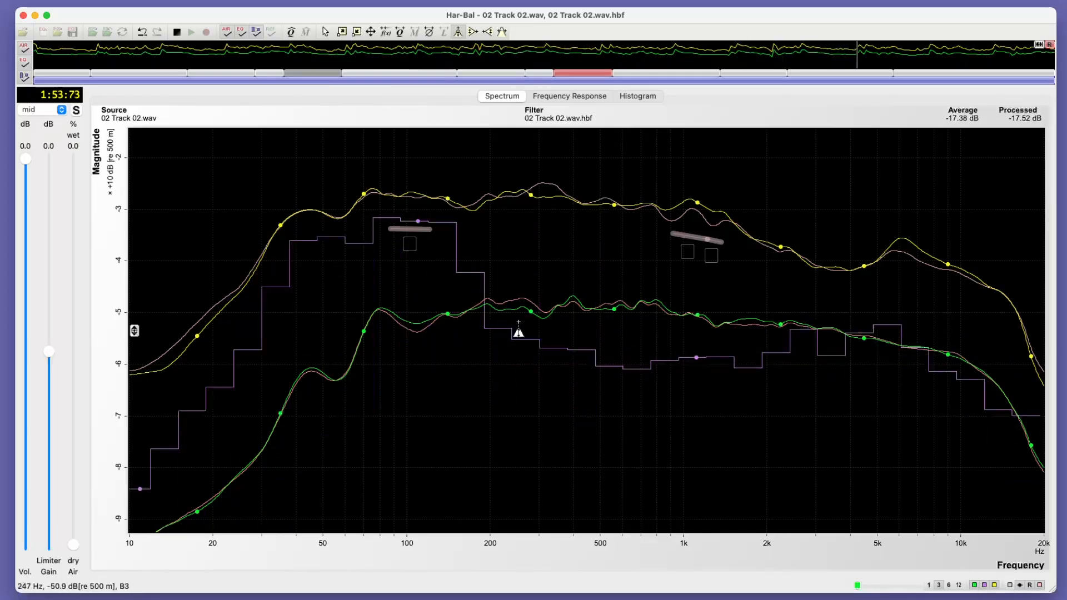
pyautogui.click(958, 585)
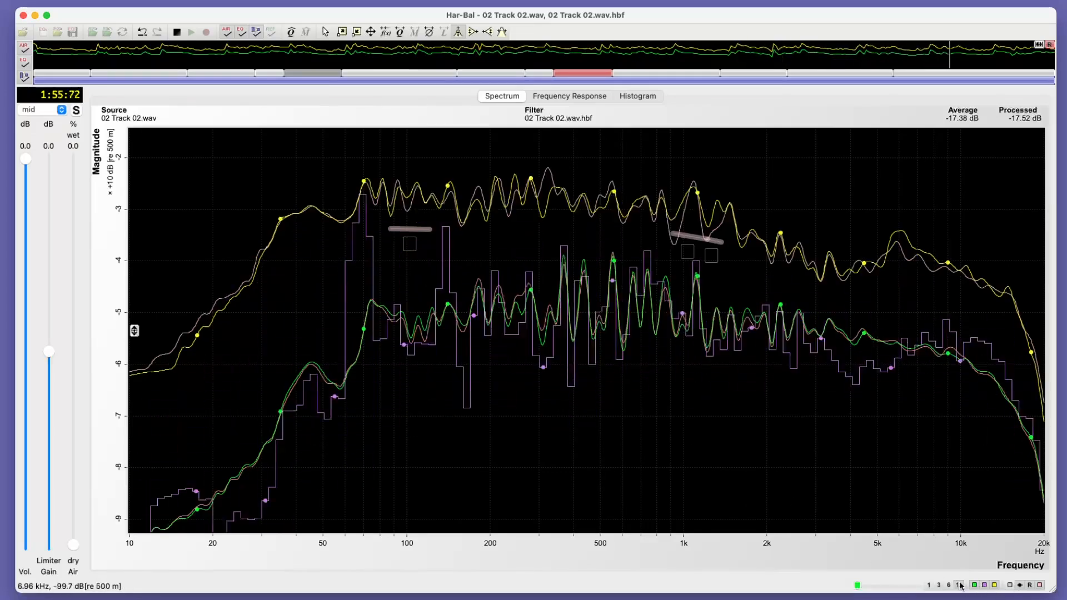
pyautogui.click(287, 57)
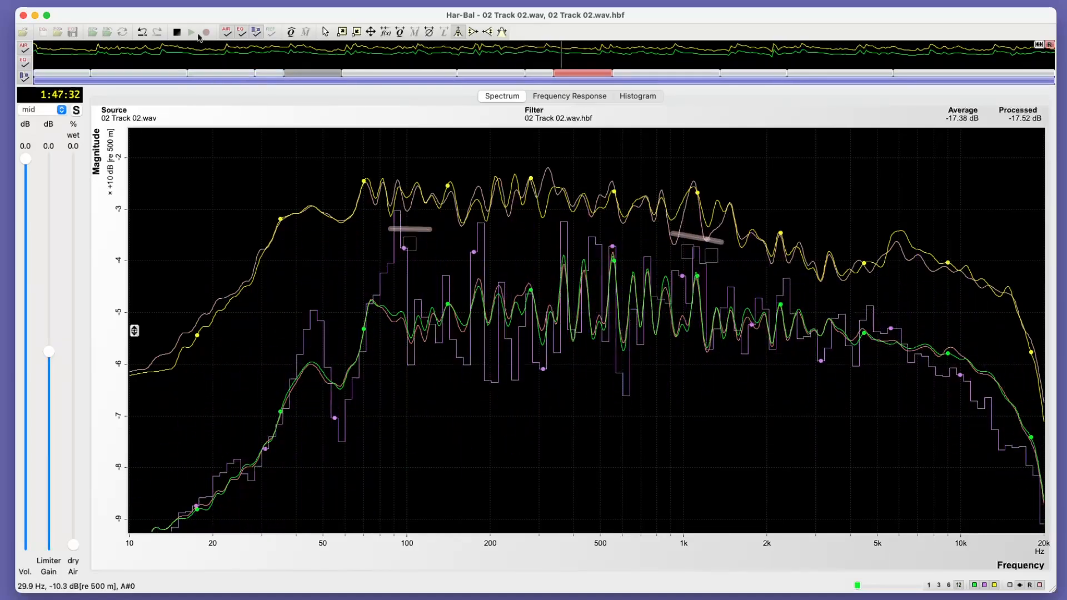
pyautogui.click(176, 34)
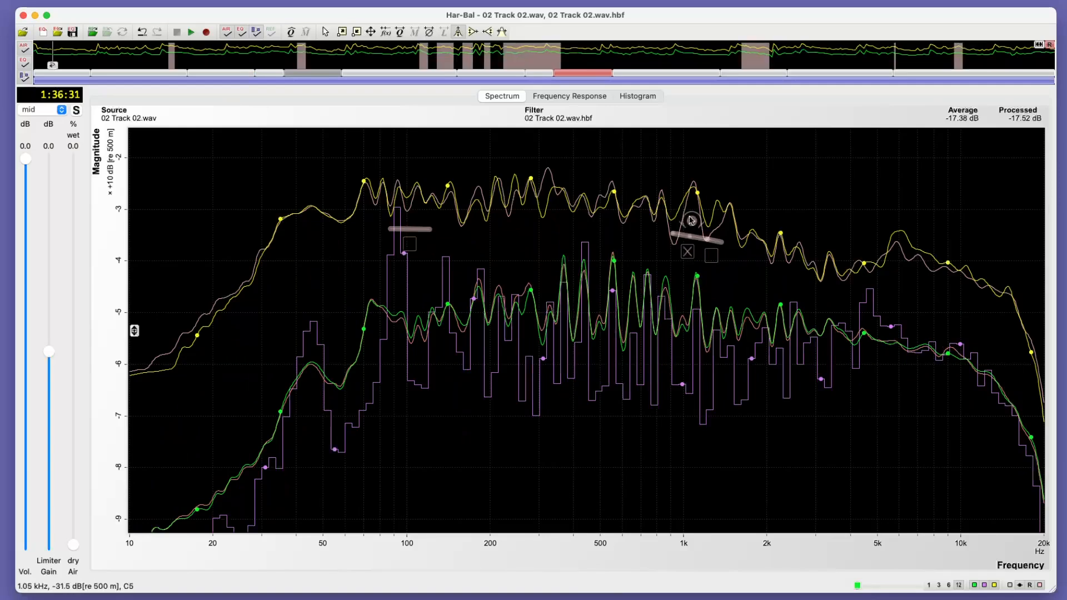
# Open the peak taming edit near 1.05 kHz and lower its peak around 1.1 kHz
pyautogui.click(690, 220)
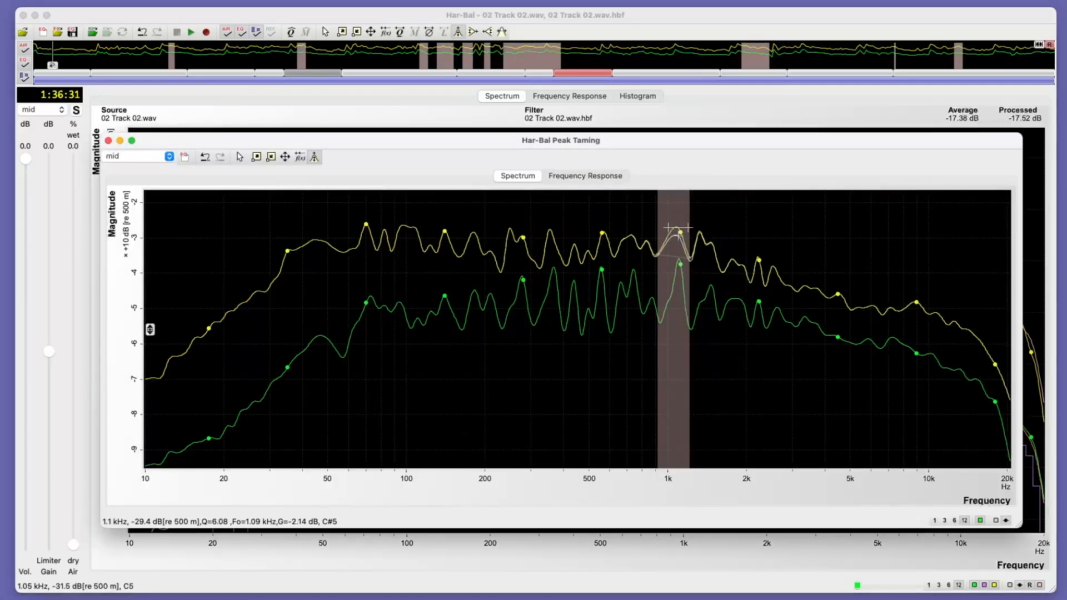
pyautogui.moveTo(677, 236); pyautogui.dragTo(679, 237)
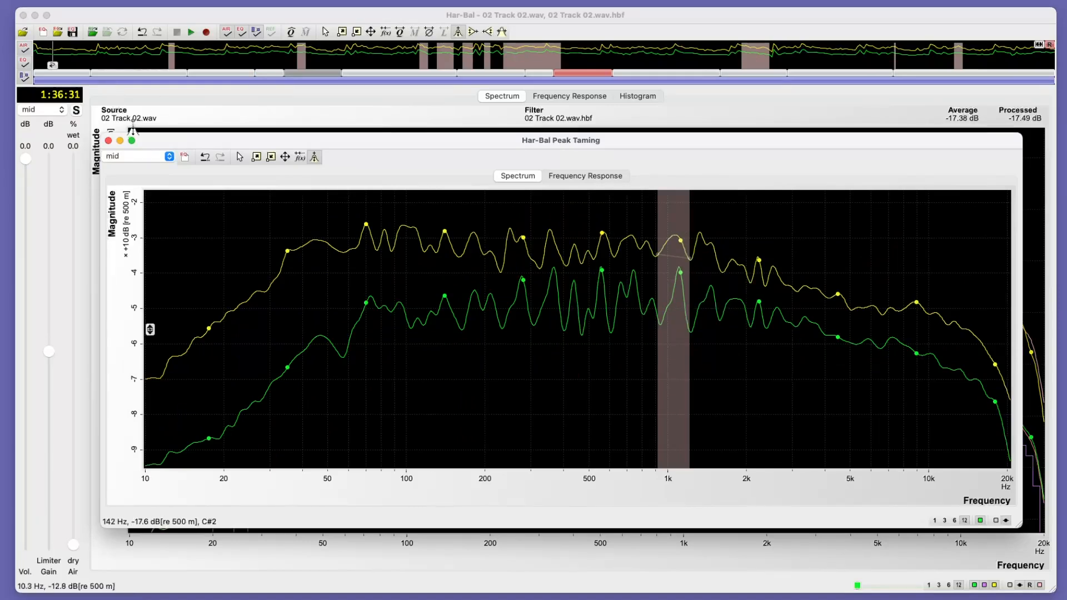
pyautogui.click(108, 141)
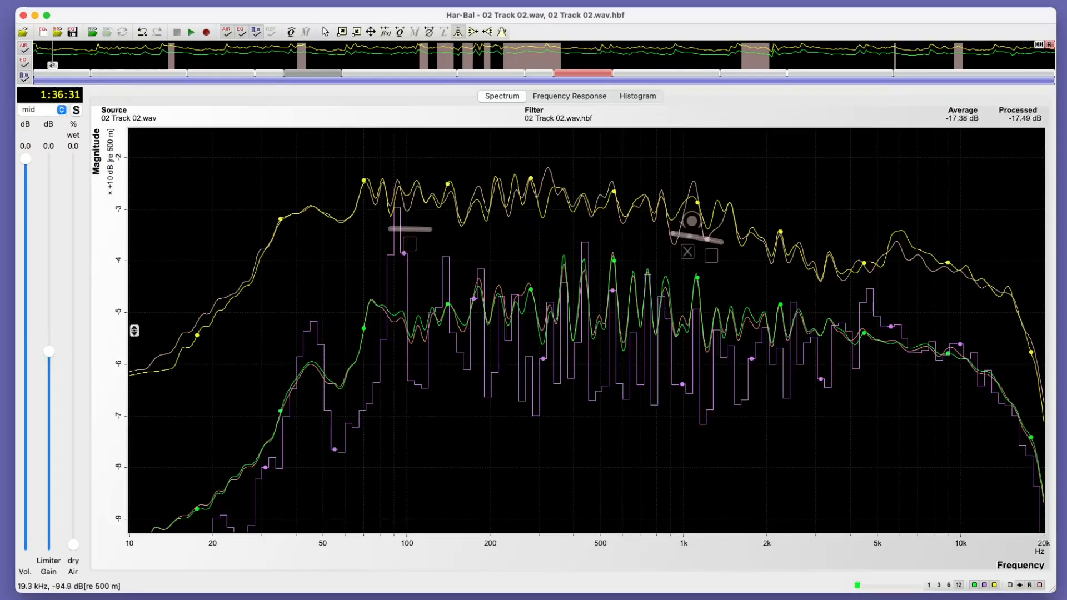
# Overlay the unedited spectrum, open the second peak taming edit near 1.3 kHz and lower its peak
pyautogui.click(1011, 587)
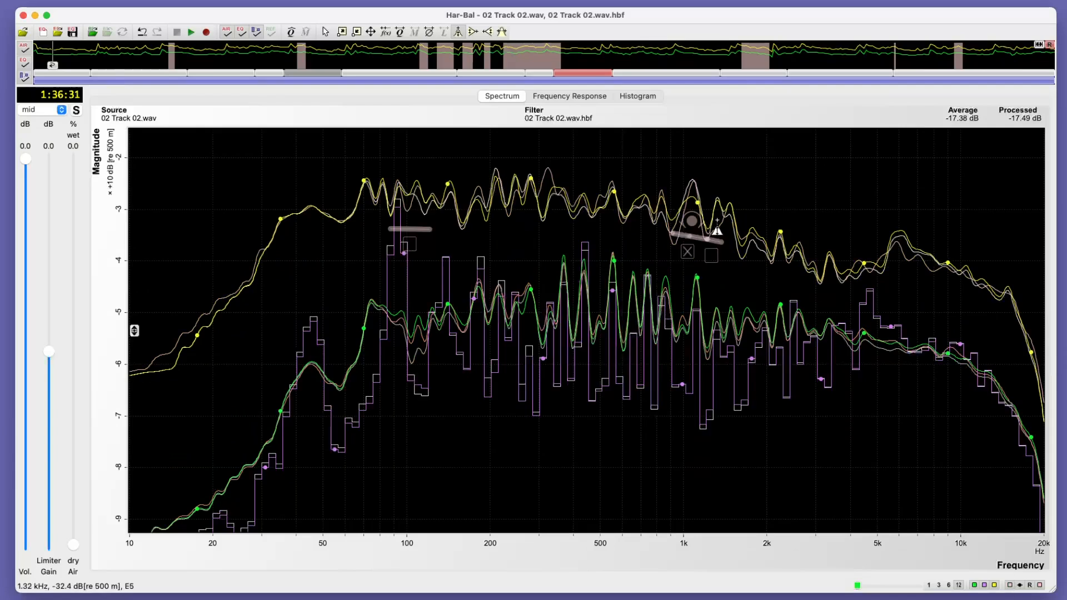
pyautogui.click(714, 259)
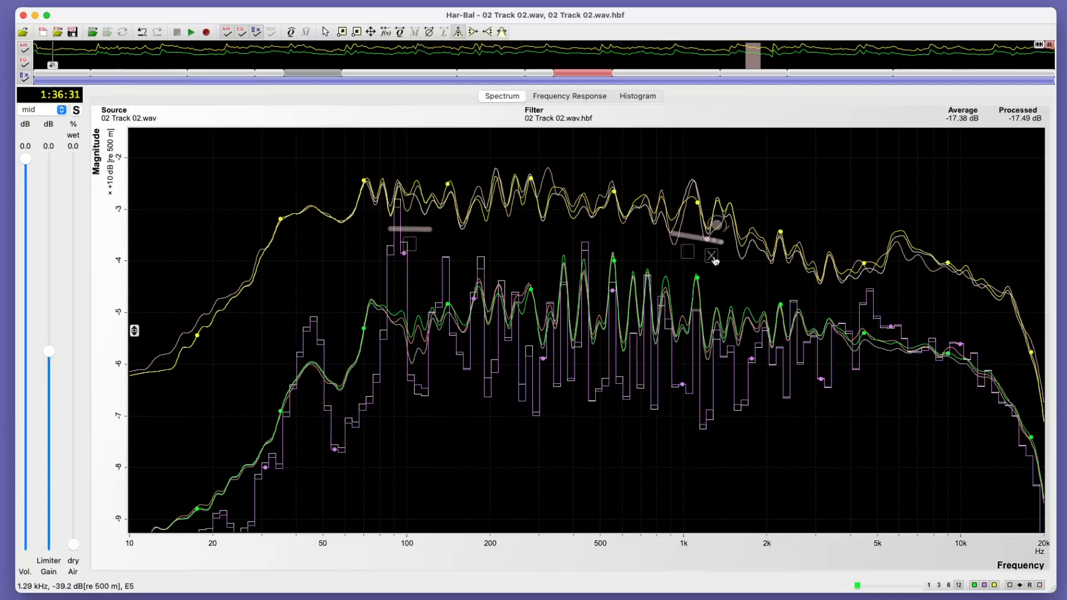
pyautogui.click(717, 229)
pyautogui.moveTo(698, 242); pyautogui.dragTo(699, 244)
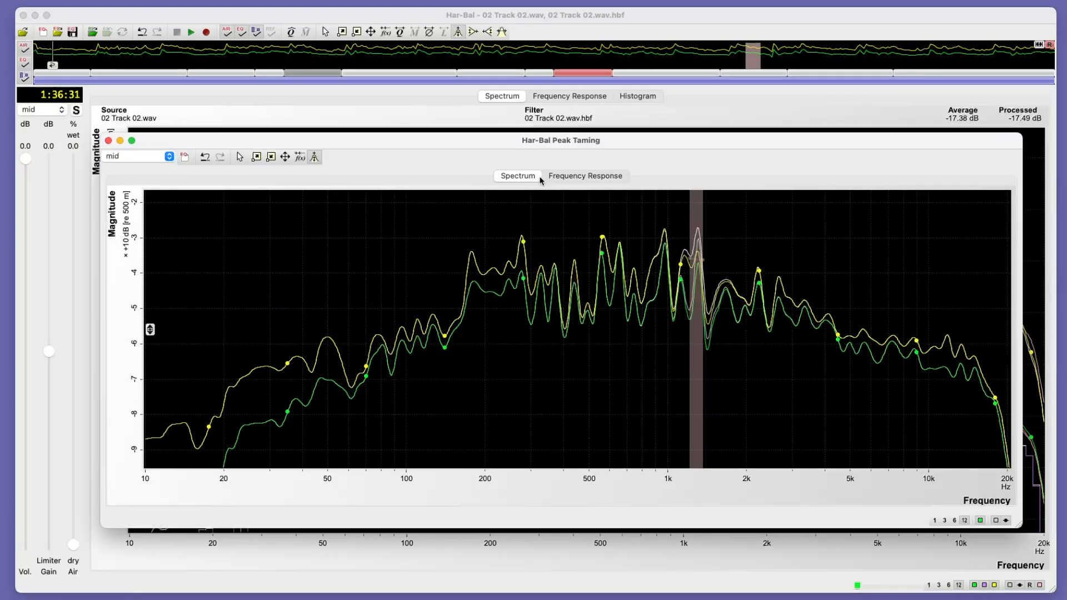
pyautogui.click(108, 141)
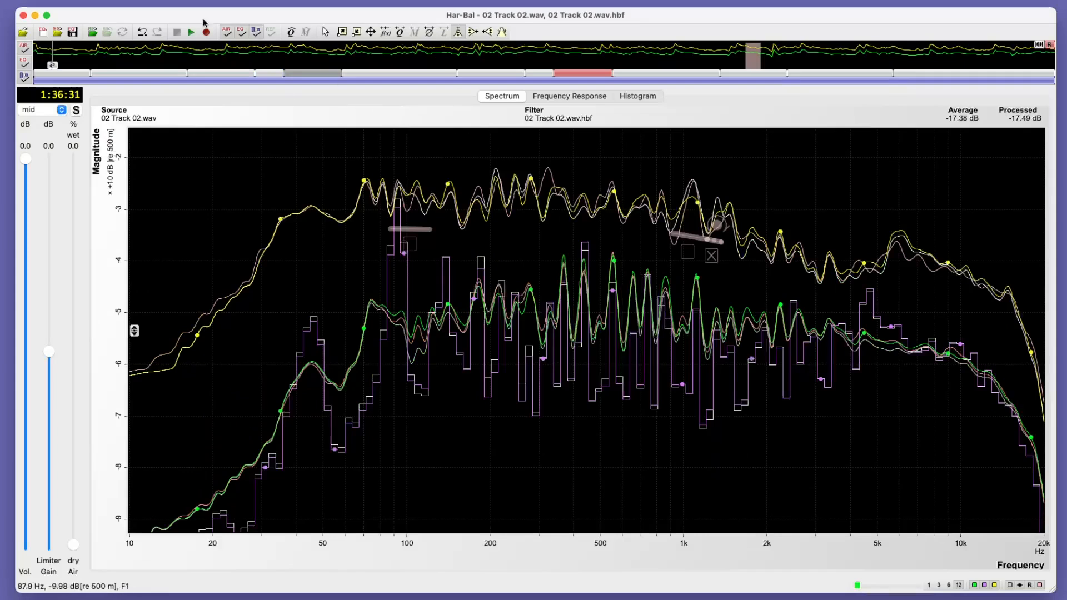
# Audition the section while reviewing the peak taming edits near 1.3 kHz and 1.05 kHz, and stop playback
pyautogui.click(189, 33)
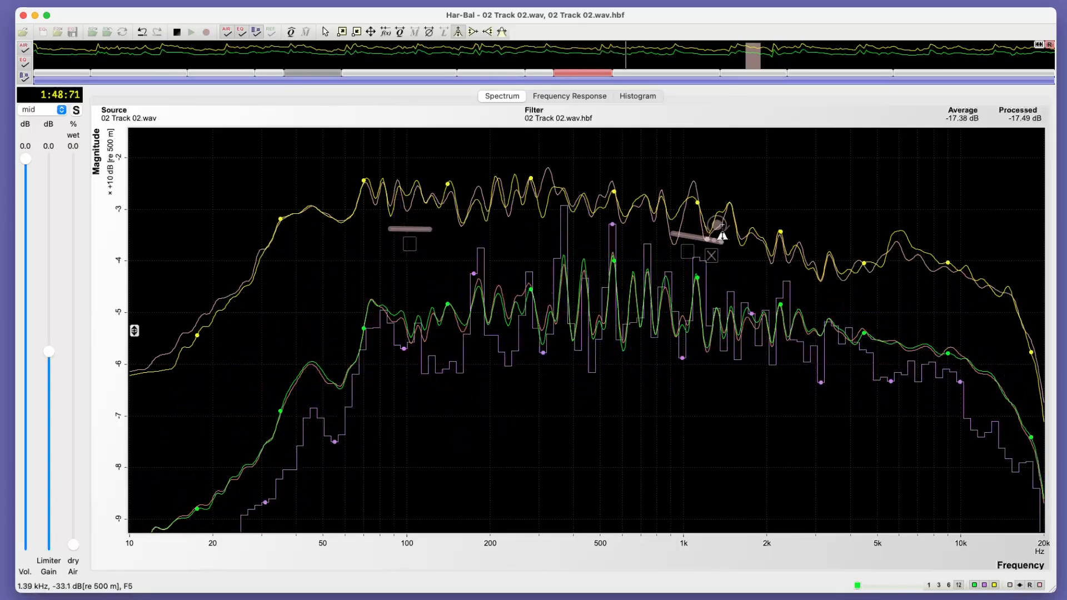
pyautogui.click(719, 236)
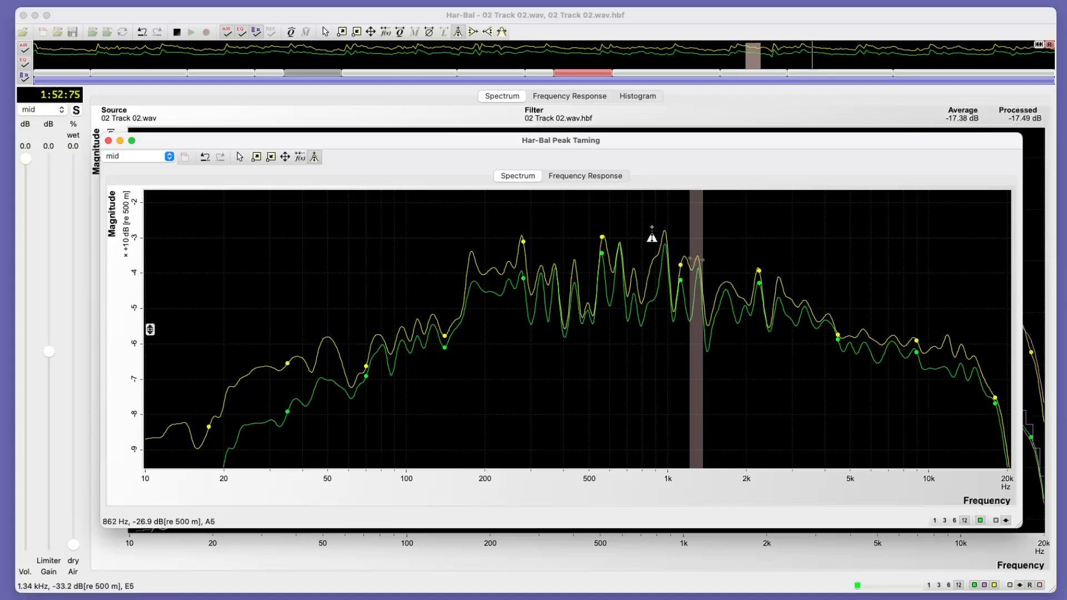
pyautogui.click(108, 140)
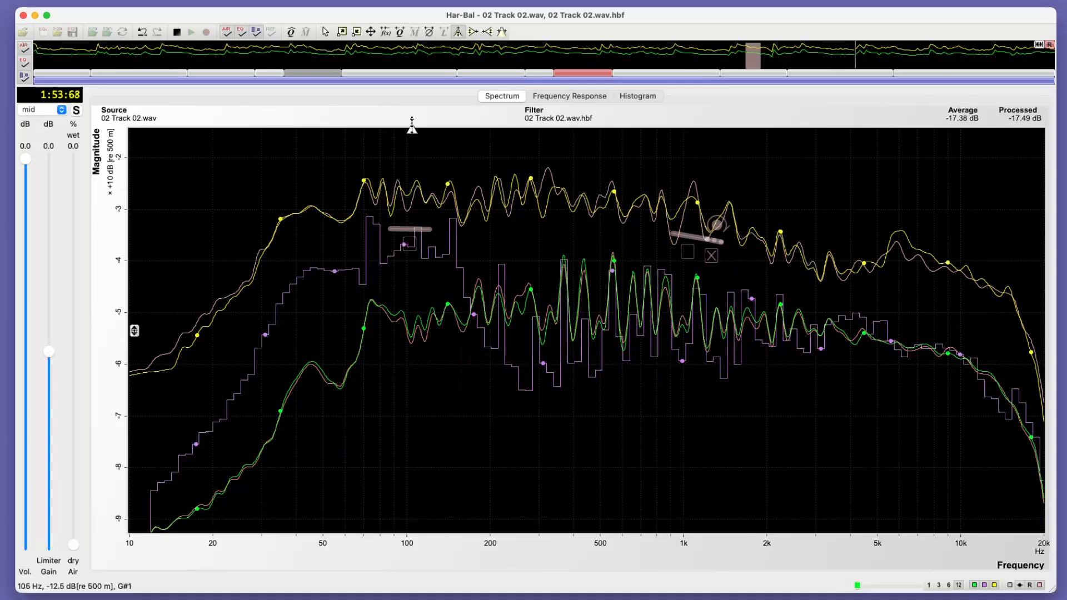
pyautogui.click(687, 252)
pyautogui.click(403, 50)
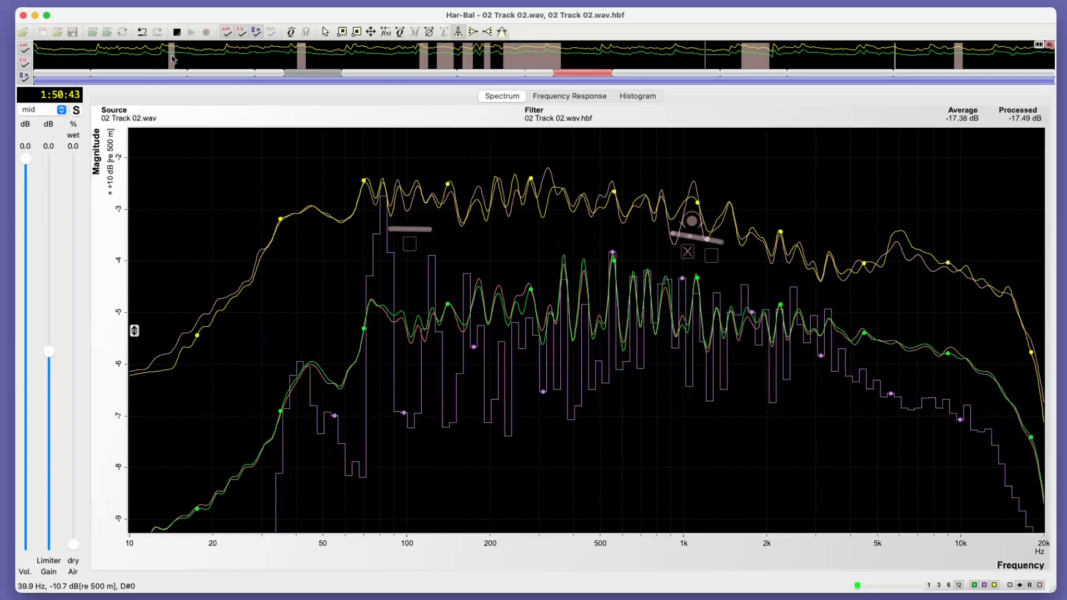
pyautogui.press('space')
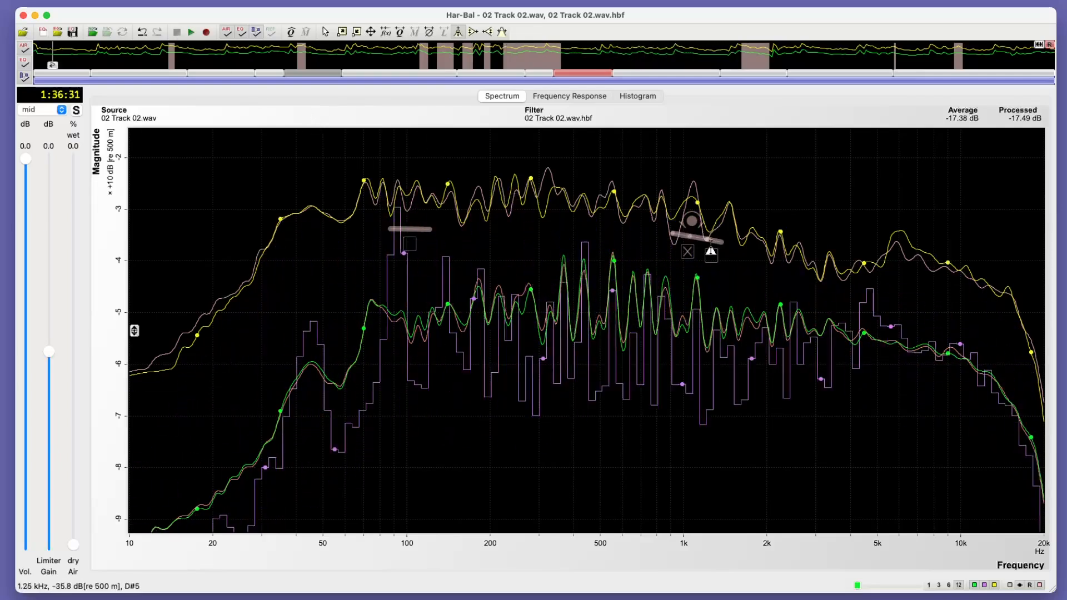
# With the unedited spectrum overlaid, lower the peak near 1.32 kHz within the 1.05 kHz peak taming edit
pyautogui.click(709, 258)
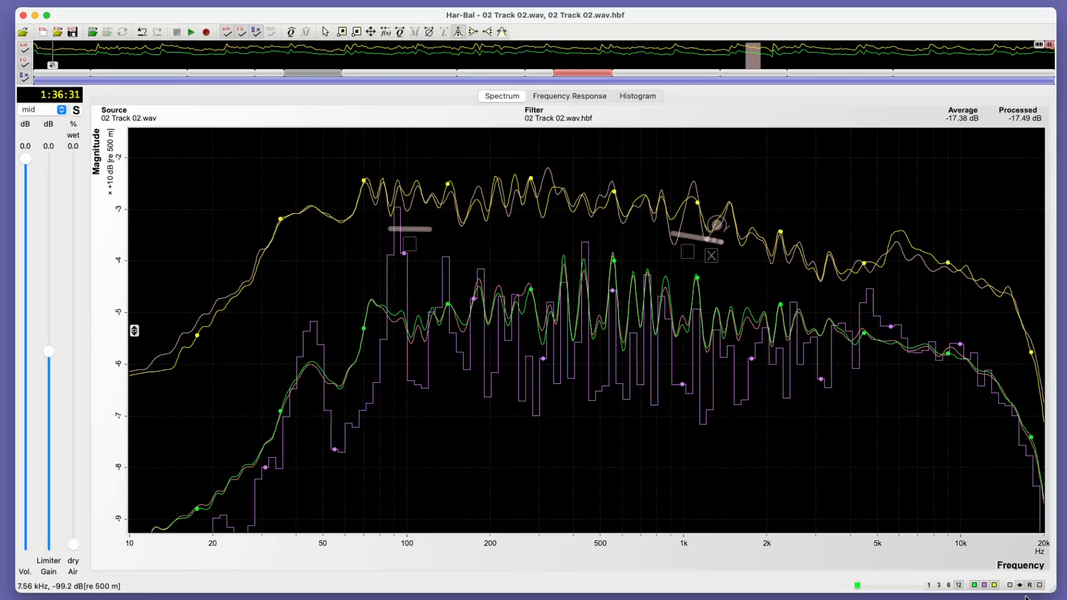
pyautogui.click(1009, 585)
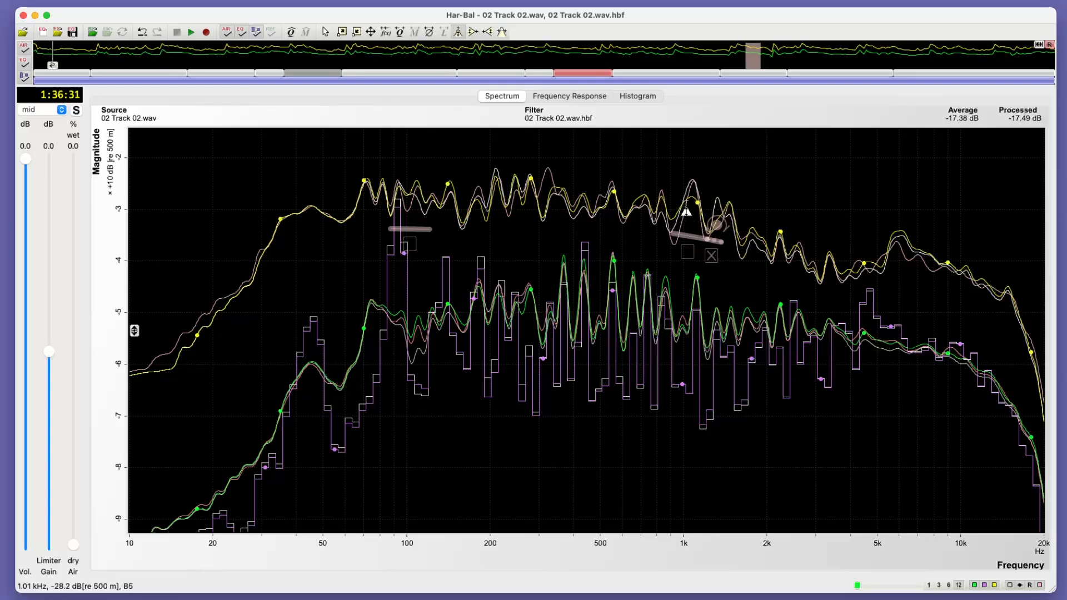
pyautogui.click(687, 253)
pyautogui.click(695, 224)
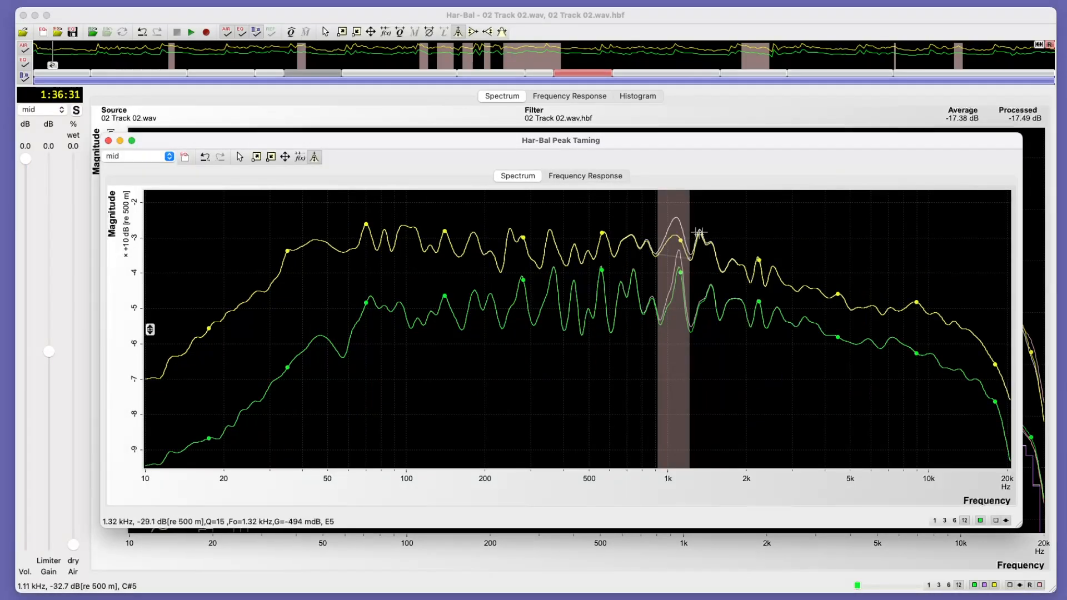
pyautogui.click(698, 232)
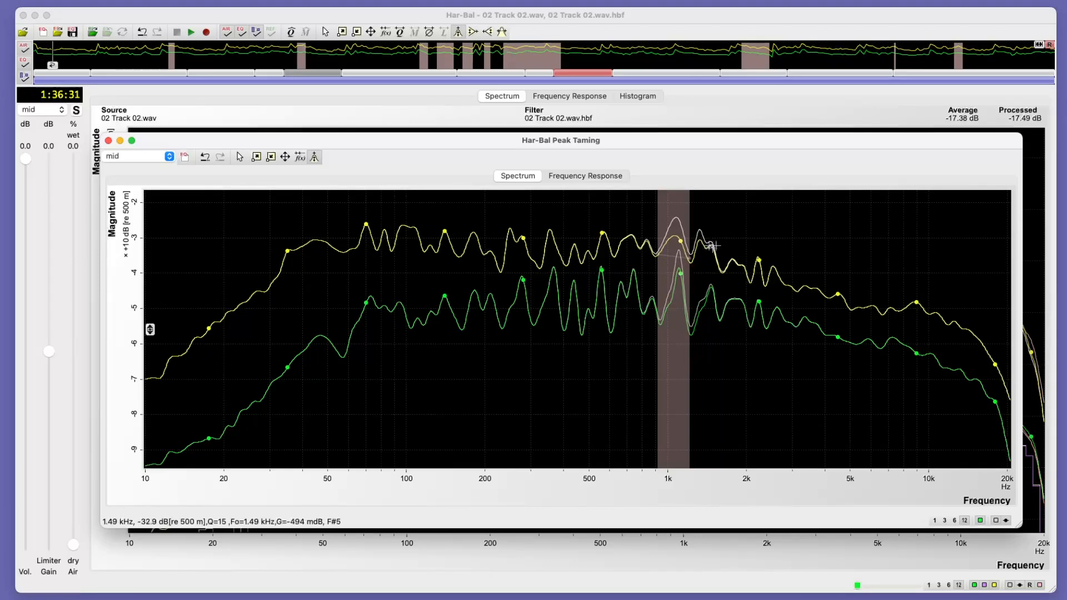
pyautogui.click(109, 140)
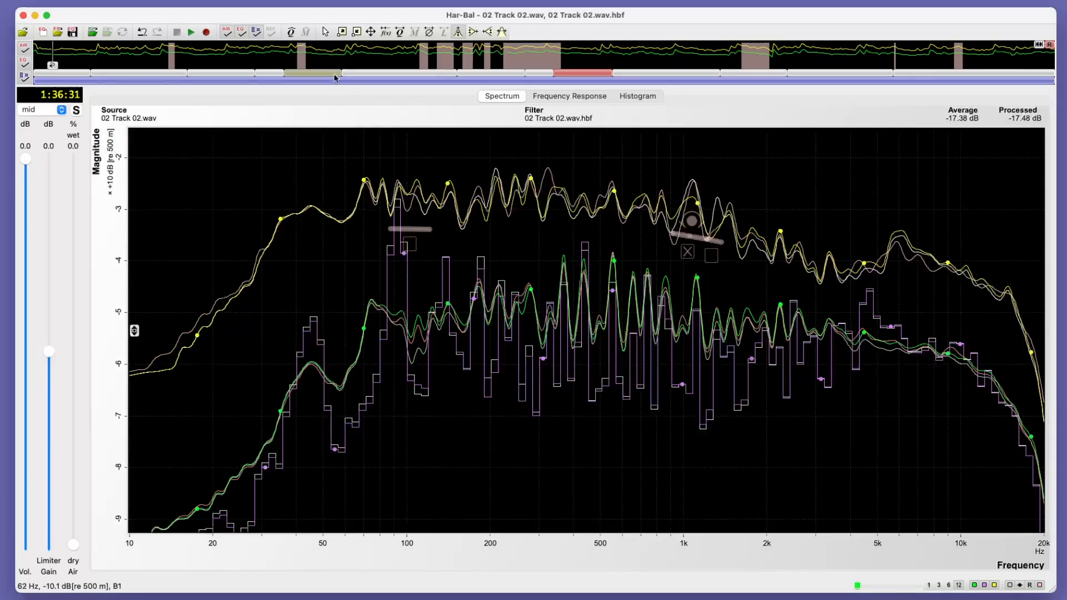
# Audition the section from 1:36:31, clear the reference section and return to the whole-track view
pyautogui.click(190, 33)
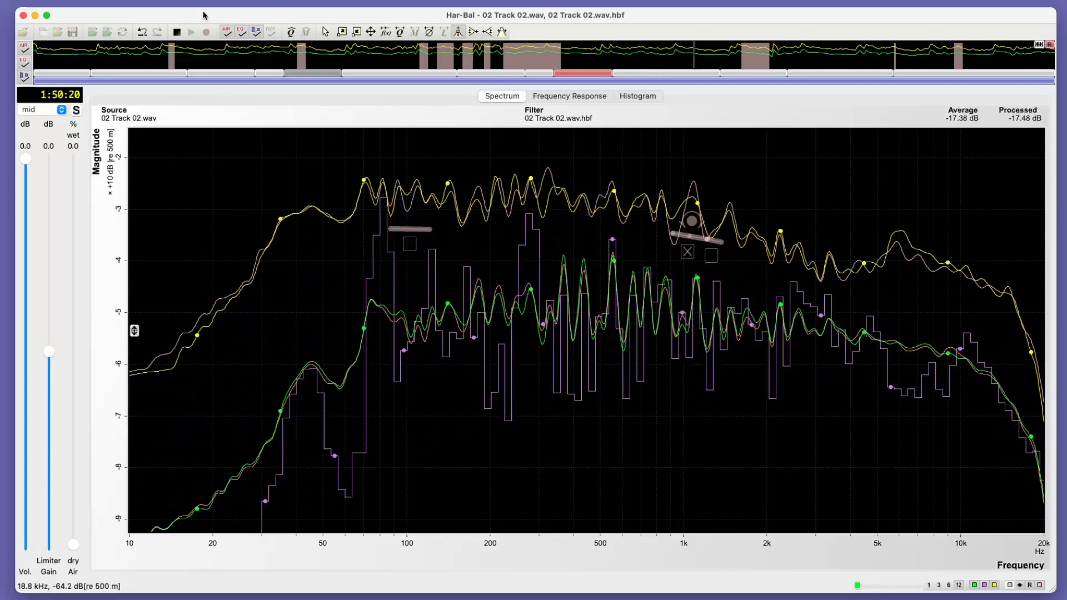
pyautogui.click(177, 32)
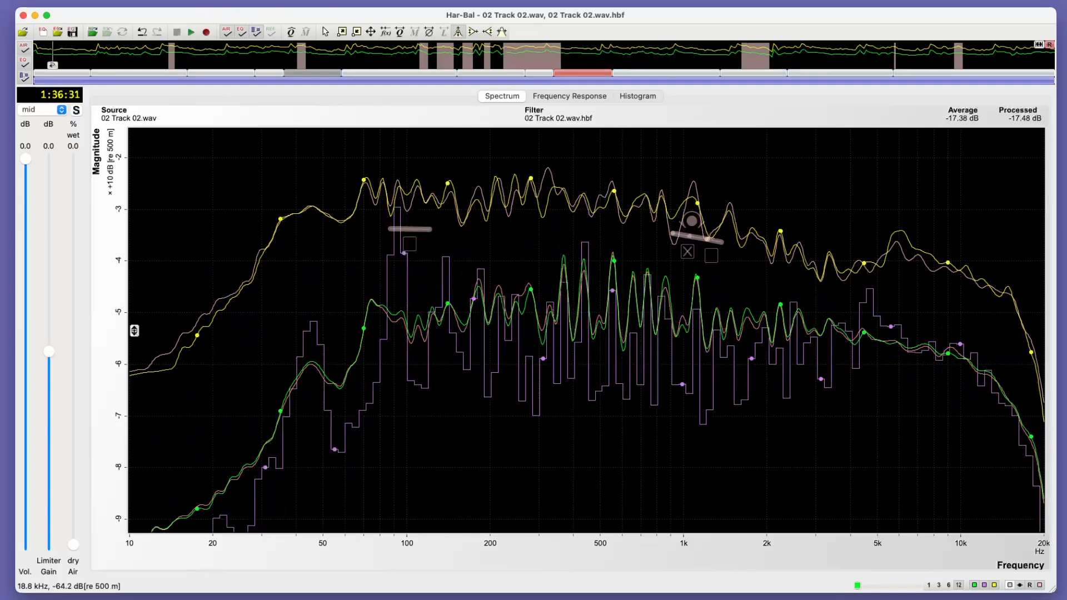
pyautogui.click(1049, 45)
pyautogui.click(1039, 45)
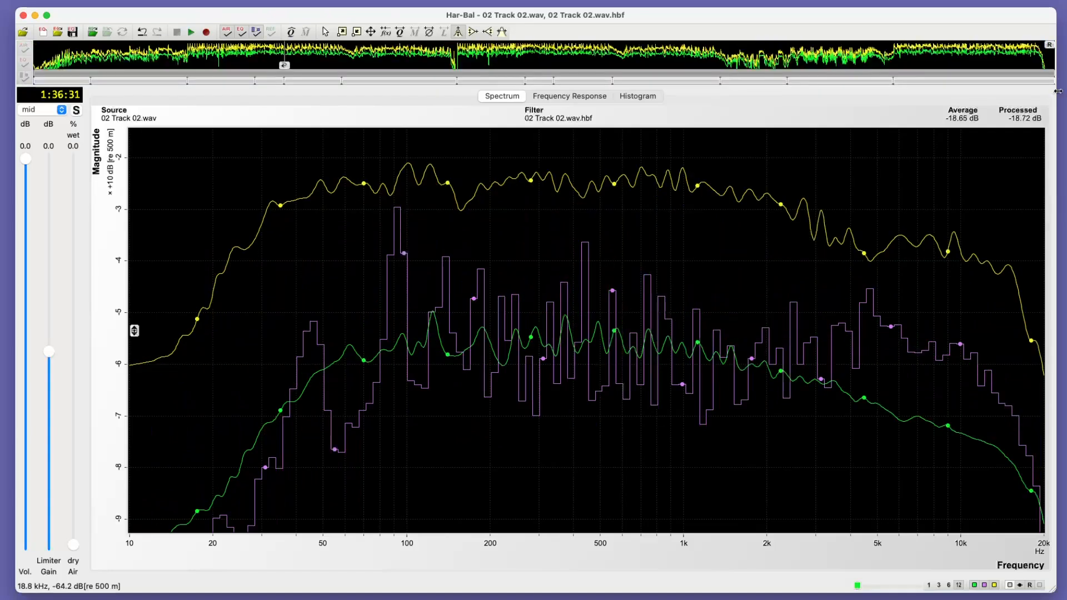
# Check the sections around the former reference section, overlaying their unedited spectra to see which ones have already been edited
pyautogui.click(620, 82)
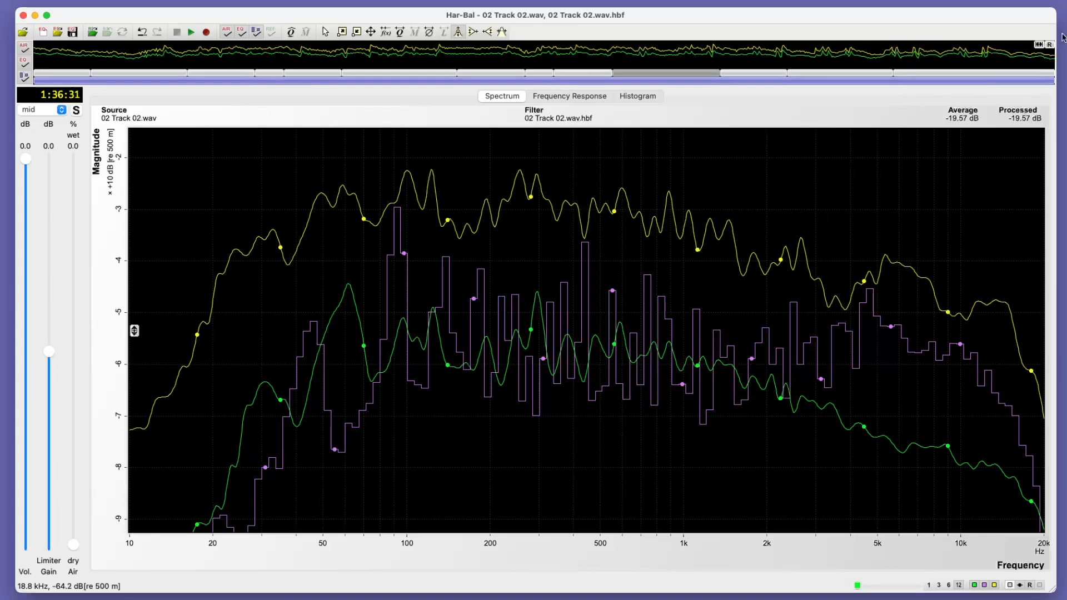
pyautogui.click(588, 82)
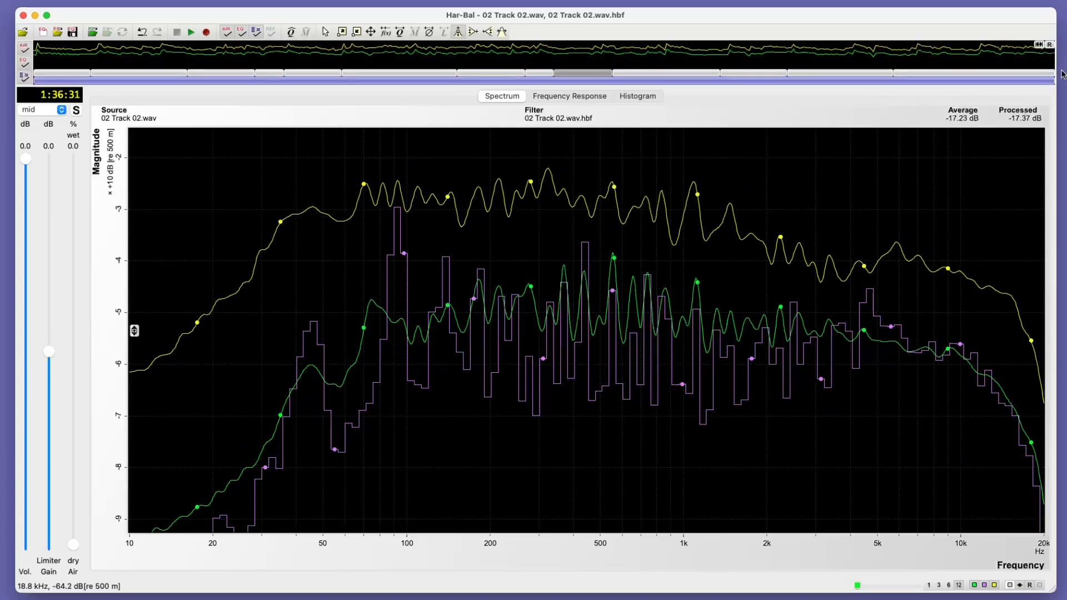
pyautogui.click(1039, 45)
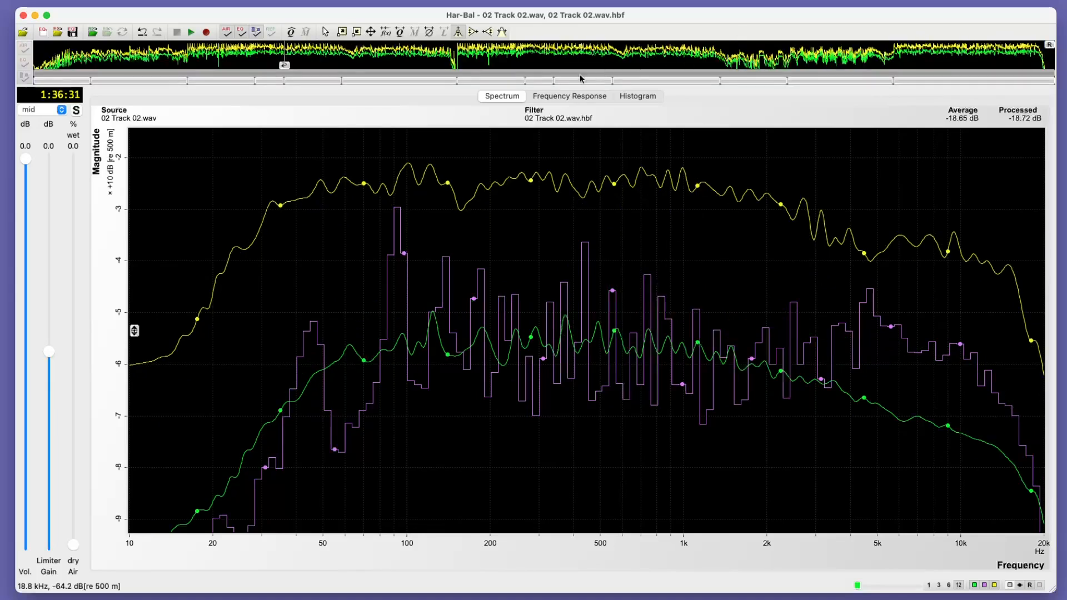
pyautogui.click(542, 84)
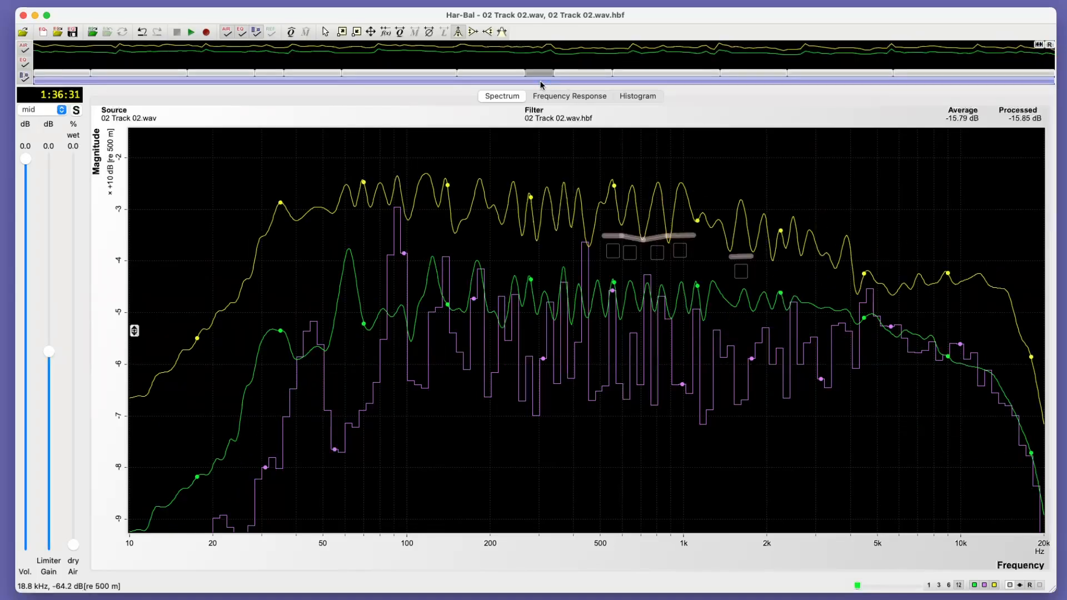
pyautogui.click(1010, 585)
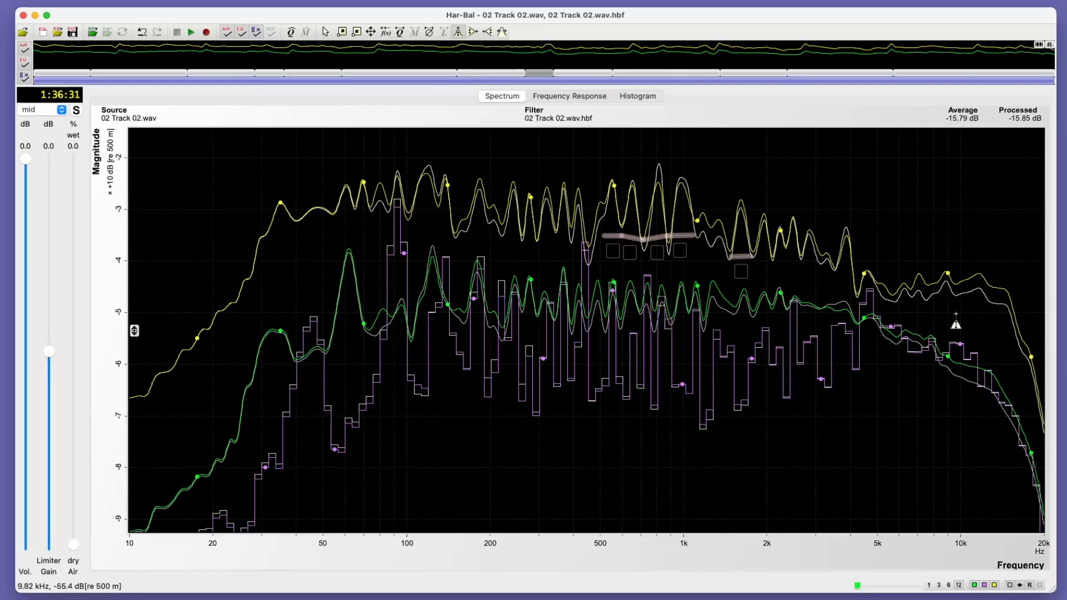
pyautogui.click(1038, 45)
pyautogui.click(583, 73)
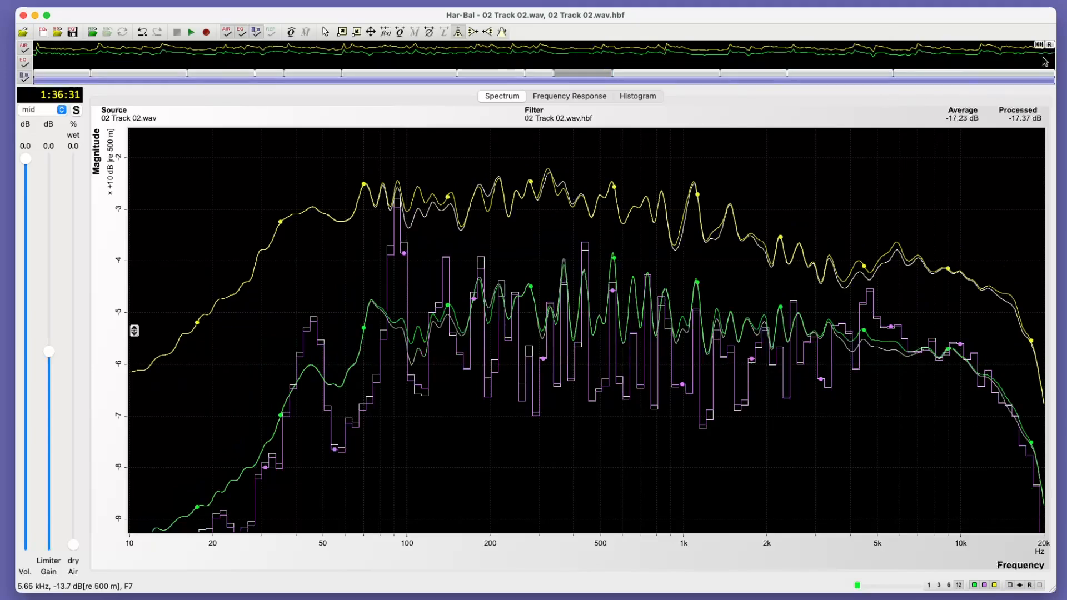
# In the unedited section after the former reference section, hide the playback spectrum and raise the curves near 190 Hz, 145 Hz and 370 Hz
pyautogui.click(1038, 45)
pyautogui.click(669, 74)
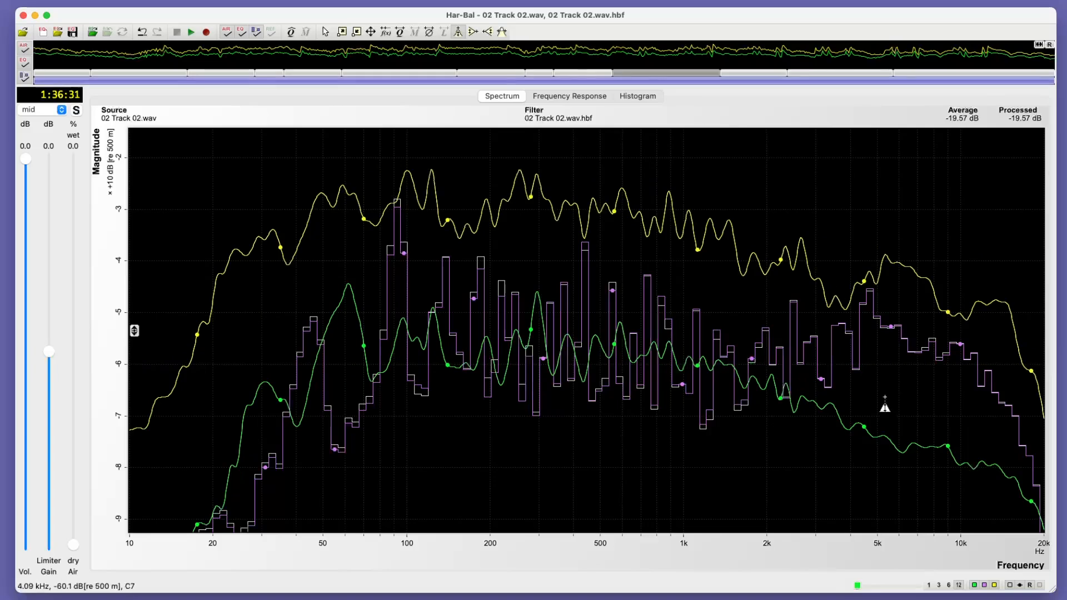
pyautogui.click(984, 585)
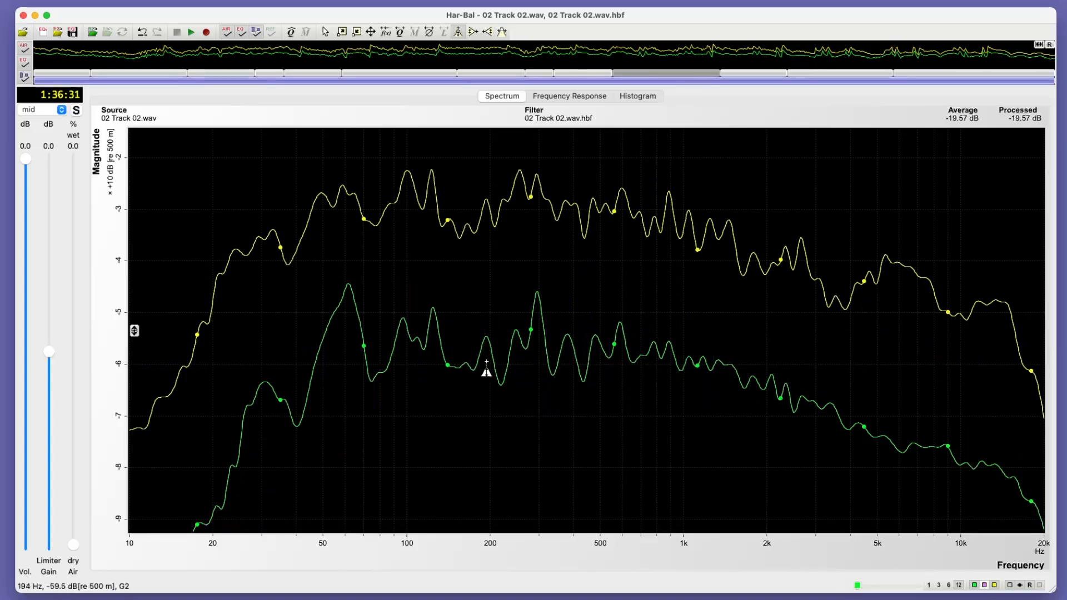
pyautogui.moveTo(485, 355); pyautogui.dragTo(483, 341)
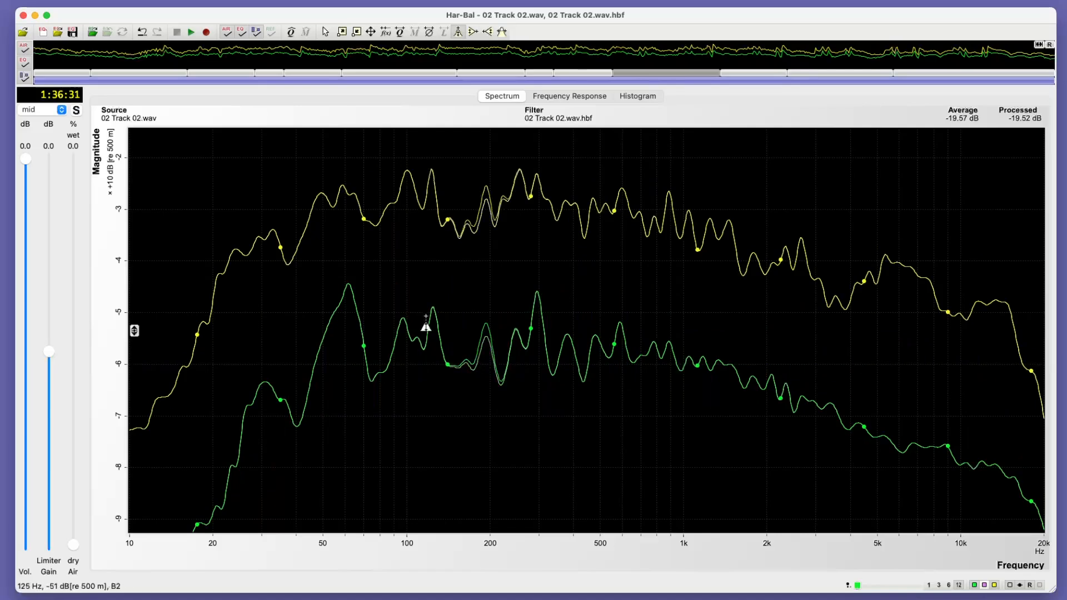
pyautogui.moveTo(447, 229); pyautogui.dragTo(458, 212)
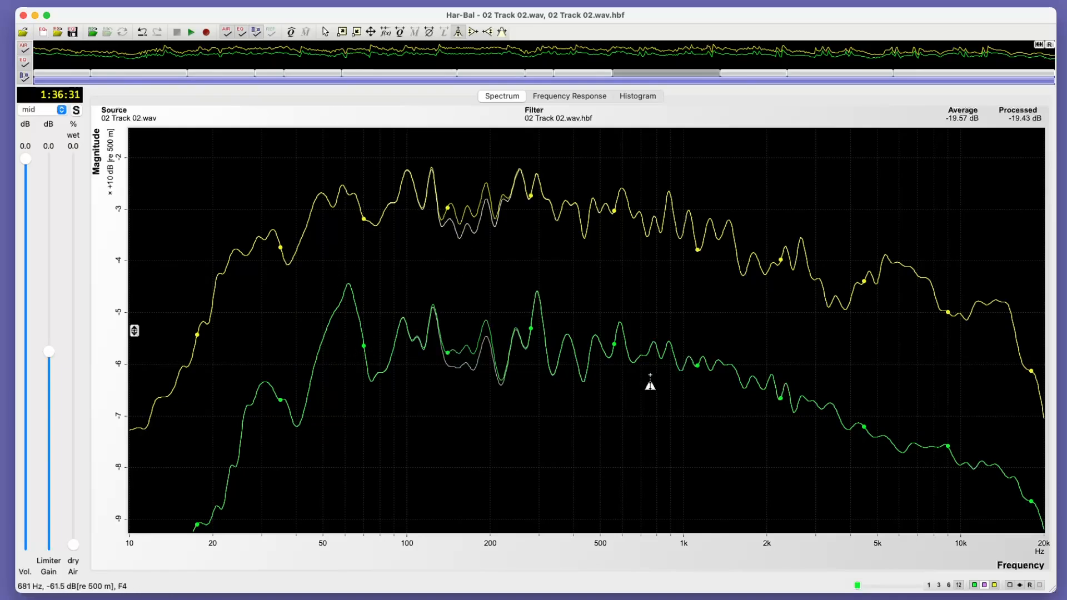
pyautogui.moveTo(570, 358); pyautogui.dragTo(564, 347)
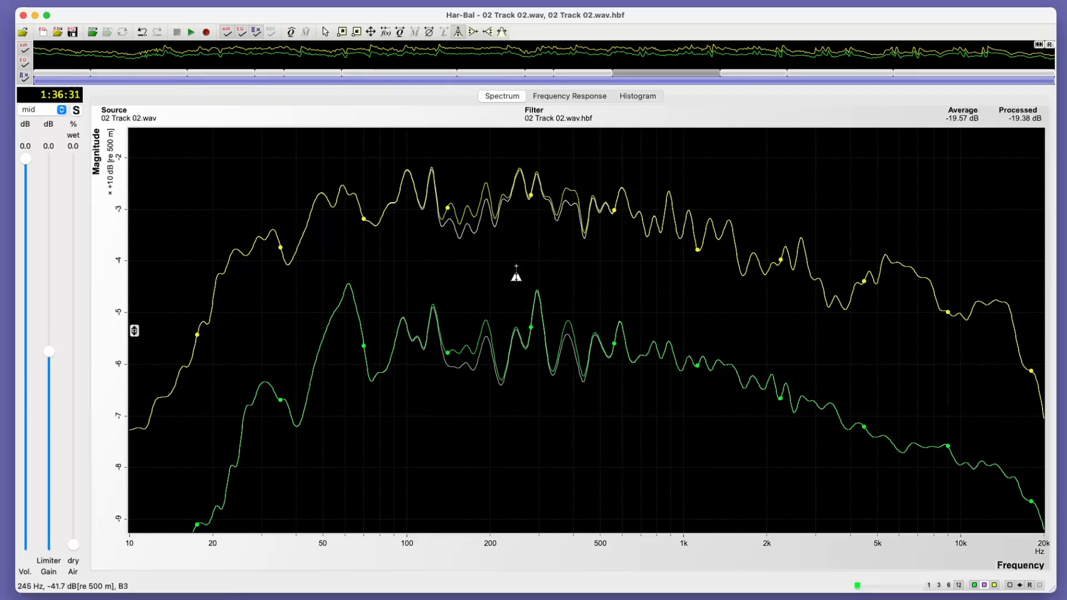
# Slightly lower the curves near 275 Hz, raise them near 145 Hz and audition the section with EQ bypassed and restored
pyautogui.moveTo(528, 202); pyautogui.dragTo(530, 218)
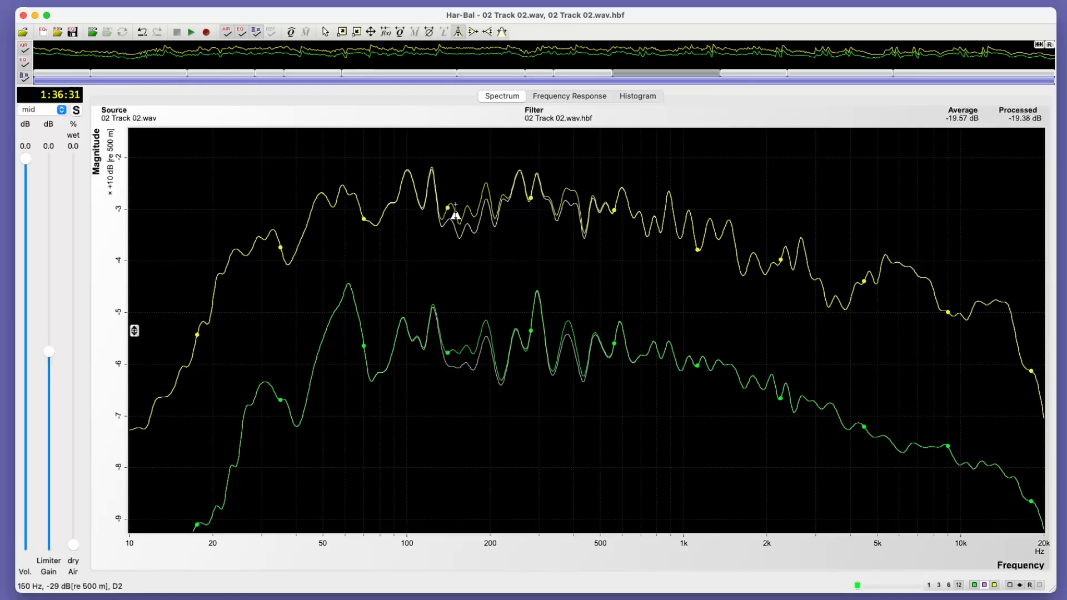
pyautogui.moveTo(450, 206); pyautogui.dragTo(477, 223)
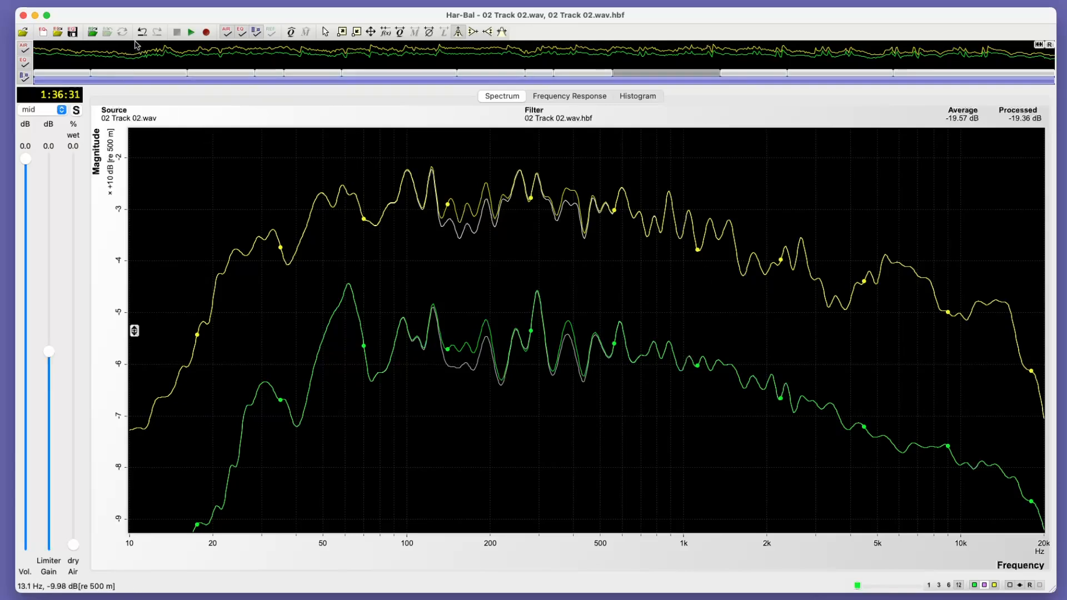
pyautogui.click(151, 60)
pyautogui.click(191, 36)
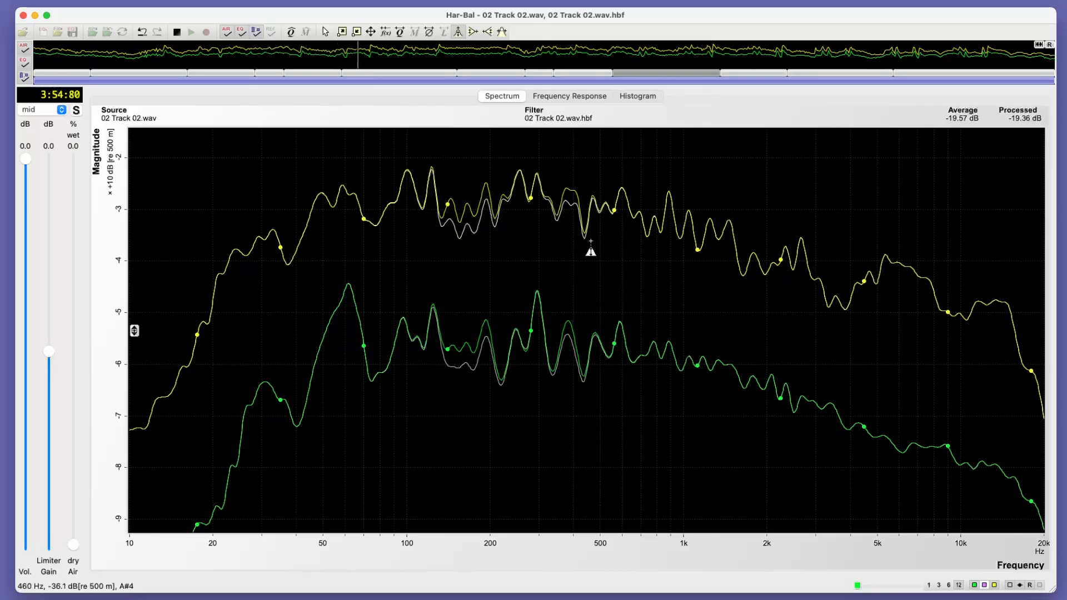
pyautogui.click(243, 35)
pyautogui.click(243, 35)
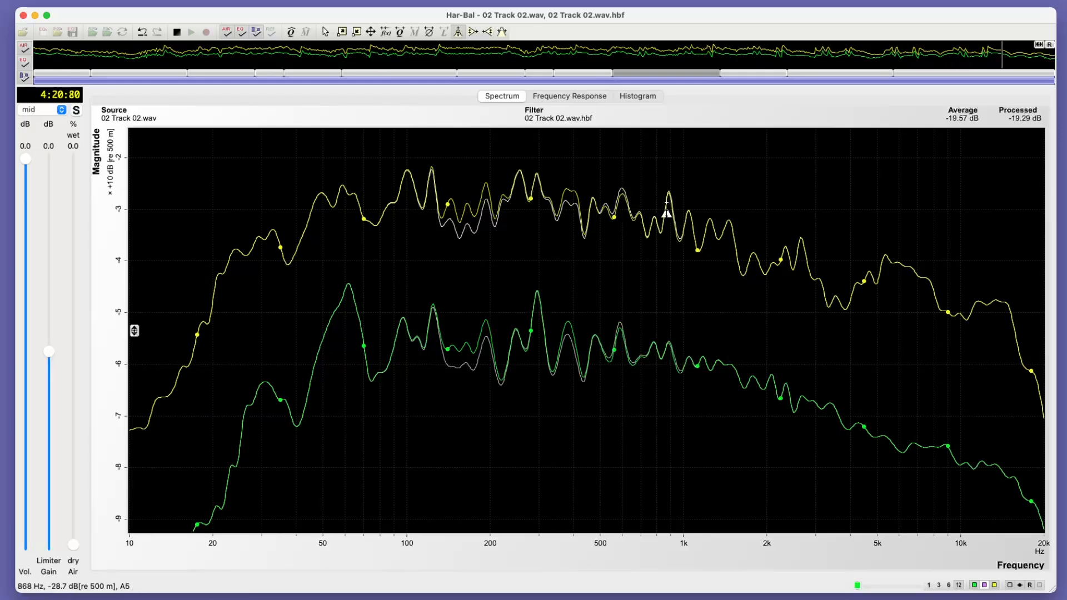
# During playback, raise the curves near 5.5 kHz and check the edit at resolutions 3 and 12
pyautogui.click(240, 56)
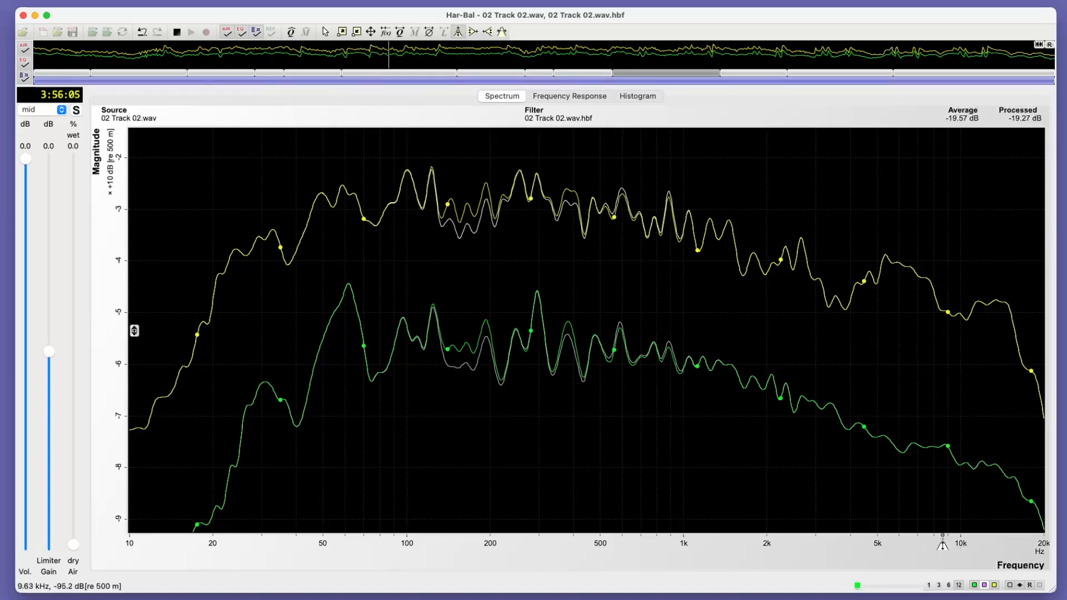
pyautogui.click(888, 431)
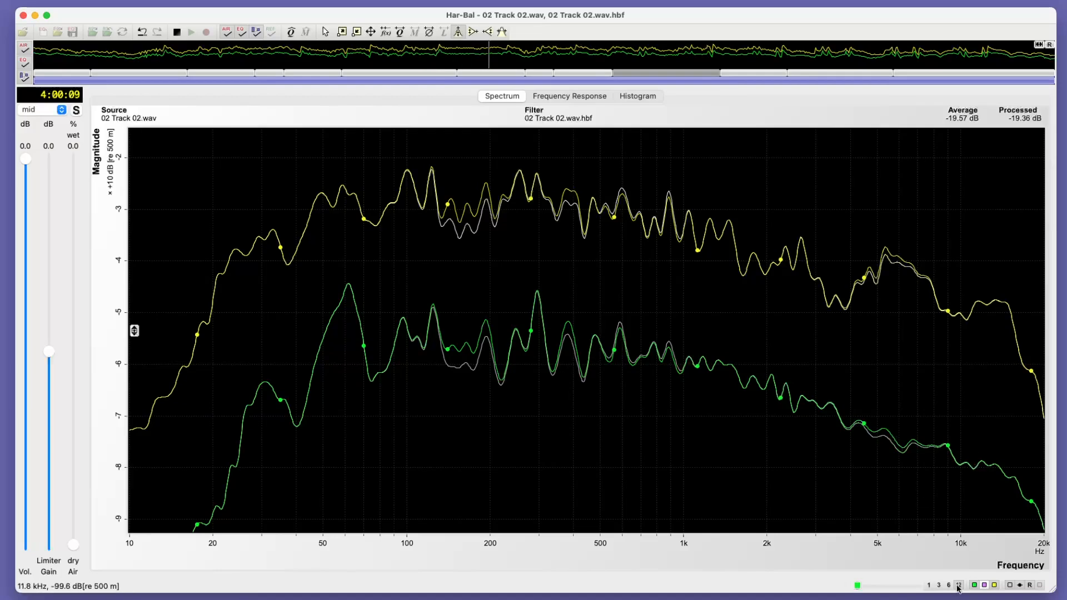
pyautogui.click(938, 586)
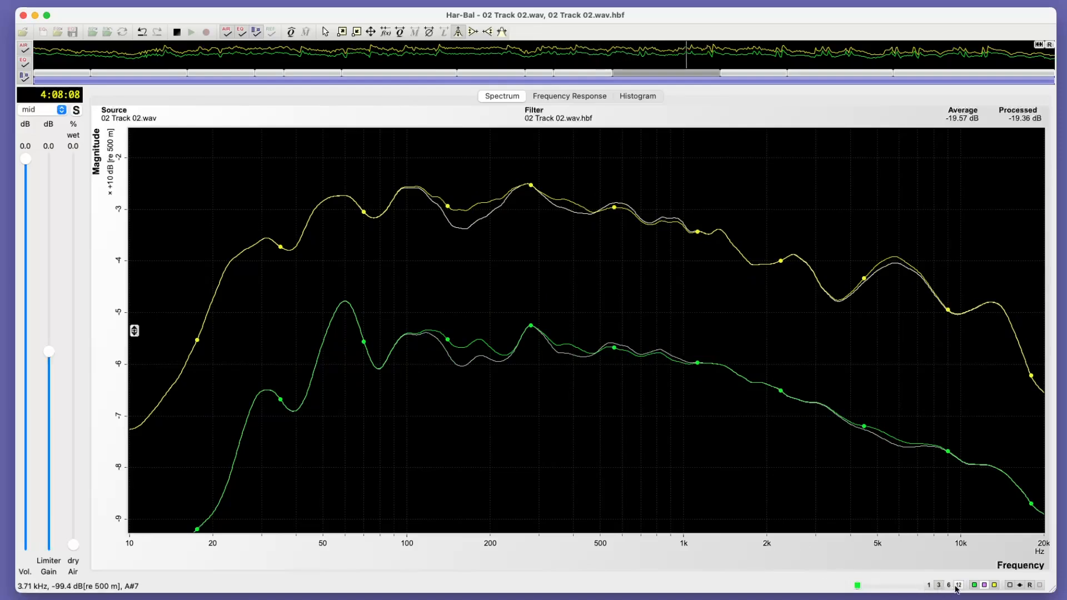
pyautogui.click(957, 586)
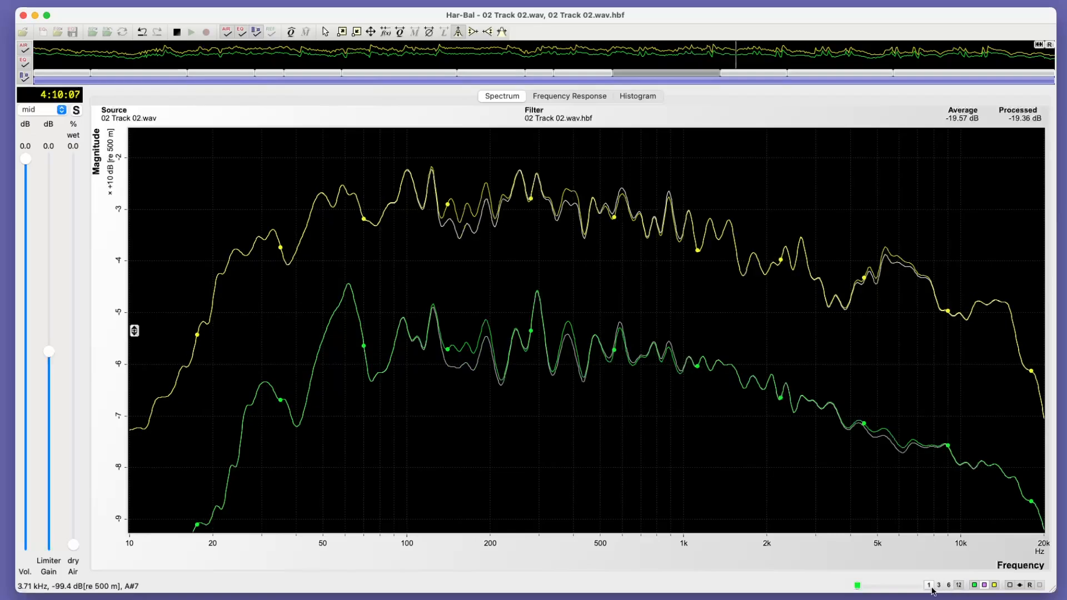
# At resolution 3, apply a broad cut of about 1 dB centred near 705 Hz
pyautogui.click(938, 586)
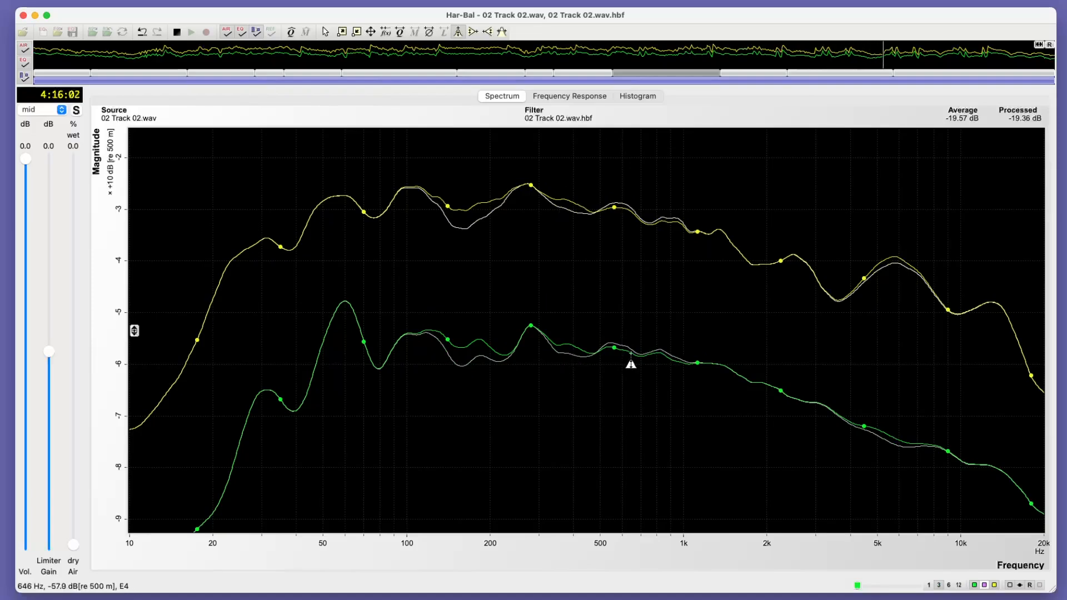
pyautogui.moveTo(642, 354); pyautogui.dragTo(641, 360)
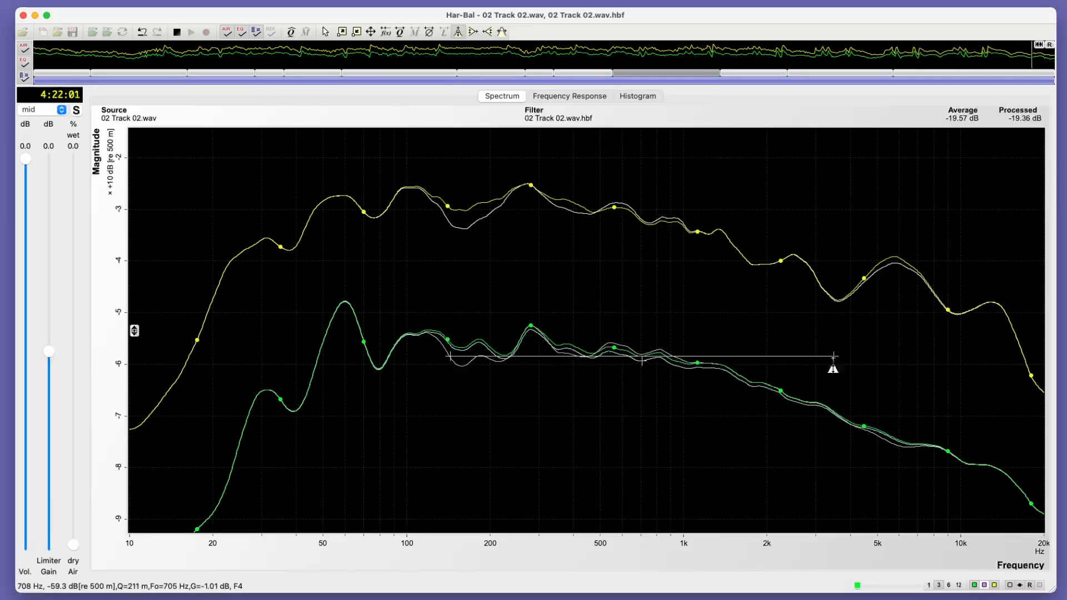
pyautogui.moveTo(833, 358); pyautogui.dragTo(833, 358)
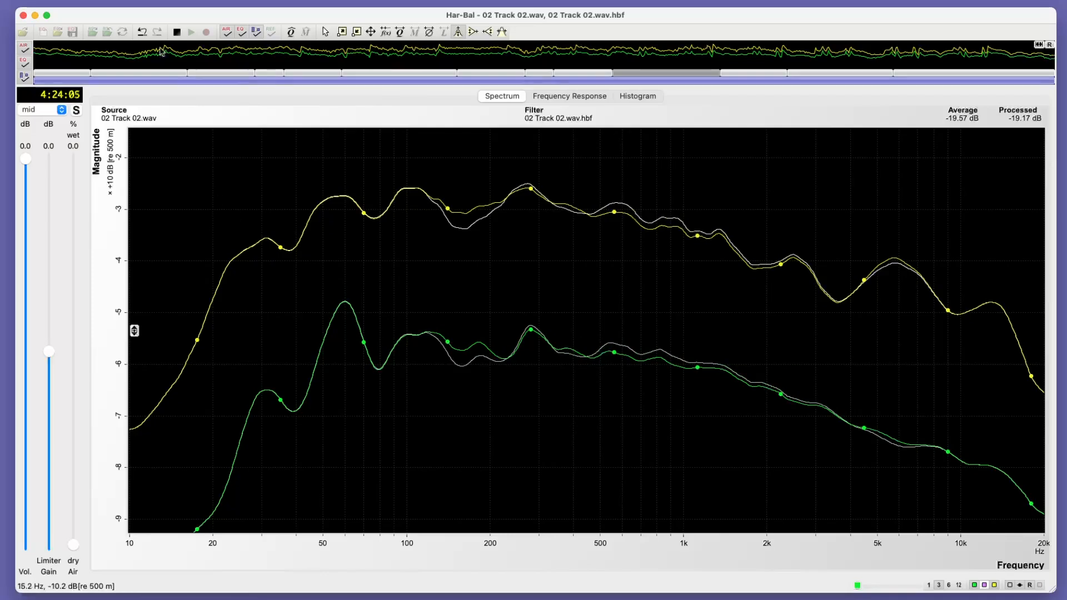
# Audition the section while repeatedly comparing it with EQ bypassed and active, ending with playback stopped
pyautogui.click(242, 33)
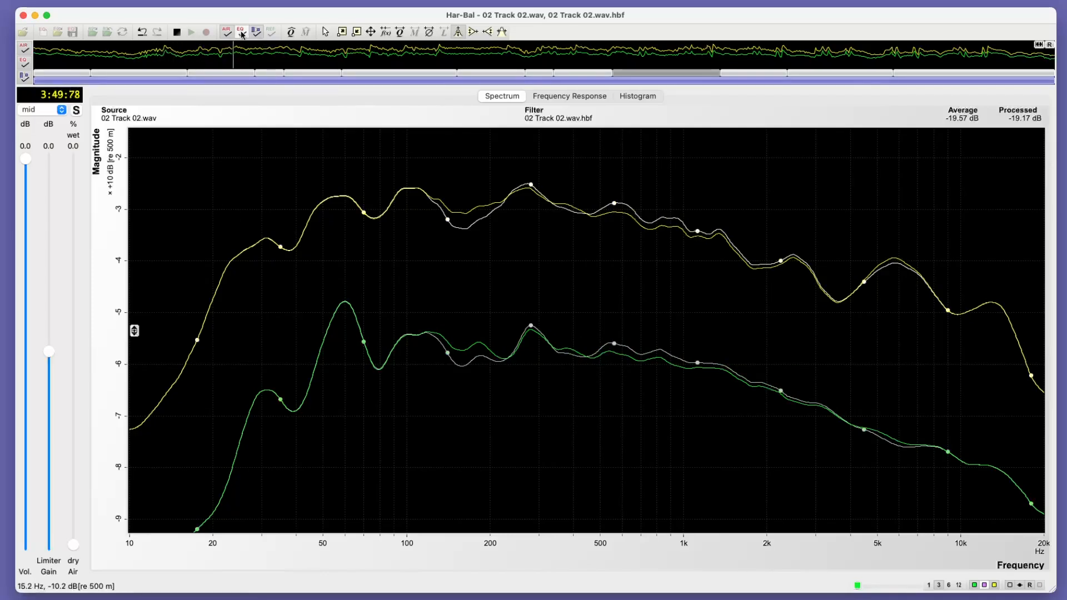
pyautogui.click(242, 34)
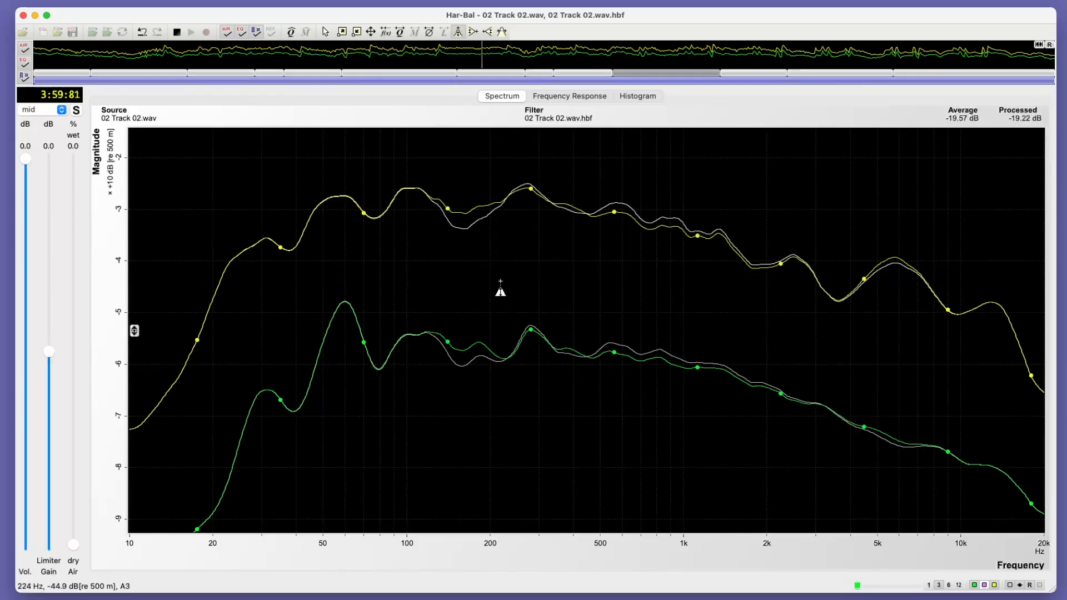
pyautogui.click(242, 32)
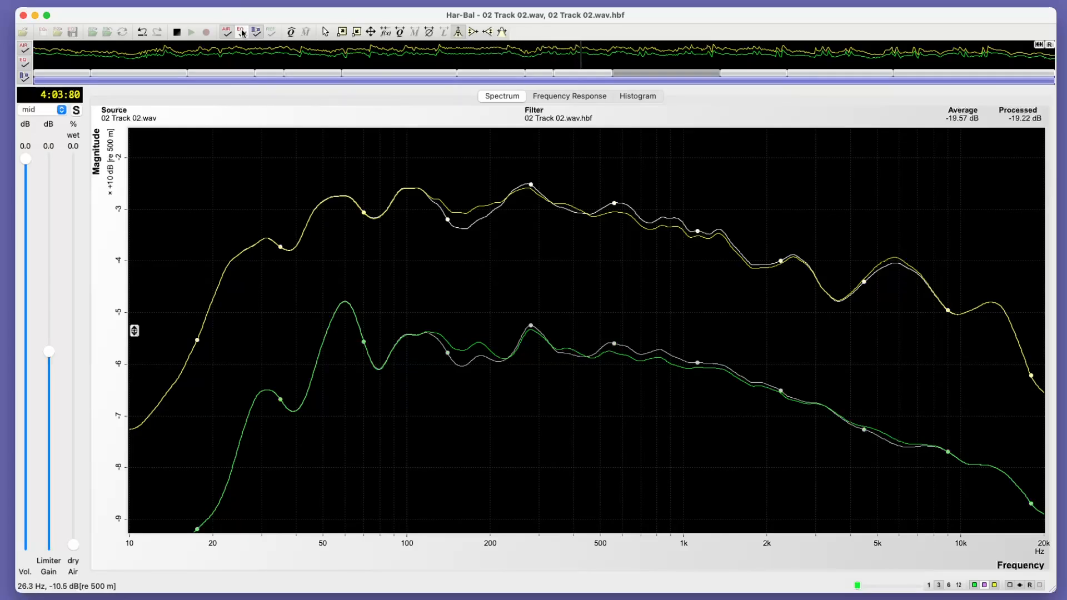
pyautogui.click(241, 32)
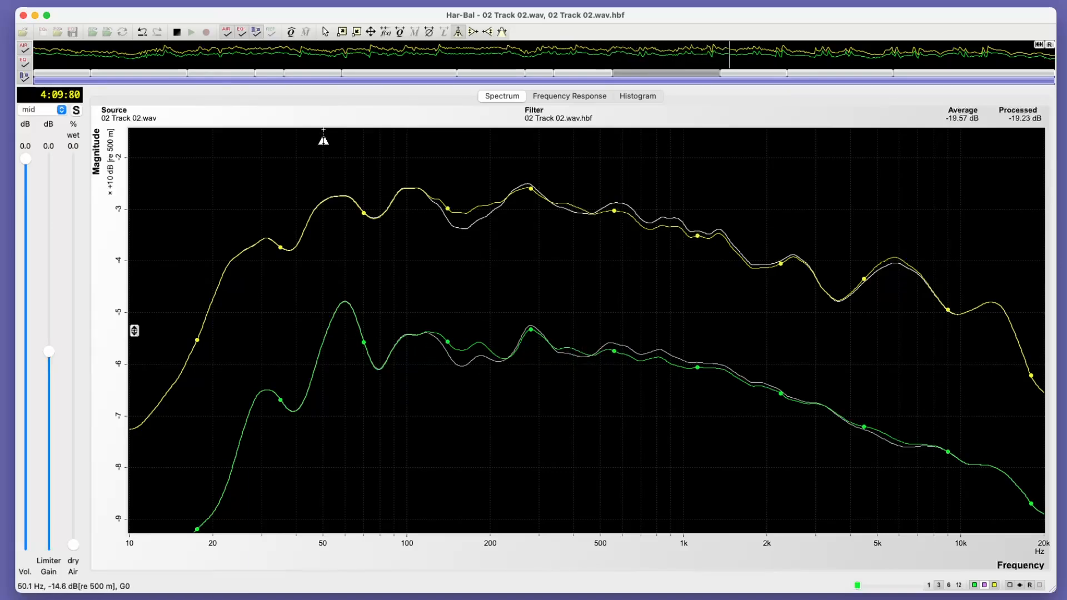
pyautogui.click(242, 34)
pyautogui.click(242, 33)
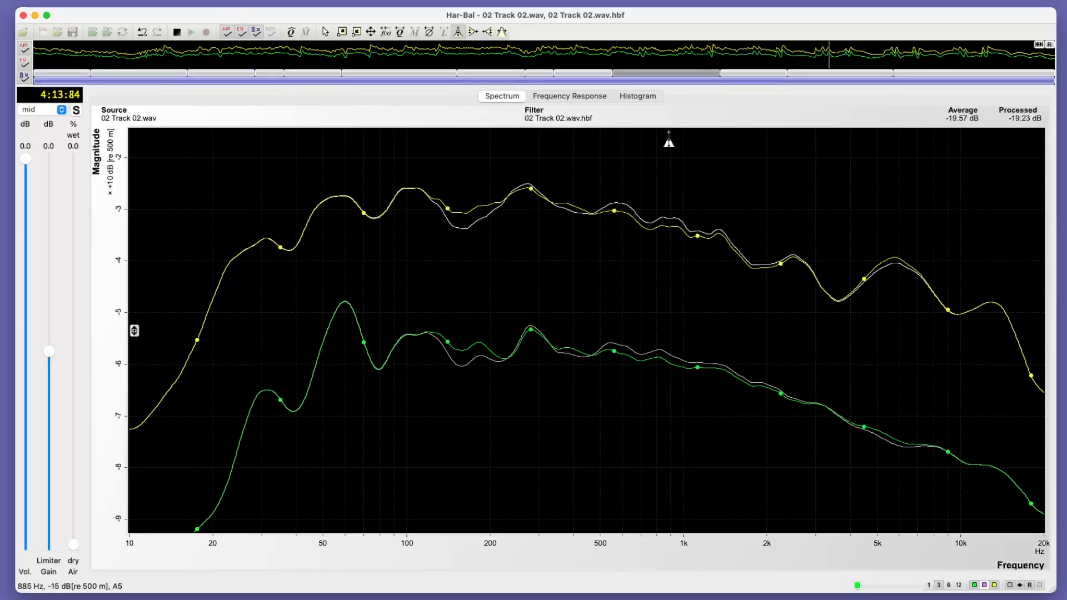
pyautogui.click(178, 33)
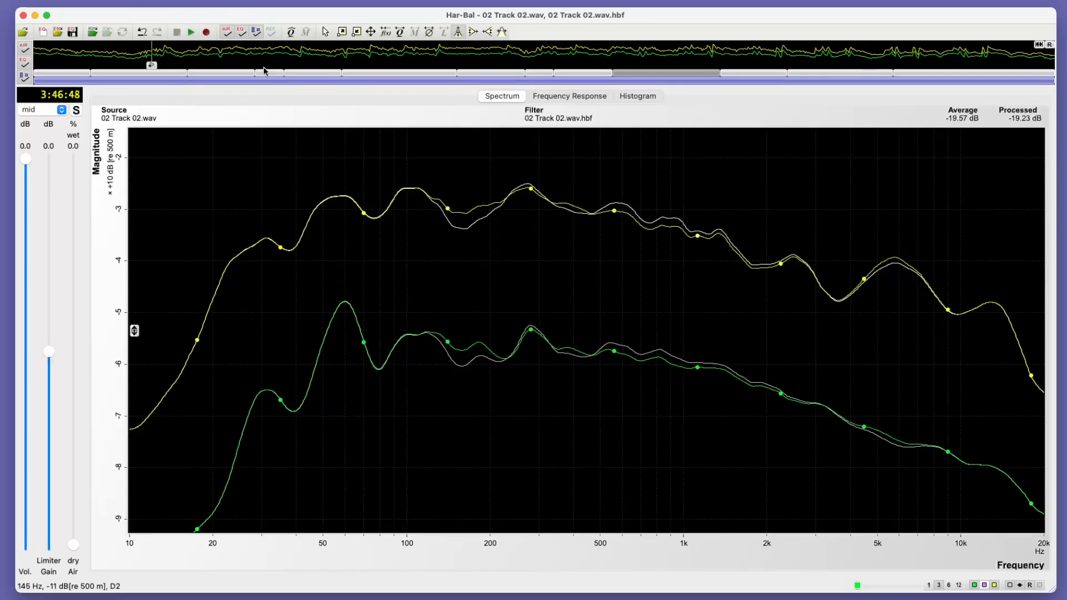
# Make the just-edited section the reference from the whole-track view and open the section ending at the mid-track break
pyautogui.click(1036, 50)
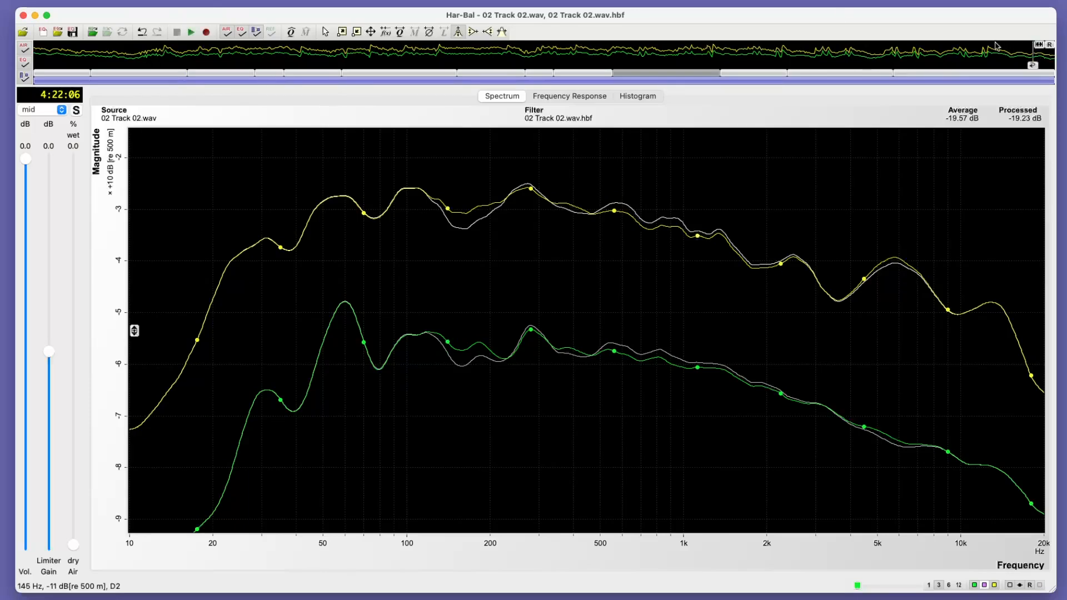
pyautogui.click(1036, 46)
pyautogui.click(652, 82)
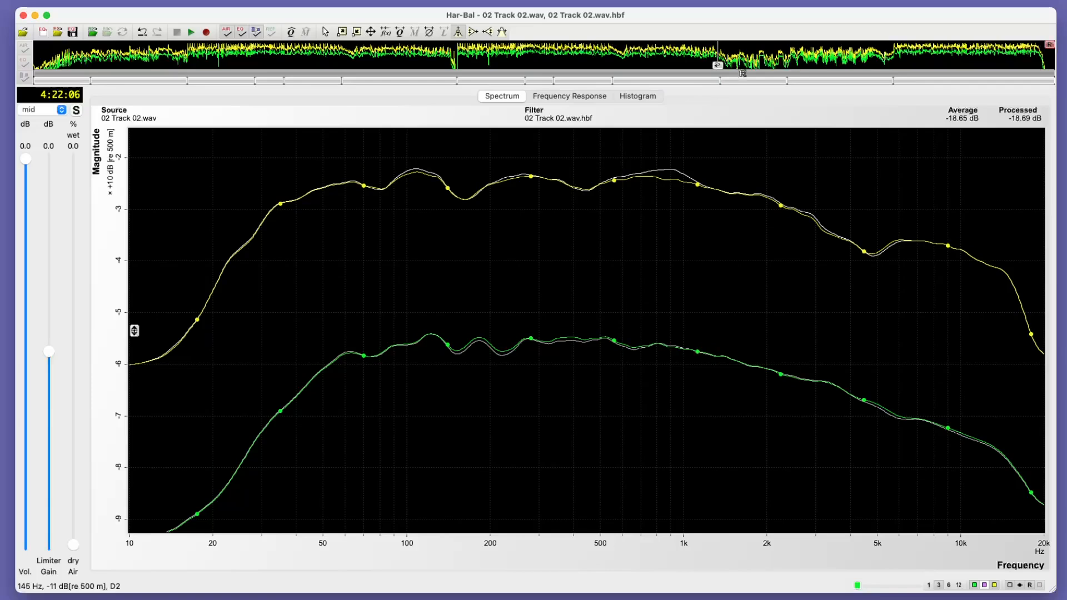
pyautogui.click(676, 82)
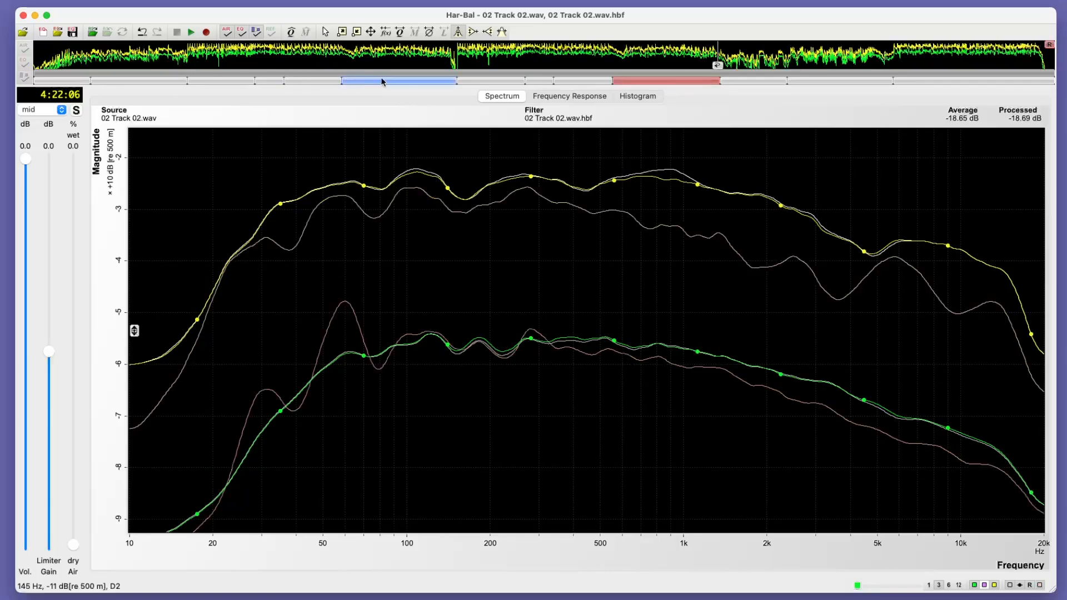
pyautogui.click(381, 82)
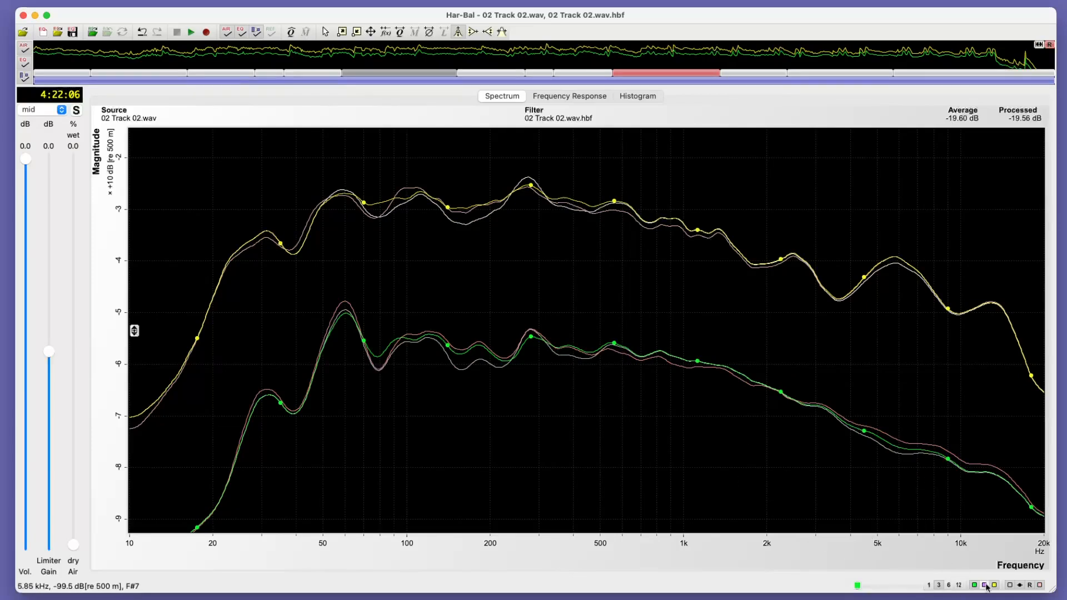
# Hide the unedited overlay and match the reference by lowering near 890 Hz and 1.4 kHz and raising near 200 Hz and 11.7 kHz
pyautogui.click(1010, 585)
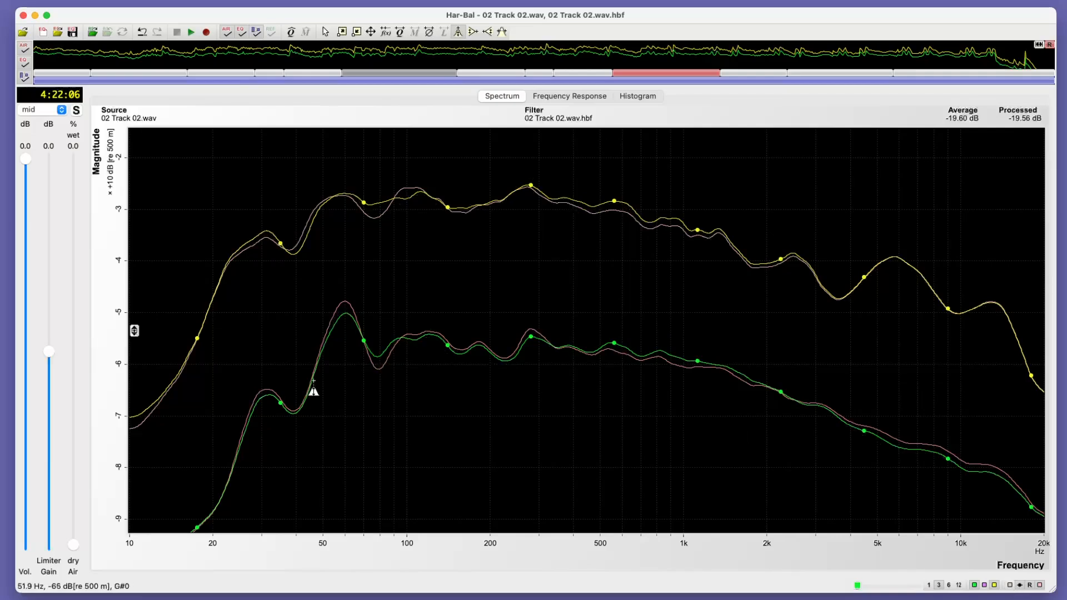
pyautogui.moveTo(669, 354); pyautogui.dragTo(669, 362)
pyautogui.moveTo(497, 363); pyautogui.dragTo(477, 361)
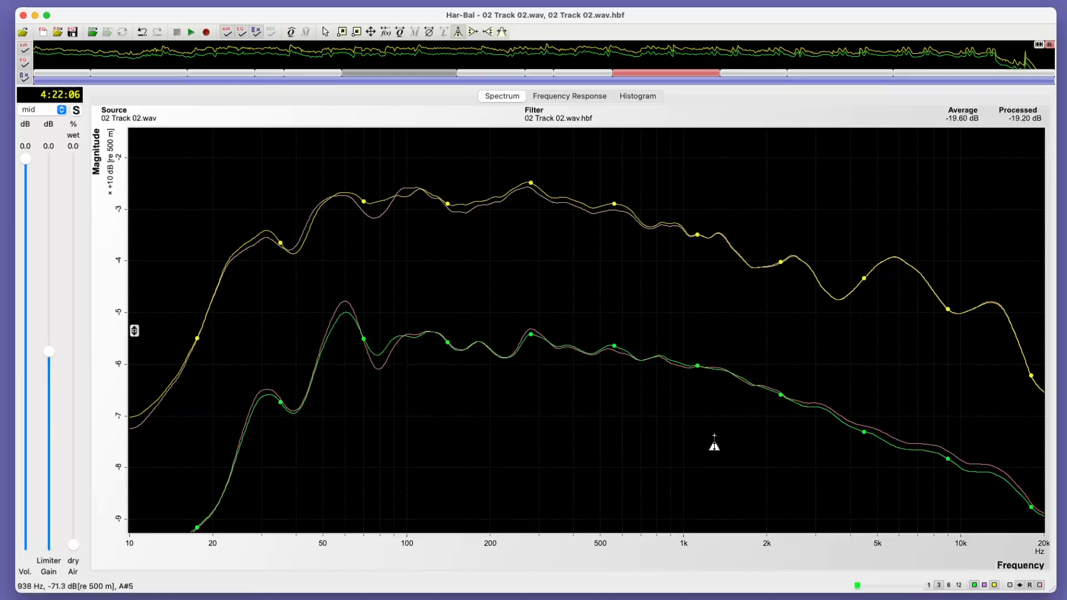
pyautogui.moveTo(981, 489); pyautogui.dragTo(979, 465)
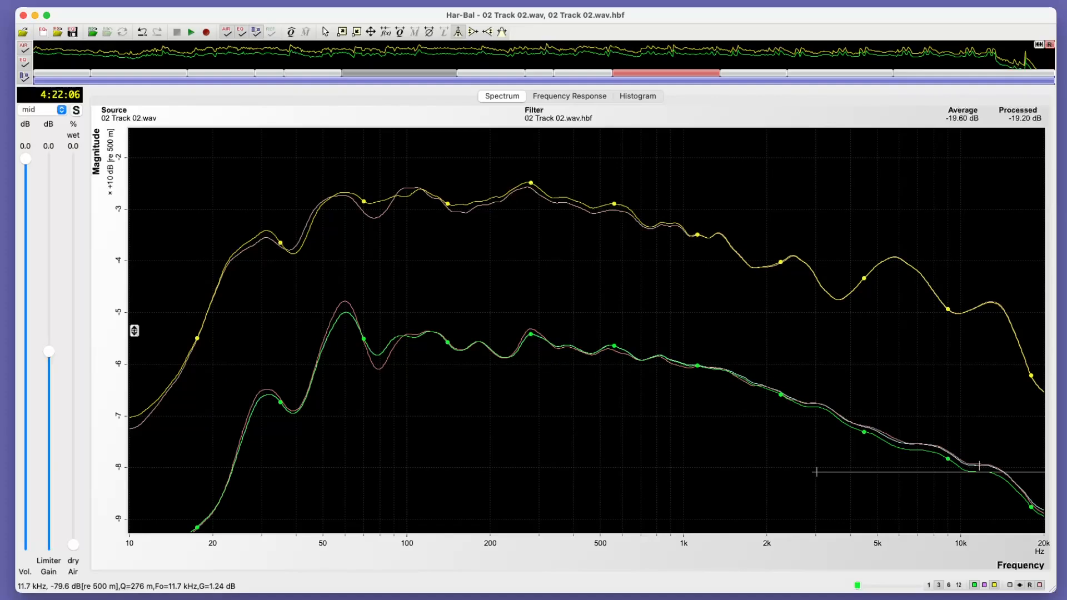
pyautogui.moveTo(726, 369); pyautogui.dragTo(726, 373)
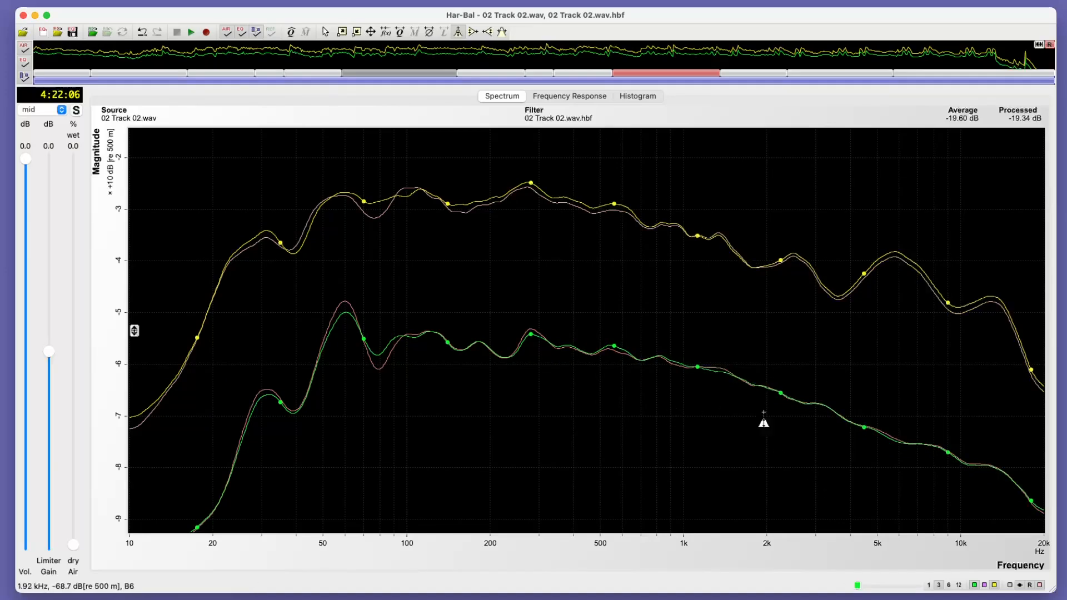
# Audition the matched section from 1:59:86, return to the whole-track view and clear the reference section
pyautogui.click(77, 54)
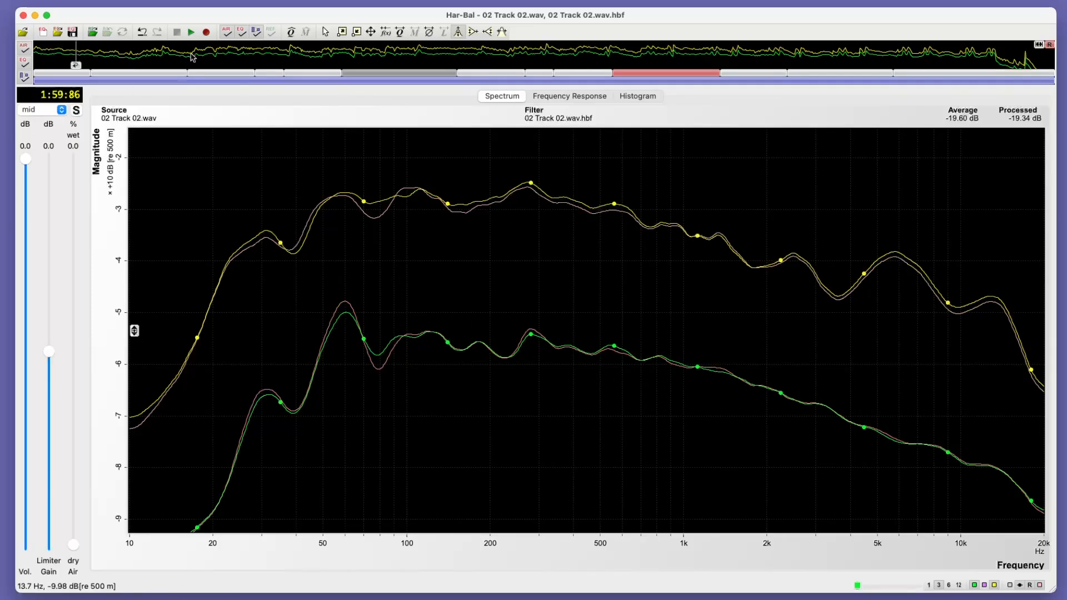
pyautogui.click(191, 33)
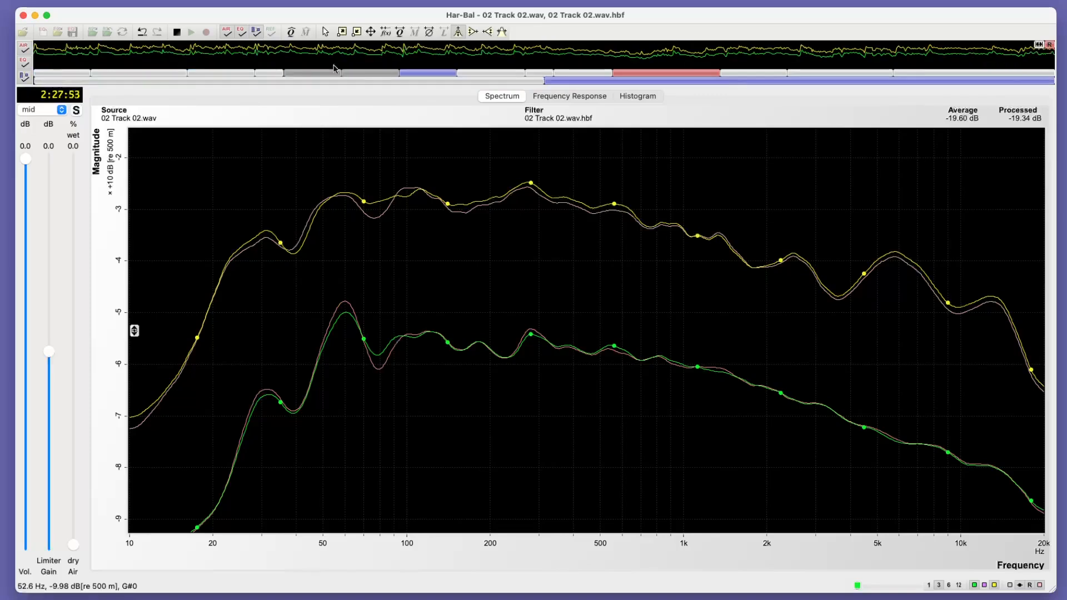
pyautogui.click(433, 73)
pyautogui.click(1038, 46)
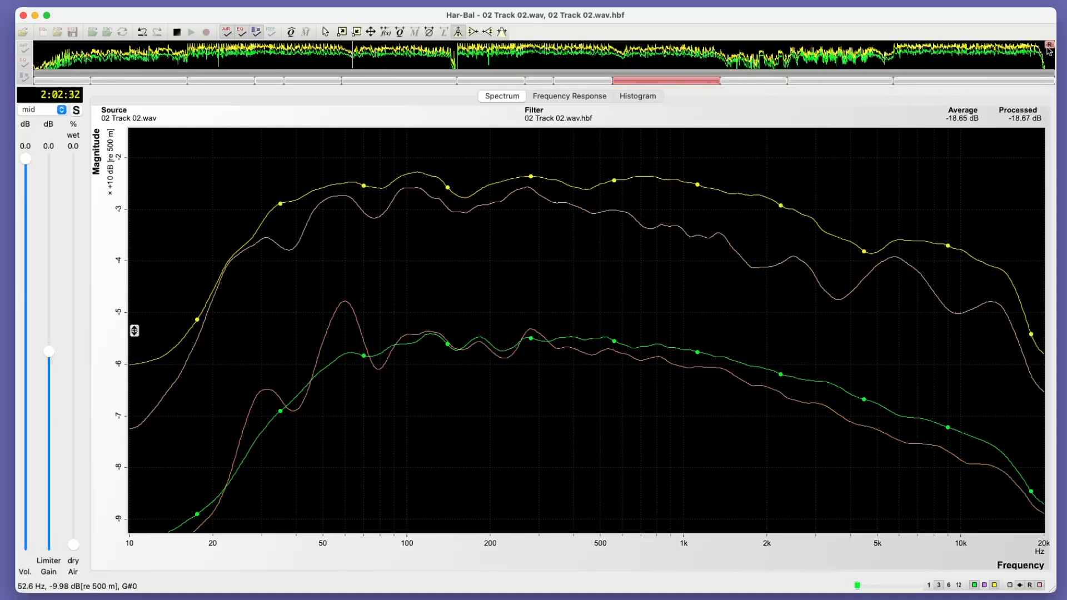
pyautogui.click(1049, 46)
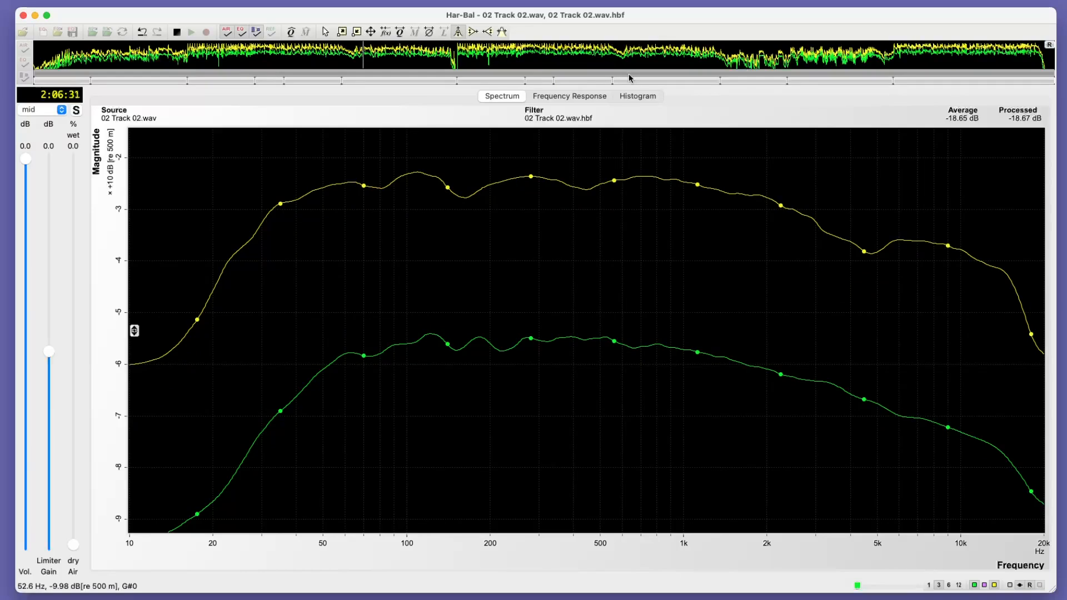
# Open the quiet section after the former reference section, set the resolution to 12 and lower the peaks near 460 Hz
pyautogui.click(625, 71)
pyautogui.click(744, 75)
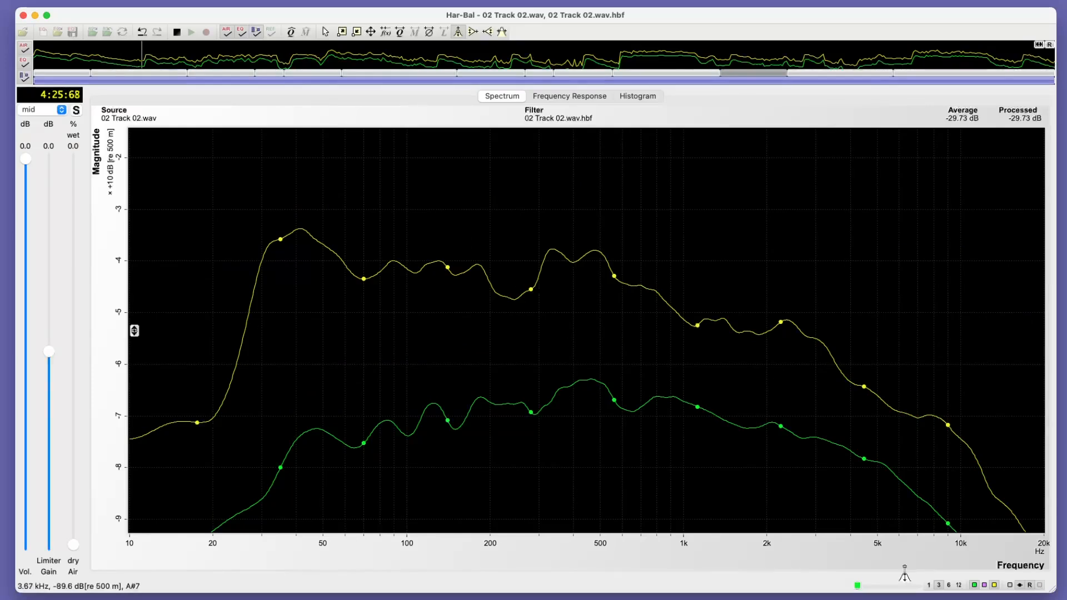
pyautogui.click(958, 585)
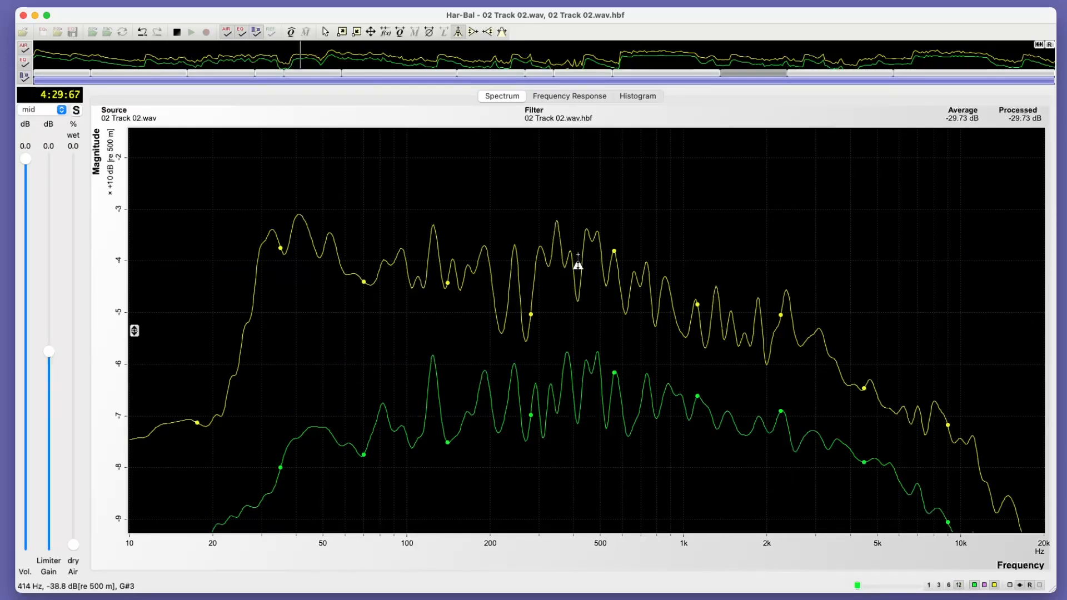
pyautogui.moveTo(591, 369); pyautogui.dragTo(592, 386)
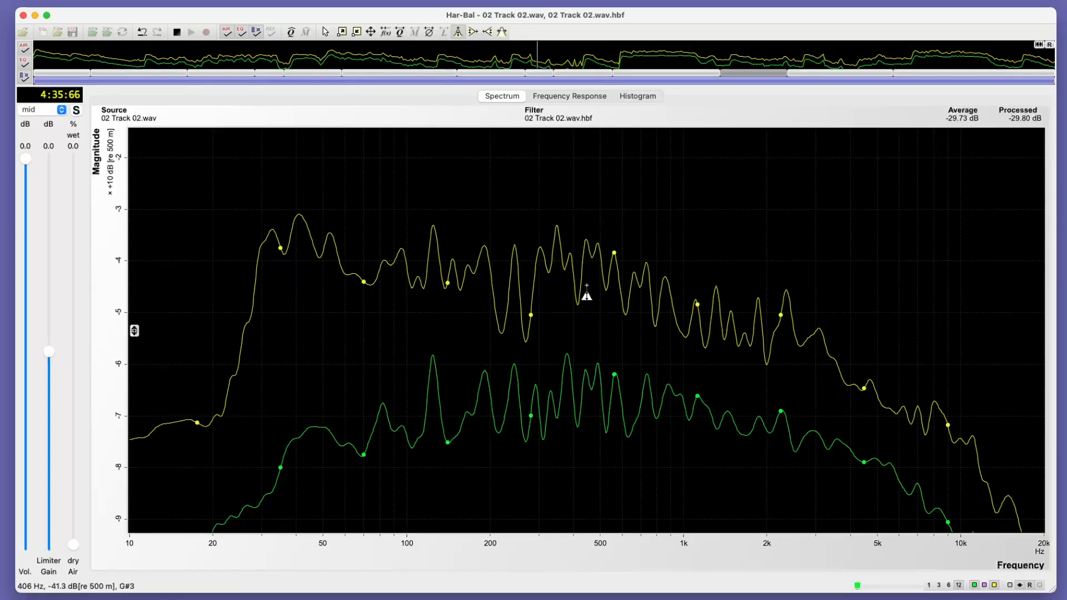
# Overlay the unedited spectrum and raise the curves between about 240 and 295 Hz in the quiet section
pyautogui.click(1013, 585)
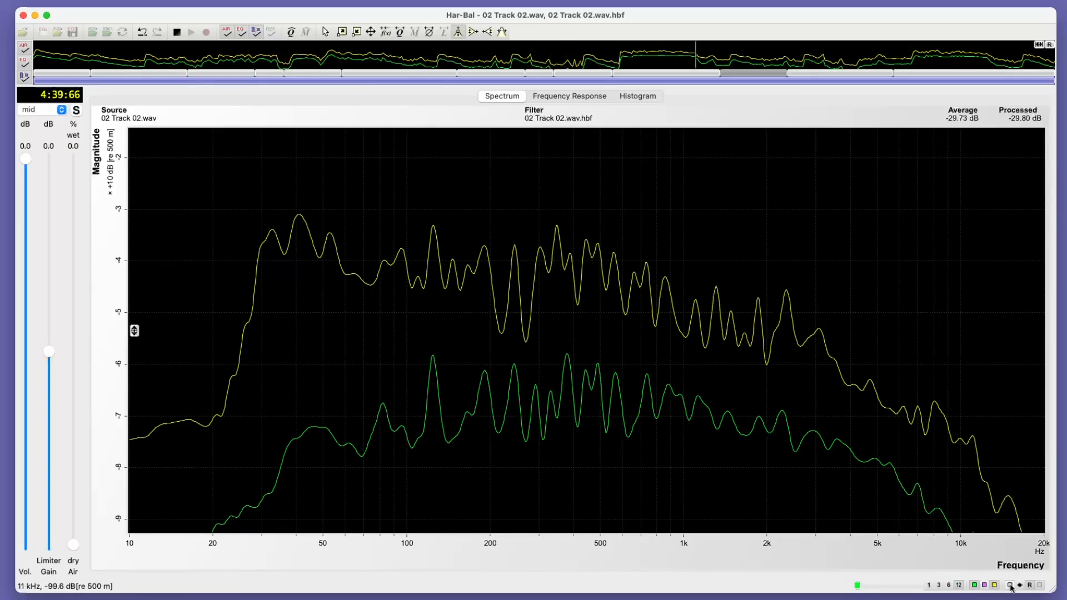
pyautogui.click(1012, 587)
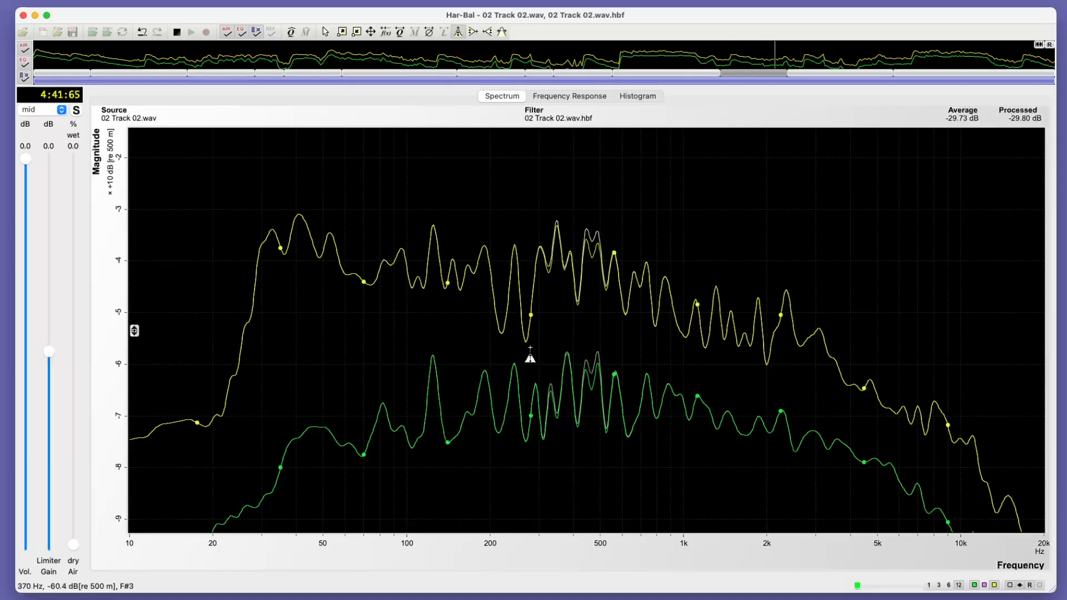
pyautogui.moveTo(537, 256); pyautogui.dragTo(514, 234)
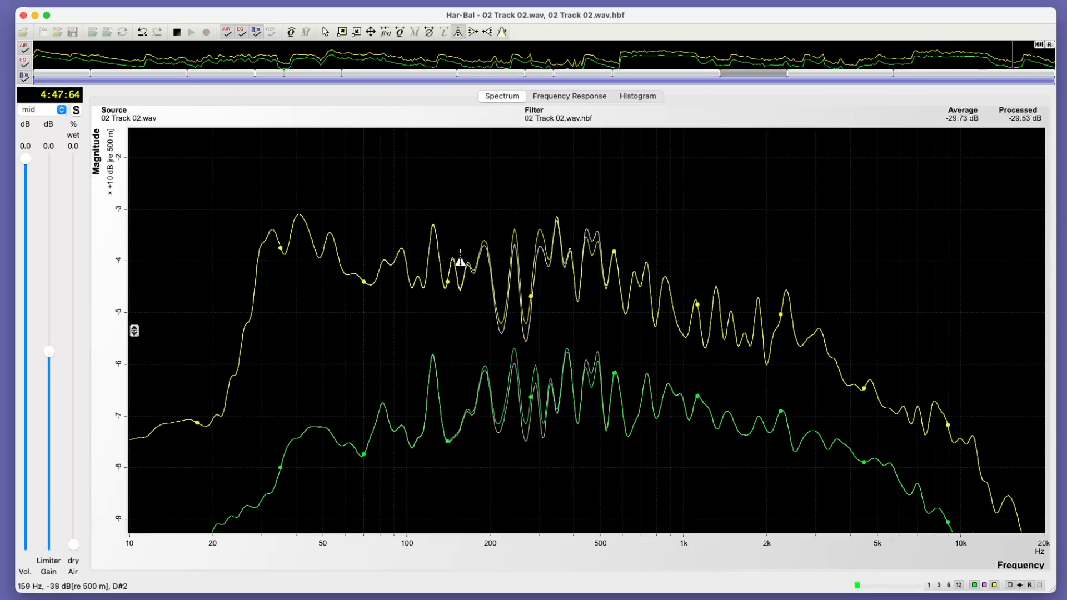
# Raise the curves near 80 Hz and 150 Hz, lower the peak near 2.3 kHz and fill the dip near 2.6 kHz in the quiet section
pyautogui.moveTo(450, 259); pyautogui.dragTo(443, 243)
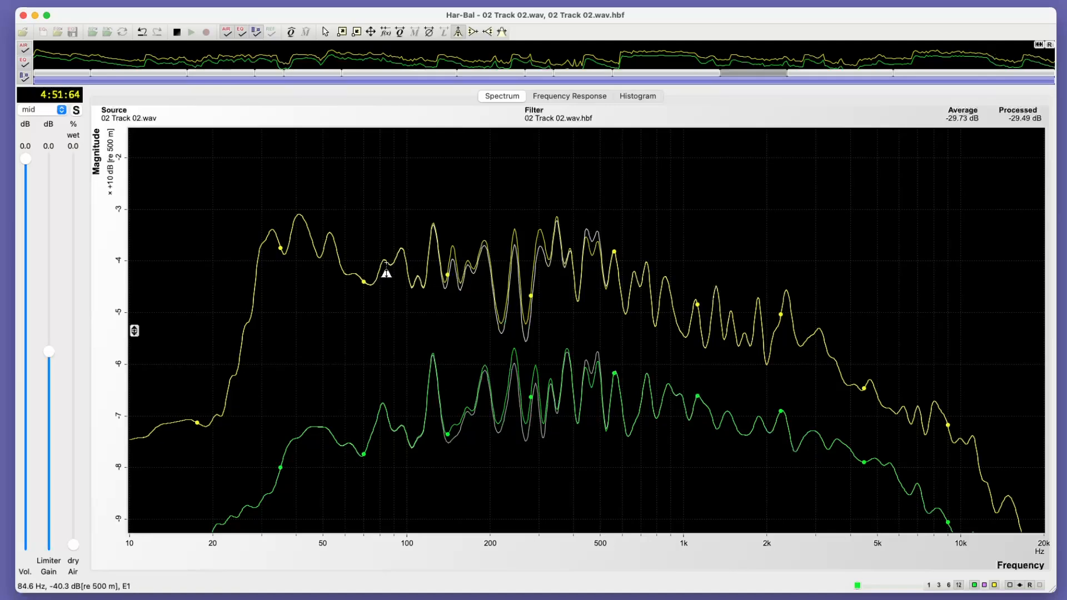
pyautogui.moveTo(377, 415); pyautogui.dragTo(374, 401)
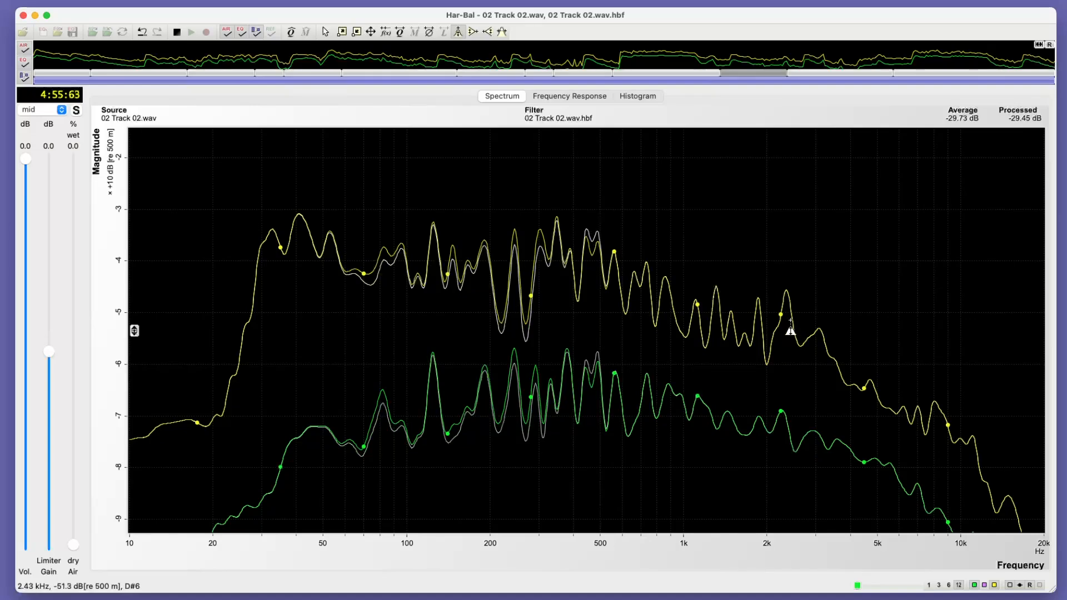
pyautogui.moveTo(791, 331); pyautogui.dragTo(788, 323)
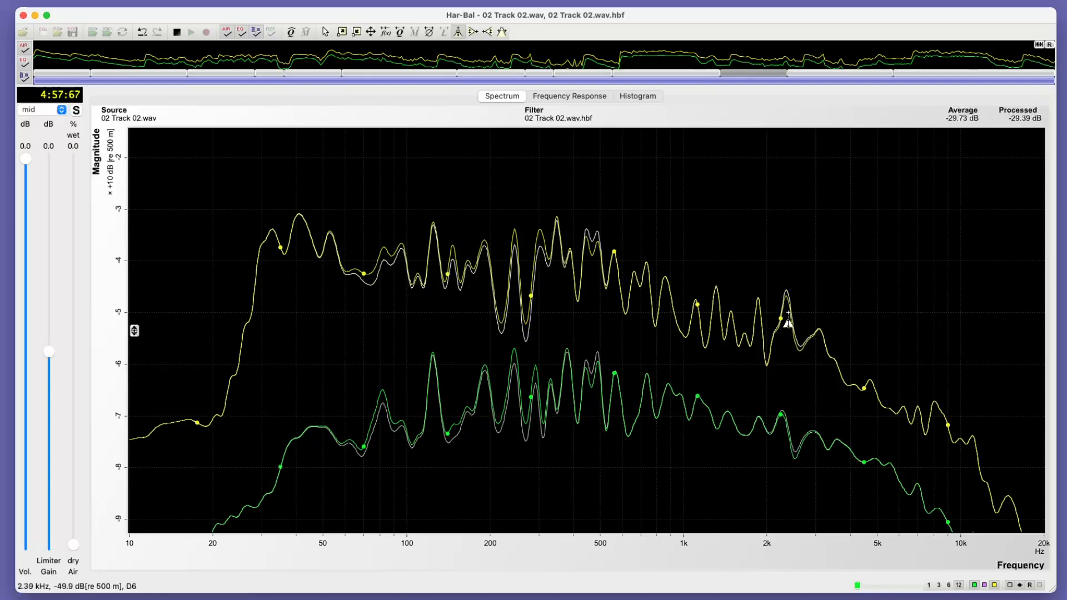
# Audition the quiet section from about 4:24 with and without the EQ, comparing its curves at resolutions 3 and 12
pyautogui.click(98, 53)
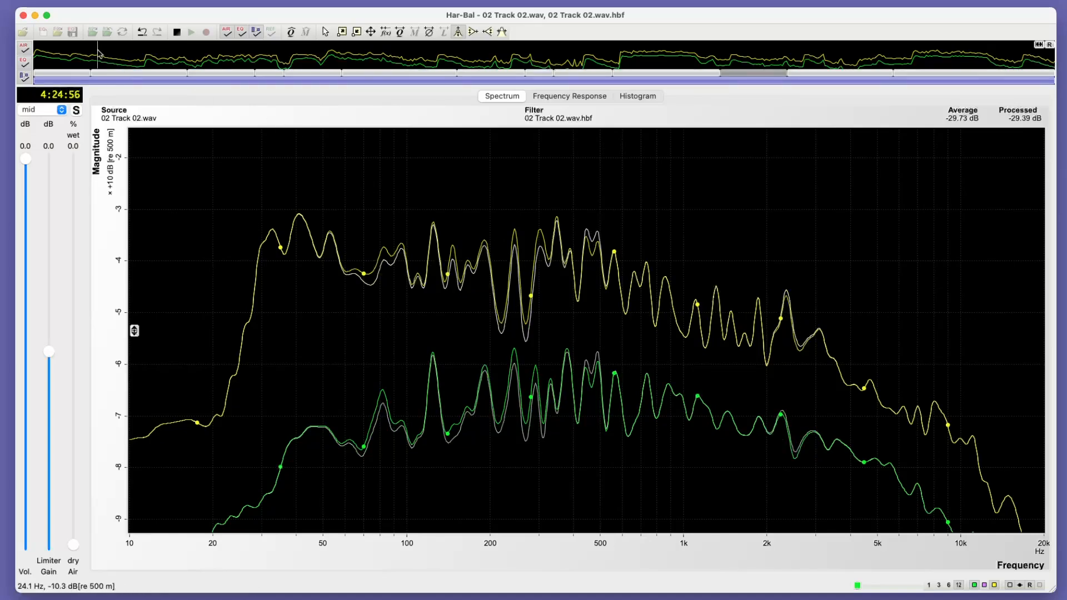
pyautogui.click(240, 34)
pyautogui.click(241, 35)
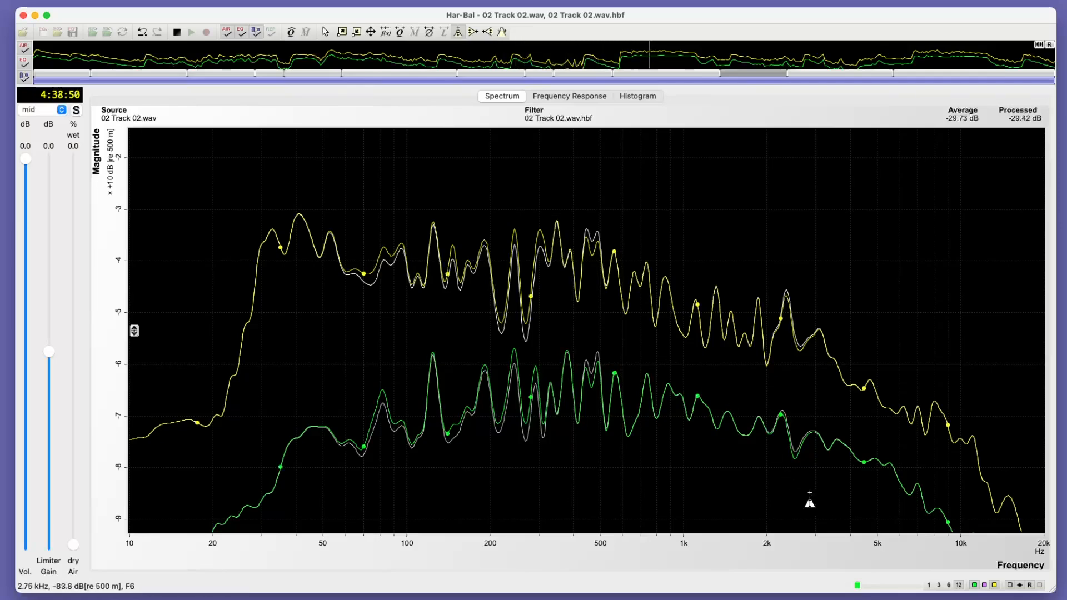
pyautogui.click(939, 585)
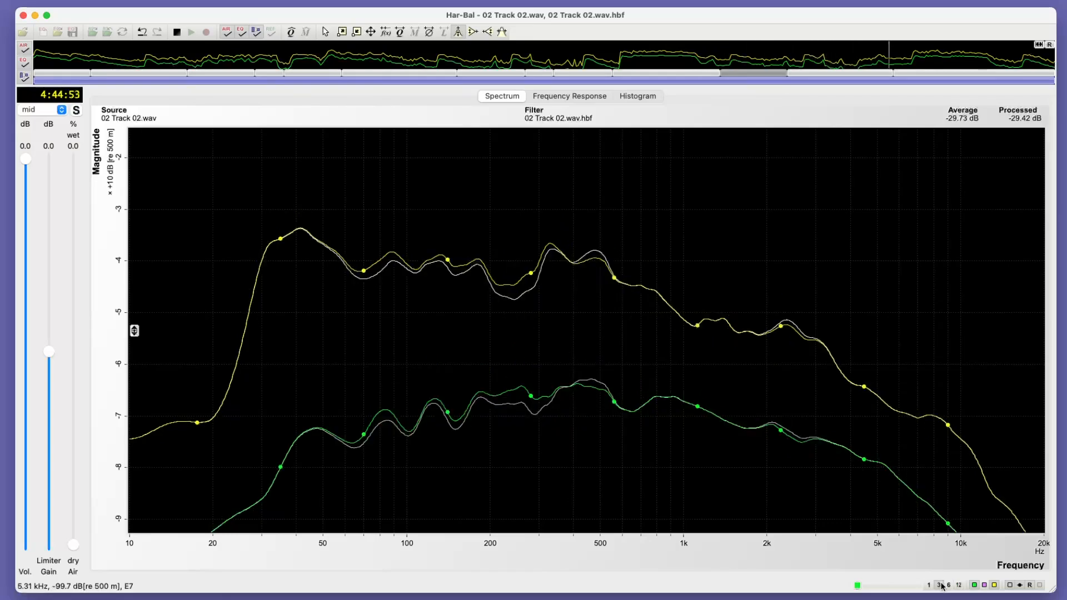
pyautogui.click(962, 586)
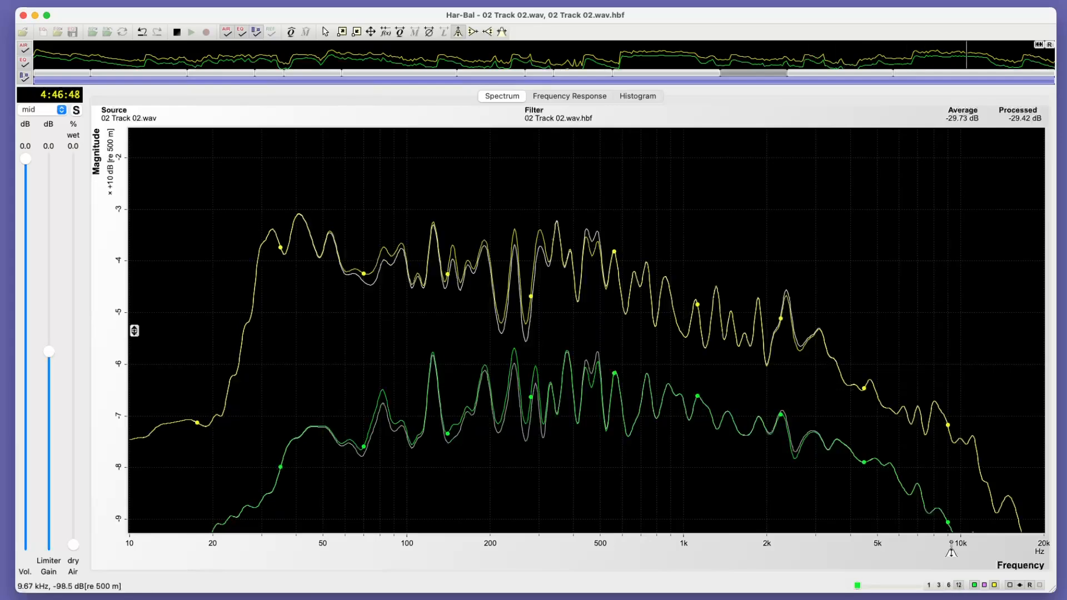
# Open the section following the quiet one, raise the curves near 240 to 290 Hz and 6.2 kHz, and lower them near 1 kHz
pyautogui.click(1042, 46)
pyautogui.click(792, 81)
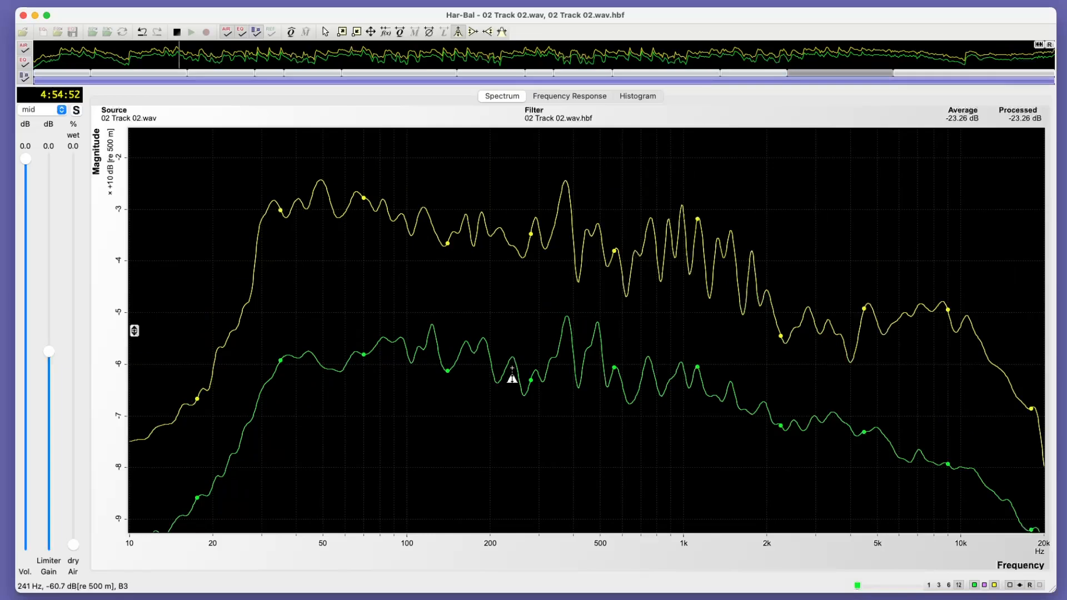
pyautogui.moveTo(512, 378); pyautogui.dragTo(532, 365)
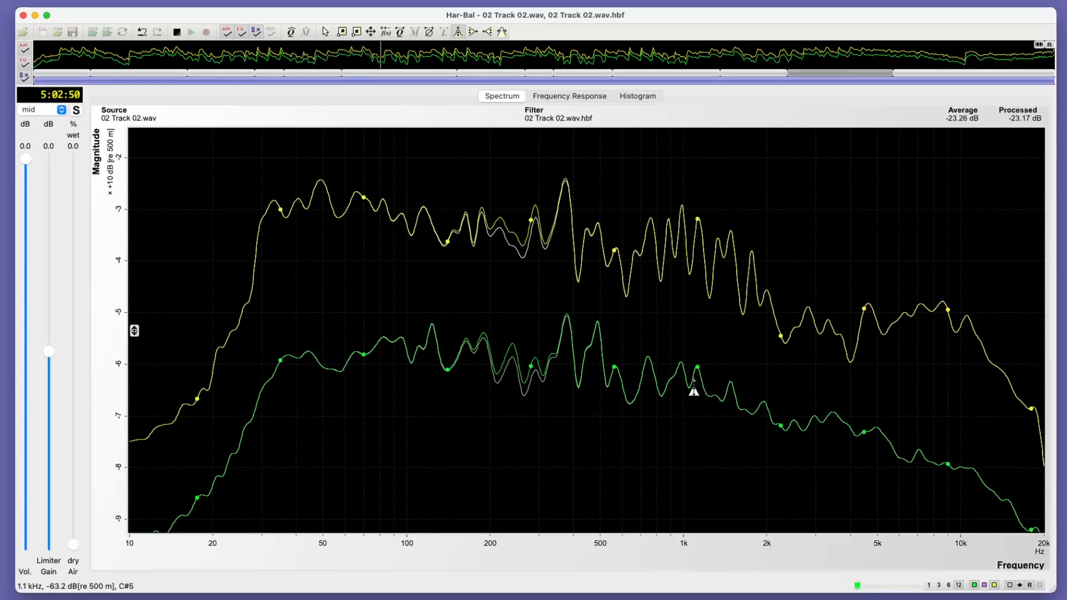
pyautogui.moveTo(688, 370); pyautogui.dragTo(695, 376)
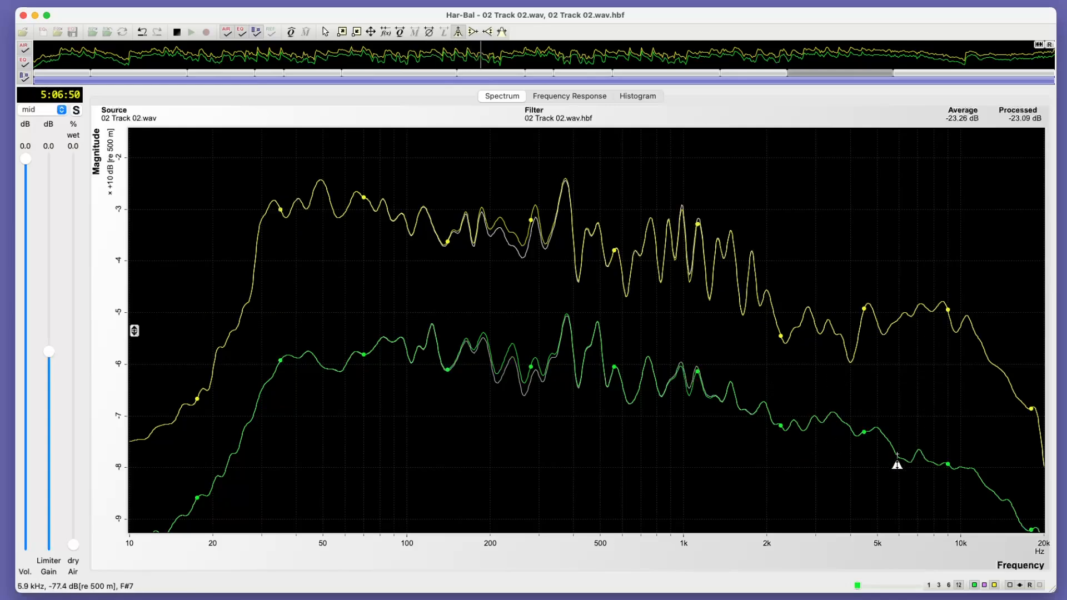
pyautogui.moveTo(903, 456); pyautogui.dragTo(900, 438)
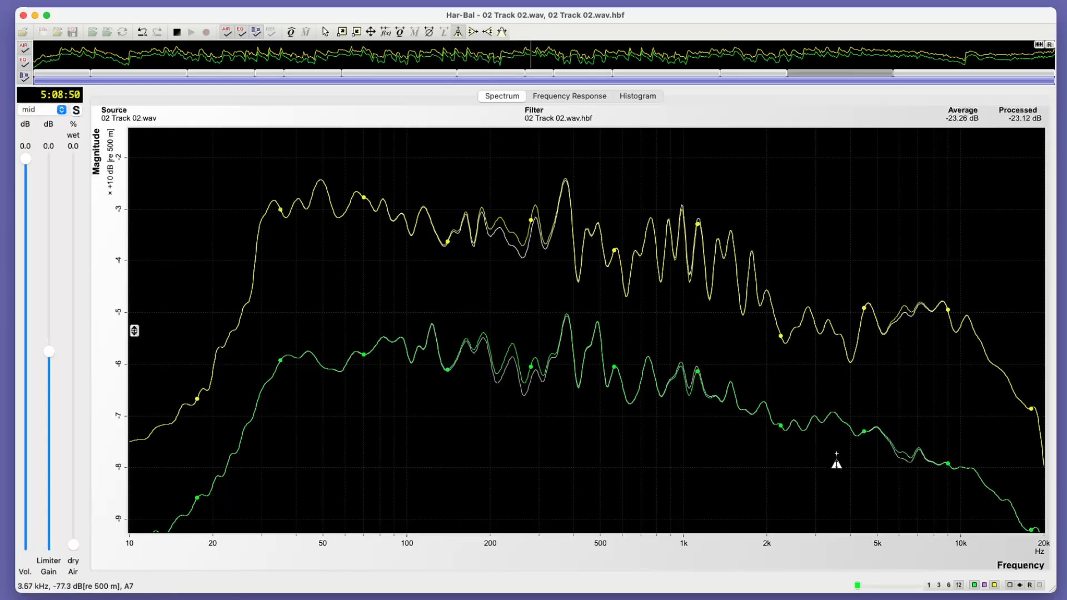
# Raise the curves near 2.3 kHz and lower them near 4 kHz, checking the shape at resolution 3 before restoring 12
pyautogui.moveTo(785, 429); pyautogui.dragTo(773, 425)
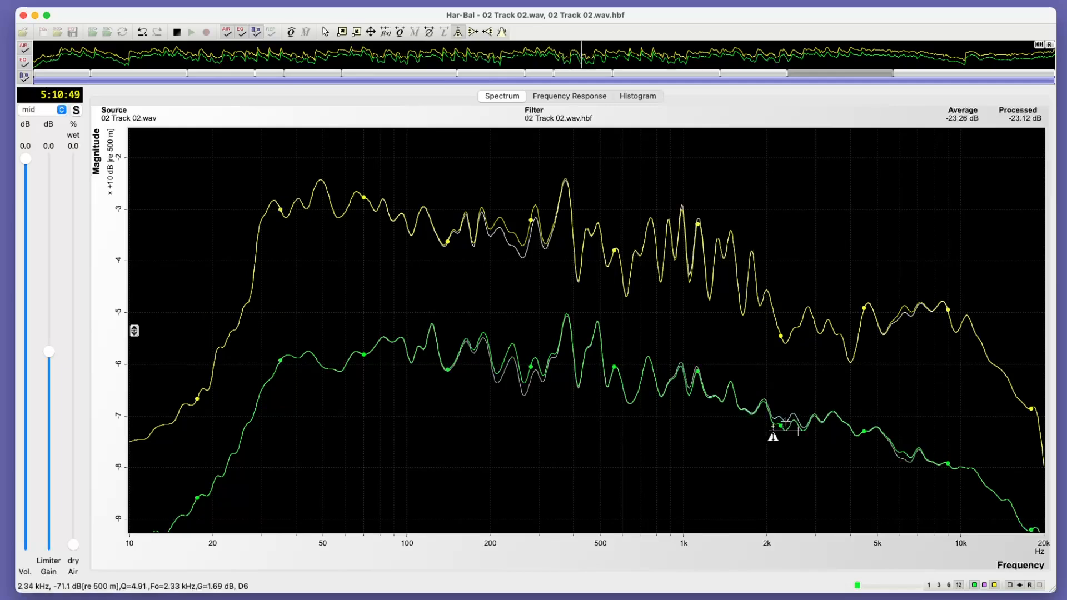
pyautogui.moveTo(848, 425); pyautogui.dragTo(850, 440)
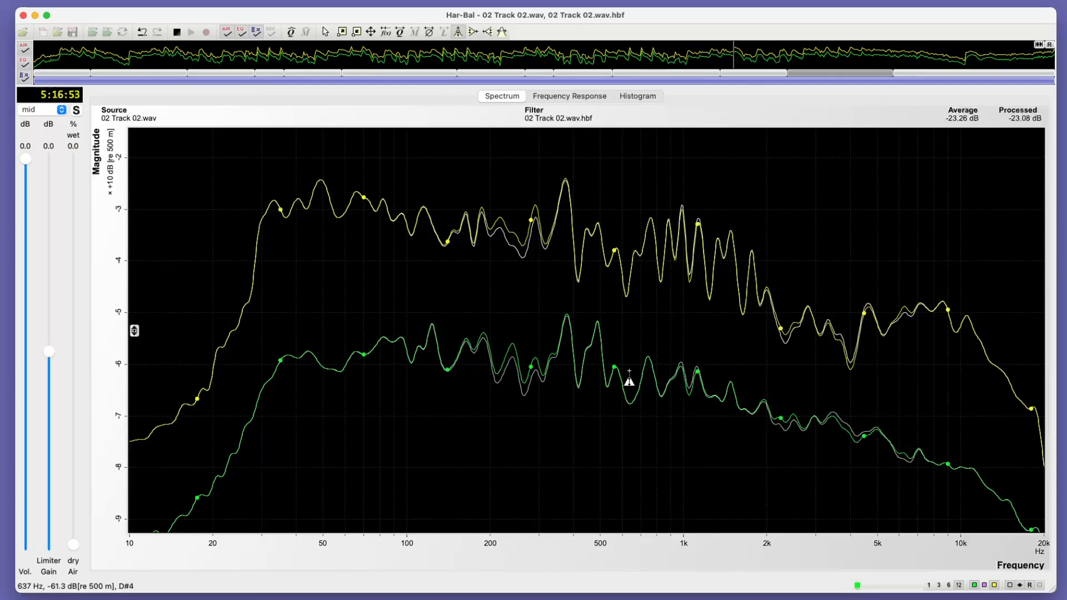
pyautogui.click(938, 585)
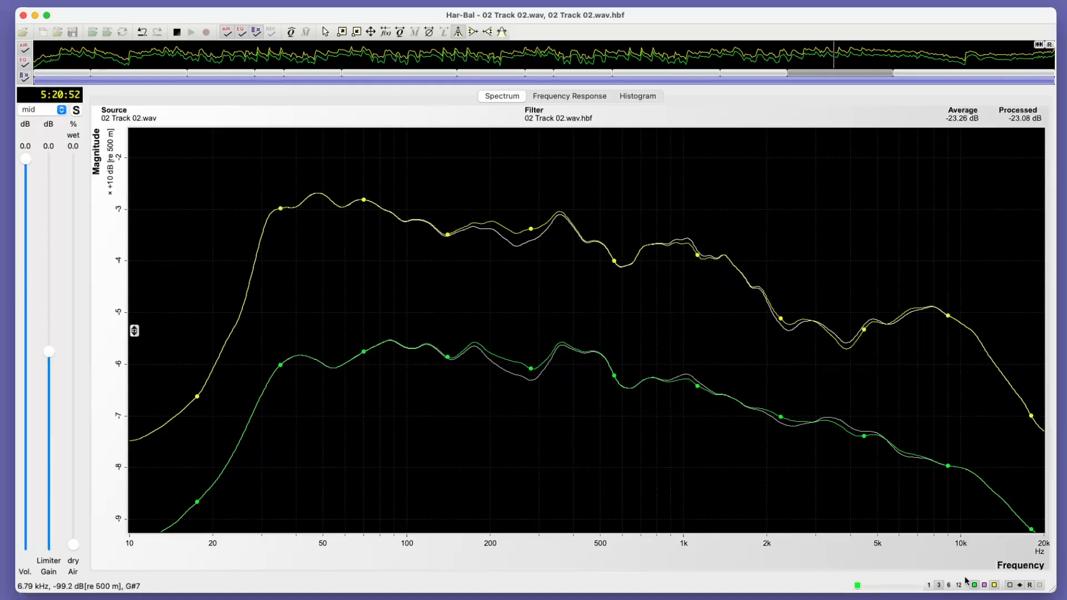
pyautogui.click(958, 585)
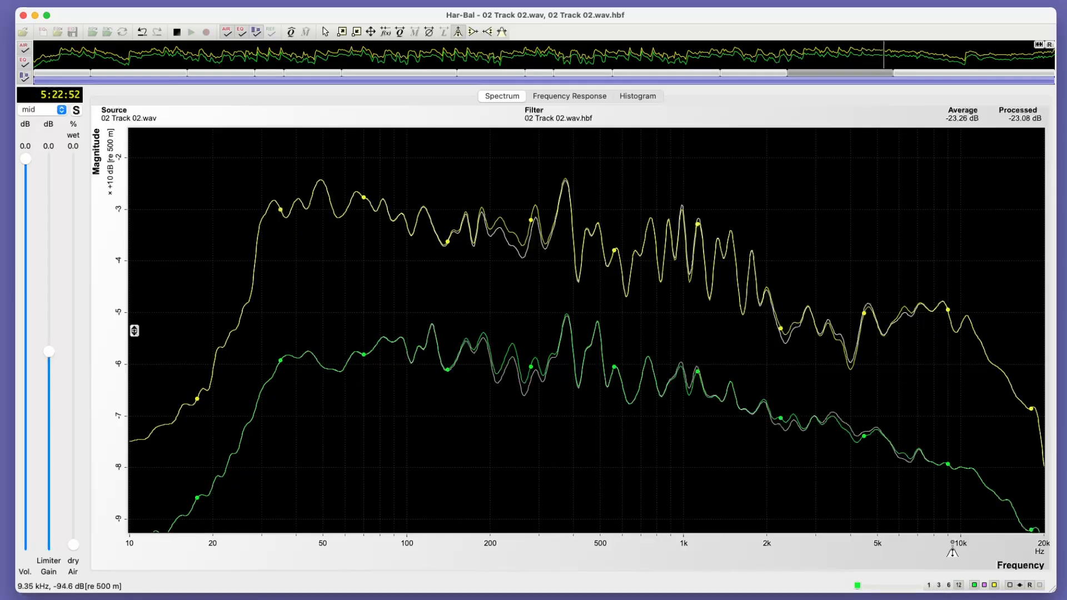
# Open the final section of the track, raise the curves near 175 Hz and lower the peaks near 110 Hz
pyautogui.click(1038, 46)
pyautogui.click(938, 82)
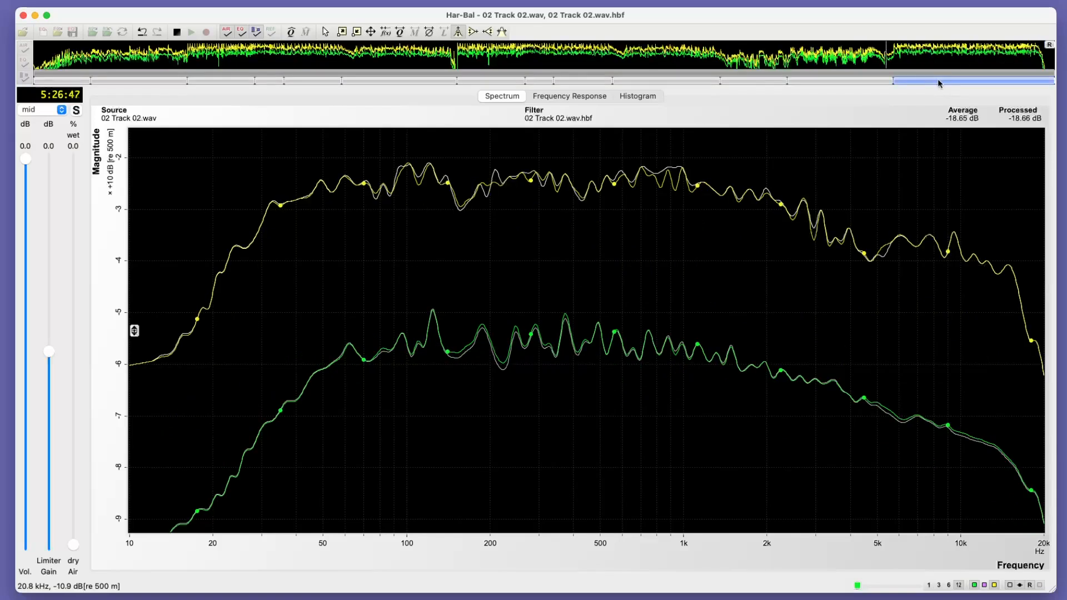
pyautogui.click(937, 84)
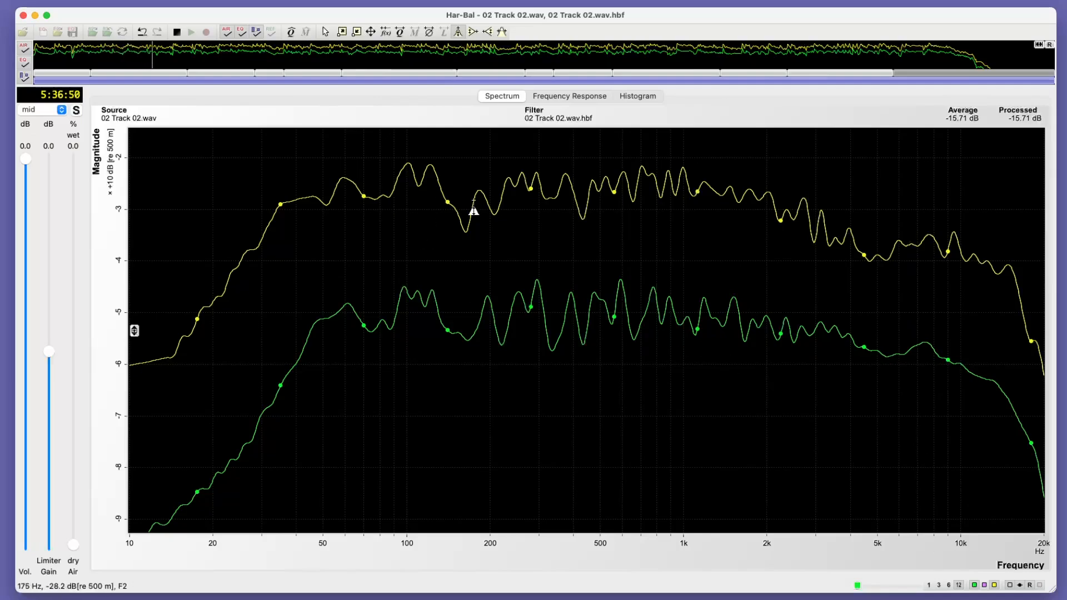
pyautogui.moveTo(473, 199); pyautogui.dragTo(473, 171)
pyautogui.moveTo(477, 318); pyautogui.dragTo(477, 310)
pyautogui.moveTo(417, 291); pyautogui.dragTo(418, 299)
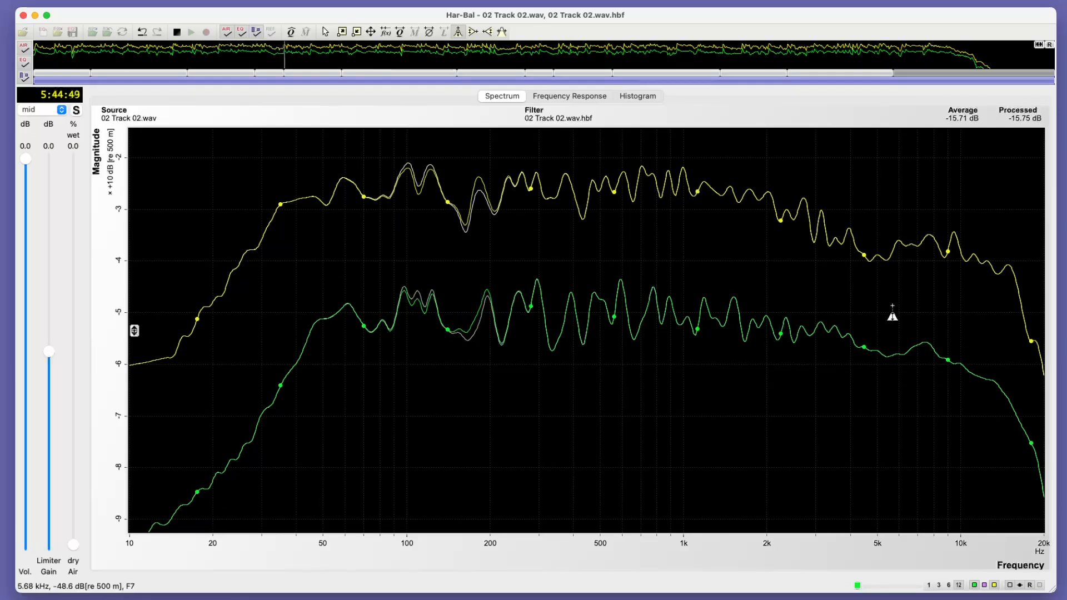
# Raise the final section near 5 kHz and 15 kHz, lower it near 7.5 kHz and return to the whole-track view
pyautogui.moveTo(880, 355); pyautogui.dragTo(935, 355)
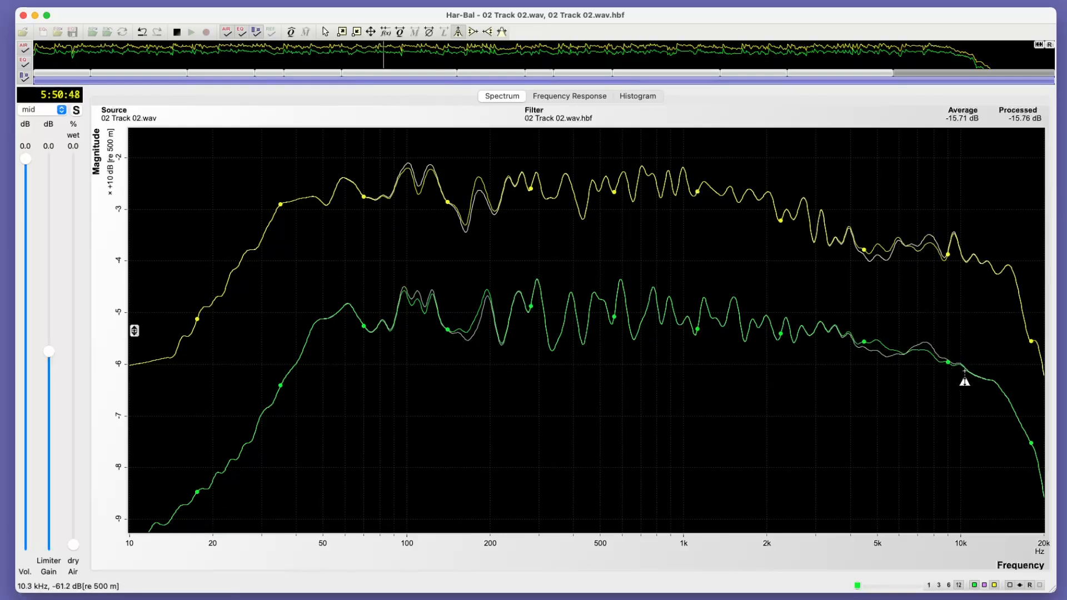
pyautogui.moveTo(1012, 414)
pyautogui.mouseDown()
pyautogui.moveTo(1007, 405)
pyautogui.moveTo(1019, 414)
pyautogui.mouseUp()
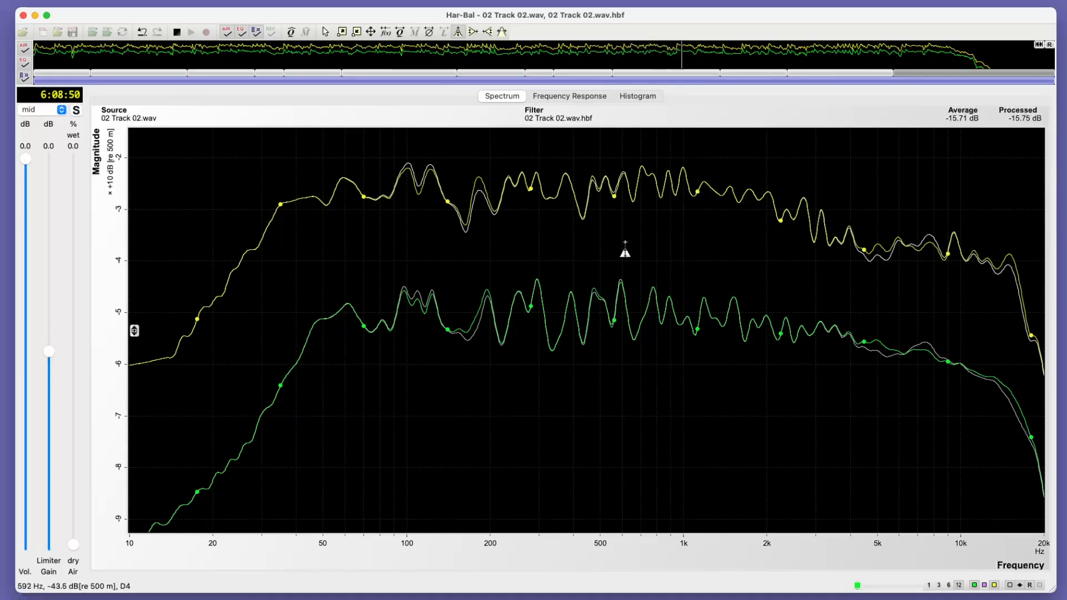
pyautogui.click(1038, 47)
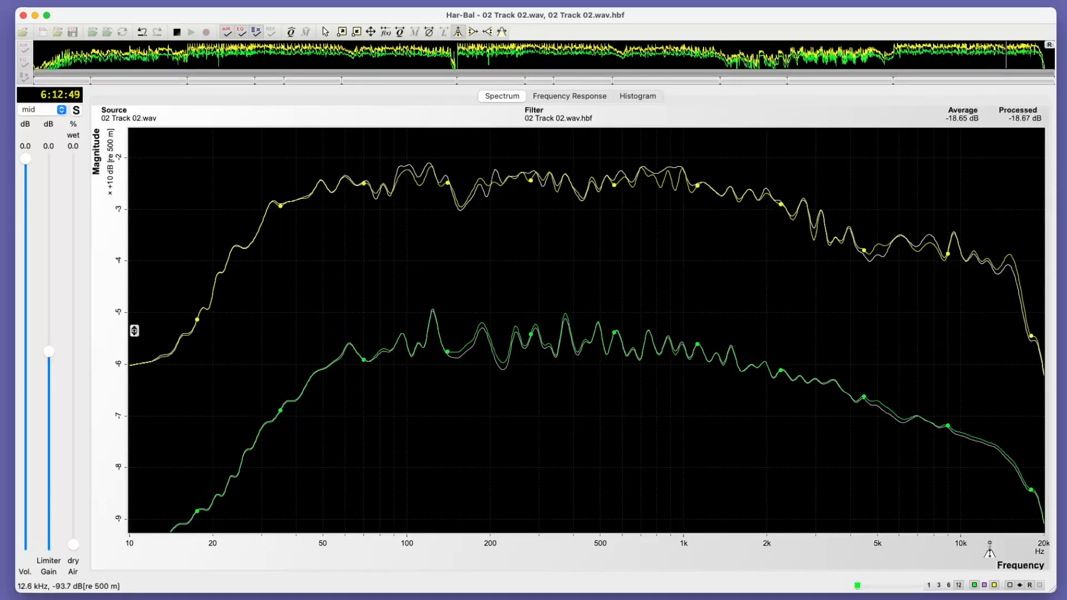
# Show the live playback spectrum, stop playback and move the playback start to 0:00:00
pyautogui.click(983, 585)
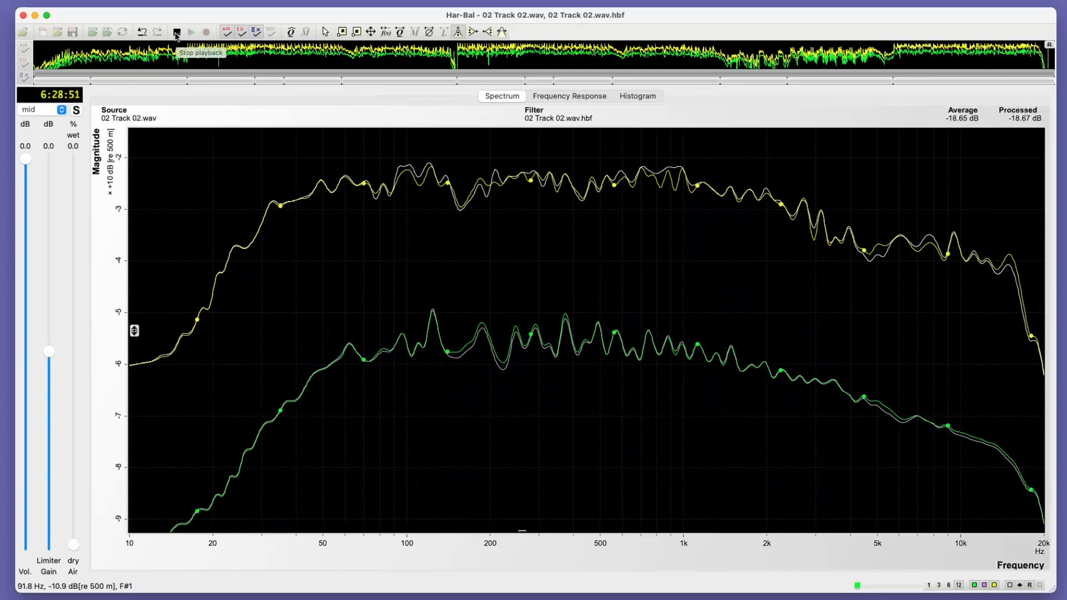
pyautogui.click(176, 33)
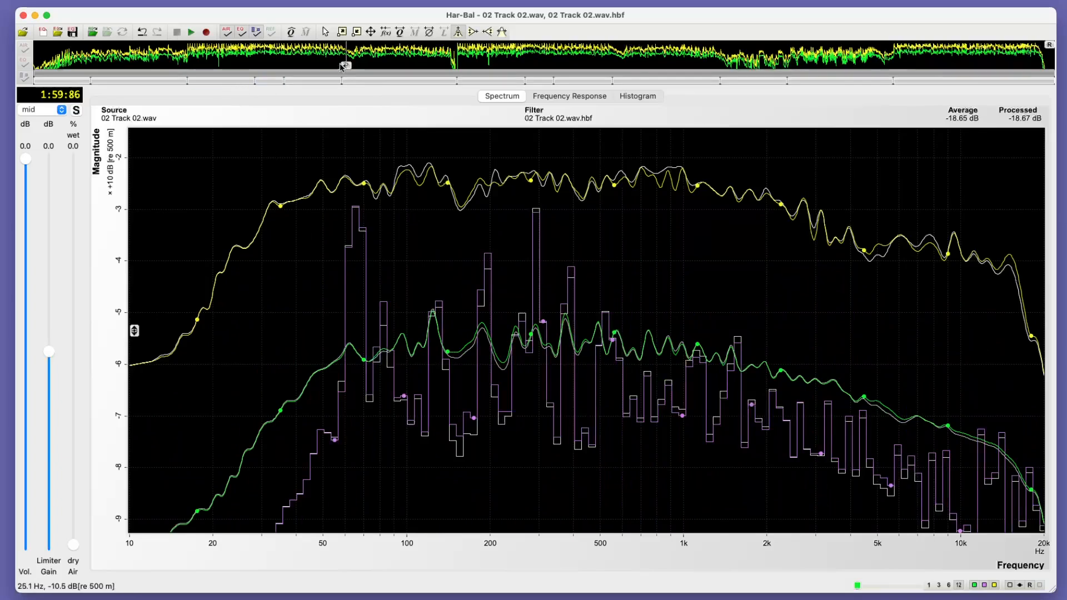
pyautogui.moveTo(332, 54); pyautogui.dragTo(2, 54)
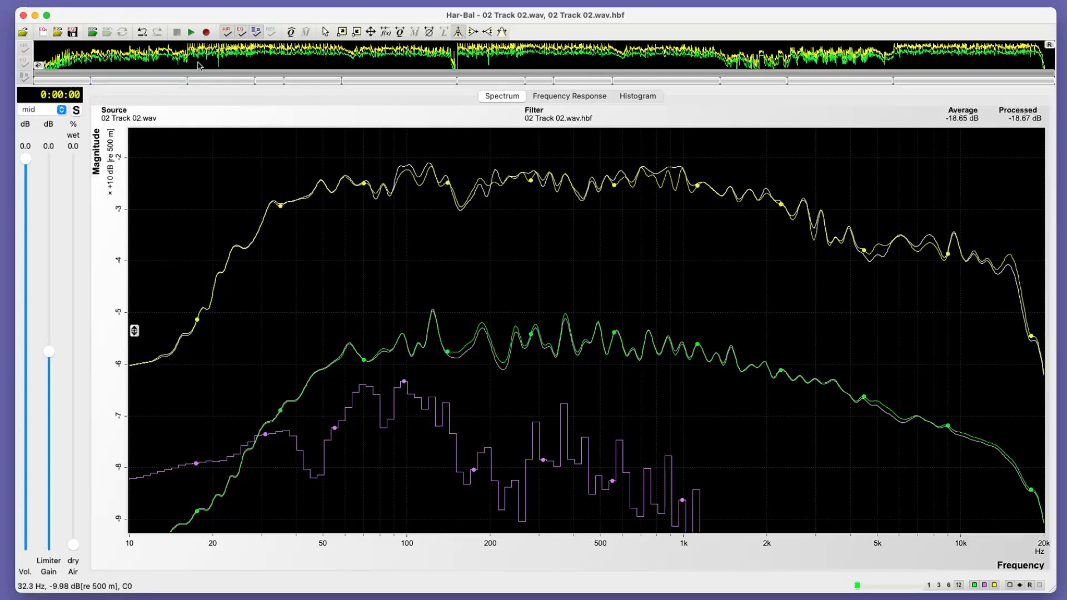
# Play the mastered track from the start, audition spots across its sections up to the final one, and stop playback
pyautogui.click(189, 34)
pyautogui.click(219, 70)
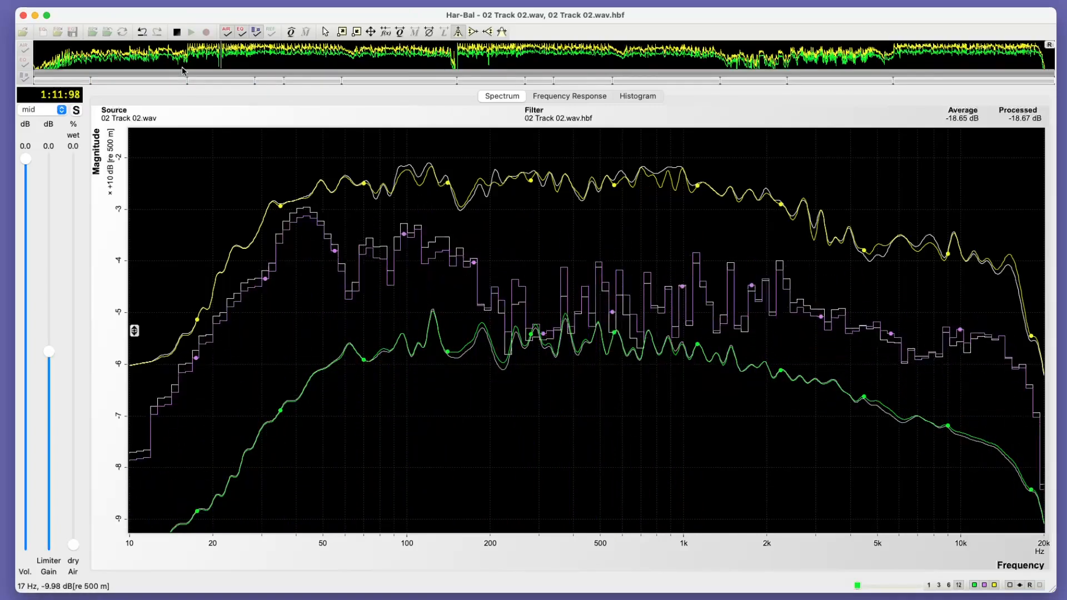
pyautogui.click(921, 60)
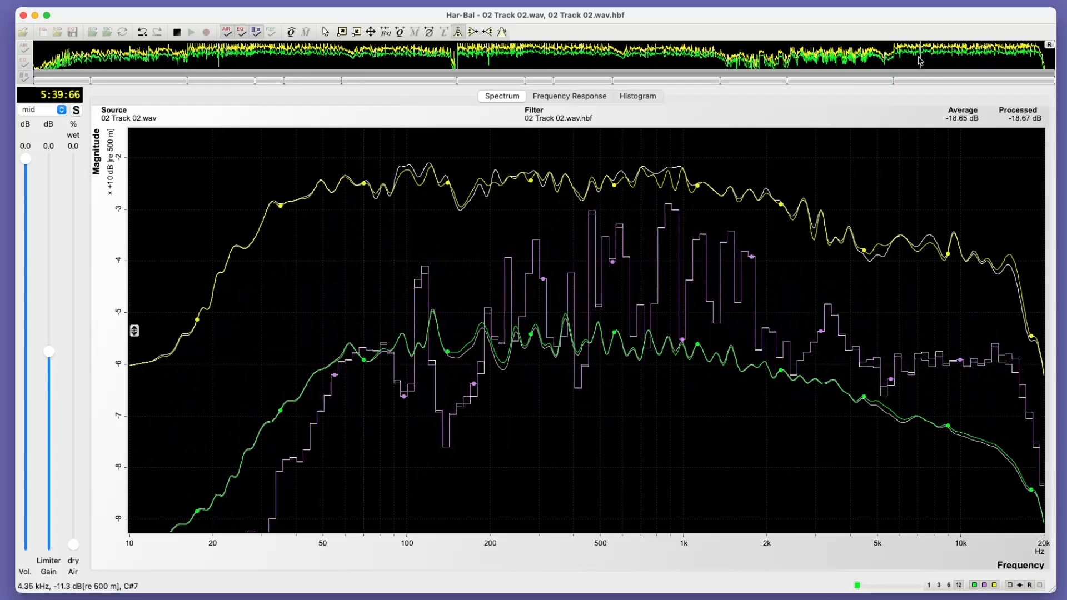
pyautogui.click(266, 58)
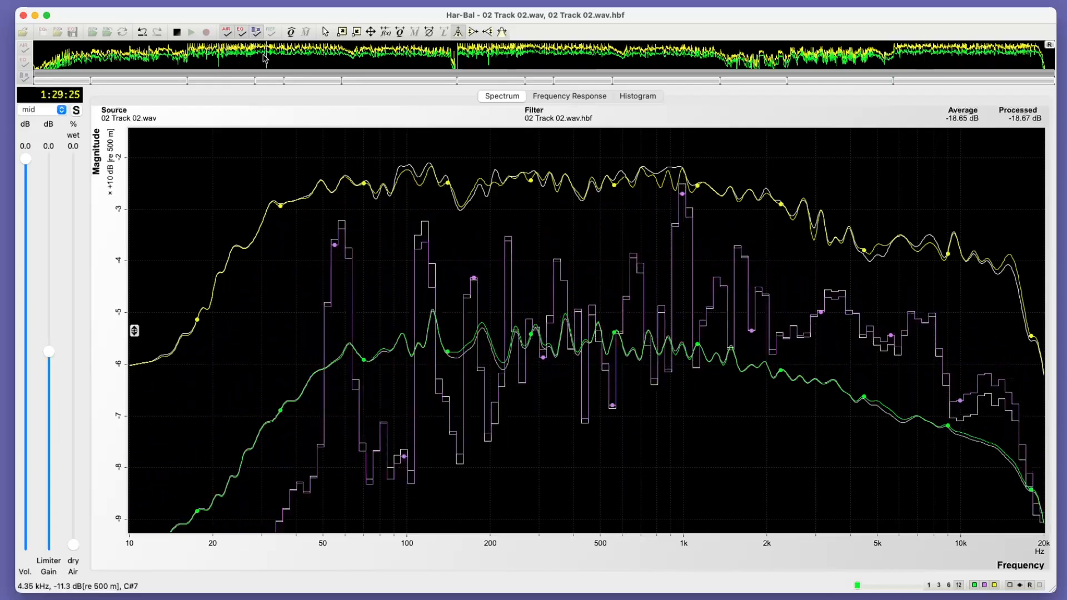
pyautogui.click(300, 57)
pyautogui.click(481, 83)
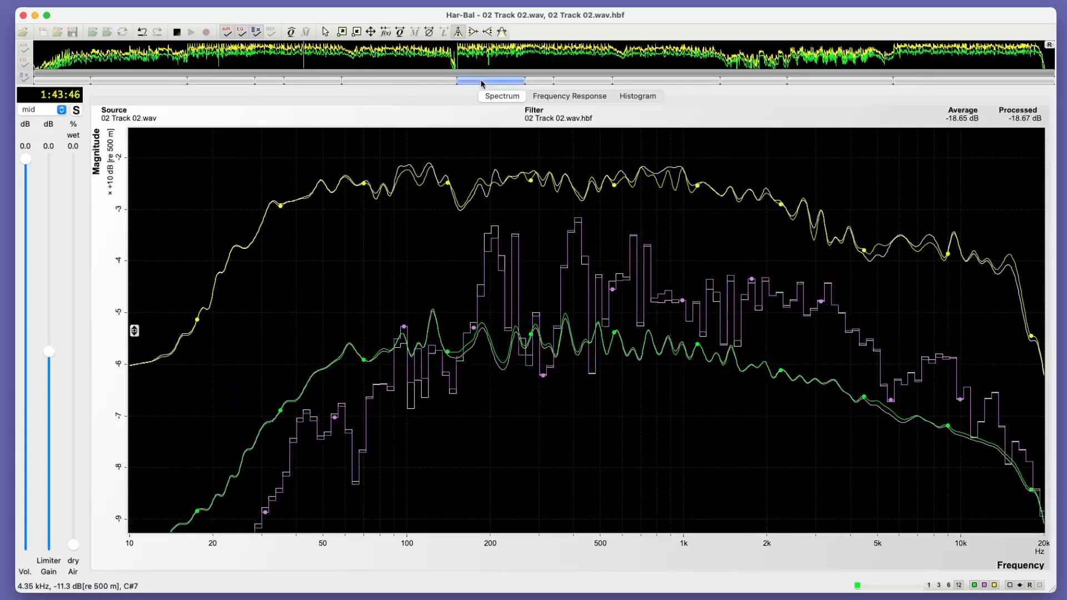
pyautogui.click(481, 82)
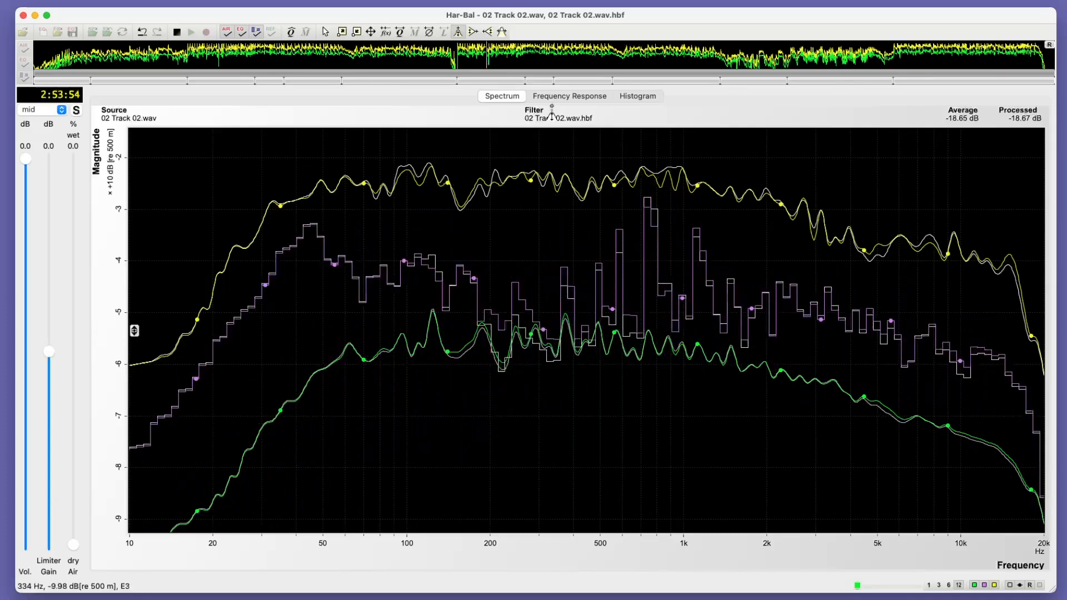
pyautogui.click(538, 62)
pyautogui.click(567, 63)
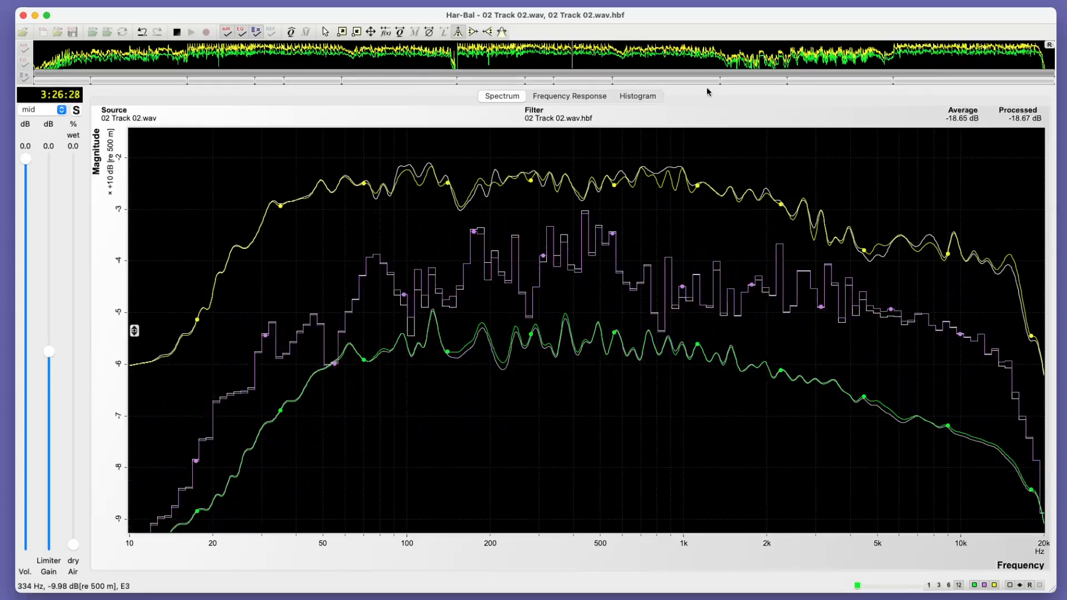
pyautogui.click(909, 62)
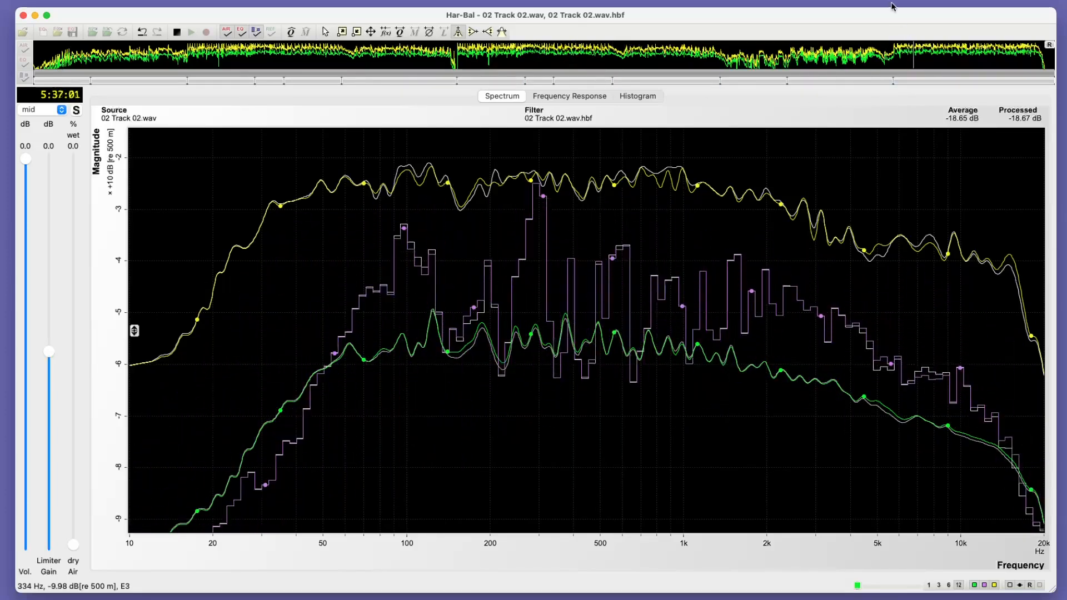
pyautogui.click(176, 33)
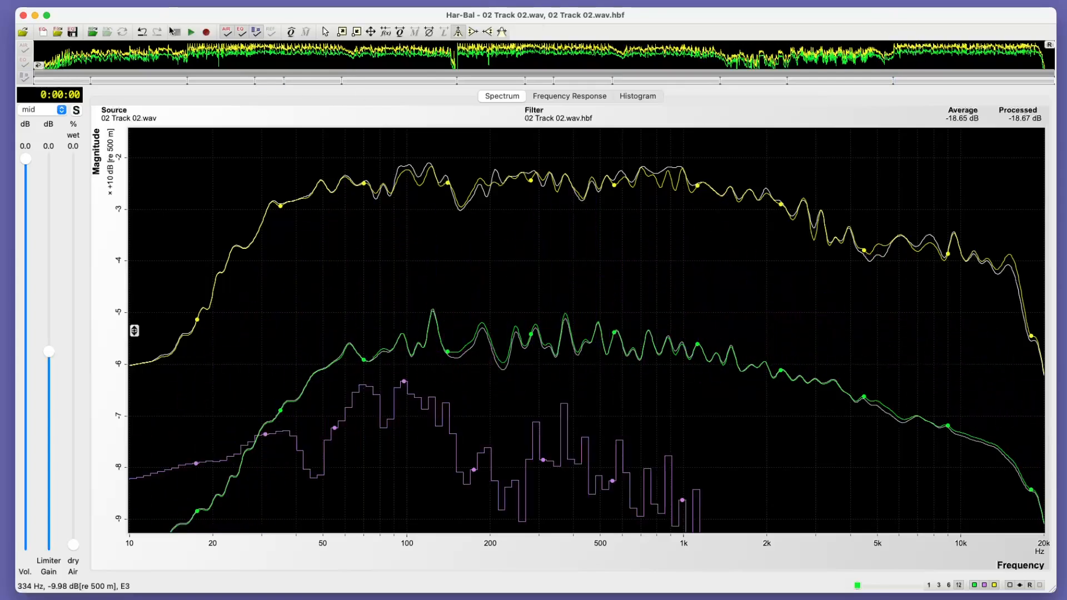
# Inspect the edited and unedited curves of the third section and of the final section
pyautogui.click(222, 79)
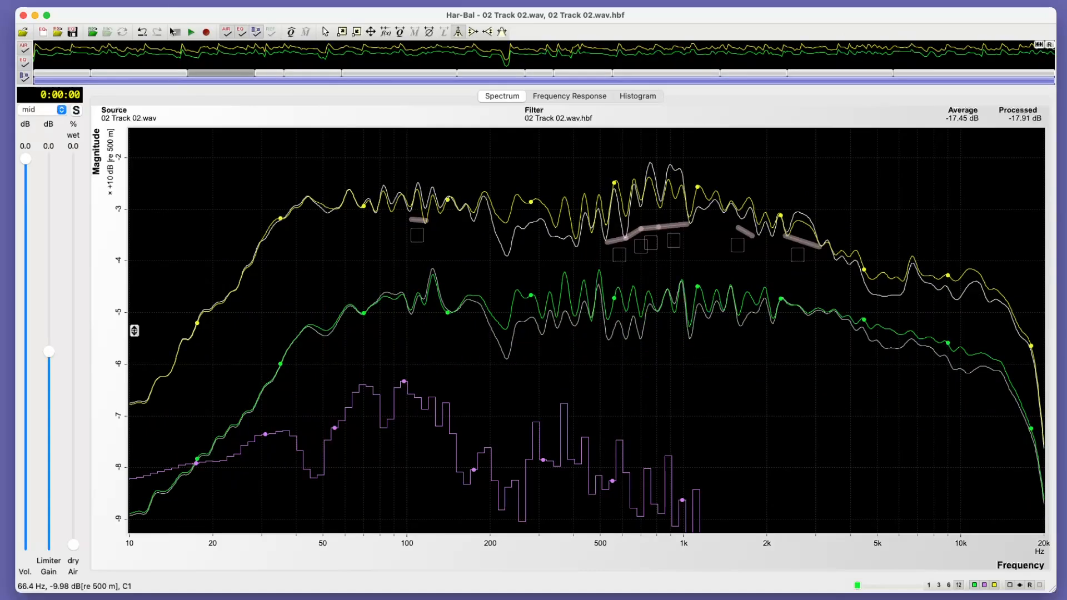
pyautogui.click(1038, 45)
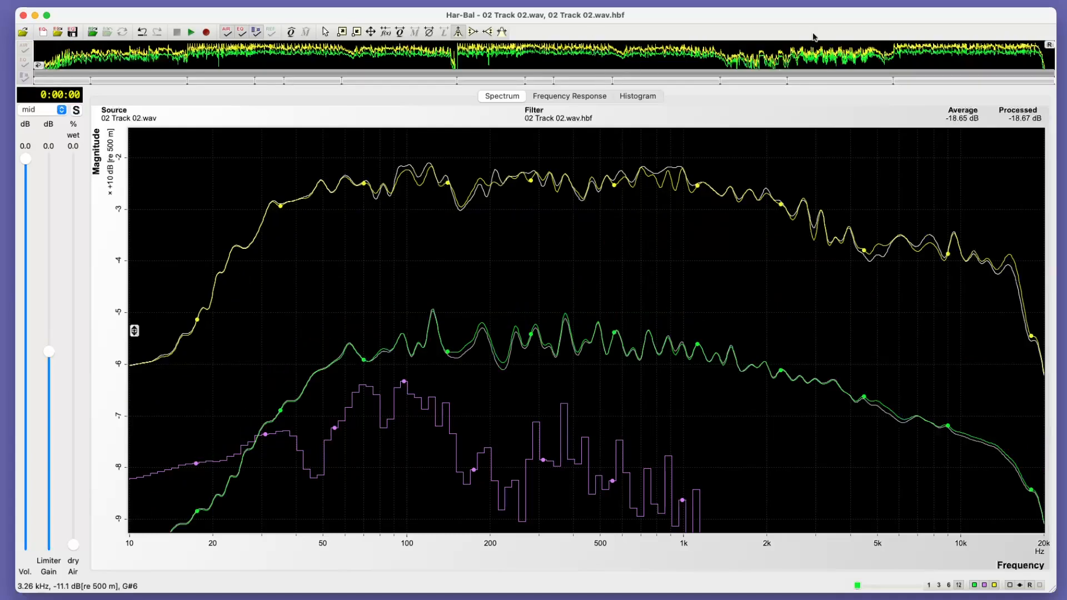
pyautogui.click(940, 79)
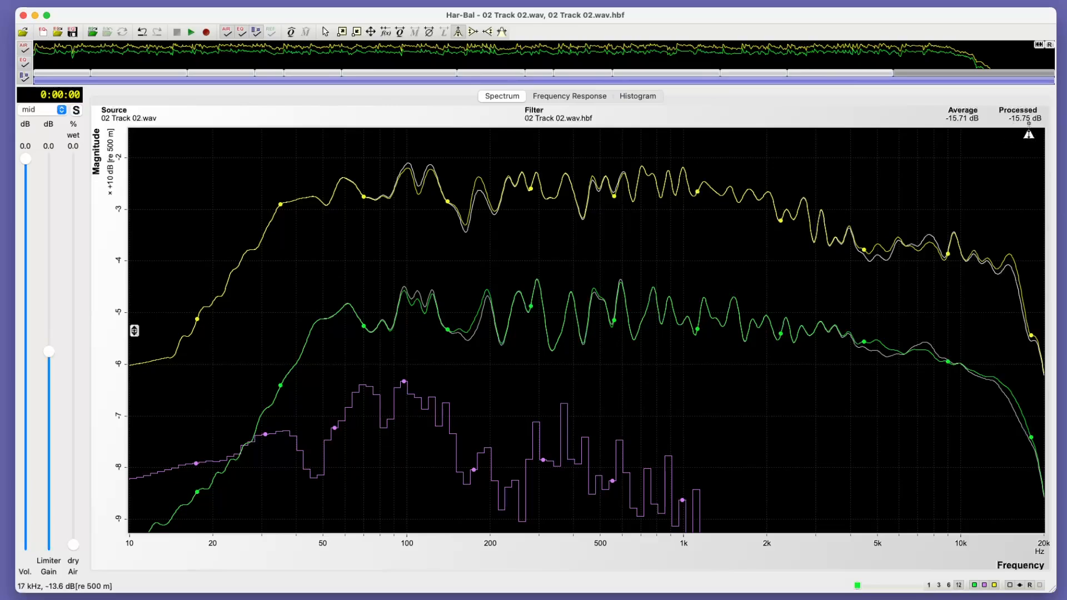
# Compare the average and processed levels of the third section with those of the final section
pyautogui.click(1037, 48)
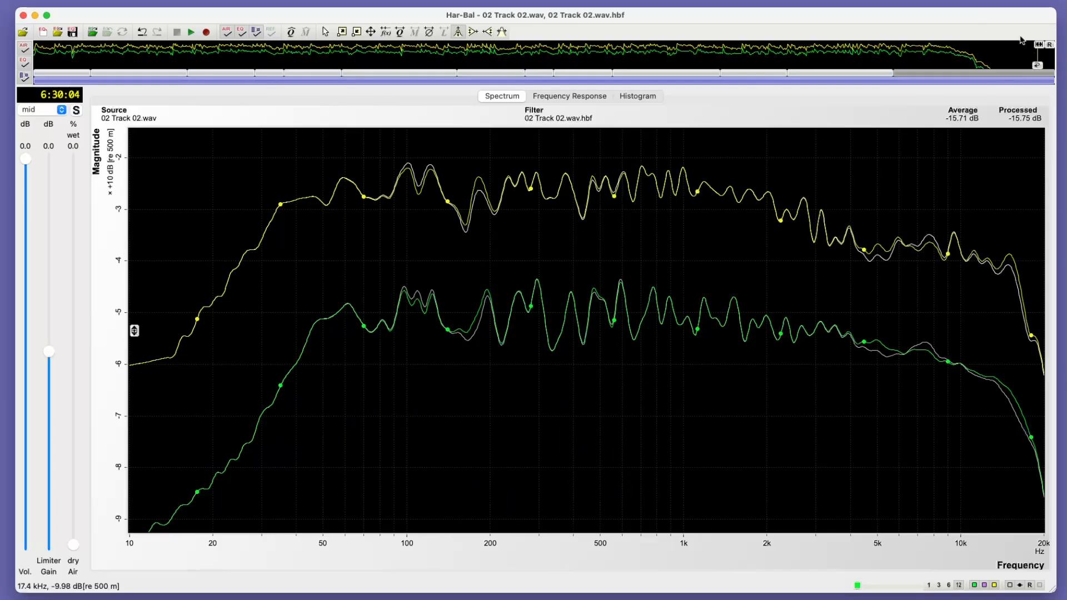
pyautogui.click(1038, 45)
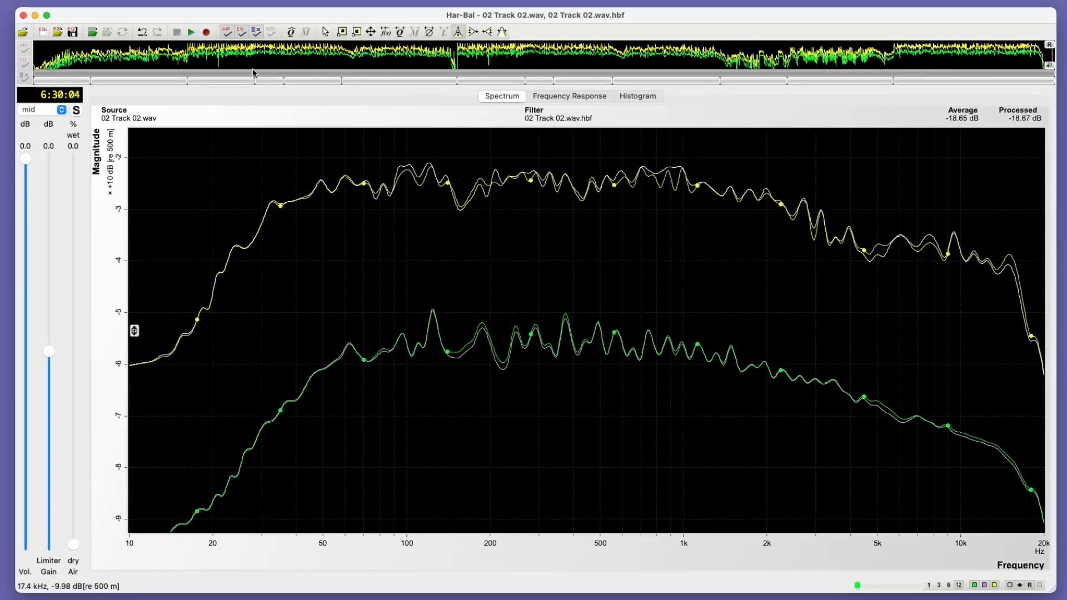
pyautogui.click(199, 82)
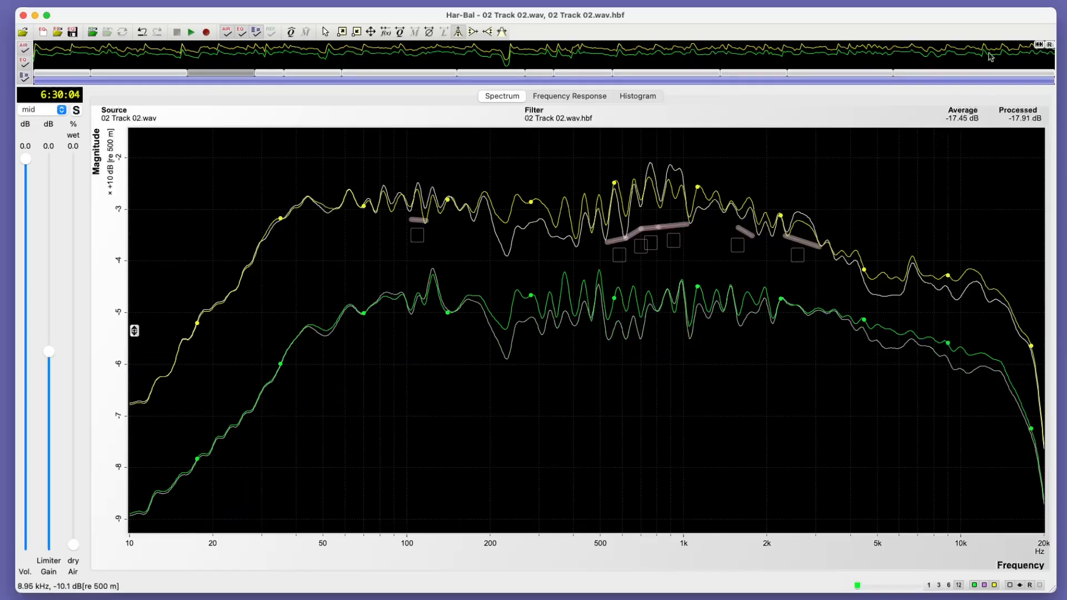
pyautogui.click(1041, 44)
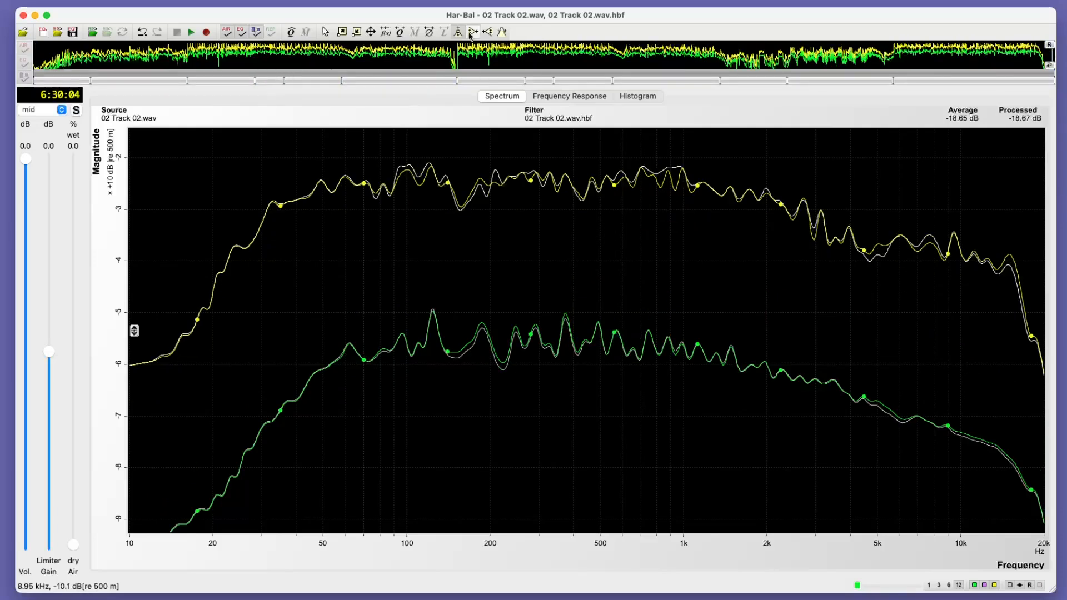
pyautogui.click(213, 79)
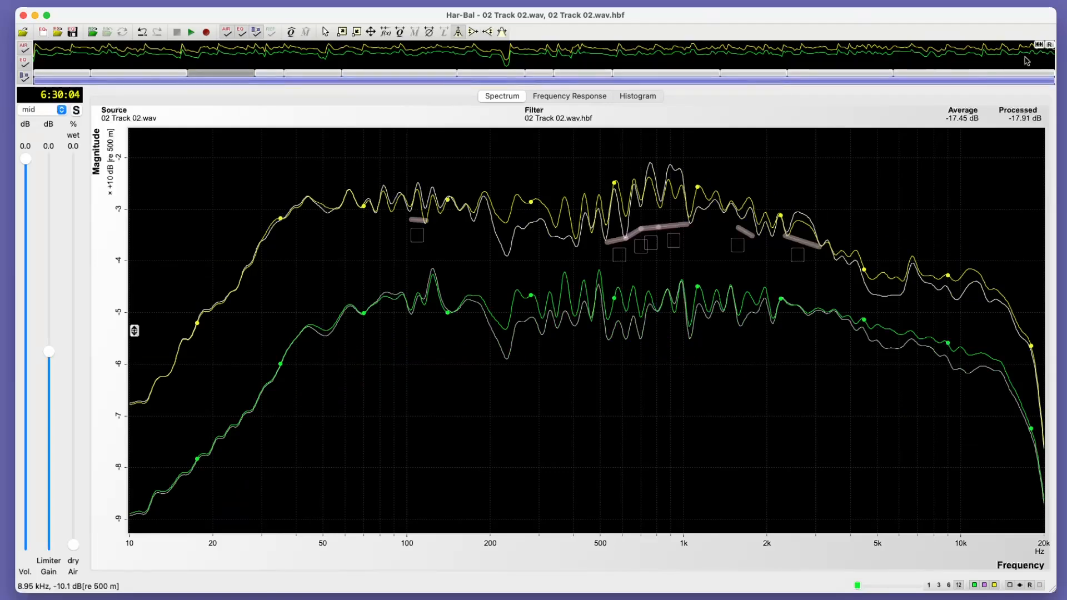
pyautogui.click(1038, 45)
pyautogui.click(992, 80)
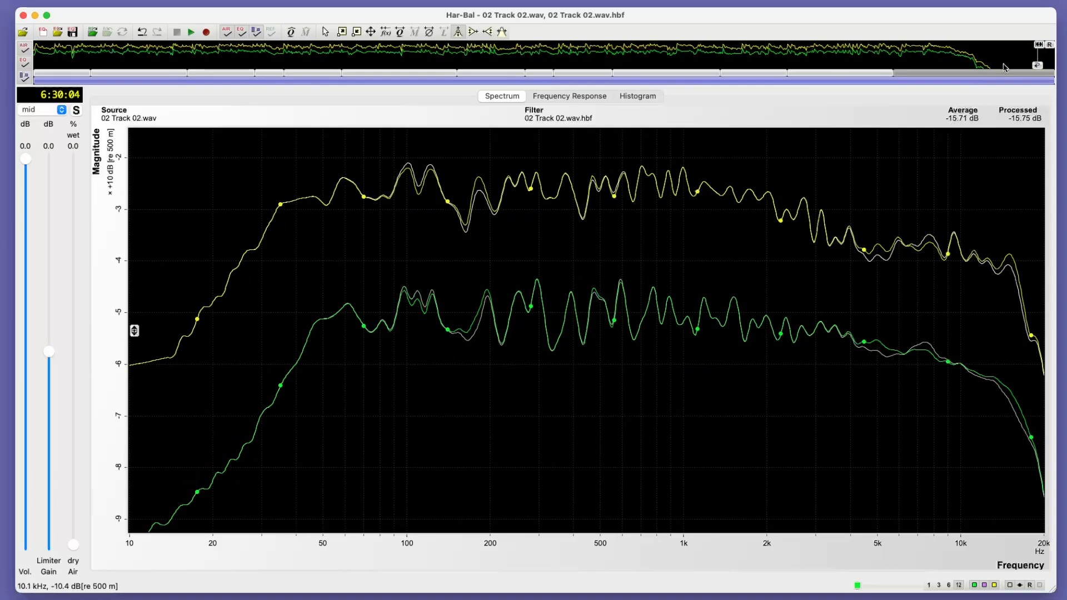
pyautogui.click(1038, 45)
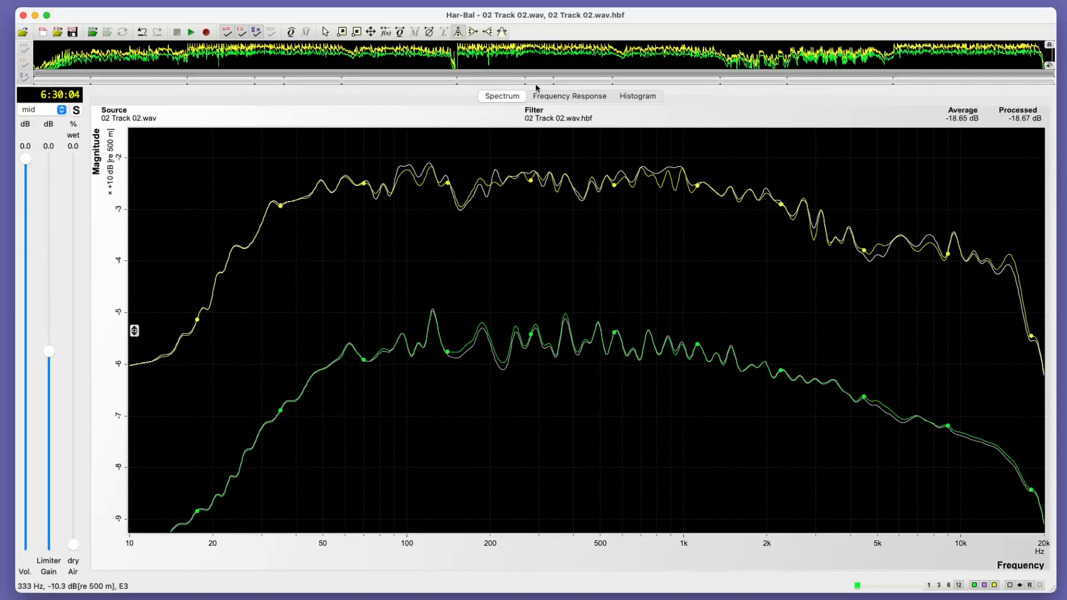
# Set the limiter gain to 1.5 dB in the third section and to 1.0 dB in the fourth section
pyautogui.click(204, 79)
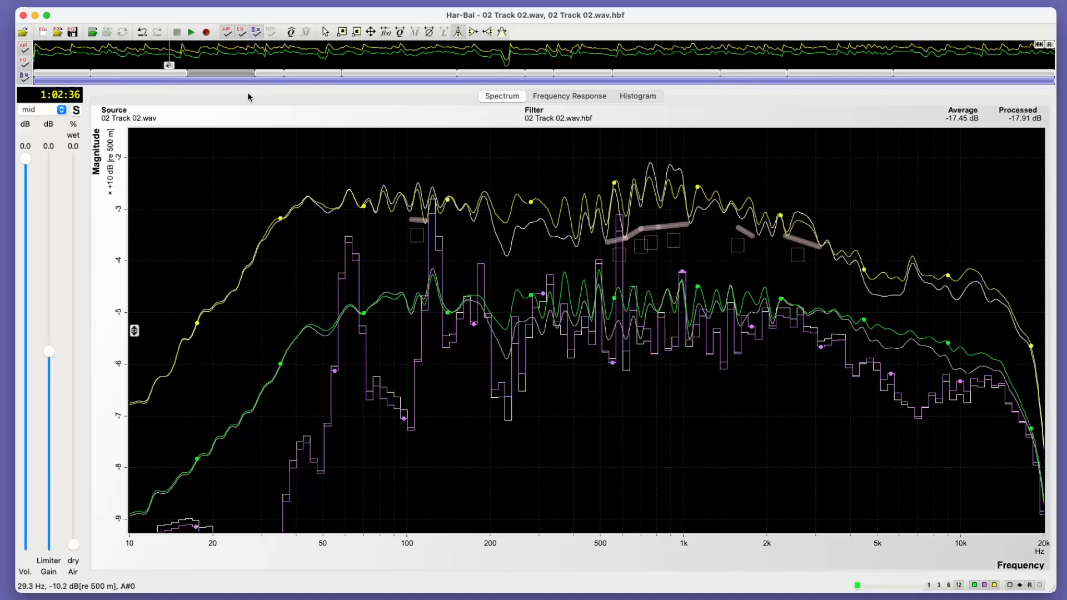
pyautogui.press('Up')
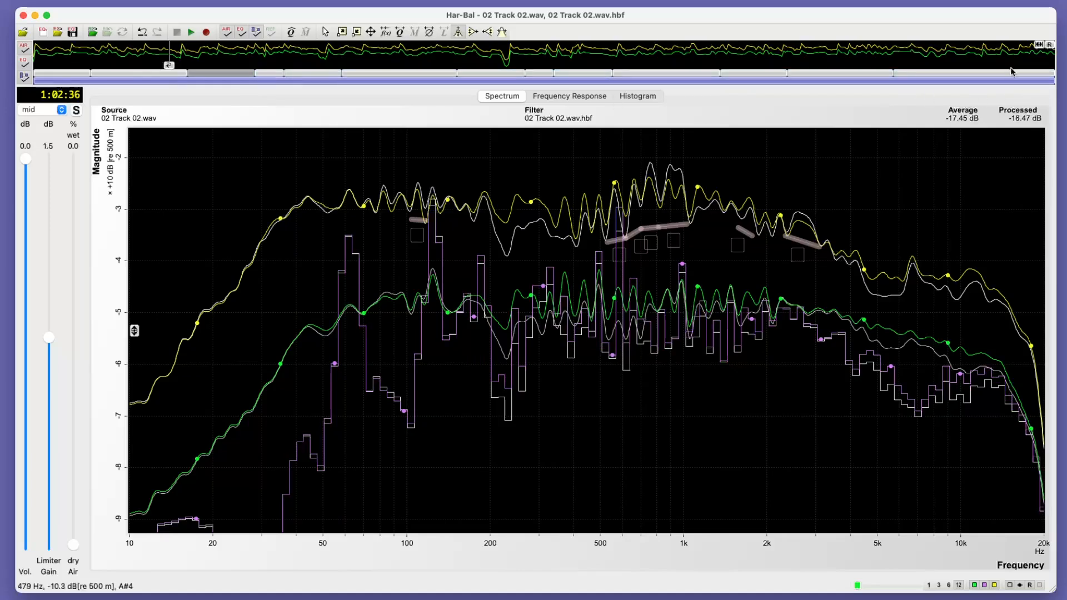
pyautogui.click(992, 73)
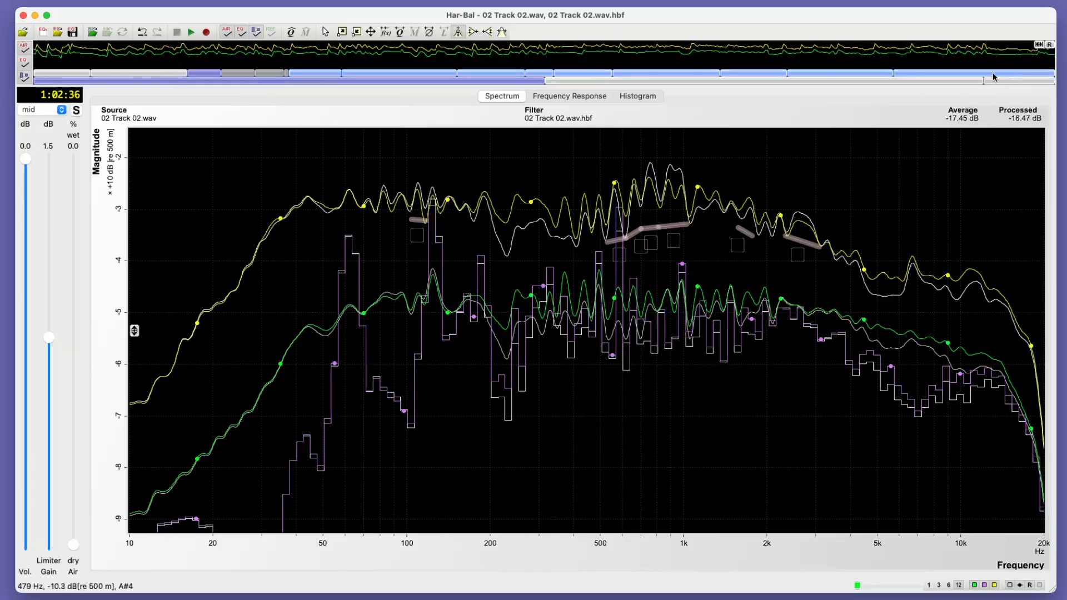
pyautogui.click(629, 84)
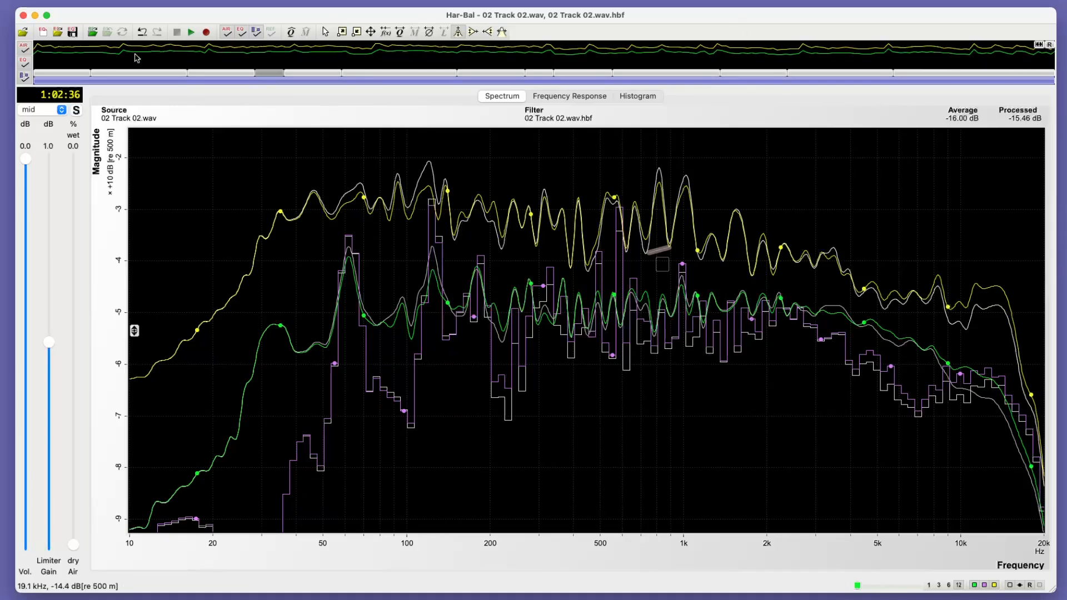
# Compare the processed levels of the third and fourth sections and return to the whole-track view
pyautogui.click(91, 74)
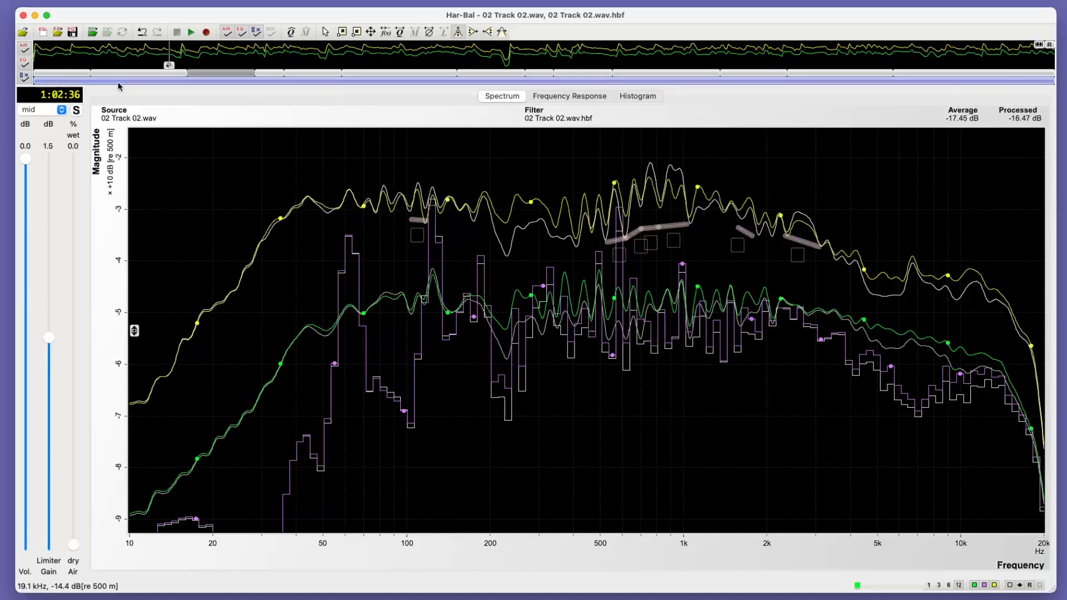
pyautogui.click(987, 72)
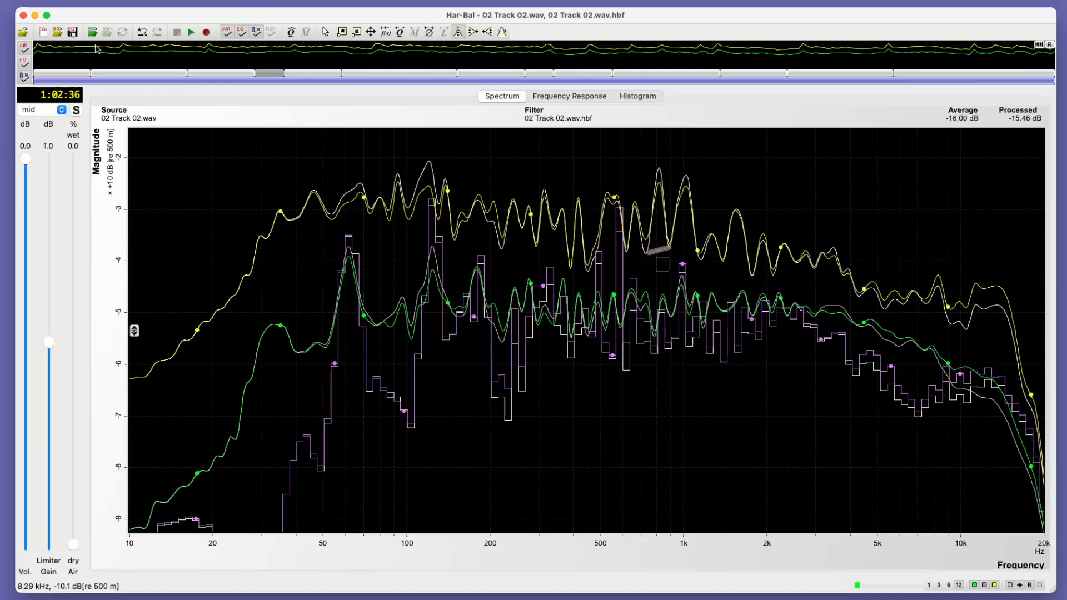
pyautogui.click(48, 81)
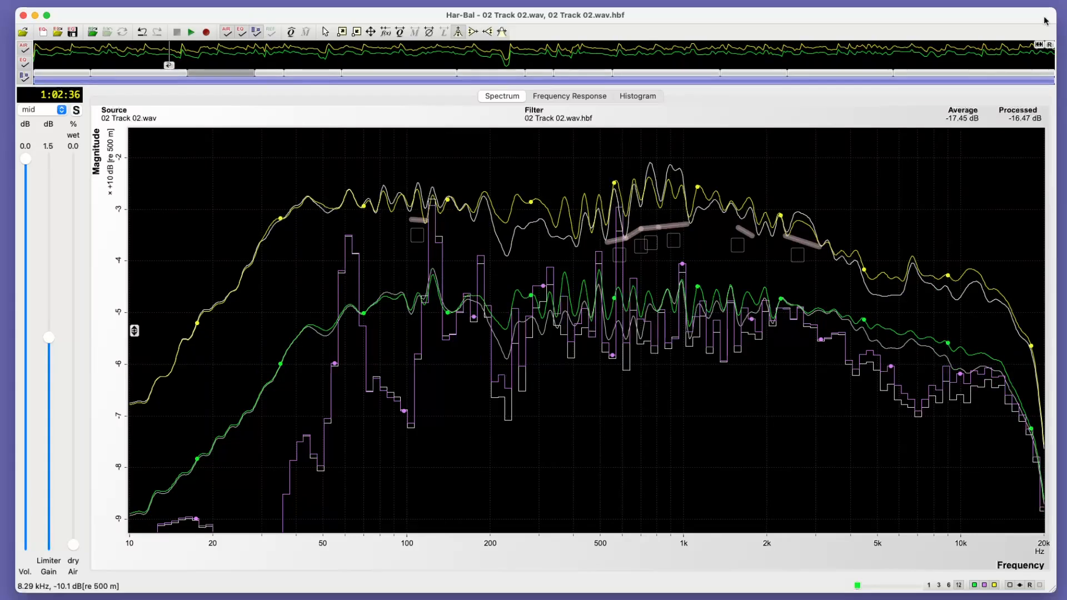
pyautogui.click(1038, 46)
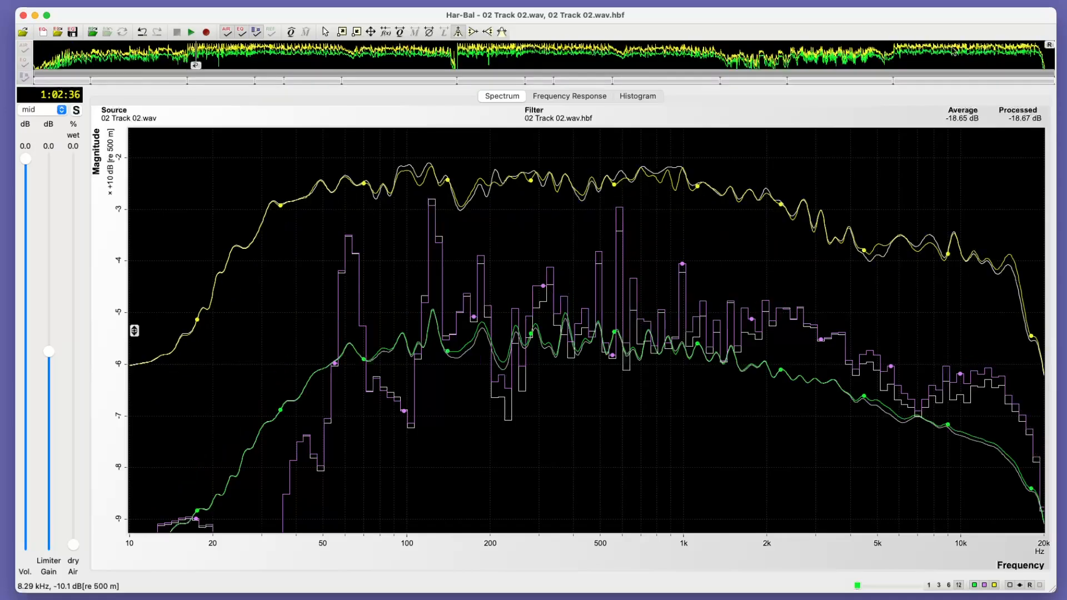
# Play the track from 0:49:04, compare the third section with the final one, listen through the following sections and stop playback
pyautogui.click(161, 66)
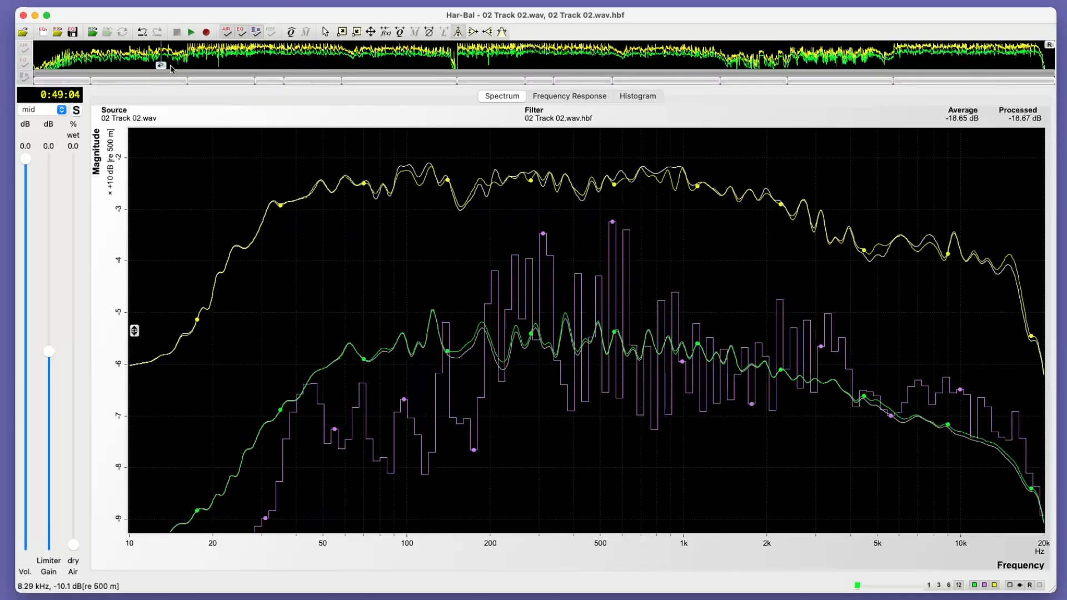
pyautogui.press('space')
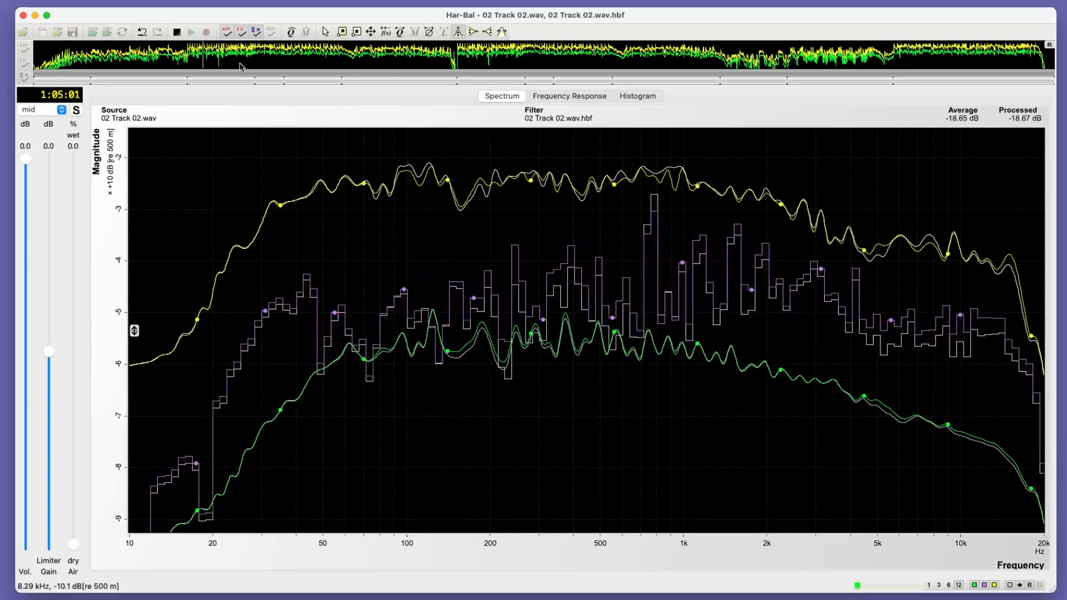
pyautogui.click(238, 81)
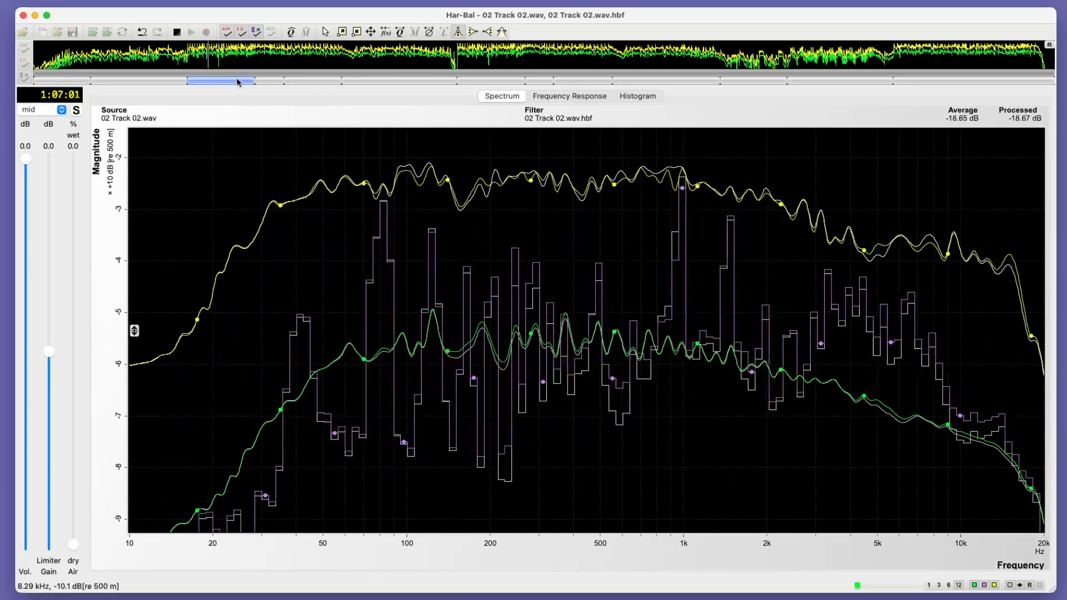
pyautogui.click(918, 59)
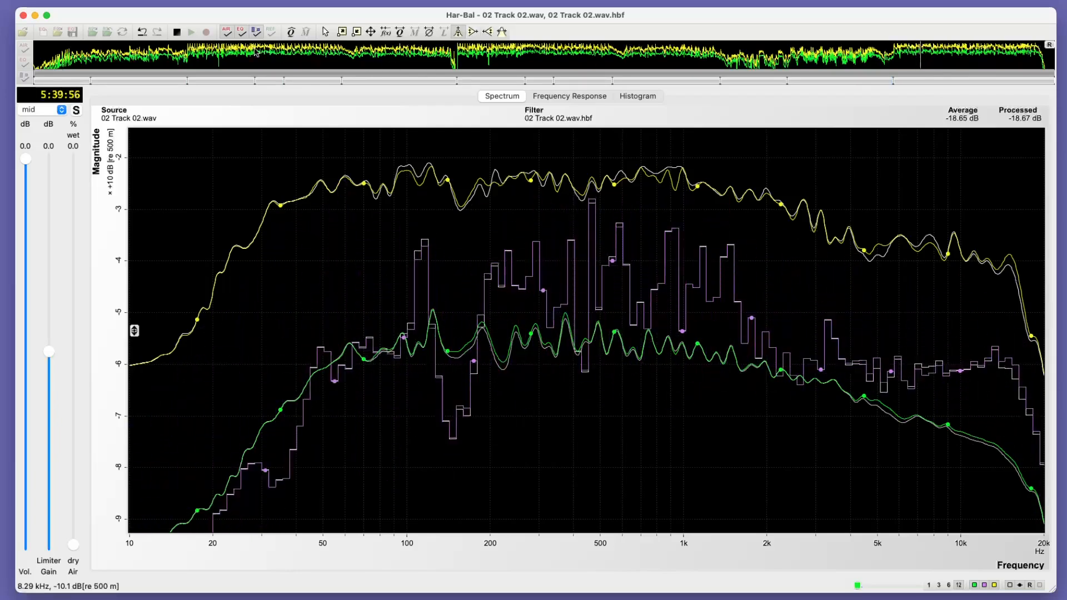
pyautogui.click(198, 56)
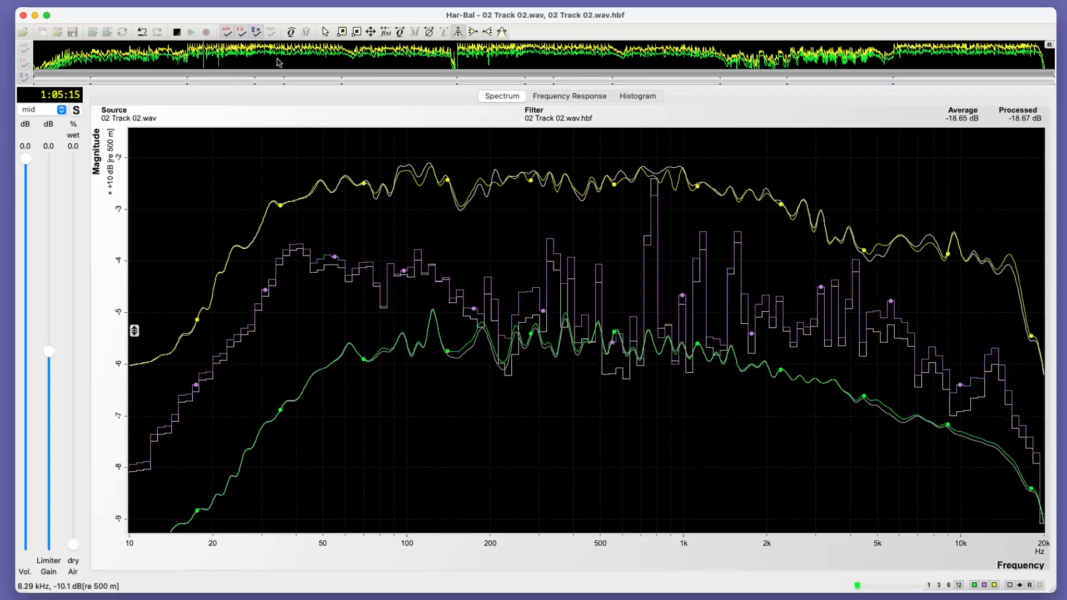
pyautogui.click(245, 63)
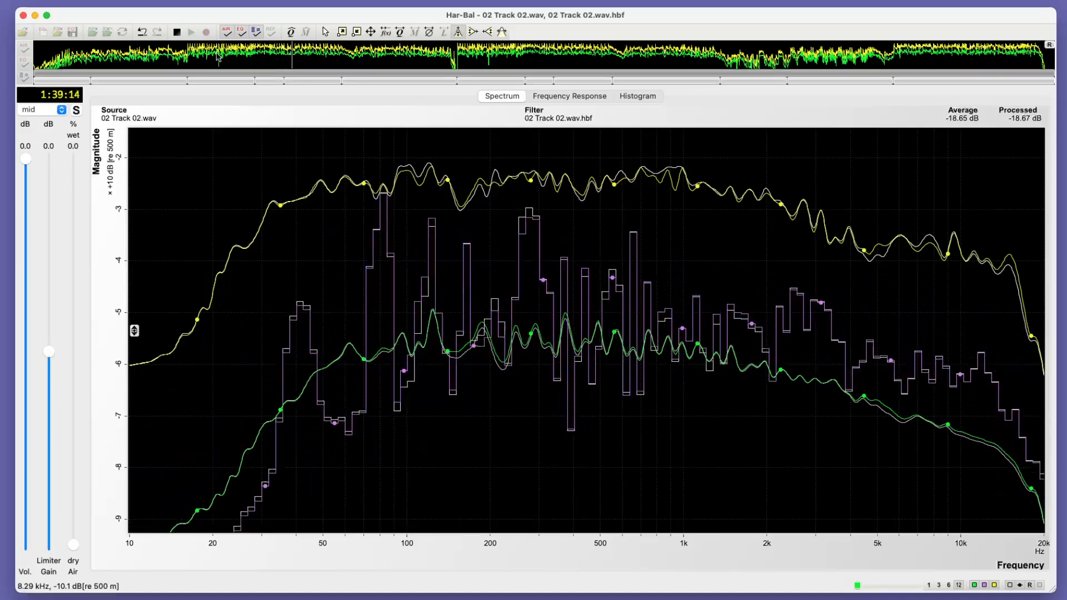
pyautogui.click(179, 33)
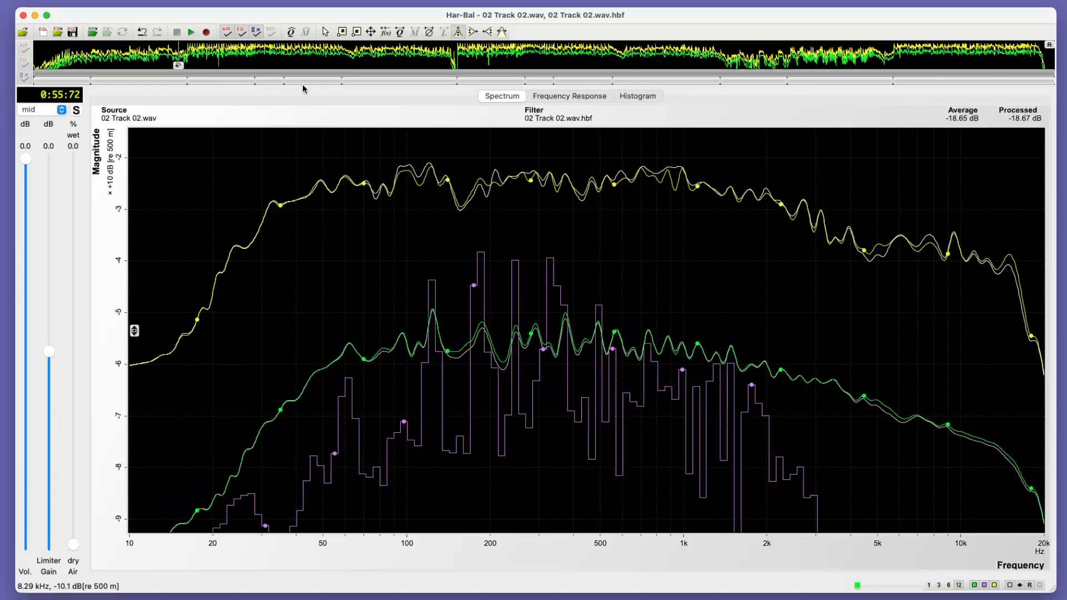
# Set the fifth section's limiter gain to 1.0 dB and audition the transition into it
pyautogui.click(301, 82)
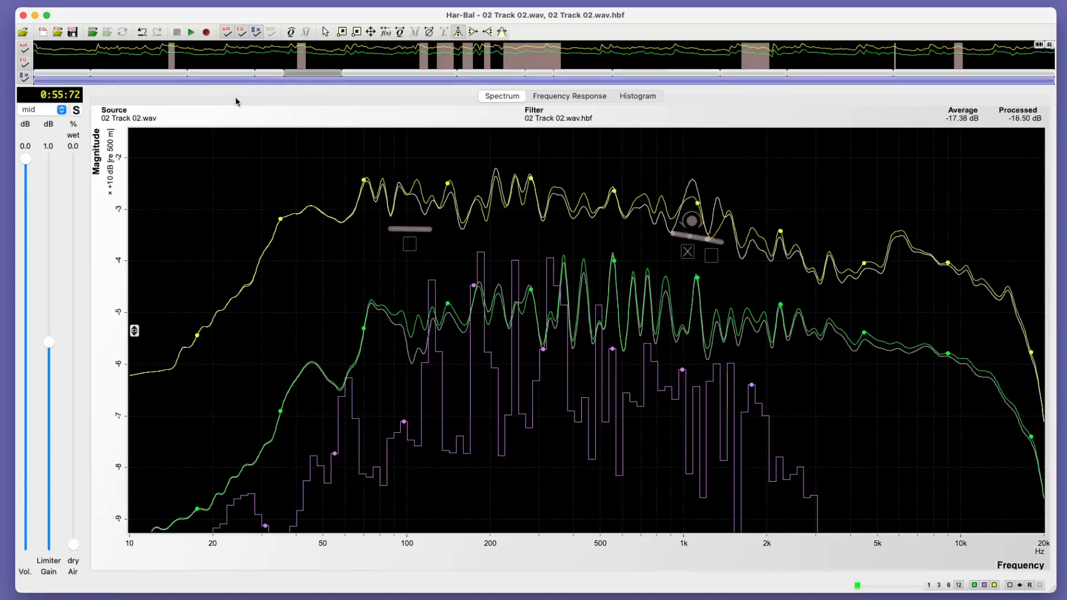
pyautogui.click(1037, 45)
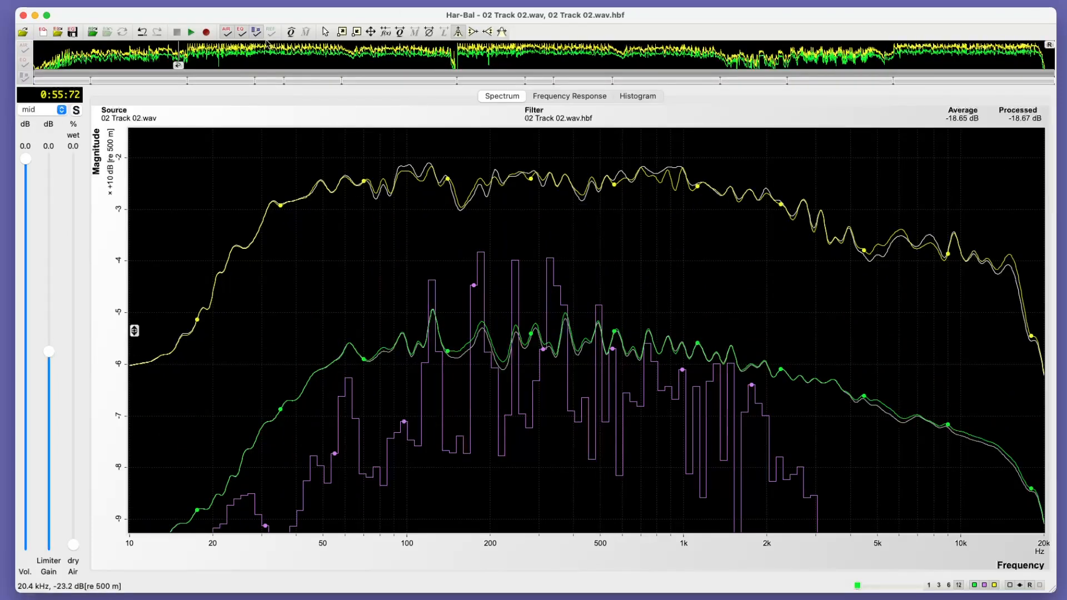
pyautogui.click(190, 32)
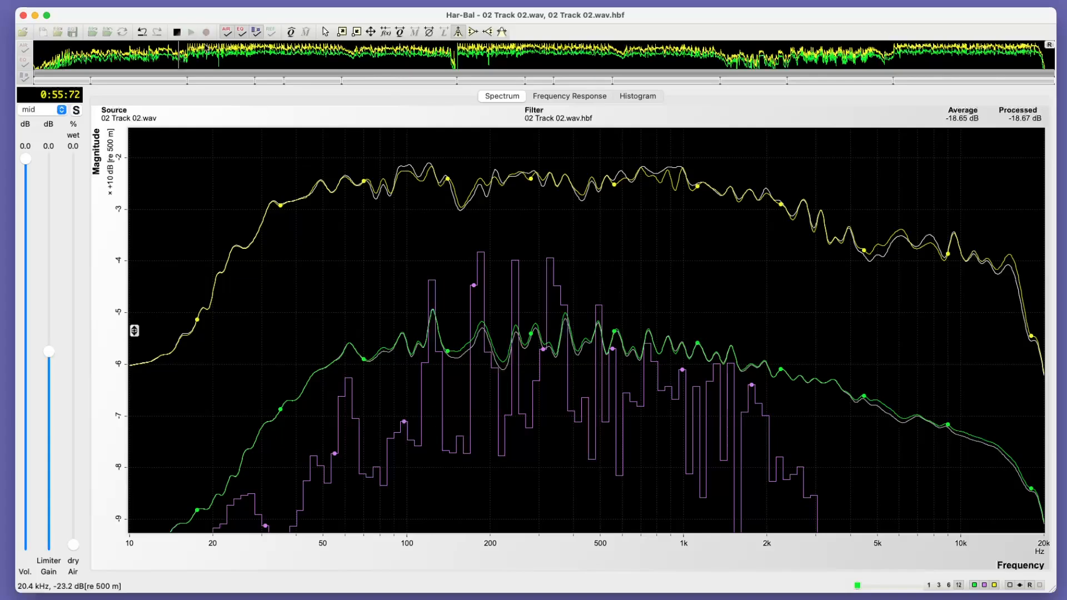
pyautogui.click(272, 75)
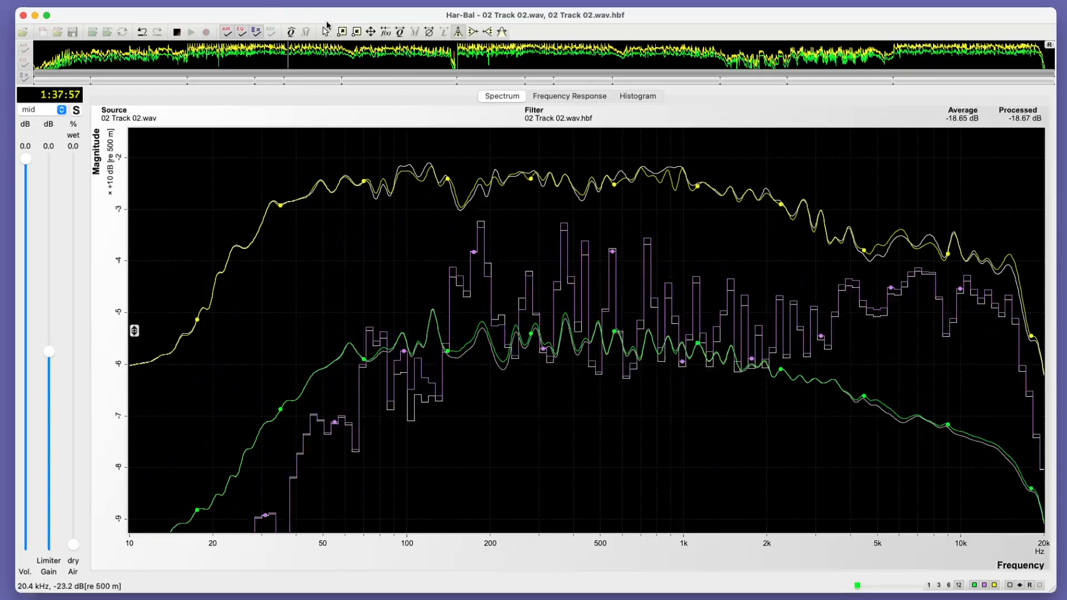
pyautogui.click(176, 32)
# Set the limiter gain to 1.5 dB in the seventh section and 1.0 dB in the eighth, and check the ninth section
pyautogui.click(491, 80)
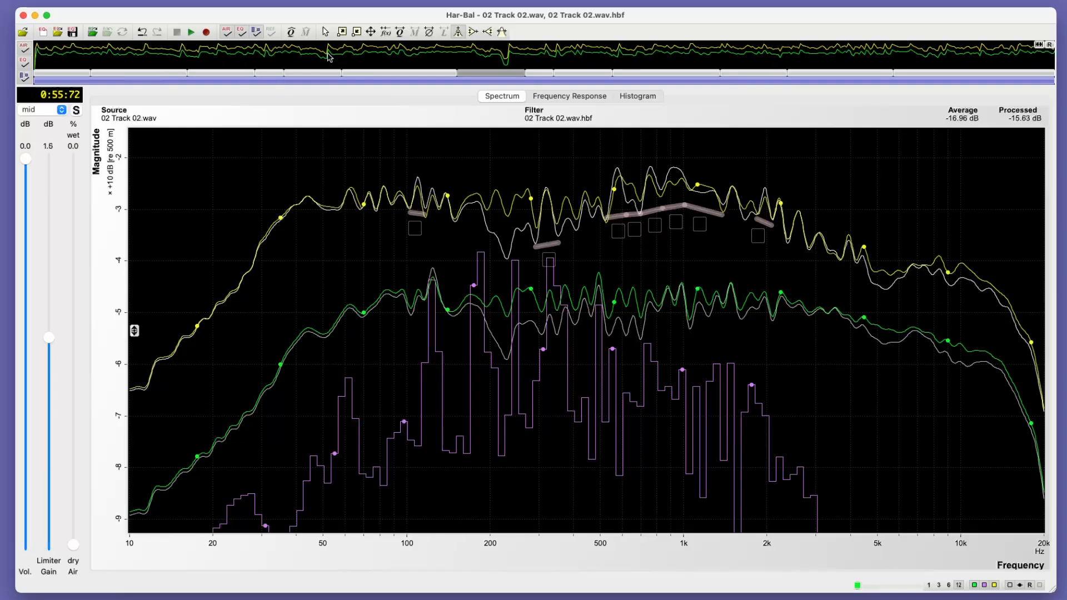
pyautogui.click(992, 74)
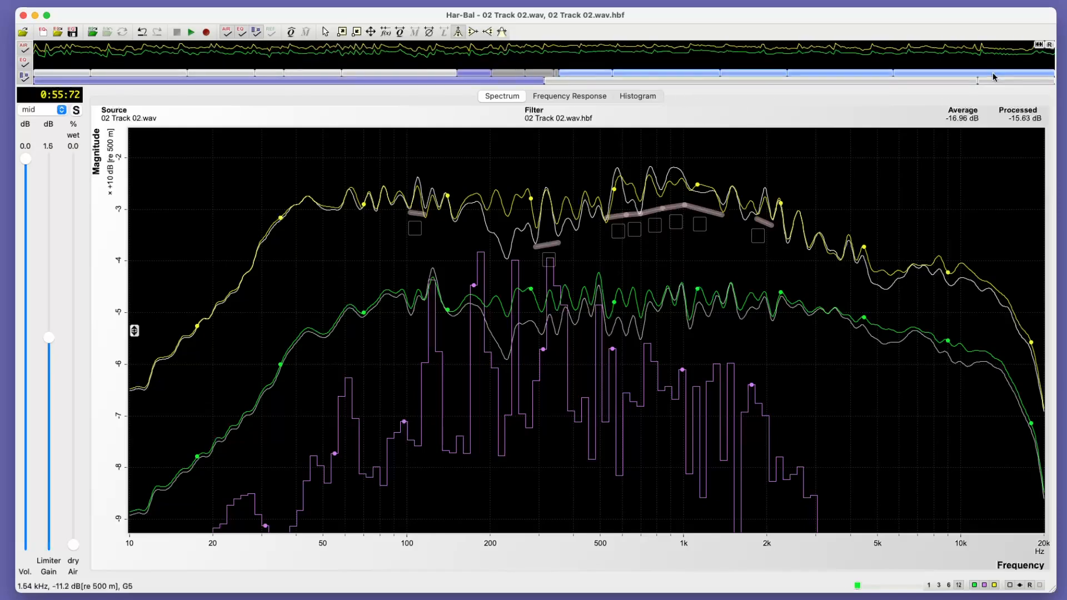
pyautogui.click(571, 83)
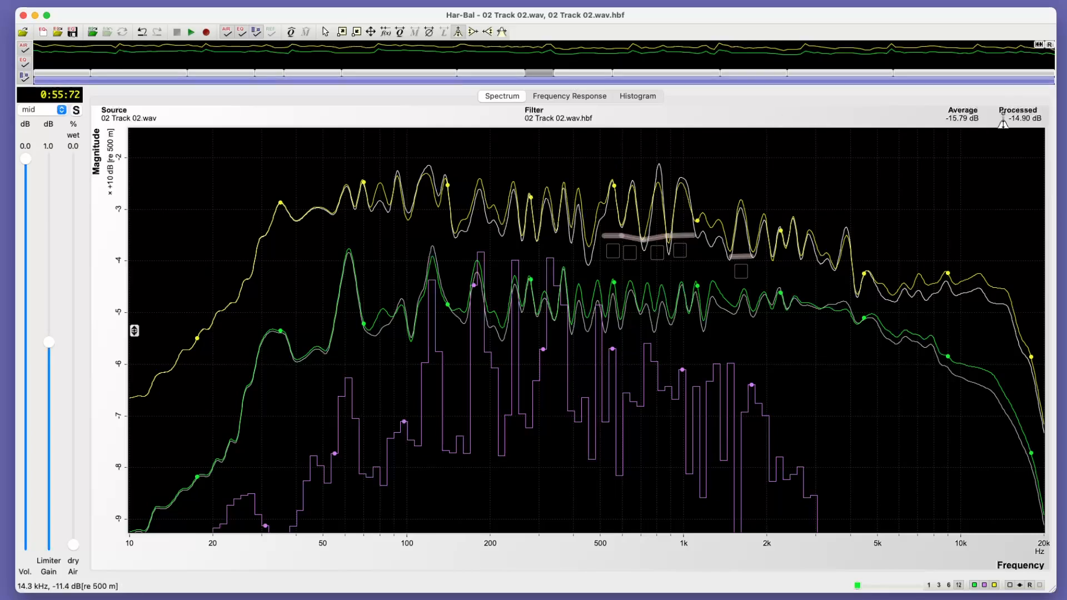
pyautogui.click(983, 79)
pyautogui.click(920, 81)
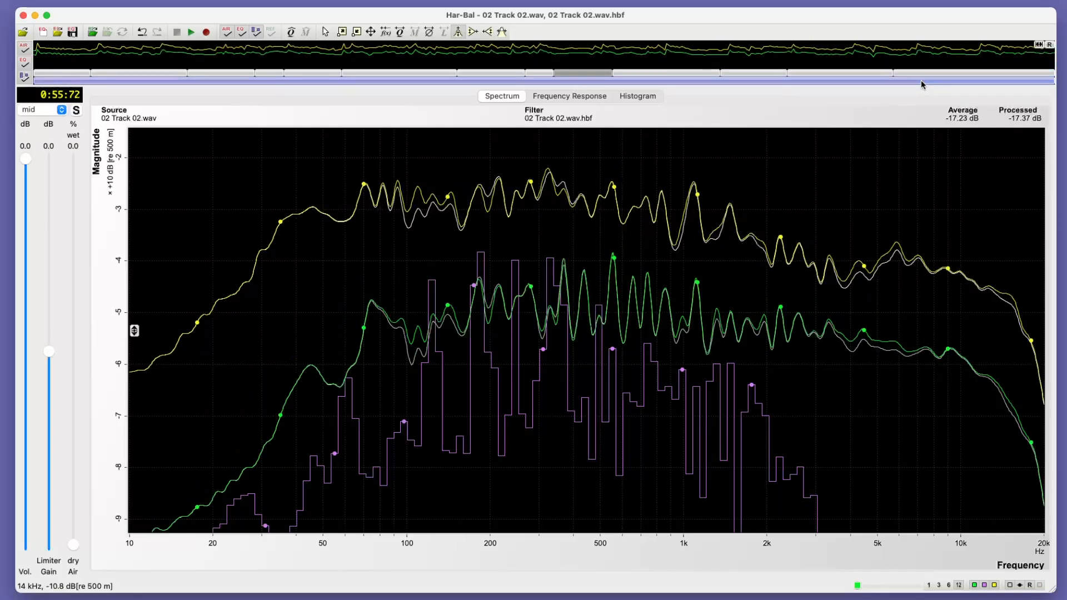
pyautogui.click(1037, 45)
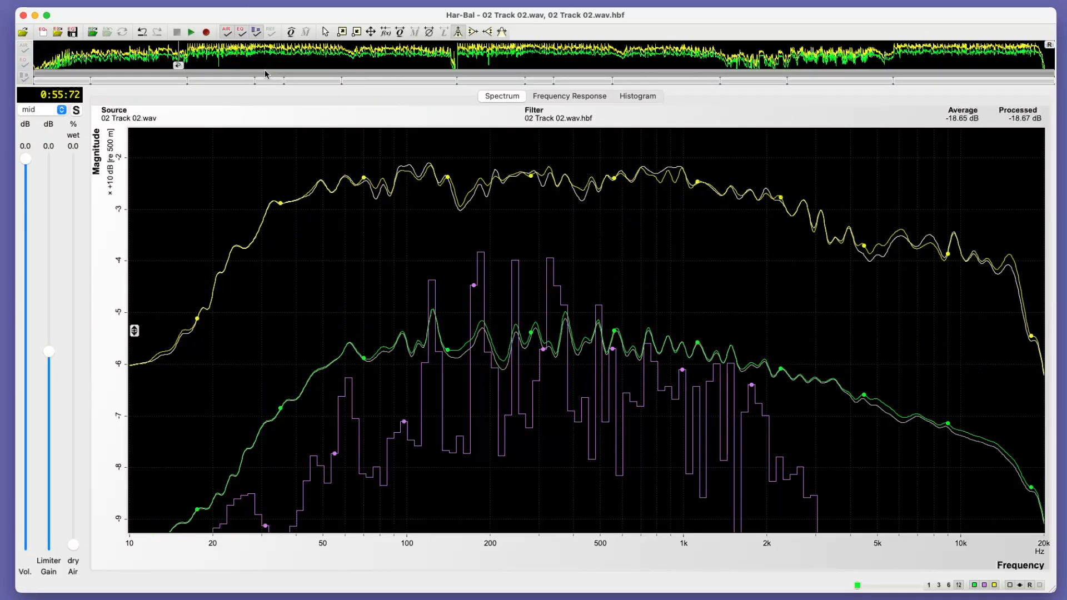
# Start playback from 0:55:72 and spot-check the loudness at about 1:40 and around the middle of the track
pyautogui.click(190, 34)
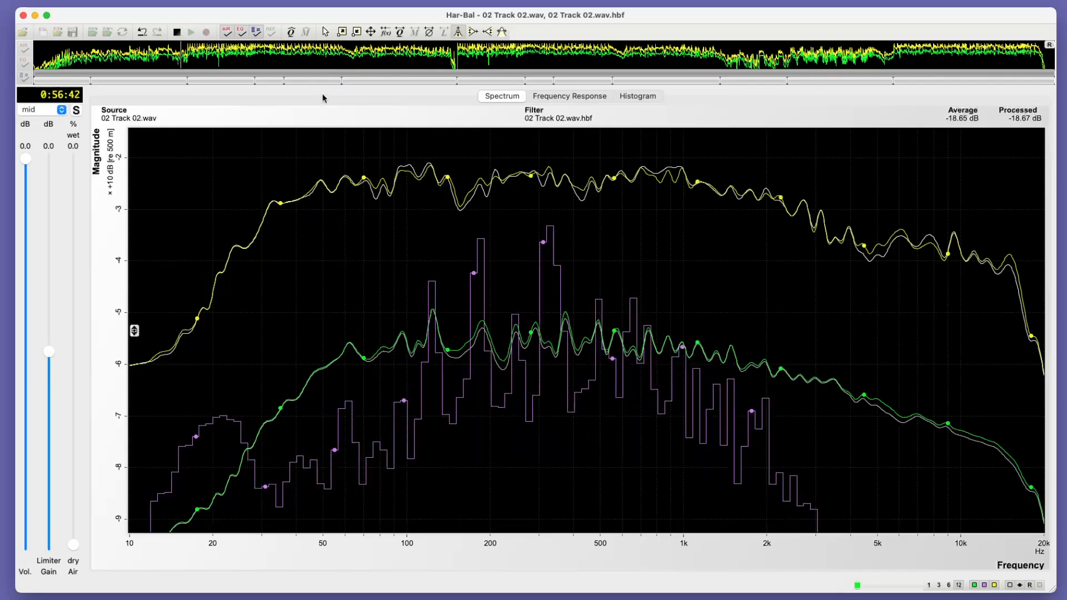
pyautogui.click(289, 55)
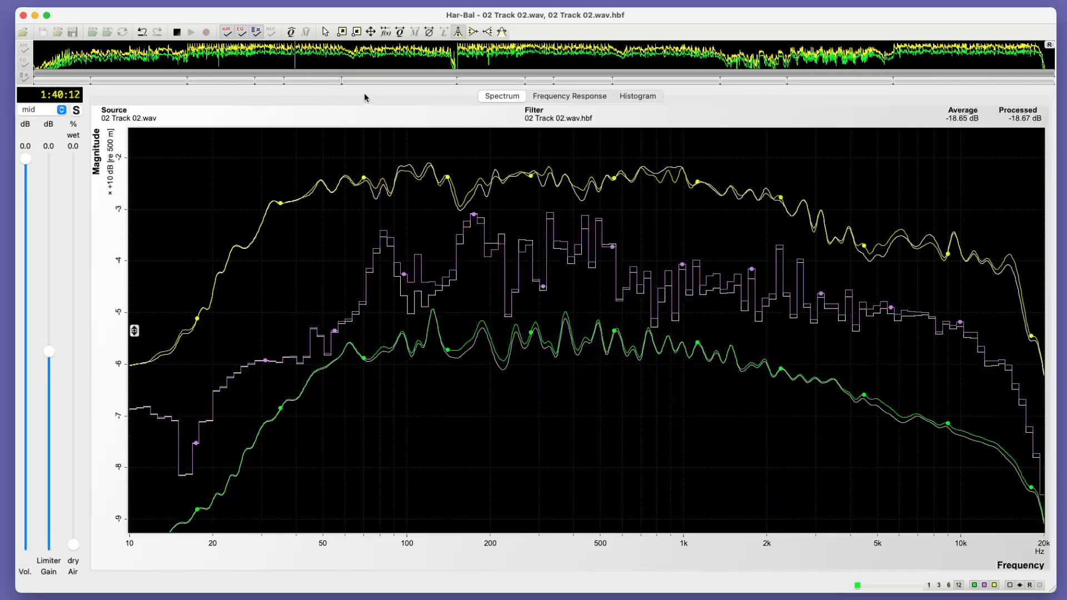
pyautogui.click(584, 56)
pyautogui.click(535, 55)
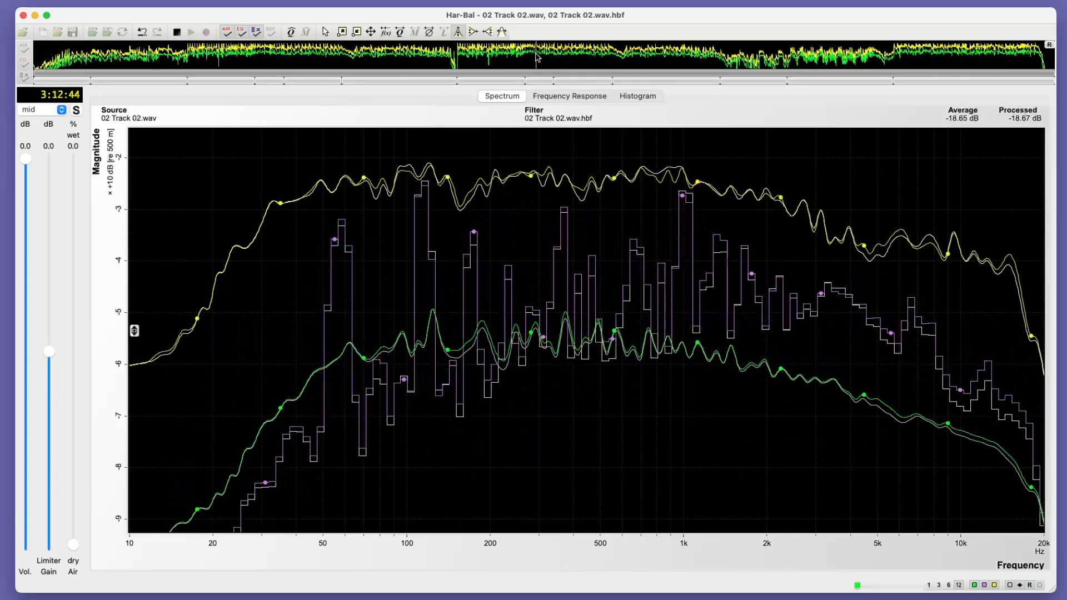
pyautogui.click(482, 53)
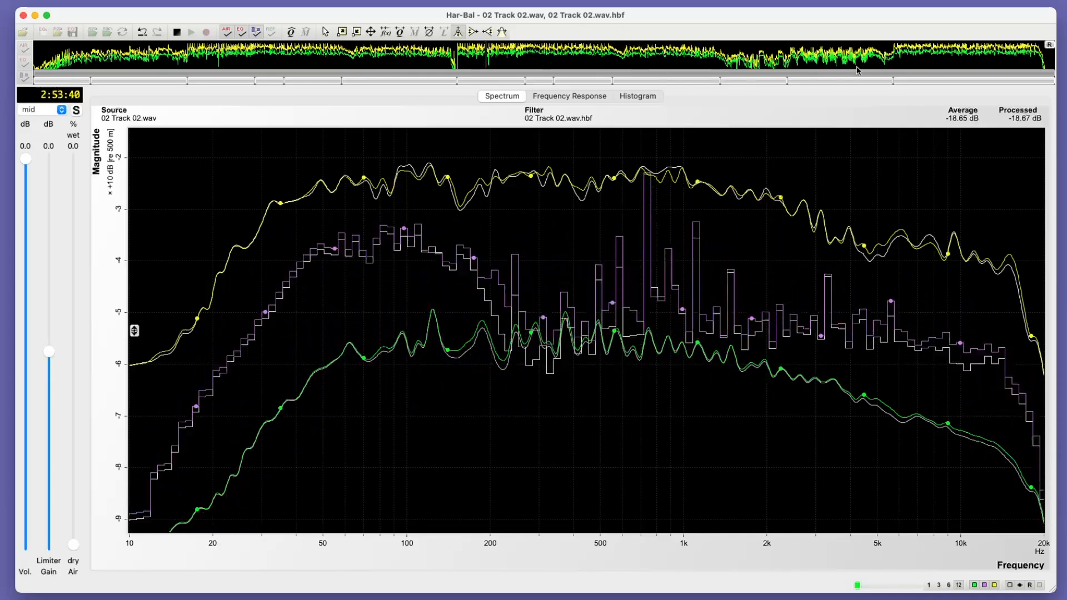
# Compare the final section with the middle and early sections by ear, jumping between them, and stop playback
pyautogui.click(920, 54)
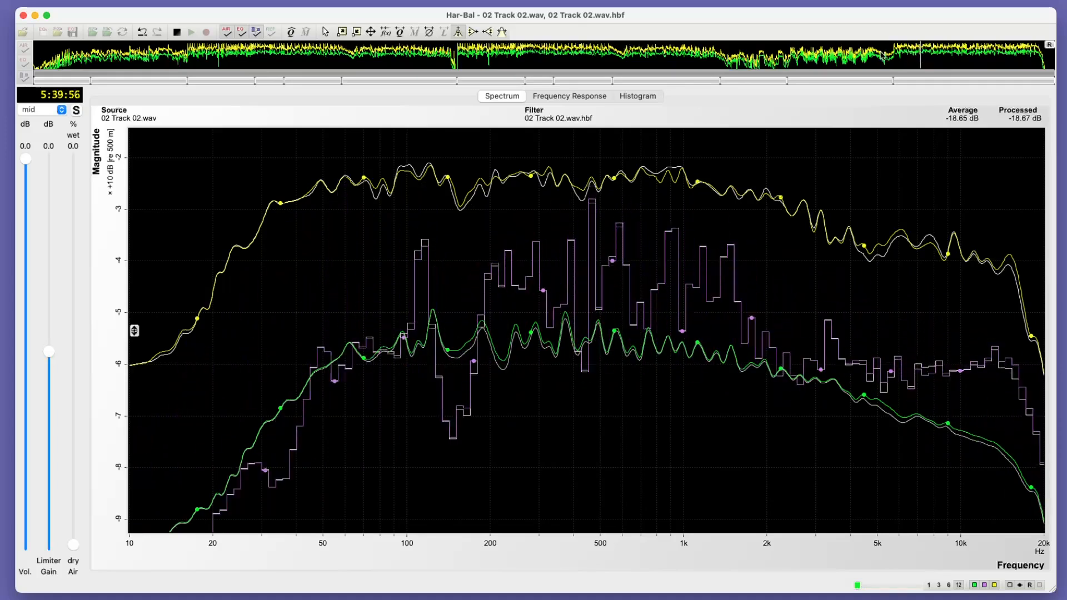
pyautogui.click(577, 54)
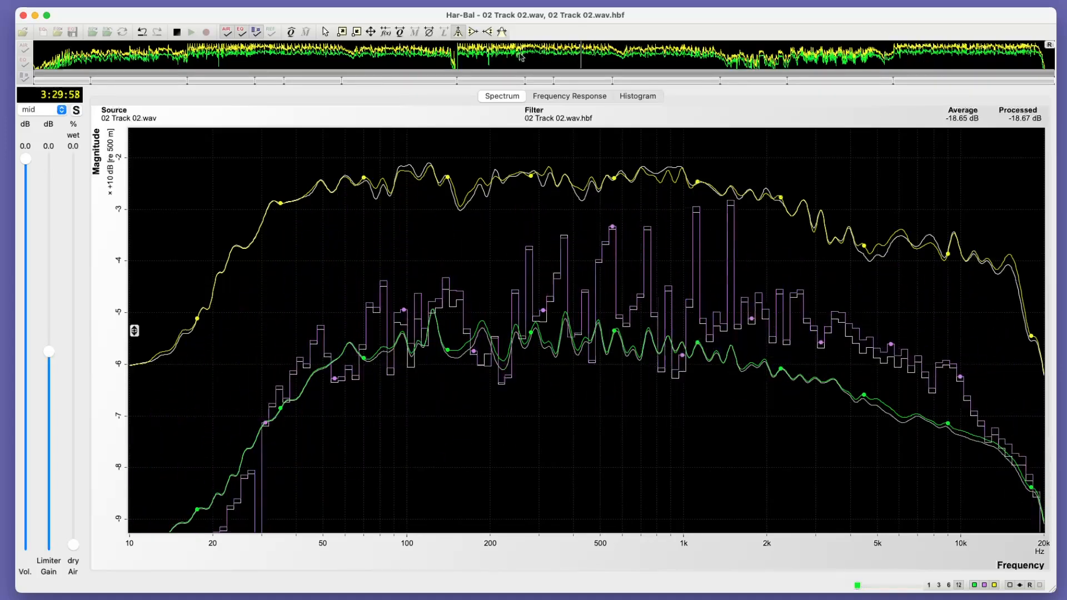
pyautogui.click(540, 55)
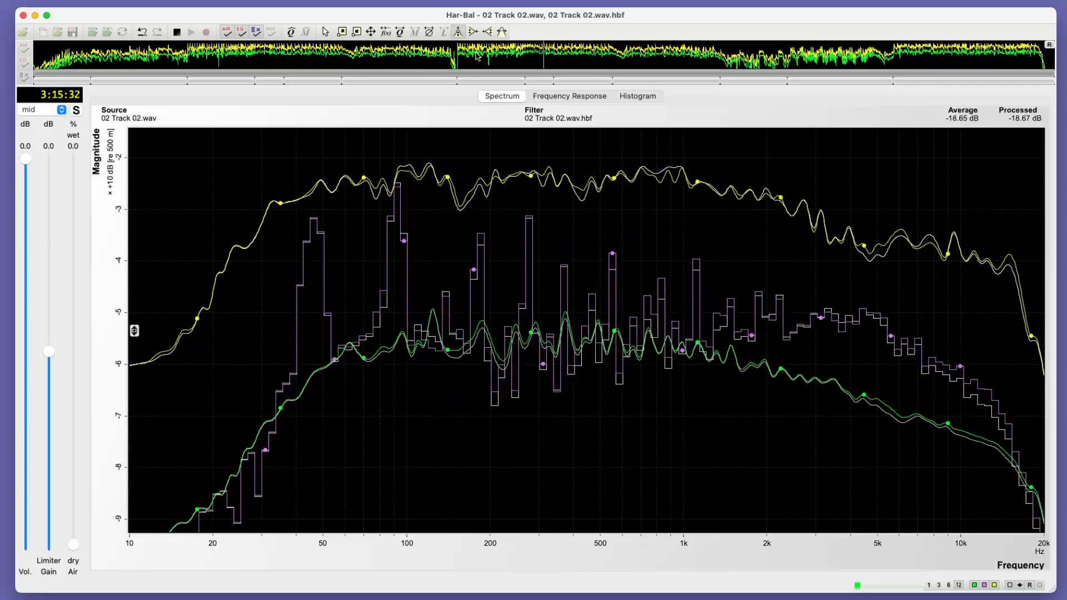
pyautogui.click(477, 56)
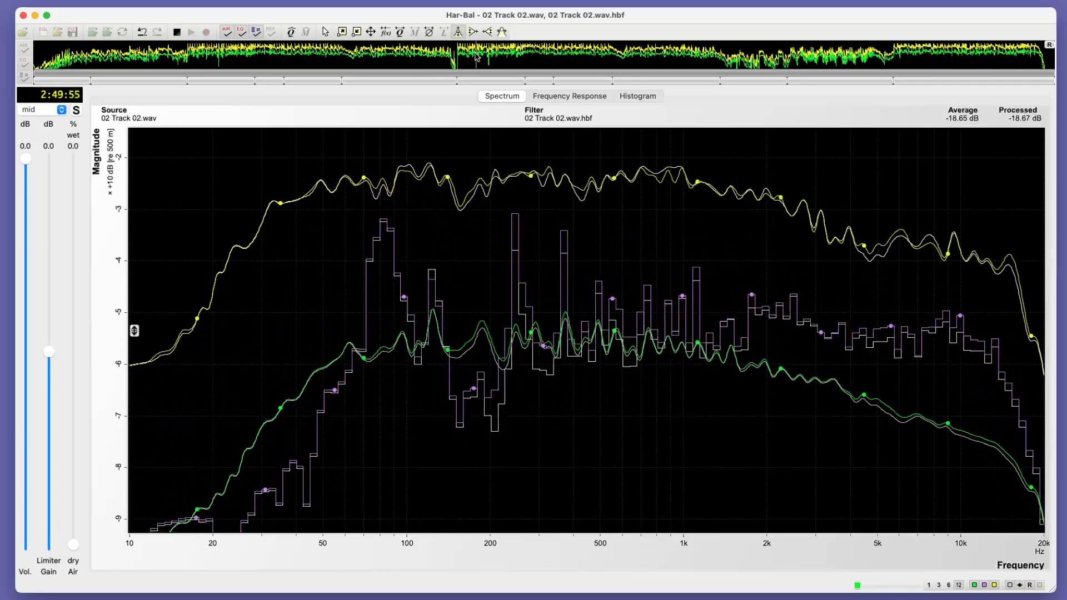
pyautogui.click(205, 55)
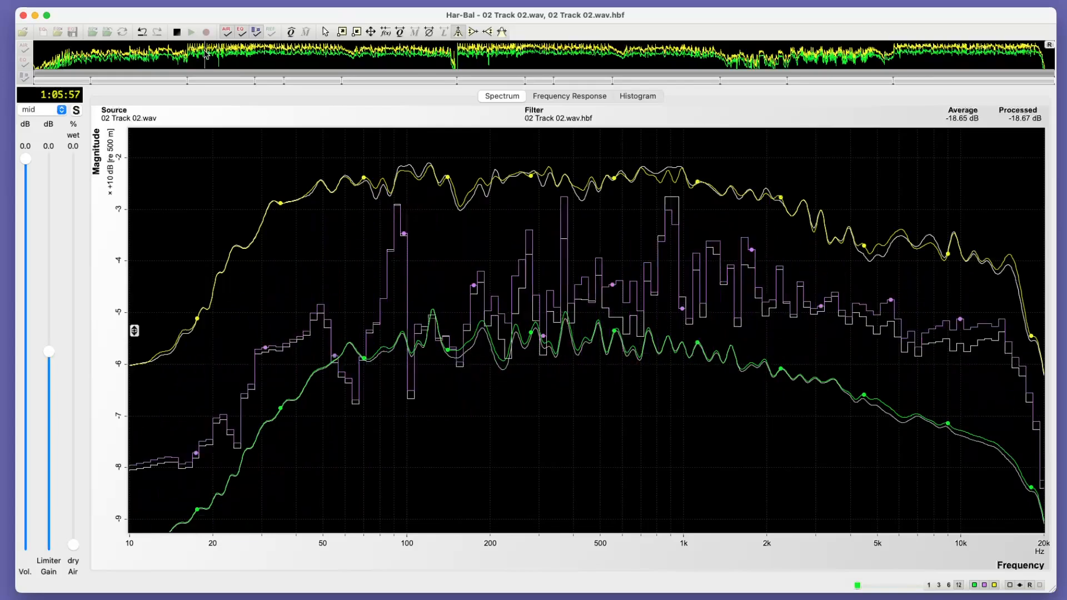
pyautogui.click(266, 63)
pyautogui.click(309, 58)
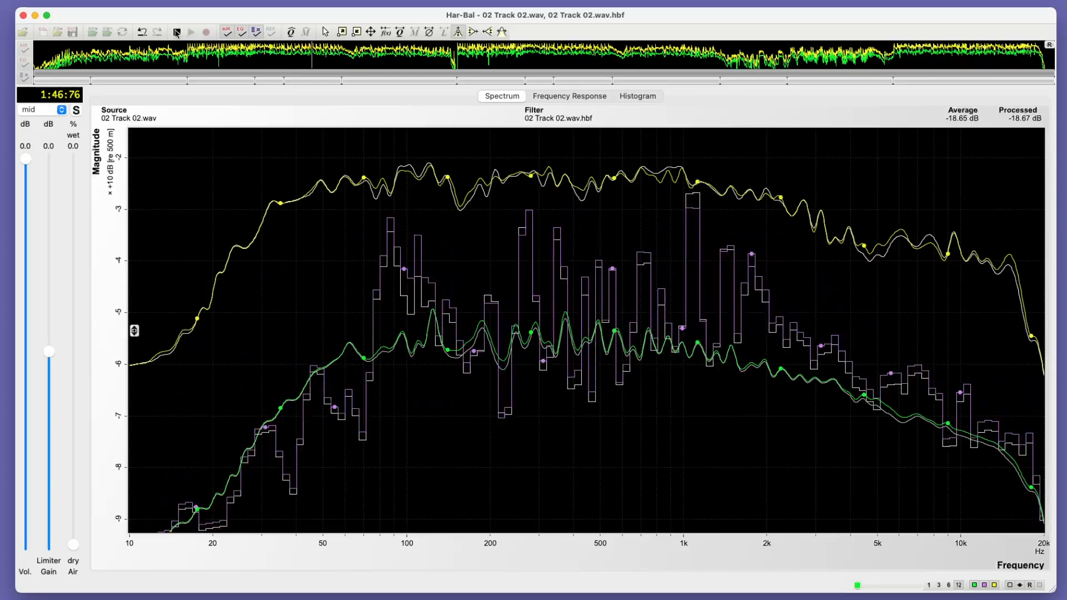
pyautogui.click(177, 32)
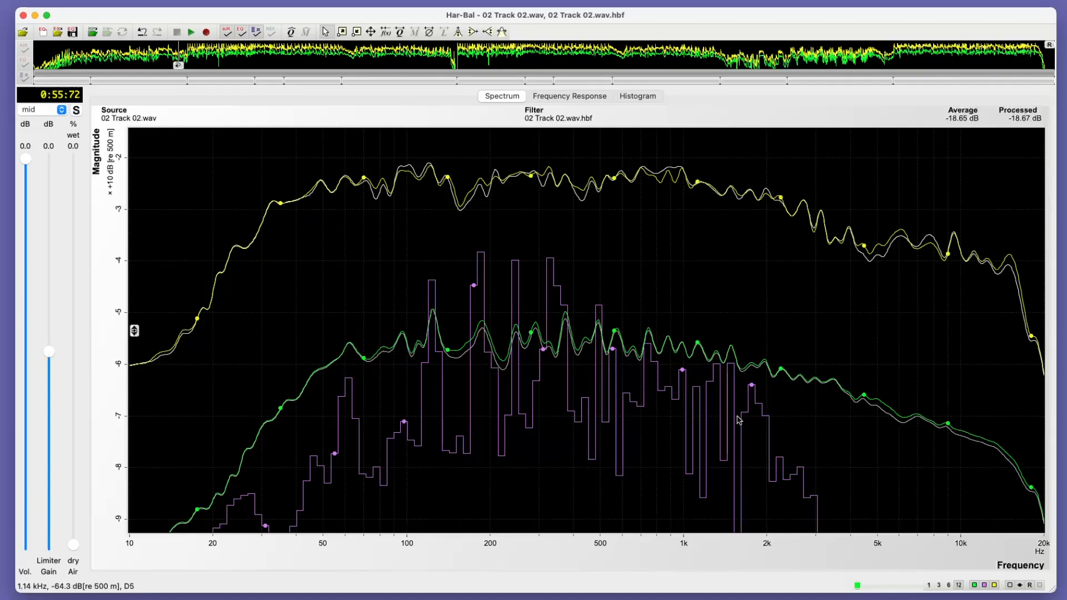
# Hide the purple live spectrum trace, leaving the yellow and green curves in the spectrum plot
pyautogui.click(984, 585)
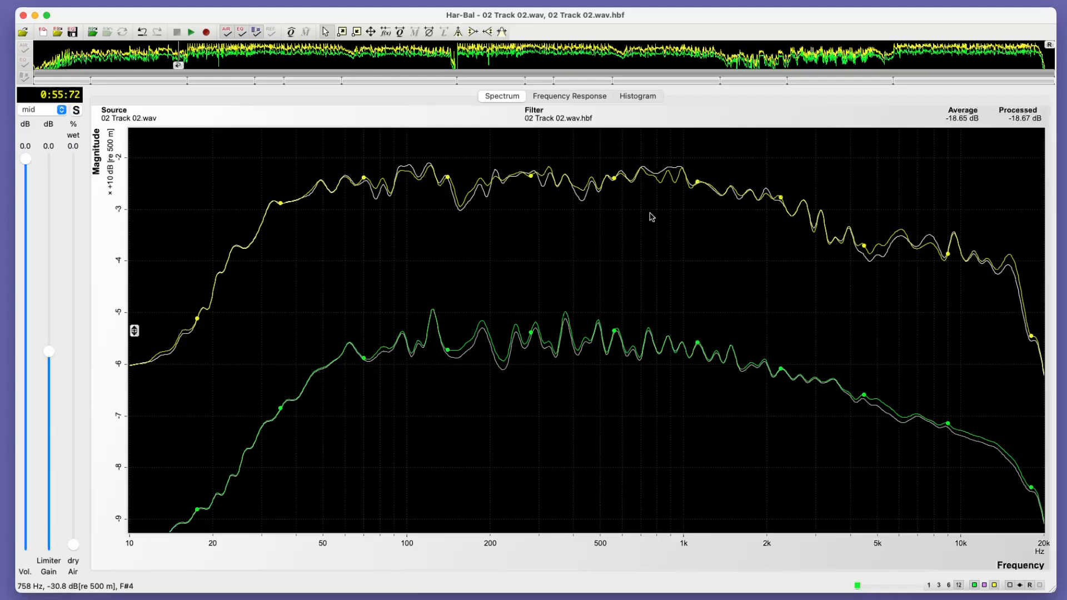
pyautogui.click(153, 81)
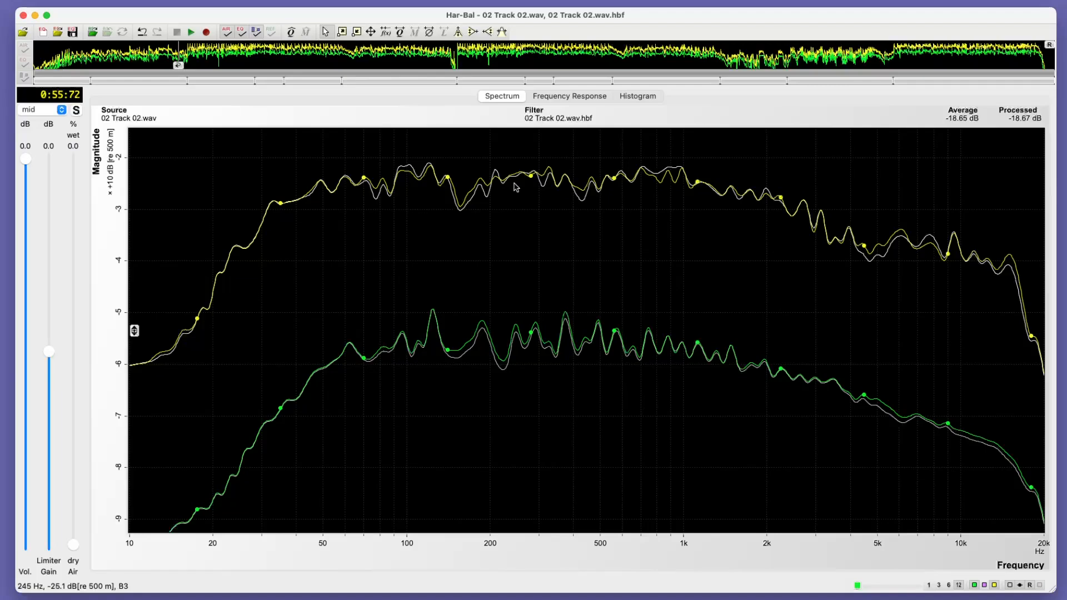
pyautogui.click(424, 80)
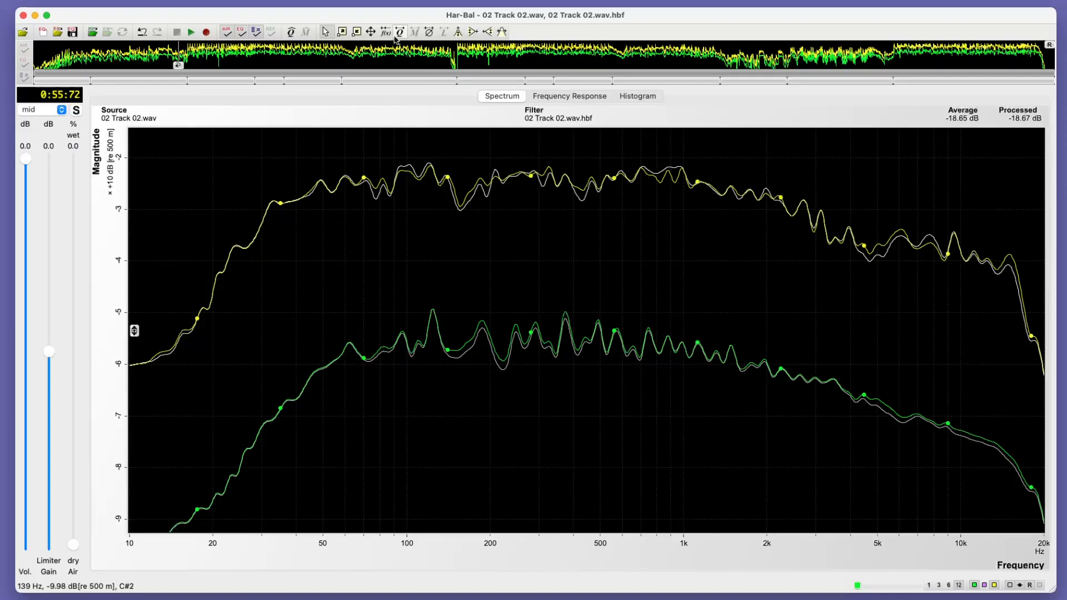